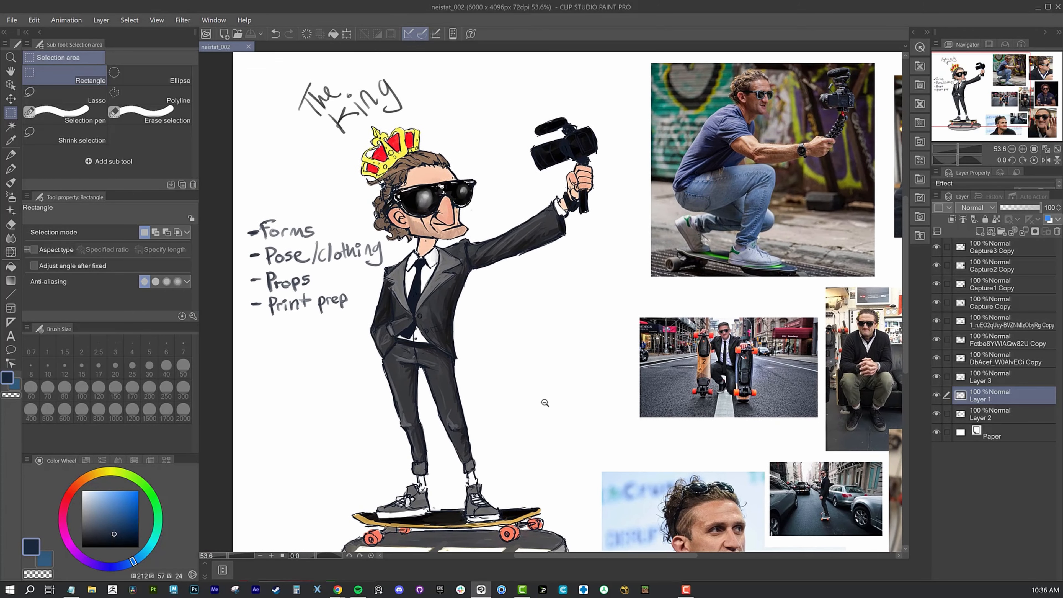
- Examine the whole concept sheet, from the crowned skateboarder caricature and its notes to the surrounding reference photos
{"action": "scroll", "coordinate": [544, 403], "scroll_direction": "down", "scroll_amount": 3}
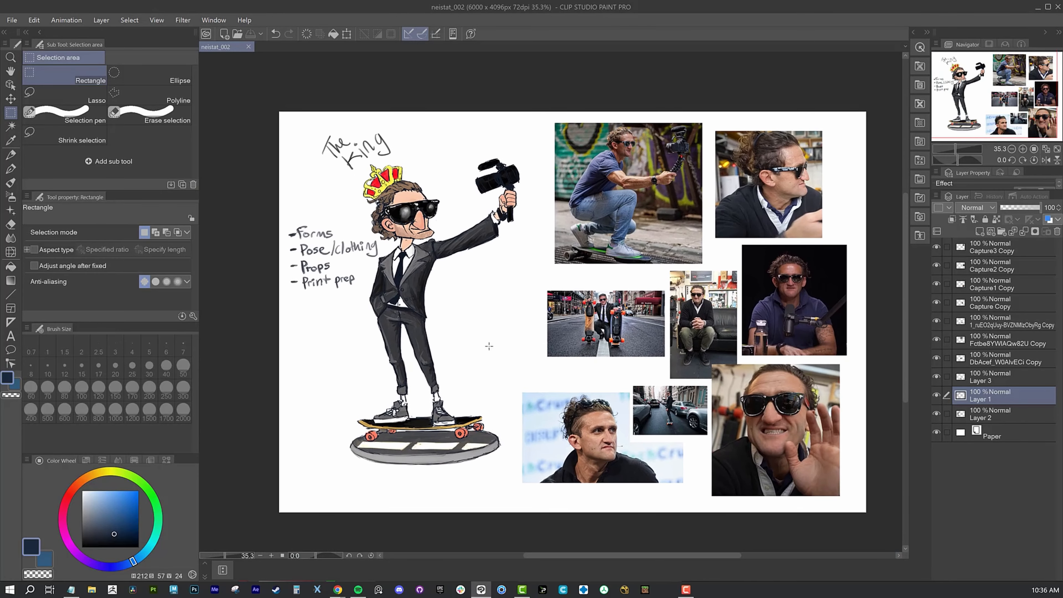
{"action": "scroll", "coordinate": [510, 396], "scroll_direction": "up", "scroll_amount": 2}
{"action": "scroll", "coordinate": [518, 389], "scroll_direction": "down", "scroll_amount": 2}
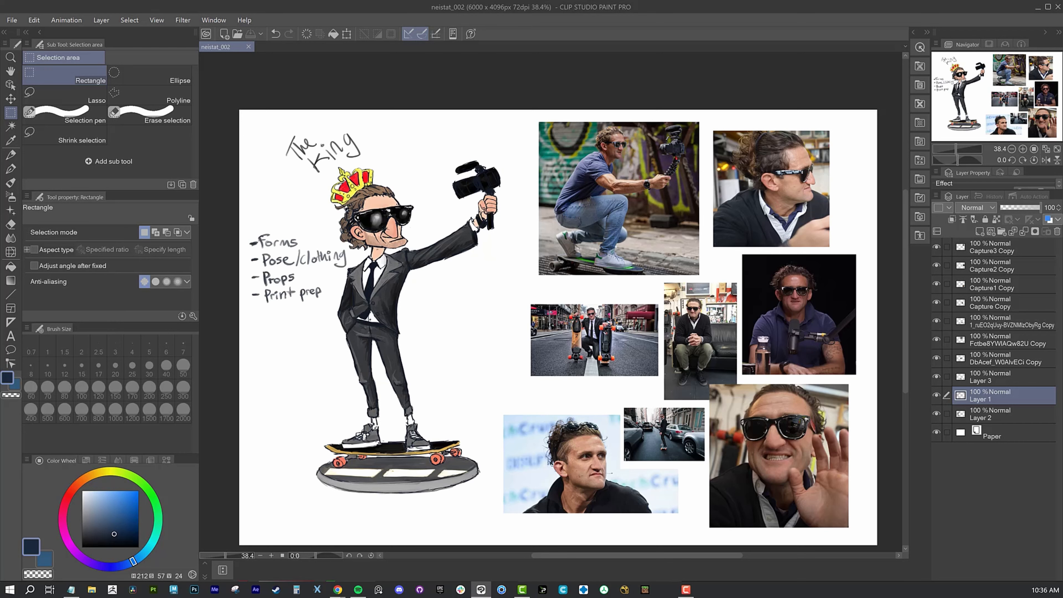
{"action": "scroll", "coordinate": [455, 271], "scroll_direction": "up", "scroll_amount": 2}
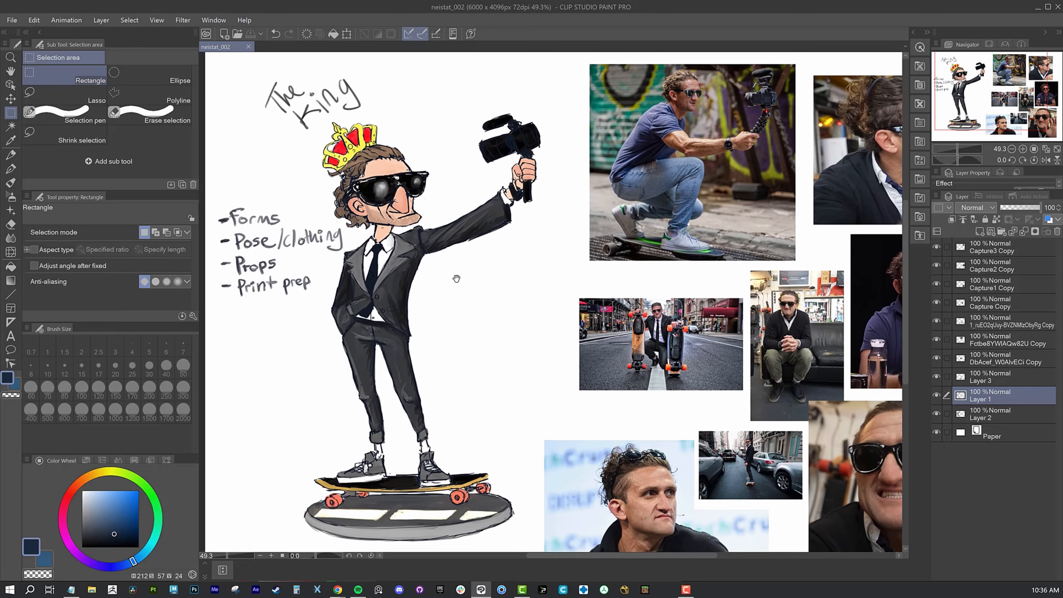
{"action": "left_click_drag", "start_coordinate": [456, 279], "coordinate": [506, 311]}
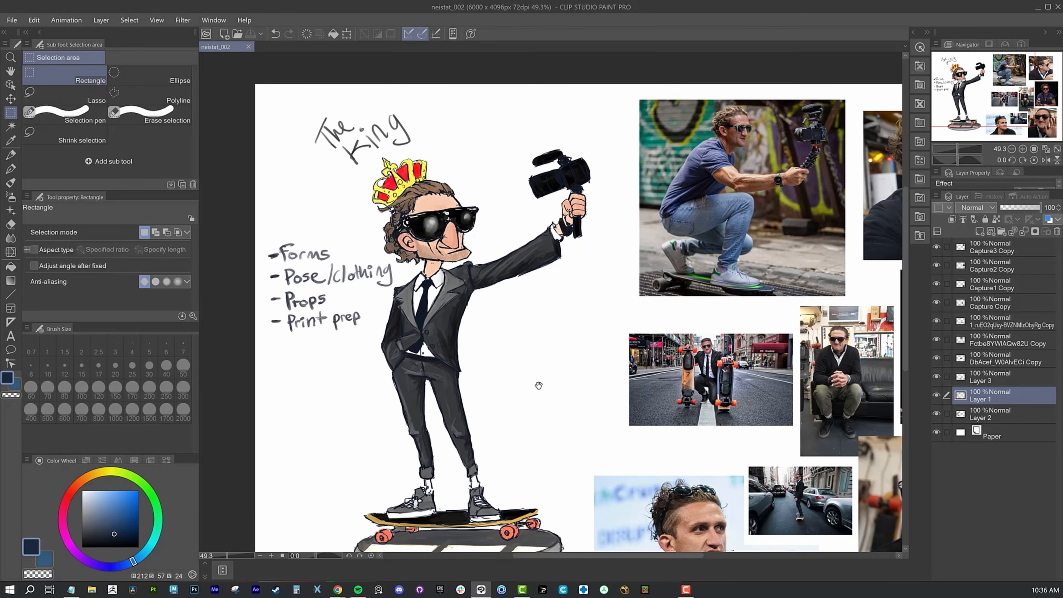
{"action": "left_click", "coordinate": [527, 380], "text": "ctrl+alt"}
{"action": "left_click_drag", "start_coordinate": [532, 385], "coordinate": [500, 325]}
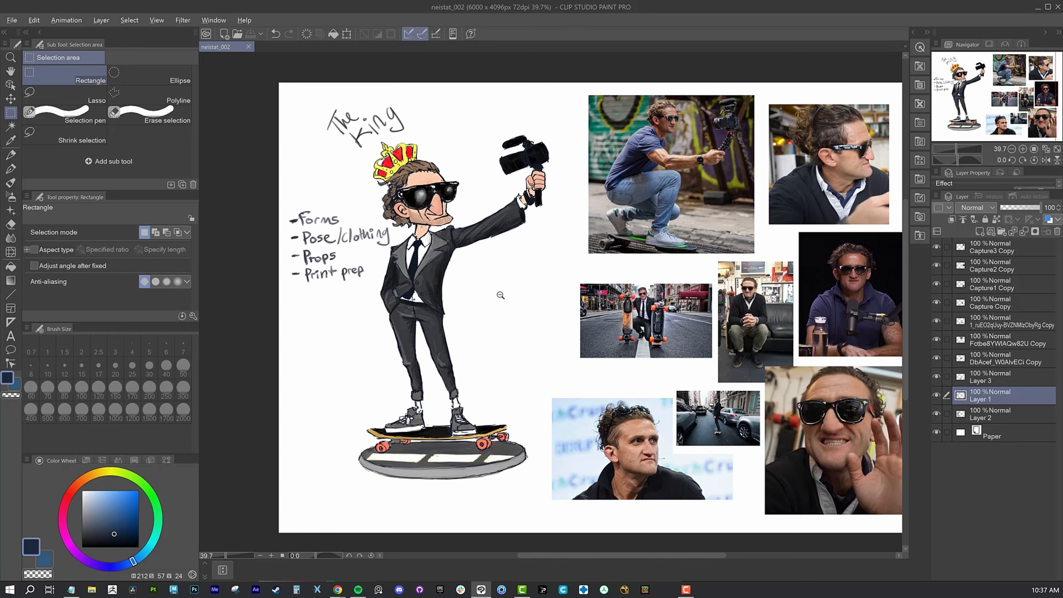
{"action": "scroll", "coordinate": [500, 295], "scroll_direction": "down", "scroll_amount": 3}
{"action": "scroll", "coordinate": [500, 295], "scroll_direction": "up", "scroll_amount": 3}
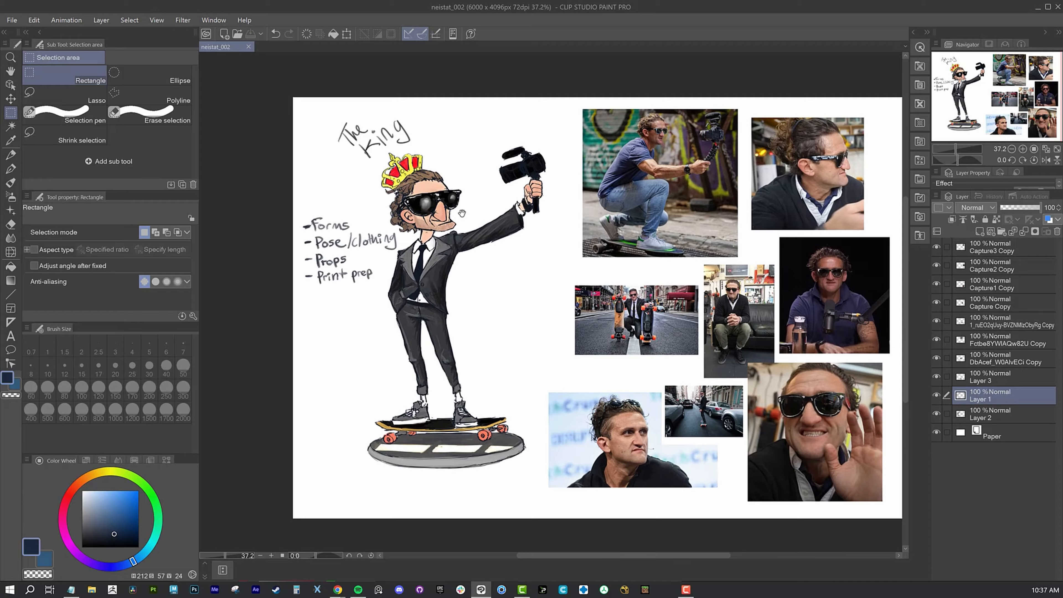
- Examine the reference photos up close and return to the caricature with its list of notes
{"action": "left_click_drag", "start_coordinate": [462, 214], "coordinate": [320, 268]}
{"action": "scroll", "coordinate": [683, 494], "scroll_direction": "up", "scroll_amount": 5}
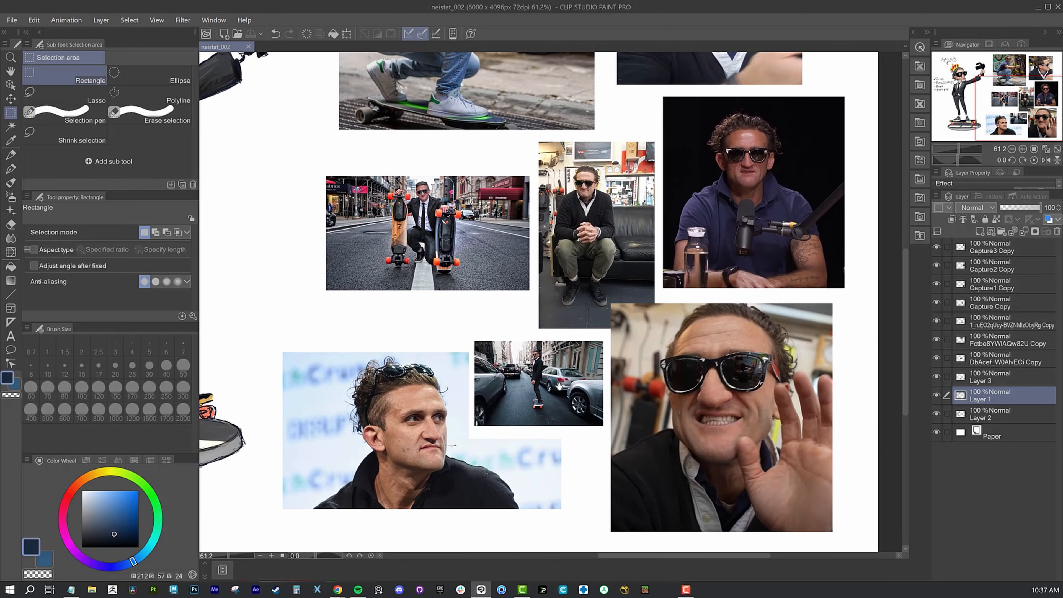
{"action": "left_click_drag", "start_coordinate": [556, 381], "coordinate": [539, 561]}
{"action": "left_click_drag", "start_coordinate": [578, 389], "coordinate": [673, 429]}
{"action": "left_click_drag", "start_coordinate": [404, 431], "coordinate": [289, 414]}
{"action": "mouse_move", "coordinate": [465, 436]}
{"action": "left_mouse_down"}
{"action": "mouse_move", "coordinate": [664, 406]}
{"action": "mouse_move", "coordinate": [505, 415]}
{"action": "mouse_move", "coordinate": [676, 398]}
{"action": "mouse_move", "coordinate": [598, 366]}
{"action": "mouse_move", "coordinate": [609, 406]}
{"action": "left_mouse_up"}
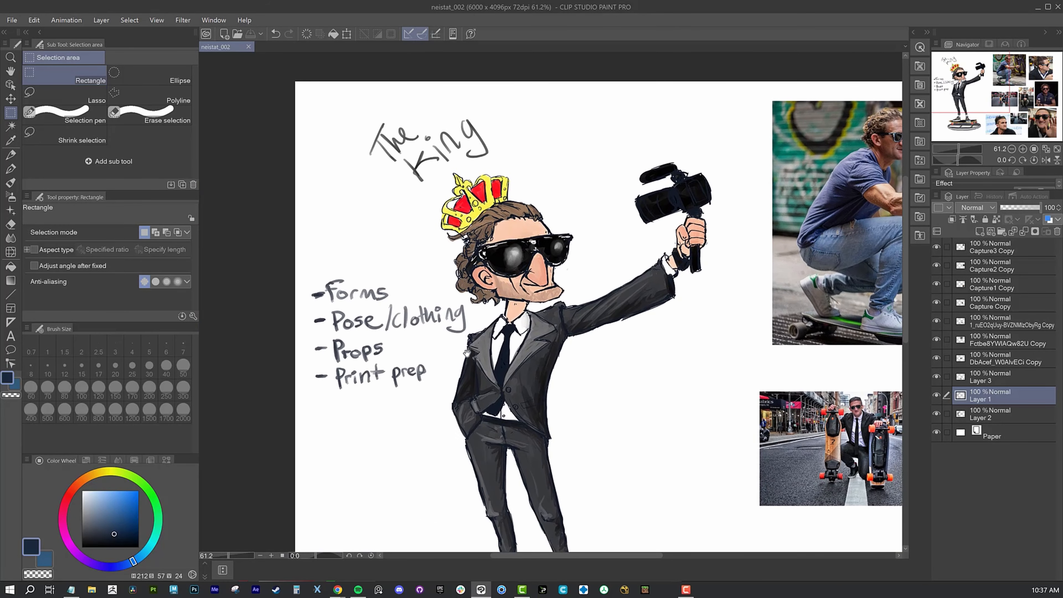
{"action": "scroll", "coordinate": [458, 412], "scroll_direction": "down", "scroll_amount": 2}
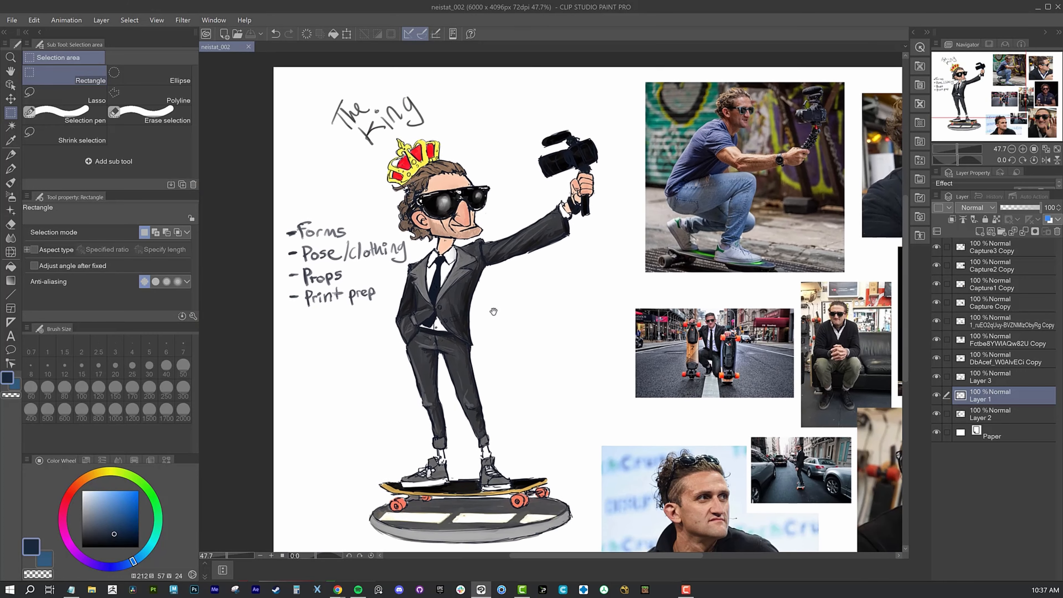
- Switch to the Chrome window with the kickpunched YouTube channel and look through its list of videos
{"action": "mouse_move", "coordinate": [338, 591]}
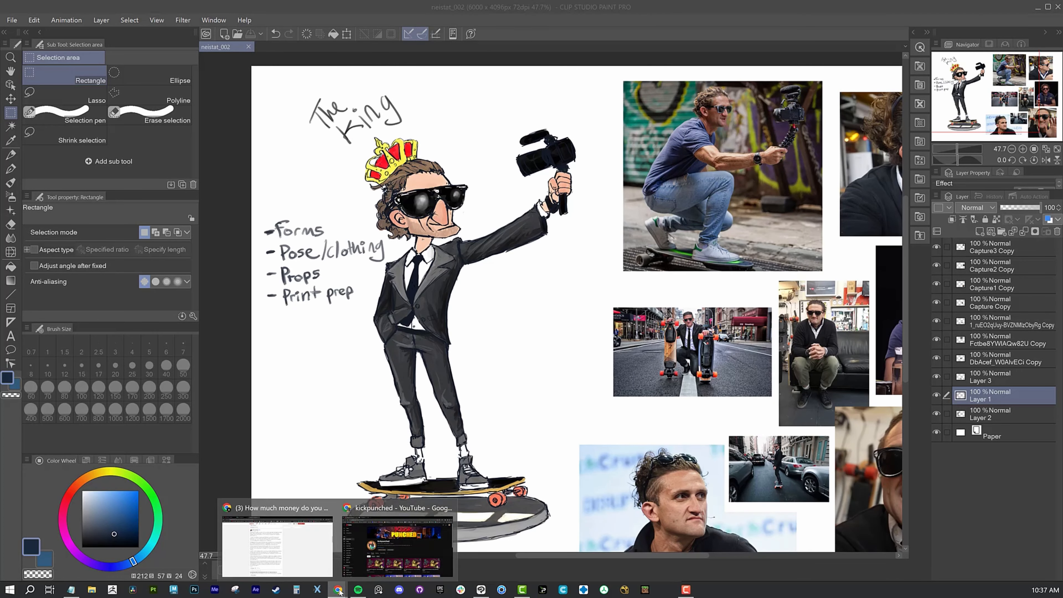
{"action": "left_click", "coordinate": [392, 551]}
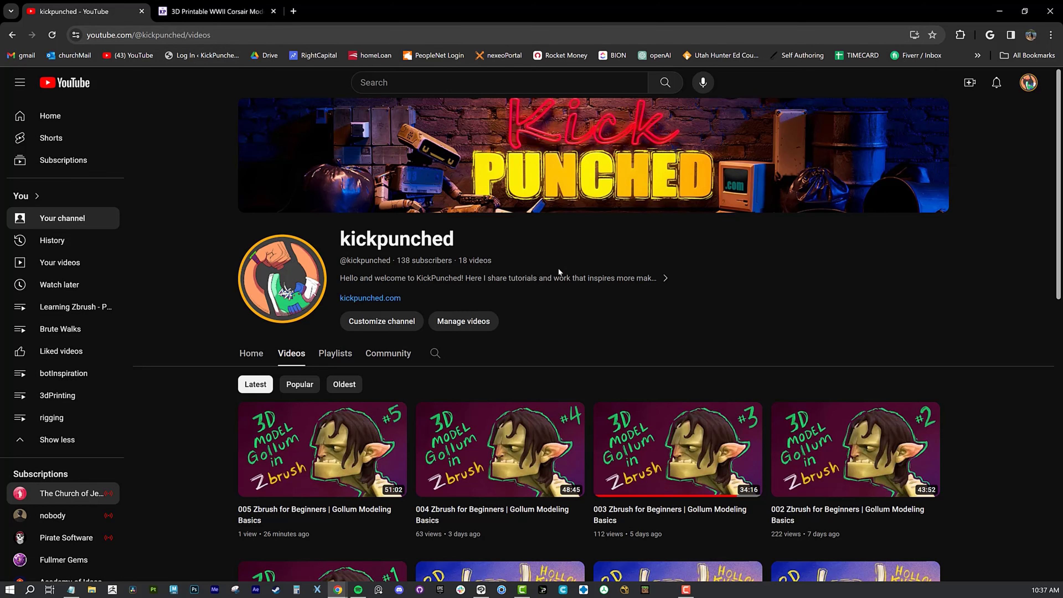
{"action": "scroll", "coordinate": [679, 305], "scroll_direction": "down", "scroll_amount": 5}
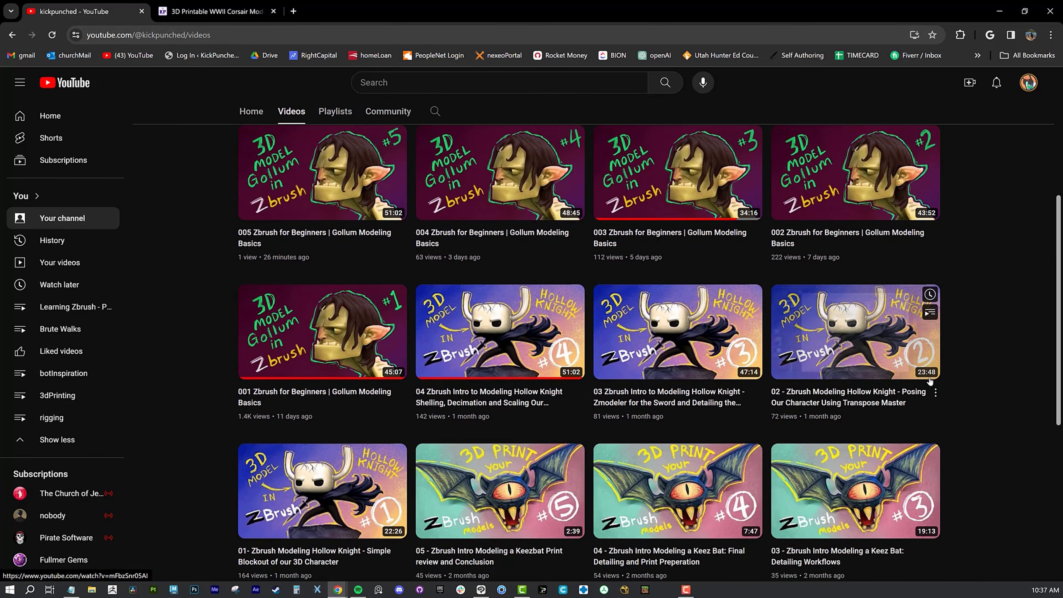
{"action": "scroll", "coordinate": [950, 419], "scroll_direction": "down", "scroll_amount": 3}
{"action": "scroll", "coordinate": [967, 422], "scroll_direction": "up", "scroll_amount": 7}
{"action": "scroll", "coordinate": [971, 406], "scroll_direction": "down", "scroll_amount": 1}
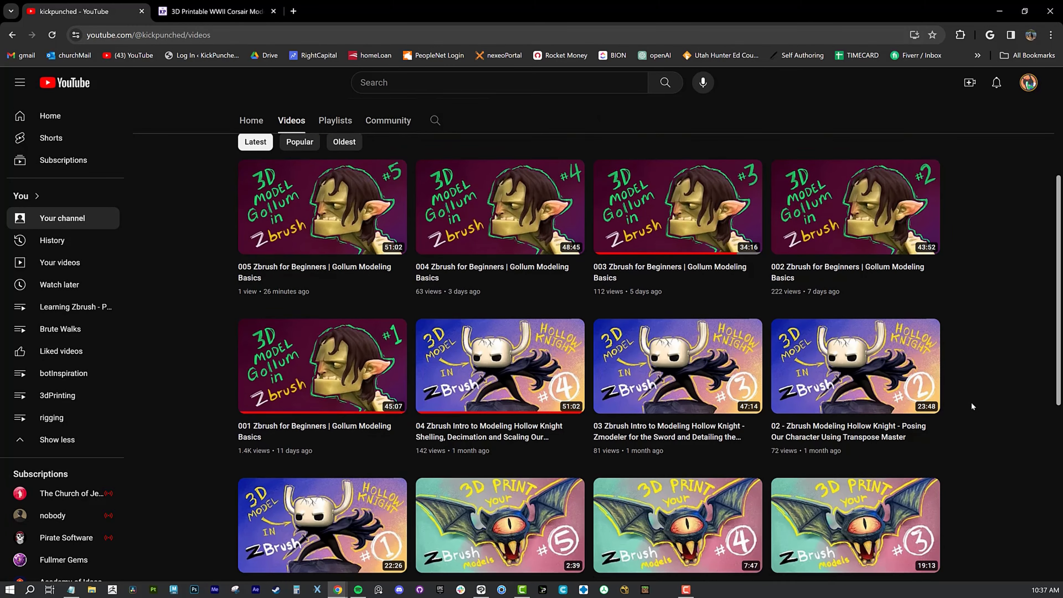
{"action": "scroll", "coordinate": [969, 402], "scroll_direction": "down", "scroll_amount": 3}
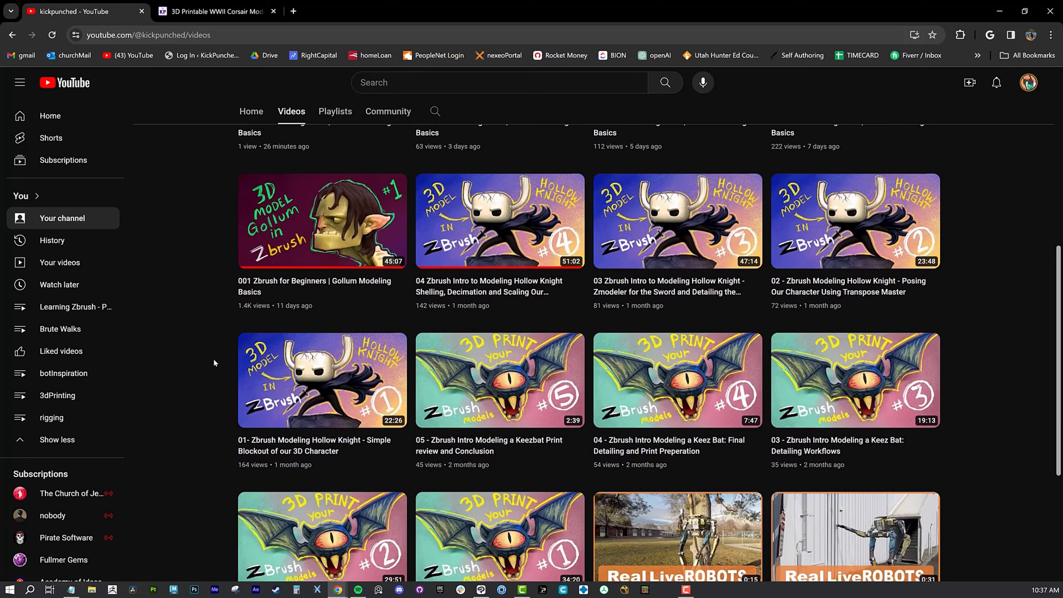
{"action": "scroll", "coordinate": [213, 358], "scroll_direction": "up", "scroll_amount": 5}
{"action": "scroll", "coordinate": [216, 414], "scroll_direction": "up", "scroll_amount": 3}
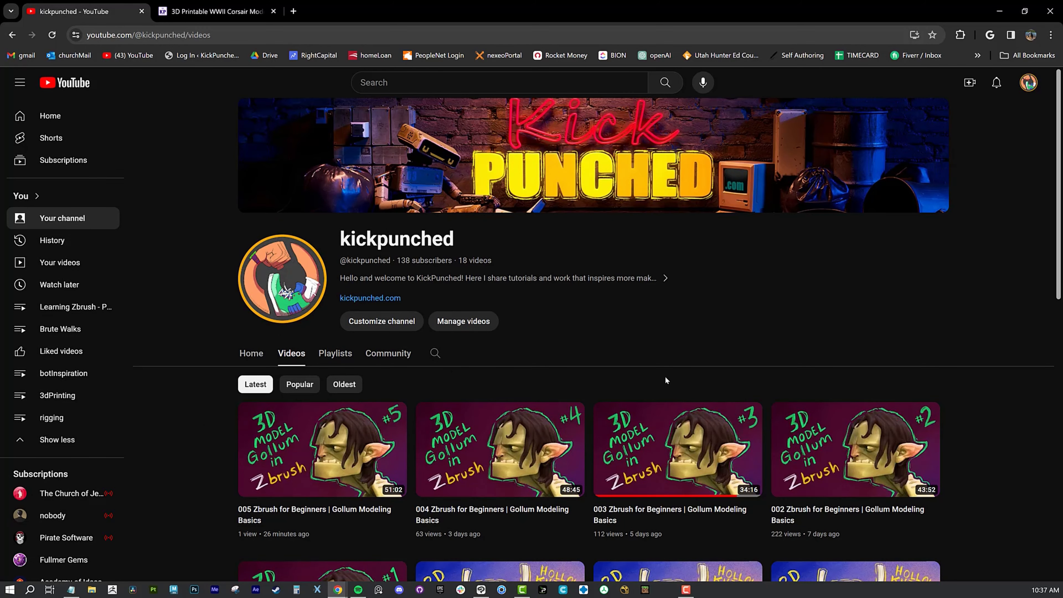
{"action": "scroll", "coordinate": [1004, 469], "scroll_direction": "down", "scroll_amount": 4}
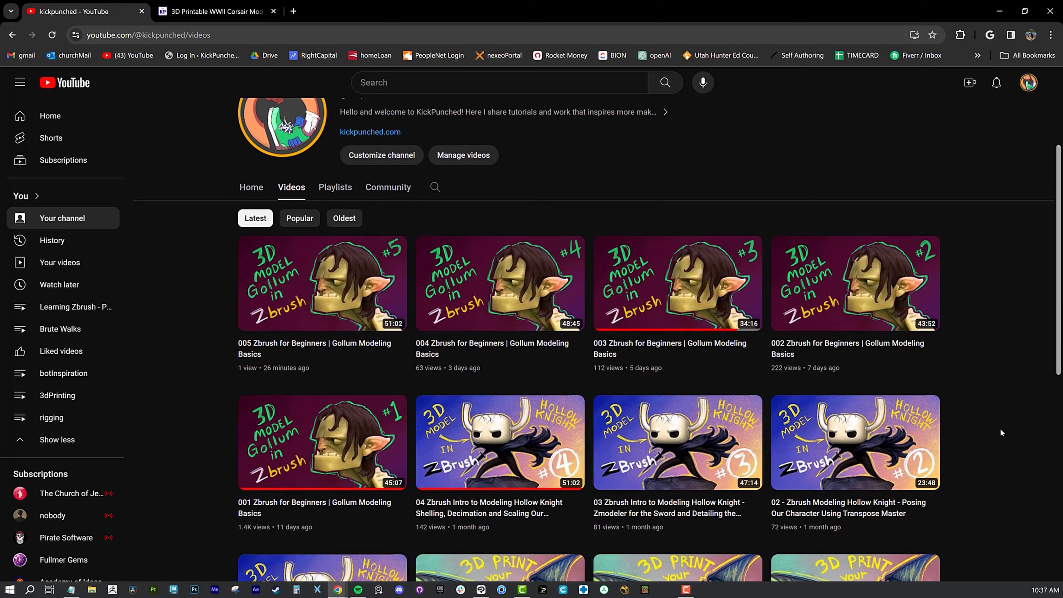
{"action": "scroll", "coordinate": [1000, 437], "scroll_direction": "up", "scroll_amount": 4}
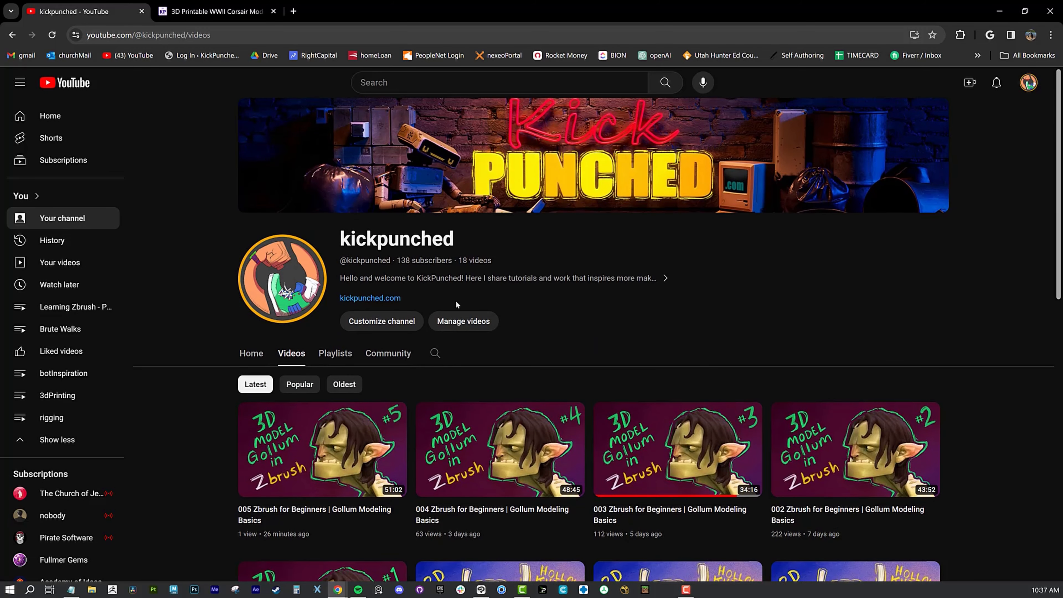
- Look through the images and description on the 3D Printable WWII Corsair Model page of kickpunched.com
{"action": "left_click", "coordinate": [239, 13]}
{"action": "scroll", "coordinate": [446, 336], "scroll_direction": "down", "scroll_amount": 10}
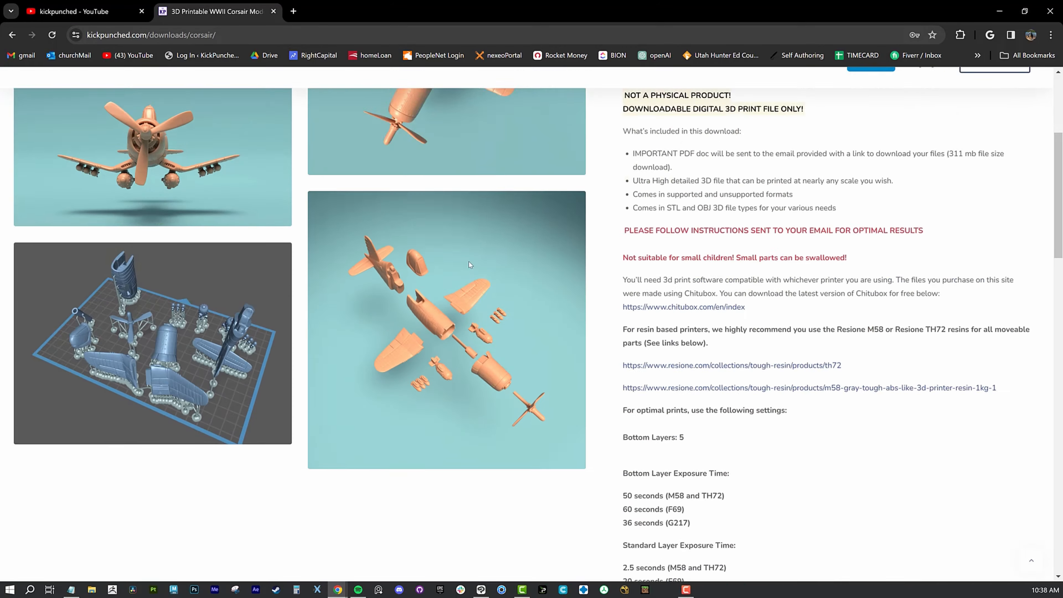
{"action": "scroll", "coordinate": [408, 339], "scroll_direction": "up", "scroll_amount": 10}
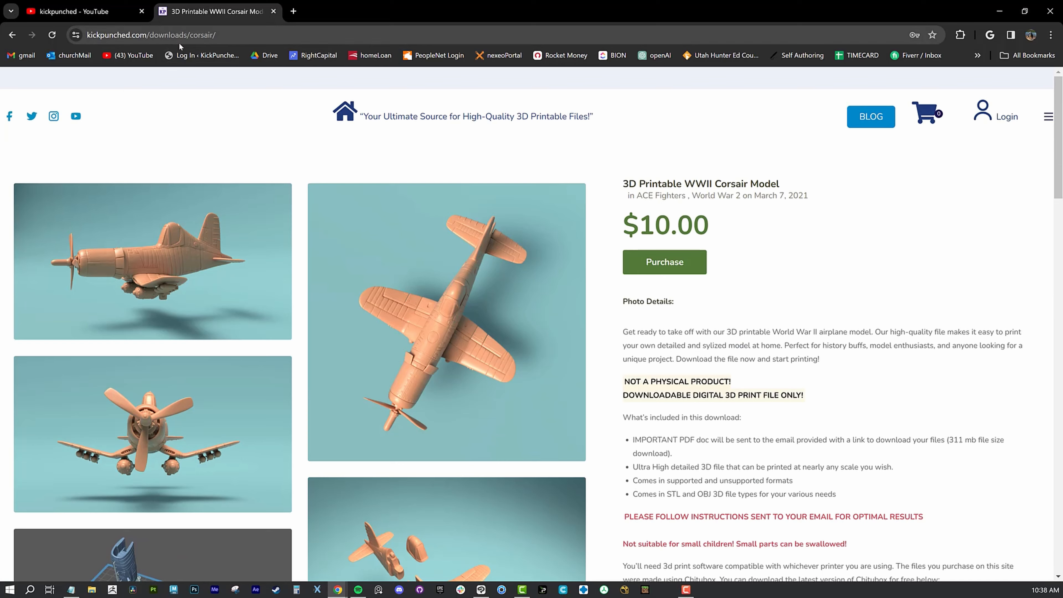
{"action": "scroll", "coordinate": [553, 360], "scroll_direction": "down", "scroll_amount": 7}
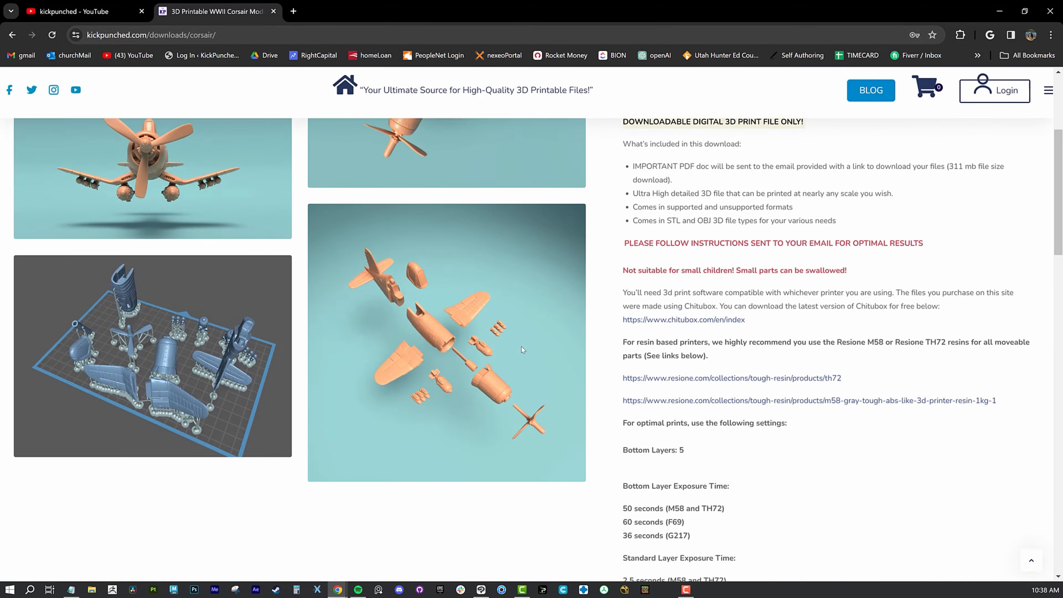
{"action": "scroll", "coordinate": [523, 293], "scroll_direction": "up", "scroll_amount": 7}
- Open the 3D Printable MineCraft Enderman product from the site's home page and examine its images and print settings
{"action": "left_click", "coordinate": [469, 125]}
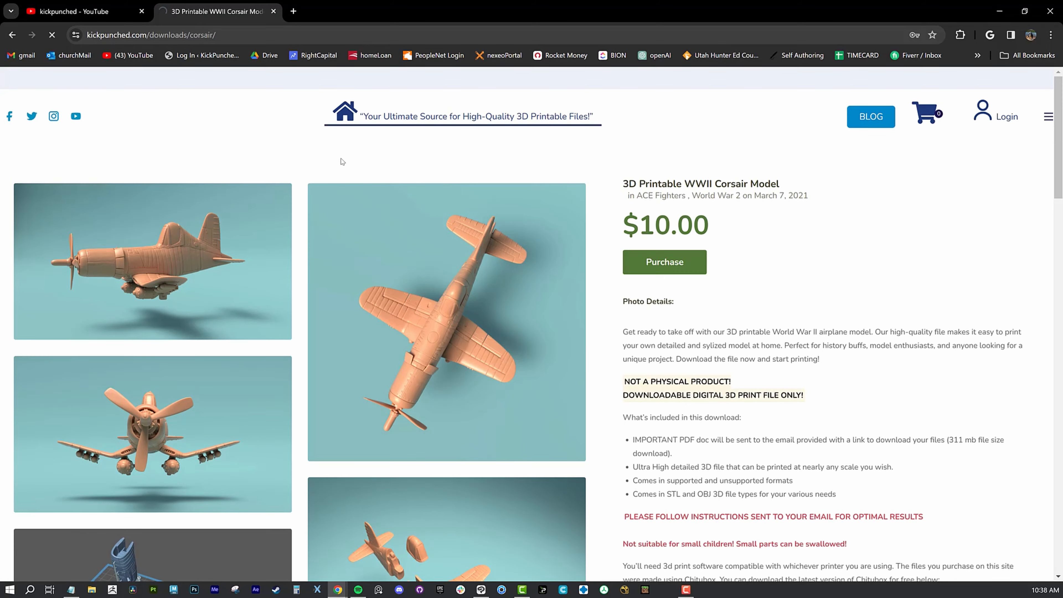
{"action": "scroll", "coordinate": [98, 109], "scroll_direction": "down", "scroll_amount": 5}
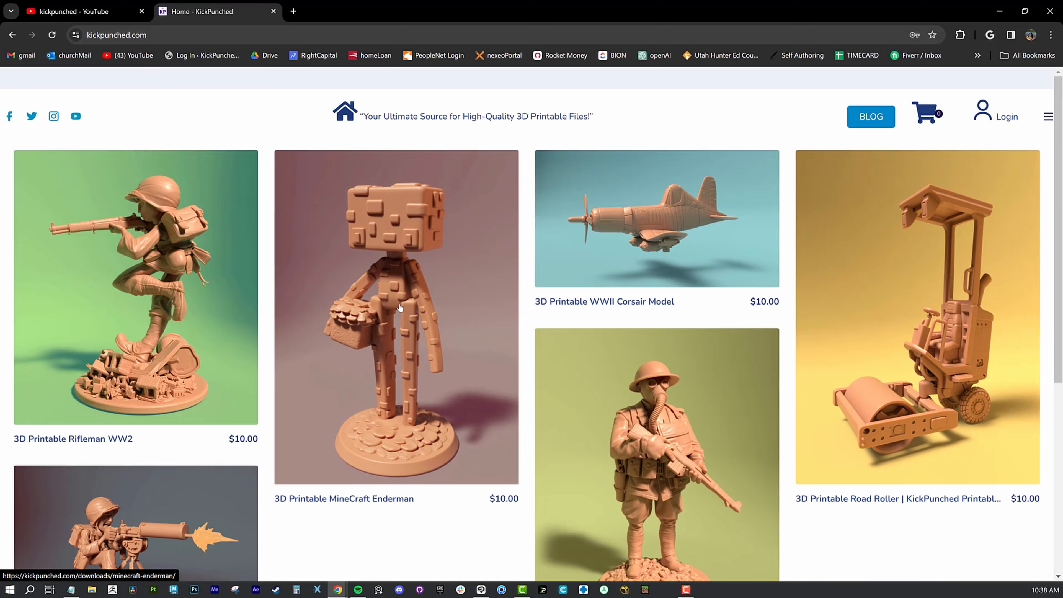
{"action": "left_click", "coordinate": [400, 308]}
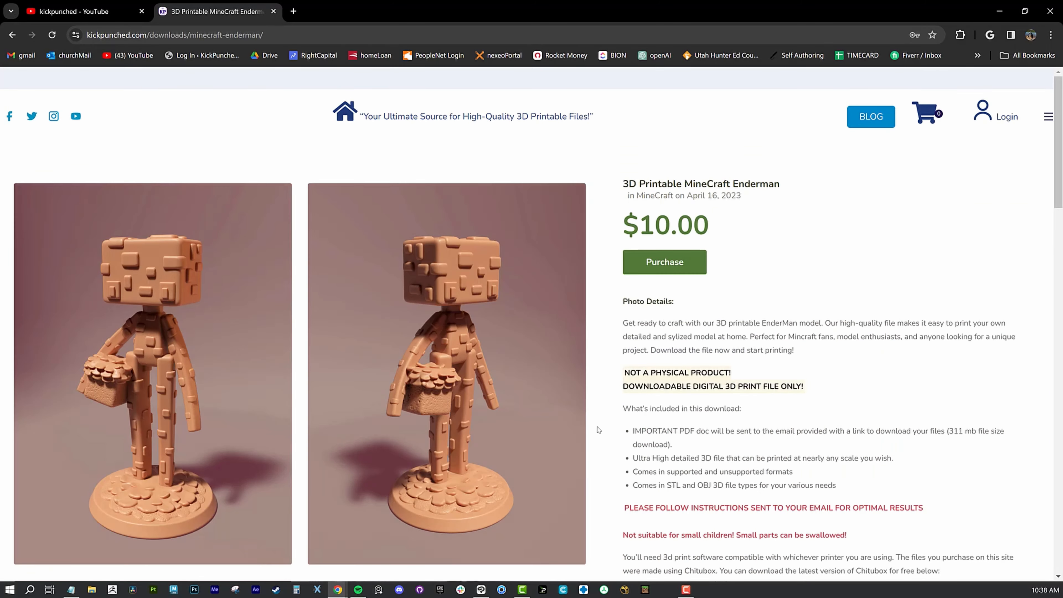
{"action": "scroll", "coordinate": [710, 348], "scroll_direction": "down", "scroll_amount": 11}
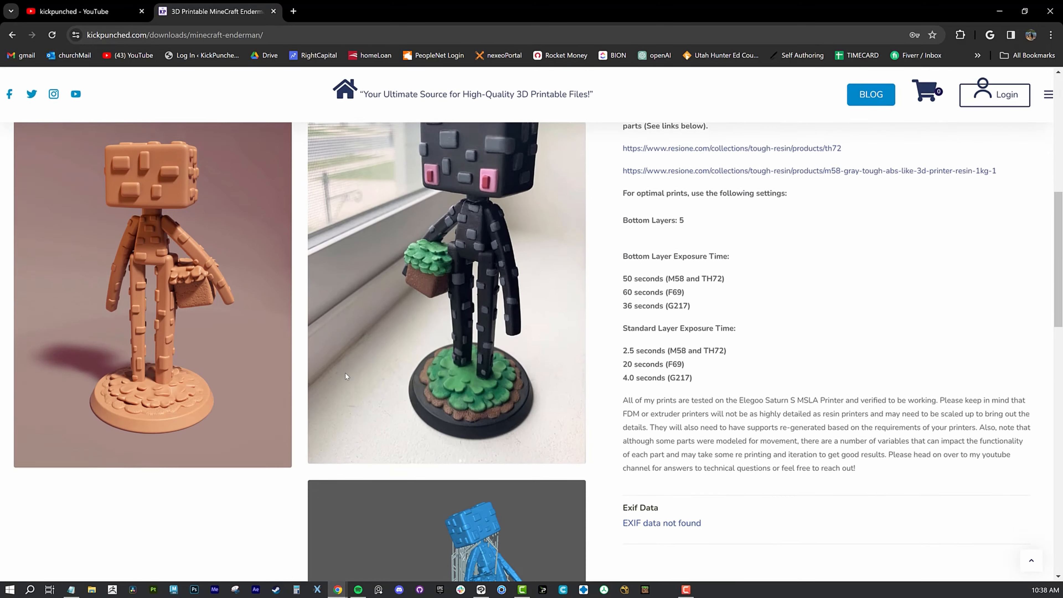
{"action": "scroll", "coordinate": [445, 435], "scroll_direction": "down", "scroll_amount": 3}
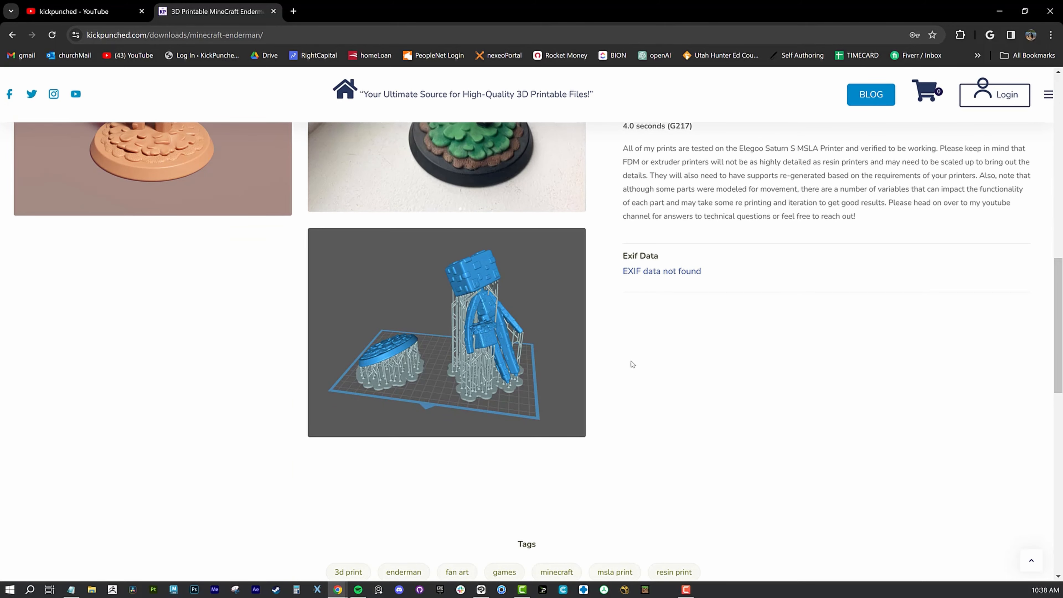
{"action": "scroll", "coordinate": [631, 363], "scroll_direction": "up", "scroll_amount": 10}
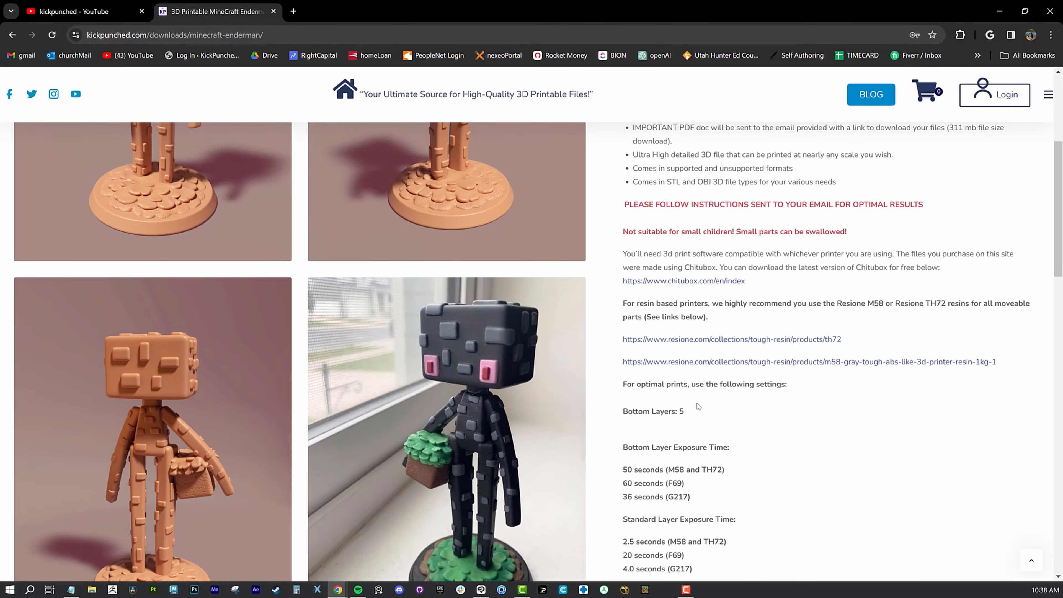
{"action": "scroll", "coordinate": [713, 451], "scroll_direction": "up", "scroll_amount": 3}
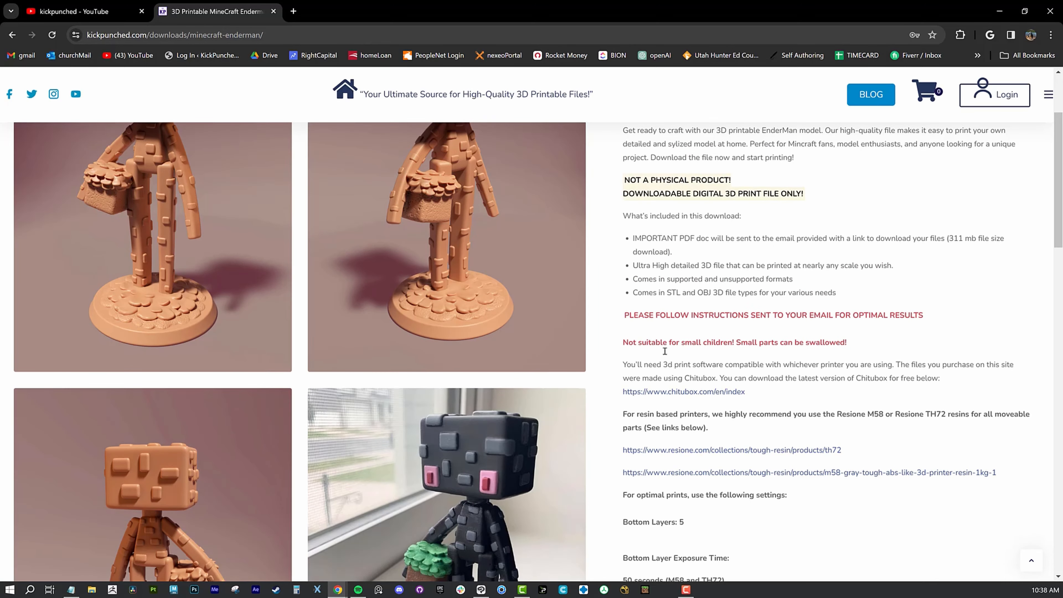
{"action": "scroll", "coordinate": [665, 351], "scroll_direction": "up", "scroll_amount": 3}
{"action": "scroll", "coordinate": [650, 453], "scroll_direction": "down", "scroll_amount": 5}
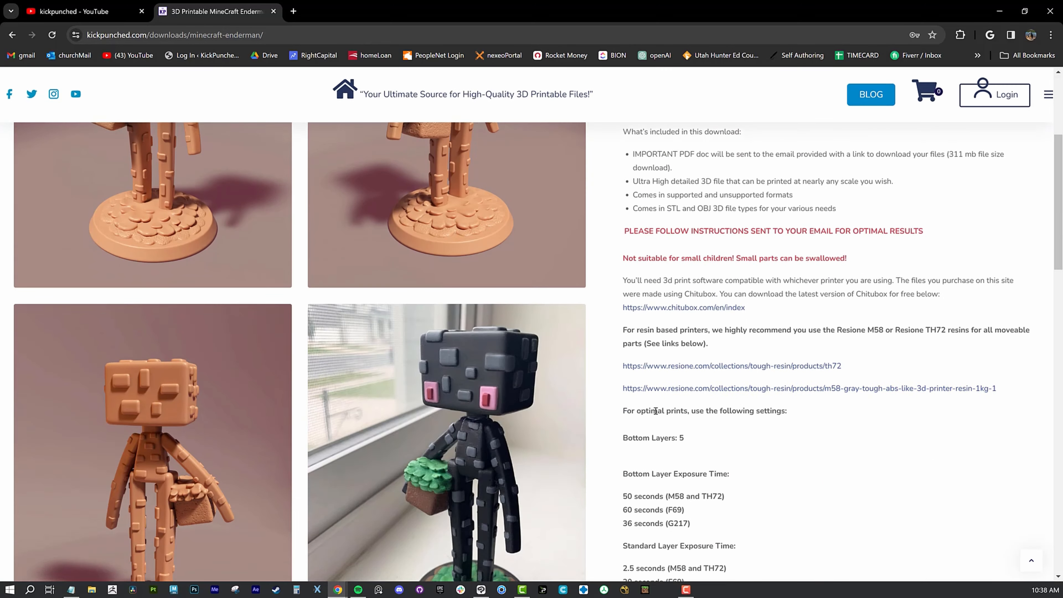
{"action": "scroll", "coordinate": [655, 411], "scroll_direction": "up", "scroll_amount": 6}
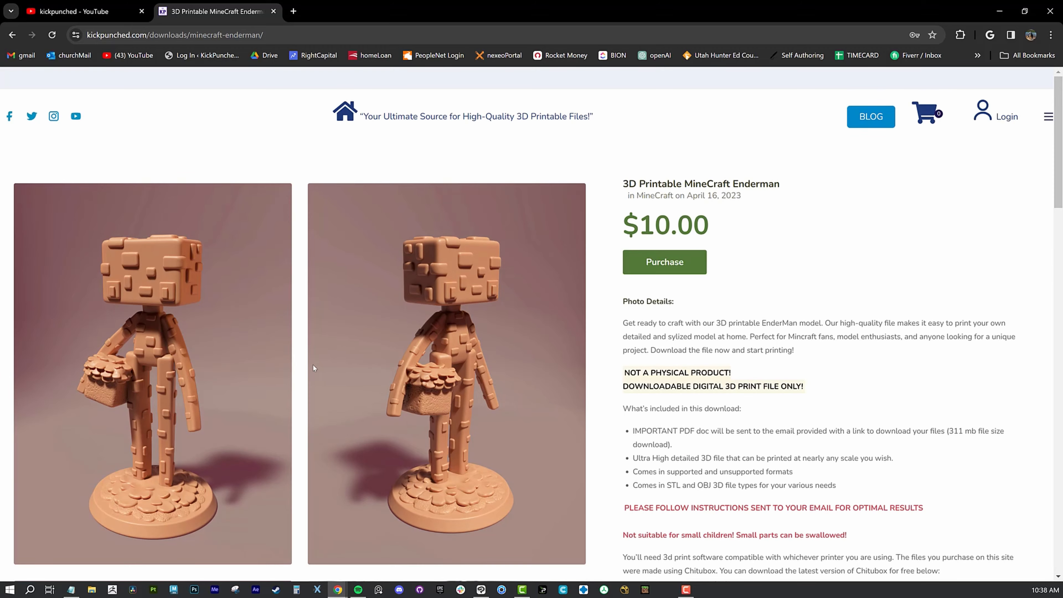
{"action": "scroll", "coordinate": [315, 368], "scroll_direction": "down", "scroll_amount": 8}
{"action": "scroll", "coordinate": [315, 368], "scroll_direction": "up", "scroll_amount": 8}
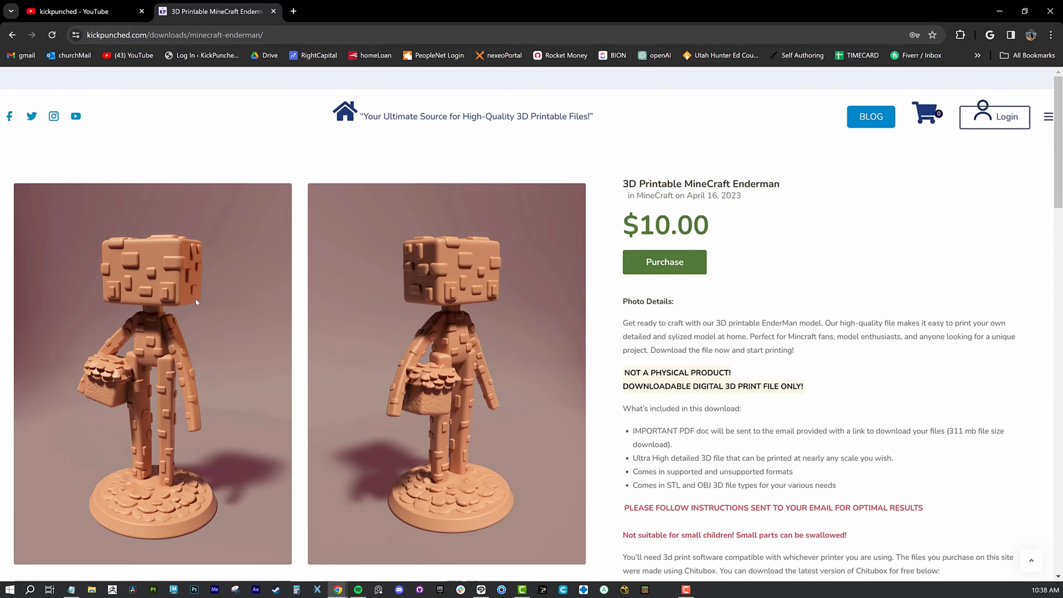
- Close the Enderman product page and switch back to Clip Studio Paint to review the caricature and its notes
{"action": "left_click", "coordinate": [274, 12]}
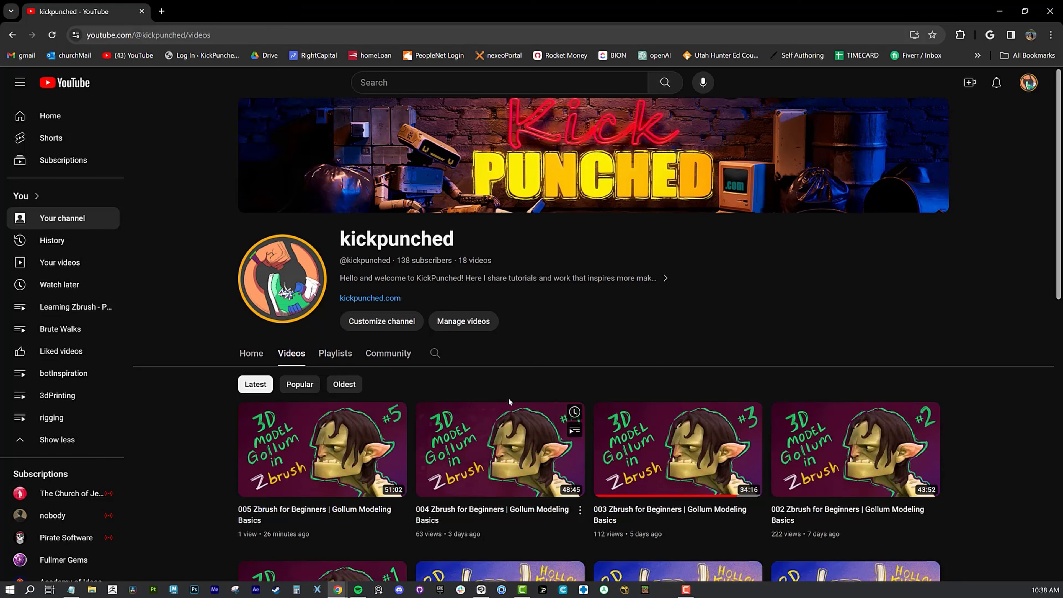
{"action": "scroll", "coordinate": [490, 414], "scroll_direction": "down", "scroll_amount": 4}
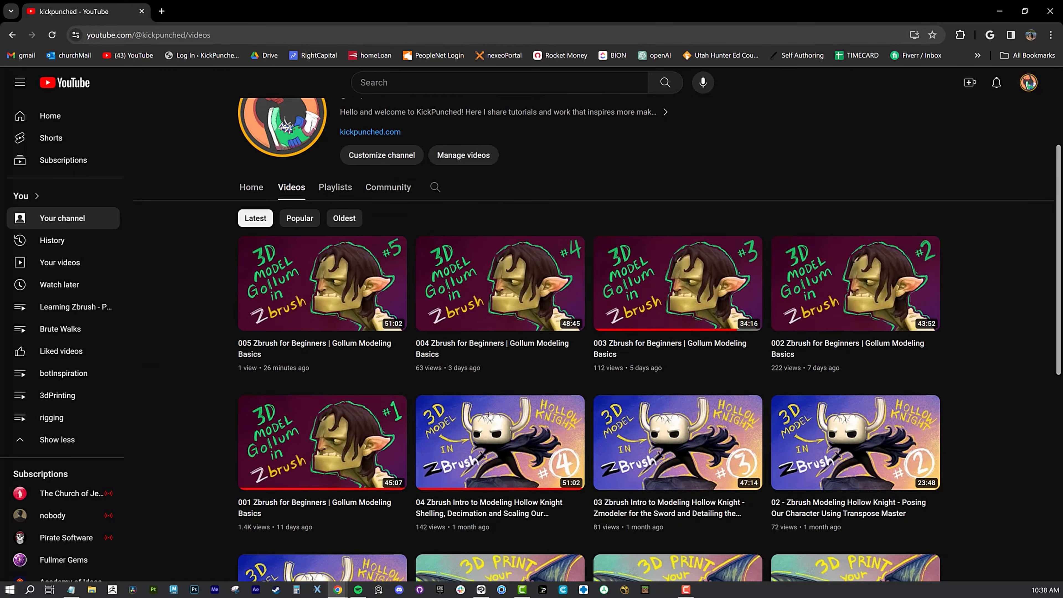
{"action": "left_click", "coordinate": [481, 590]}
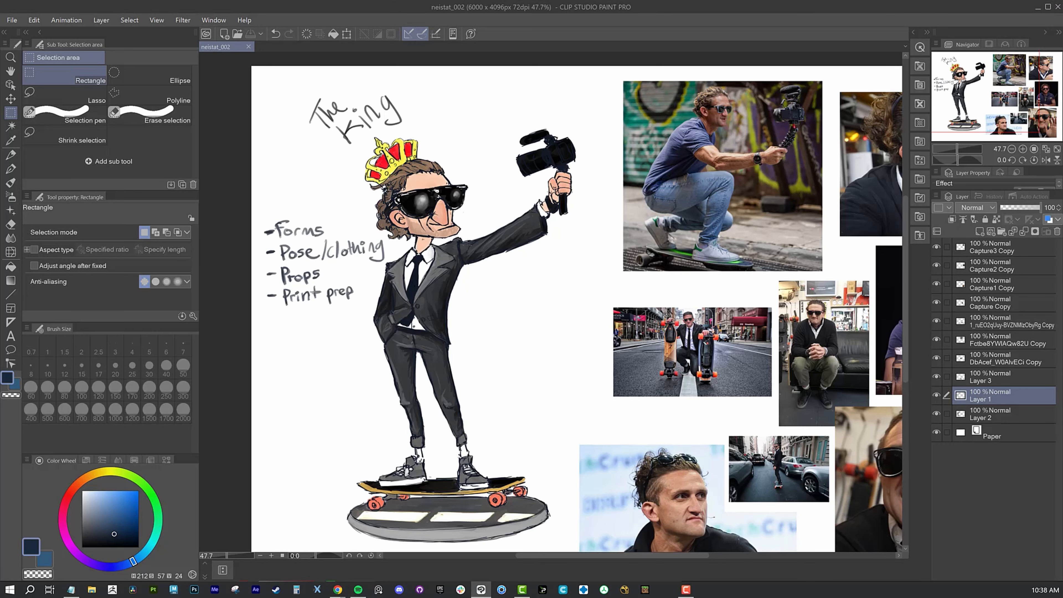
{"action": "scroll", "coordinate": [321, 214], "scroll_direction": "up", "scroll_amount": 3}
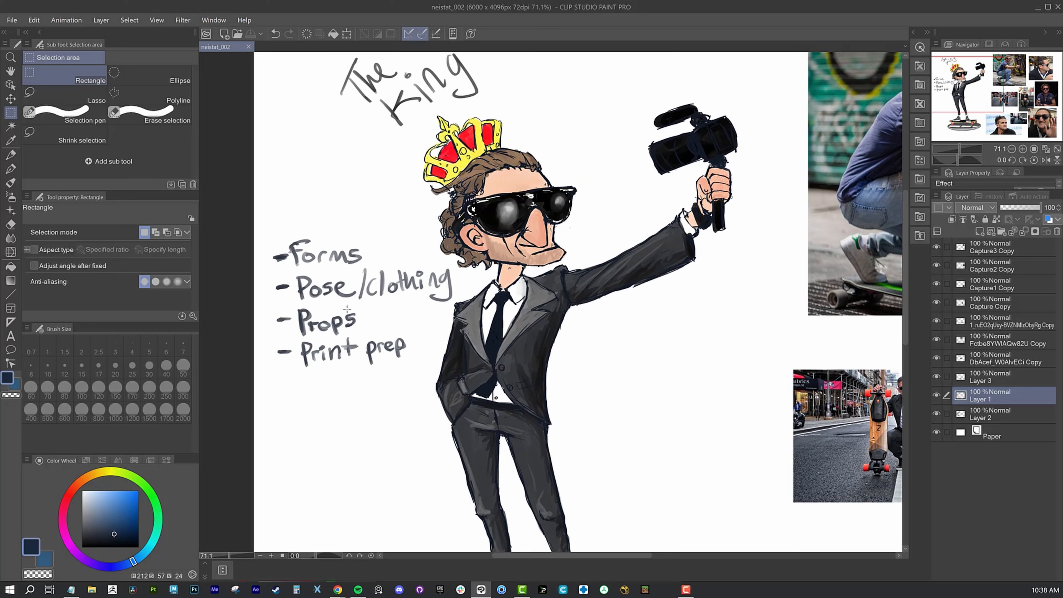
{"action": "scroll", "coordinate": [361, 359], "scroll_direction": "down", "scroll_amount": 3}
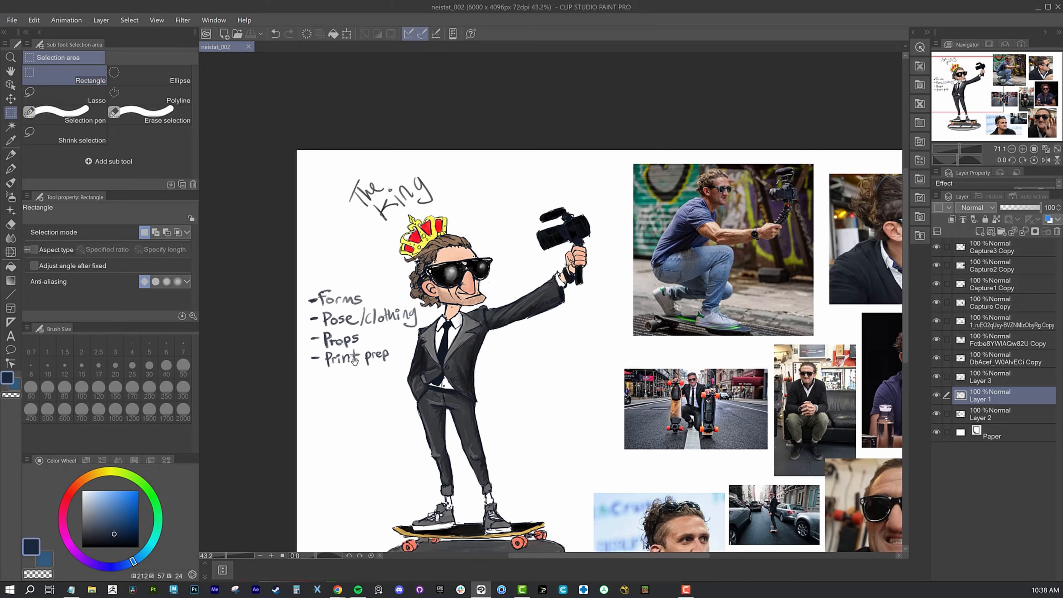
- Examine the king caricature sketch, its list of work stages and the surrounding reference photos
{"action": "left_click_drag", "start_coordinate": [360, 393], "coordinate": [324, 317]}
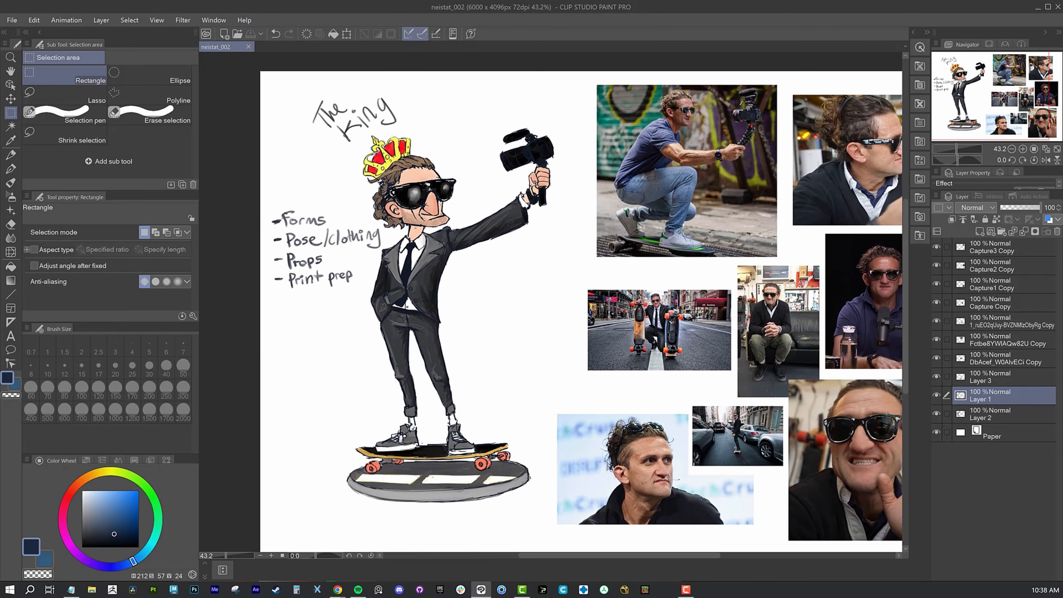
{"action": "scroll", "coordinate": [383, 276], "scroll_direction": "up", "scroll_amount": 2}
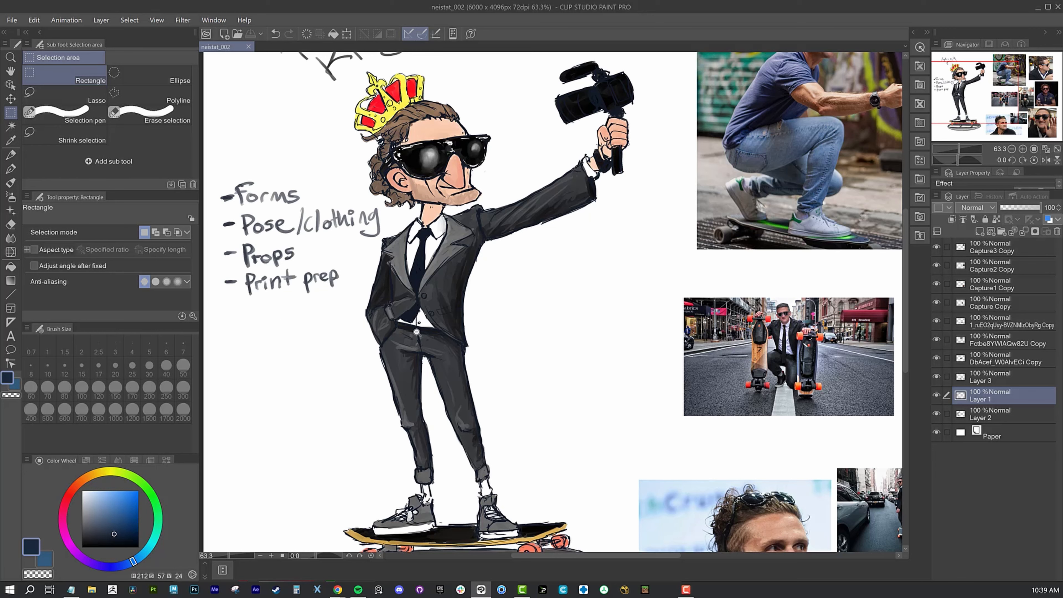
{"action": "scroll", "coordinate": [416, 333], "scroll_direction": "down", "scroll_amount": 1}
{"action": "scroll", "coordinate": [418, 339], "scroll_direction": "down", "scroll_amount": 1}
{"action": "middle_click_drag", "start_coordinate": [418, 339], "coordinate": [431, 358]}
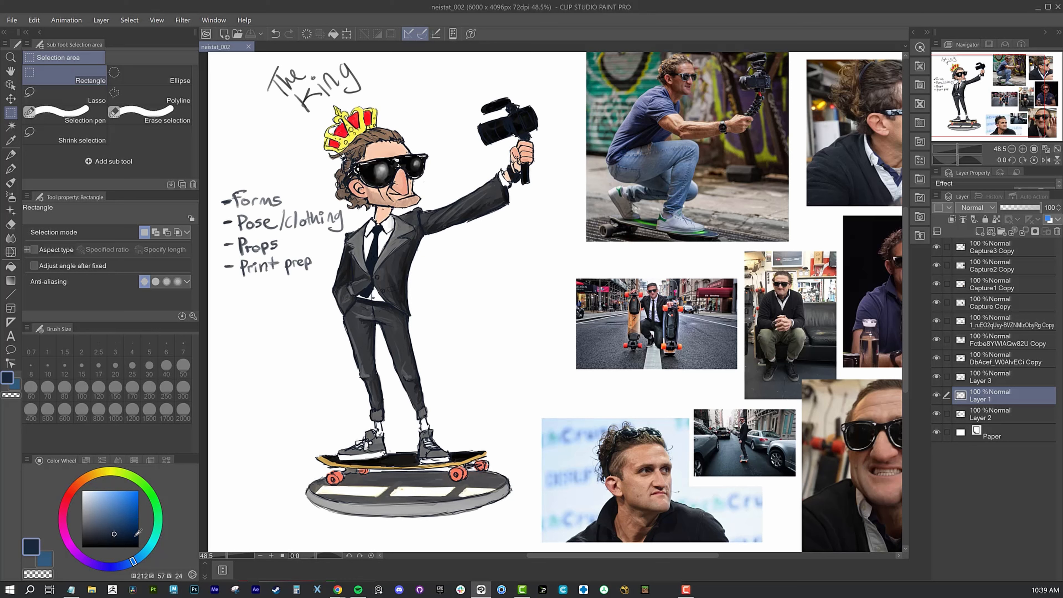
- Switch to ZBrush and hide the LightBox browser to free the empty canvas
{"action": "left_click", "coordinate": [116, 591]}
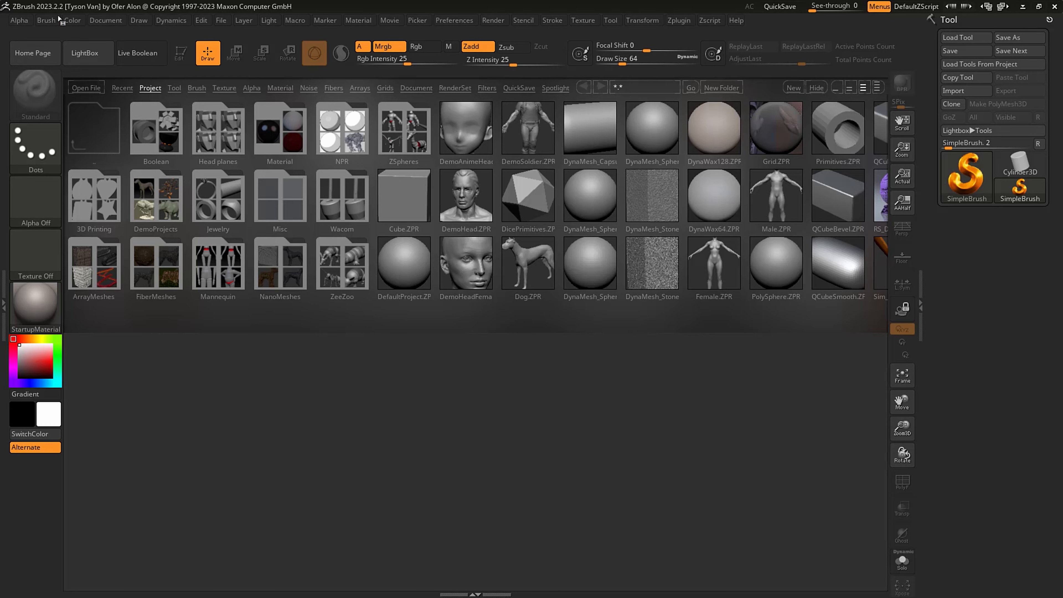
{"action": "scroll", "coordinate": [457, 311], "scroll_direction": "down", "scroll_amount": 2}
{"action": "scroll", "coordinate": [485, 299], "scroll_direction": "up", "scroll_amount": 2}
{"action": "left_click", "coordinate": [817, 87]}
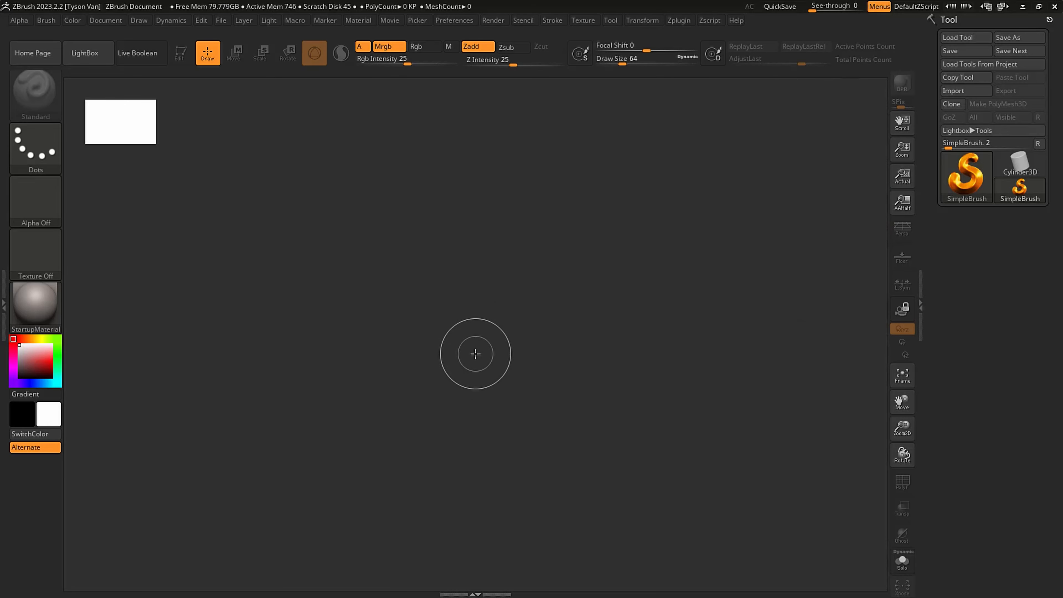
- Scribble over the empty canvas with SimpleBrush and clear the document
{"action": "mouse_move", "coordinate": [476, 353]}
{"action": "left_mouse_down"}
{"action": "mouse_move", "coordinate": [418, 320]}
{"action": "mouse_move", "coordinate": [556, 405]}
{"action": "mouse_move", "coordinate": [398, 268]}
{"action": "mouse_move", "coordinate": [420, 359]}
{"action": "mouse_move", "coordinate": [351, 280]}
{"action": "mouse_move", "coordinate": [469, 368]}
{"action": "mouse_move", "coordinate": [544, 402]}
{"action": "mouse_move", "coordinate": [531, 407]}
{"action": "left_mouse_up"}
{"action": "key", "text": "ctrl"}
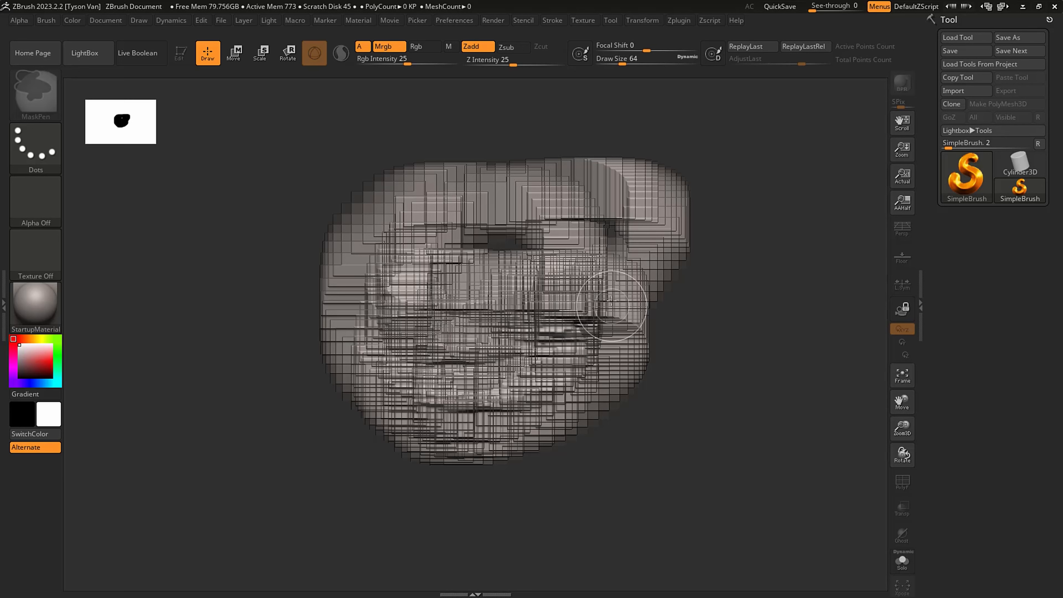
{"action": "key", "text": "ctrl+n"}
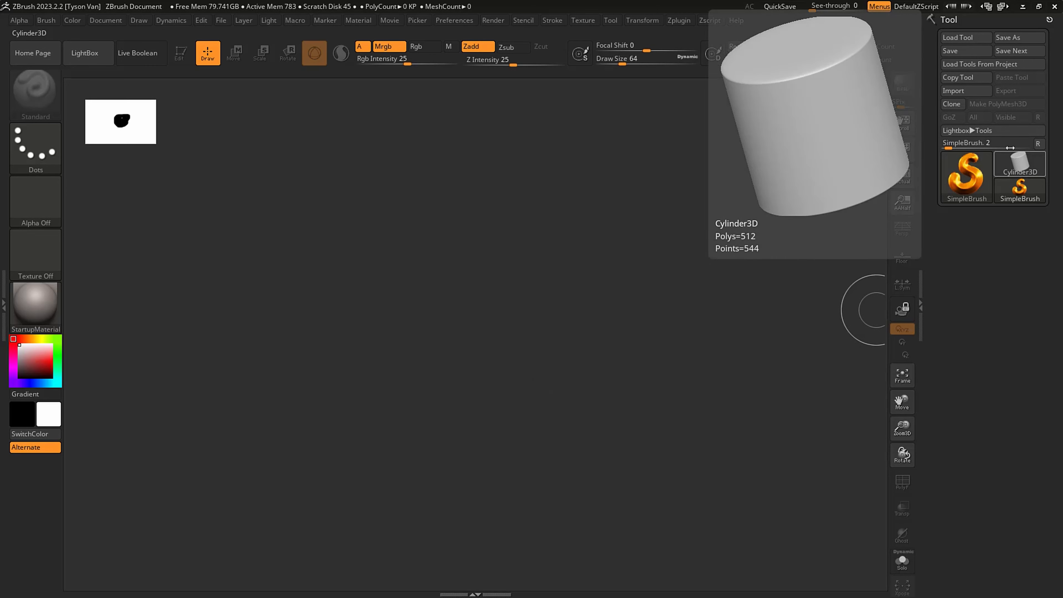
- Load the Nickz_humanMaleAverage tool from LightBox and draw the male figure upright on the canvas
{"action": "left_click", "coordinate": [971, 131]}
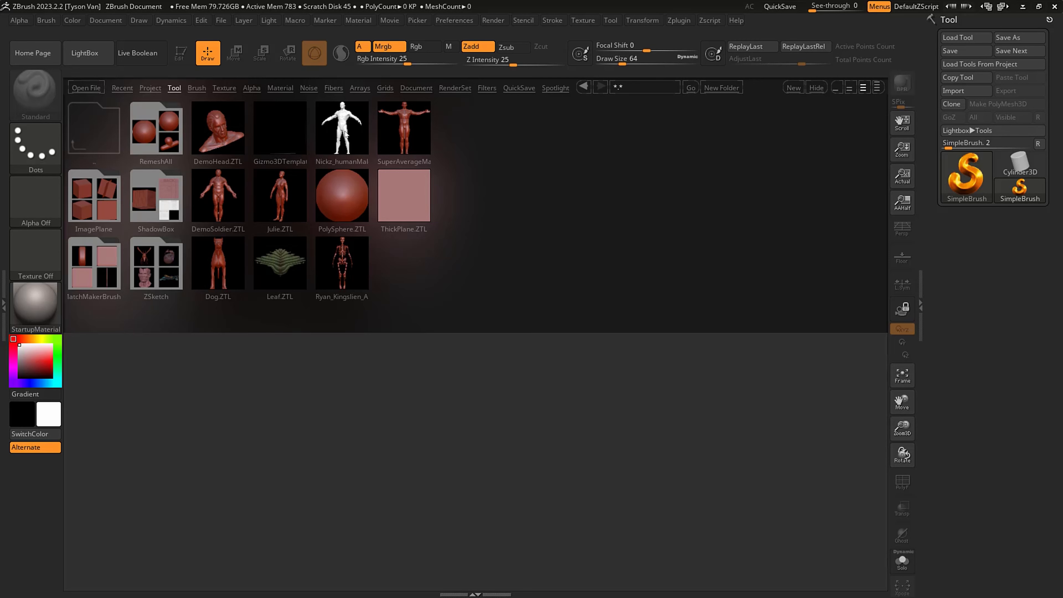
{"action": "double_click", "coordinate": [346, 134]}
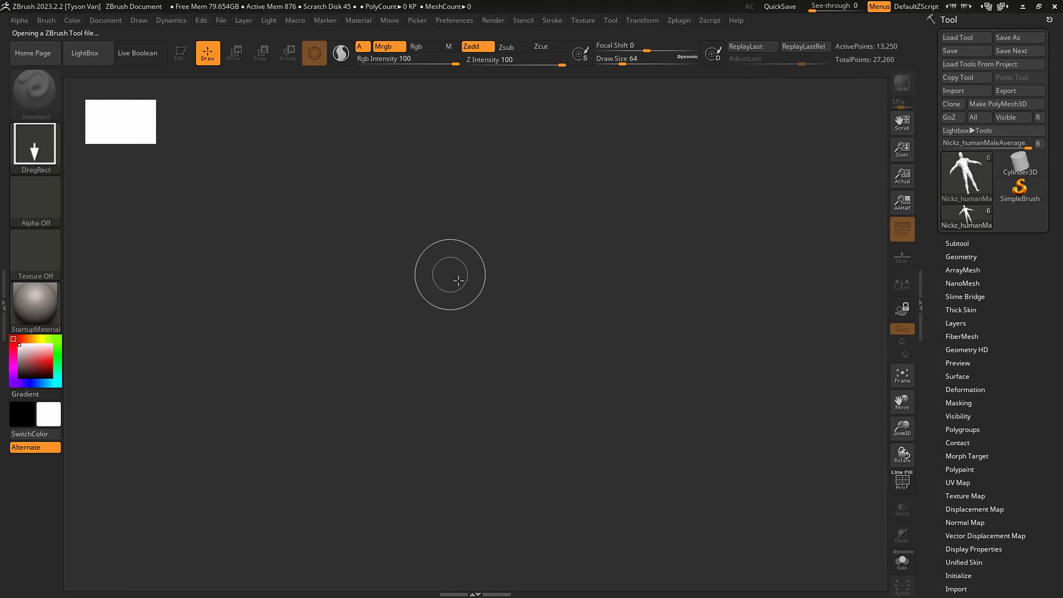
{"action": "left_click_drag", "start_coordinate": [455, 288], "coordinate": [448, 538]}
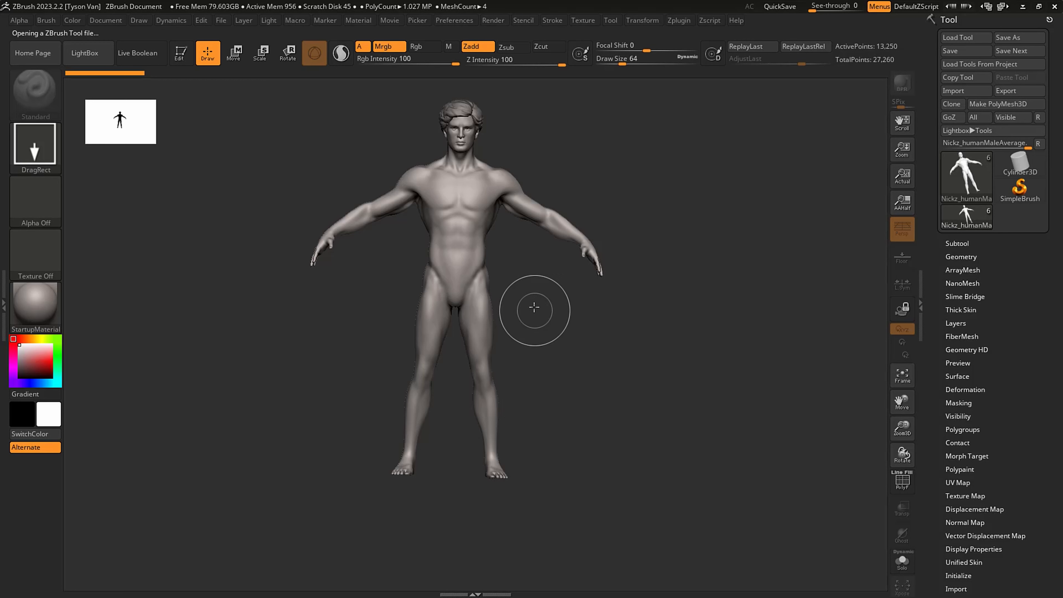
- Draw several more copies of the male figure at different angles and clear all of them from the canvas
{"action": "mouse_move", "coordinate": [534, 301]}
{"action": "left_mouse_down"}
{"action": "mouse_move", "coordinate": [520, 570]}
{"action": "mouse_move", "coordinate": [505, 574]}
{"action": "left_mouse_up"}
{"action": "left_click_drag", "start_coordinate": [373, 325], "coordinate": [423, 540]}
{"action": "mouse_move", "coordinate": [338, 439]}
{"action": "left_mouse_down"}
{"action": "mouse_move", "coordinate": [419, 523]}
{"action": "mouse_move", "coordinate": [475, 493]}
{"action": "mouse_move", "coordinate": [493, 534]}
{"action": "left_mouse_up"}
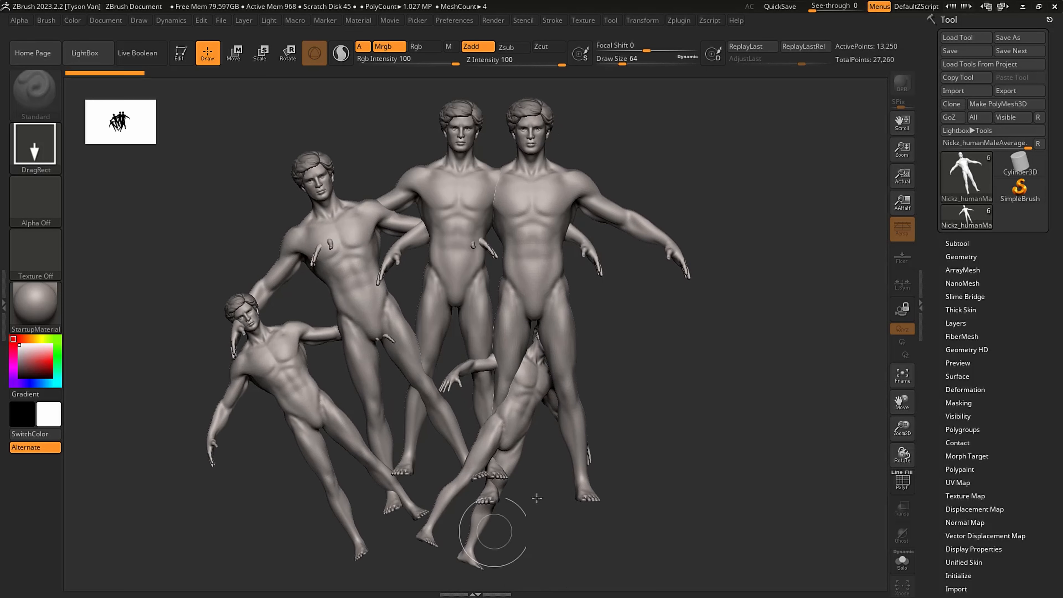
{"action": "left_click_drag", "start_coordinate": [648, 452], "coordinate": [591, 522]}
{"action": "key", "text": "ctrl+z"}
{"action": "key", "text": "ctrl+z"}
{"action": "key", "text": "ctrl+z"}
{"action": "key", "text": "ctrl+z"}
{"action": "key", "text": "ctrl+z"}
{"action": "key", "text": "ctrl+z"}
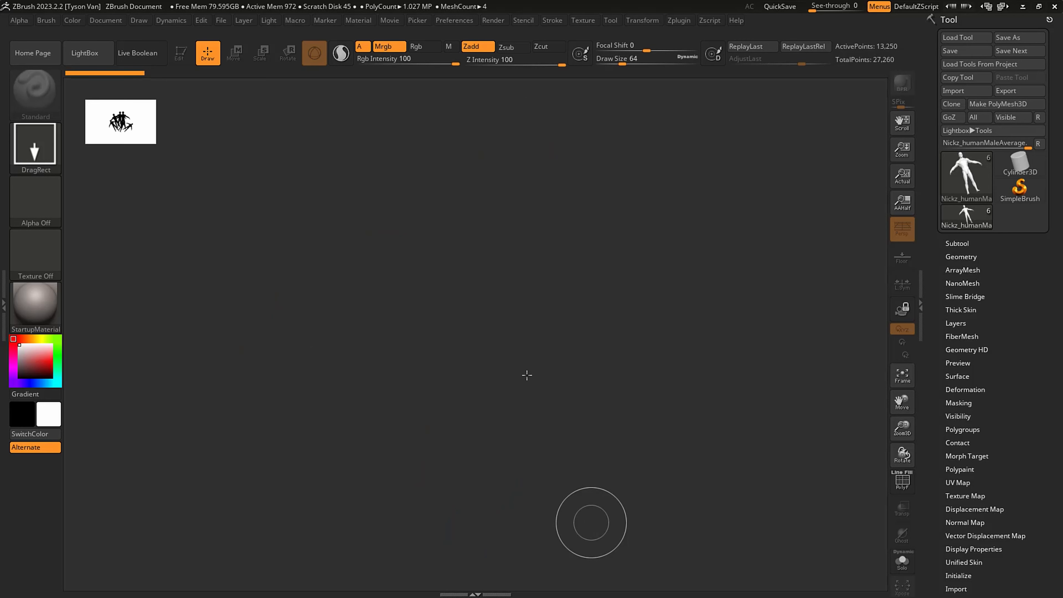
- Draw a single upright male figure at the canvas centre in Edit mode and set the thumbnail size to 162
{"action": "left_click_drag", "start_coordinate": [461, 280], "coordinate": [464, 518]}
{"action": "key", "text": "t"}
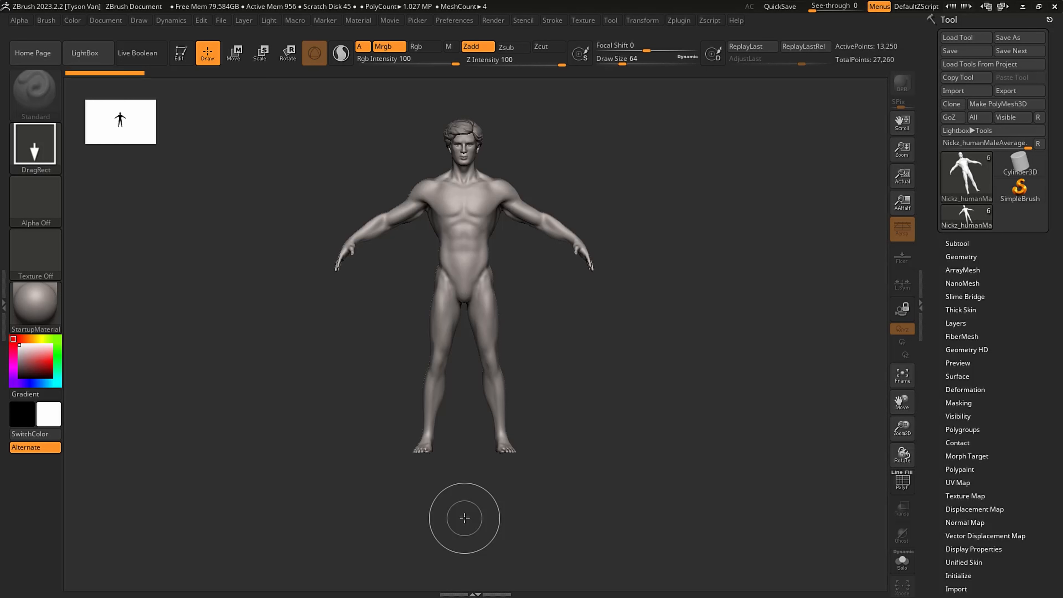
{"action": "key", "text": "t"}
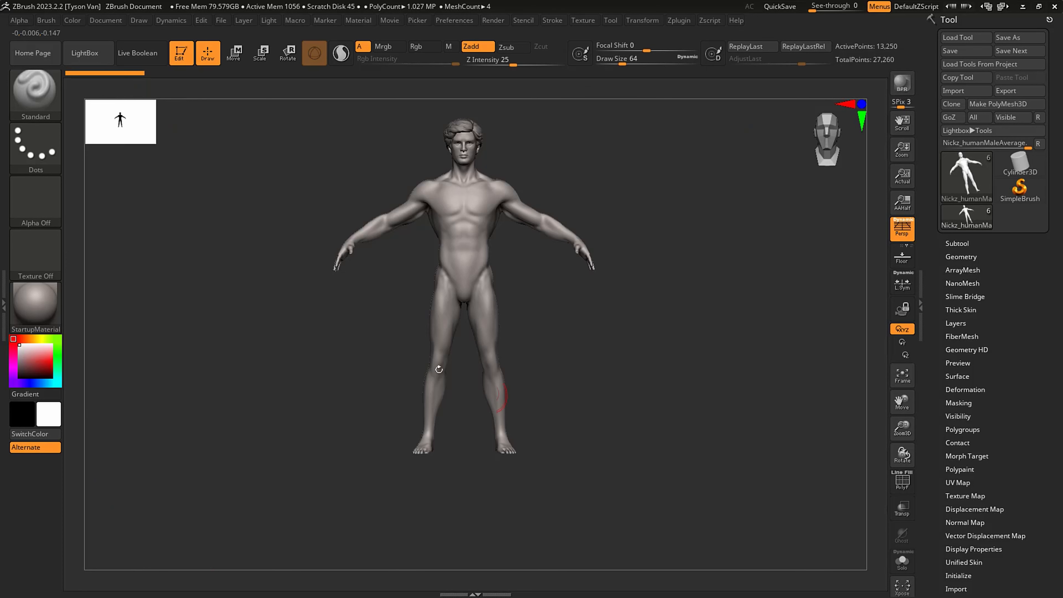
{"action": "left_click_drag", "start_coordinate": [139, 118], "coordinate": [150, 142]}
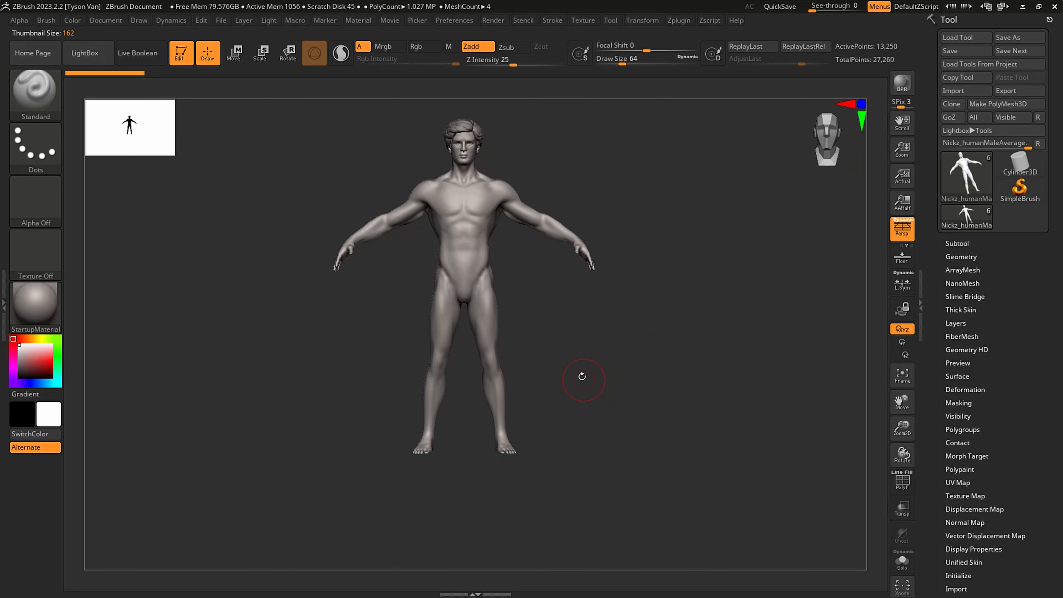
- Examine the whole male figure from the front, three-quarter and side views
{"action": "left_click_drag", "start_coordinate": [581, 376], "coordinate": [614, 395]}
{"action": "left_click", "coordinate": [571, 384]}
{"action": "left_click_drag", "start_coordinate": [565, 352], "coordinate": [448, 243]}
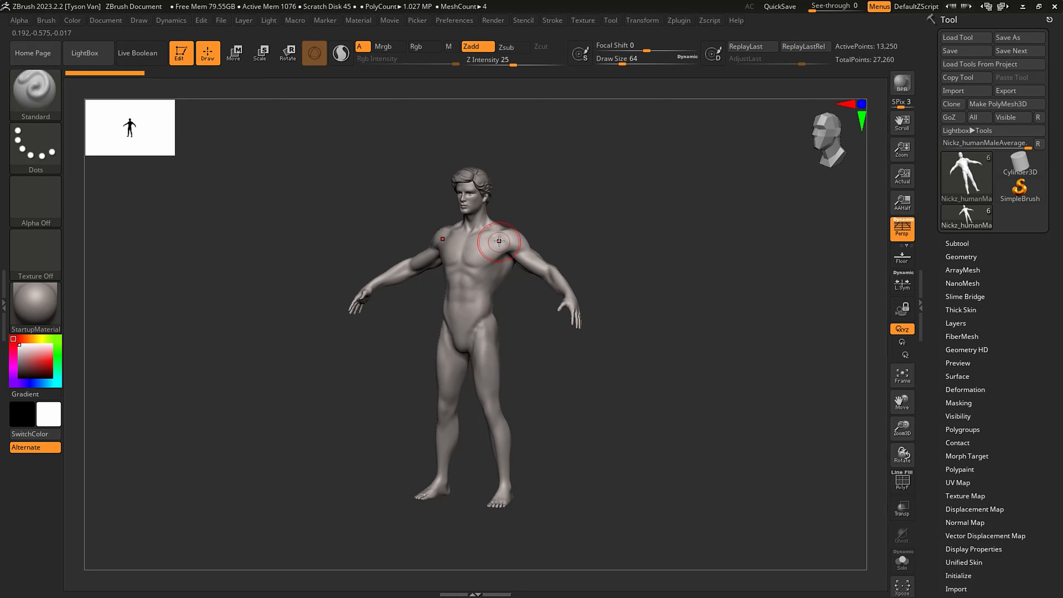
{"action": "right_click_drag", "start_coordinate": [499, 241], "coordinate": [482, 247]}
{"action": "mouse_move", "coordinate": [461, 356]}
{"action": "right_mouse_down"}
{"action": "mouse_move", "coordinate": [551, 361]}
{"action": "mouse_move", "coordinate": [443, 363]}
{"action": "mouse_move", "coordinate": [494, 368]}
{"action": "mouse_move", "coordinate": [517, 384]}
{"action": "mouse_move", "coordinate": [448, 377]}
{"action": "right_mouse_up"}
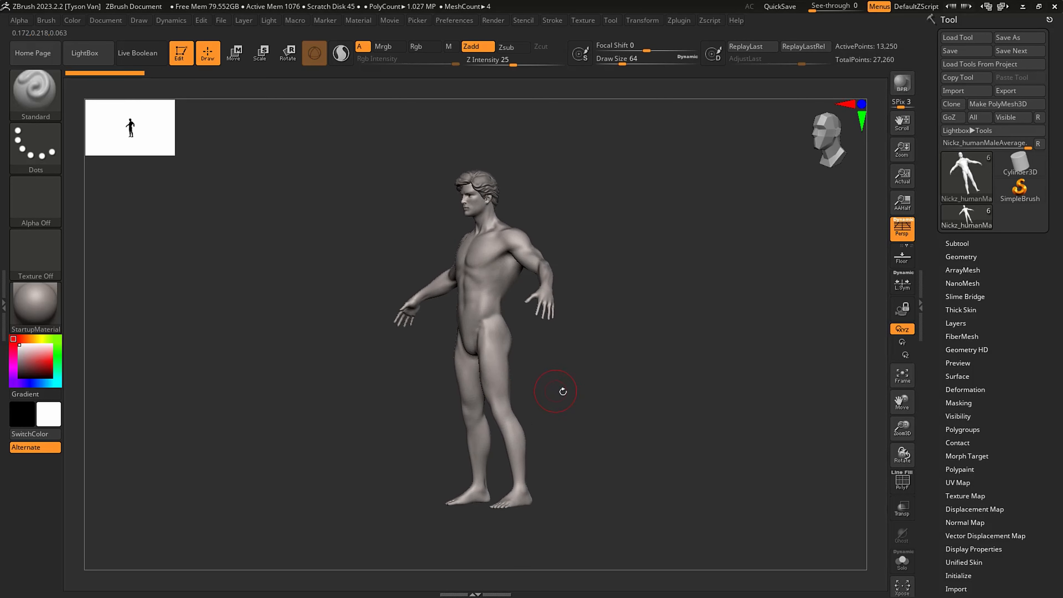
{"action": "right_click_drag", "start_coordinate": [563, 391], "coordinate": [493, 349]}
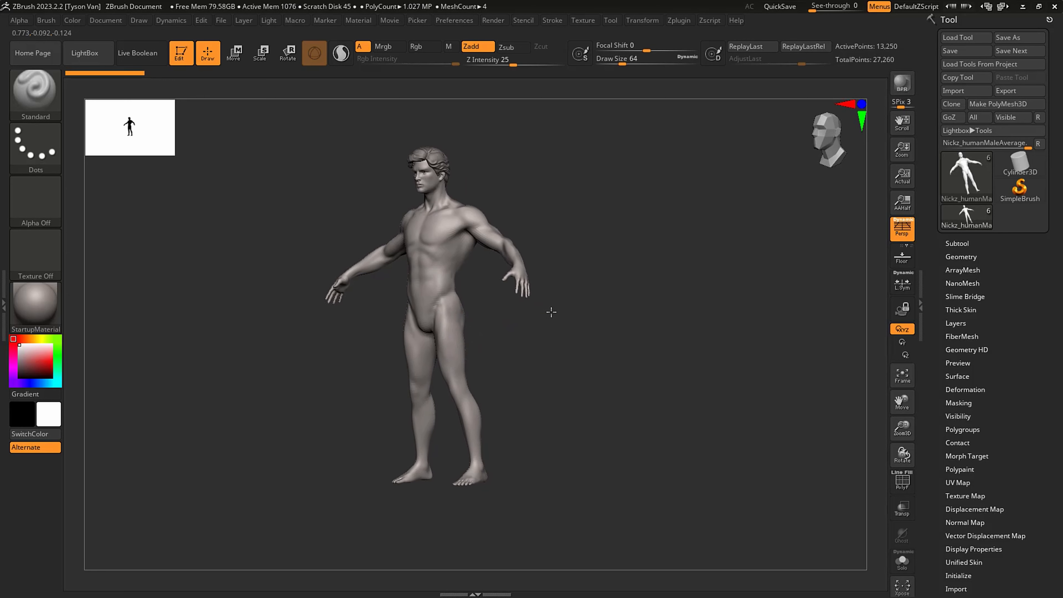
{"action": "right_click_drag", "start_coordinate": [536, 314], "coordinate": [436, 337], "text": "alt"}
{"action": "right_click_drag", "start_coordinate": [526, 199], "coordinate": [465, 358], "text": "ctrl"}
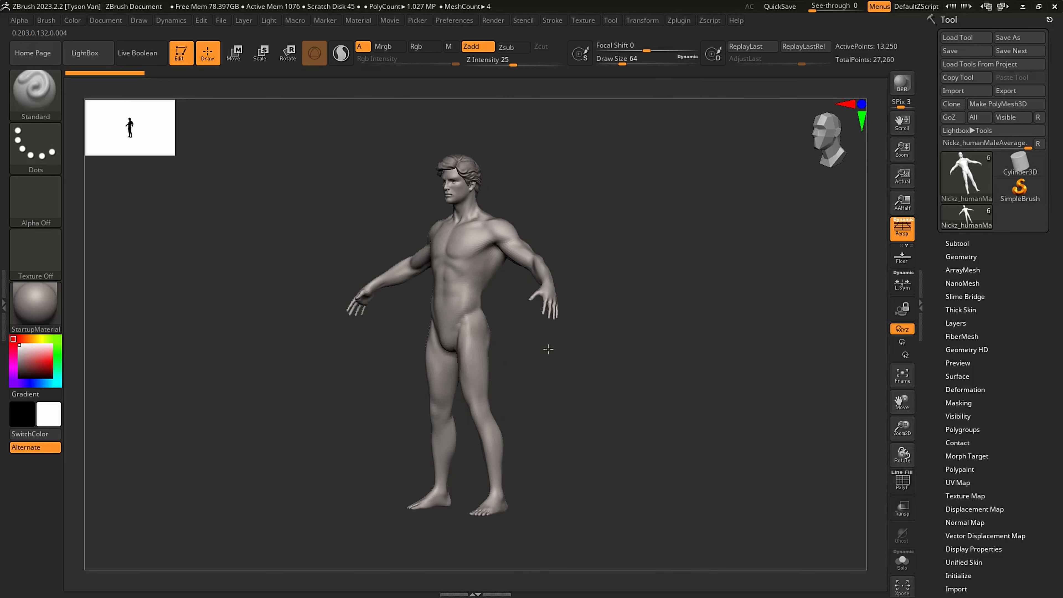
- Inspect the figure's head, shoulders and torso up close from a three-quarter and a front view
{"action": "right_click_drag", "start_coordinate": [548, 348], "coordinate": [559, 350]}
{"action": "mouse_move", "coordinate": [559, 349]}
{"action": "right_mouse_down", "text": "alt"}
{"action": "mouse_move", "coordinate": [527, 352]}
{"action": "mouse_move", "coordinate": [595, 349]}
{"action": "mouse_move", "coordinate": [487, 344]}
{"action": "mouse_move", "coordinate": [517, 416]}
{"action": "mouse_move", "coordinate": [527, 375]}
{"action": "mouse_move", "coordinate": [513, 339]}
{"action": "mouse_move", "coordinate": [553, 340]}
{"action": "mouse_move", "coordinate": [538, 354]}
{"action": "mouse_move", "coordinate": [564, 363]}
{"action": "mouse_move", "coordinate": [541, 368]}
{"action": "mouse_move", "coordinate": [622, 370]}
{"action": "mouse_move", "coordinate": [534, 372]}
{"action": "mouse_move", "coordinate": [515, 393]}
{"action": "right_mouse_up", "text": "alt"}
{"action": "mouse_move", "coordinate": [461, 309]}
{"action": "right_mouse_down", "text": "ctrl"}
{"action": "mouse_move", "coordinate": [499, 373]}
{"action": "mouse_move", "coordinate": [480, 365]}
{"action": "mouse_move", "coordinate": [539, 396]}
{"action": "mouse_move", "coordinate": [512, 401]}
{"action": "mouse_move", "coordinate": [557, 383]}
{"action": "mouse_move", "coordinate": [599, 396]}
{"action": "mouse_move", "coordinate": [534, 413]}
{"action": "right_mouse_up", "text": "ctrl"}
{"action": "right_click_drag", "start_coordinate": [542, 302], "coordinate": [544, 348], "text": "ctrl"}
{"action": "right_click_drag", "start_coordinate": [544, 348], "coordinate": [559, 395]}
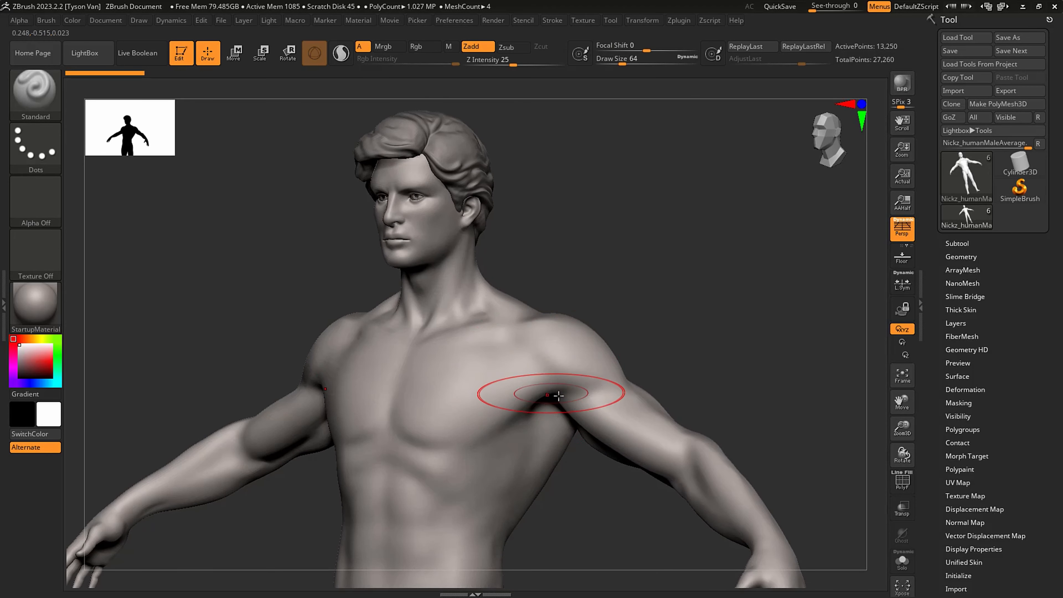
{"action": "right_click_drag", "start_coordinate": [532, 346], "coordinate": [594, 304]}
{"action": "right_click_drag", "start_coordinate": [558, 372], "coordinate": [563, 325], "text": "alt"}
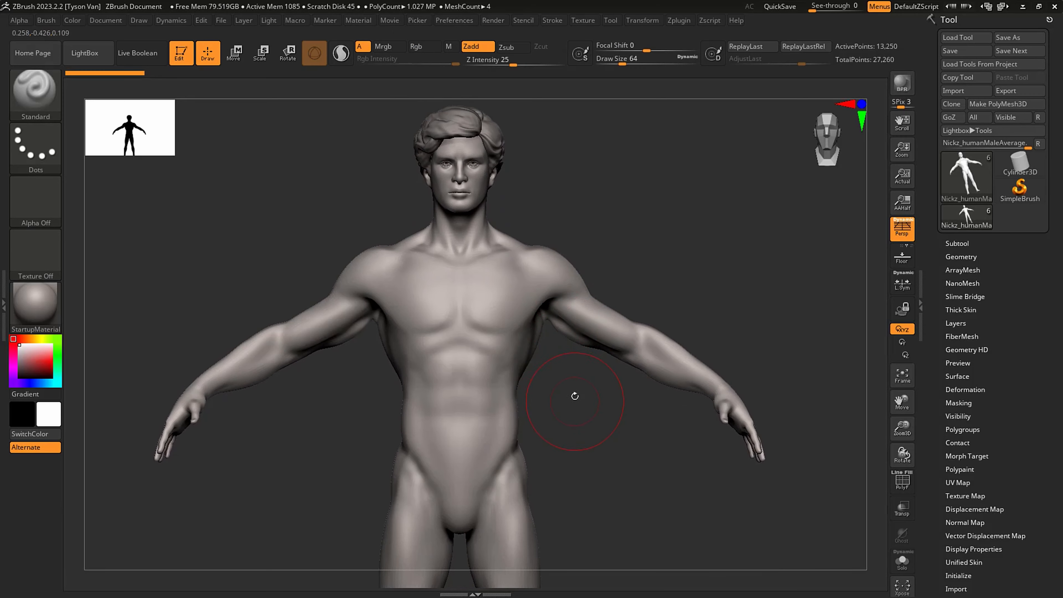
- Lower the body's subdivision level and turn on the polyframe display of its mesh and polygroups
{"action": "mouse_move", "coordinate": [575, 395]}
{"action": "right_mouse_down"}
{"action": "mouse_move", "coordinate": [546, 416]}
{"action": "mouse_move", "coordinate": [557, 409]}
{"action": "mouse_move", "coordinate": [564, 430]}
{"action": "mouse_move", "coordinate": [551, 373]}
{"action": "mouse_move", "coordinate": [537, 418]}
{"action": "mouse_move", "coordinate": [523, 406]}
{"action": "mouse_move", "coordinate": [560, 418]}
{"action": "mouse_move", "coordinate": [586, 408]}
{"action": "mouse_move", "coordinate": [572, 384]}
{"action": "mouse_move", "coordinate": [557, 397]}
{"action": "mouse_move", "coordinate": [575, 418]}
{"action": "mouse_move", "coordinate": [618, 402]}
{"action": "mouse_move", "coordinate": [556, 399]}
{"action": "mouse_move", "coordinate": [495, 297]}
{"action": "mouse_move", "coordinate": [515, 378]}
{"action": "mouse_move", "coordinate": [550, 360]}
{"action": "right_mouse_up"}
{"action": "key", "text": "shift+d"}
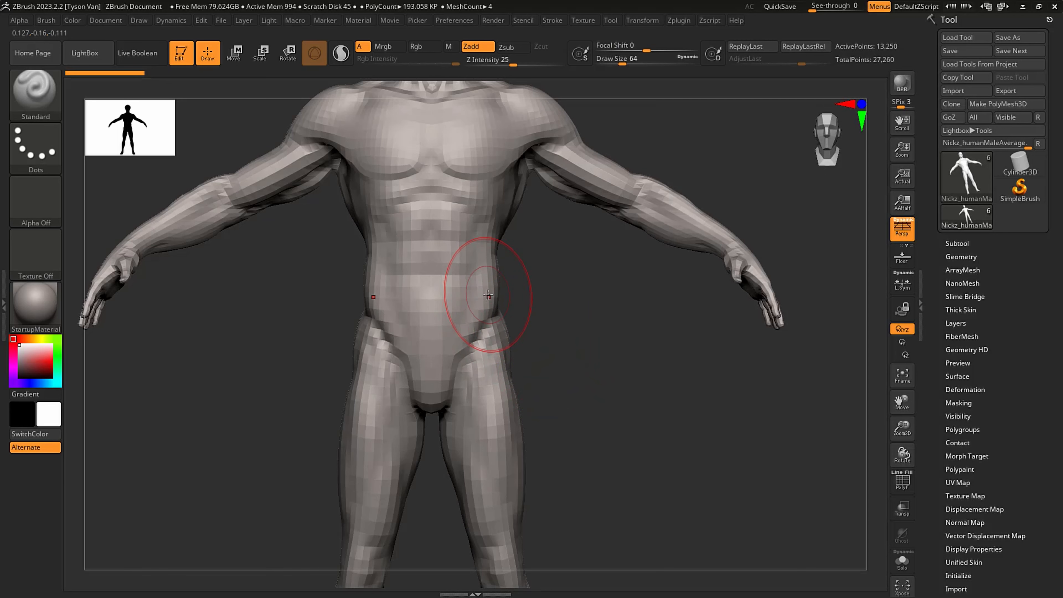
{"action": "key", "text": "shift"}
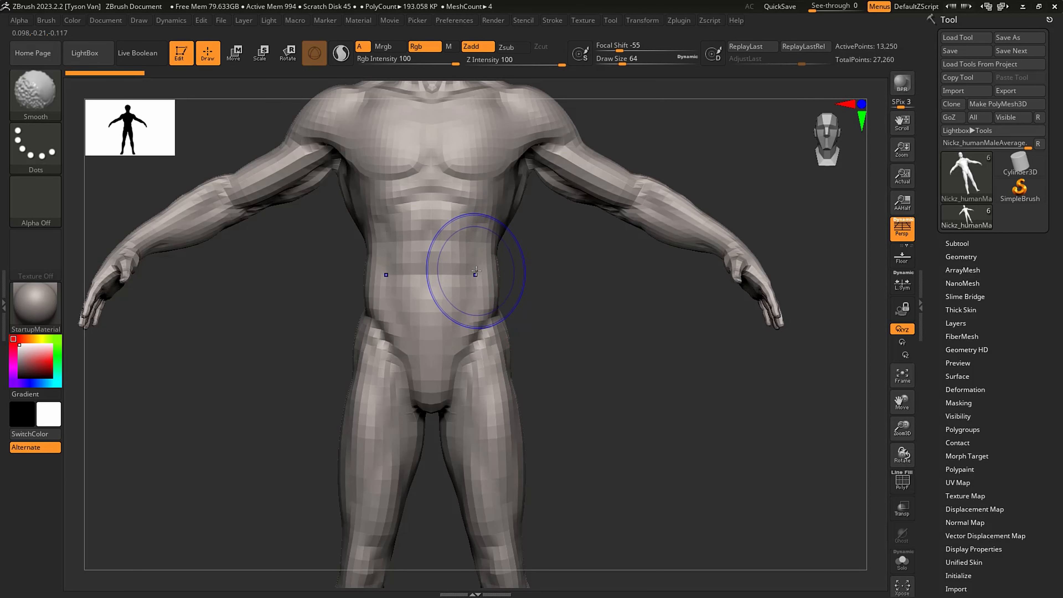
{"action": "key", "text": "shift+f"}
- Pick the hair on the model to make Hair_Style_Default the active subtool
{"action": "mouse_move", "coordinate": [466, 155]}
{"action": "right_mouse_down", "text": "alt"}
{"action": "mouse_move", "coordinate": [454, 400]}
{"action": "mouse_move", "coordinate": [534, 403]}
{"action": "mouse_move", "coordinate": [550, 375]}
{"action": "right_mouse_up", "text": "alt"}
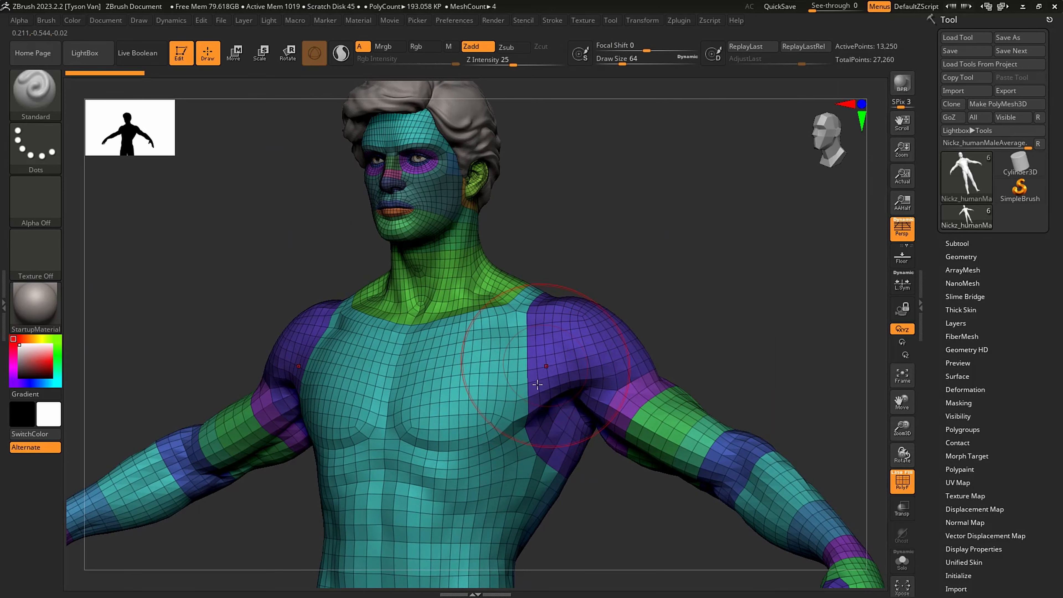
{"action": "right_click_drag", "start_coordinate": [568, 410], "coordinate": [486, 271], "text": "shift"}
{"action": "right_click_drag", "start_coordinate": [505, 413], "coordinate": [524, 262], "text": "alt"}
{"action": "mouse_move", "coordinate": [510, 440]}
{"action": "right_mouse_down", "text": "alt"}
{"action": "mouse_move", "coordinate": [506, 314]}
{"action": "mouse_move", "coordinate": [444, 376]}
{"action": "mouse_move", "coordinate": [436, 326]}
{"action": "right_mouse_up", "text": "alt"}
{"action": "right_click_drag", "start_coordinate": [502, 222], "coordinate": [492, 419], "text": "alt"}
{"action": "right_click_drag", "start_coordinate": [491, 343], "coordinate": [470, 496], "text": "alt"}
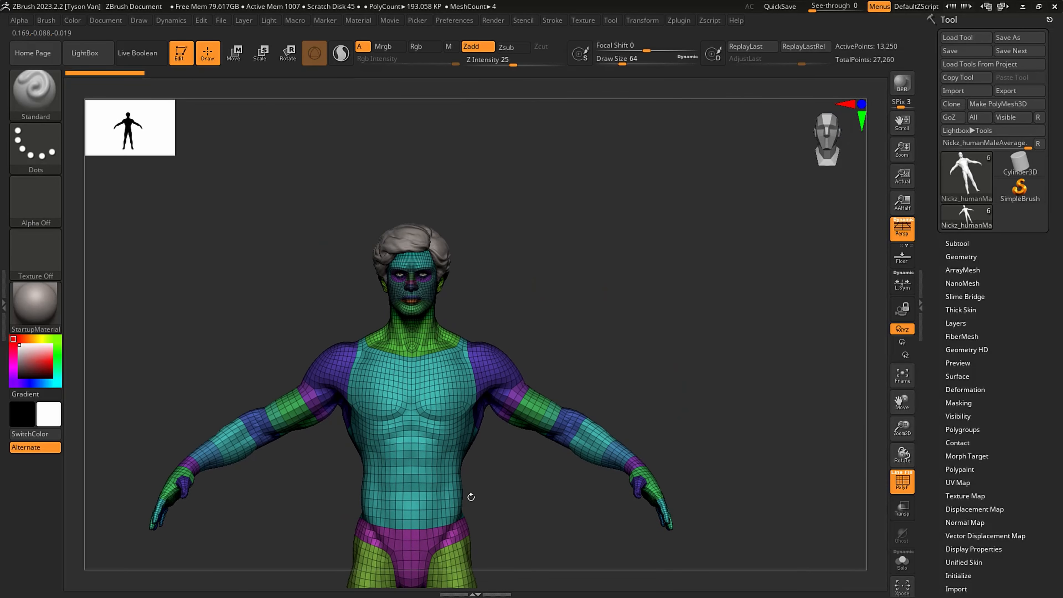
{"action": "left_click", "coordinate": [440, 244], "text": "alt"}
{"action": "right_click_drag", "start_coordinate": [475, 292], "coordinate": [764, 318], "text": "ctrl"}
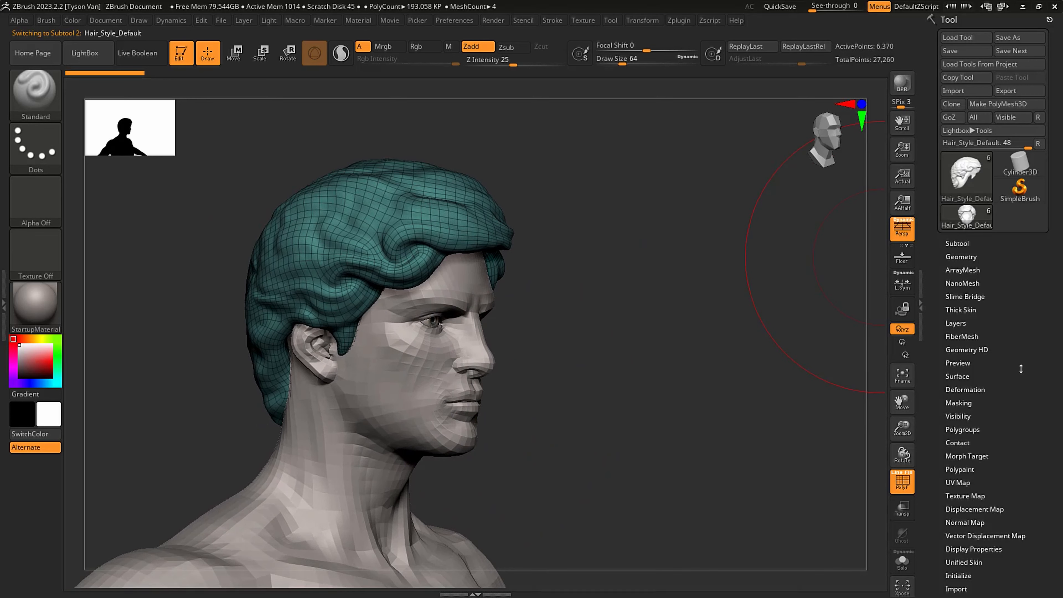
- Look through the hair's Geometry options and the model's Subtool options, and collapse them again
{"action": "left_click_drag", "start_coordinate": [1021, 368], "coordinate": [1031, 244]}
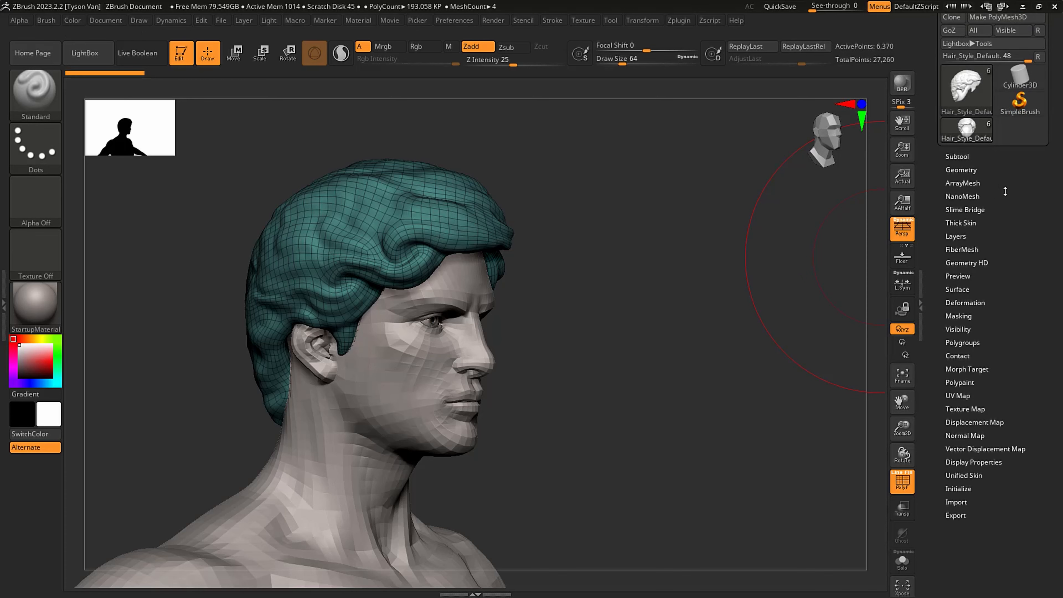
{"action": "mouse_move", "coordinate": [1005, 191]}
{"action": "left_mouse_down"}
{"action": "mouse_move", "coordinate": [1013, 253]}
{"action": "mouse_move", "coordinate": [1021, 179]}
{"action": "left_mouse_up"}
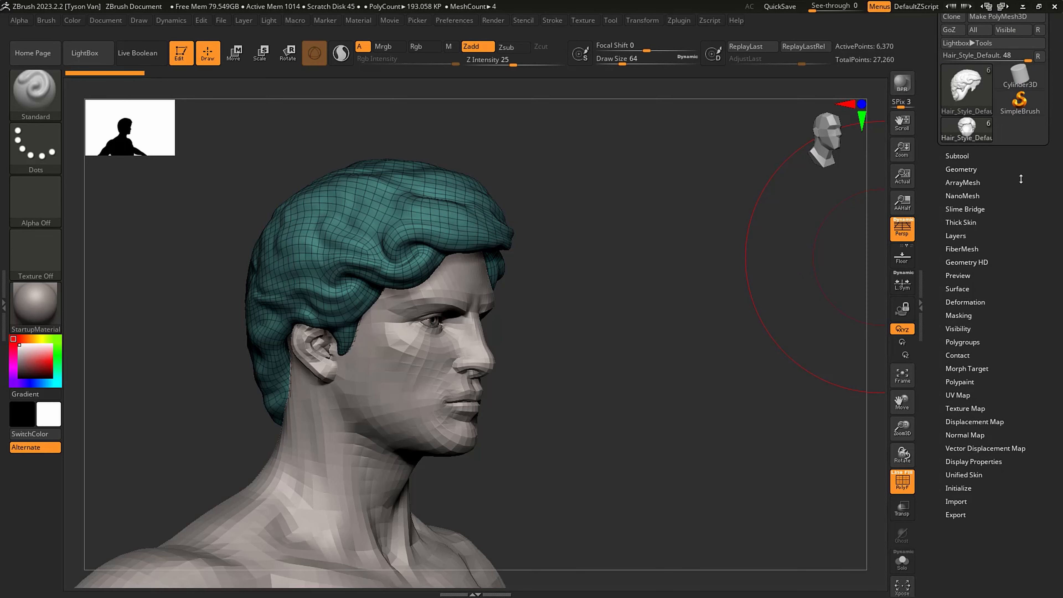
{"action": "left_click", "coordinate": [1021, 180]}
{"action": "left_click", "coordinate": [967, 160]}
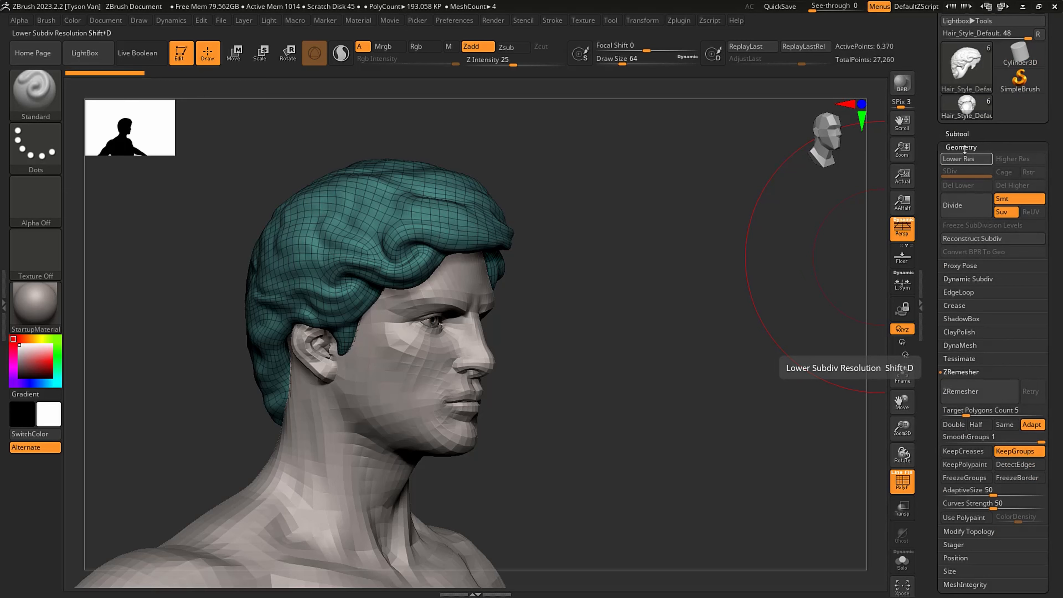
{"action": "scroll", "coordinate": [978, 126], "scroll_direction": "down", "scroll_amount": 3}
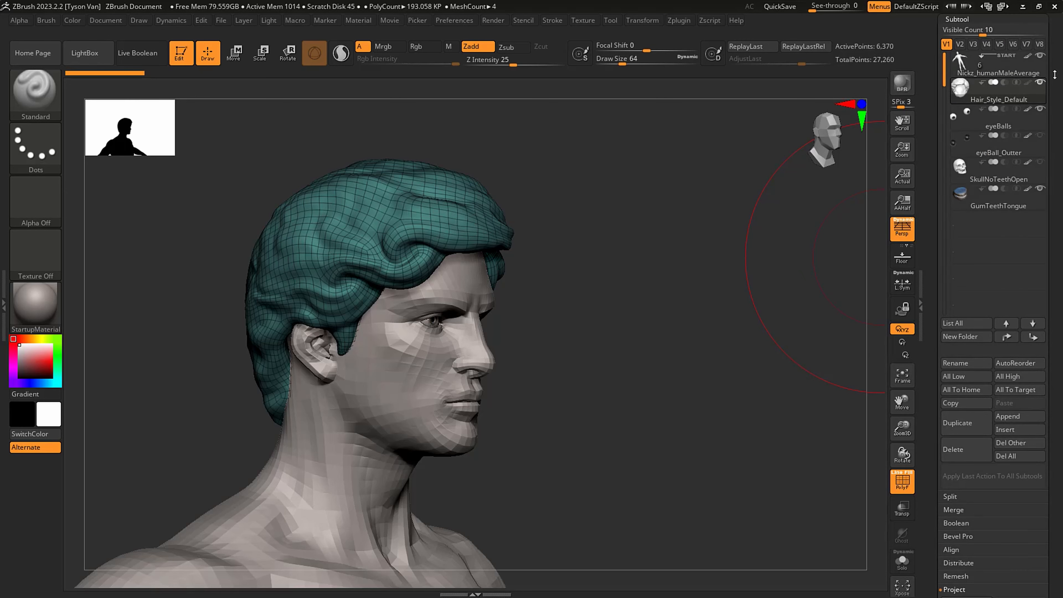
{"action": "left_click_drag", "start_coordinate": [969, 20], "coordinate": [998, 149]}
{"action": "left_click", "coordinate": [969, 69]}
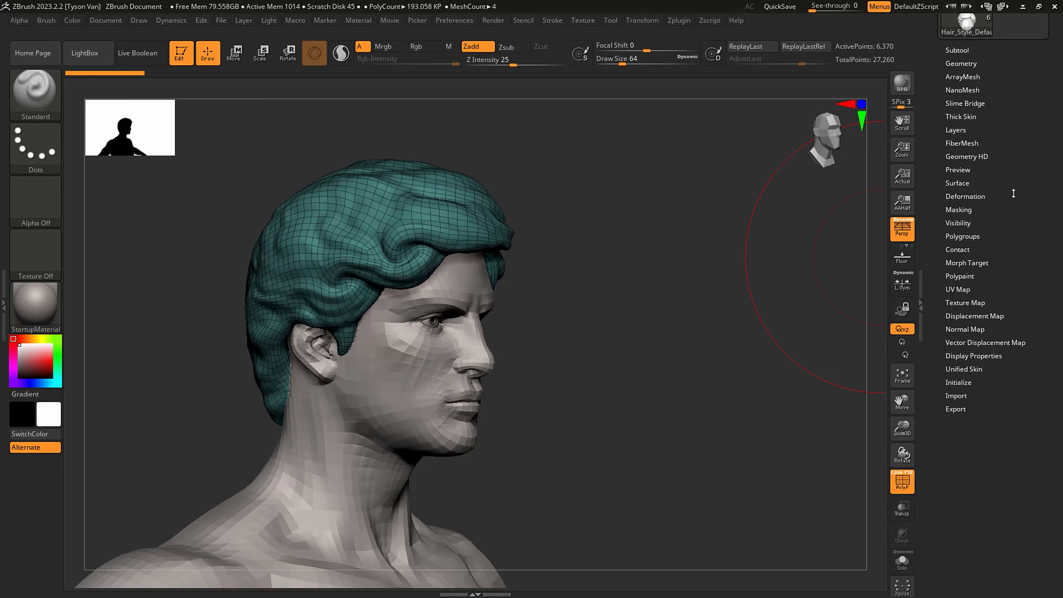
- Show the model's subtool list and review its parts, from the eyeBalls to the skull and teeth
{"action": "left_click_drag", "start_coordinate": [1014, 193], "coordinate": [1004, 261]}
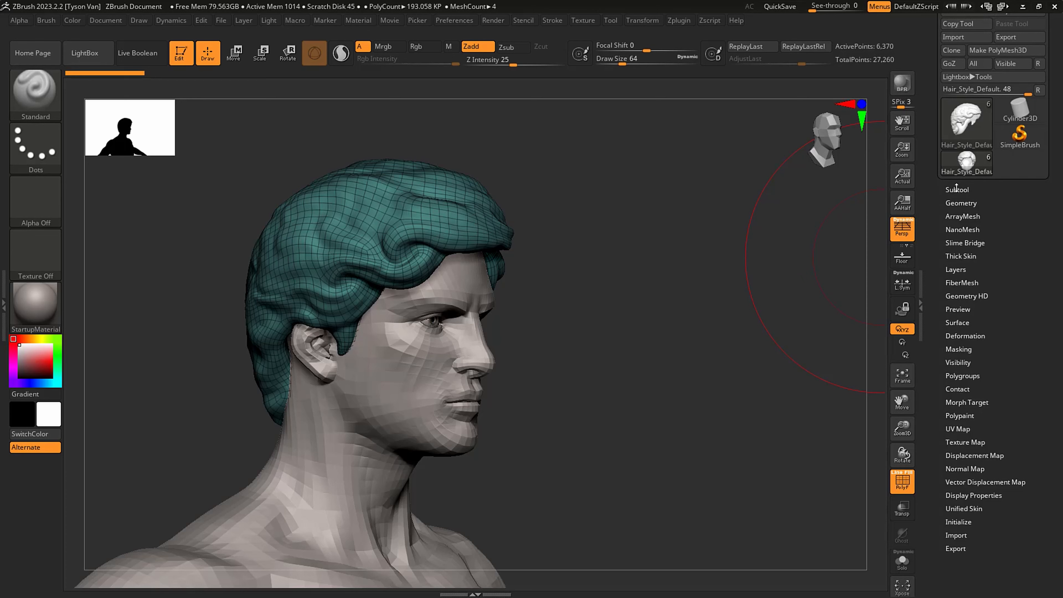
{"action": "left_click", "coordinate": [957, 189]}
{"action": "scroll", "coordinate": [1004, 209], "scroll_direction": "down", "scroll_amount": 3}
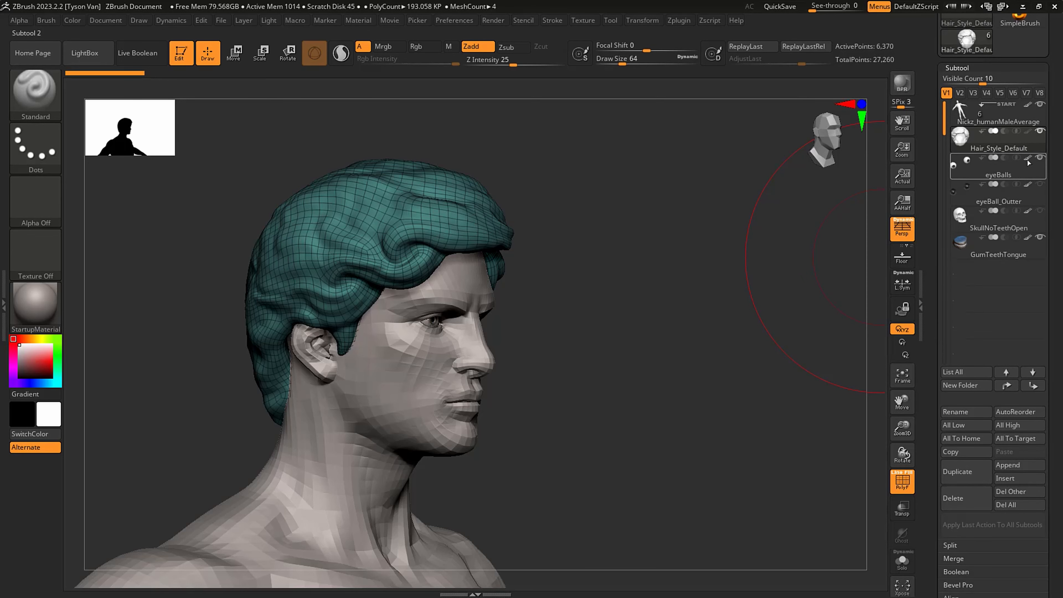
{"action": "mouse_move", "coordinate": [1017, 157]}
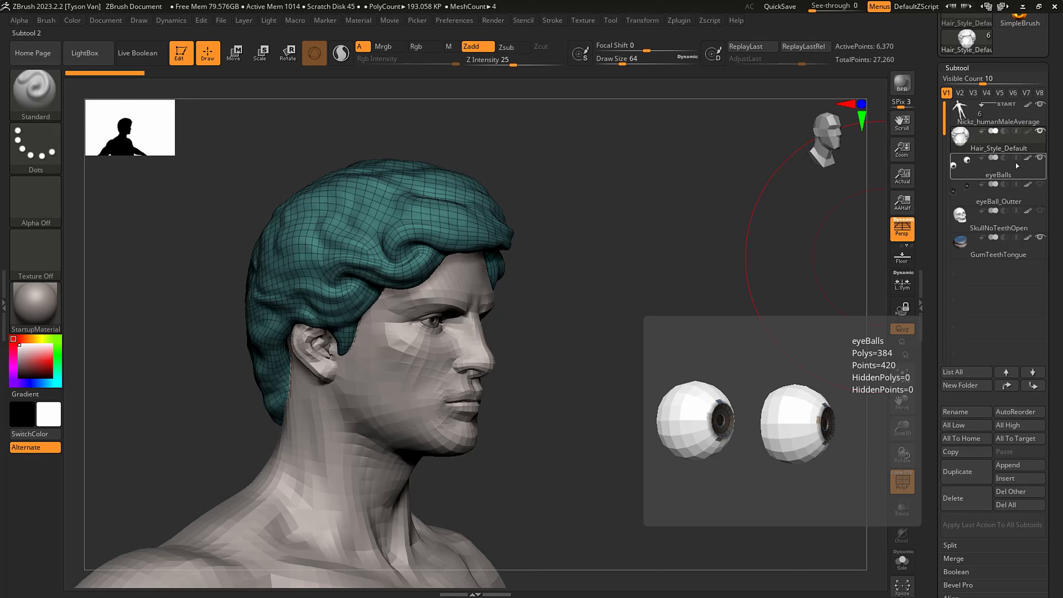
{"action": "left_click", "coordinate": [1022, 192]}
{"action": "scroll", "coordinate": [1048, 197], "scroll_direction": "up", "scroll_amount": 1}
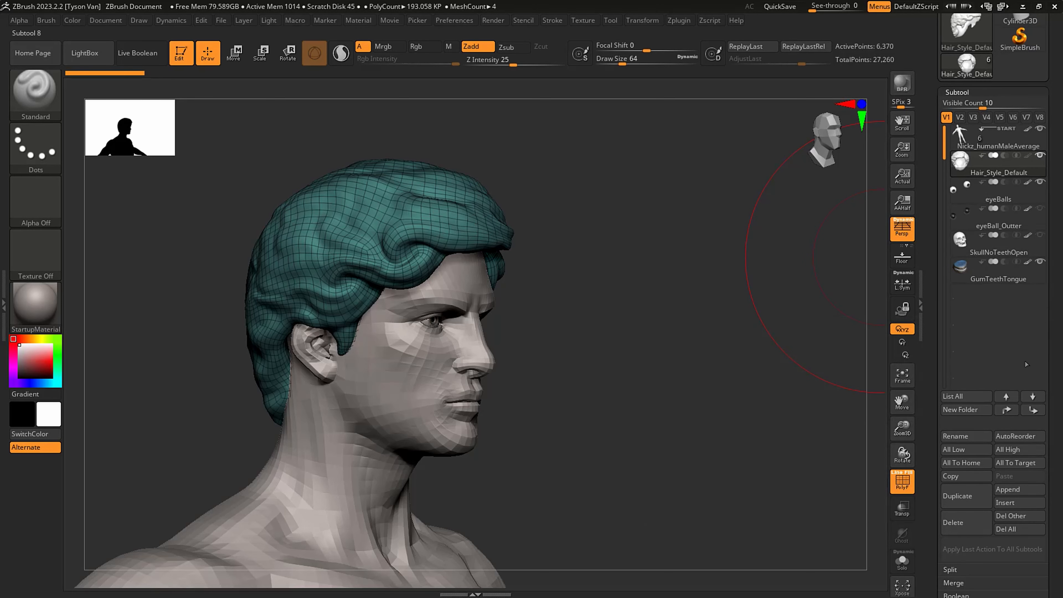
- Pick the body on the model to make it the active subtool, and switch back to the hair the same way
{"action": "left_click_drag", "start_coordinate": [1050, 413], "coordinate": [1049, 429]}
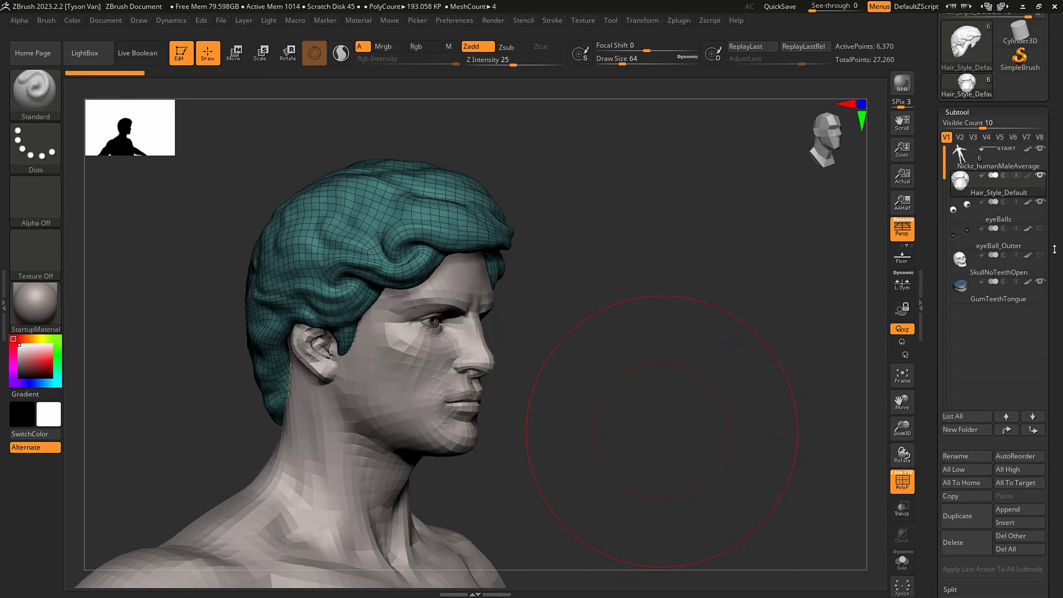
{"action": "left_click_drag", "start_coordinate": [1054, 249], "coordinate": [1054, 259]}
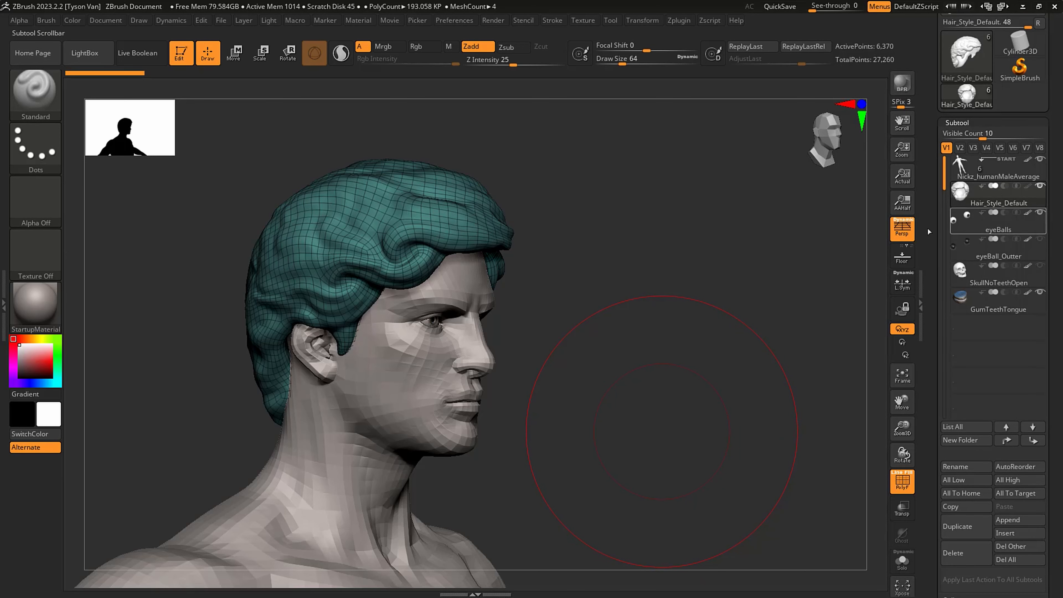
{"action": "right_click_drag", "start_coordinate": [500, 239], "coordinate": [415, 160]}
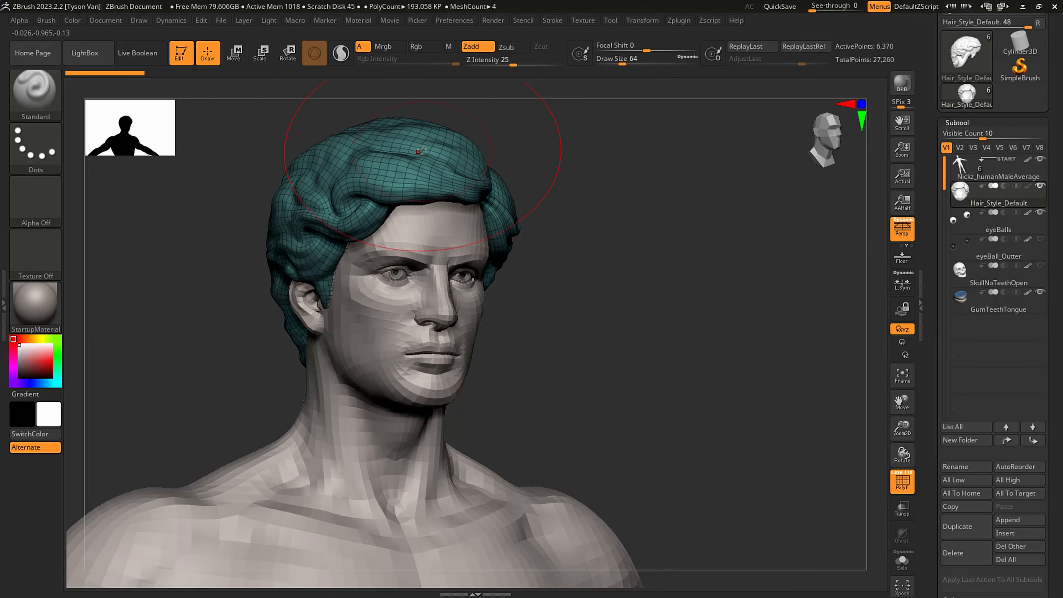
{"action": "right_click_drag", "start_coordinate": [422, 150], "coordinate": [355, 166]}
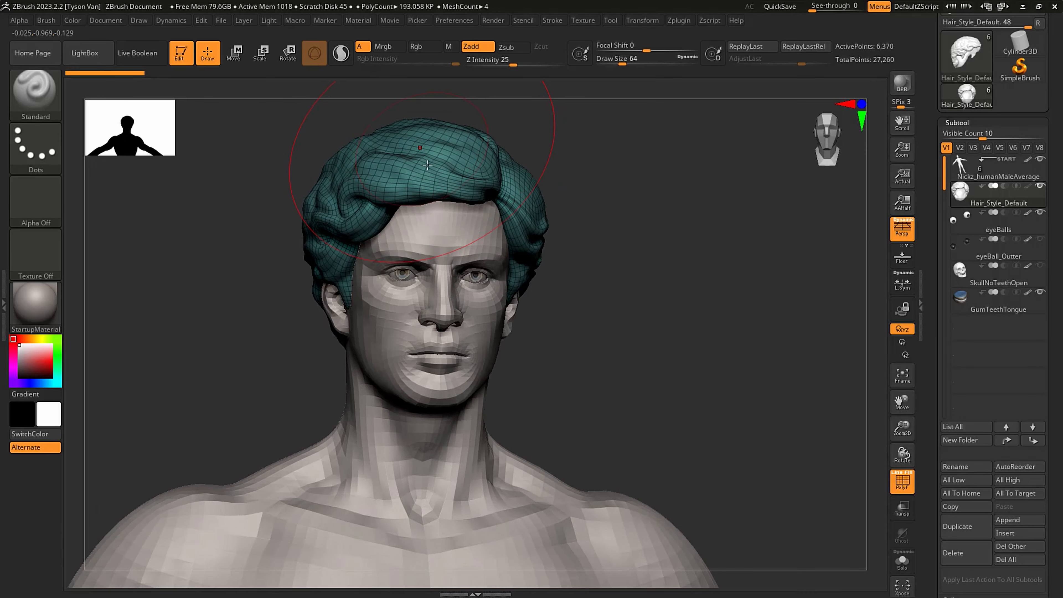
{"action": "left_click", "coordinate": [501, 513], "text": "alt"}
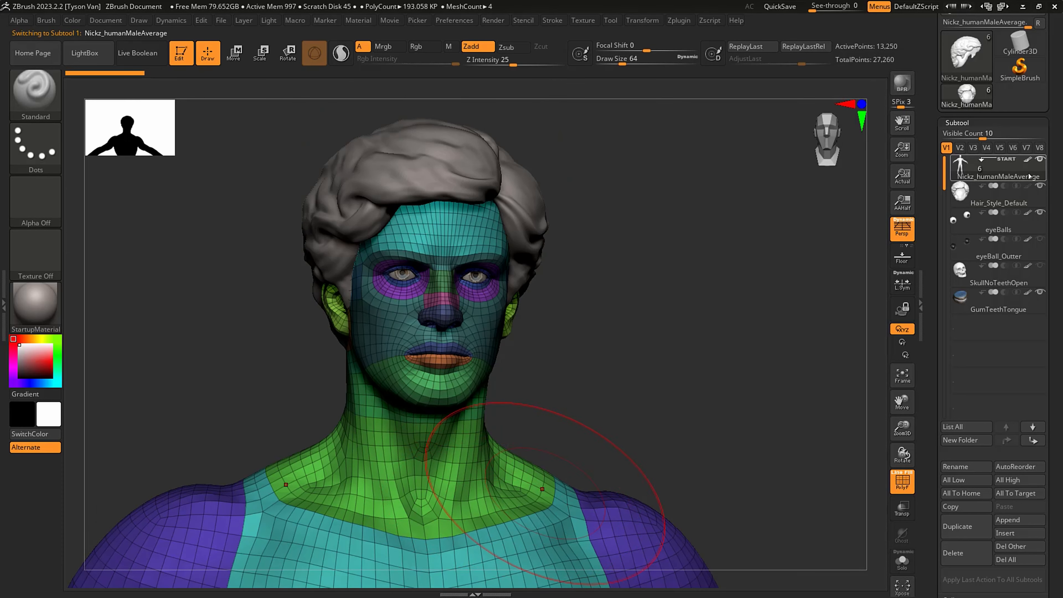
{"action": "left_click", "coordinate": [445, 146], "text": "alt"}
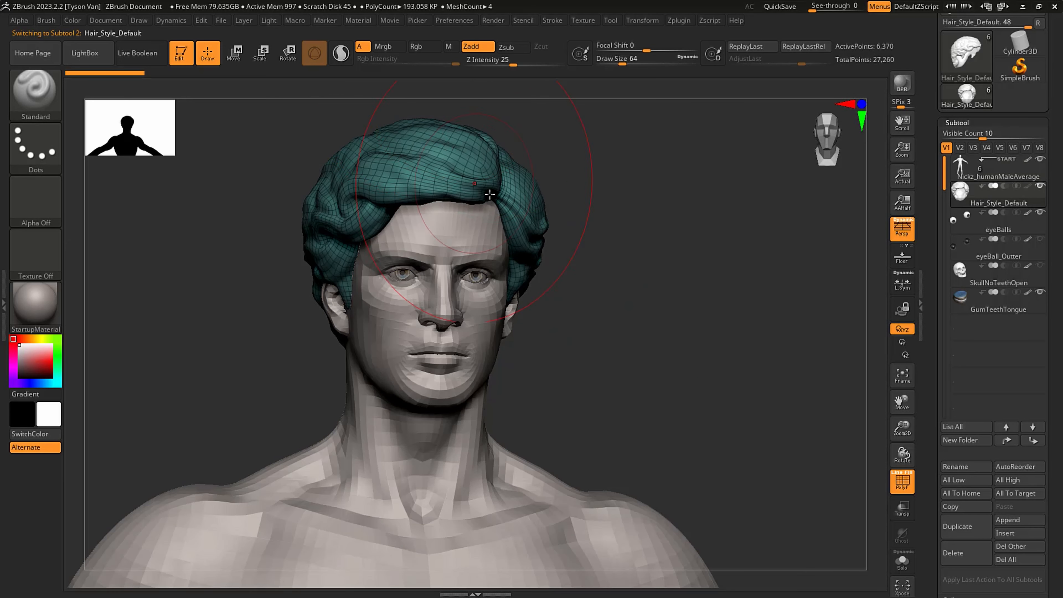
- Reduce the brush's draw size to about 9.4, and pick first the eyeballs and then the hair on the model as active subtool
{"action": "mouse_move", "coordinate": [621, 361]}
{"action": "left_mouse_down"}
{"action": "mouse_move", "coordinate": [522, 370]}
{"action": "mouse_move", "coordinate": [486, 297]}
{"action": "left_mouse_up"}
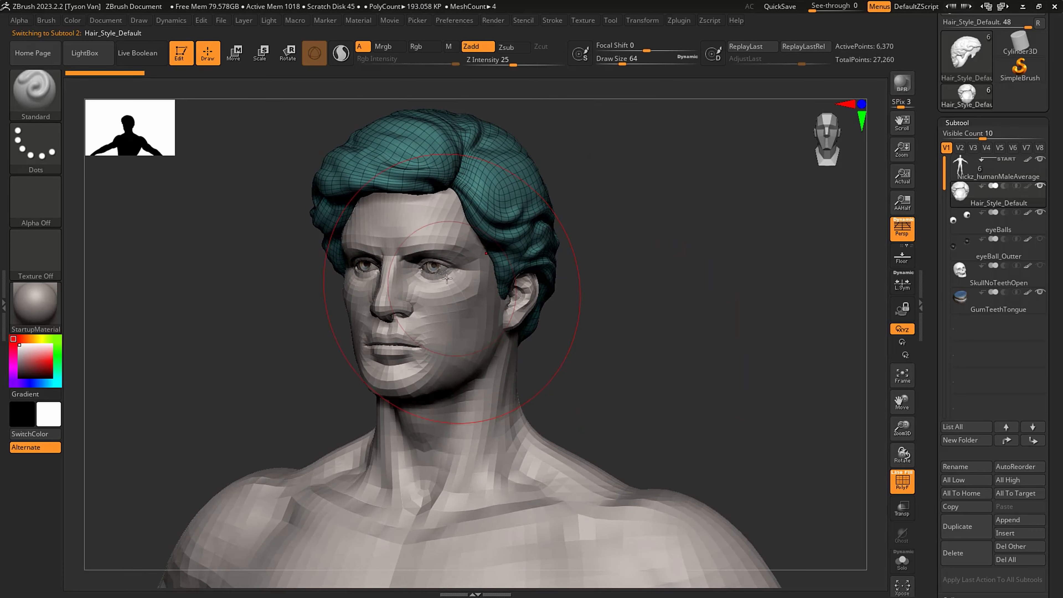
{"action": "key", "text": "s"}
{"action": "left_click", "coordinate": [431, 268], "text": "alt"}
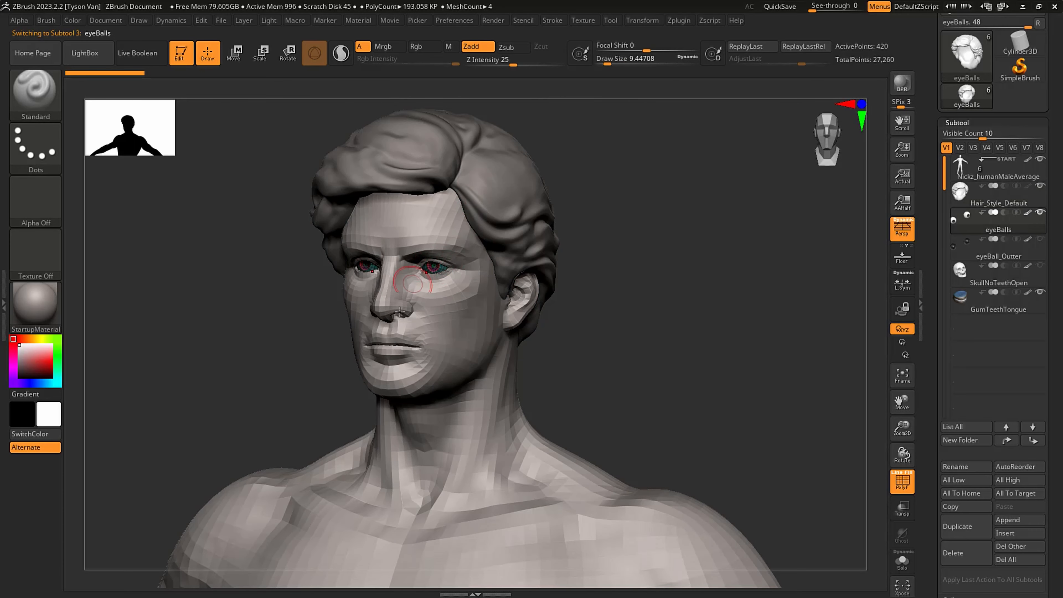
{"action": "left_click_drag", "start_coordinate": [620, 376], "coordinate": [517, 377]}
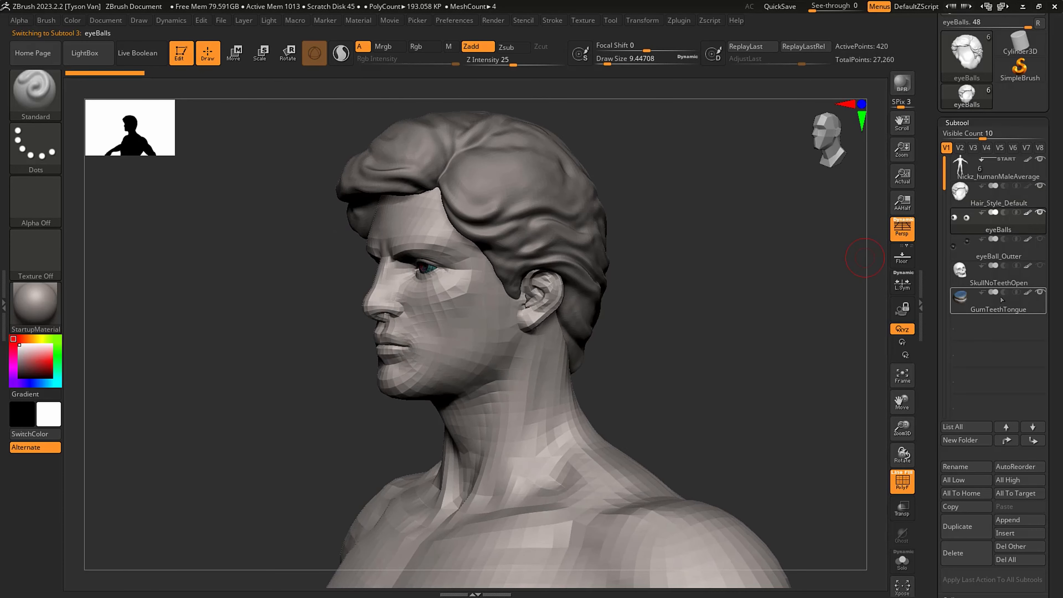
{"action": "left_click", "coordinate": [511, 185], "text": "alt"}
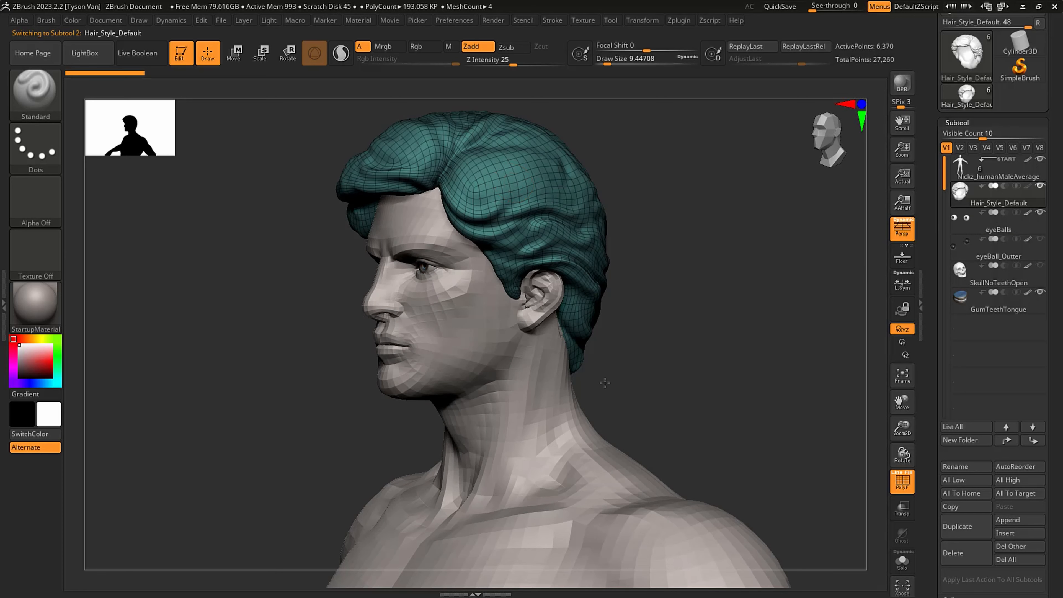
{"action": "left_click_drag", "start_coordinate": [605, 379], "coordinate": [598, 414]}
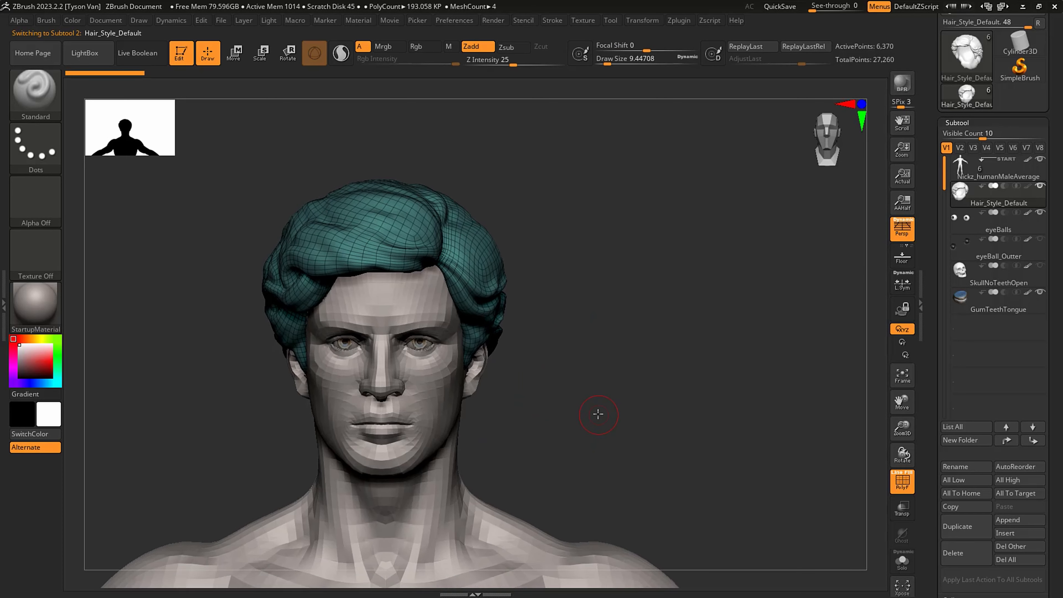
- Activate the listed subtools one after another, from the body to eyeBall_Outter, and return to Hair_Style_Default
{"action": "left_click", "coordinate": [1000, 169]}
{"action": "left_click", "coordinate": [992, 198]}
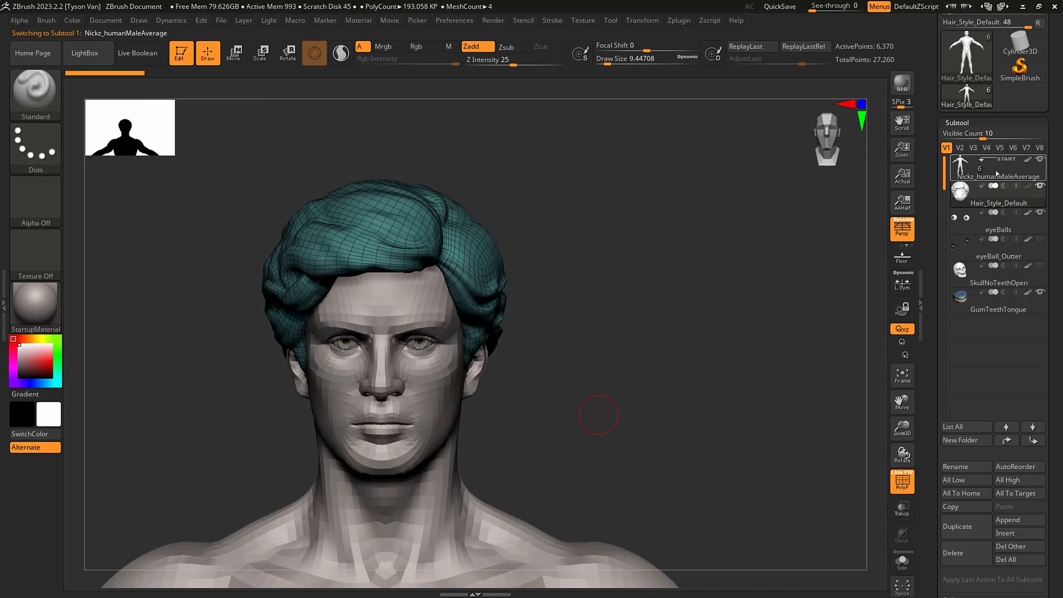
{"action": "left_click", "coordinate": [991, 228]}
{"action": "left_click", "coordinate": [991, 253]}
{"action": "left_click", "coordinate": [992, 276]}
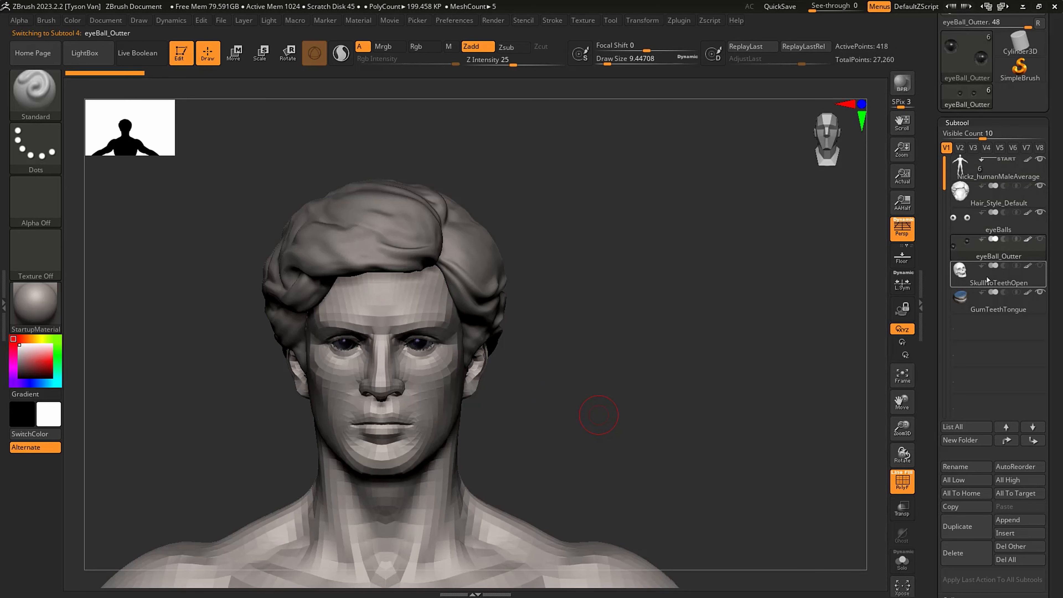
{"action": "left_click", "coordinate": [991, 228]}
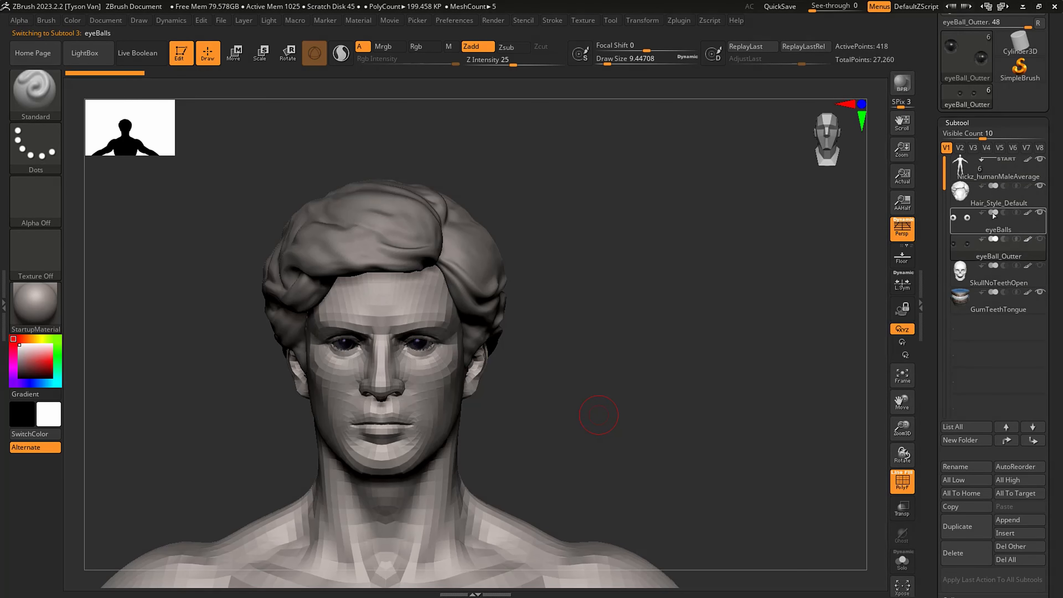
{"action": "left_click", "coordinate": [991, 198]}
- Delete the Hair_Style_Default subtool and accept that the operation cannot be undone
{"action": "right_click_drag", "start_coordinate": [470, 293], "coordinate": [476, 257]}
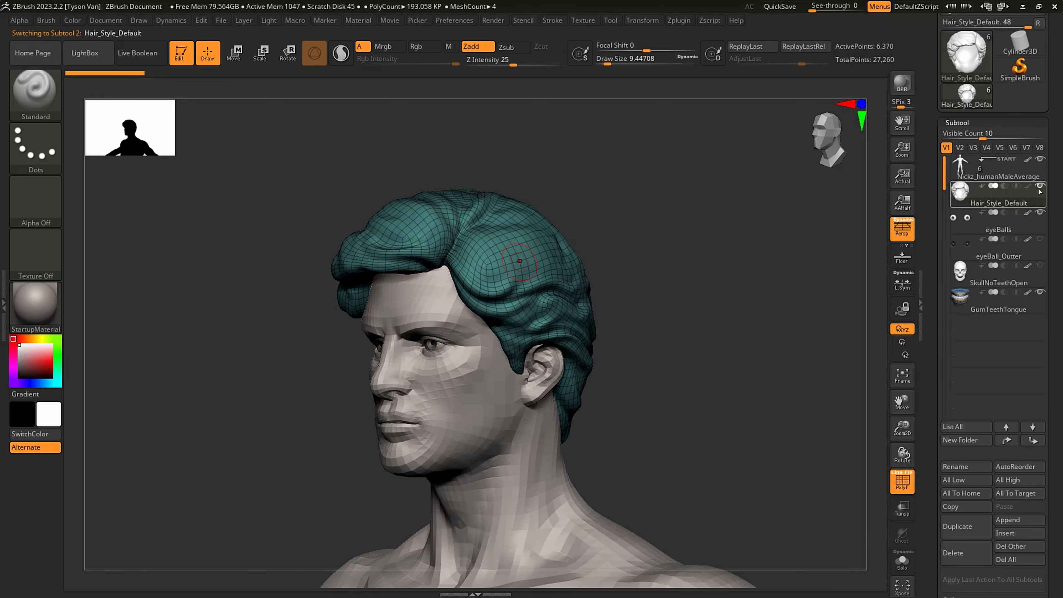
{"action": "right_click_drag", "start_coordinate": [635, 421], "coordinate": [570, 380]}
{"action": "scroll", "coordinate": [1056, 325], "scroll_direction": "down", "scroll_amount": 3}
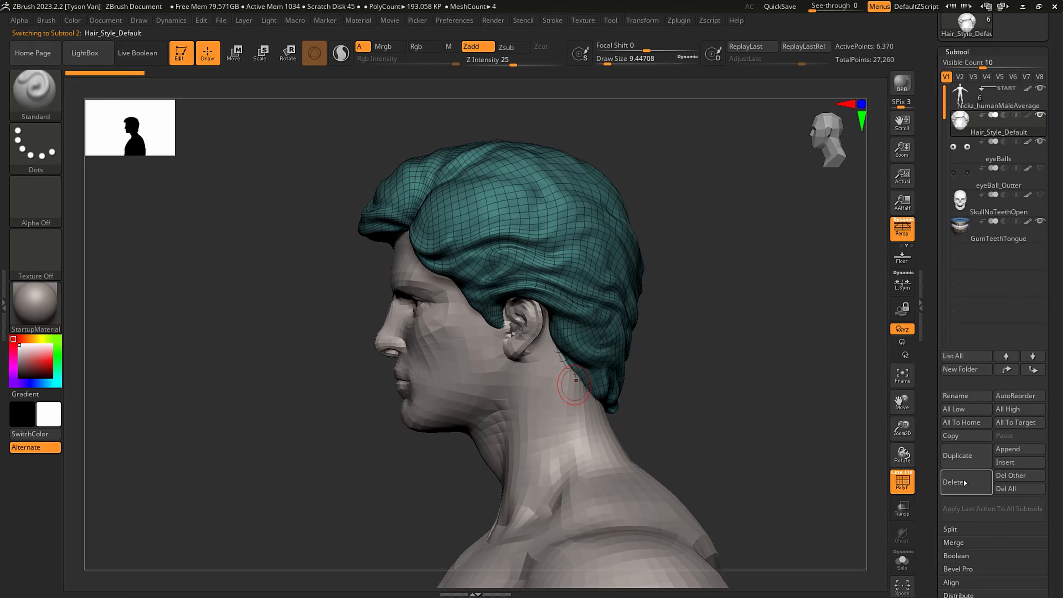
{"action": "left_click", "coordinate": [962, 482]}
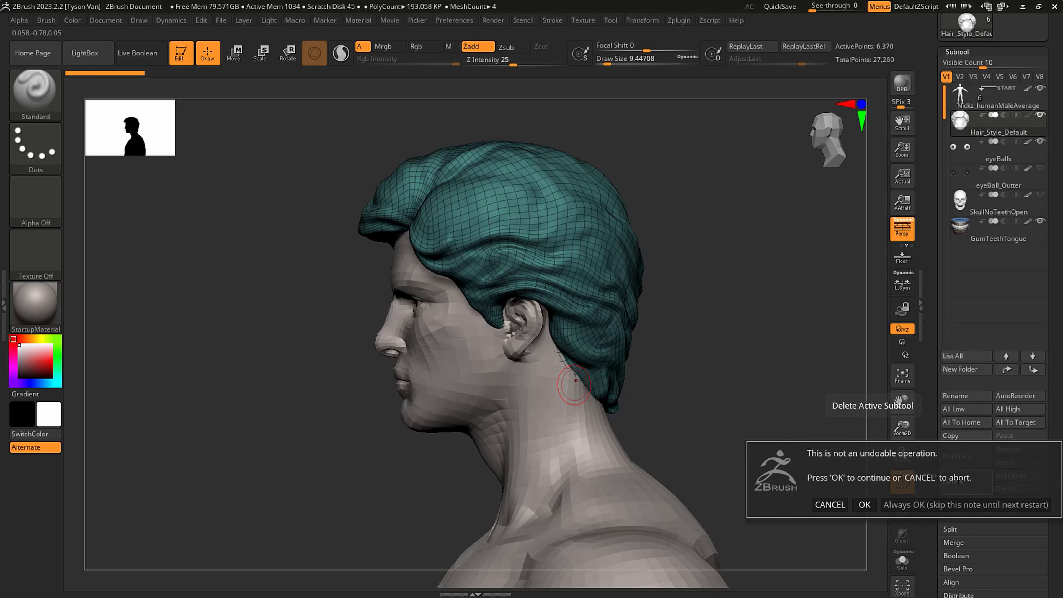
{"action": "left_click", "coordinate": [863, 503]}
{"action": "scroll", "coordinate": [1051, 179], "scroll_direction": "up", "scroll_amount": 1}
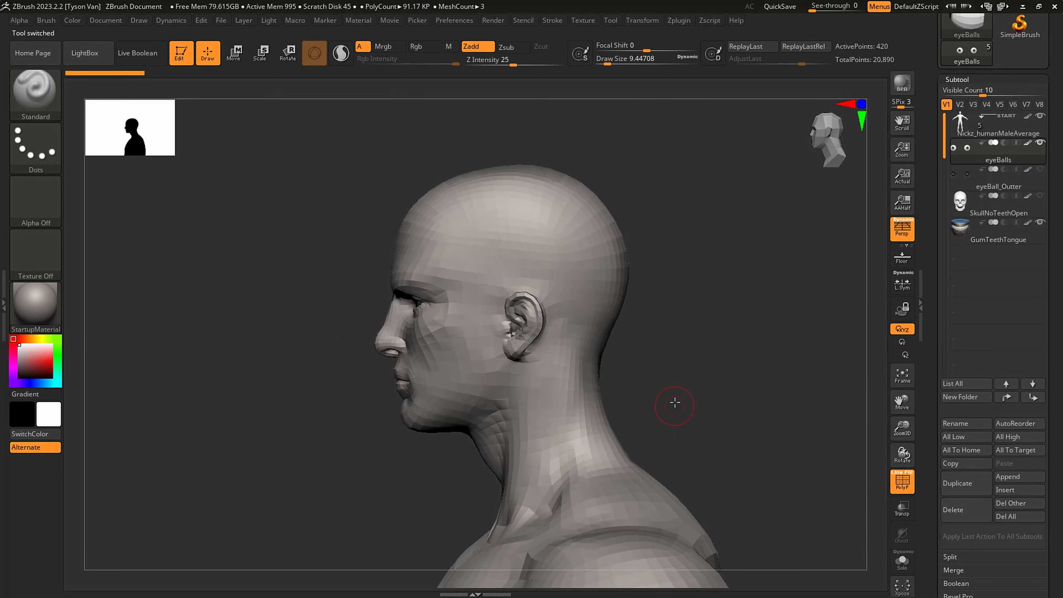
- Make SkullNoTeethOpen the active subtool and toggle the visibility of all the others until only the skull is displayed
{"action": "left_click_drag", "start_coordinate": [674, 403], "coordinate": [737, 390]}
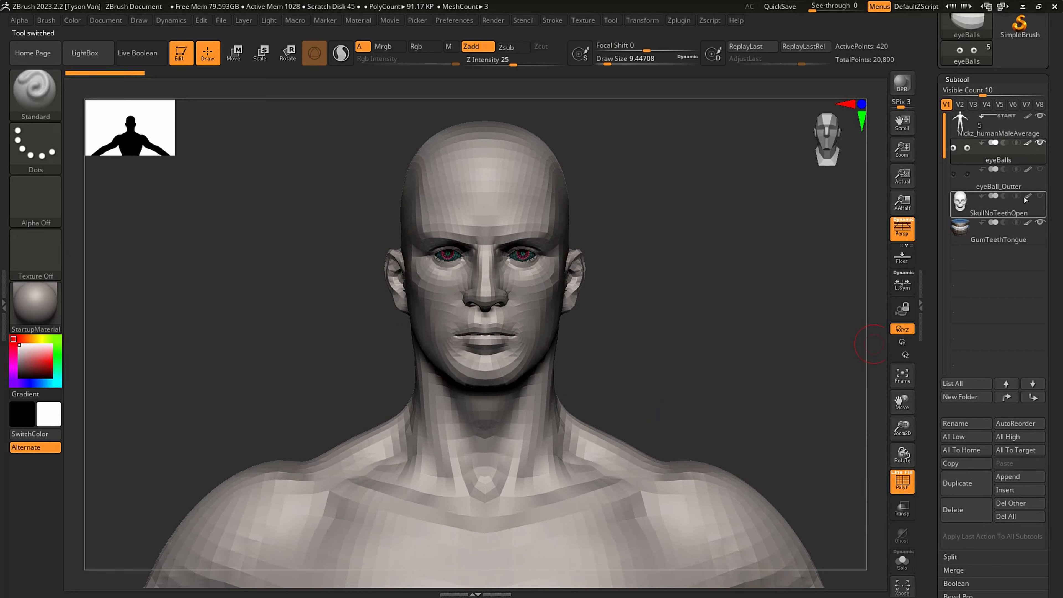
{"action": "left_click", "coordinate": [999, 214]}
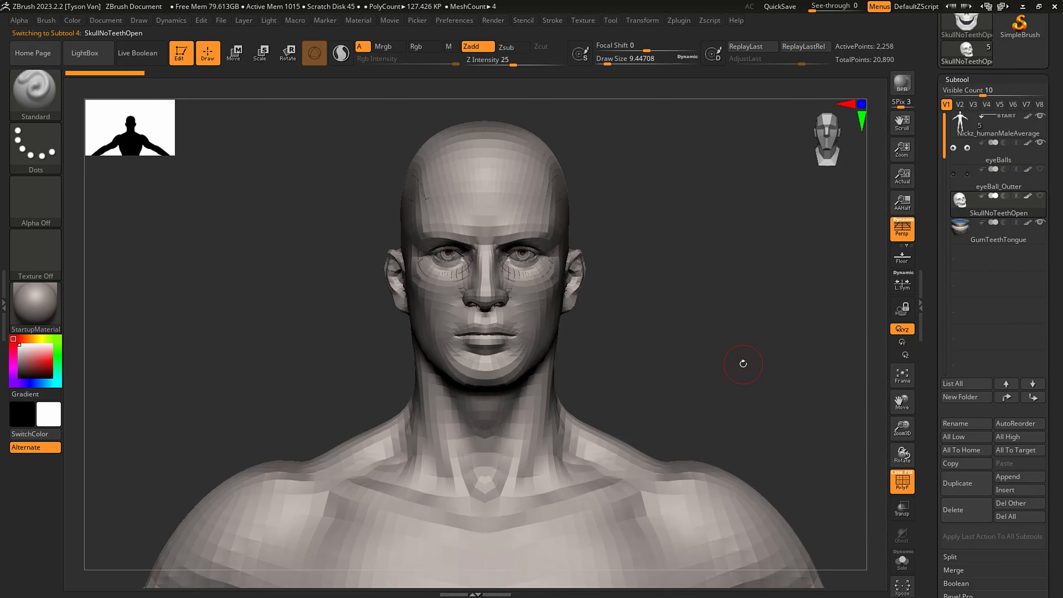
{"action": "left_click_drag", "start_coordinate": [742, 361], "coordinate": [811, 331]}
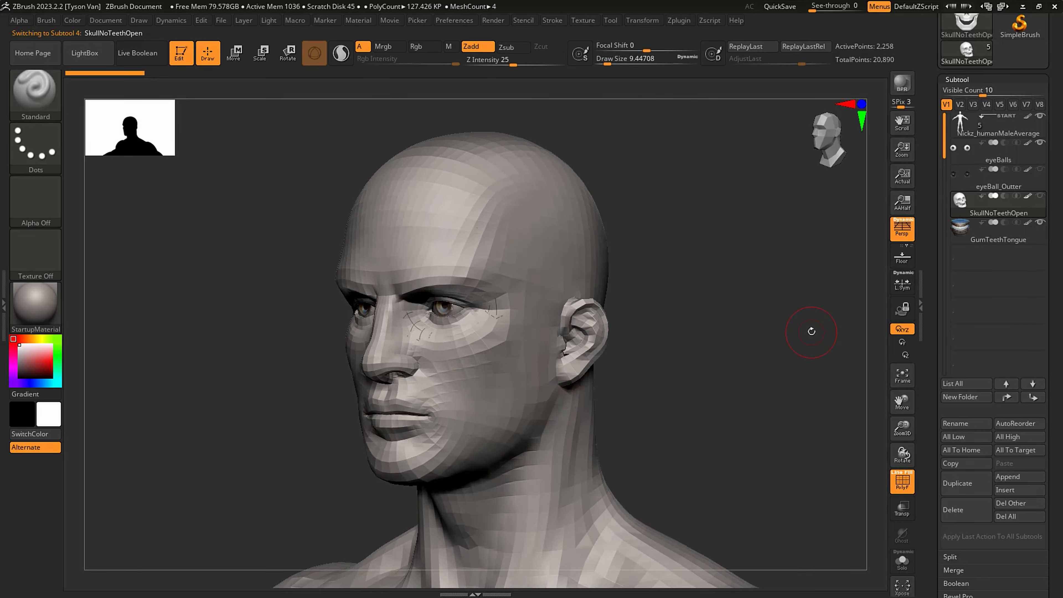
{"action": "mouse_move", "coordinate": [1041, 198]}
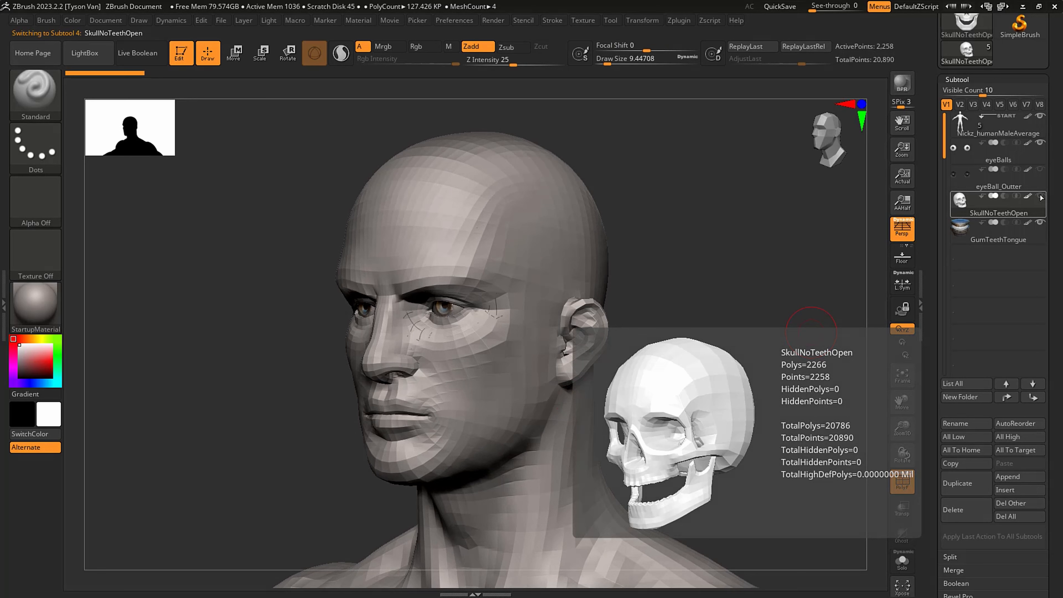
{"action": "key", "text": "shift"}
{"action": "left_click", "coordinate": [1041, 197], "text": "shift"}
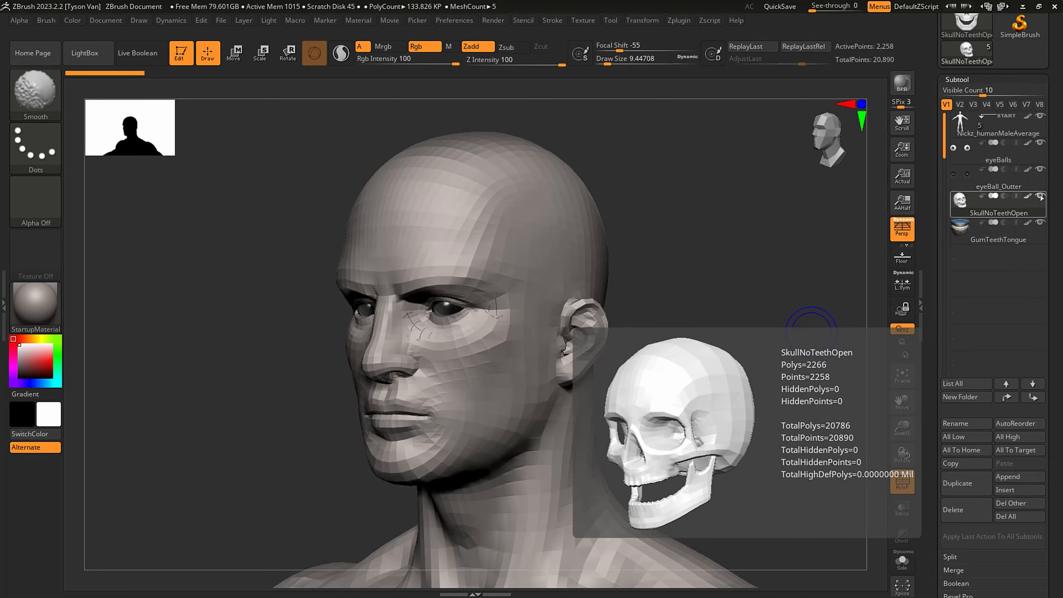
{"action": "left_click", "coordinate": [1042, 196], "text": "shift"}
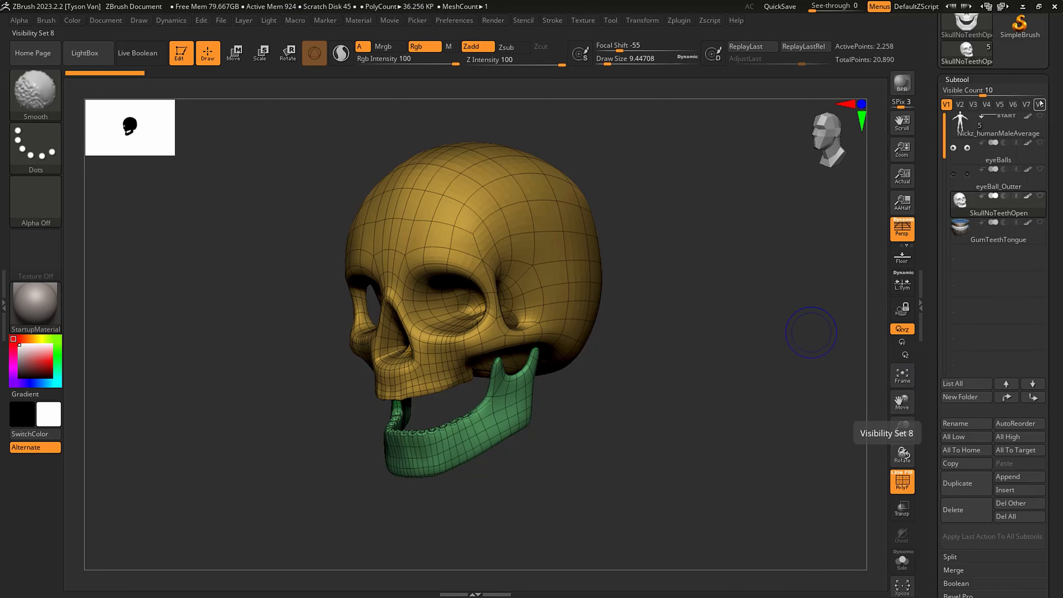
{"action": "left_click", "coordinate": [1042, 197], "text": "shift"}
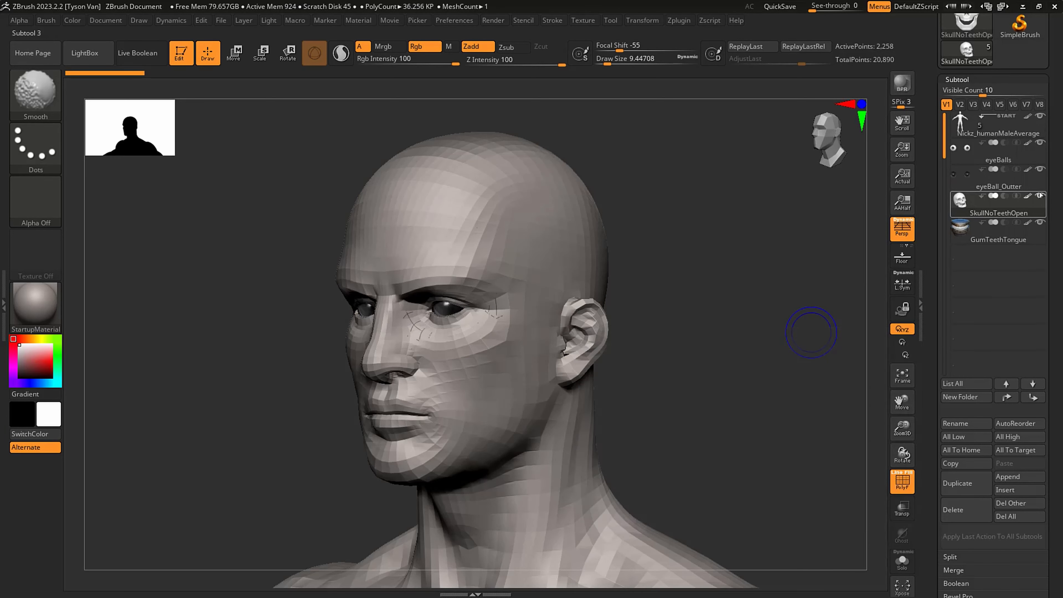
{"action": "left_click", "coordinate": [1041, 197], "text": "shift"}
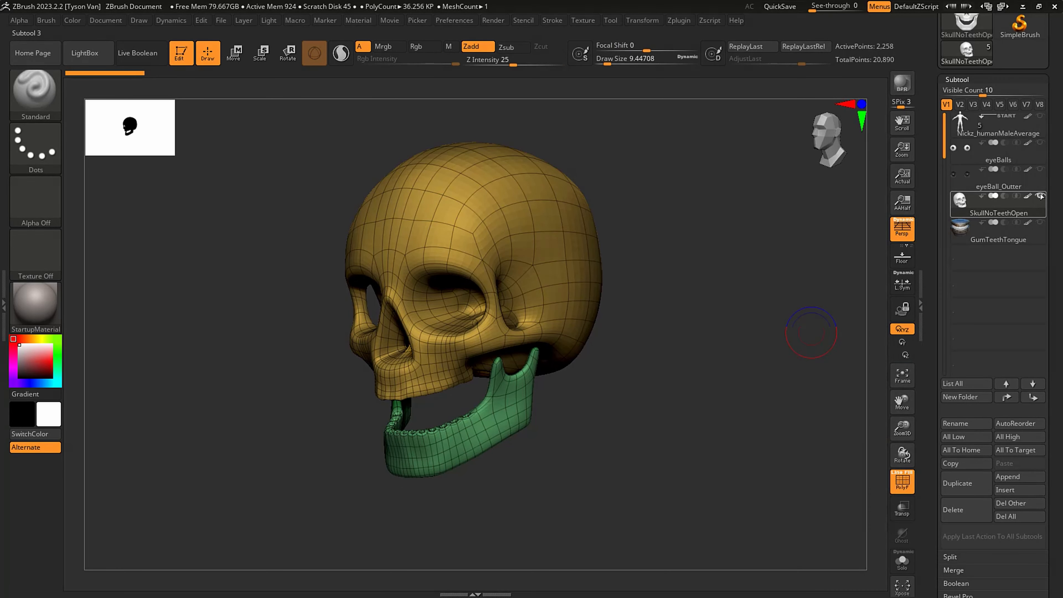
- Look at the isolated skull and make all the subtools visible again
{"action": "right_click_drag", "start_coordinate": [498, 377], "coordinate": [473, 394], "text": "shift"}
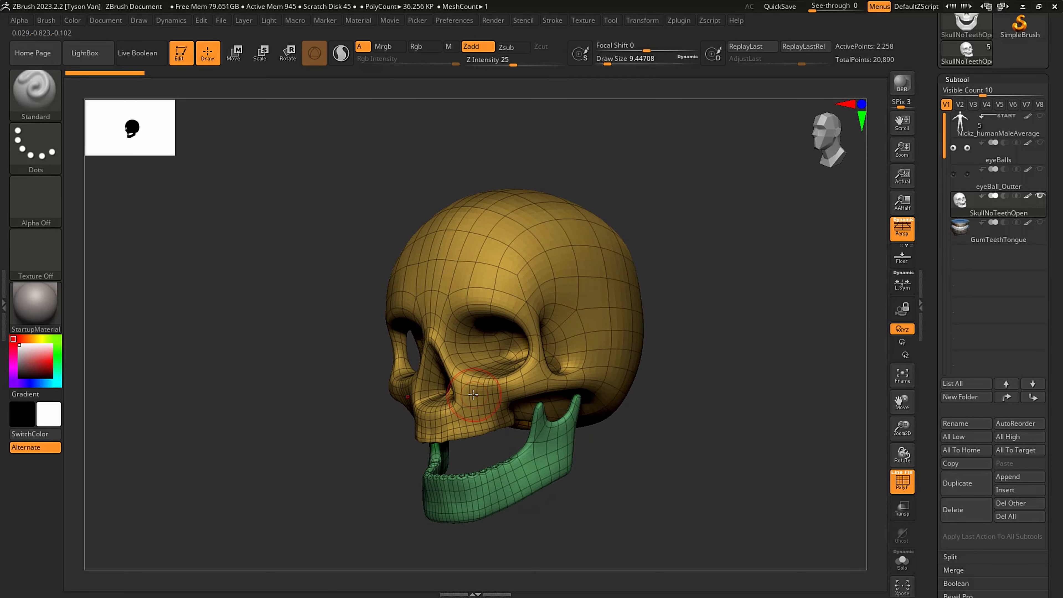
{"action": "mouse_move", "coordinate": [1034, 208]}
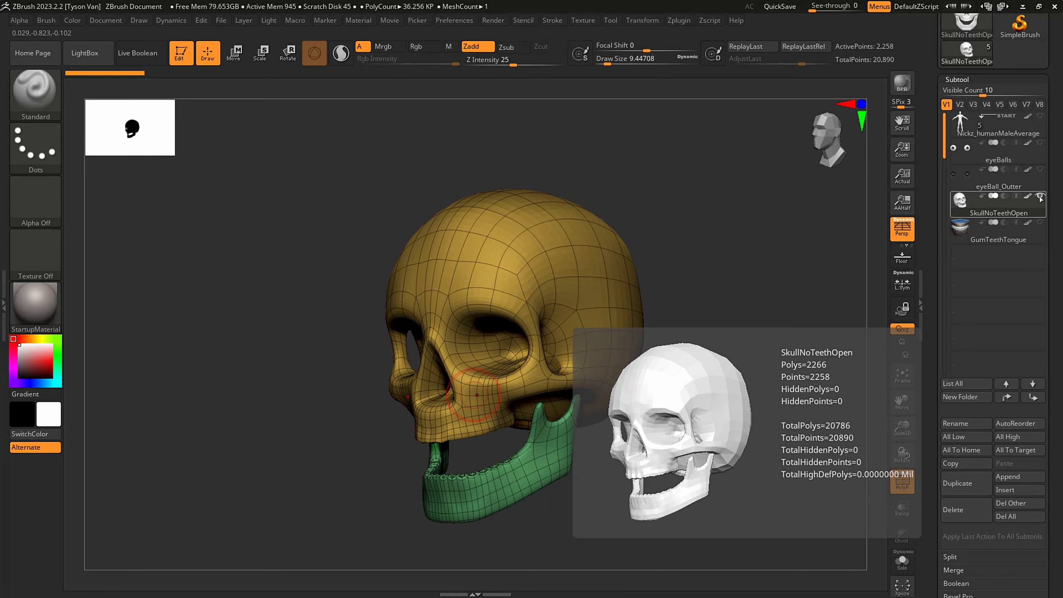
{"action": "key", "text": "shift"}
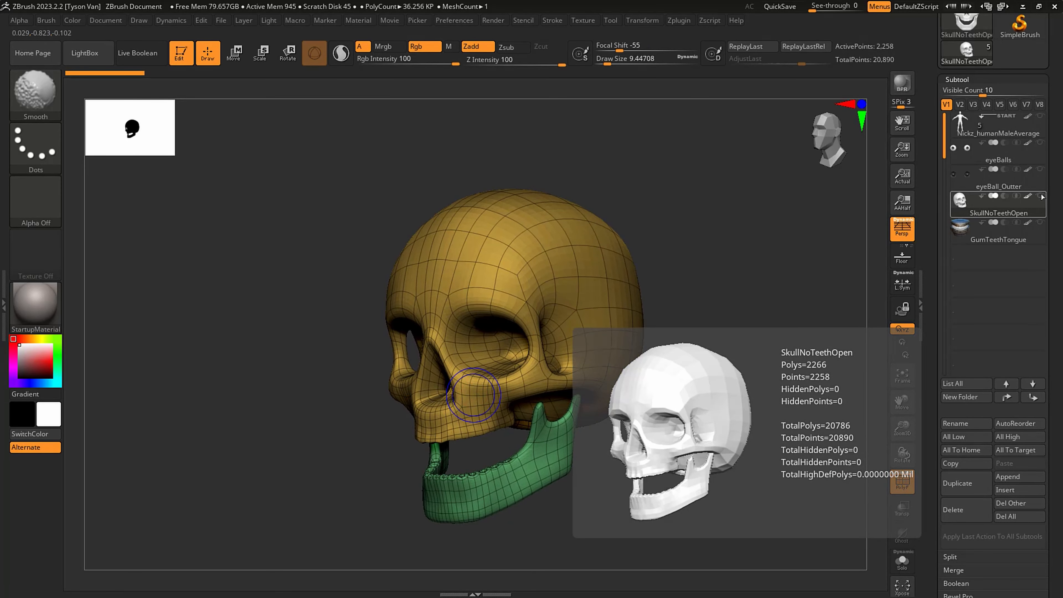
{"action": "left_click", "coordinate": [1040, 196], "text": "shift"}
{"action": "right_click_drag", "start_coordinate": [707, 501], "coordinate": [681, 406]}
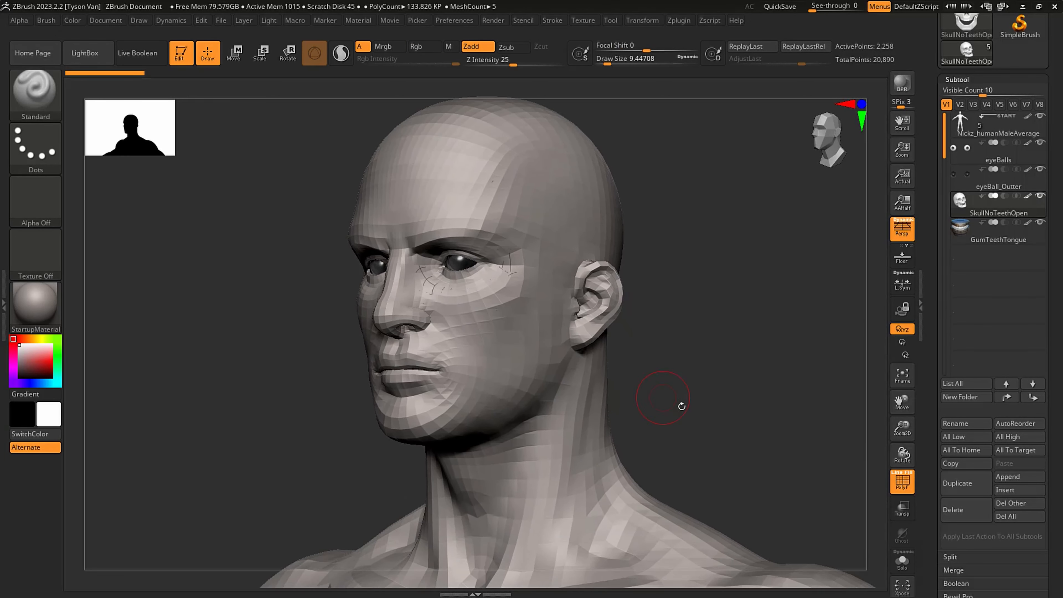
- Toggle Solo mode on and off for the skull, and leave it on to inspect the skull alone
{"action": "left_click", "coordinate": [902, 563]}
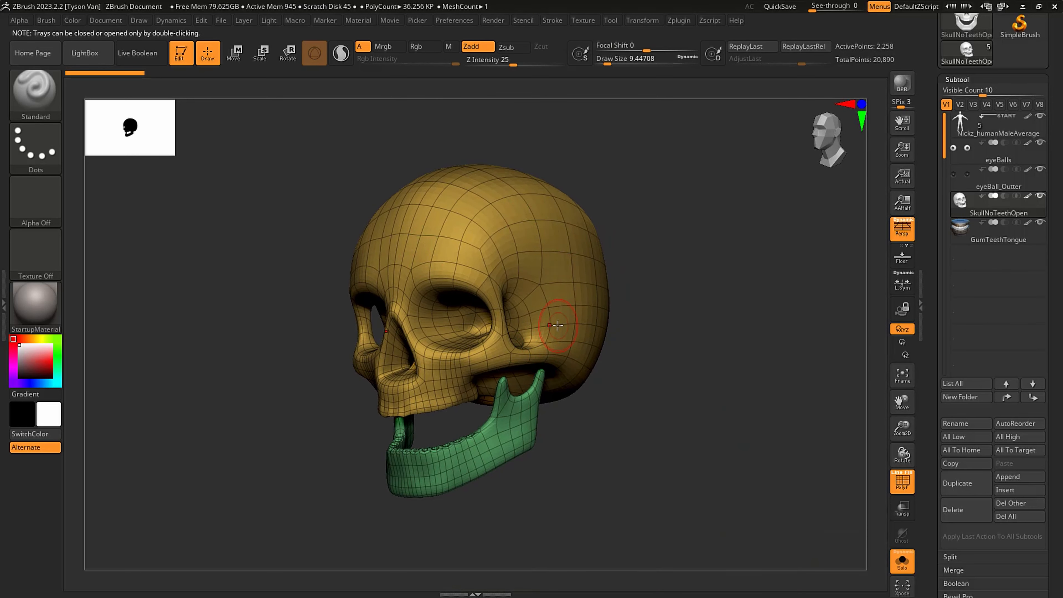
{"action": "left_click", "coordinate": [905, 566]}
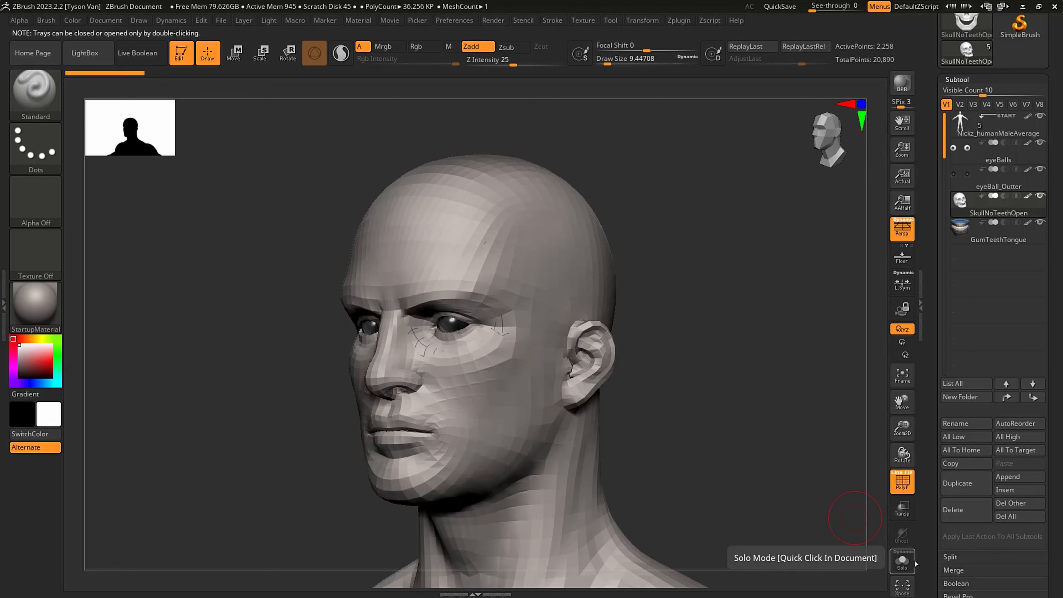
{"action": "left_click", "coordinate": [903, 565]}
{"action": "right_click_drag", "start_coordinate": [531, 335], "coordinate": [548, 333]}
{"action": "left_click_drag", "start_coordinate": [549, 333], "coordinate": [628, 401]}
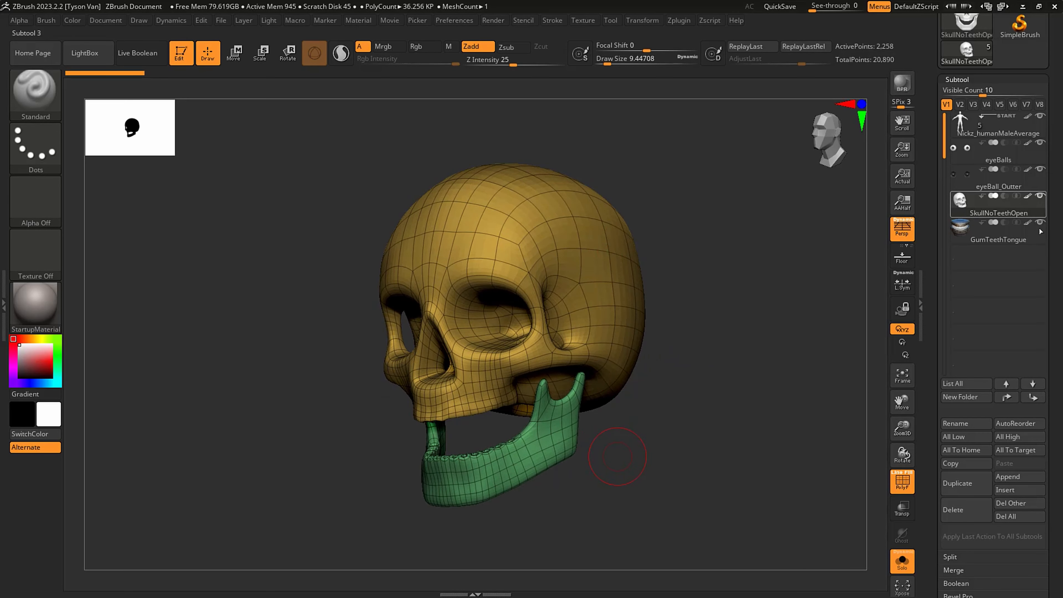
- Delete the SkullNoTeethOpen subtool, accepting that this cannot be undone, and turn off Solo mode
{"action": "left_click", "coordinate": [964, 511]}
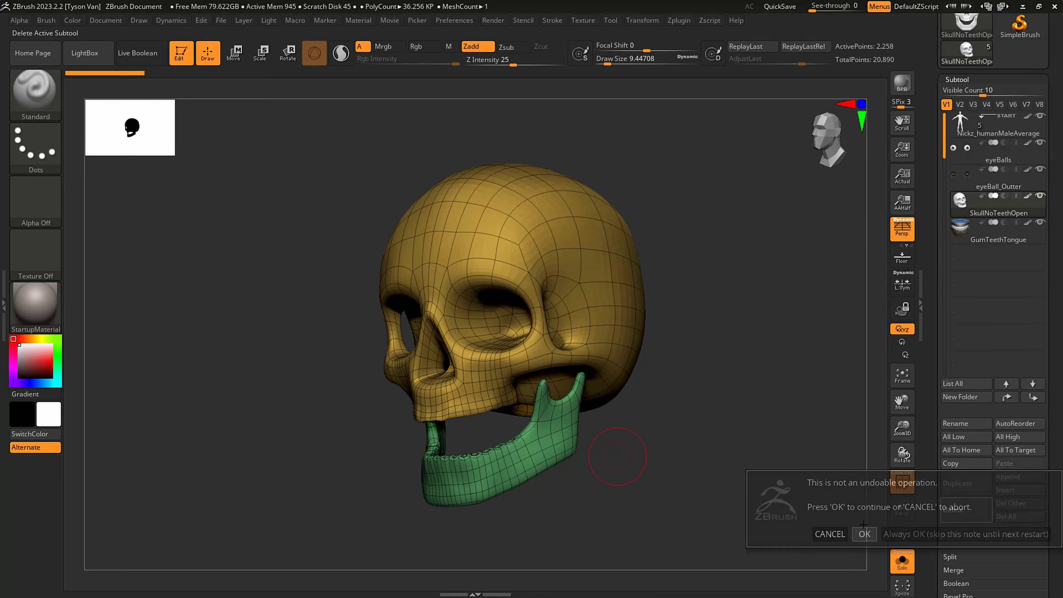
{"action": "left_click", "coordinate": [864, 528]}
{"action": "left_click", "coordinate": [902, 563]}
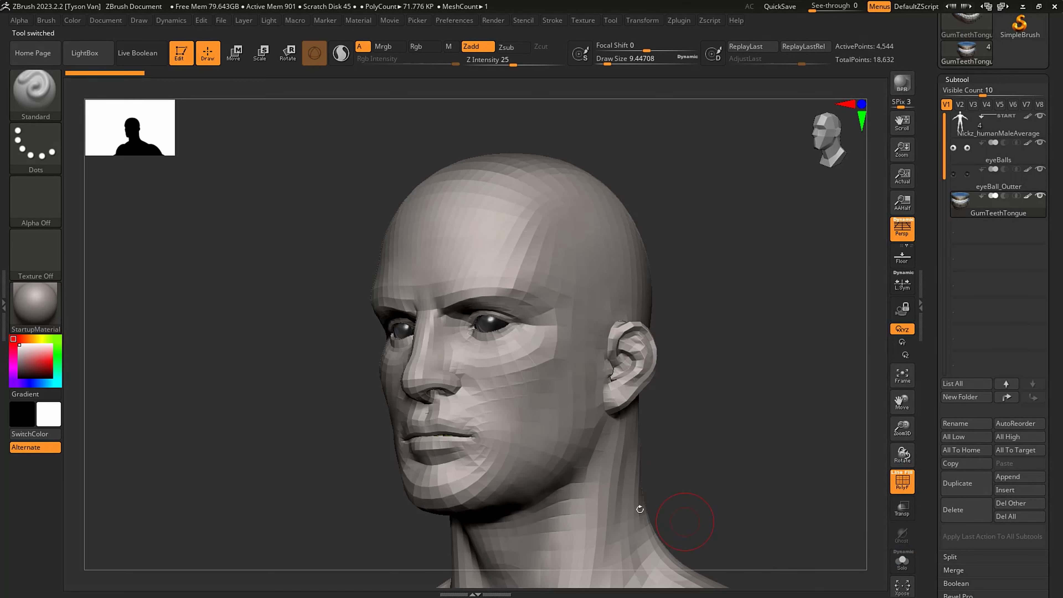
- Make the Nickz_humanMaleAverage body the active subtool
{"action": "left_click_drag", "start_coordinate": [635, 503], "coordinate": [573, 488]}
{"action": "mouse_move", "coordinate": [573, 488]}
{"action": "right_mouse_down", "text": "alt"}
{"action": "mouse_move", "coordinate": [547, 442]}
{"action": "mouse_move", "coordinate": [604, 441]}
{"action": "mouse_move", "coordinate": [524, 305]}
{"action": "mouse_move", "coordinate": [505, 326]}
{"action": "mouse_move", "coordinate": [505, 387]}
{"action": "right_mouse_up", "text": "alt"}
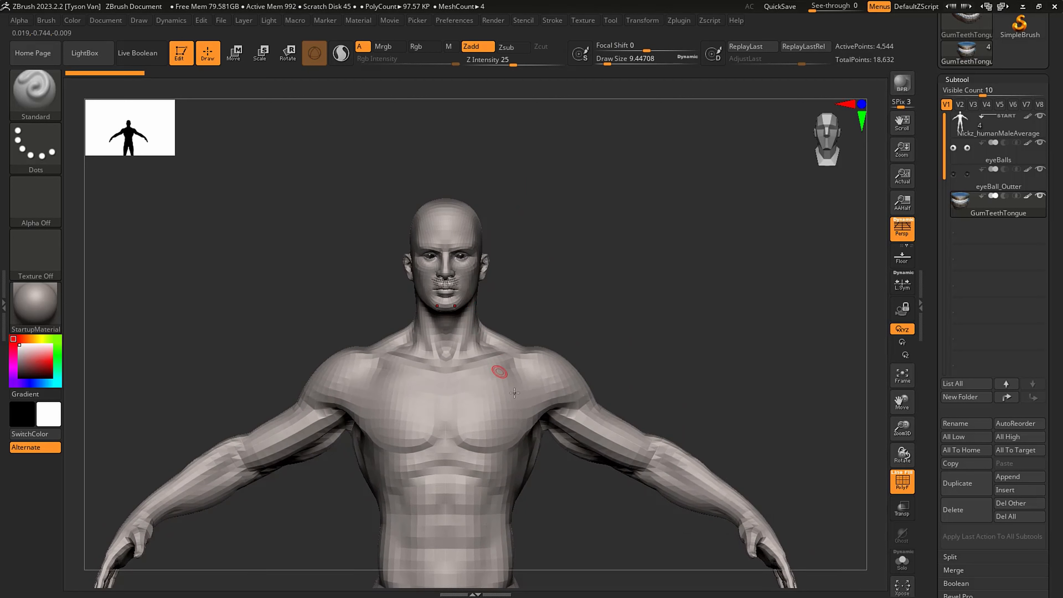
{"action": "left_click", "coordinate": [536, 394], "text": "alt"}
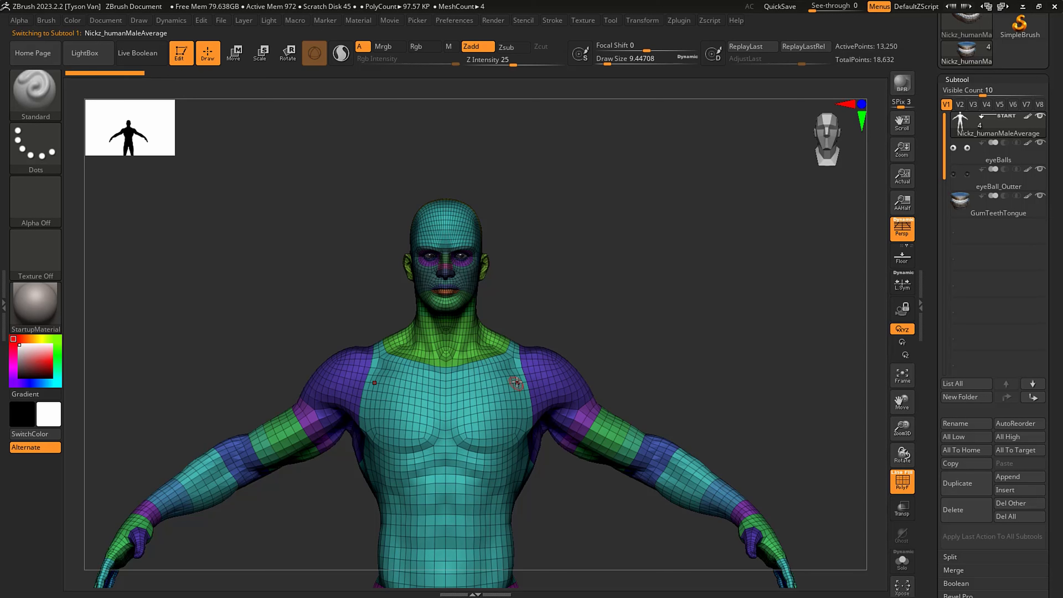
- Set the brush draw size to about 12.9 and turn off the polyframe display on the body
{"action": "mouse_move", "coordinate": [546, 376]}
{"action": "right_mouse_down"}
{"action": "mouse_move", "coordinate": [576, 388]}
{"action": "mouse_move", "coordinate": [565, 380]}
{"action": "right_mouse_up"}
{"action": "key", "text": "s"}
{"action": "left_click_drag", "start_coordinate": [565, 380], "coordinate": [568, 379]}
{"action": "key", "text": "shift"}
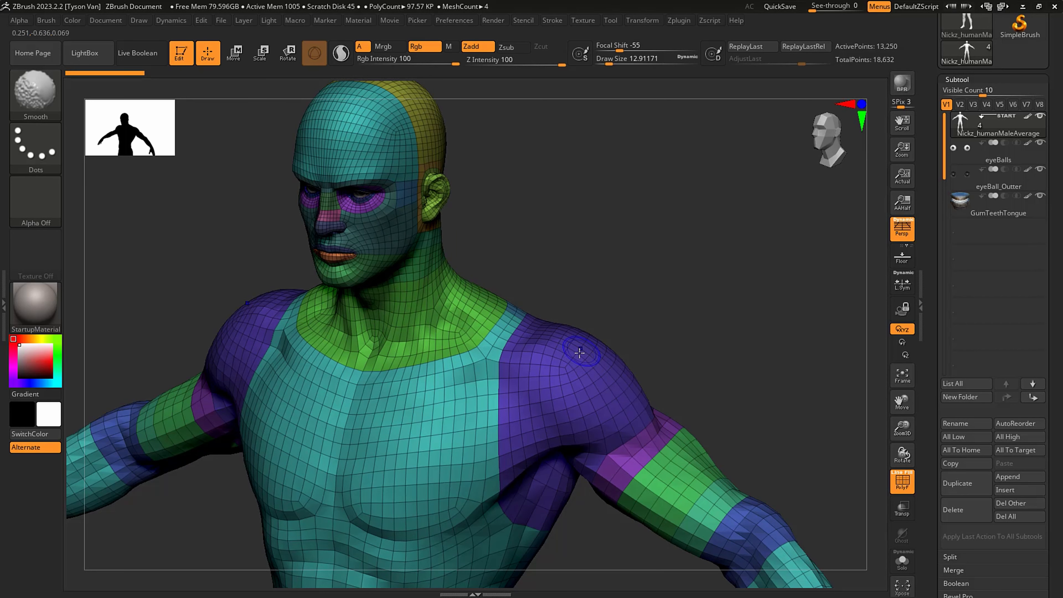
{"action": "key", "text": "shift+f"}
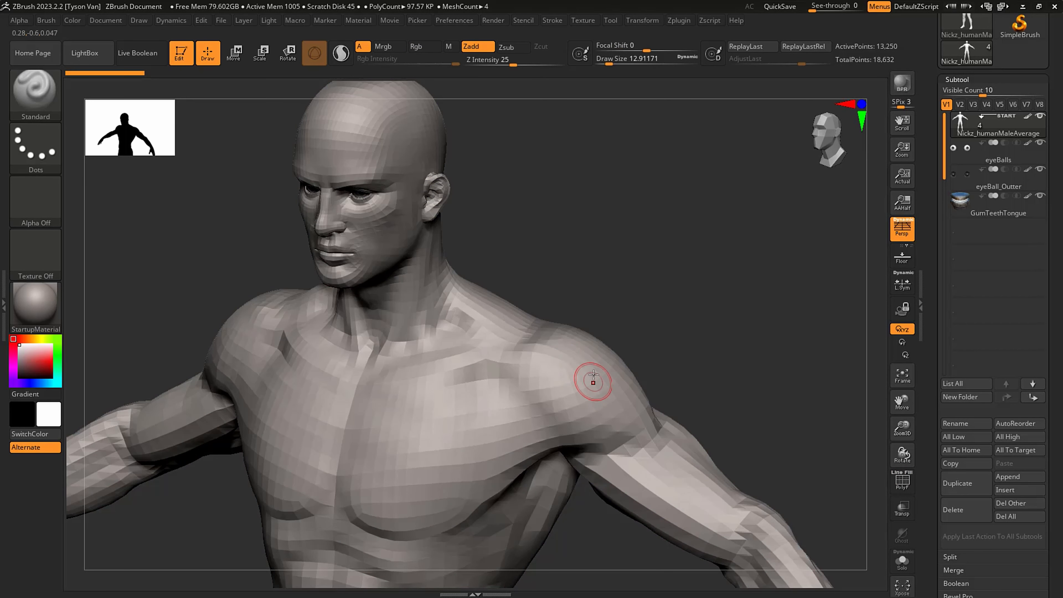
- Sculpt trial strokes on the shoulder with the Standard brush, undo them, and turn off the smooth dynamic subdivision preview
{"action": "mouse_move", "coordinate": [583, 382]}
{"action": "left_mouse_down"}
{"action": "mouse_move", "coordinate": [615, 417]}
{"action": "mouse_move", "coordinate": [570, 365]}
{"action": "mouse_move", "coordinate": [606, 383]}
{"action": "mouse_move", "coordinate": [595, 360]}
{"action": "mouse_move", "coordinate": [552, 341]}
{"action": "mouse_move", "coordinate": [586, 398]}
{"action": "mouse_move", "coordinate": [590, 366]}
{"action": "left_mouse_up"}
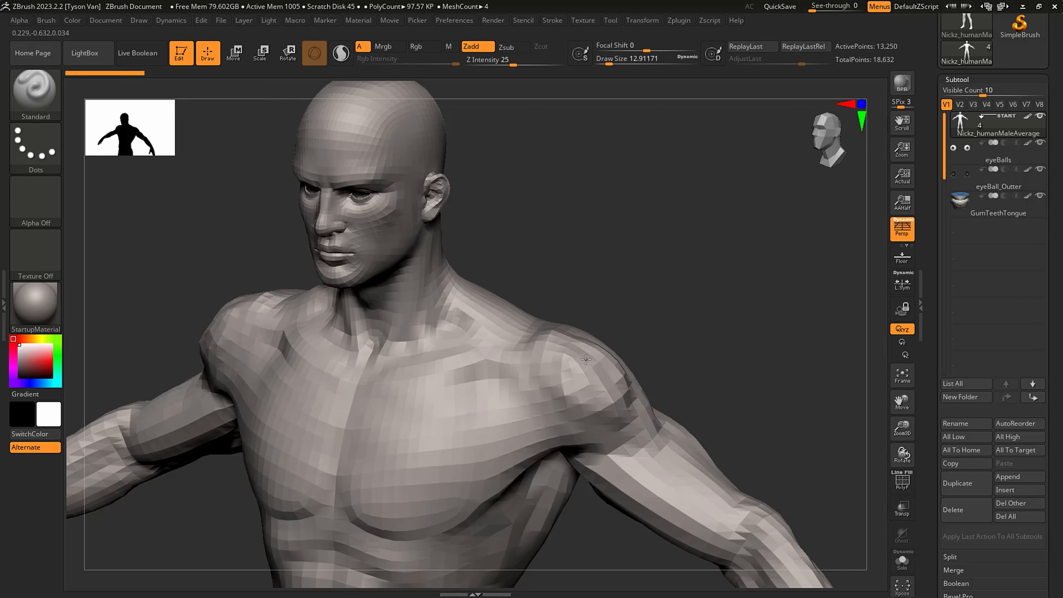
{"action": "mouse_move", "coordinate": [627, 434]}
{"action": "left_mouse_down"}
{"action": "mouse_move", "coordinate": [717, 500]}
{"action": "mouse_move", "coordinate": [544, 337]}
{"action": "mouse_move", "coordinate": [439, 307]}
{"action": "mouse_move", "coordinate": [645, 446]}
{"action": "mouse_move", "coordinate": [690, 511]}
{"action": "left_mouse_up"}
{"action": "key", "text": "ctrl+z"}
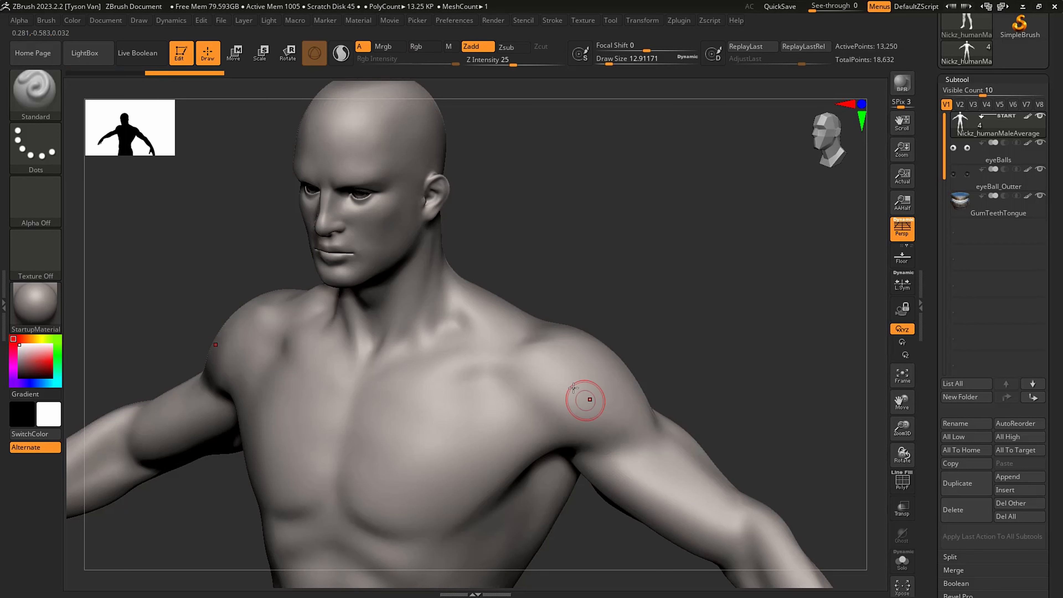
{"action": "key", "text": "shift+d"}
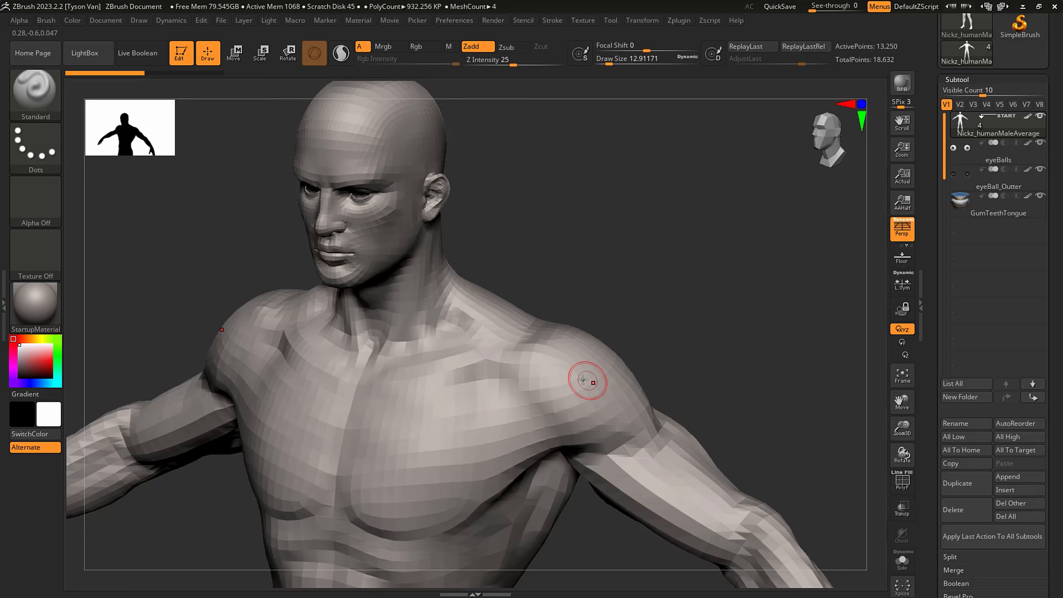
{"action": "right_click_drag", "start_coordinate": [585, 376], "coordinate": [636, 342], "text": "ctrl"}
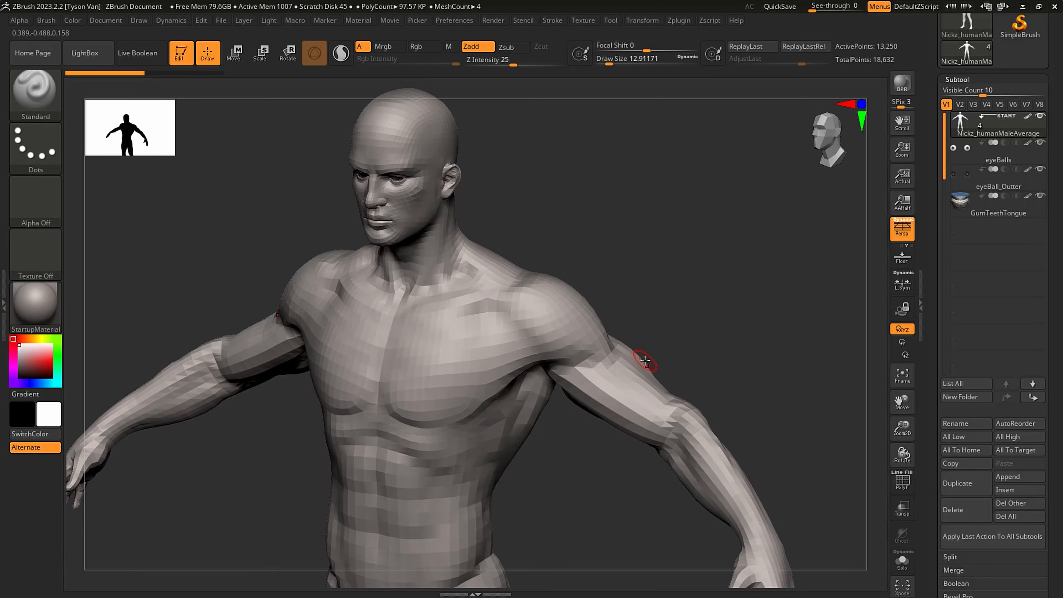
- Divide the body mesh once with Smt on and step back down to subdivision level 1
{"action": "left_click", "coordinate": [964, 79]}
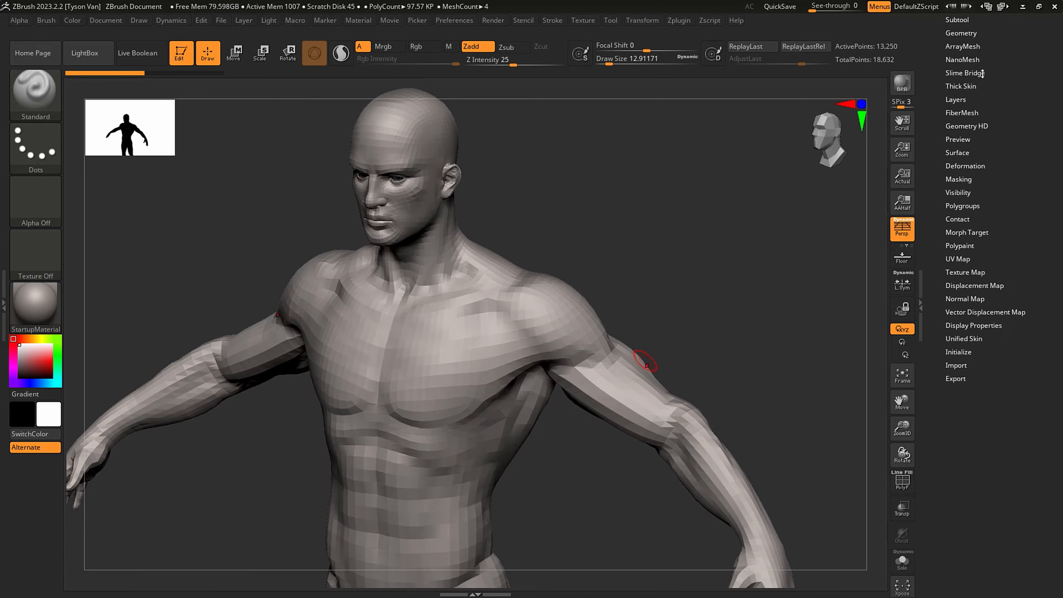
{"action": "left_click", "coordinate": [963, 32]}
{"action": "left_click_drag", "start_coordinate": [1057, 115], "coordinate": [1034, 143]}
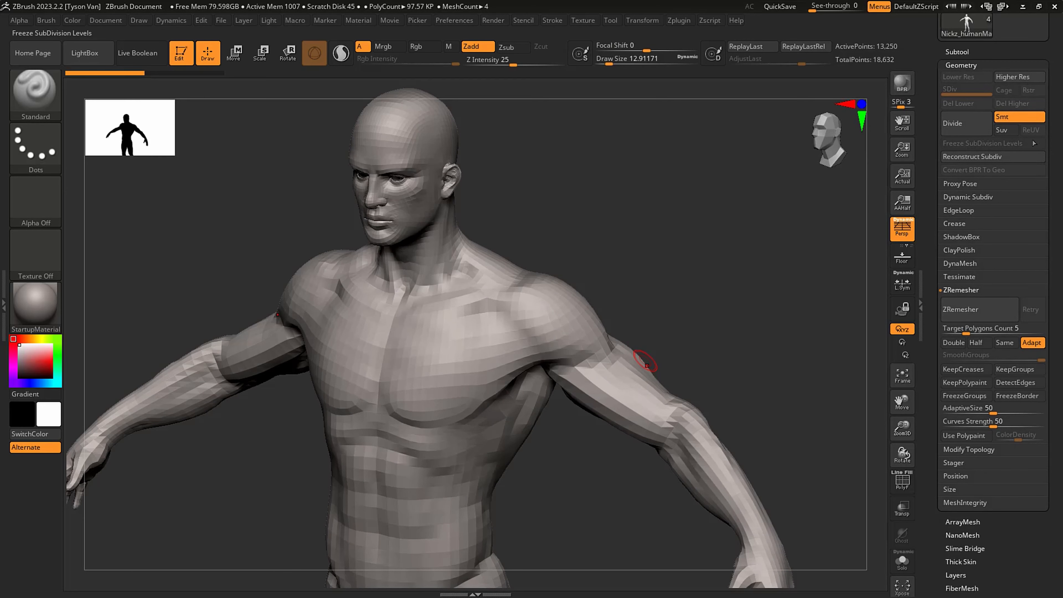
{"action": "left_click", "coordinate": [962, 124]}
{"action": "key", "text": "shift+d"}
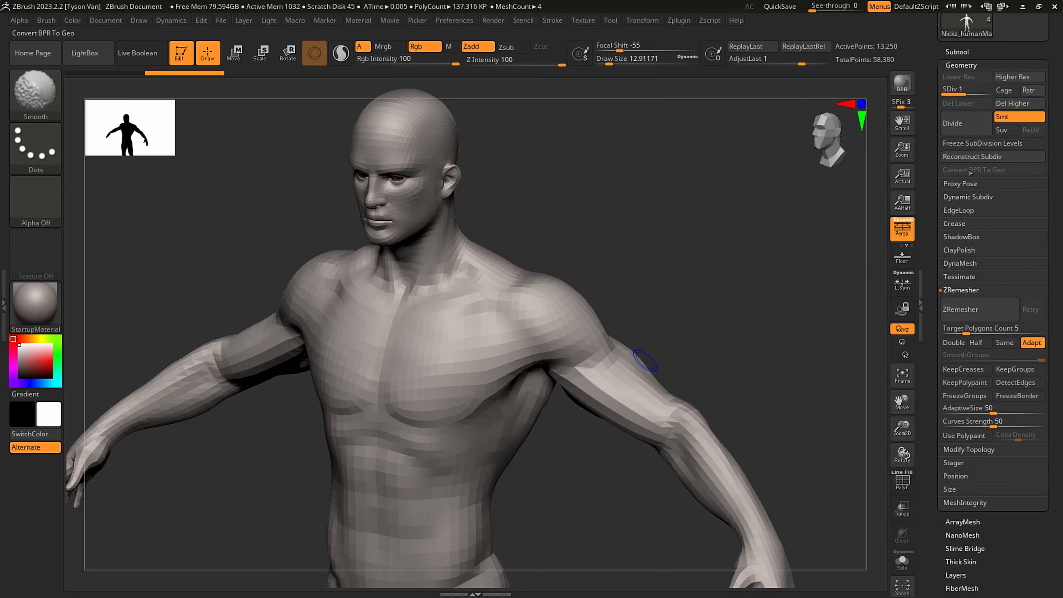
{"action": "left_click_drag", "start_coordinate": [636, 261], "coordinate": [713, 214], "text": "shift"}
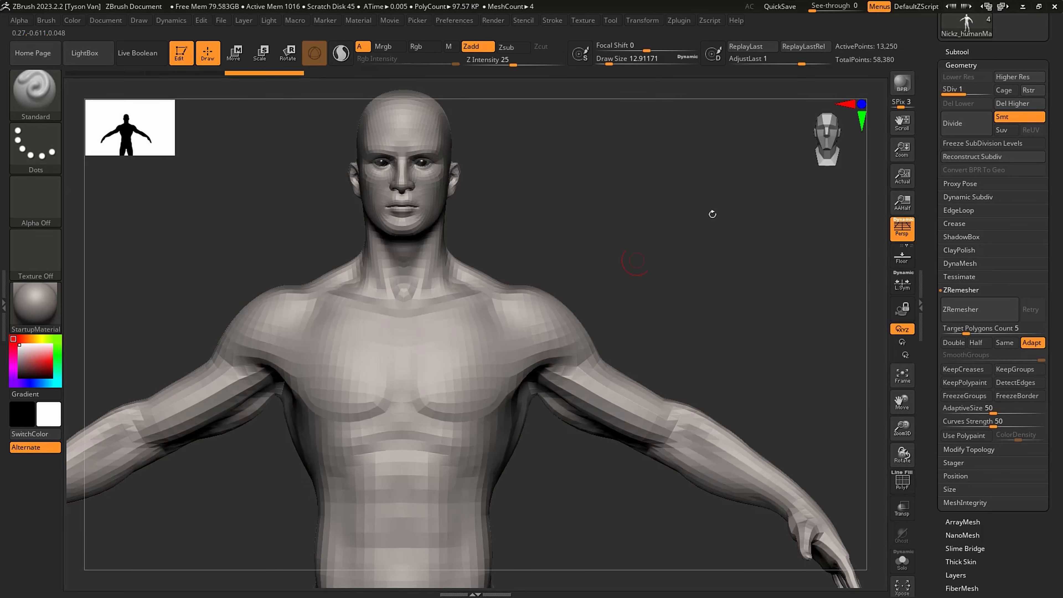
- Bring the body mesh up to subdivision level 2 in the Geometry settings
{"action": "left_click_drag", "start_coordinate": [971, 57], "coordinate": [968, 74]}
{"action": "left_click", "coordinate": [967, 80]}
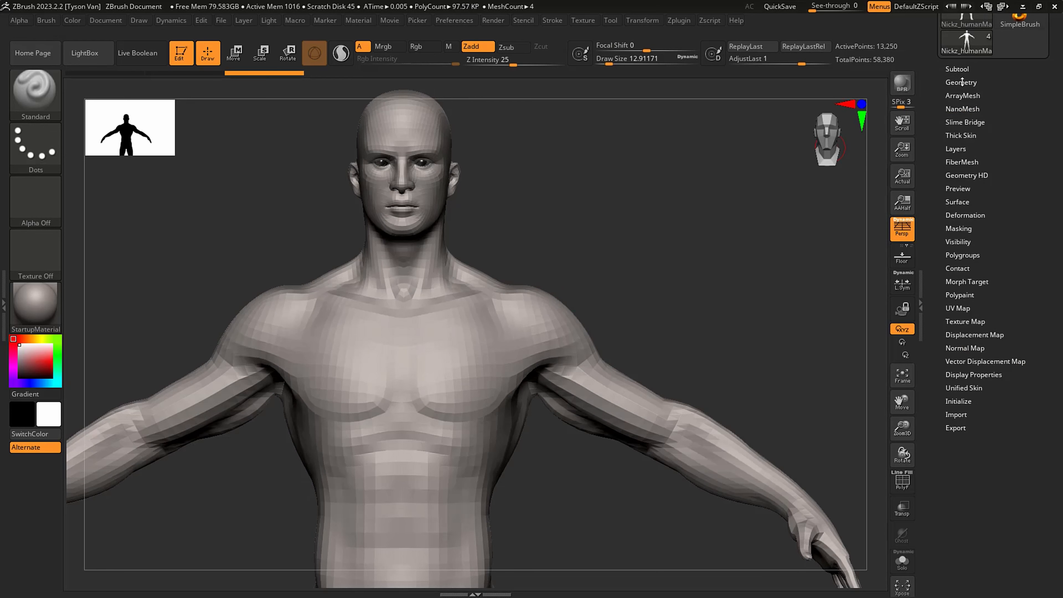
{"action": "left_click", "coordinate": [964, 81]}
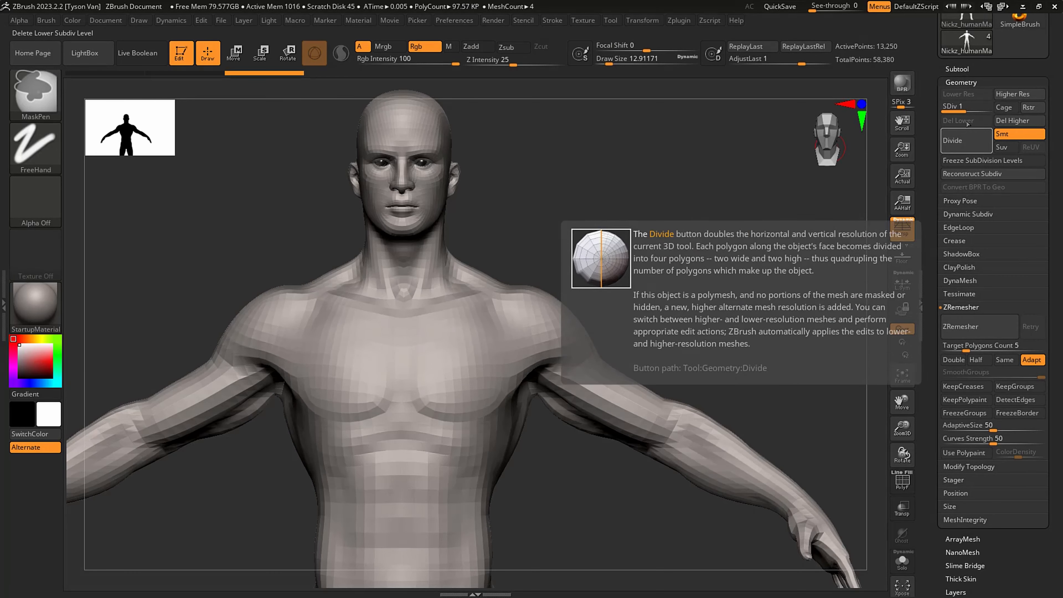
{"action": "left_click", "coordinate": [960, 142]}
{"action": "mouse_move", "coordinate": [823, 273]}
{"action": "left_mouse_down"}
{"action": "mouse_move", "coordinate": [541, 403]}
{"action": "mouse_move", "coordinate": [546, 368]}
{"action": "mouse_move", "coordinate": [527, 314]}
{"action": "left_mouse_up"}
- Show the polyframe to examine the mesh density around the shoulder, and hide it again
{"action": "key", "text": "shift"}
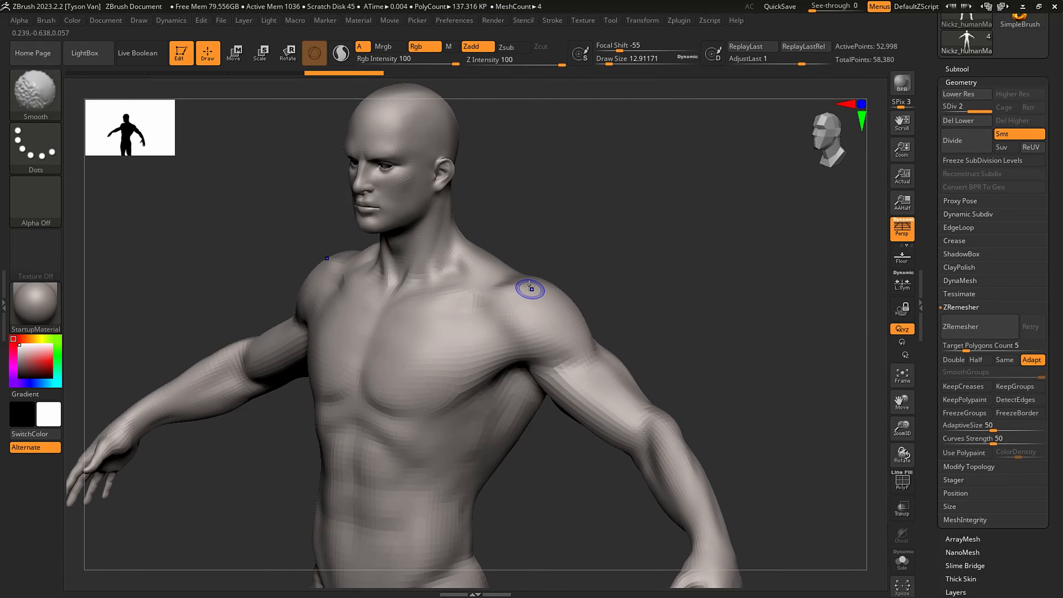
{"action": "key", "text": "shift+f"}
{"action": "right_click_drag", "start_coordinate": [522, 307], "coordinate": [541, 321], "text": "ctrl"}
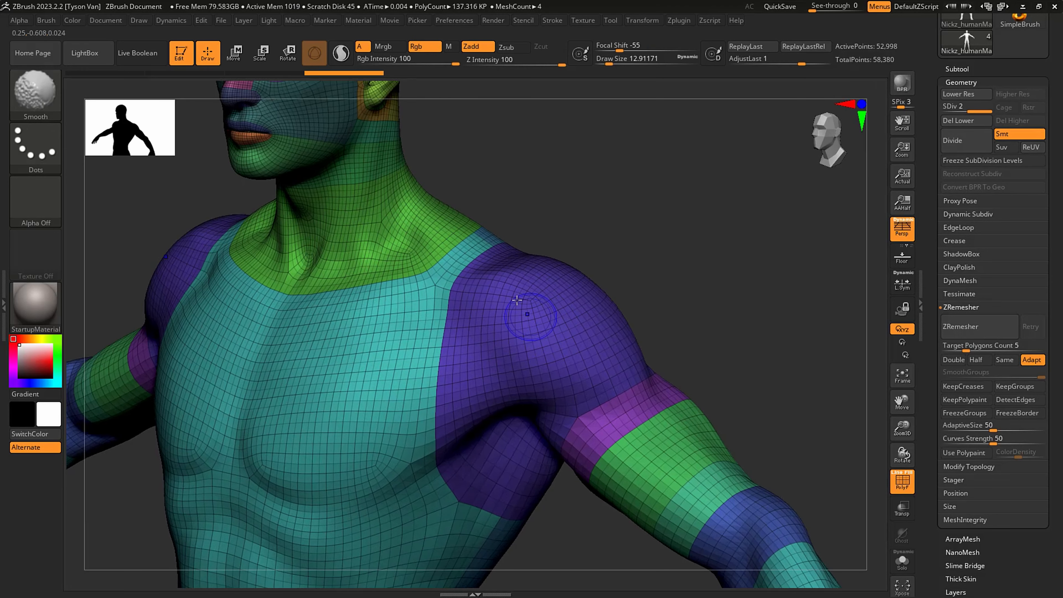
{"action": "key", "text": "shift+f"}
- Sculpt a trial stroke across the shoulder at subdivision level 2 with the Standard brush and undo it
{"action": "mouse_move", "coordinate": [575, 335]}
{"action": "left_mouse_down"}
{"action": "mouse_move", "coordinate": [531, 309]}
{"action": "mouse_move", "coordinate": [586, 352]}
{"action": "mouse_move", "coordinate": [551, 313]}
{"action": "mouse_move", "coordinate": [523, 356]}
{"action": "mouse_move", "coordinate": [586, 376]}
{"action": "mouse_move", "coordinate": [481, 326]}
{"action": "mouse_move", "coordinate": [628, 360]}
{"action": "left_mouse_up"}
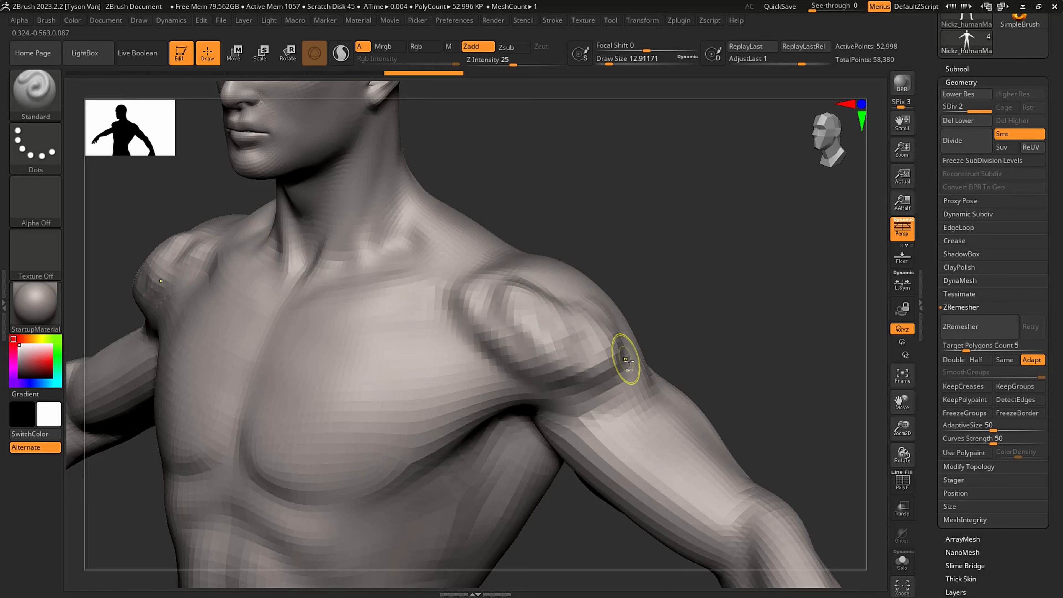
{"action": "key", "text": "ctrl+z"}
{"action": "mouse_move", "coordinate": [560, 369]}
{"action": "right_mouse_down", "text": "alt"}
{"action": "mouse_move", "coordinate": [479, 394]}
{"action": "mouse_move", "coordinate": [562, 433]}
{"action": "mouse_move", "coordinate": [562, 309]}
{"action": "right_mouse_up", "text": "alt"}
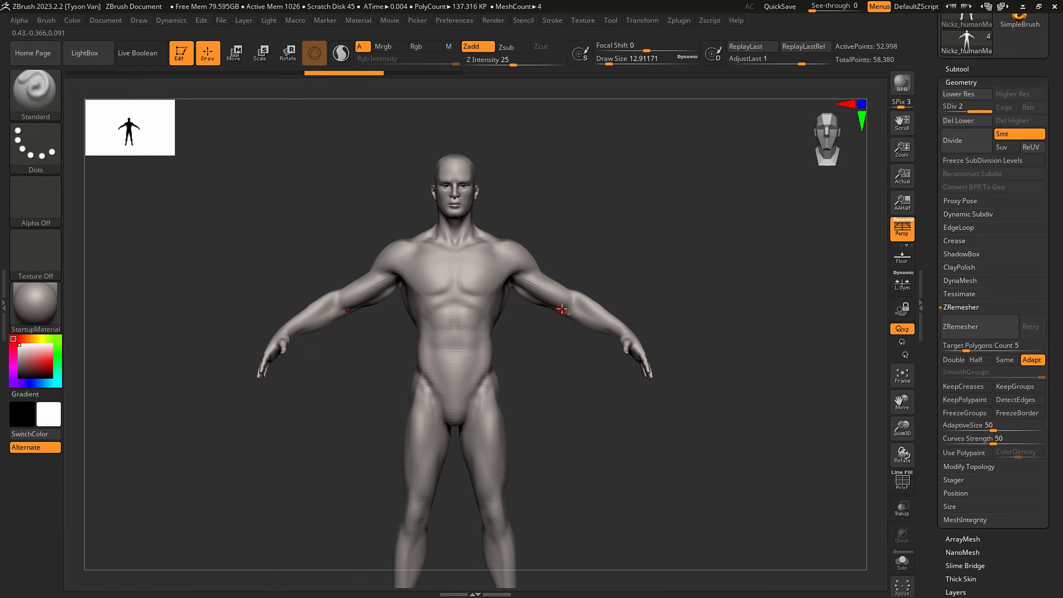
- Collapse the Geometry settings and look at the figure's upper body from the front
{"action": "left_click", "coordinate": [977, 82]}
{"action": "left_click_drag", "start_coordinate": [1007, 221], "coordinate": [1001, 211]}
{"action": "right_click_drag", "start_coordinate": [729, 322], "coordinate": [640, 335]}
{"action": "right_click_drag", "start_coordinate": [565, 260], "coordinate": [565, 317], "text": "ctrl"}
{"action": "left_click_drag", "start_coordinate": [550, 407], "coordinate": [519, 471], "text": "alt"}
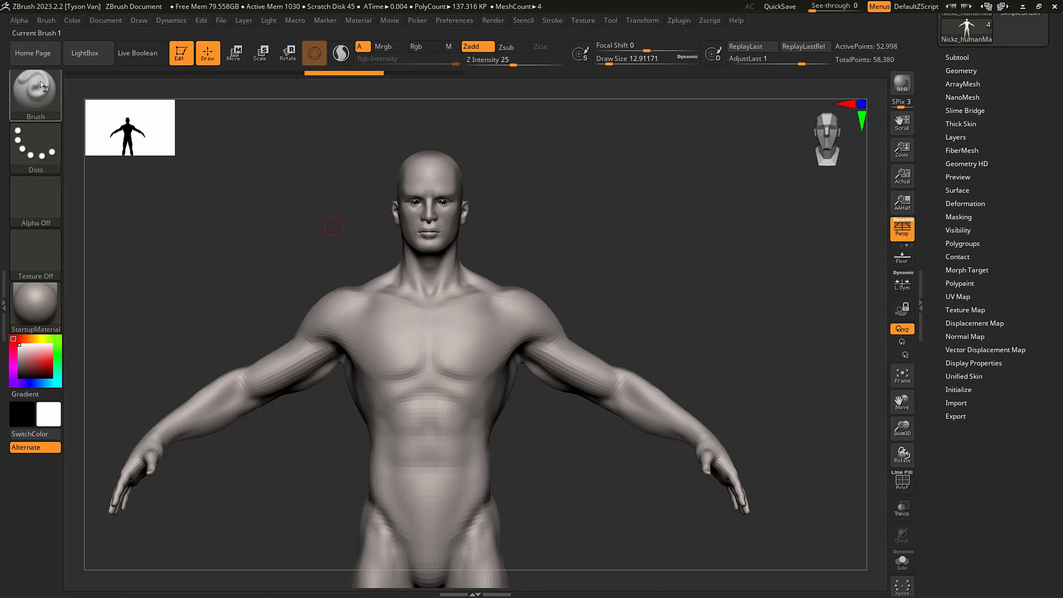
{"action": "mouse_move", "coordinate": [37, 92]}
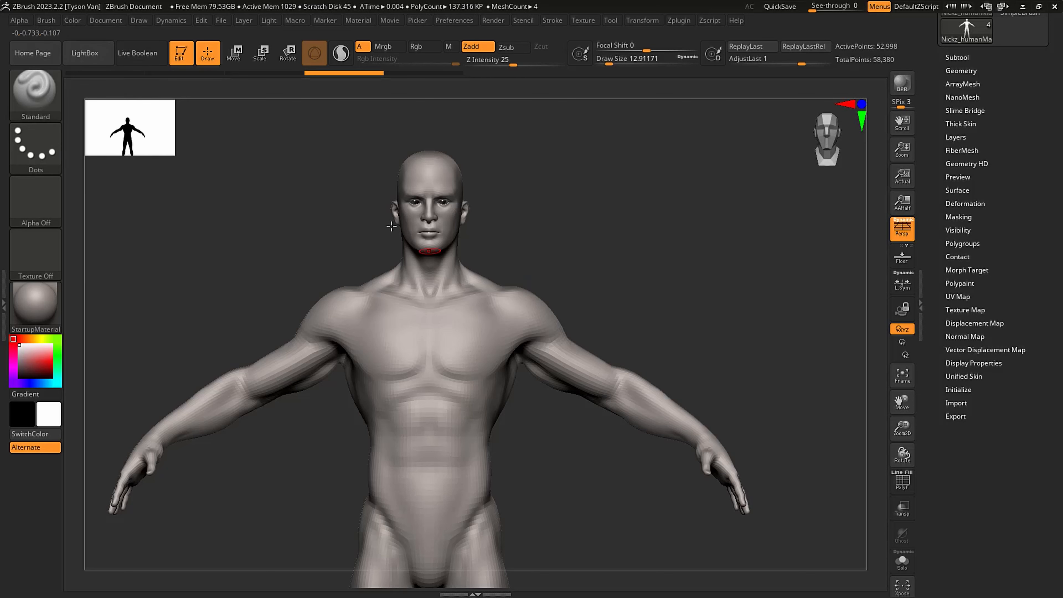
- Build up a small bump on the shoulder with the Standard brush and smooth it away with the Smooth brush
{"action": "mouse_move", "coordinate": [530, 314]}
{"action": "right_mouse_down", "text": "ctrl"}
{"action": "mouse_move", "coordinate": [569, 368]}
{"action": "mouse_move", "coordinate": [533, 328]}
{"action": "right_mouse_up", "text": "ctrl"}
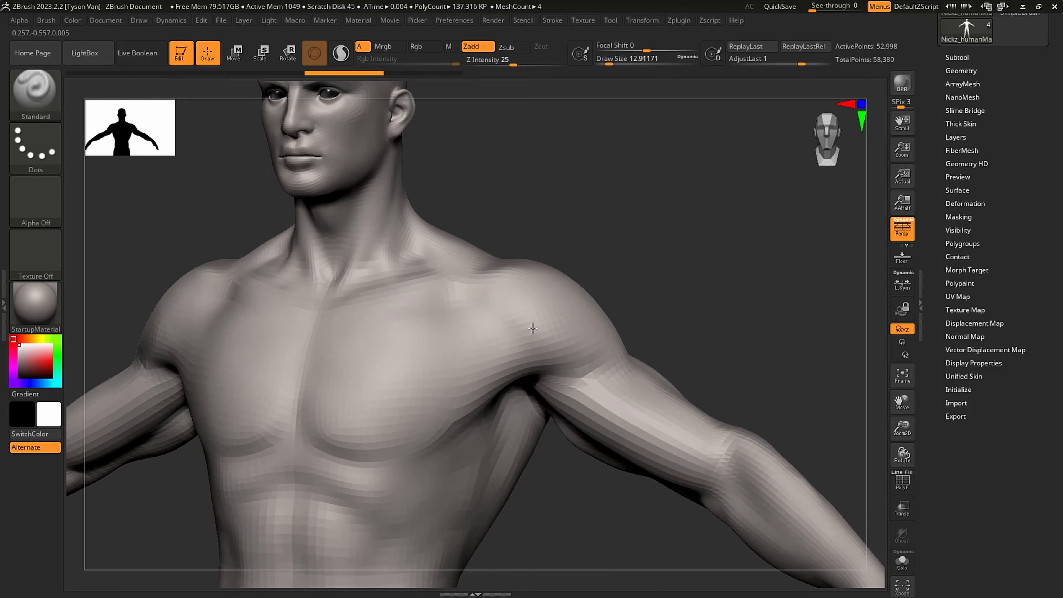
{"action": "left_click_drag", "start_coordinate": [547, 302], "coordinate": [559, 310]}
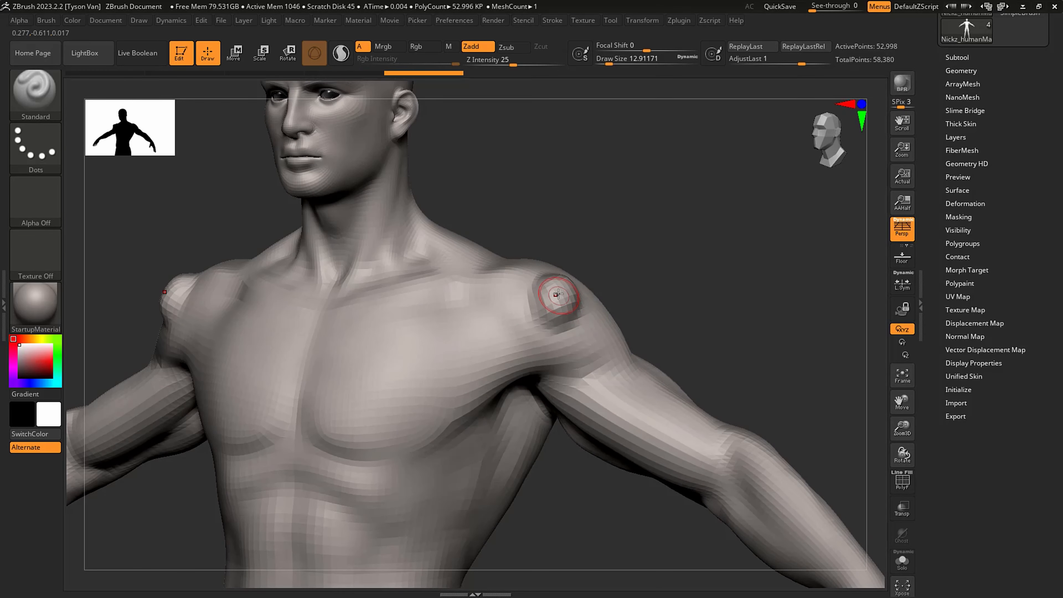
{"action": "key", "text": "shift"}
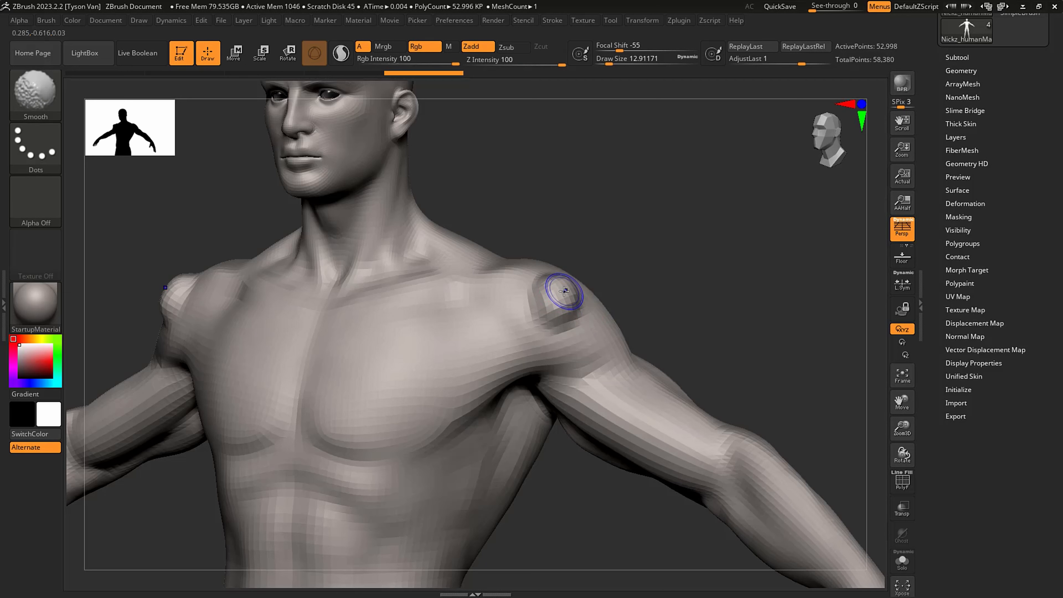
{"action": "left_click_drag", "start_coordinate": [558, 288], "coordinate": [560, 278], "text": "shift"}
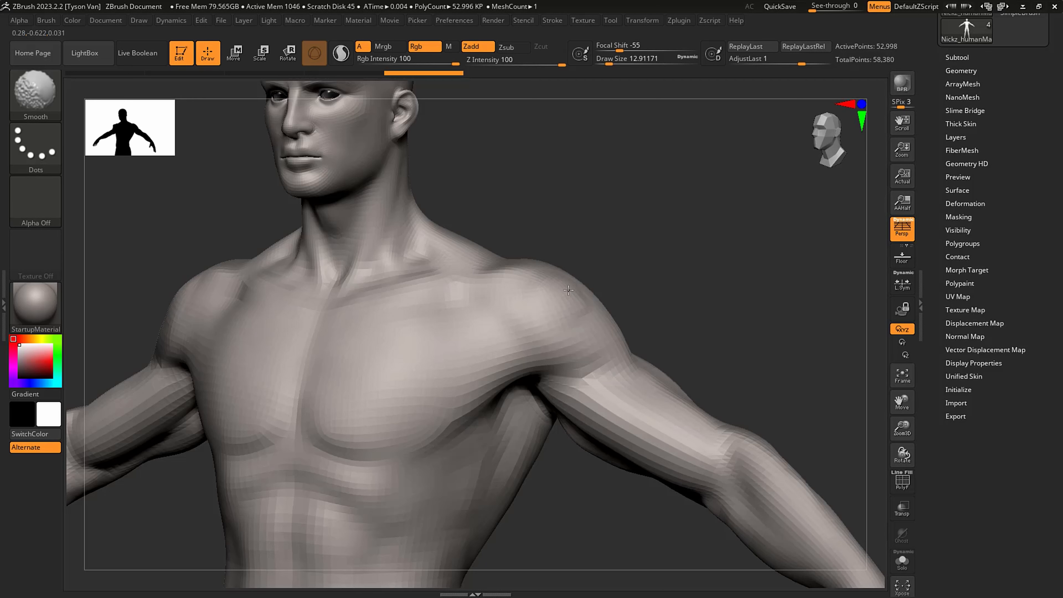
- Enlarge the draw size to 28.75, build up a broader bulge on the outer shoulder, and smooth it back down
{"action": "key", "text": "s"}
{"action": "mouse_move", "coordinate": [553, 320]}
{"action": "left_mouse_down"}
{"action": "mouse_move", "coordinate": [579, 332]}
{"action": "mouse_move", "coordinate": [621, 321]}
{"action": "left_mouse_up"}
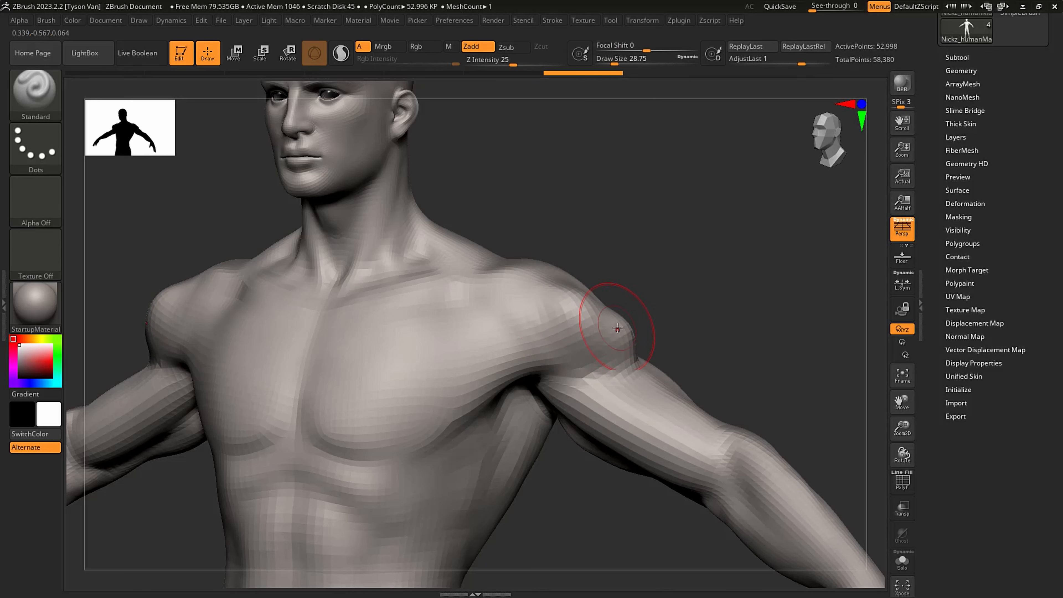
{"action": "key", "text": "shift"}
{"action": "mouse_move", "coordinate": [567, 298]}
{"action": "left_mouse_down", "text": "shift"}
{"action": "mouse_move", "coordinate": [599, 331]}
{"action": "mouse_move", "coordinate": [591, 319]}
{"action": "left_mouse_up", "text": "shift"}
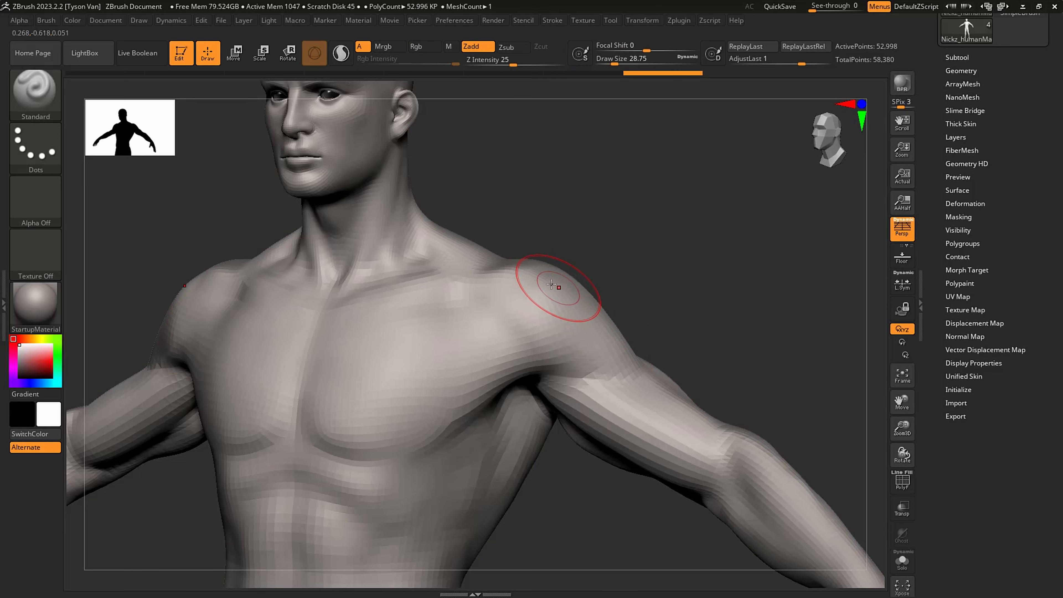
- Switch to Clip Studio Paint to look at the caricature concept and its reference photos, and return to ZBrush
{"action": "right_click_drag", "start_coordinate": [486, 280], "coordinate": [528, 280]}
{"action": "key", "text": "shift"}
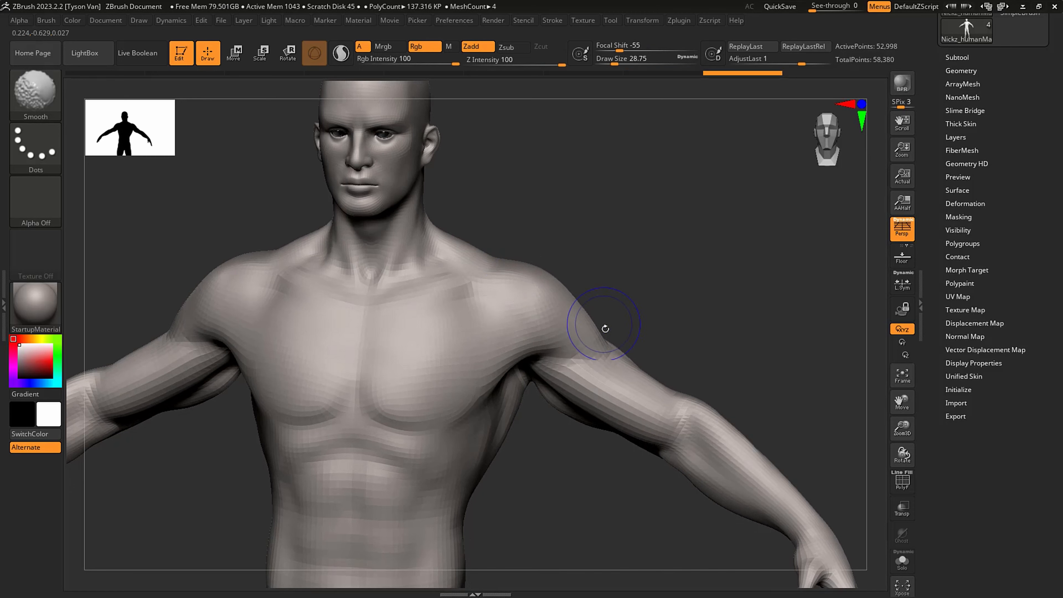
{"action": "mouse_move", "coordinate": [620, 275]}
{"action": "right_mouse_down", "text": "ctrl"}
{"action": "mouse_move", "coordinate": [603, 306]}
{"action": "mouse_move", "coordinate": [623, 307]}
{"action": "right_mouse_up", "text": "ctrl"}
{"action": "mouse_move", "coordinate": [535, 381]}
{"action": "right_mouse_down", "text": "alt"}
{"action": "mouse_move", "coordinate": [570, 319]}
{"action": "mouse_move", "coordinate": [559, 336]}
{"action": "mouse_move", "coordinate": [575, 354]}
{"action": "mouse_move", "coordinate": [564, 383]}
{"action": "right_mouse_up", "text": "alt"}
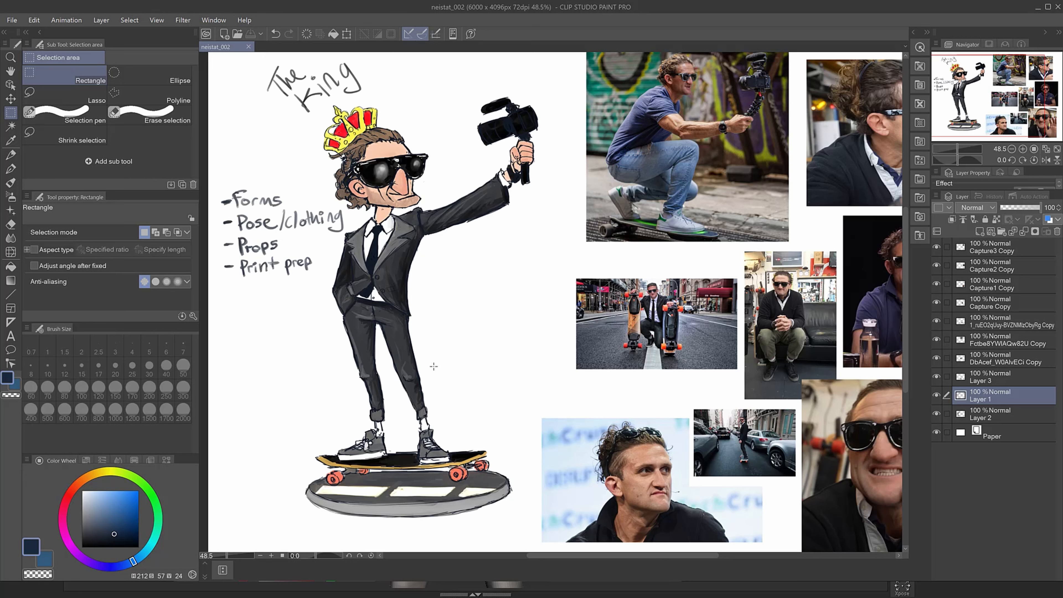
{"action": "key", "text": "alt+Tab"}
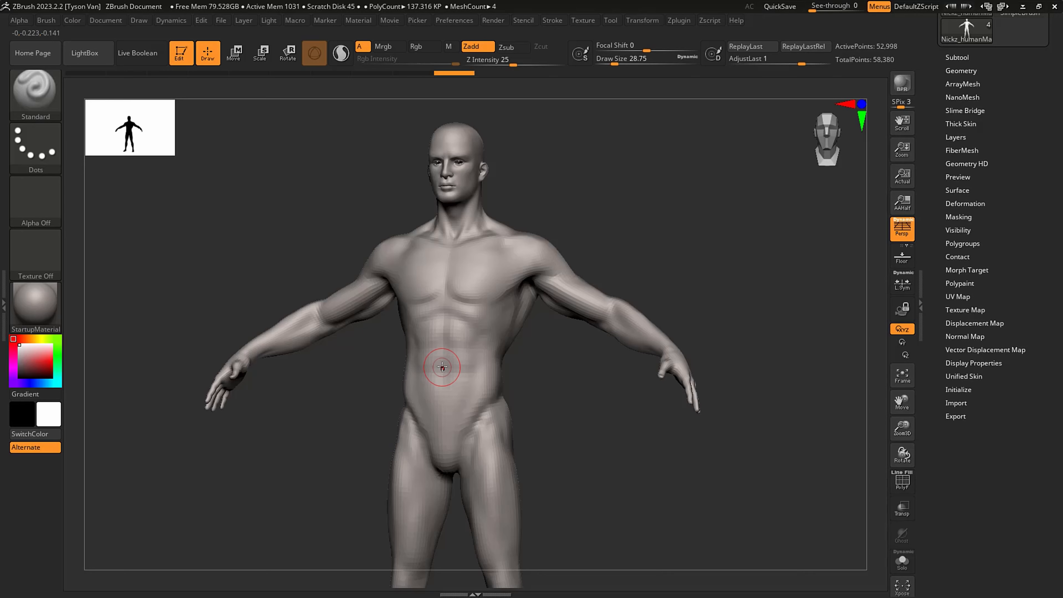
{"action": "right_click_drag", "start_coordinate": [578, 317], "coordinate": [562, 262]}
{"action": "scroll", "coordinate": [565, 268], "scroll_direction": "up", "scroll_amount": 3}
{"action": "right_click_drag", "start_coordinate": [606, 297], "coordinate": [622, 304]}
{"action": "scroll", "coordinate": [586, 304], "scroll_direction": "down", "scroll_amount": 2}
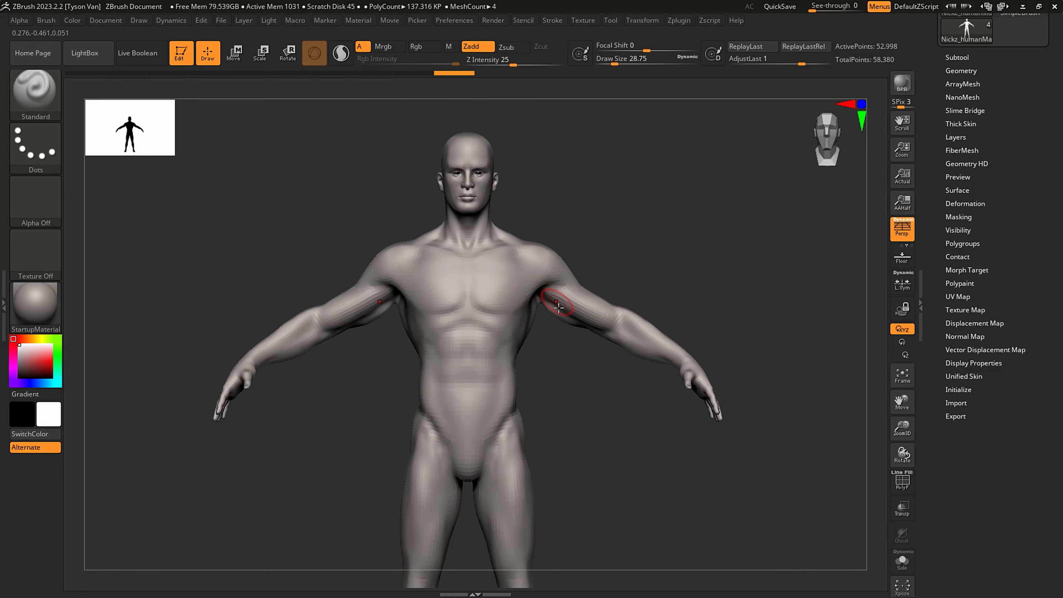
{"action": "mouse_move", "coordinate": [550, 304]}
{"action": "right_mouse_down"}
{"action": "mouse_move", "coordinate": [565, 368]}
{"action": "mouse_move", "coordinate": [581, 358]}
{"action": "mouse_move", "coordinate": [557, 318]}
{"action": "mouse_move", "coordinate": [505, 331]}
{"action": "mouse_move", "coordinate": [519, 331]}
{"action": "mouse_move", "coordinate": [494, 289]}
{"action": "right_mouse_up"}
{"action": "scroll", "coordinate": [505, 331], "scroll_direction": "up", "scroll_amount": 3}
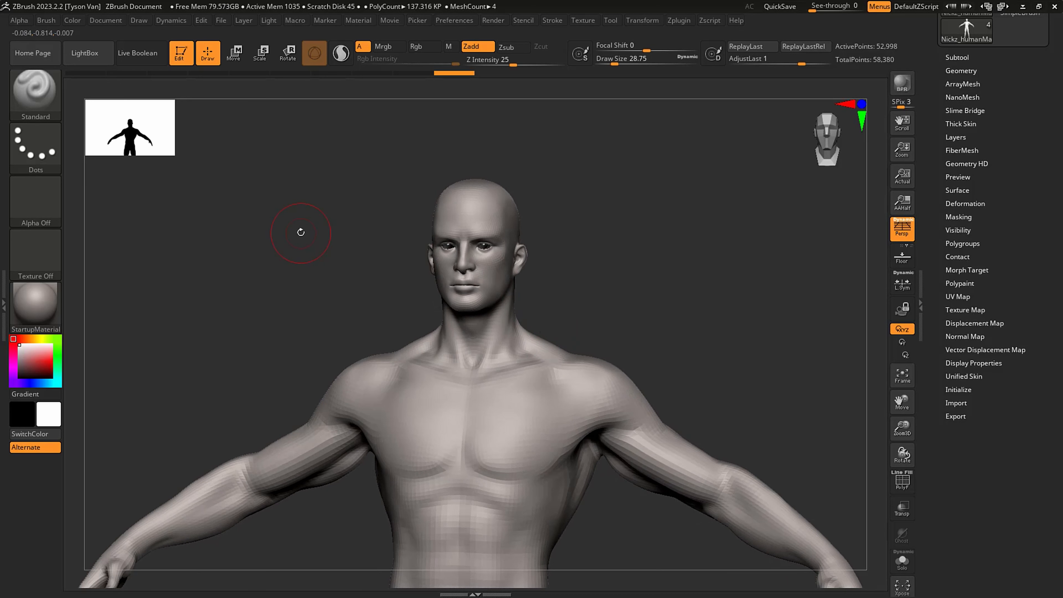
- Limit the sculpting brush library to brushes beginning with H and select the hPolish brush
{"action": "left_click", "coordinate": [36, 93]}
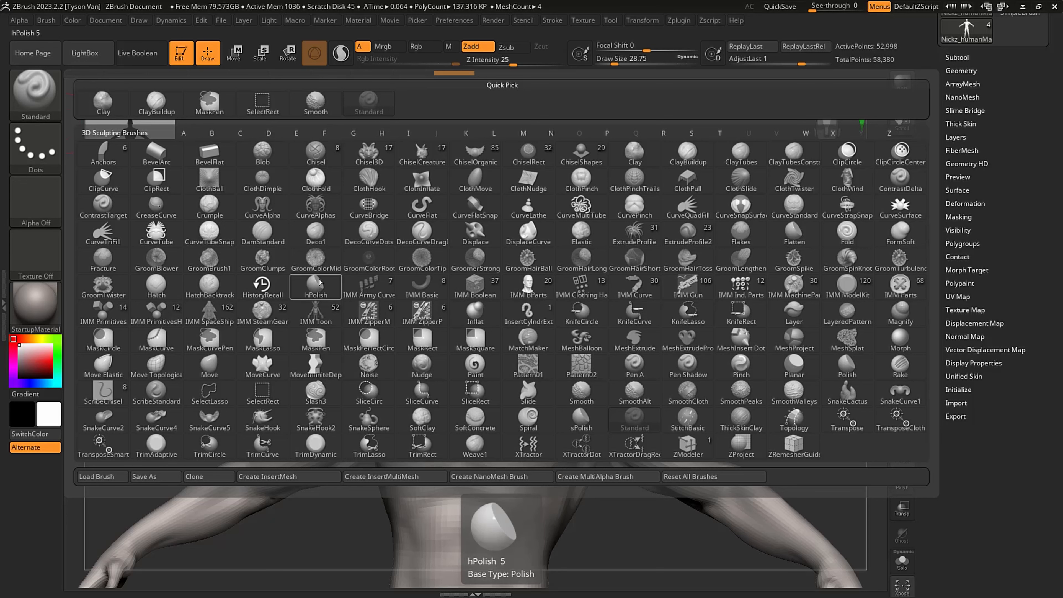
{"action": "key", "text": "h"}
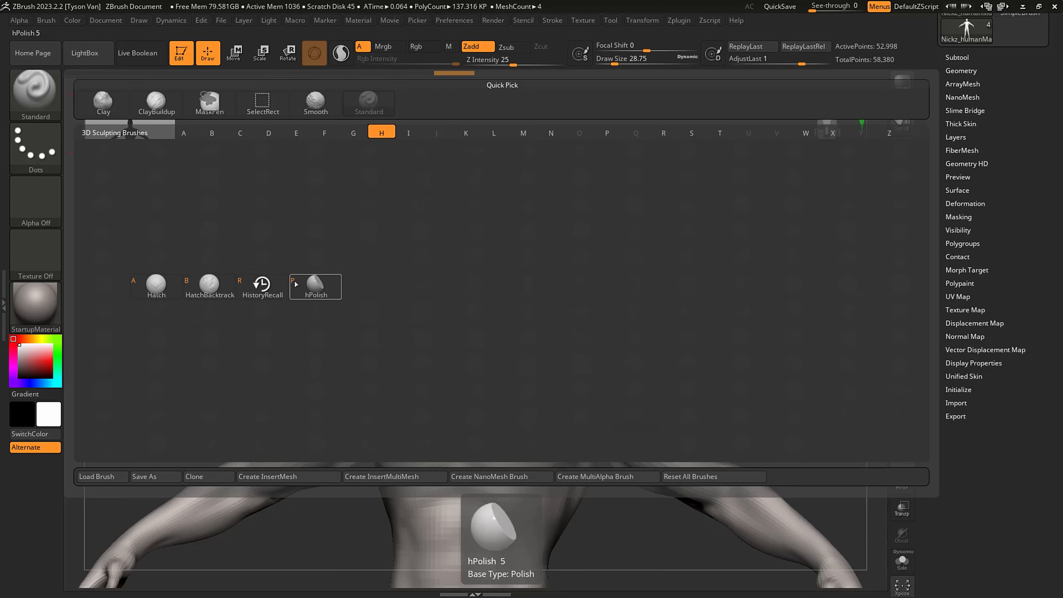
{"action": "left_click", "coordinate": [314, 286]}
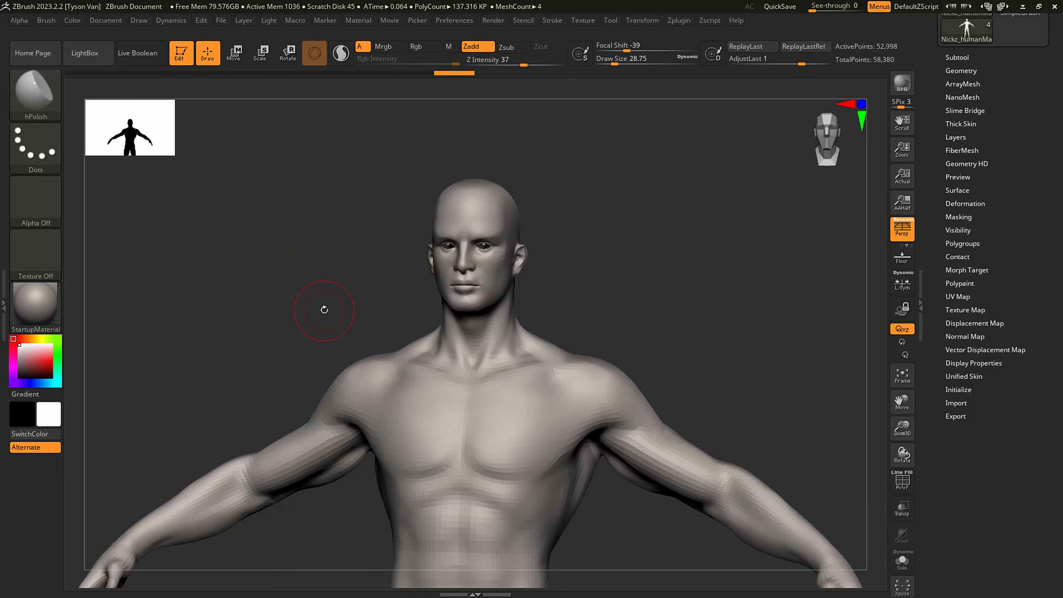
- Limit the sculpting brush library to brushes beginning with S, select the SnakeHook brush, and accept its Sculptris Pro note
{"action": "left_click", "coordinate": [38, 103]}
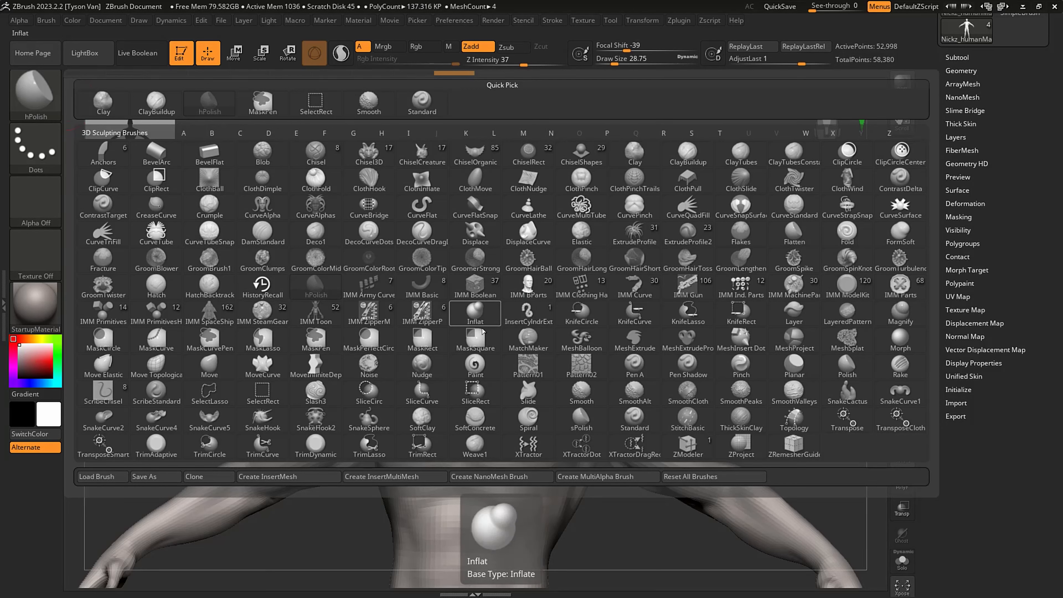
{"action": "key", "text": "s"}
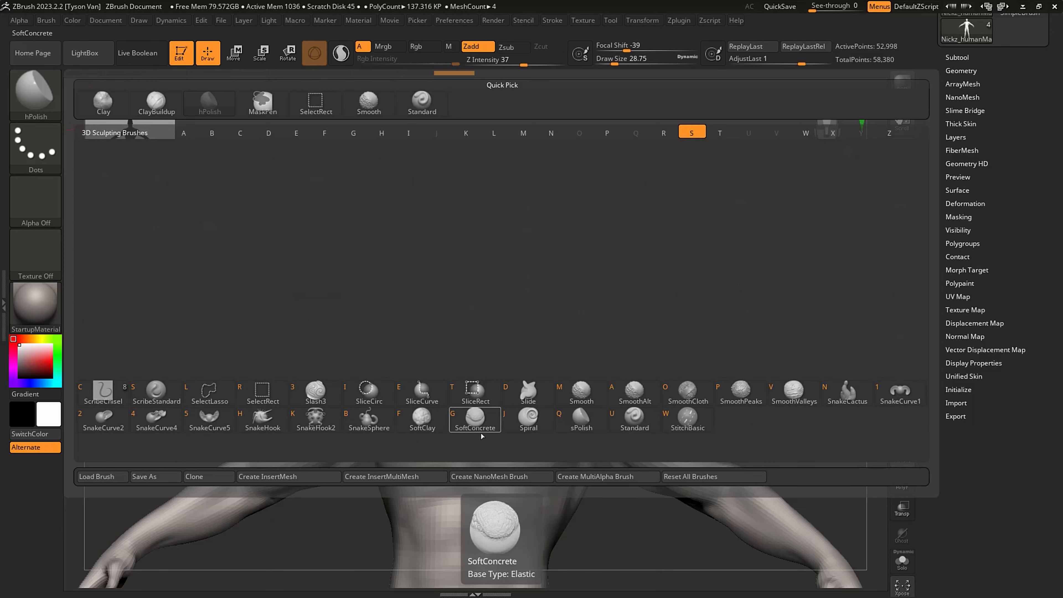
{"action": "left_click", "coordinate": [242, 420]}
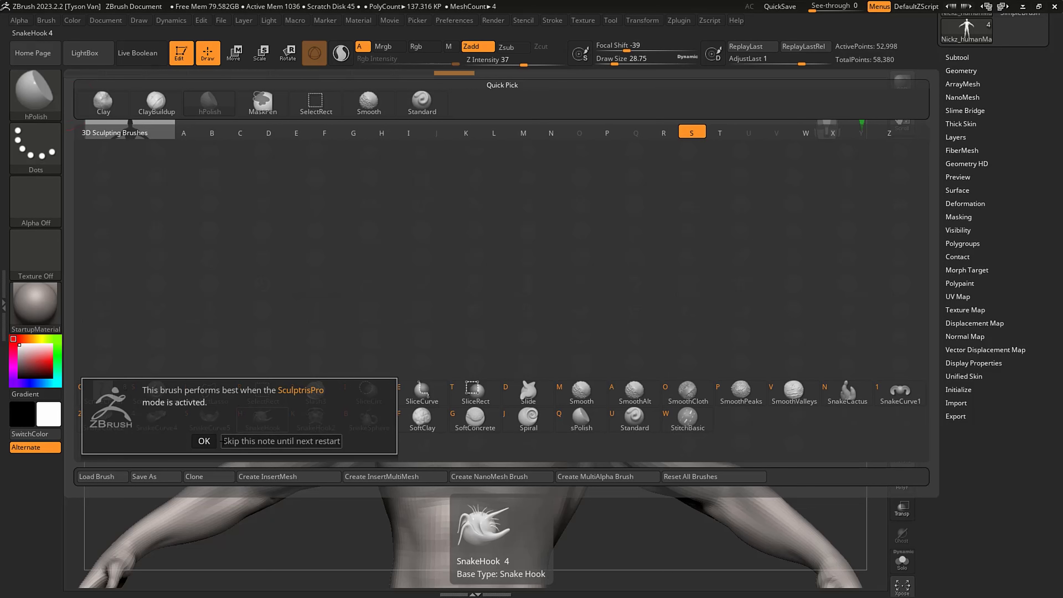
{"action": "left_click", "coordinate": [204, 441]}
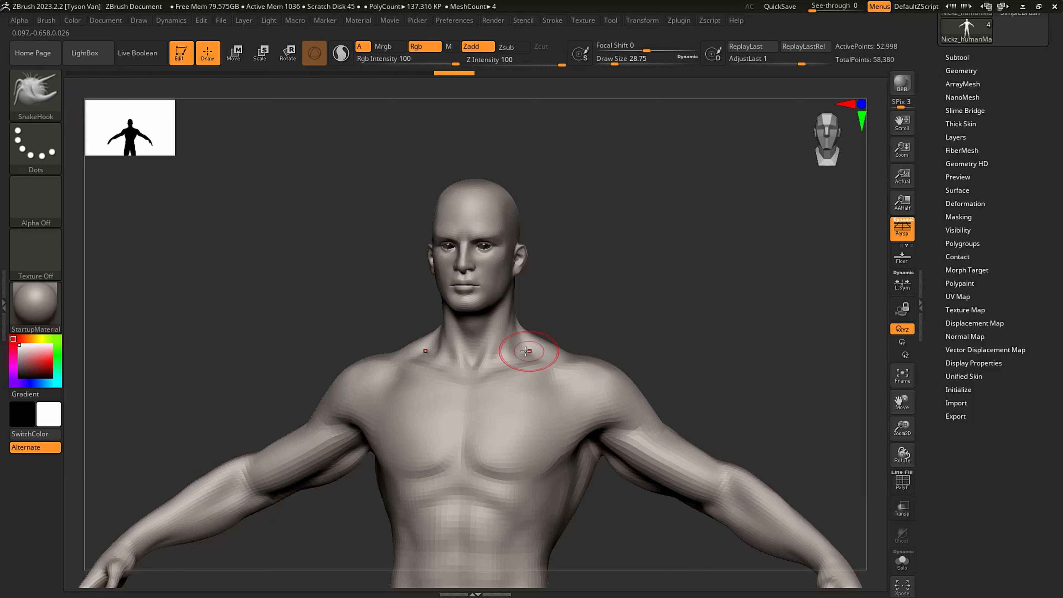
- Try several SnakeHook draw sizes over the shoulder, including 56.47, and finish at about 83.49
{"action": "key", "text": "s"}
{"action": "left_click_drag", "start_coordinate": [525, 349], "coordinate": [533, 351]}
{"action": "key", "text": "s"}
{"action": "right_click_drag", "start_coordinate": [585, 368], "coordinate": [575, 363]}
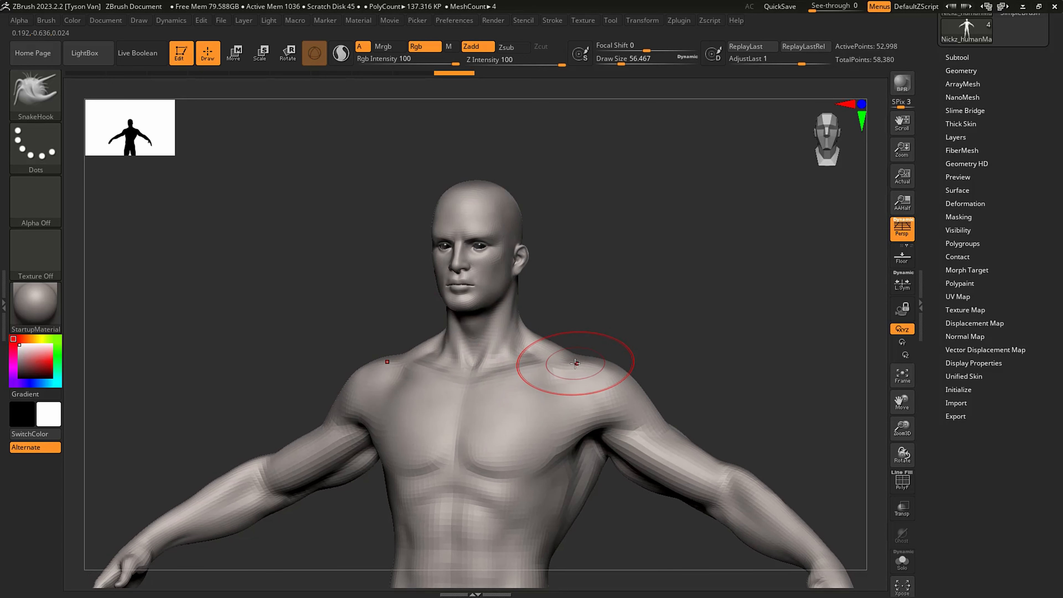
{"action": "key", "text": "s"}
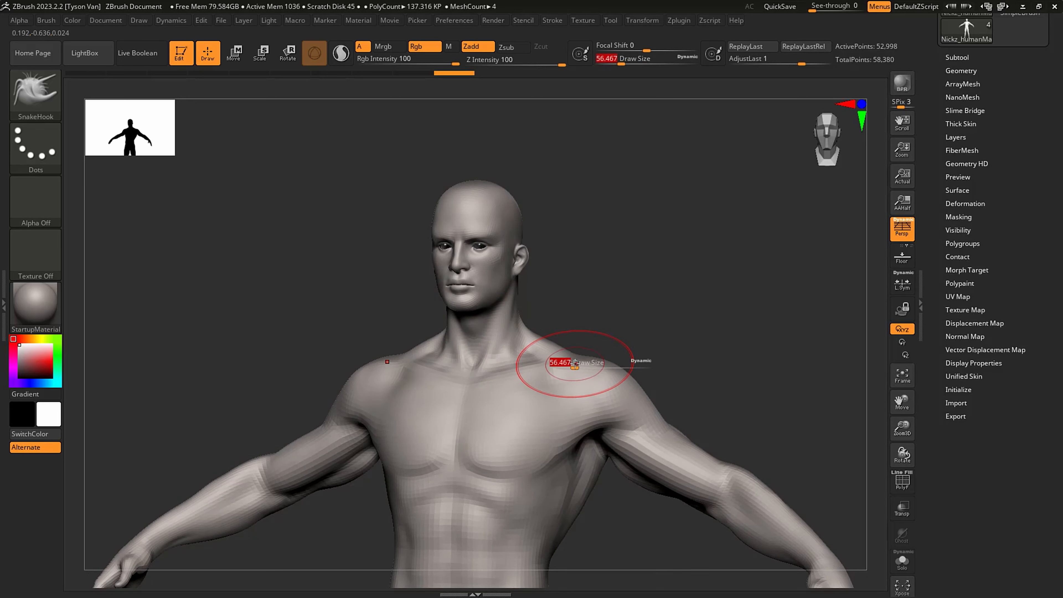
{"action": "left_click_drag", "start_coordinate": [622, 60], "coordinate": [633, 58]}
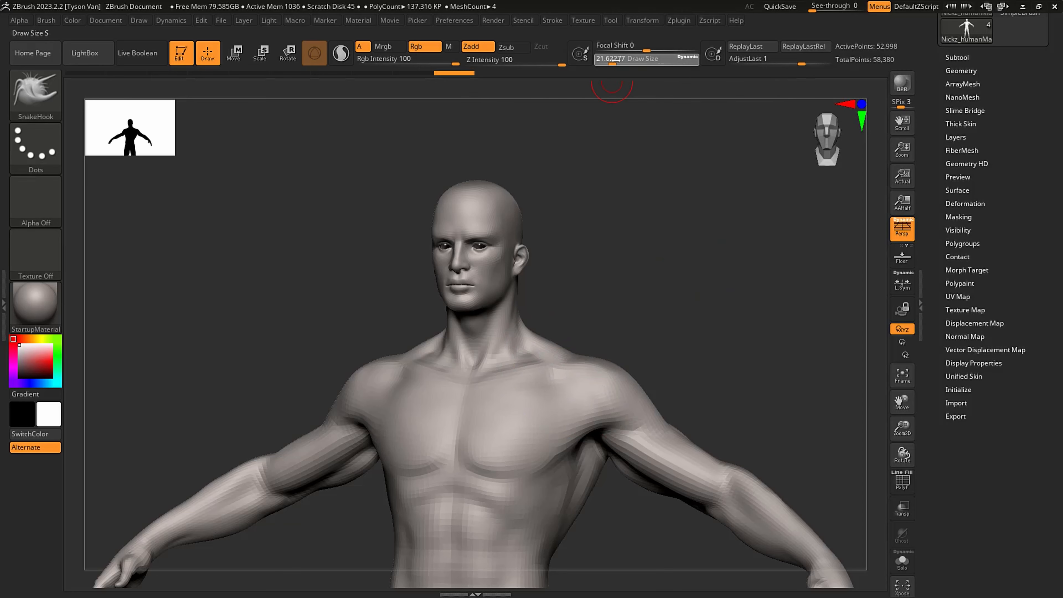
{"action": "left_click_drag", "start_coordinate": [623, 60], "coordinate": [626, 60]}
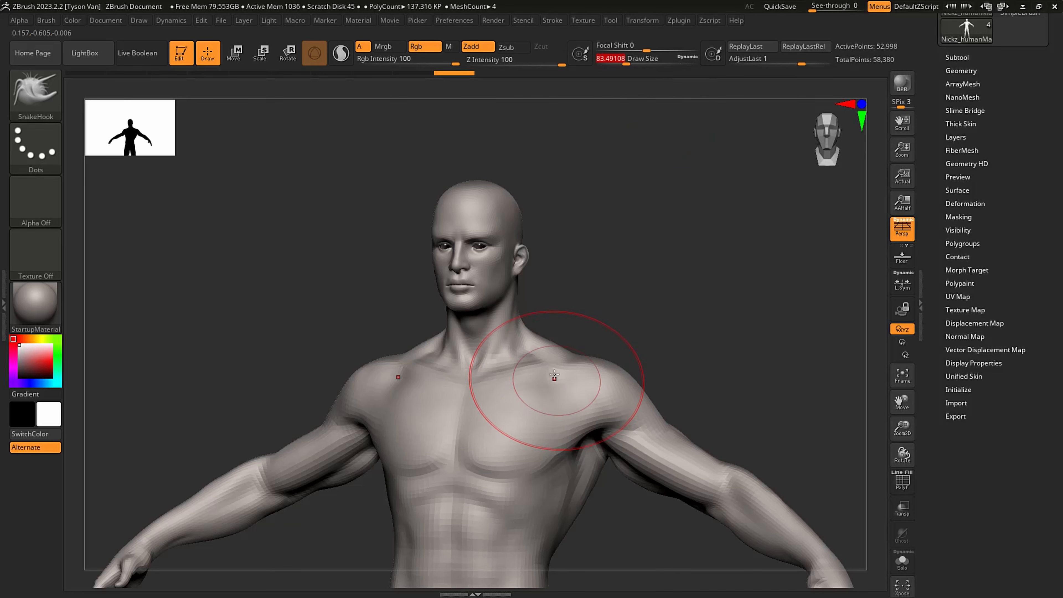
- Pull at the shoulders and torso with the SnakeHook brush, using a draw size of about 115.86 and about 53.79
{"action": "right_click_drag", "start_coordinate": [555, 377], "coordinate": [560, 377]}
{"action": "key", "text": "s"}
{"action": "mouse_move", "coordinate": [560, 378]}
{"action": "left_mouse_down"}
{"action": "mouse_move", "coordinate": [570, 377]}
{"action": "mouse_move", "coordinate": [555, 378]}
{"action": "left_mouse_up"}
{"action": "mouse_move", "coordinate": [555, 378]}
{"action": "right_mouse_down"}
{"action": "mouse_move", "coordinate": [546, 381]}
{"action": "mouse_move", "coordinate": [561, 356]}
{"action": "mouse_move", "coordinate": [550, 339]}
{"action": "right_mouse_up"}
{"action": "key", "text": "s"}
{"action": "mouse_move", "coordinate": [578, 347]}
{"action": "left_mouse_down"}
{"action": "mouse_move", "coordinate": [566, 342]}
{"action": "mouse_move", "coordinate": [592, 355]}
{"action": "mouse_move", "coordinate": [577, 360]}
{"action": "mouse_move", "coordinate": [540, 429]}
{"action": "left_mouse_up"}
{"action": "key", "text": "s"}
{"action": "key", "text": "s"}
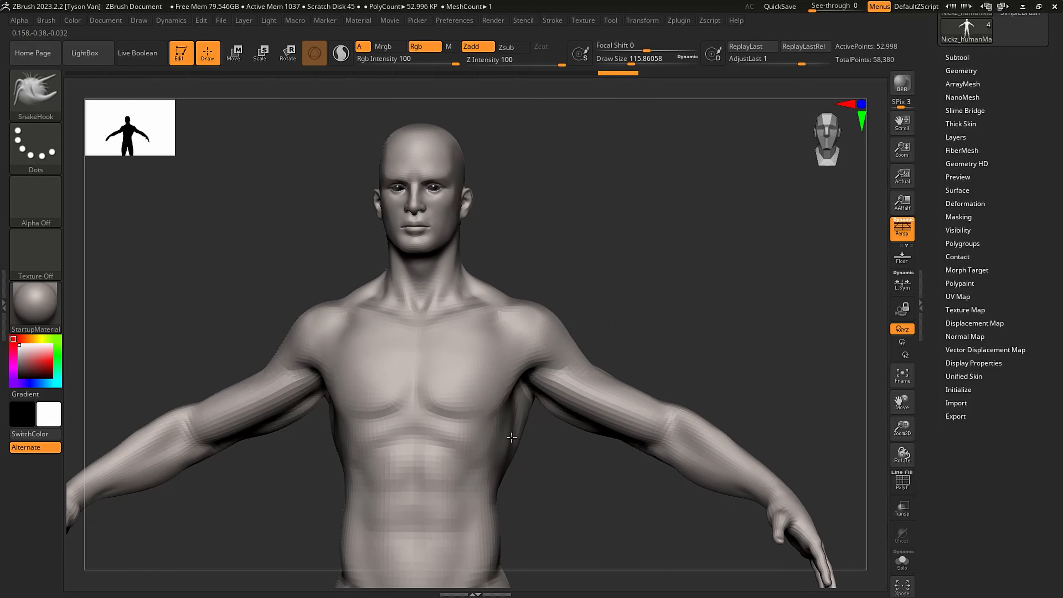
{"action": "key", "text": "s"}
{"action": "left_click_drag", "start_coordinate": [494, 361], "coordinate": [469, 361]}
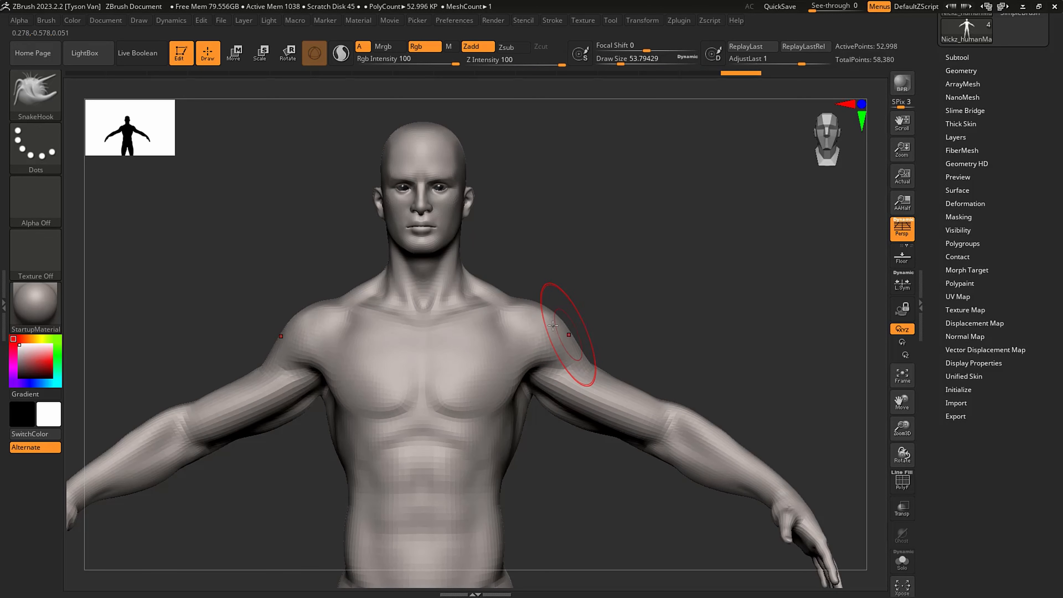
- Raise the draw size to 112, reselect the SnakeHook brush, and step the figure down one subdivision level
{"action": "key", "text": "s"}
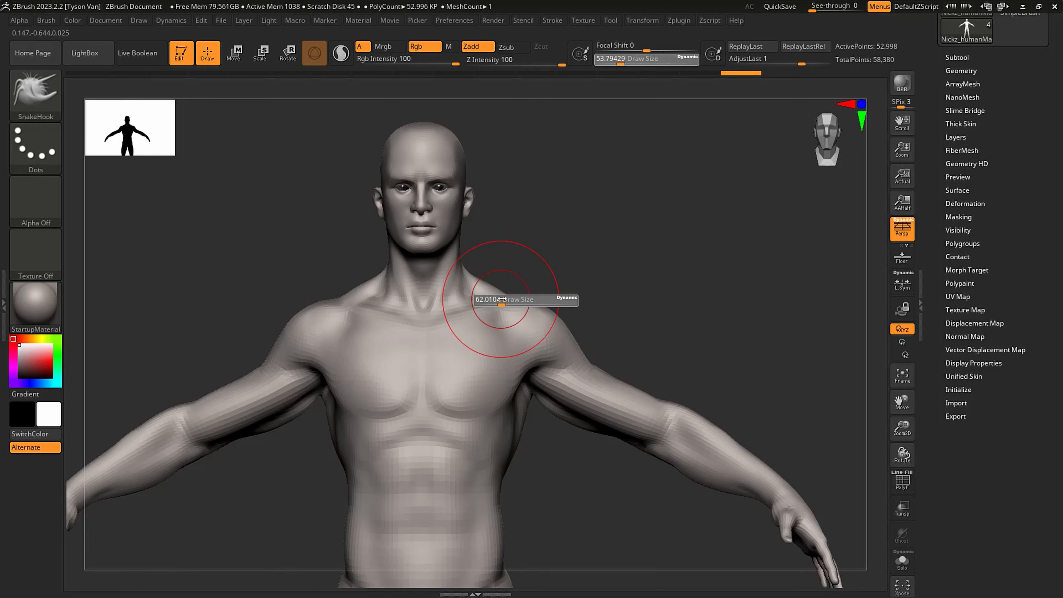
{"action": "key", "text": "shift"}
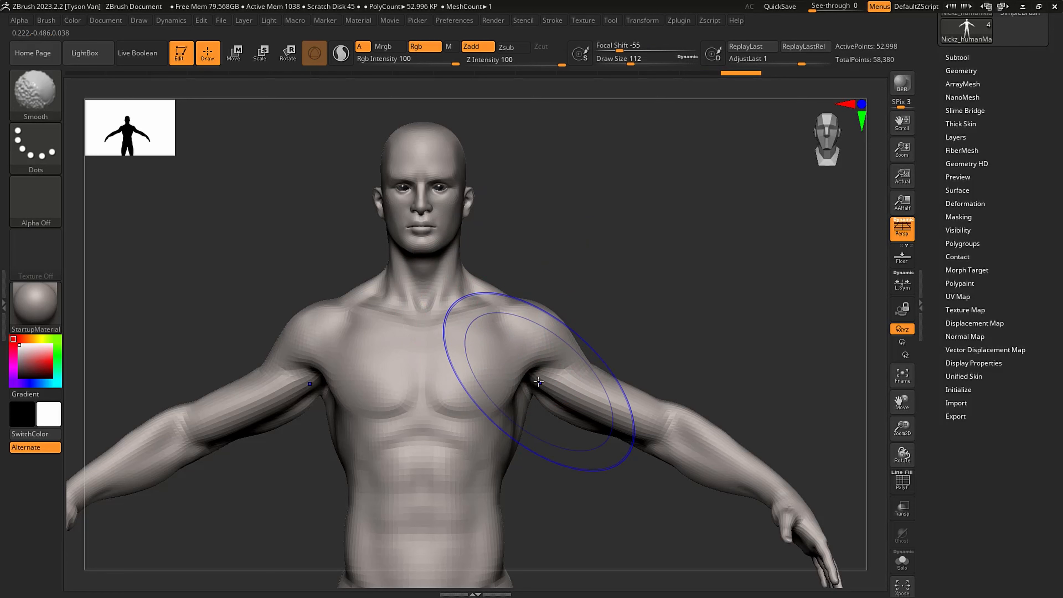
{"action": "key", "text": "b"}
{"action": "key", "text": "s"}
{"action": "key", "text": "h"}
{"action": "key", "text": "shift+d"}
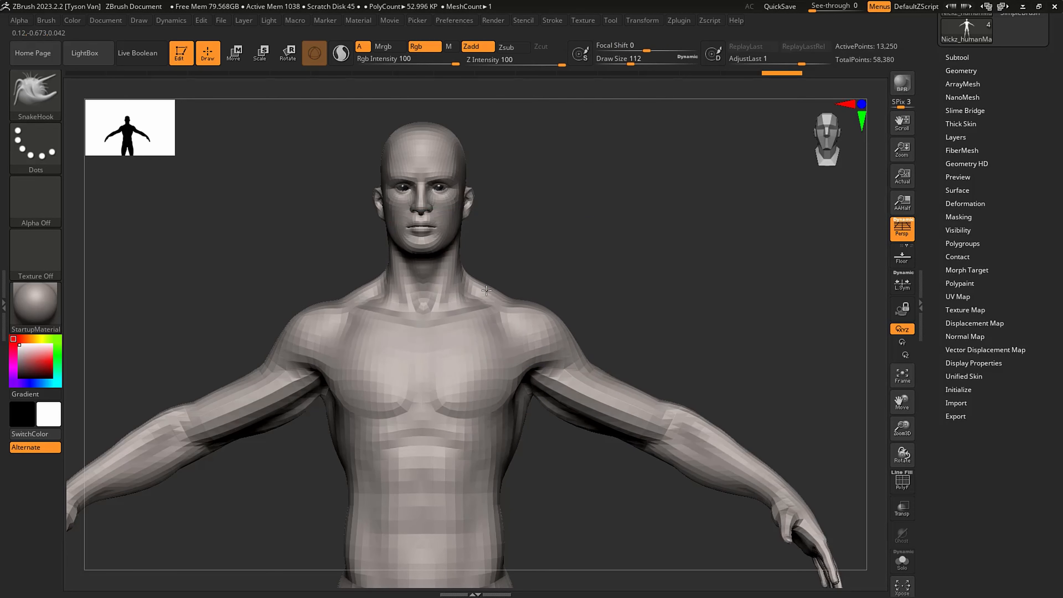
- Reshape the shoulders and upper arms with the SnakeHook brush and set the draw size to about 97.22
{"action": "left_click_drag", "start_coordinate": [486, 291], "coordinate": [528, 314]}
{"action": "right_click_drag", "start_coordinate": [615, 356], "coordinate": [566, 367]}
{"action": "key", "text": "s"}
{"action": "mouse_move", "coordinate": [573, 368]}
{"action": "left_mouse_down"}
{"action": "mouse_move", "coordinate": [571, 413]}
{"action": "mouse_move", "coordinate": [605, 428]}
{"action": "left_mouse_up"}
{"action": "right_click_drag", "start_coordinate": [489, 448], "coordinate": [481, 379], "text": "alt"}
{"action": "right_click_drag", "start_coordinate": [481, 379], "coordinate": [439, 370]}
{"action": "key", "text": "s"}
{"action": "left_click_drag", "start_coordinate": [419, 329], "coordinate": [426, 329]}
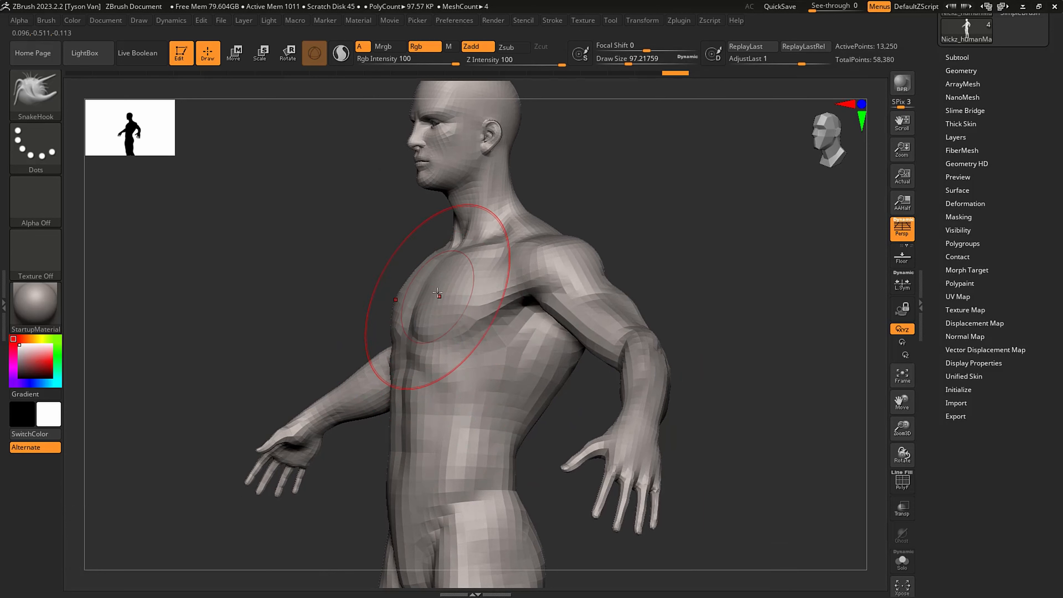
- Pull the chest and the side of the torso with the SnakeHook brush, enlarging the draw size to about 119.79
{"action": "left_click_drag", "start_coordinate": [437, 293], "coordinate": [448, 292]}
{"action": "right_click_drag", "start_coordinate": [454, 295], "coordinate": [487, 296]}
{"action": "left_click_drag", "start_coordinate": [487, 309], "coordinate": [477, 292]}
{"action": "right_click_drag", "start_coordinate": [477, 291], "coordinate": [471, 299]}
{"action": "left_click_drag", "start_coordinate": [471, 299], "coordinate": [506, 362]}
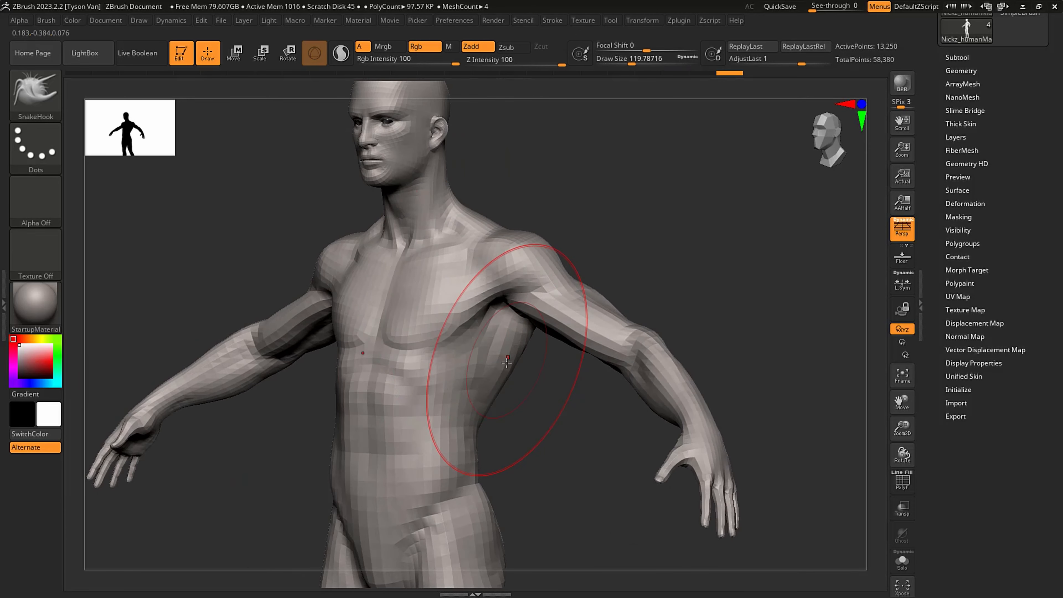
- Examine the figure from the front, side and down to the feet, comparing its look with perspective on and off
{"action": "mouse_move", "coordinate": [513, 351]}
{"action": "right_mouse_down"}
{"action": "mouse_move", "coordinate": [544, 333]}
{"action": "mouse_move", "coordinate": [543, 314]}
{"action": "right_mouse_up"}
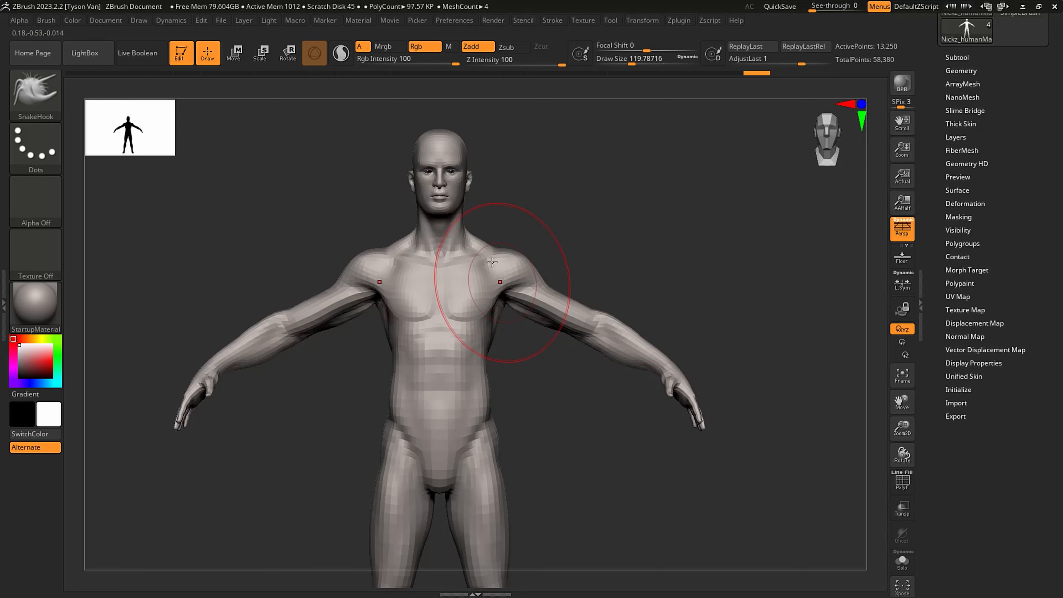
{"action": "right_click_drag", "start_coordinate": [492, 263], "coordinate": [486, 381]}
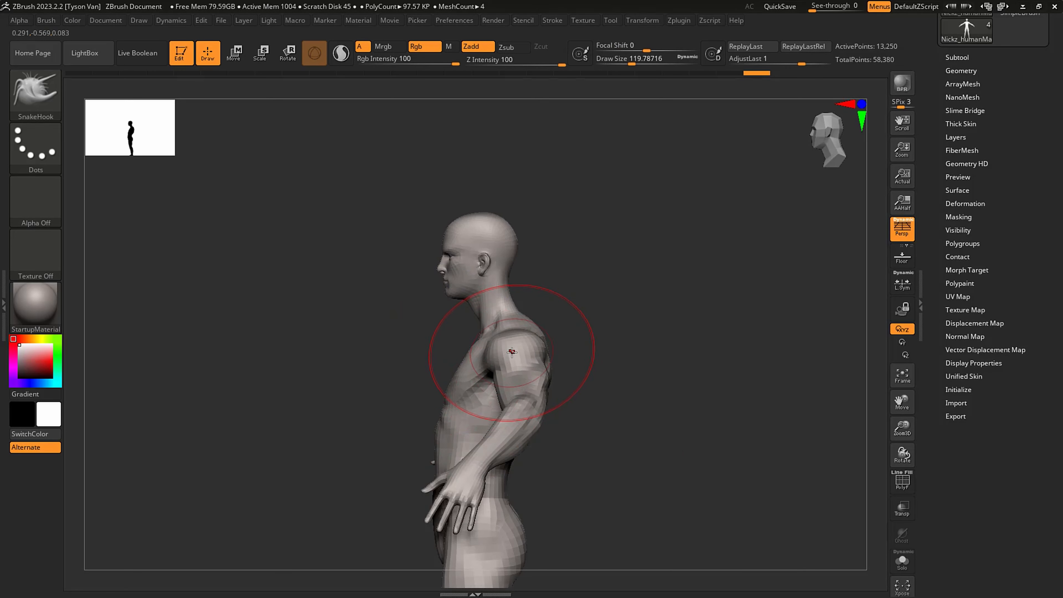
{"action": "key", "text": "p"}
{"action": "mouse_move", "coordinate": [510, 356]}
{"action": "right_mouse_down"}
{"action": "mouse_move", "coordinate": [542, 371]}
{"action": "mouse_move", "coordinate": [509, 337]}
{"action": "right_mouse_up"}
{"action": "key", "text": "p"}
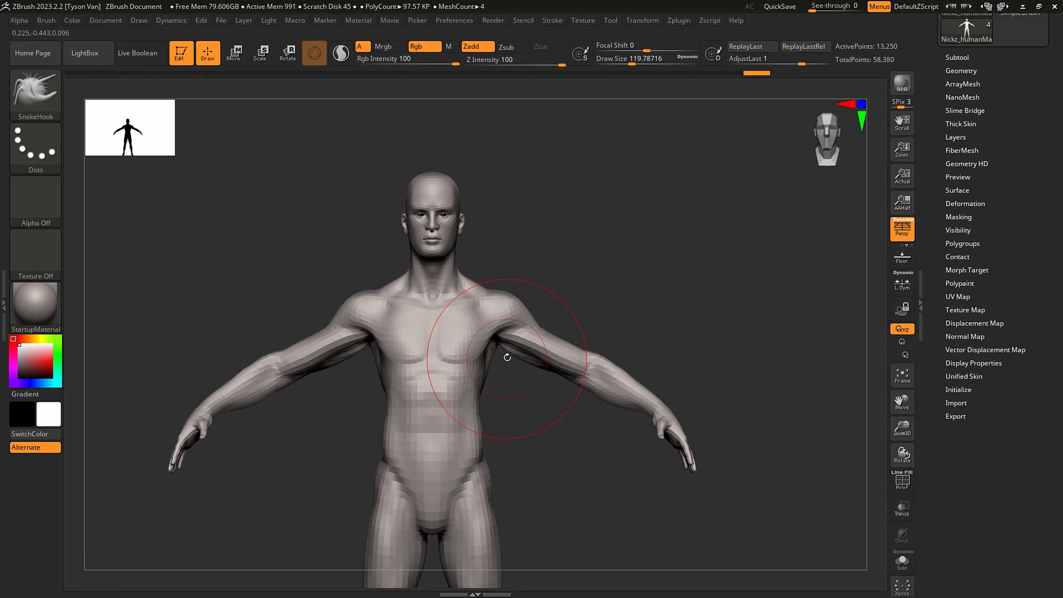
{"action": "right_click_drag", "start_coordinate": [506, 367], "coordinate": [529, 429]}
{"action": "mouse_move", "coordinate": [493, 496]}
{"action": "right_mouse_down", "text": "alt"}
{"action": "mouse_move", "coordinate": [474, 335]}
{"action": "mouse_move", "coordinate": [473, 347]}
{"action": "mouse_move", "coordinate": [473, 182]}
{"action": "right_mouse_up", "text": "alt"}
{"action": "right_click_drag", "start_coordinate": [476, 519], "coordinate": [474, 522]}
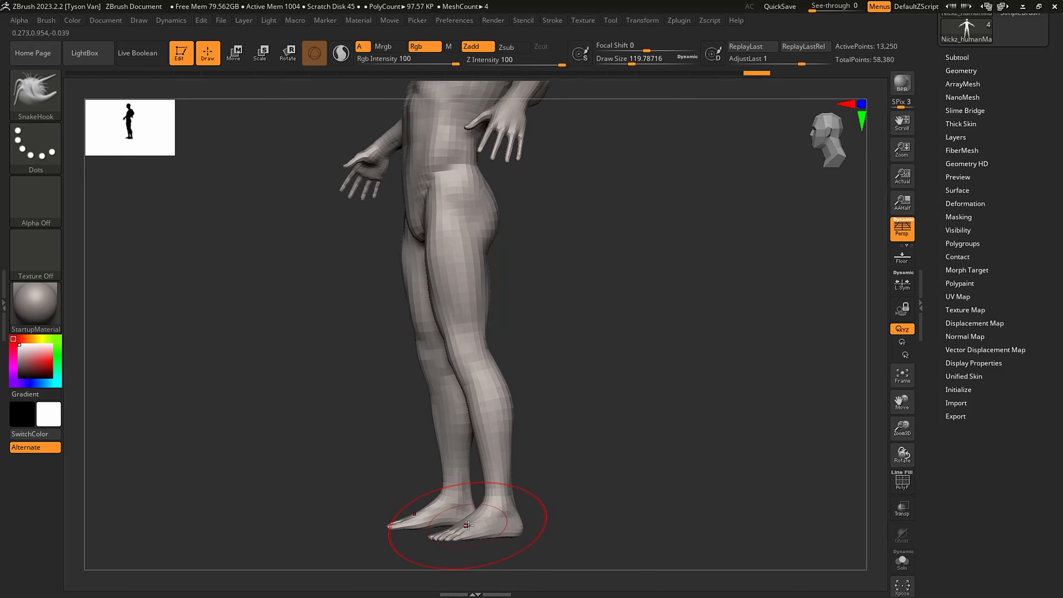
{"action": "key", "text": "p"}
{"action": "right_click_drag", "start_coordinate": [467, 527], "coordinate": [477, 385]}
{"action": "right_click_drag", "start_coordinate": [478, 386], "coordinate": [476, 467], "text": "alt"}
- Reduce the draw size to about 32.71 and turn perspective back on for viewing the head and neck
{"action": "key", "text": "s"}
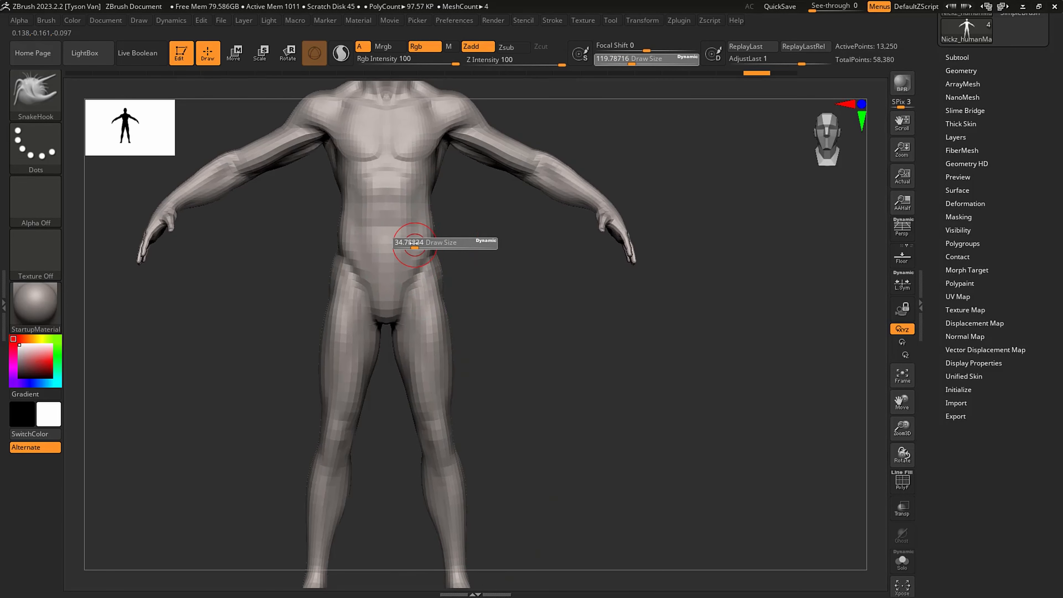
{"action": "left_click_drag", "start_coordinate": [414, 243], "coordinate": [413, 243]}
{"action": "key", "text": "s"}
{"action": "mouse_move", "coordinate": [431, 242]}
{"action": "right_mouse_down", "text": "alt"}
{"action": "mouse_move", "coordinate": [431, 373]}
{"action": "mouse_move", "coordinate": [429, 358]}
{"action": "right_mouse_up", "text": "alt"}
{"action": "key", "text": "p"}
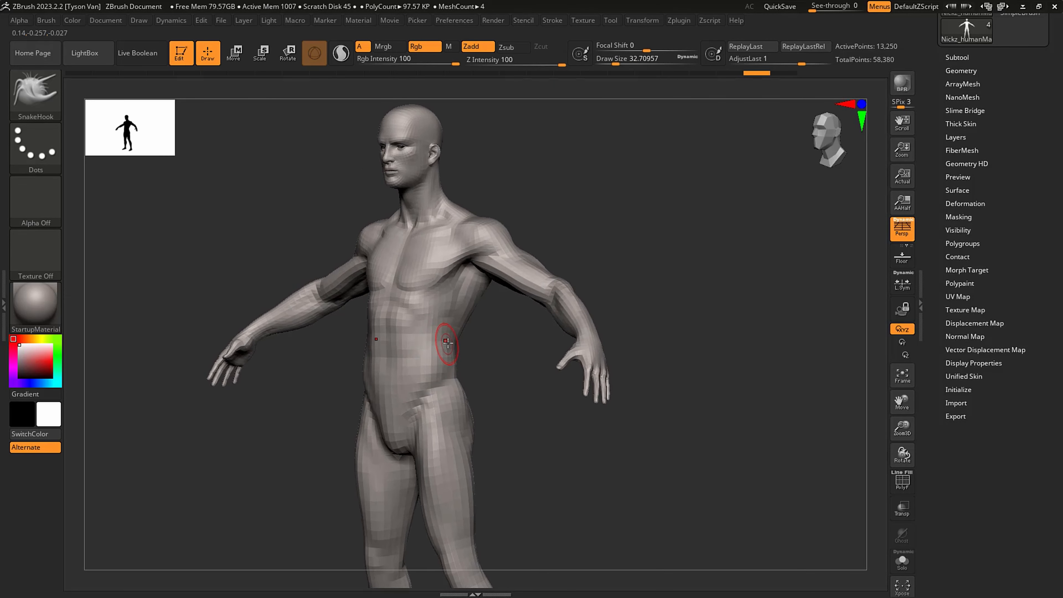
{"action": "right_click_drag", "start_coordinate": [442, 282], "coordinate": [438, 368], "text": "alt"}
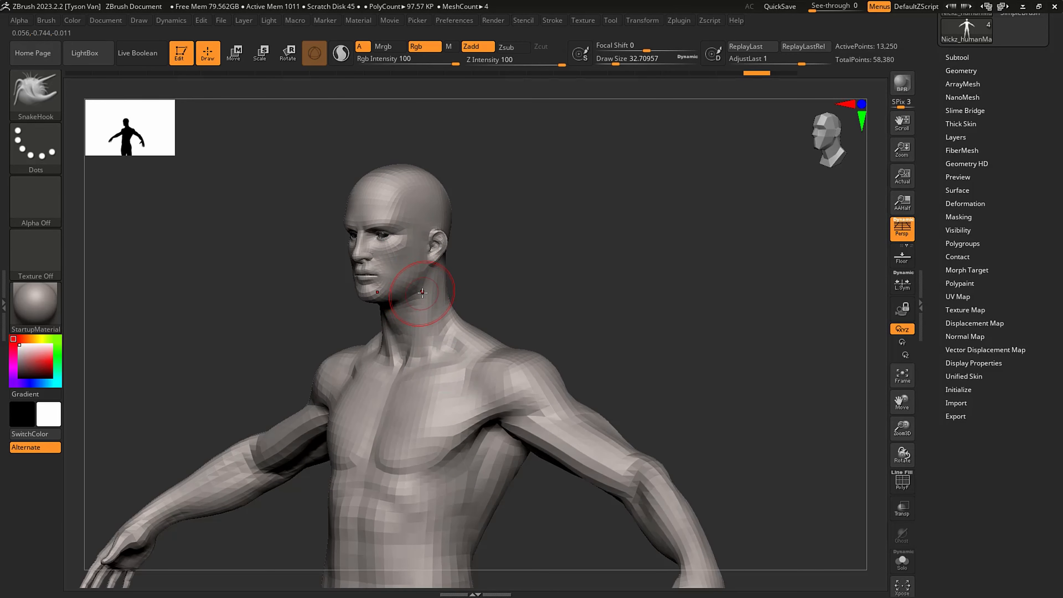
{"action": "right_click_drag", "start_coordinate": [419, 319], "coordinate": [387, 361]}
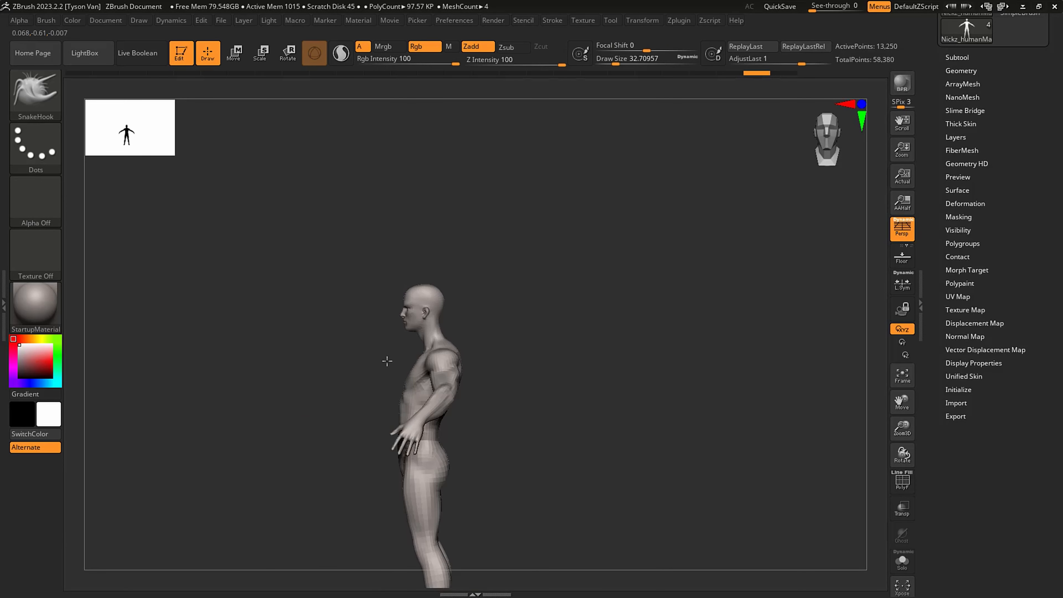
{"action": "right_click_drag", "start_coordinate": [454, 528], "coordinate": [466, 439], "text": "ctrl"}
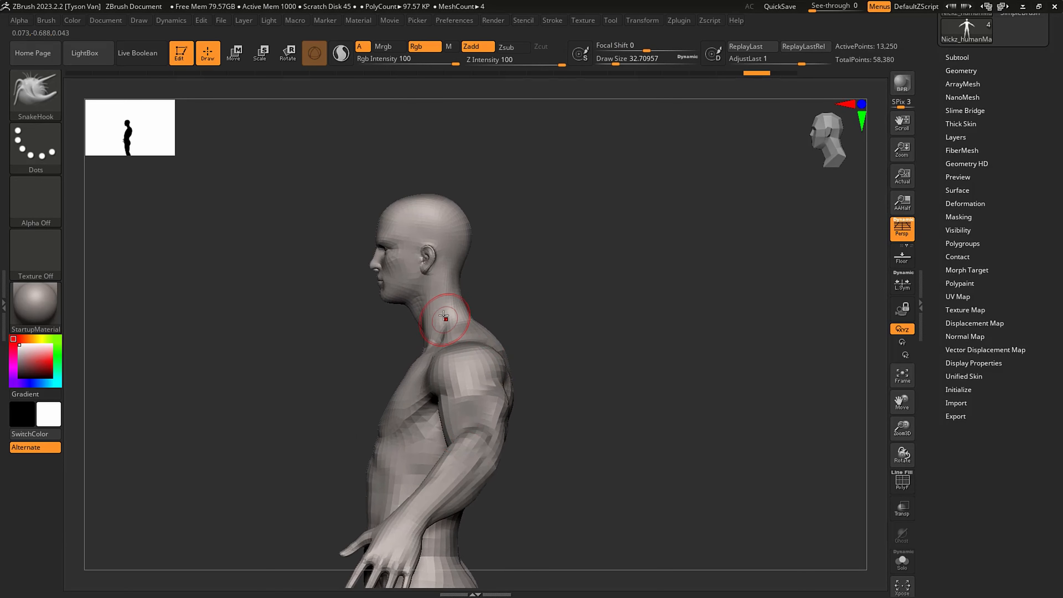
- Enlarge the draw size to about 191.59 and try moving and reshaping the whole head with the SnakeHook brush
{"action": "key", "text": "s"}
{"action": "left_click_drag", "start_coordinate": [416, 247], "coordinate": [438, 246]}
{"action": "right_click_drag", "start_coordinate": [439, 240], "coordinate": [474, 233]}
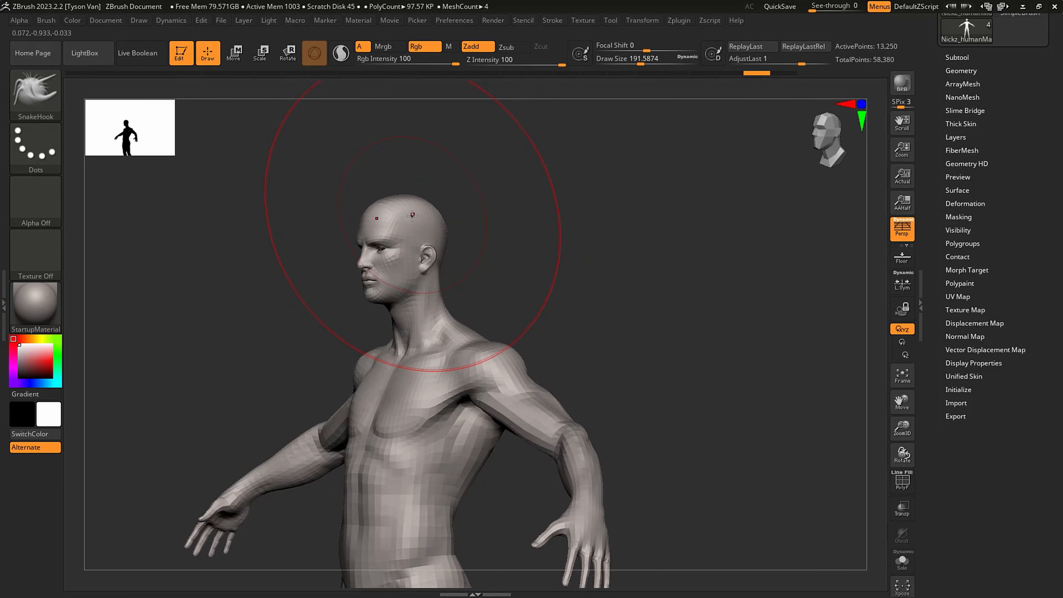
{"action": "right_click_drag", "start_coordinate": [413, 216], "coordinate": [407, 219], "text": "shift"}
{"action": "left_click_drag", "start_coordinate": [406, 219], "coordinate": [421, 190]}
{"action": "mouse_move", "coordinate": [402, 245]}
{"action": "left_mouse_down"}
{"action": "mouse_move", "coordinate": [363, 247]}
{"action": "mouse_move", "coordinate": [402, 222]}
{"action": "mouse_move", "coordinate": [415, 235]}
{"action": "left_mouse_up"}
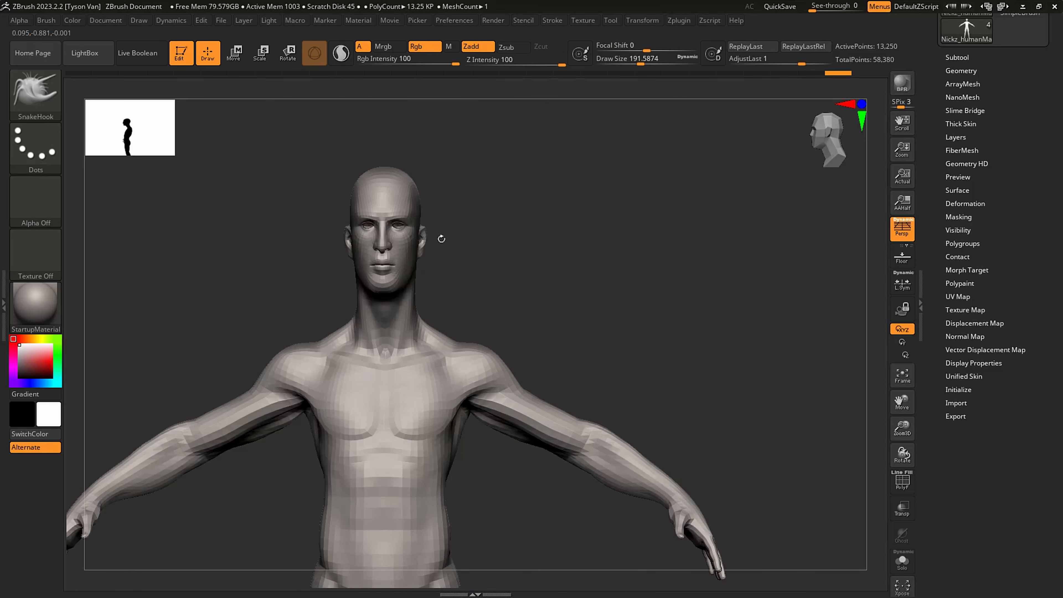
{"action": "mouse_move", "coordinate": [418, 237]}
{"action": "left_mouse_down"}
{"action": "mouse_move", "coordinate": [442, 240]}
{"action": "mouse_move", "coordinate": [425, 240]}
{"action": "left_mouse_up"}
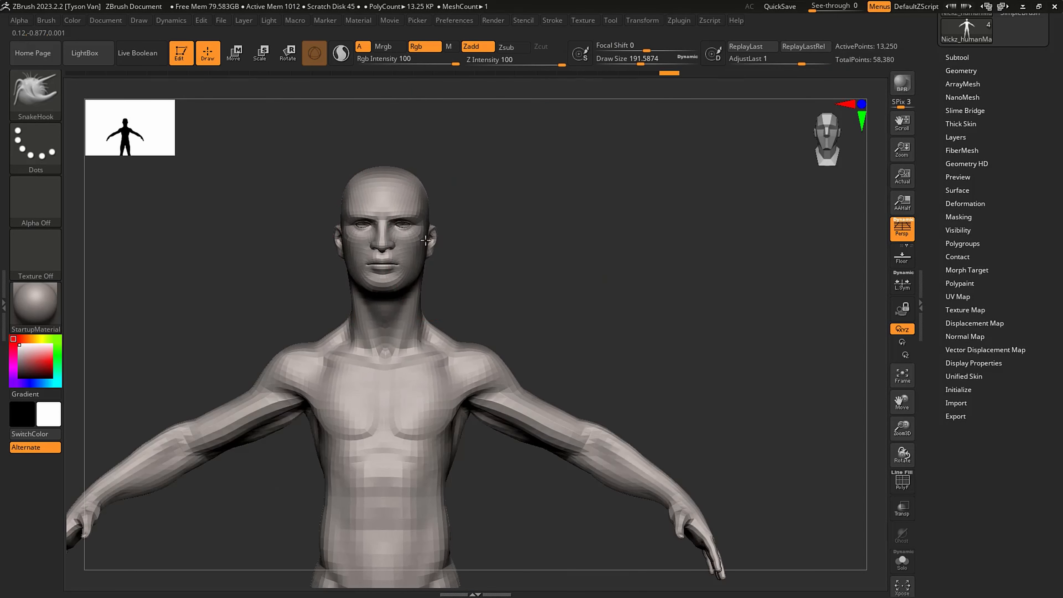
- Undo the SnakeHook changes to the head
{"action": "mouse_move", "coordinate": [425, 241]}
{"action": "right_mouse_down"}
{"action": "mouse_move", "coordinate": [401, 241]}
{"action": "mouse_move", "coordinate": [394, 256]}
{"action": "right_mouse_up"}
{"action": "key", "text": "ctrl+z"}
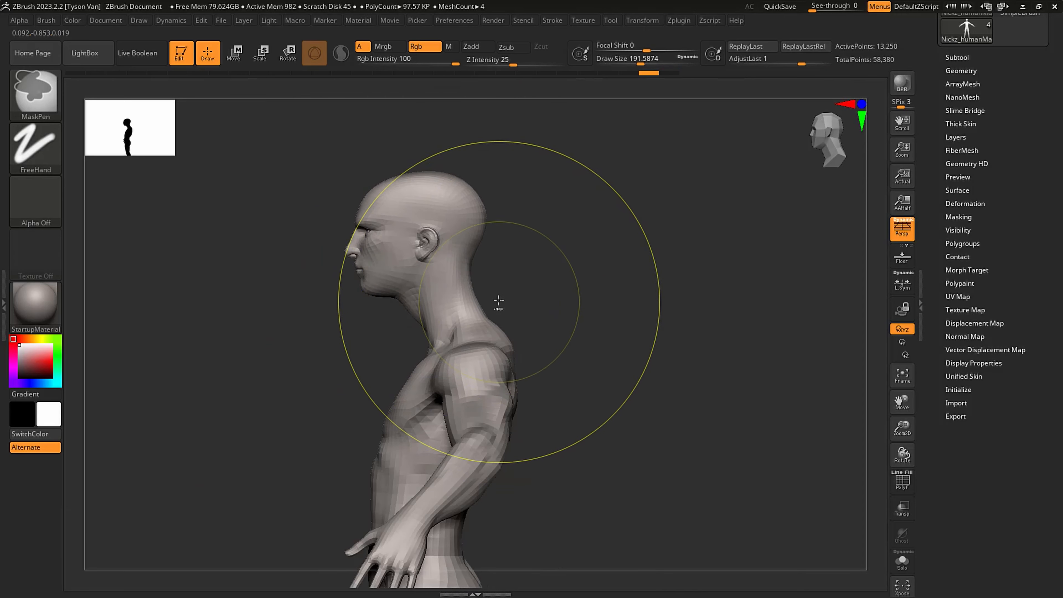
{"action": "key", "text": "ctrl+z"}
{"action": "key", "text": "ctrl+z"}
{"action": "key", "text": "ctrl+z"}
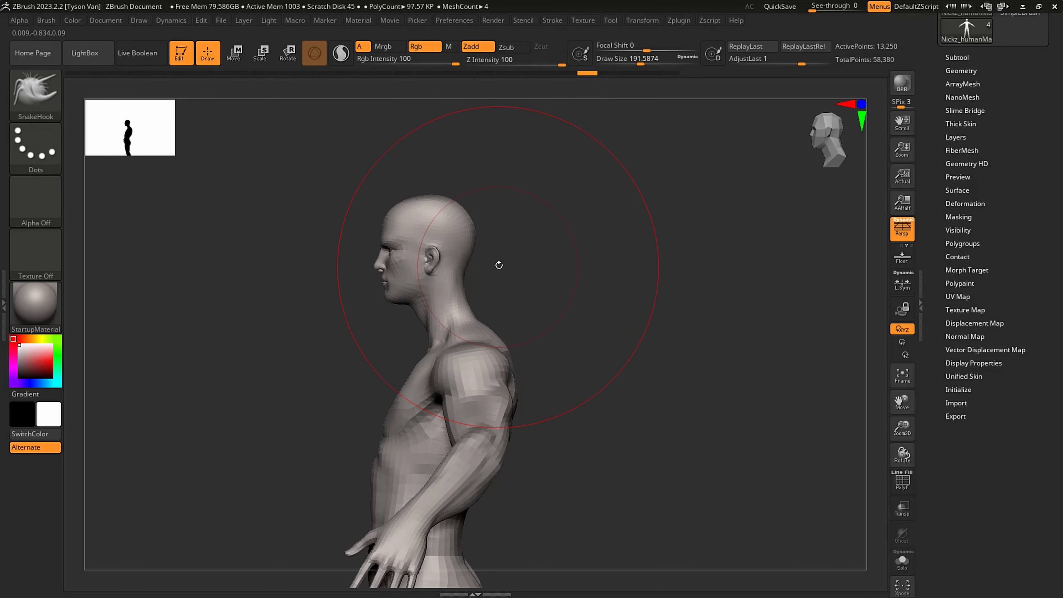
- Mask the head and upper neck with a rectangular mask in side view, and reselect the SnakeHook brush
{"action": "key", "text": "shift"}
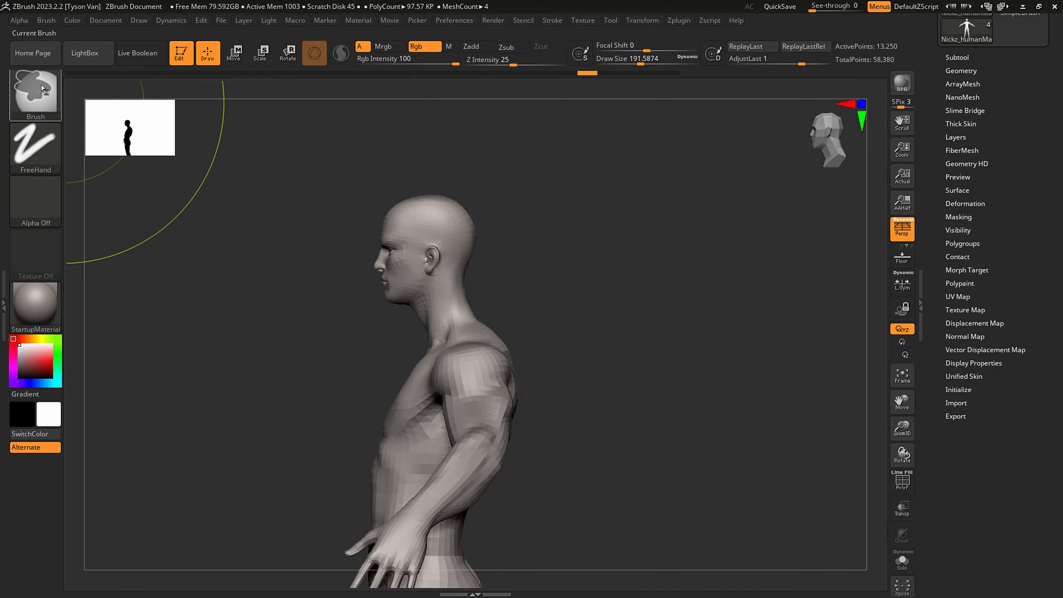
{"action": "key", "text": "ctrl"}
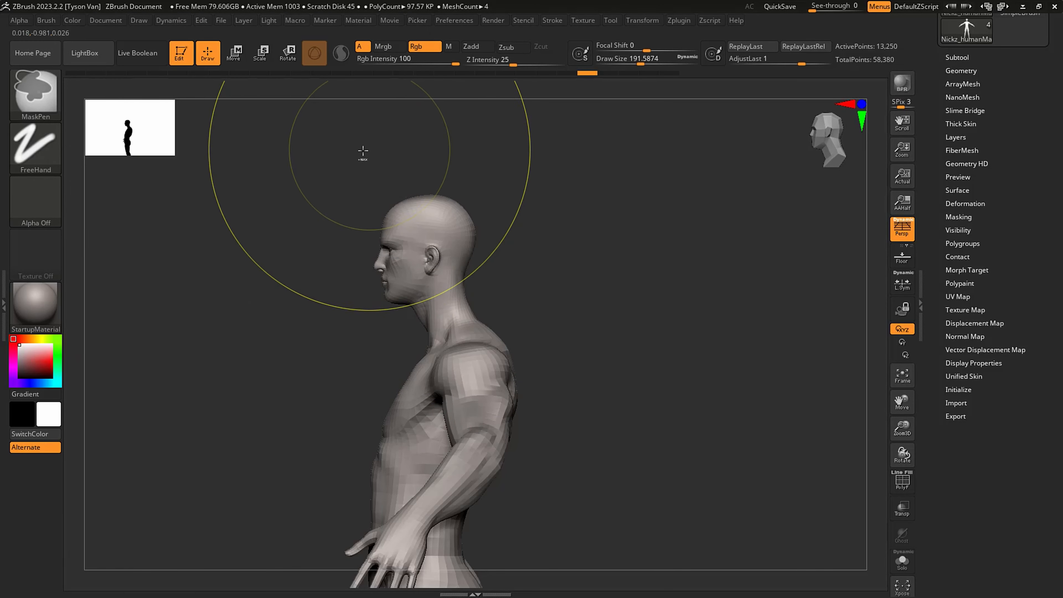
{"action": "left_click_drag", "start_coordinate": [322, 144], "coordinate": [561, 313], "text": "ctrl"}
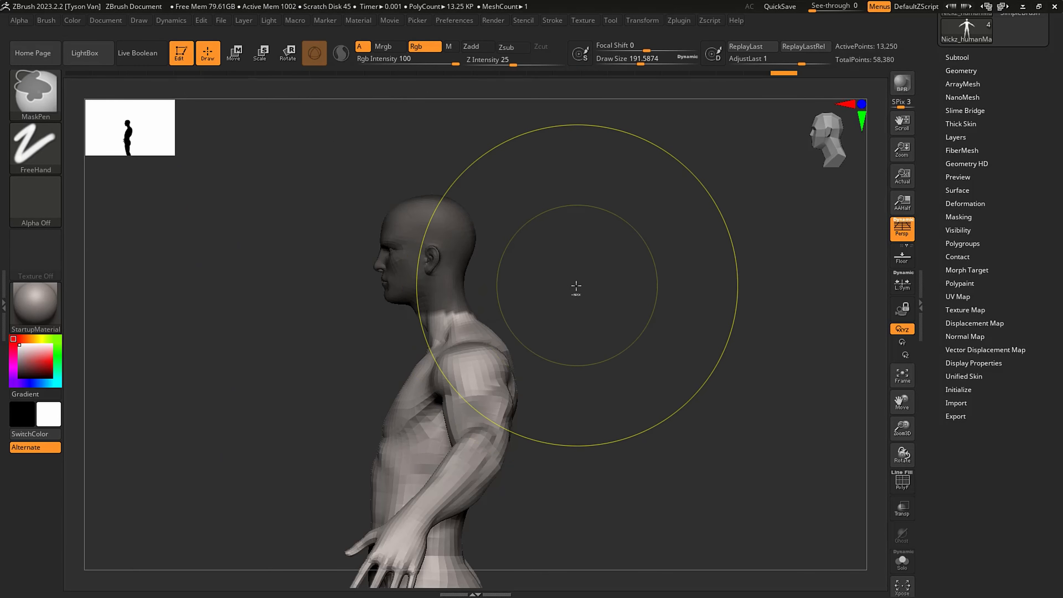
{"action": "key", "text": "b"}
{"action": "key", "text": "s"}
{"action": "key", "text": "h"}
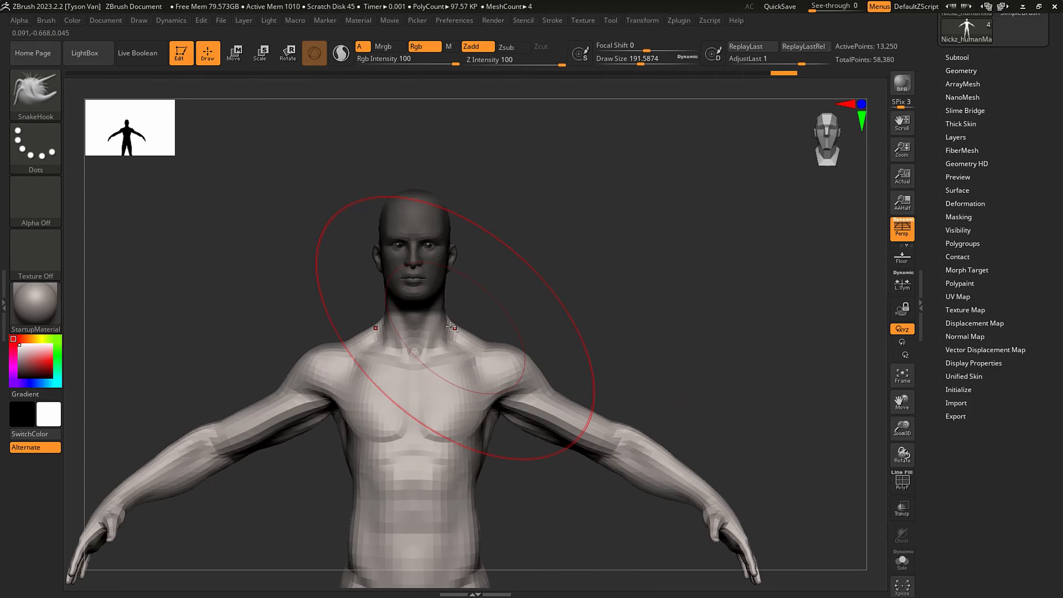
- Reduce the draw size to about 34.79 and try pulling the unmasked base of the neck with the SnakeHook brush
{"action": "right_click_drag", "start_coordinate": [439, 309], "coordinate": [412, 349], "text": "ctrl"}
{"action": "key", "text": "s"}
{"action": "left_click_drag", "start_coordinate": [477, 309], "coordinate": [454, 309]}
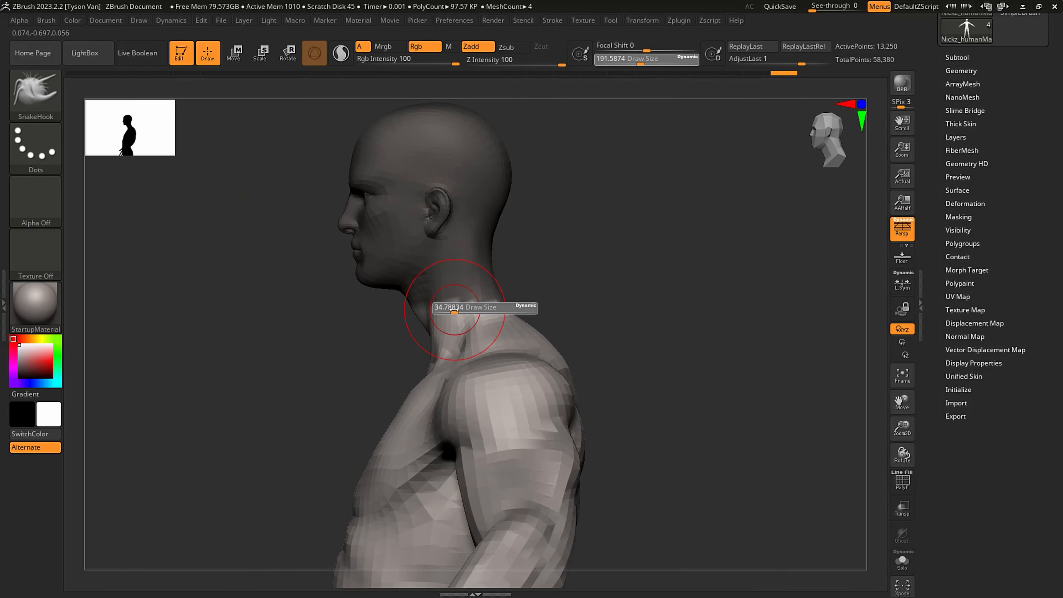
{"action": "mouse_move", "coordinate": [502, 313]}
{"action": "right_mouse_down"}
{"action": "mouse_move", "coordinate": [516, 311]}
{"action": "mouse_move", "coordinate": [508, 317]}
{"action": "right_mouse_up"}
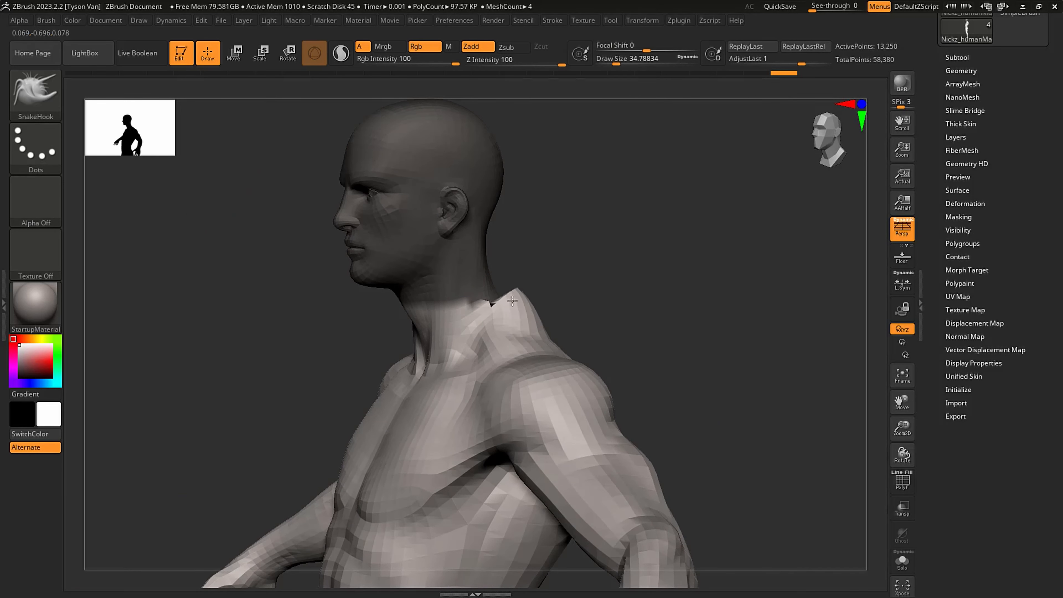
{"action": "right_click_drag", "start_coordinate": [466, 295], "coordinate": [443, 309]}
- Undo the SnakeHook changes to the base of the neck
{"action": "key", "text": "ctrl+z"}
{"action": "key", "text": "ctrl+z"}
{"action": "mouse_move", "coordinate": [546, 313]}
{"action": "right_mouse_down"}
{"action": "mouse_move", "coordinate": [505, 308]}
{"action": "mouse_move", "coordinate": [535, 306]}
{"action": "right_mouse_up"}
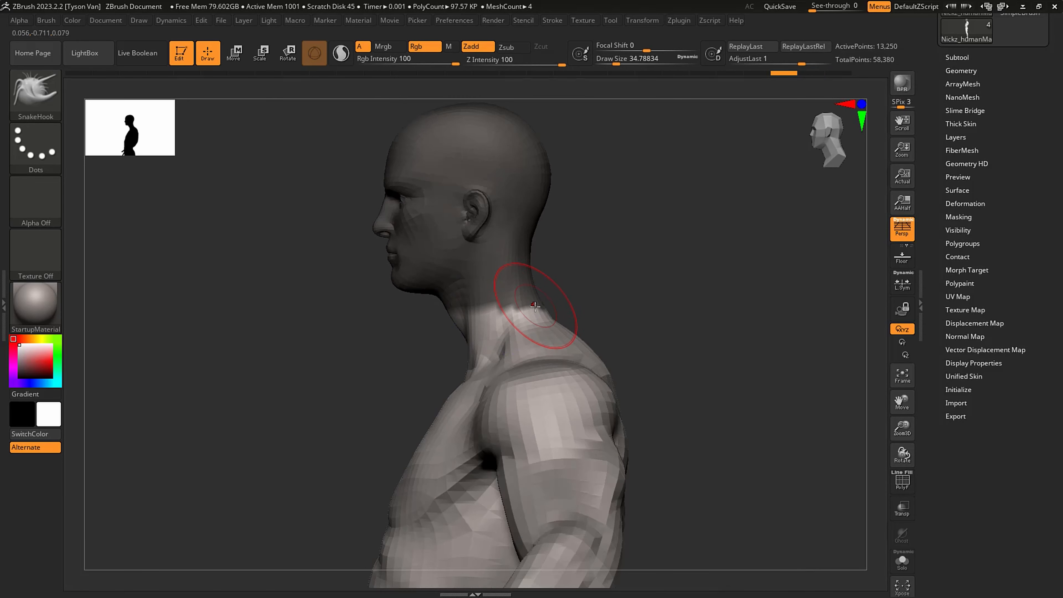
- Try softening the edge of the head mask by blurring it repeatedly on the model
{"action": "key", "text": "ctrl"}
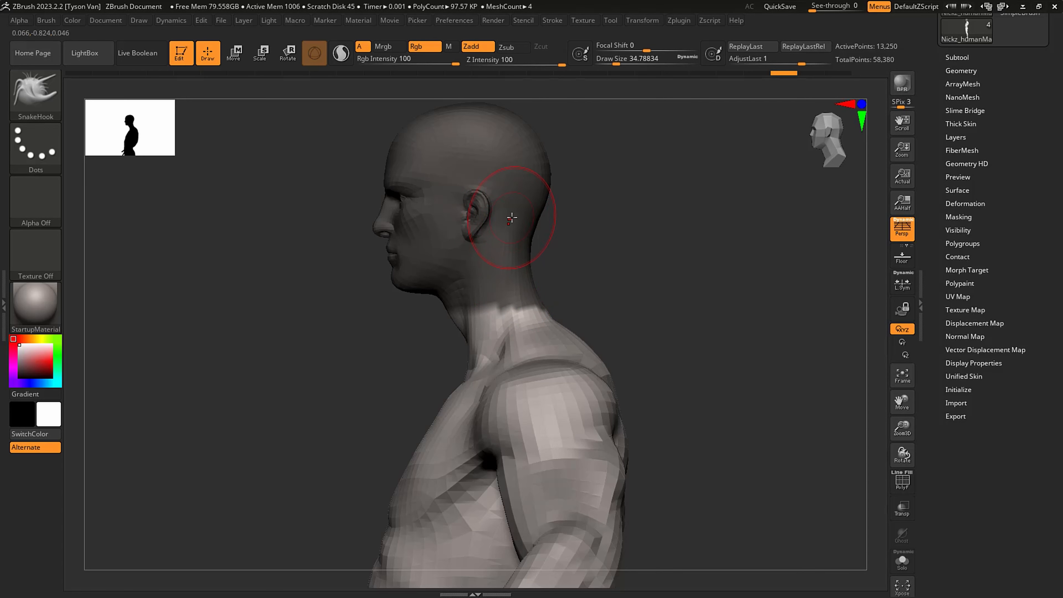
{"action": "right_click_drag", "start_coordinate": [502, 272], "coordinate": [454, 319], "text": "alt"}
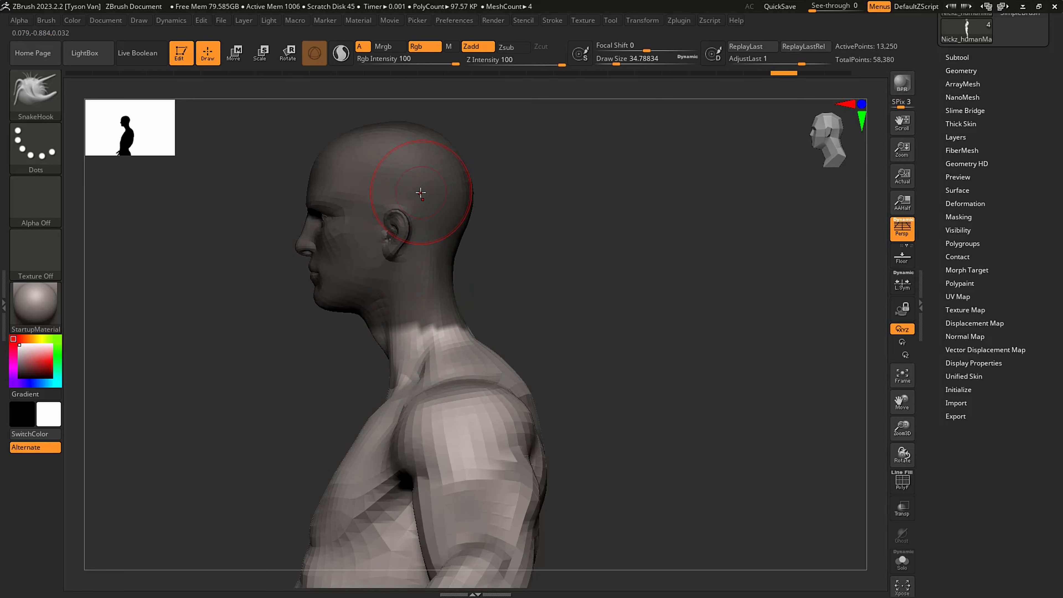
{"action": "key", "text": "ctrl"}
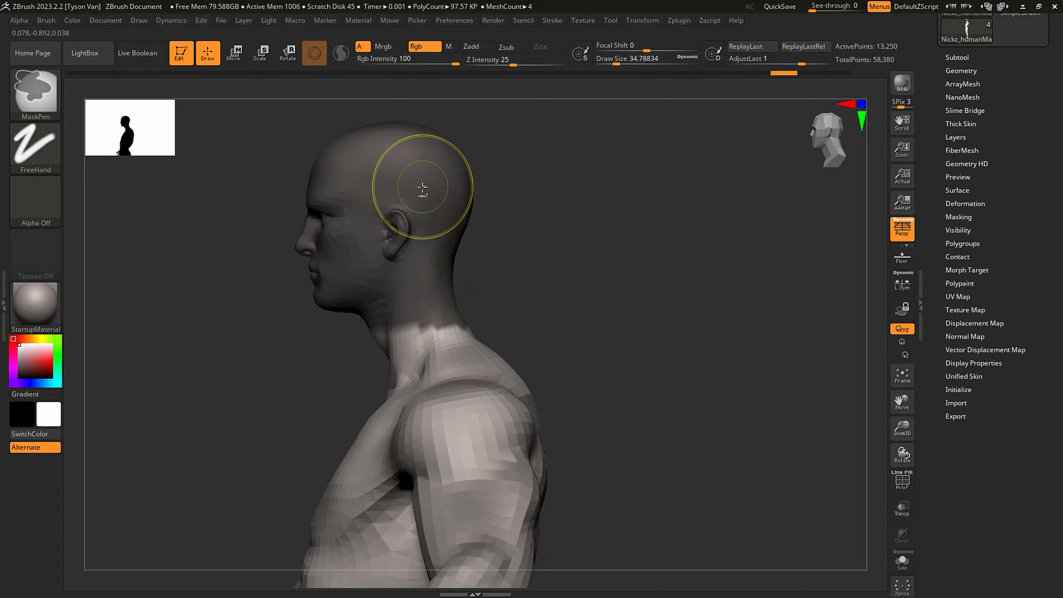
{"action": "left_click", "coordinate": [422, 187], "text": "ctrl"}
{"action": "left_click", "coordinate": [423, 188], "text": "ctrl"}
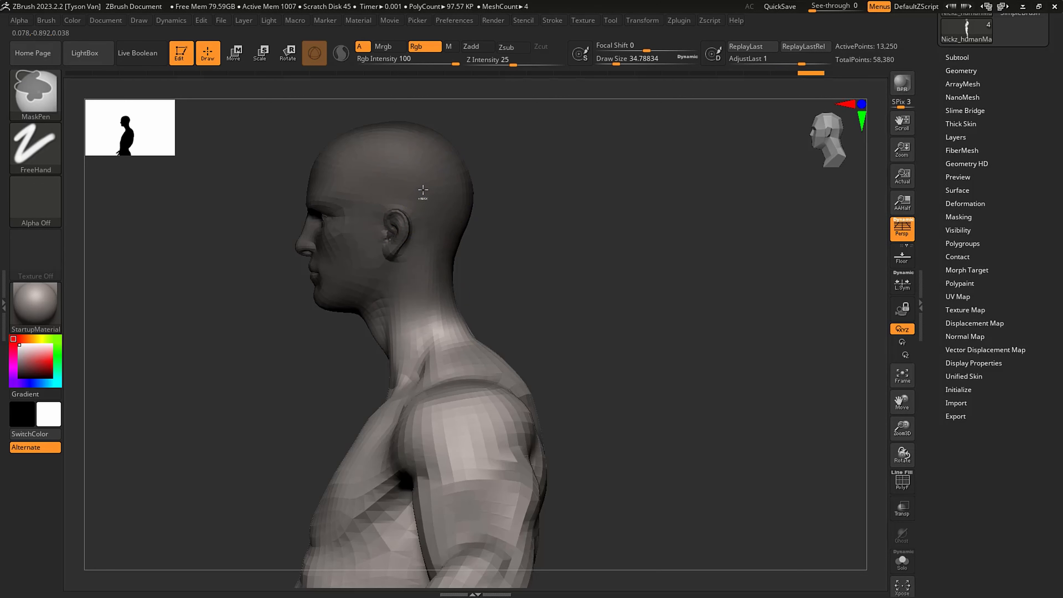
{"action": "left_click", "coordinate": [423, 190], "text": "ctrl"}
{"action": "left_click", "coordinate": [424, 187], "text": "ctrl"}
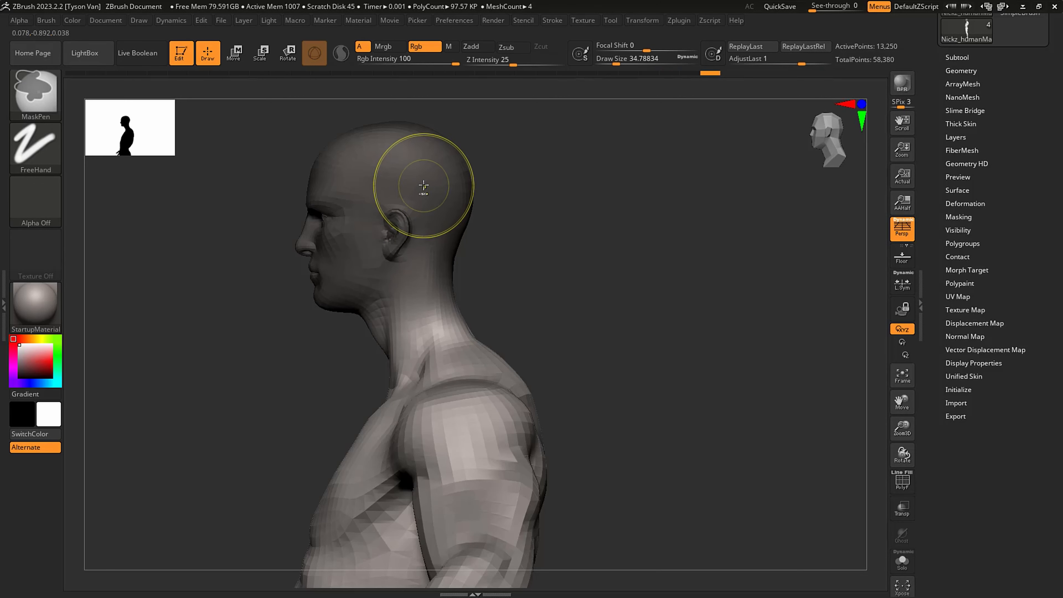
- Undo the repeated mask blurring and soften the neck's mask edge with the BlurMask option instead
{"action": "key", "text": "ctrl+z"}
{"action": "key", "text": "ctrl+z"}
{"action": "key", "text": "ctrl+z"}
{"action": "key", "text": "ctrl+z"}
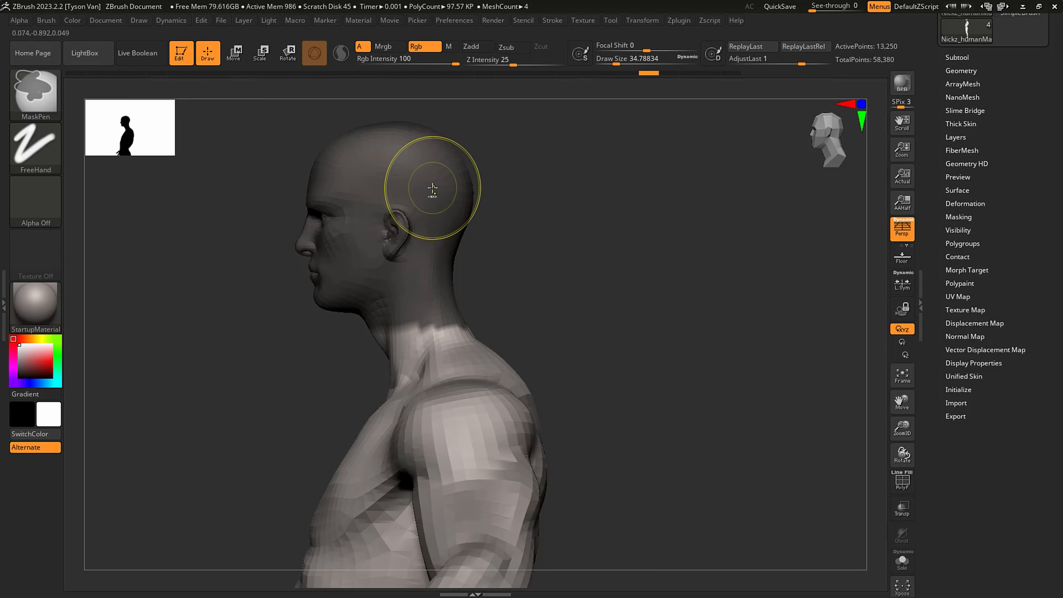
{"action": "key", "text": "ctrl+z"}
{"action": "left_click", "coordinate": [963, 219]}
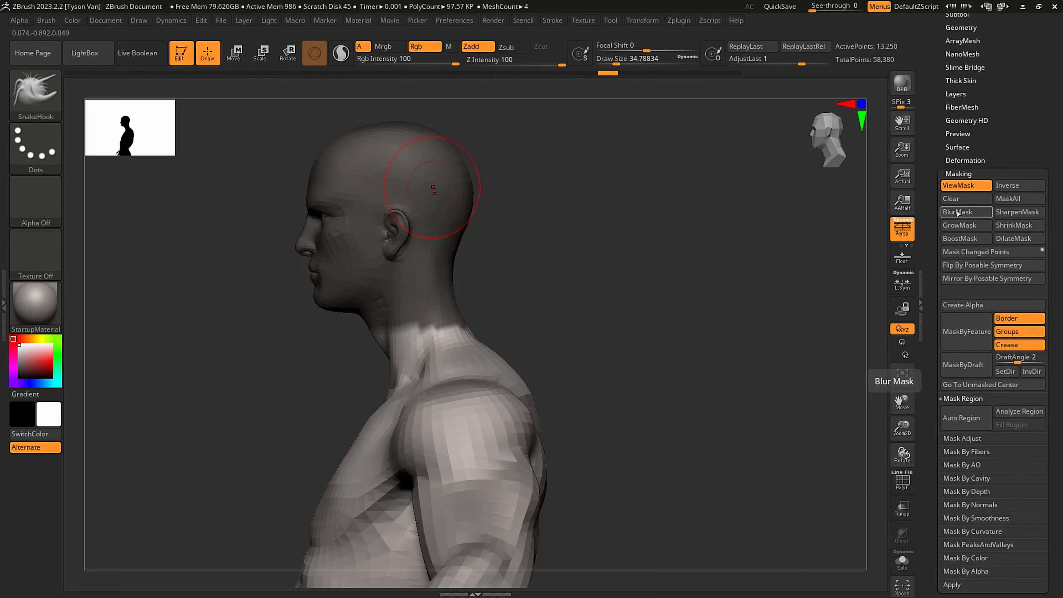
{"action": "left_click", "coordinate": [961, 212]}
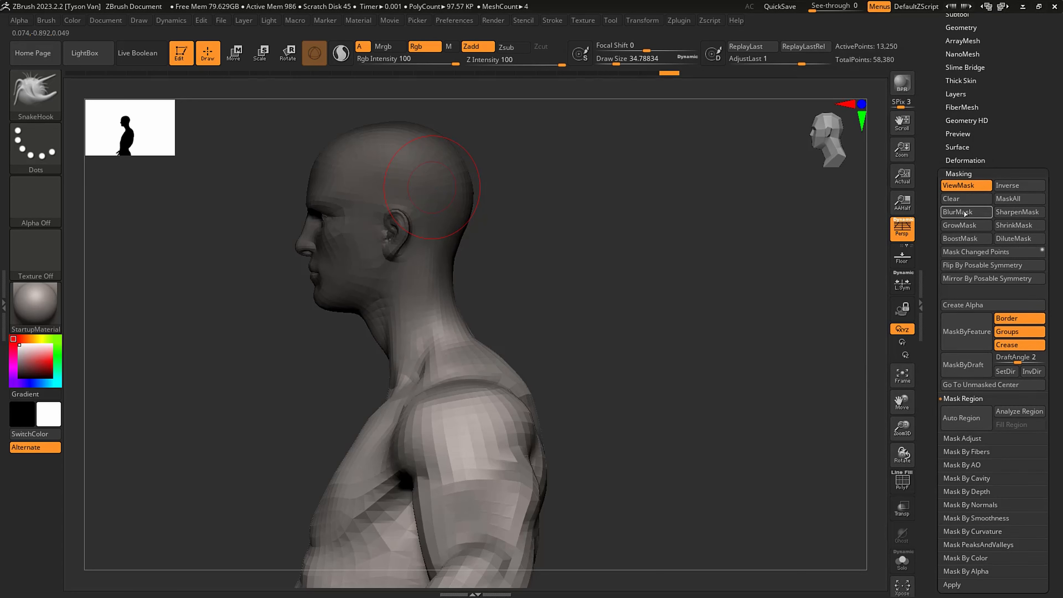
- Enlarge the draw size to about 86.82, try reshaping the unmasked body near the blurred mask, and undo it
{"action": "left_click_drag", "start_coordinate": [472, 279], "coordinate": [528, 276]}
{"action": "key", "text": "s"}
{"action": "mouse_move", "coordinate": [421, 353]}
{"action": "left_mouse_down"}
{"action": "mouse_move", "coordinate": [447, 355]}
{"action": "mouse_move", "coordinate": [449, 302]}
{"action": "left_mouse_up"}
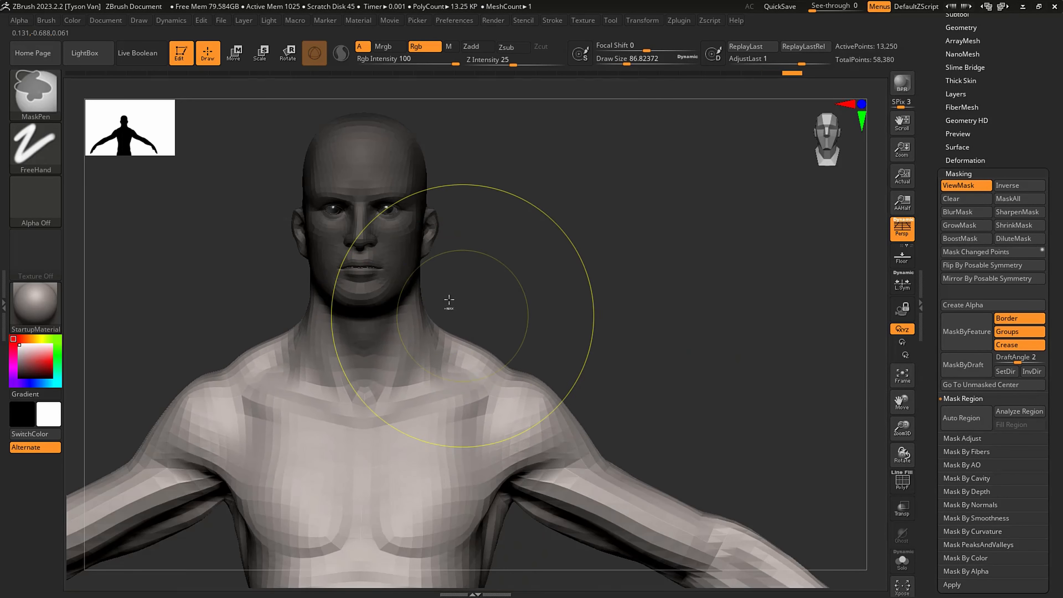
{"action": "key", "text": "ctrl+z"}
- Invert the mask to protect the body instead of the head, and reduce the draw size to about 30.7
{"action": "left_click_drag", "start_coordinate": [530, 380], "coordinate": [527, 290], "text": "shift"}
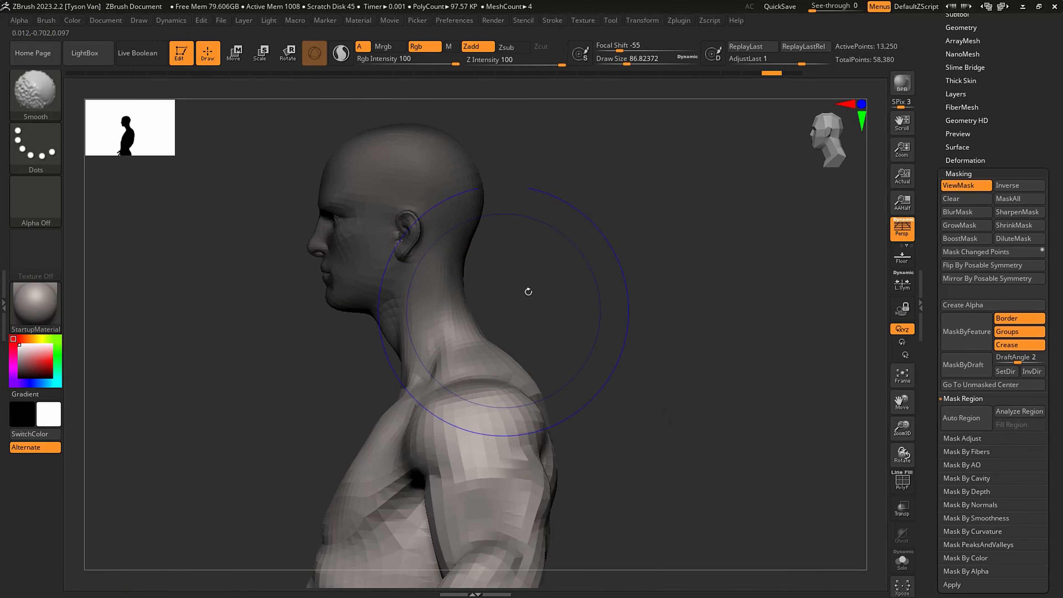
{"action": "key", "text": "ctrl"}
{"action": "left_click", "coordinate": [603, 240], "text": "ctrl"}
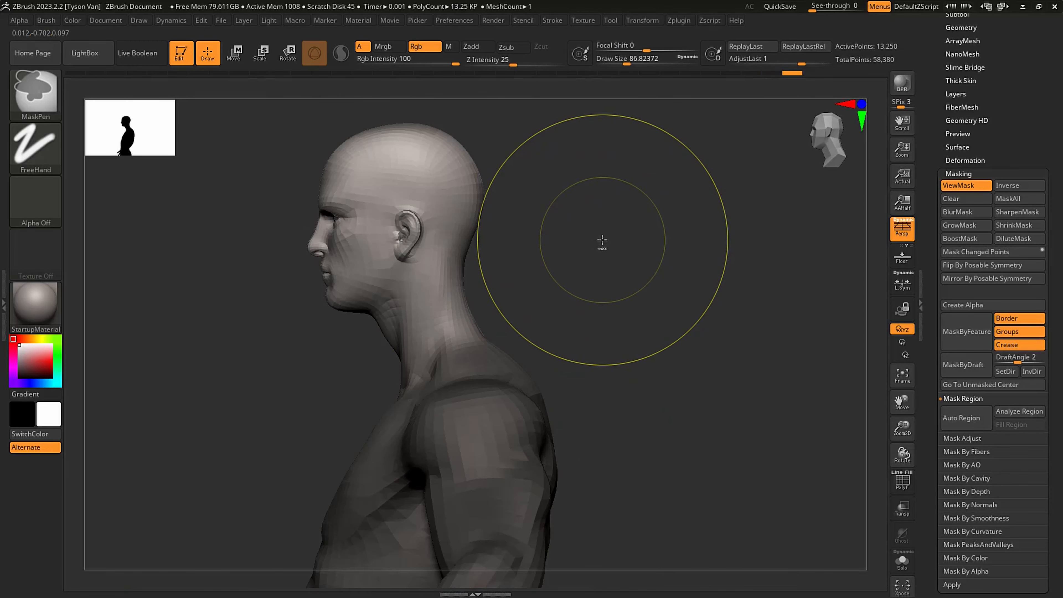
{"action": "key", "text": "s"}
{"action": "left_click_drag", "start_coordinate": [524, 279], "coordinate": [512, 280]}
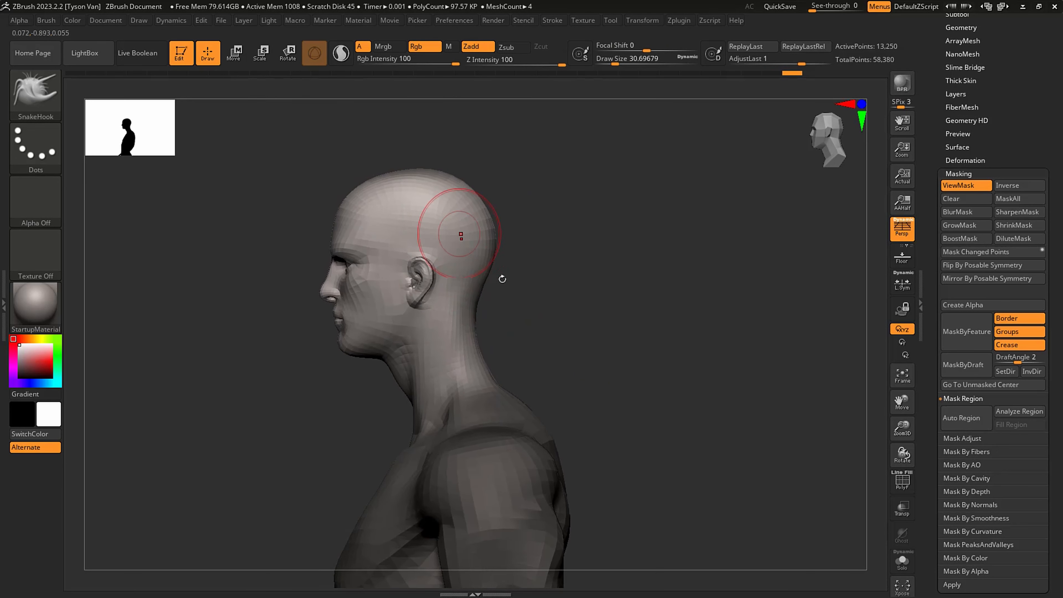
- Activate the Scale gizmo on the full figure and centre it on the unmasked part of the mesh
{"action": "left_click_drag", "start_coordinate": [501, 368], "coordinate": [423, 293], "text": "alt"}
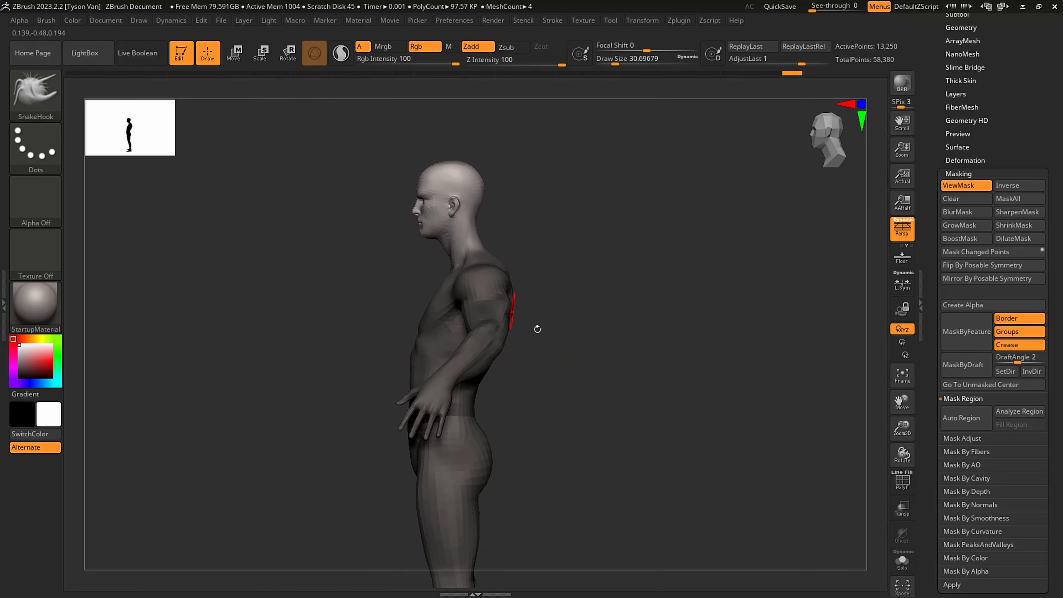
{"action": "mouse_move", "coordinate": [536, 328]}
{"action": "left_mouse_down", "text": "alt"}
{"action": "mouse_move", "coordinate": [499, 347]}
{"action": "mouse_move", "coordinate": [532, 351]}
{"action": "mouse_move", "coordinate": [505, 352]}
{"action": "mouse_move", "coordinate": [504, 312]}
{"action": "left_mouse_up", "text": "alt"}
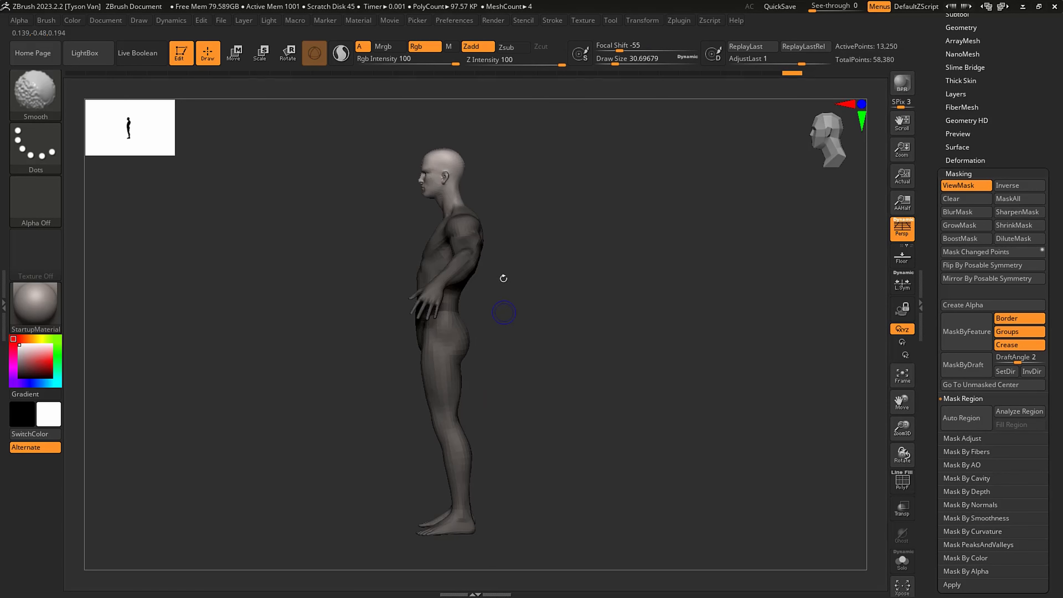
{"action": "left_click", "coordinate": [261, 56]}
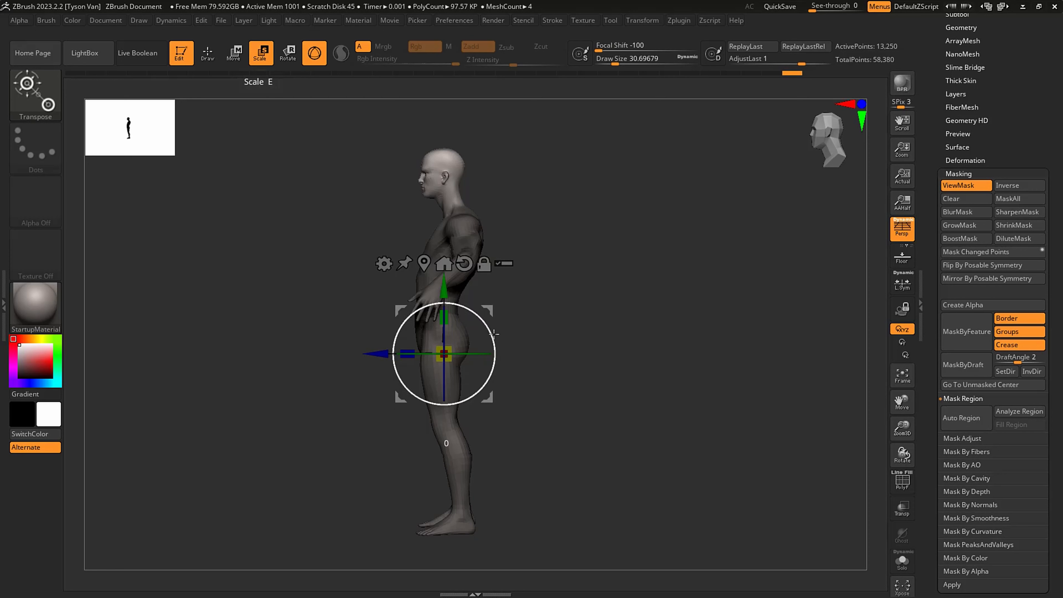
{"action": "right_click_drag", "start_coordinate": [450, 334], "coordinate": [432, 401], "text": "alt"}
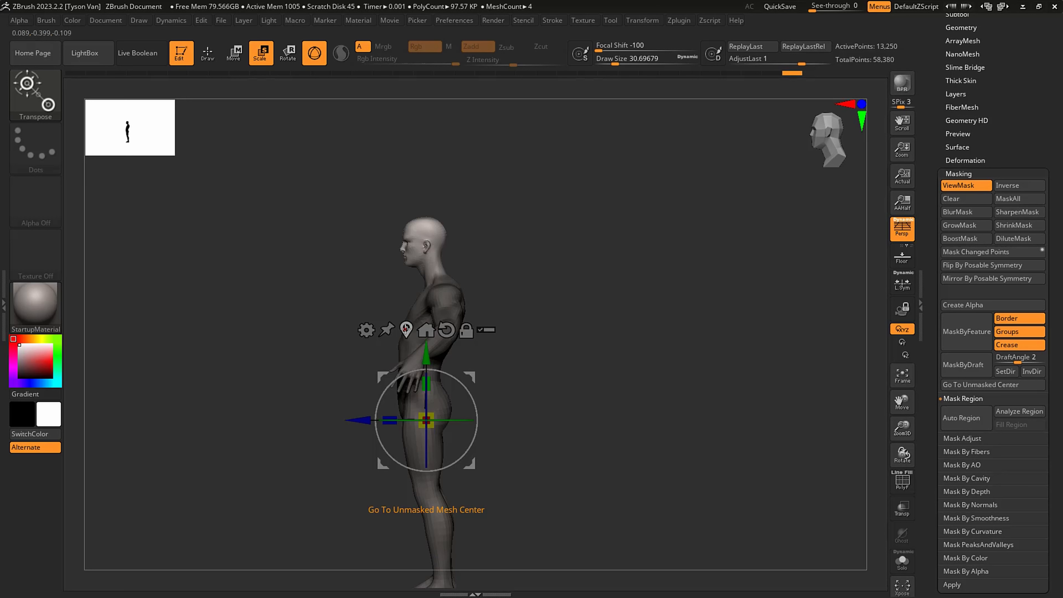
{"action": "left_click", "coordinate": [405, 328]}
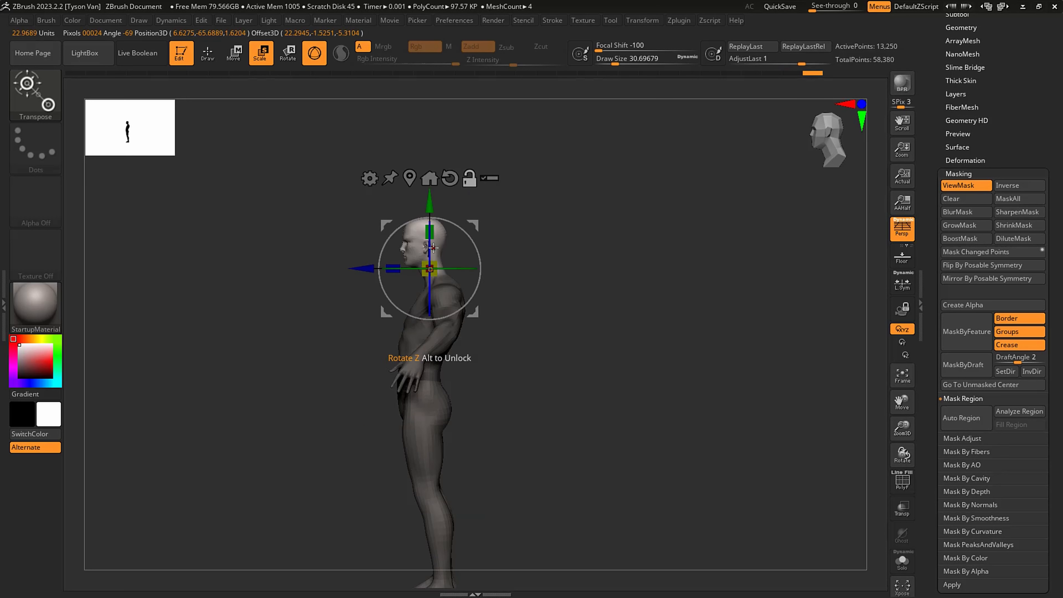
- Try scaling only the head mesh with the gizmo and inspect the face and profile in draw mode
{"action": "right_click_drag", "start_coordinate": [434, 247], "coordinate": [420, 477], "text": "alt"}
{"action": "right_click_drag", "start_coordinate": [421, 406], "coordinate": [408, 458], "text": "alt"}
{"action": "mouse_move", "coordinate": [408, 362]}
{"action": "right_mouse_down"}
{"action": "mouse_move", "coordinate": [475, 363]}
{"action": "mouse_move", "coordinate": [425, 359]}
{"action": "right_mouse_up"}
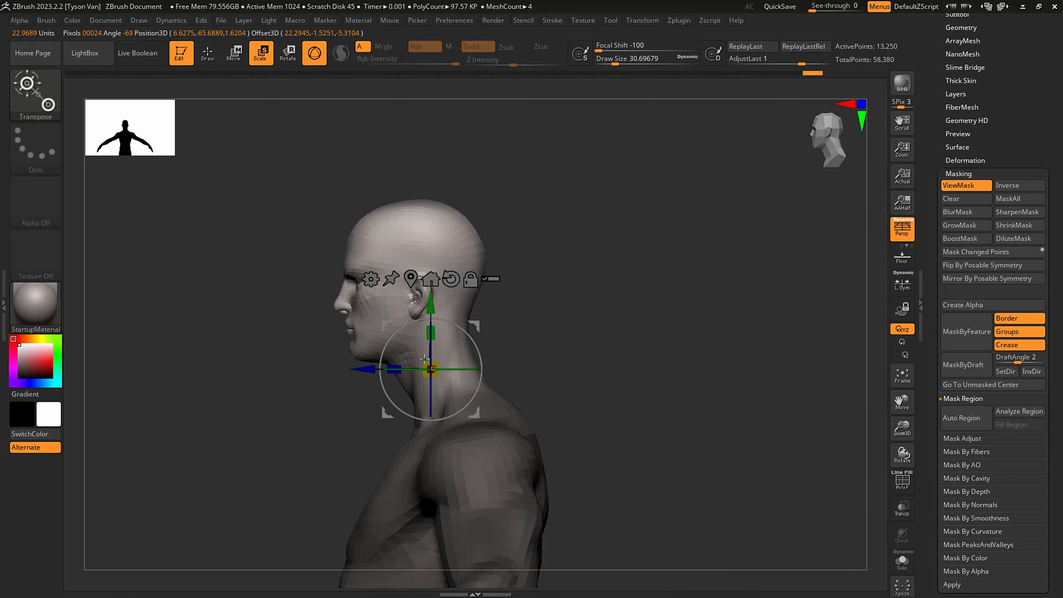
{"action": "left_click_drag", "start_coordinate": [438, 361], "coordinate": [476, 344]}
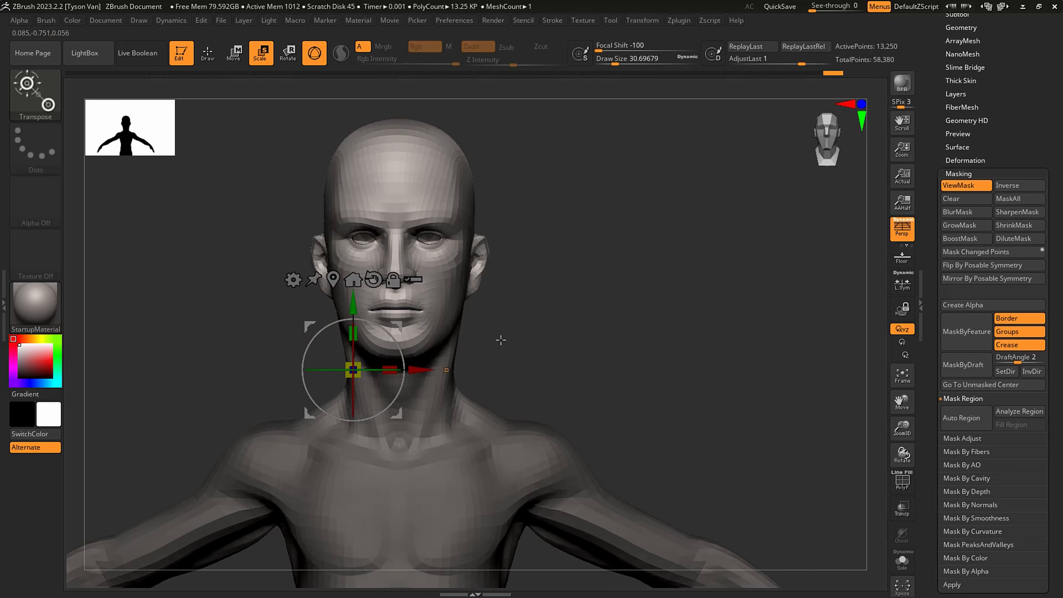
{"action": "key", "text": "q"}
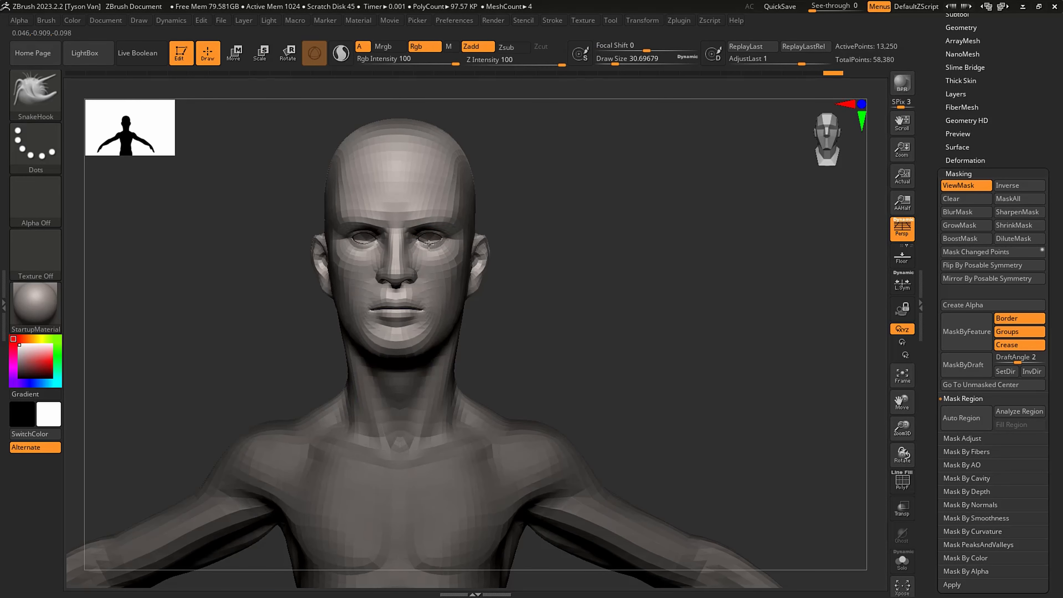
{"action": "mouse_move", "coordinate": [430, 236]}
{"action": "right_mouse_down", "text": "ctrl"}
{"action": "mouse_move", "coordinate": [423, 245]}
{"action": "mouse_move", "coordinate": [505, 330]}
{"action": "mouse_move", "coordinate": [468, 344]}
{"action": "mouse_move", "coordinate": [468, 335]}
{"action": "mouse_move", "coordinate": [524, 359]}
{"action": "mouse_move", "coordinate": [455, 300]}
{"action": "right_mouse_up", "text": "ctrl"}
{"action": "right_click_drag", "start_coordinate": [536, 327], "coordinate": [536, 316], "text": "ctrl"}
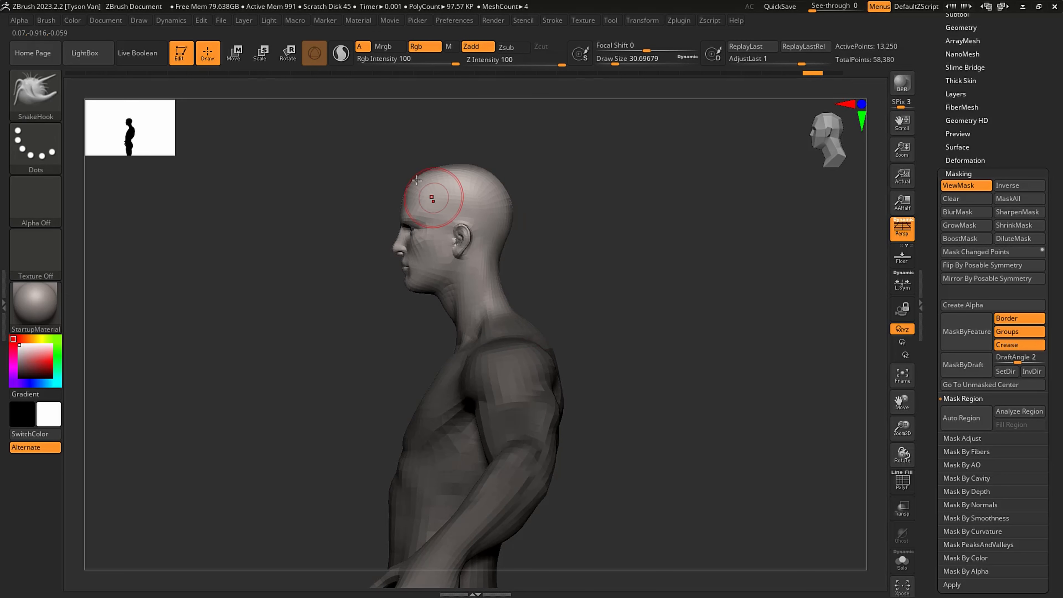
- Reactivate the Scale gizmo, enable Transpose All Selected Subtools, and show the subtool list
{"action": "left_click", "coordinate": [260, 52]}
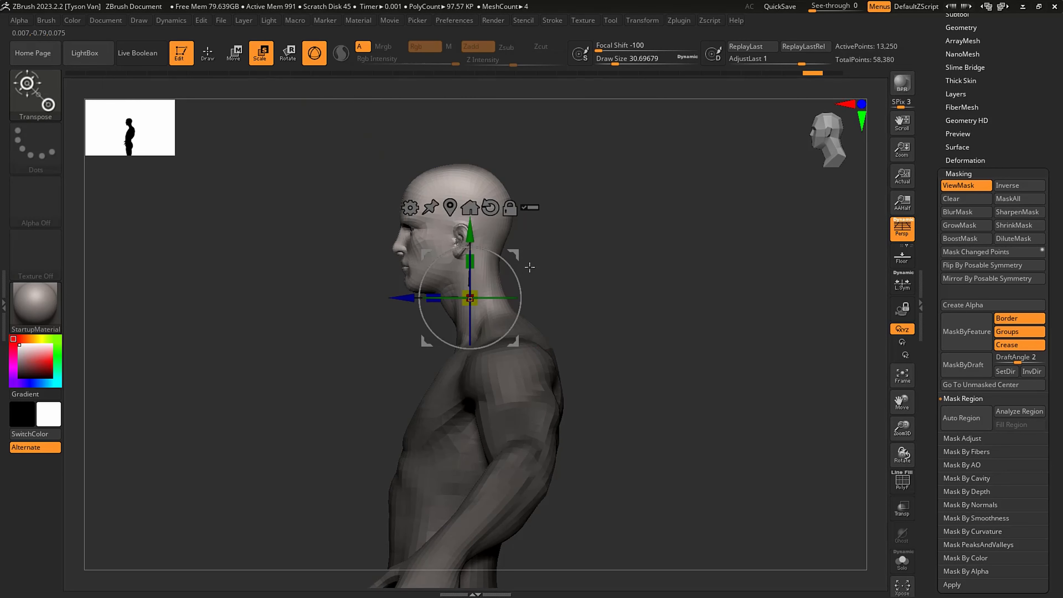
{"action": "key", "text": "q"}
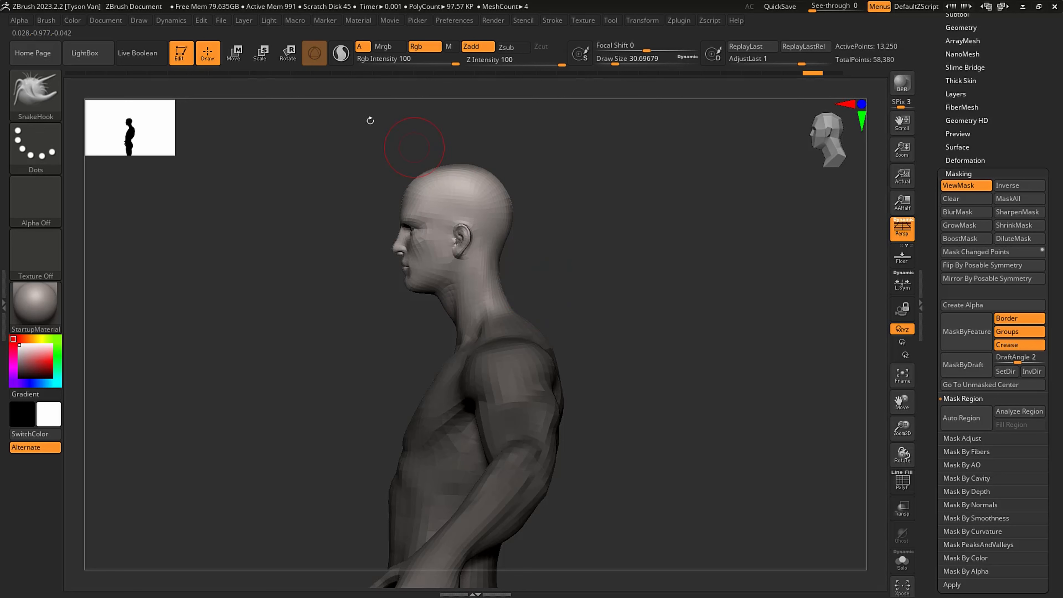
{"action": "key", "text": "e"}
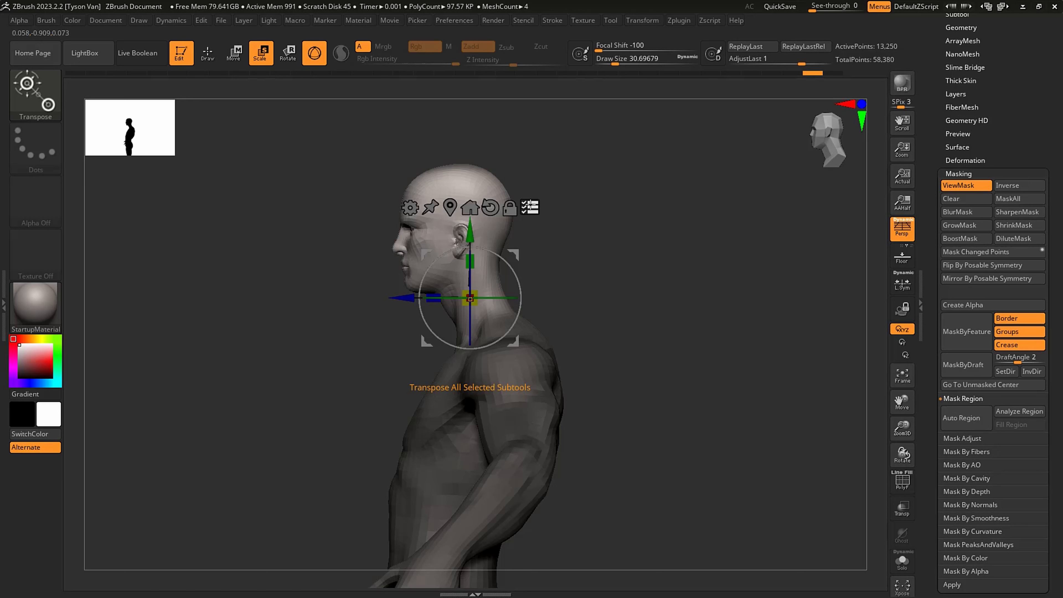
{"action": "left_click_drag", "start_coordinate": [996, 64], "coordinate": [997, 128]}
{"action": "left_click", "coordinate": [956, 74]}
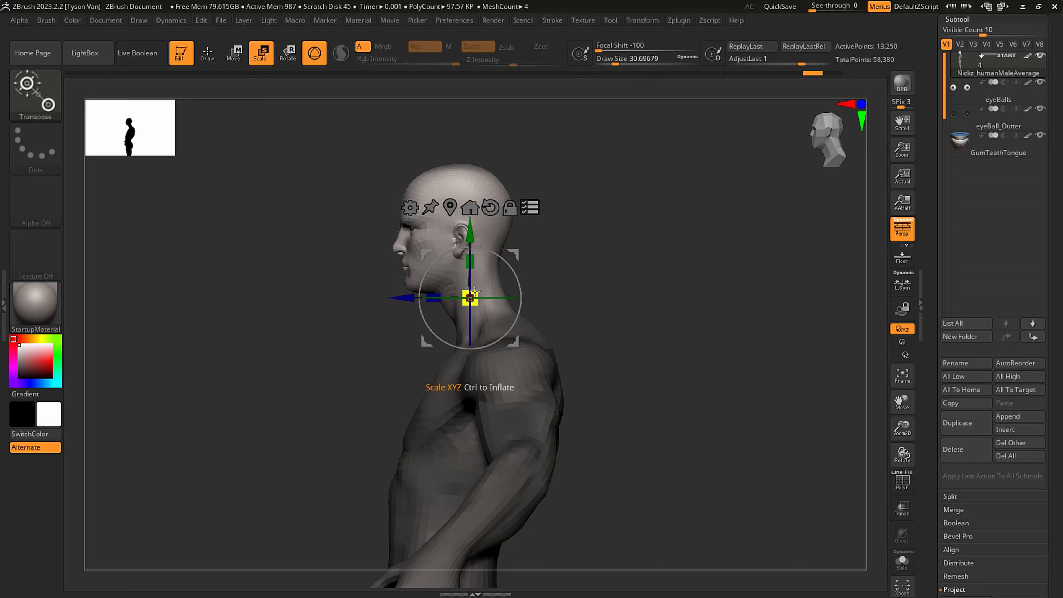
- Scale the head uniformly together with the eye and teeth subtools, and check the eyes with SnakeHook reselected
{"action": "left_click_drag", "start_coordinate": [475, 290], "coordinate": [491, 274]}
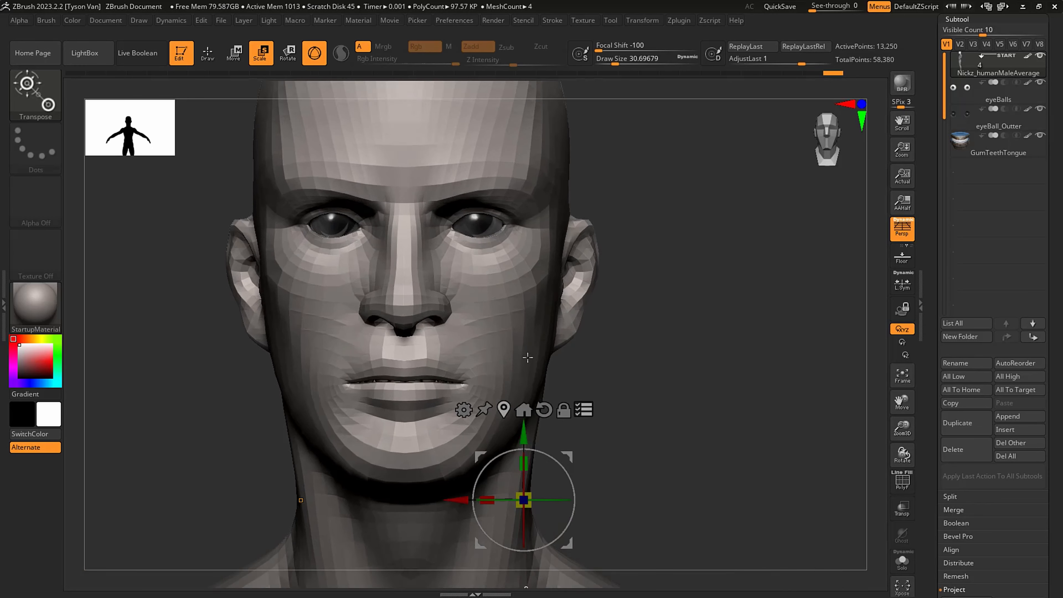
{"action": "key", "text": "b"}
{"action": "key", "text": "s"}
{"action": "key", "text": "h"}
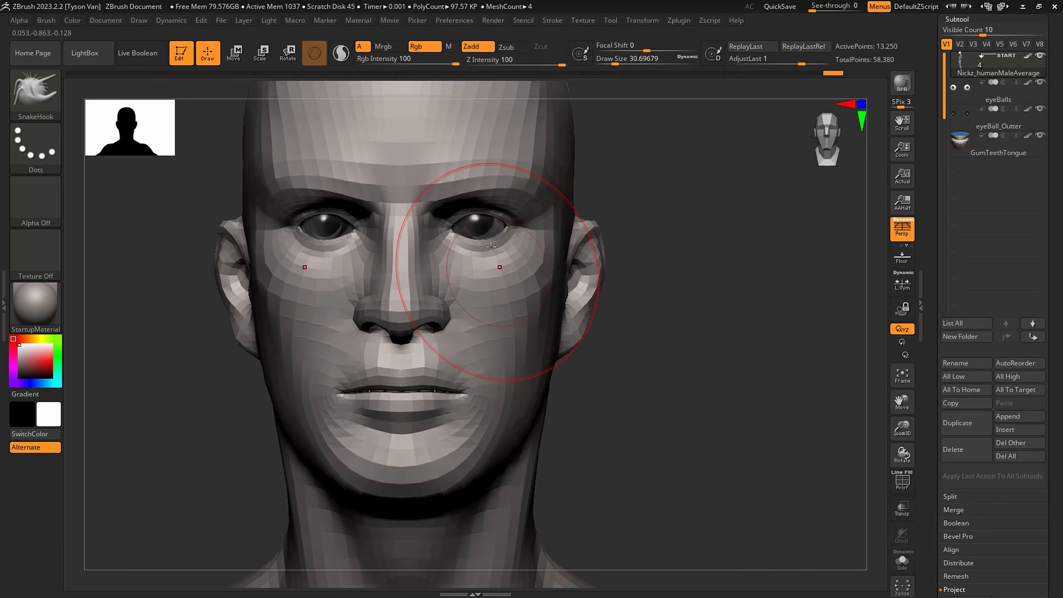
{"action": "mouse_move", "coordinate": [476, 231]}
{"action": "right_mouse_down"}
{"action": "mouse_move", "coordinate": [435, 232]}
{"action": "mouse_move", "coordinate": [503, 224]}
{"action": "mouse_move", "coordinate": [560, 303]}
{"action": "mouse_move", "coordinate": [566, 293]}
{"action": "mouse_move", "coordinate": [605, 366]}
{"action": "mouse_move", "coordinate": [536, 262]}
{"action": "right_mouse_up"}
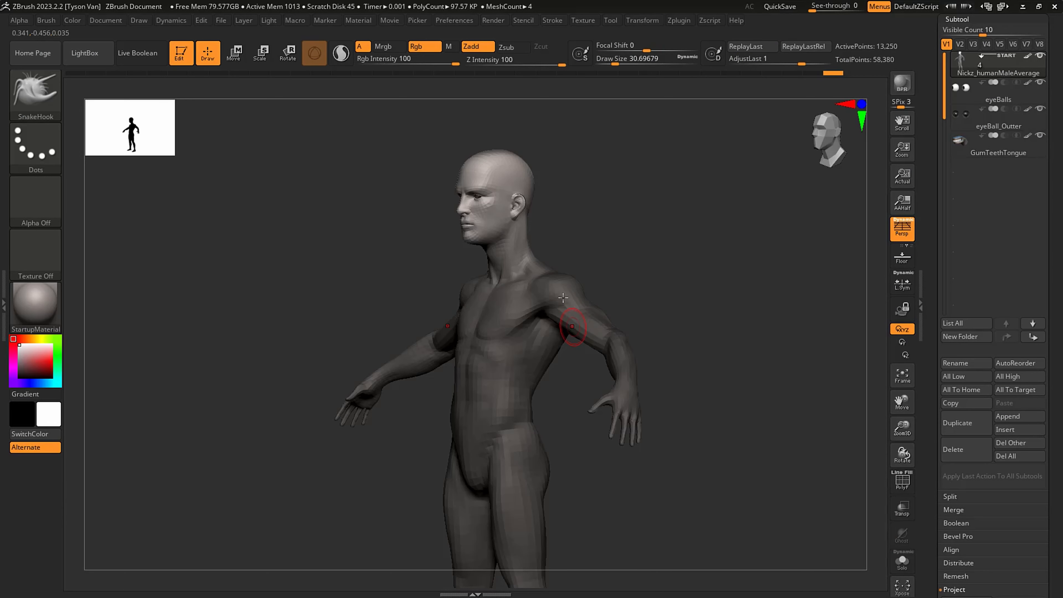
- Adjust the uniform scale of the head and its subtools again with the Scale gizmo
{"action": "left_click", "coordinate": [261, 59]}
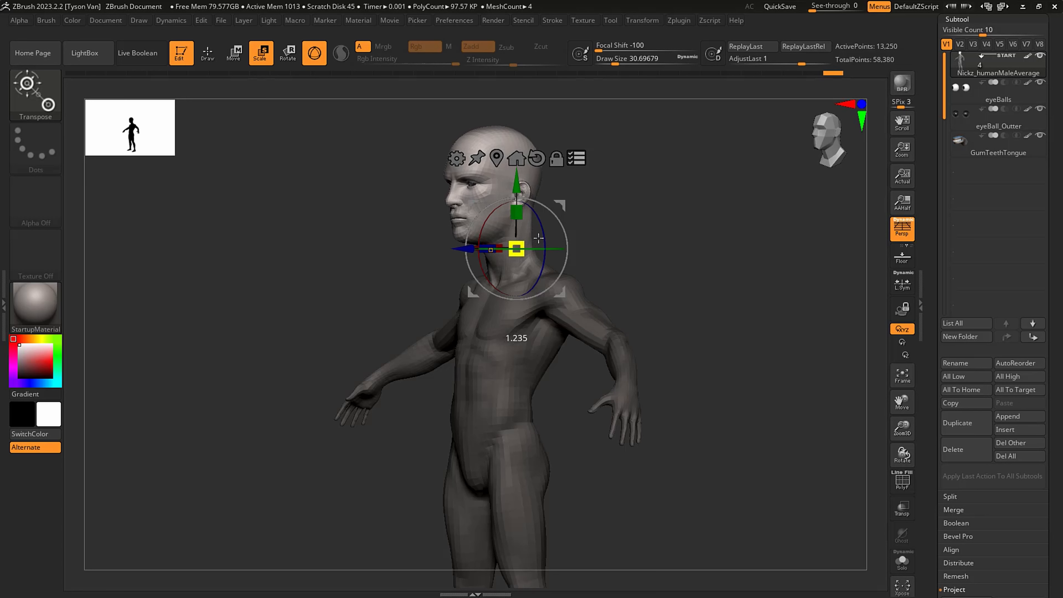
{"action": "right_click_drag", "start_coordinate": [533, 233], "coordinate": [555, 228], "text": "shift"}
{"action": "left_click_drag", "start_coordinate": [524, 248], "coordinate": [535, 238]}
- Return to draw mode and clear the mask to view the whole figure from the front
{"action": "key", "text": "q"}
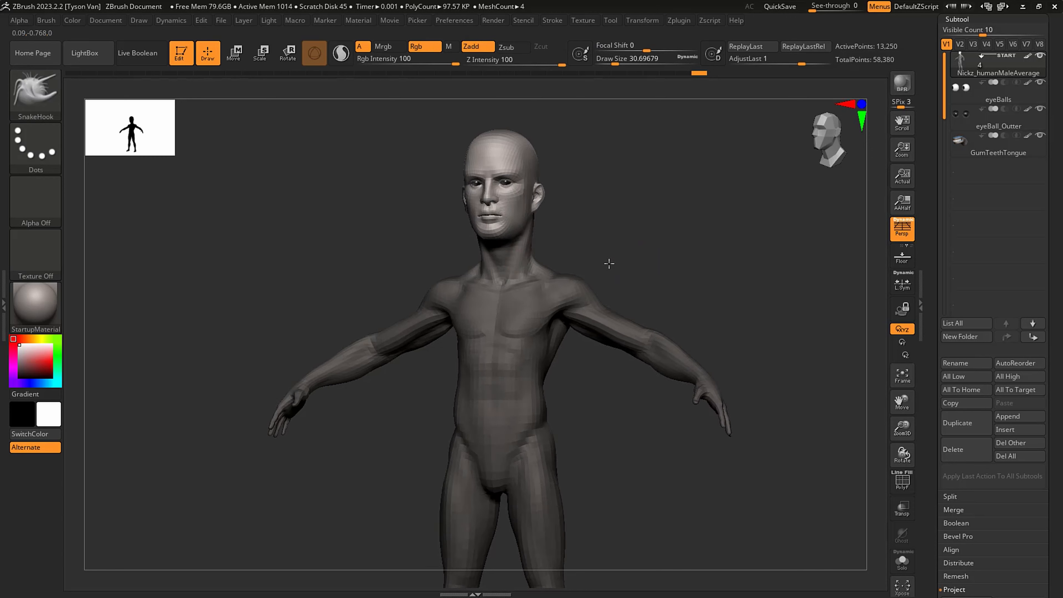
{"action": "left_click_drag", "start_coordinate": [637, 270], "coordinate": [660, 248], "text": "ctrl"}
{"action": "mouse_move", "coordinate": [645, 252]}
{"action": "right_mouse_down", "text": "ctrl"}
{"action": "mouse_move", "coordinate": [598, 254]}
{"action": "mouse_move", "coordinate": [572, 223]}
{"action": "right_mouse_up", "text": "ctrl"}
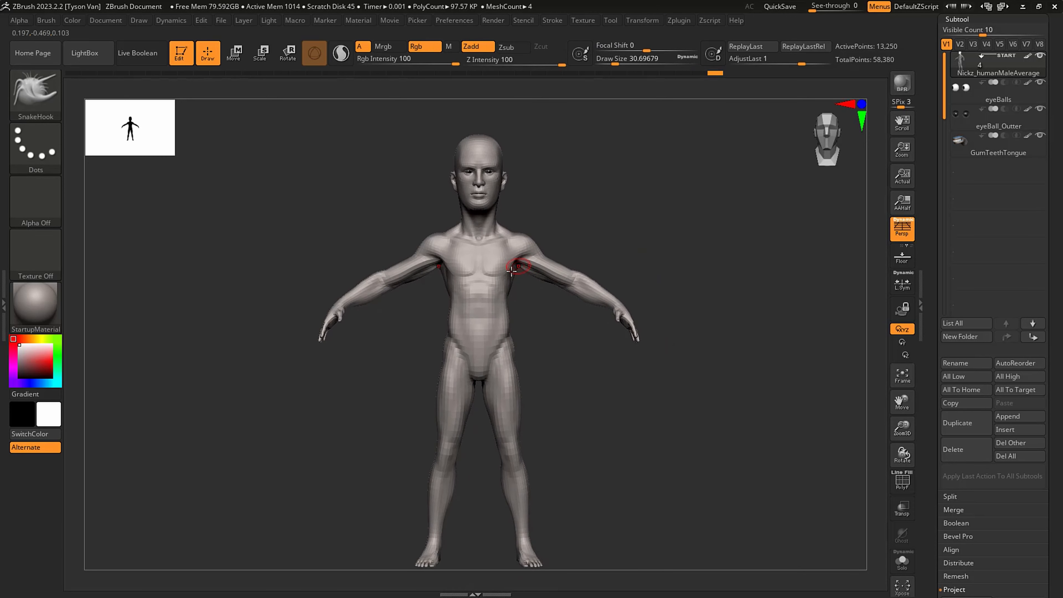
- Undo the mask clearing and reactivate the Scale gizmo on the head
{"action": "right_click_drag", "start_coordinate": [522, 266], "coordinate": [472, 271]}
{"action": "key", "text": "ctrl+z"}
{"action": "left_click", "coordinate": [262, 55]}
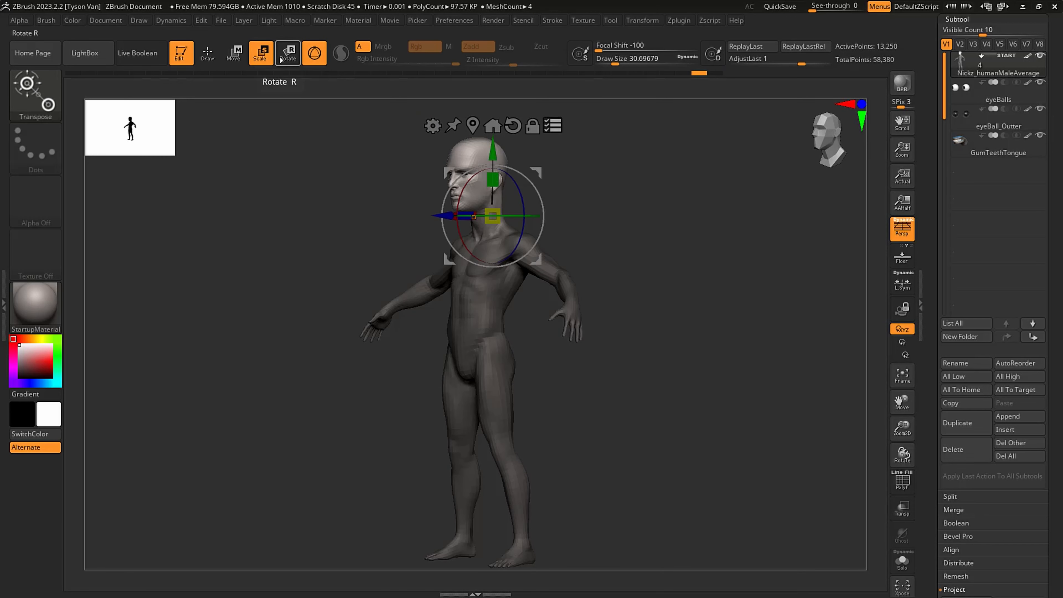
- Fine-tune the head scale, clear the body mask, and return to draw mode with the face framed from the front
{"action": "left_click_drag", "start_coordinate": [495, 211], "coordinate": [493, 213]}
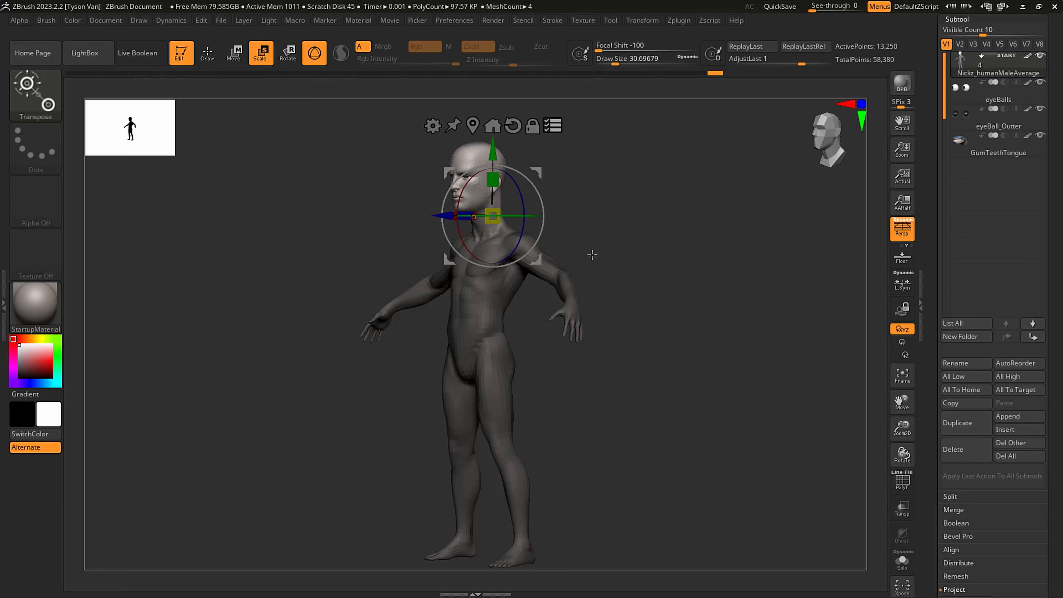
{"action": "right_click_drag", "start_coordinate": [591, 254], "coordinate": [591, 249], "text": "shift"}
{"action": "left_click_drag", "start_coordinate": [591, 249], "coordinate": [589, 247], "text": "ctrl"}
{"action": "mouse_move", "coordinate": [589, 247]}
{"action": "right_mouse_down", "text": "ctrl"}
{"action": "mouse_move", "coordinate": [565, 265]}
{"action": "mouse_move", "coordinate": [486, 241]}
{"action": "mouse_move", "coordinate": [510, 238]}
{"action": "mouse_move", "coordinate": [505, 380]}
{"action": "right_mouse_up", "text": "ctrl"}
{"action": "key", "text": "q"}
{"action": "mouse_move", "coordinate": [498, 309]}
{"action": "right_mouse_down"}
{"action": "mouse_move", "coordinate": [463, 306]}
{"action": "mouse_move", "coordinate": [497, 301]}
{"action": "mouse_move", "coordinate": [486, 312]}
{"action": "mouse_move", "coordinate": [496, 328]}
{"action": "mouse_move", "coordinate": [541, 304]}
{"action": "mouse_move", "coordinate": [500, 318]}
{"action": "right_mouse_up"}
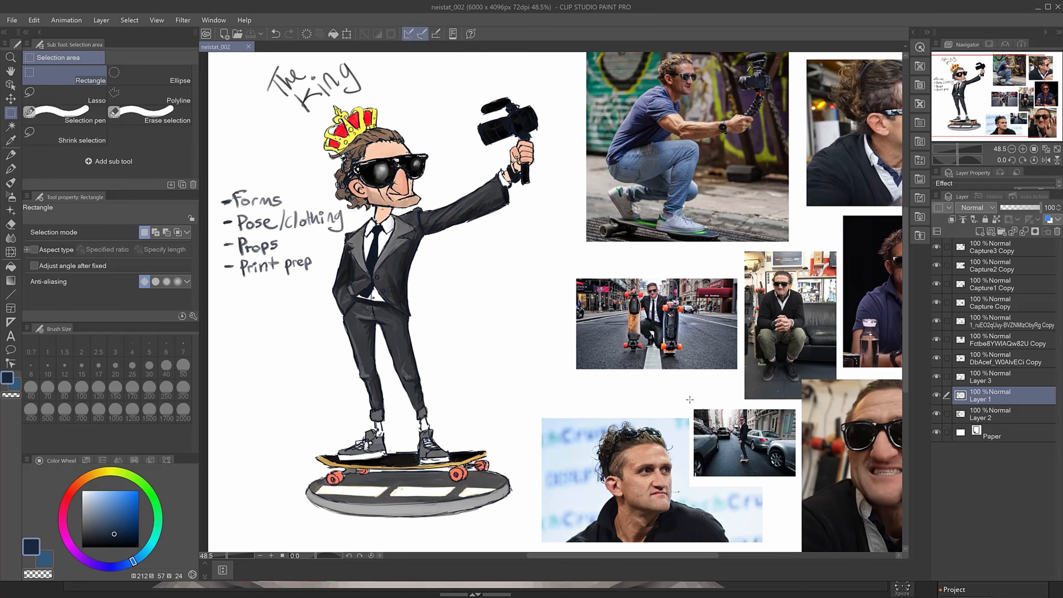
- Switch to Clip Studio Paint and examine the reference photos and the caricature sketch's face, sunglasses and crown
{"action": "left_click_drag", "start_coordinate": [644, 390], "coordinate": [325, 325]}
{"action": "left_click_drag", "start_coordinate": [383, 435], "coordinate": [433, 432]}
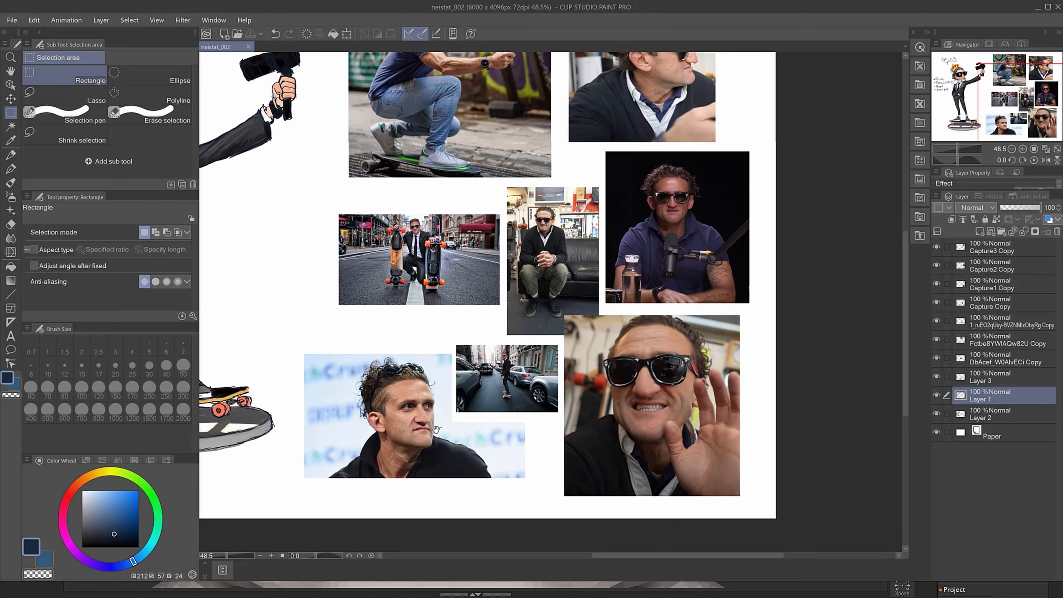
{"action": "left_click_drag", "start_coordinate": [437, 375], "coordinate": [430, 516]}
{"action": "left_click_drag", "start_coordinate": [399, 446], "coordinate": [428, 441]}
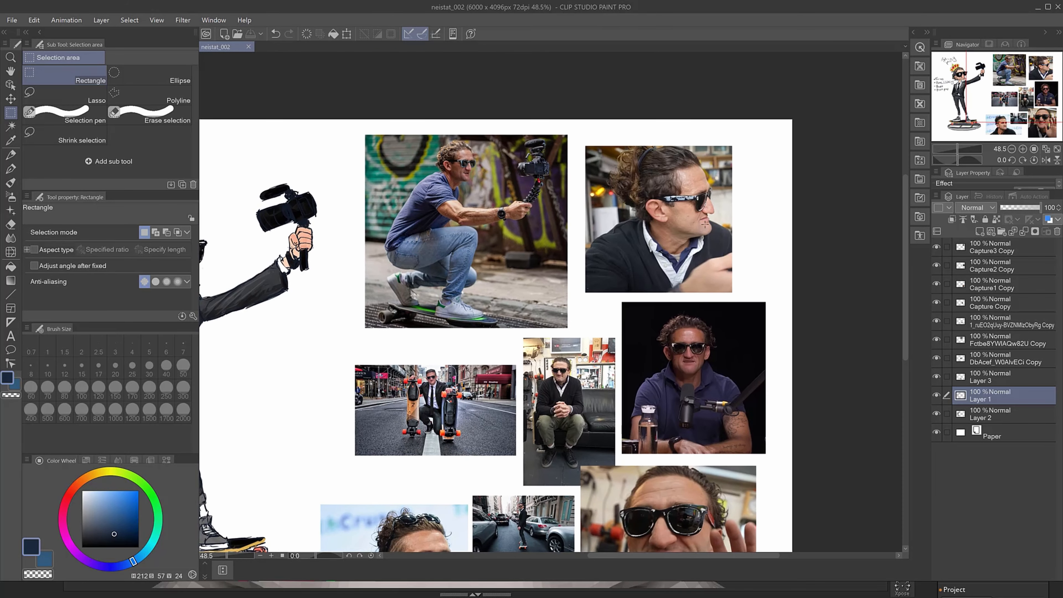
{"action": "left_click_drag", "start_coordinate": [337, 328], "coordinate": [492, 335]}
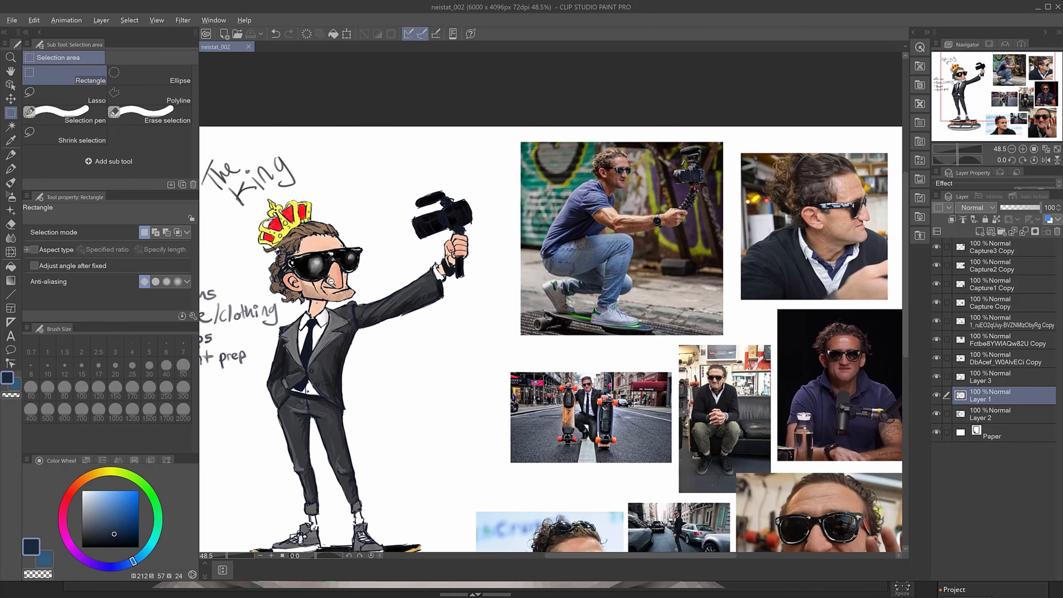
{"action": "left_click_drag", "start_coordinate": [330, 281], "coordinate": [575, 373]}
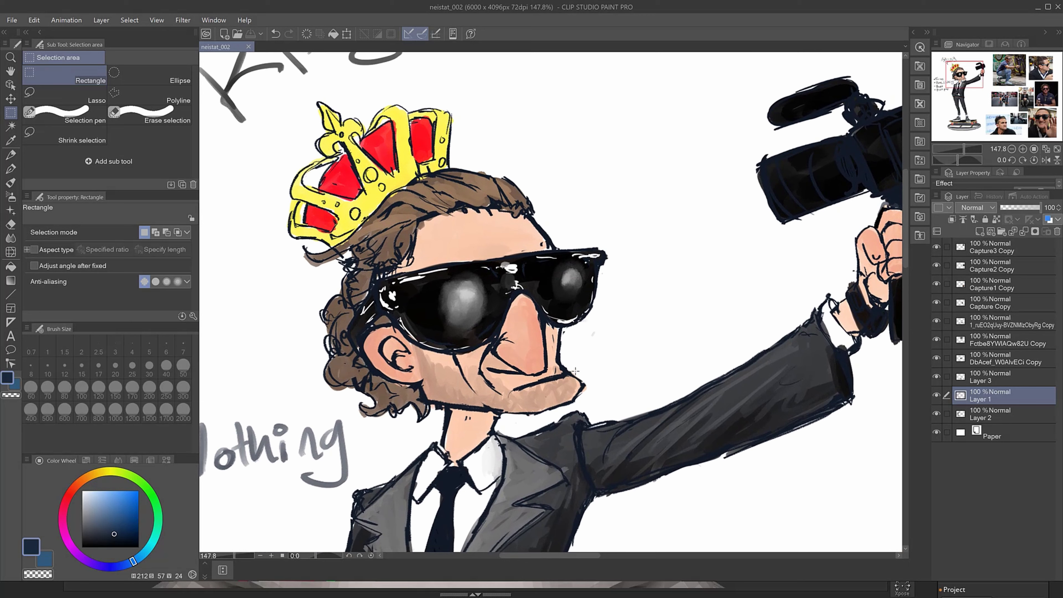
- Switch back to ZBrush and set See-through to 44 to compare the head with the caricature sketch behind it
{"action": "key", "text": "alt+Tab"}
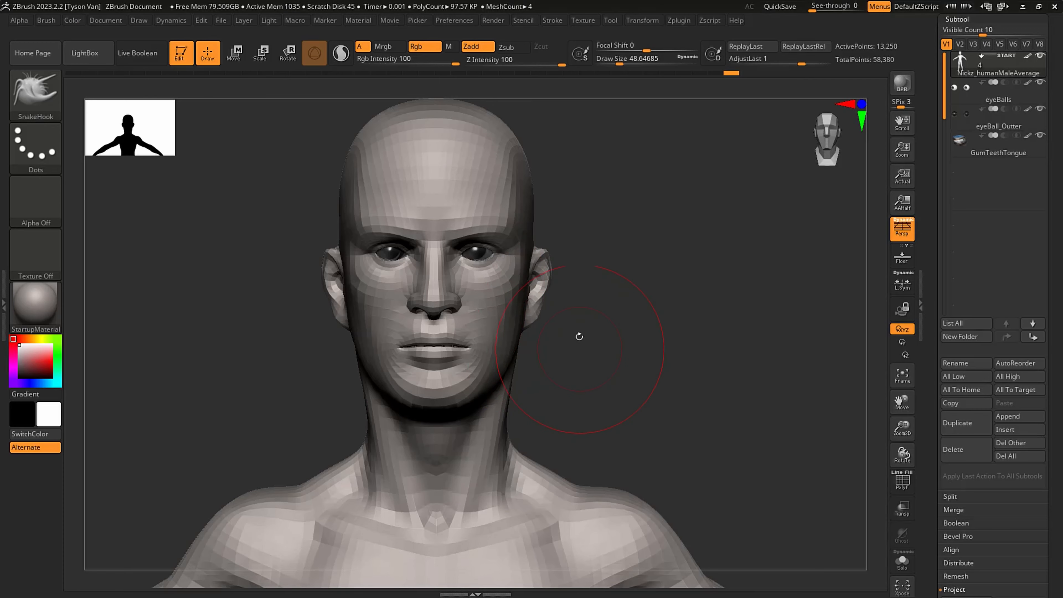
{"action": "mouse_move", "coordinate": [569, 374]}
{"action": "left_mouse_down"}
{"action": "mouse_move", "coordinate": [586, 373]}
{"action": "mouse_move", "coordinate": [569, 383]}
{"action": "mouse_move", "coordinate": [573, 359]}
{"action": "left_mouse_up"}
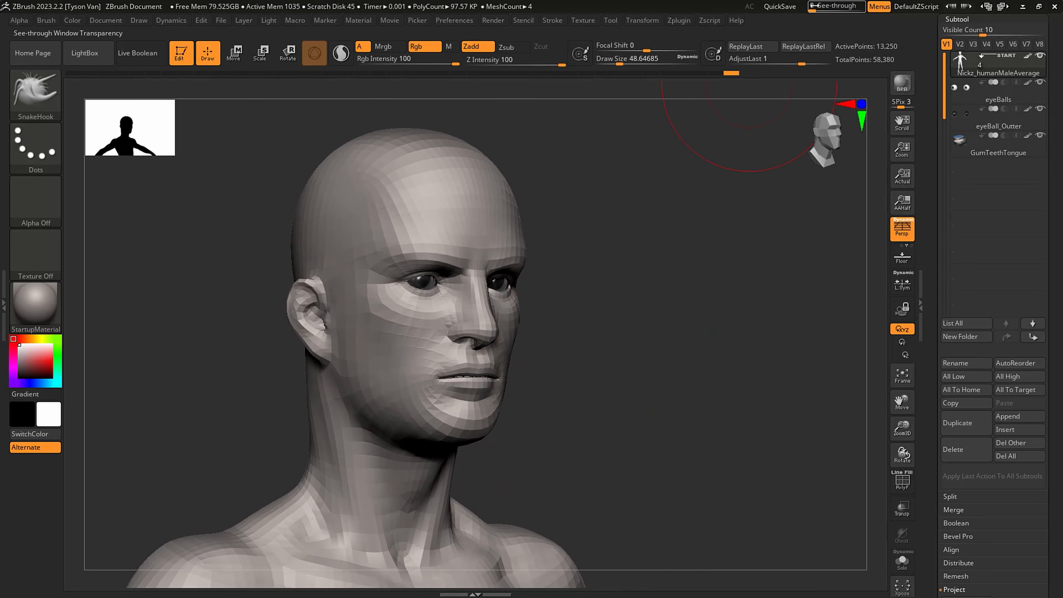
{"action": "left_click_drag", "start_coordinate": [821, 6], "coordinate": [834, 6]}
{"action": "mouse_move", "coordinate": [692, 323]}
{"action": "left_mouse_down"}
{"action": "mouse_move", "coordinate": [586, 343]}
{"action": "mouse_move", "coordinate": [523, 323]}
{"action": "mouse_move", "coordinate": [593, 368]}
{"action": "mouse_move", "coordinate": [390, 315]}
{"action": "left_mouse_up"}
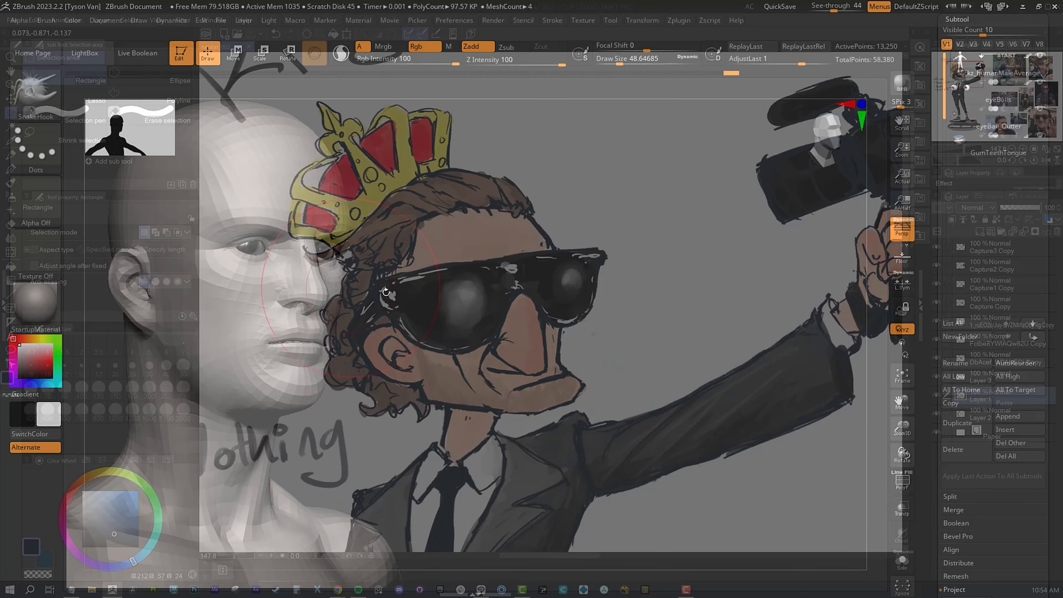
{"action": "mouse_move", "coordinate": [579, 354]}
{"action": "left_mouse_down"}
{"action": "mouse_move", "coordinate": [544, 348]}
{"action": "mouse_move", "coordinate": [571, 342]}
{"action": "left_mouse_up"}
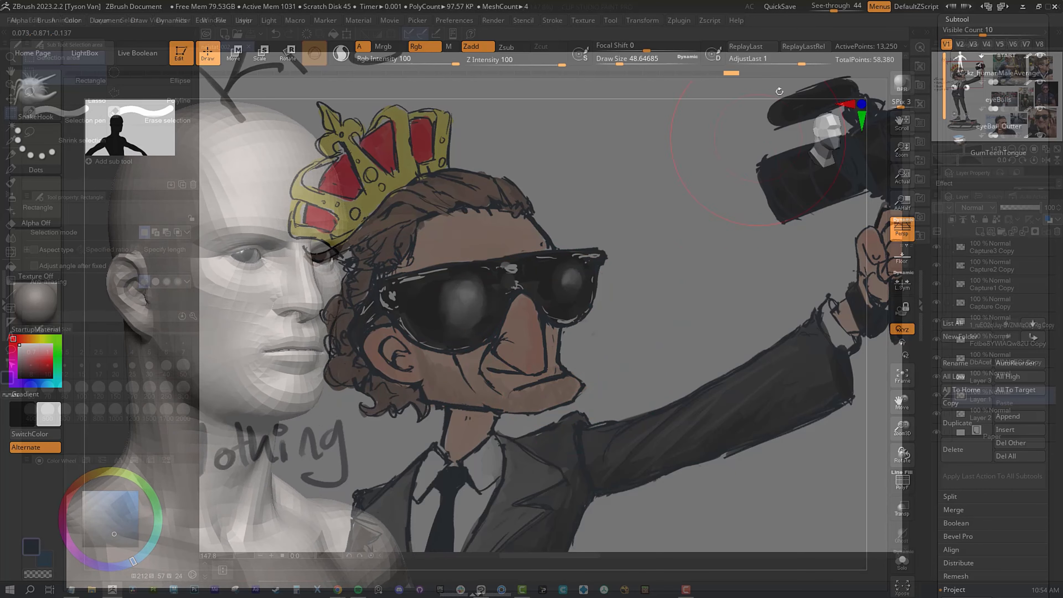
- Set See-through back to 0 and frame the face from the front
{"action": "left_click", "coordinate": [833, 6]}
{"action": "left_click_drag", "start_coordinate": [830, 8], "coordinate": [804, 8]}
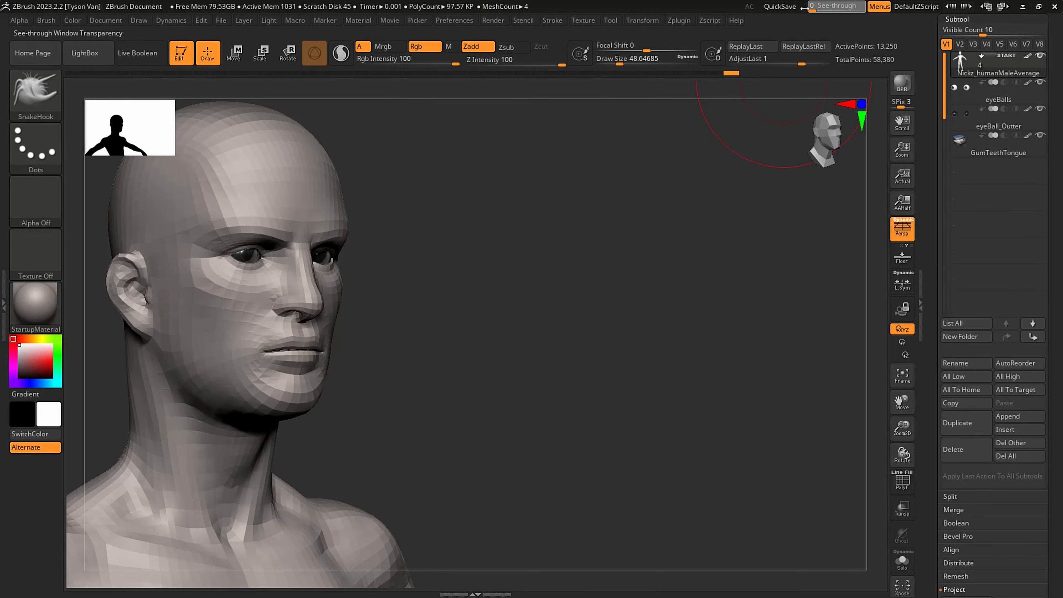
{"action": "left_click_drag", "start_coordinate": [601, 263], "coordinate": [425, 371]}
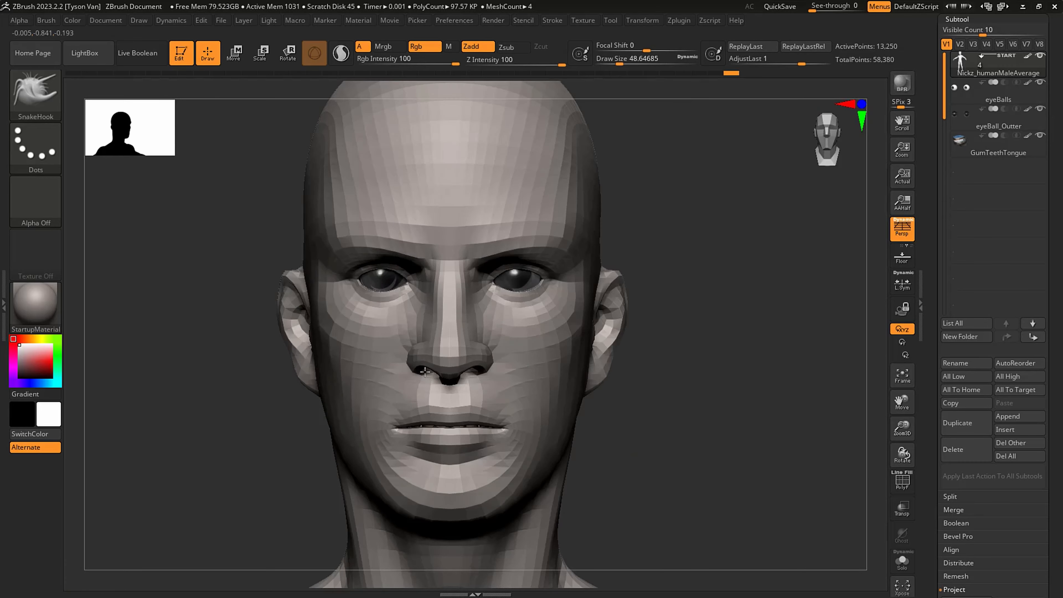
{"action": "mouse_move", "coordinate": [816, 6]}
{"action": "left_mouse_down"}
{"action": "mouse_move", "coordinate": [852, 8]}
{"action": "mouse_move", "coordinate": [810, 8]}
{"action": "left_mouse_up"}
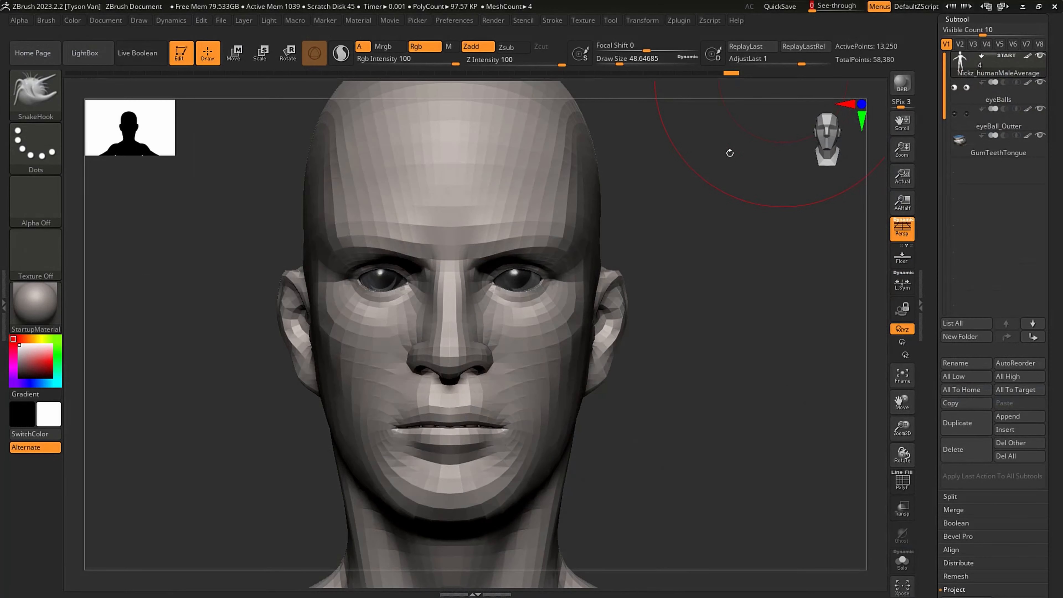
- Glance at the sketch in Clip Studio Paint, return to ZBrush, and try SnakeHook draw sizes, ending at about 39
{"action": "key", "text": "alt+Tab"}
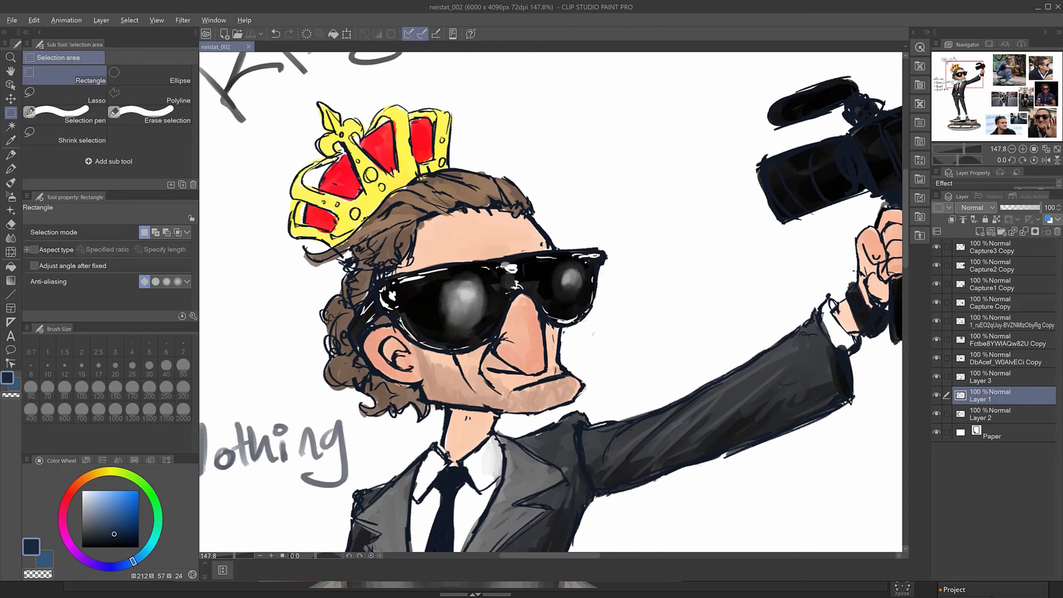
{"action": "key", "text": "alt+Tab"}
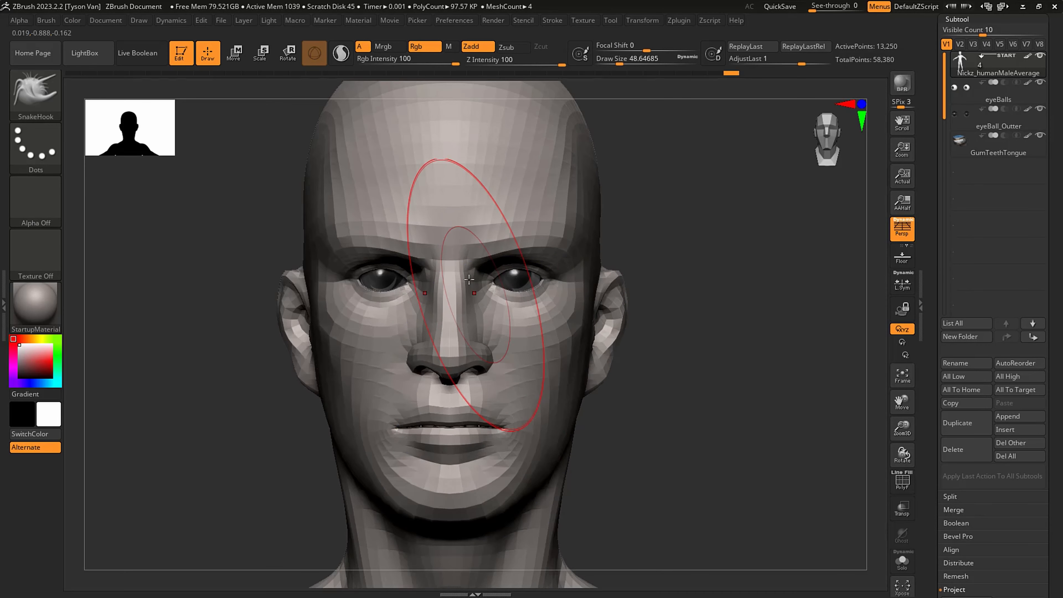
{"action": "key", "text": "s"}
{"action": "left_click_drag", "start_coordinate": [469, 272], "coordinate": [457, 271]}
{"action": "right_click_drag", "start_coordinate": [475, 273], "coordinate": [456, 290]}
{"action": "key", "text": "s"}
{"action": "left_click_drag", "start_coordinate": [477, 262], "coordinate": [474, 262]}
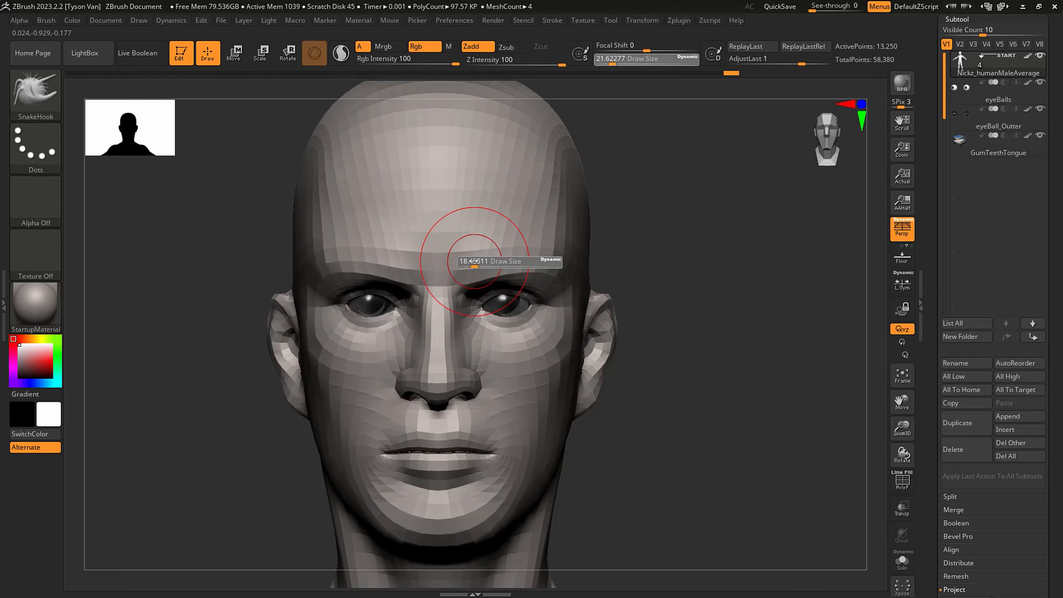
{"action": "left_click_drag", "start_coordinate": [474, 262], "coordinate": [480, 263]}
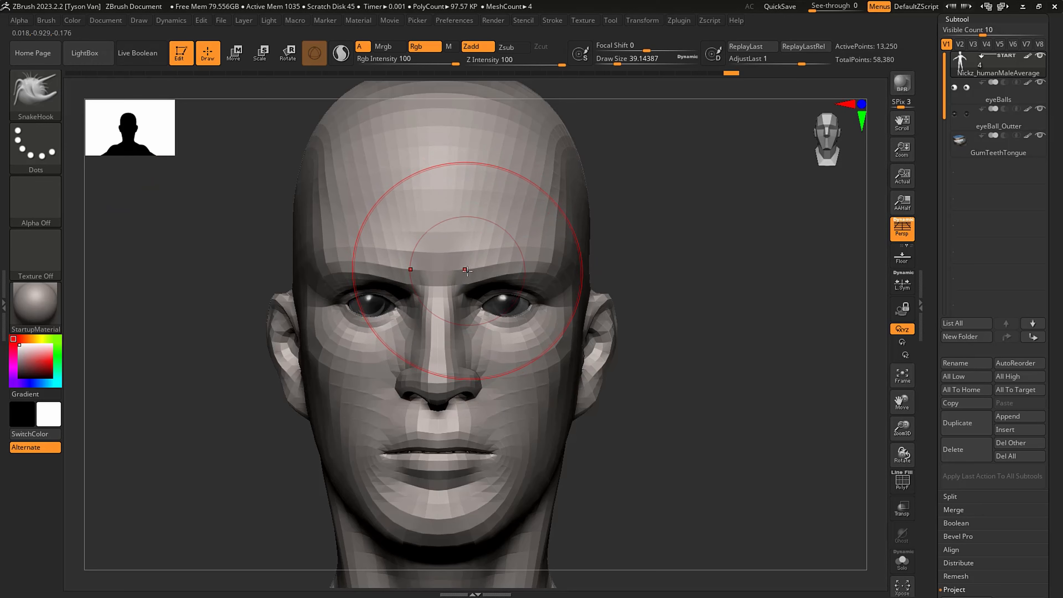
- Reselect the SnakeHook brush from the sculpting brushes and reduce its draw size to about 12
{"action": "left_click", "coordinate": [33, 96]}
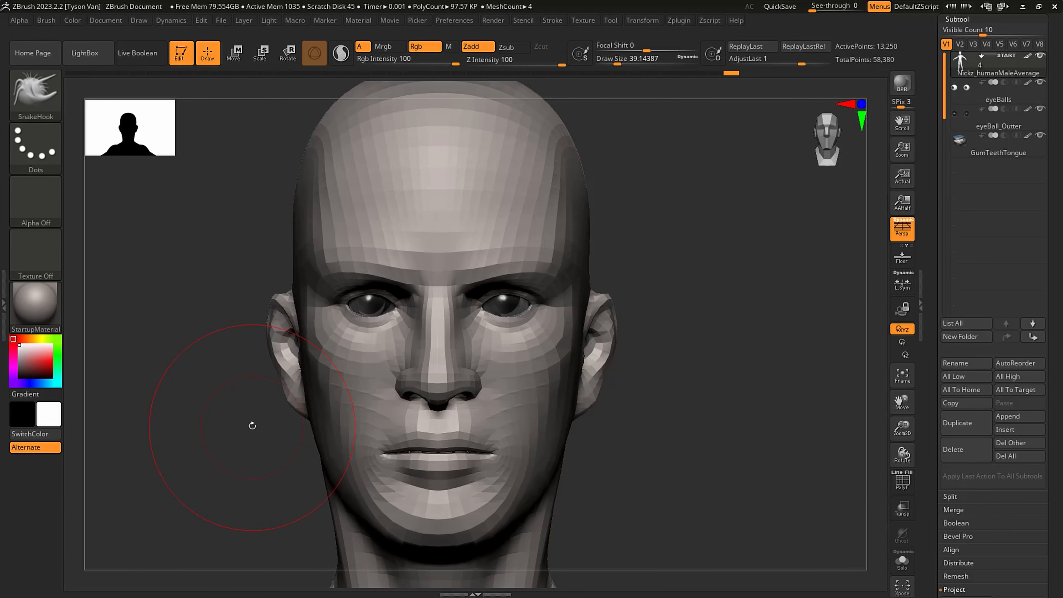
{"action": "key", "text": "b"}
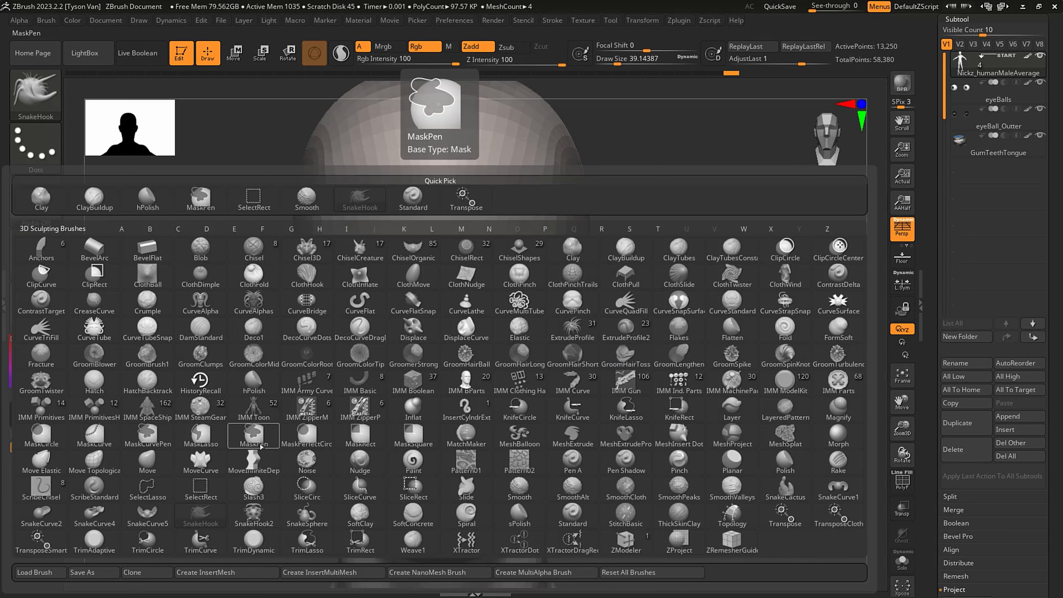
{"action": "key", "text": "s"}
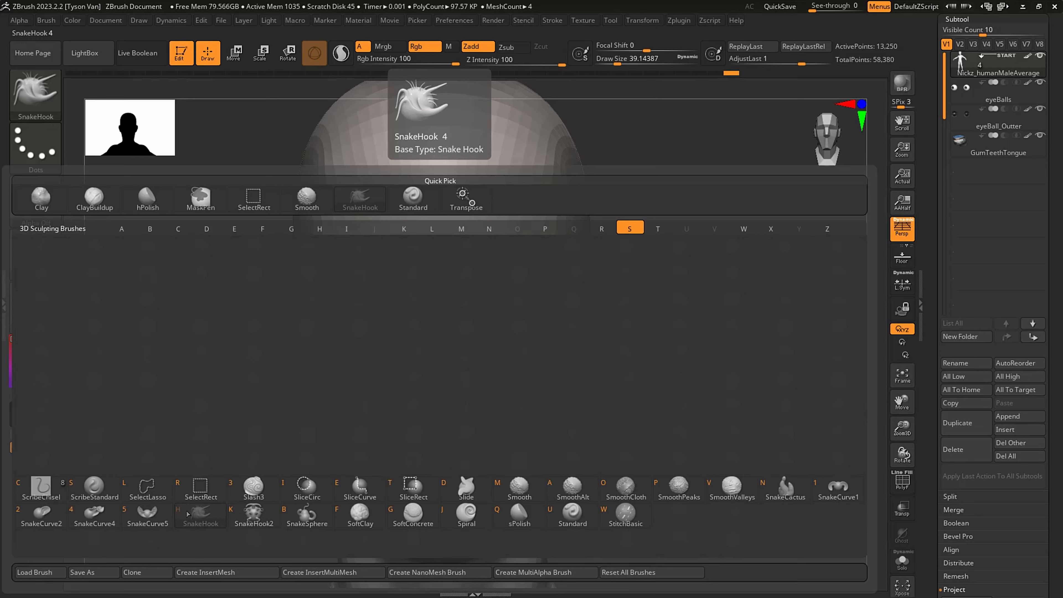
{"action": "key", "text": "h"}
{"action": "key", "text": "s"}
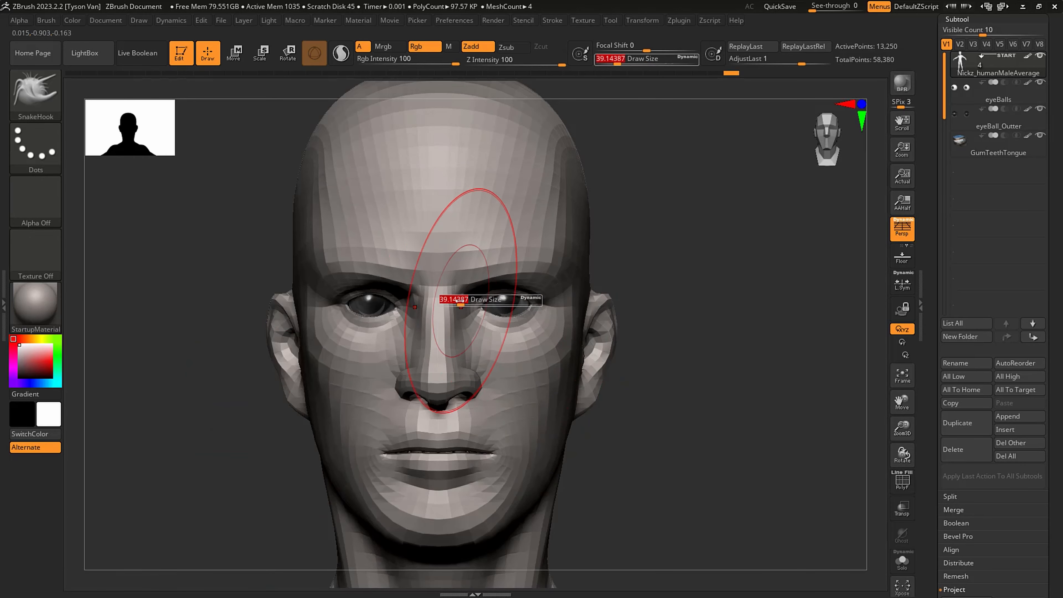
{"action": "left_click_drag", "start_coordinate": [463, 299], "coordinate": [451, 299]}
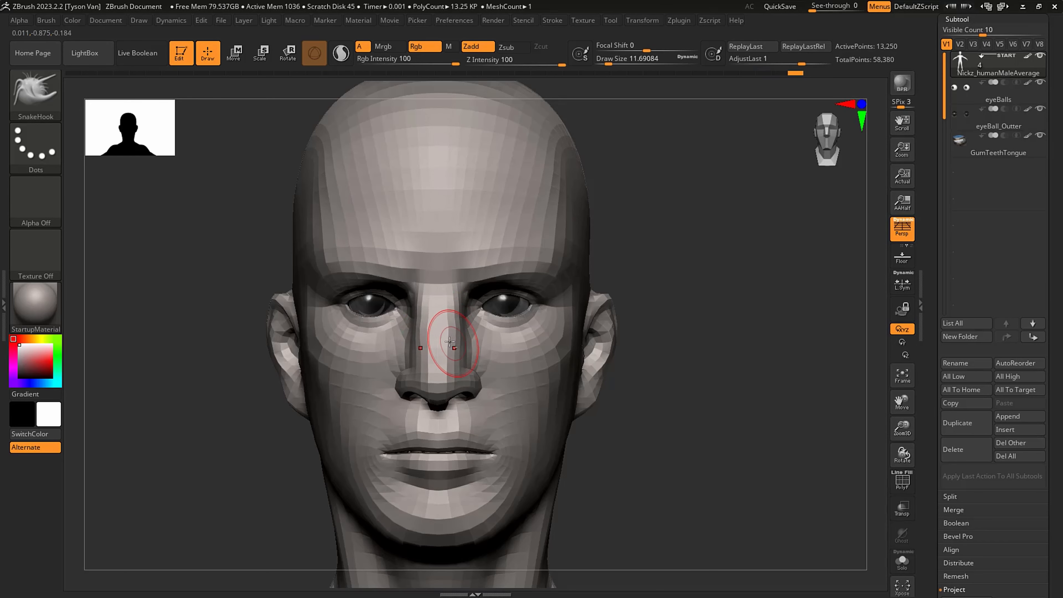
- Raise the draw size to about 17 and pull the tip of the nose down with SnakeHook
{"action": "scroll", "coordinate": [450, 342], "scroll_direction": "up", "scroll_amount": 3}
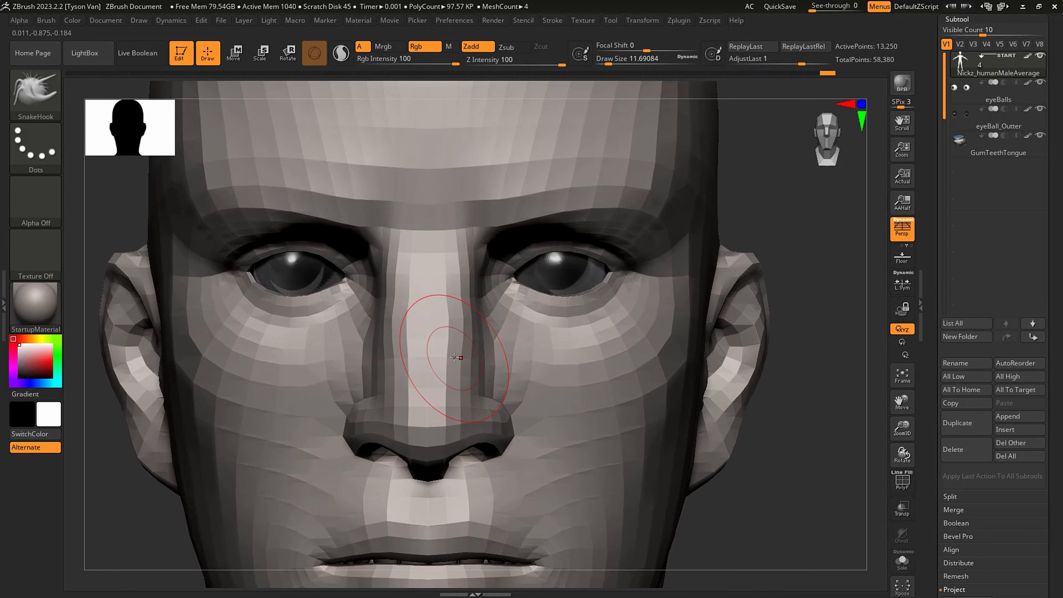
{"action": "key", "text": "s"}
{"action": "left_click_drag", "start_coordinate": [457, 354], "coordinate": [452, 431]}
{"action": "key", "text": "s"}
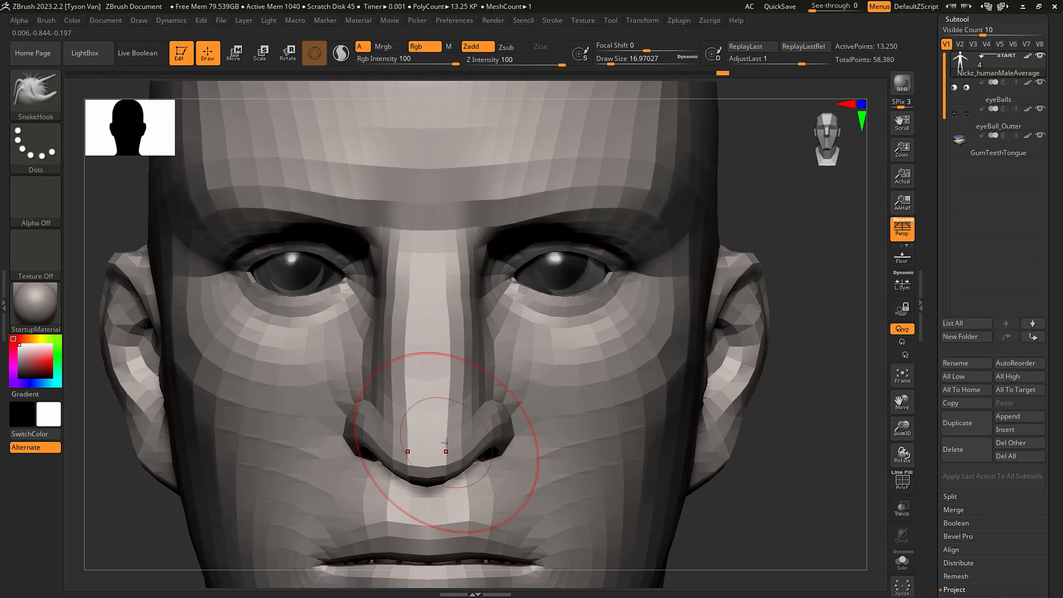
{"action": "right_click_drag", "start_coordinate": [439, 444], "coordinate": [455, 423]}
{"action": "left_click_drag", "start_coordinate": [455, 423], "coordinate": [444, 437]}
- Refine the sides of the nose and lower the brow over the eyes with SnakeHook
{"action": "mouse_move", "coordinate": [464, 335]}
{"action": "right_mouse_down"}
{"action": "mouse_move", "coordinate": [477, 331]}
{"action": "mouse_move", "coordinate": [486, 343]}
{"action": "mouse_move", "coordinate": [462, 415]}
{"action": "right_mouse_up"}
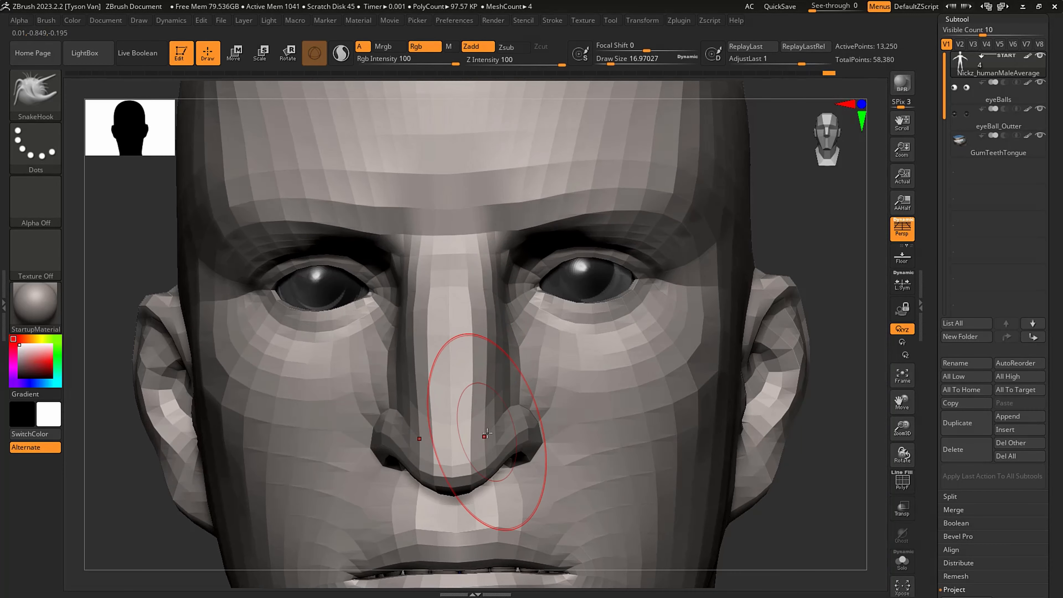
{"action": "left_click_drag", "start_coordinate": [503, 431], "coordinate": [515, 432]}
{"action": "right_click_drag", "start_coordinate": [527, 439], "coordinate": [582, 365], "text": "shift"}
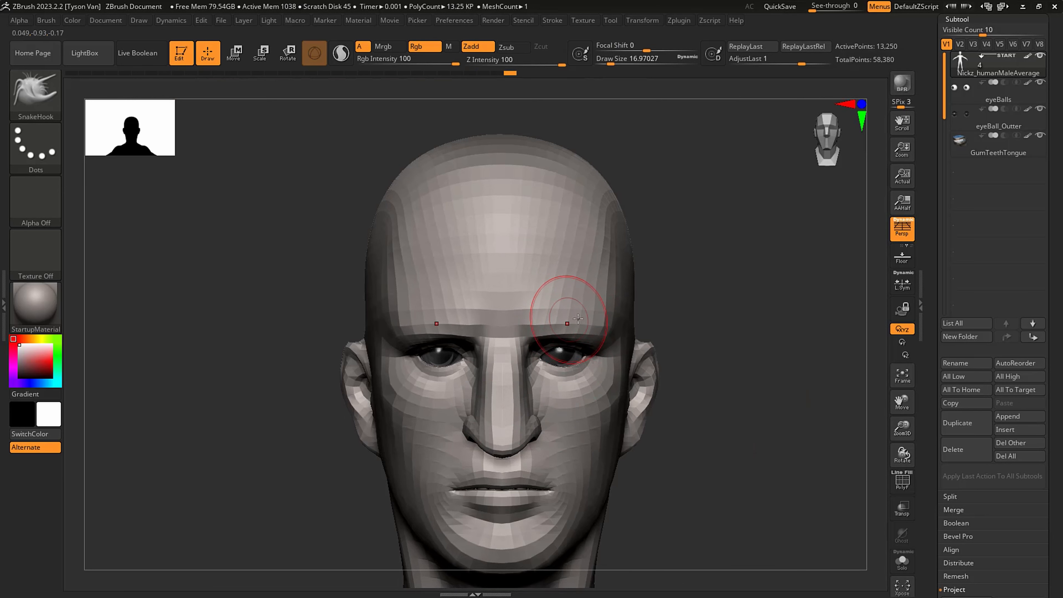
{"action": "right_click_drag", "start_coordinate": [552, 310], "coordinate": [549, 320]}
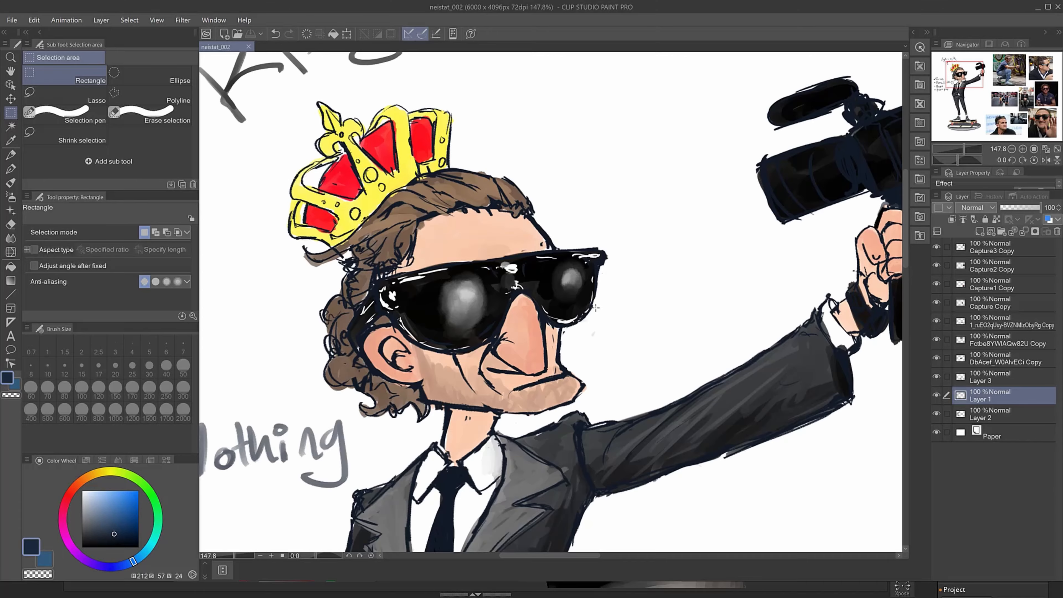
- Study the face proportions in the reference photos in Clip Studio Paint
{"action": "scroll", "coordinate": [601, 301], "scroll_direction": "down", "scroll_amount": 5}
{"action": "scroll", "coordinate": [600, 301], "scroll_direction": "right", "scroll_amount": 10}
{"action": "mouse_move", "coordinate": [714, 344]}
{"action": "middle_mouse_down"}
{"action": "mouse_move", "coordinate": [388, 486]}
{"action": "mouse_move", "coordinate": [393, 496]}
{"action": "middle_mouse_up"}
{"action": "middle_click_drag", "start_coordinate": [882, 542], "coordinate": [751, 432]}
{"action": "mouse_move", "coordinate": [560, 491]}
{"action": "middle_mouse_down"}
{"action": "mouse_move", "coordinate": [501, 392]}
{"action": "mouse_move", "coordinate": [729, 230]}
{"action": "mouse_move", "coordinate": [707, 82]}
{"action": "middle_mouse_up"}
{"action": "middle_click_drag", "start_coordinate": [644, 420], "coordinate": [499, 273]}
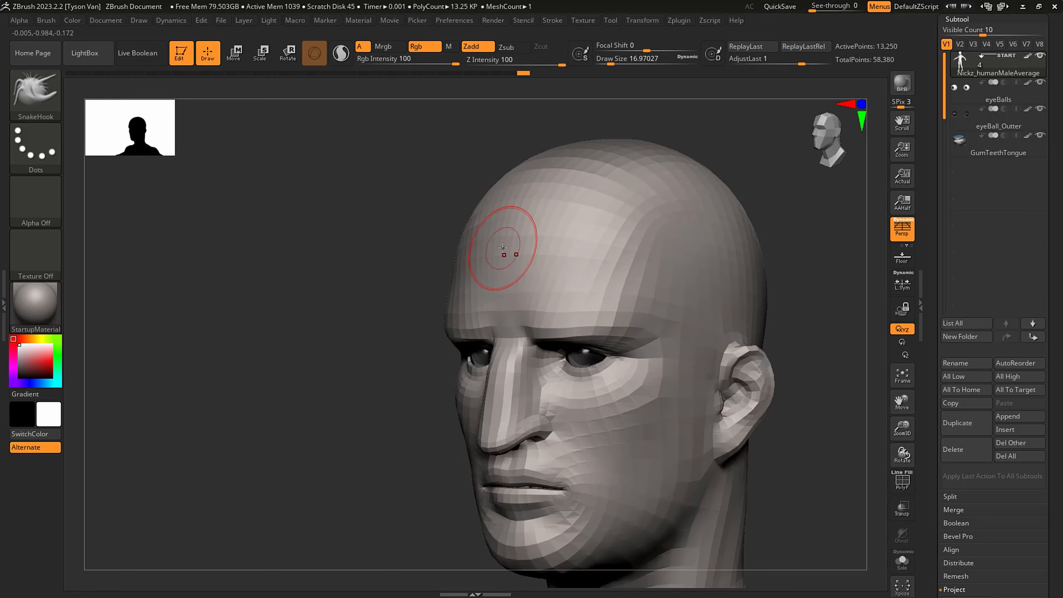
- Back in ZBrush, enlarge the draw size to about 33 and pull the nose further down in side view
{"action": "right_click_drag", "start_coordinate": [580, 317], "coordinate": [588, 317]}
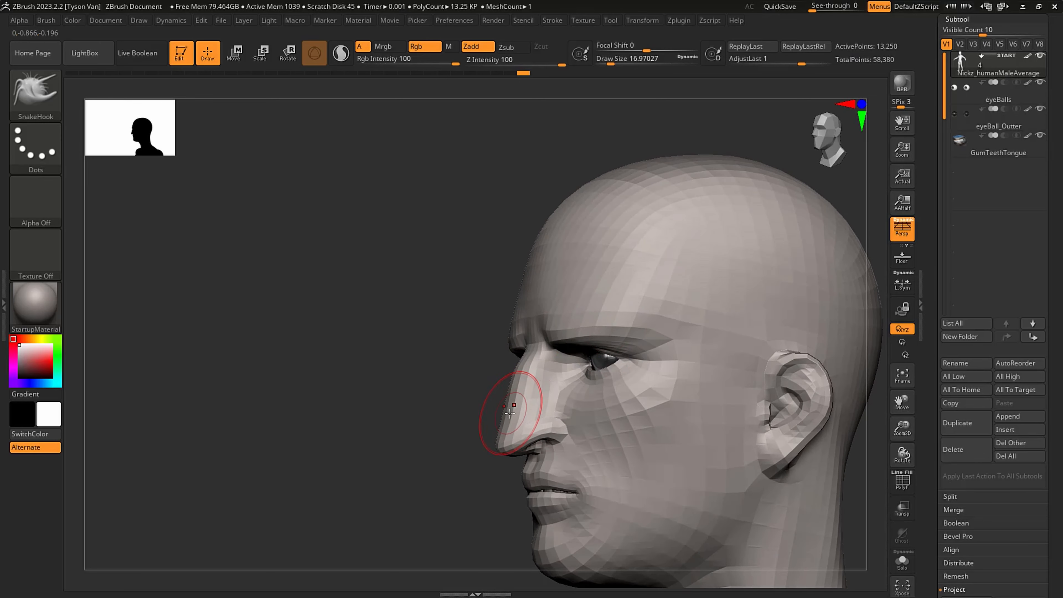
{"action": "key", "text": "bracketright"}
{"action": "key", "text": "bracketright"}
{"action": "mouse_move", "coordinate": [509, 423]}
{"action": "left_mouse_down"}
{"action": "mouse_move", "coordinate": [506, 445]}
{"action": "mouse_move", "coordinate": [508, 436]}
{"action": "left_mouse_up"}
{"action": "mouse_move", "coordinate": [508, 436]}
{"action": "right_mouse_down"}
{"action": "mouse_move", "coordinate": [548, 430]}
{"action": "mouse_move", "coordinate": [525, 431]}
{"action": "right_mouse_up"}
- Reduce the draw size to about 17 and reshape the brows from the front with SnakeHook
{"action": "key", "text": "s"}
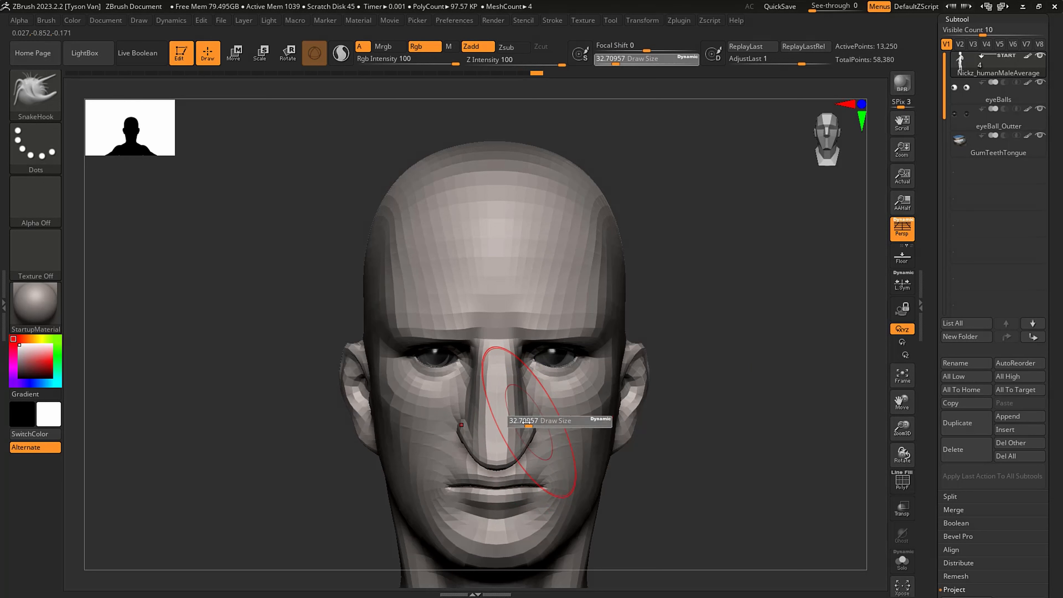
{"action": "left_click_drag", "start_coordinate": [535, 424], "coordinate": [523, 424]}
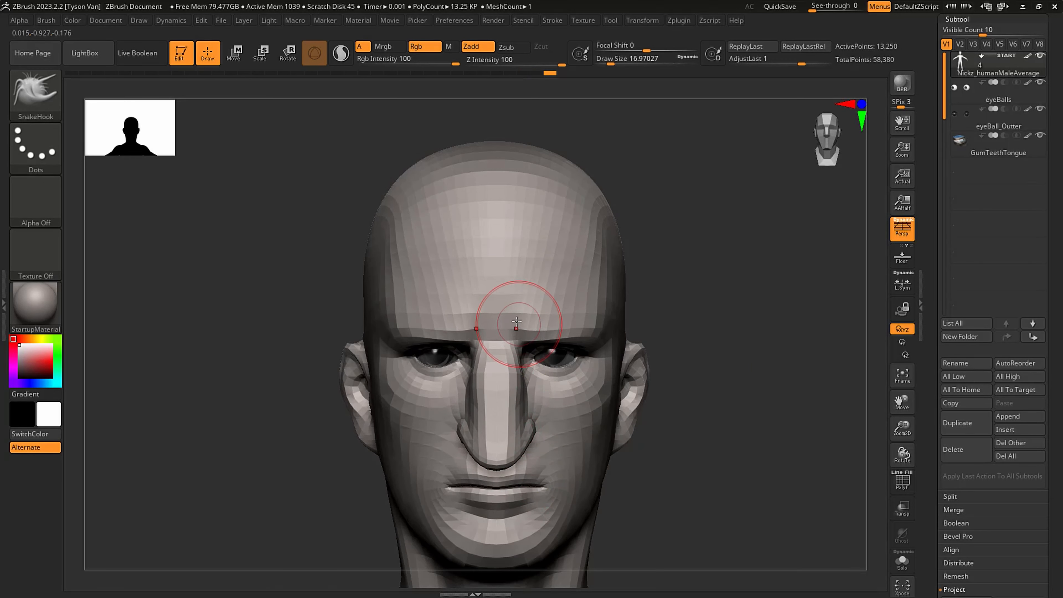
{"action": "mouse_move", "coordinate": [511, 318]}
{"action": "left_mouse_down"}
{"action": "mouse_move", "coordinate": [530, 330]}
{"action": "mouse_move", "coordinate": [553, 310]}
{"action": "mouse_move", "coordinate": [575, 312]}
{"action": "left_mouse_up"}
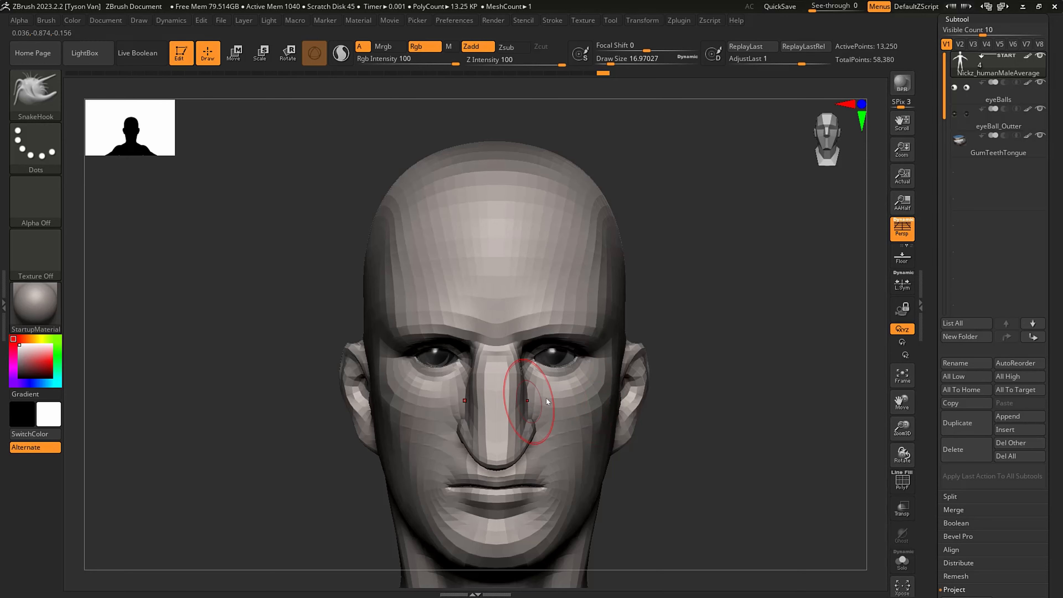
- Pull the chin forward and define the jaw corner in side view, enlarging the SnakeHook draw size to about 37
{"action": "mouse_move", "coordinate": [545, 379]}
{"action": "right_mouse_down"}
{"action": "mouse_move", "coordinate": [557, 416]}
{"action": "mouse_move", "coordinate": [577, 416]}
{"action": "right_mouse_up"}
{"action": "left_click_drag", "start_coordinate": [563, 410], "coordinate": [581, 420]}
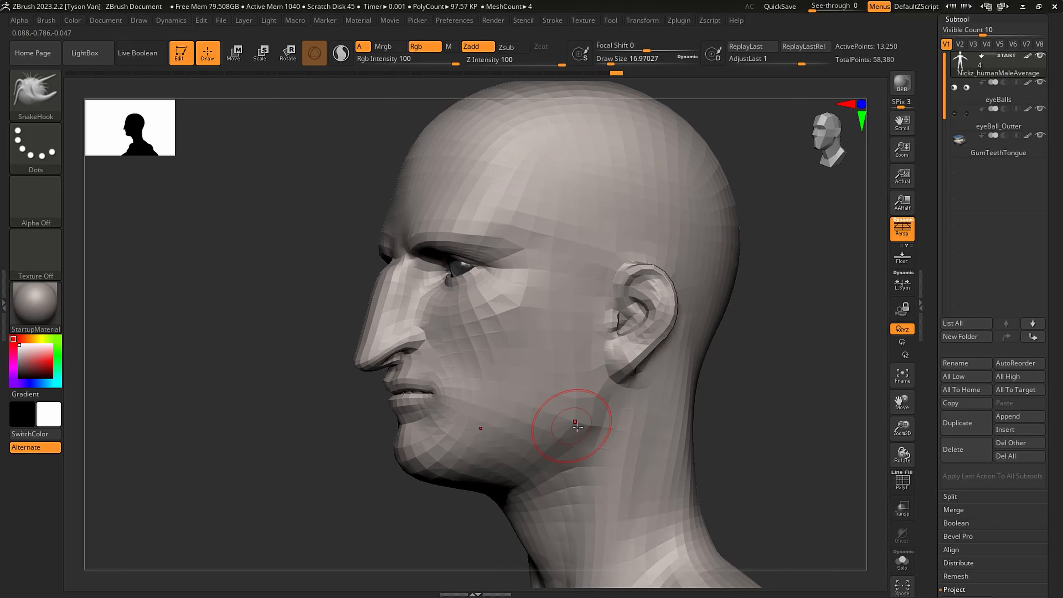
{"action": "key", "text": "s"}
{"action": "left_click_drag", "start_coordinate": [437, 464], "coordinate": [418, 461]}
{"action": "mouse_move", "coordinate": [506, 487]}
{"action": "left_mouse_down"}
{"action": "mouse_move", "coordinate": [549, 478]}
{"action": "mouse_move", "coordinate": [591, 449]}
{"action": "left_mouse_up"}
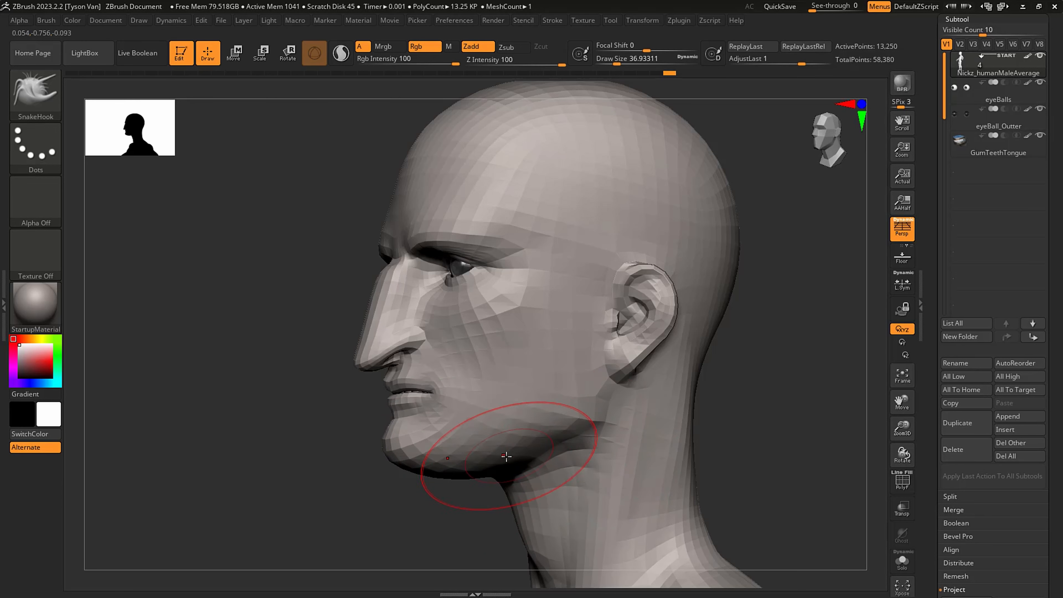
{"action": "left_click_drag", "start_coordinate": [506, 458], "coordinate": [511, 451]}
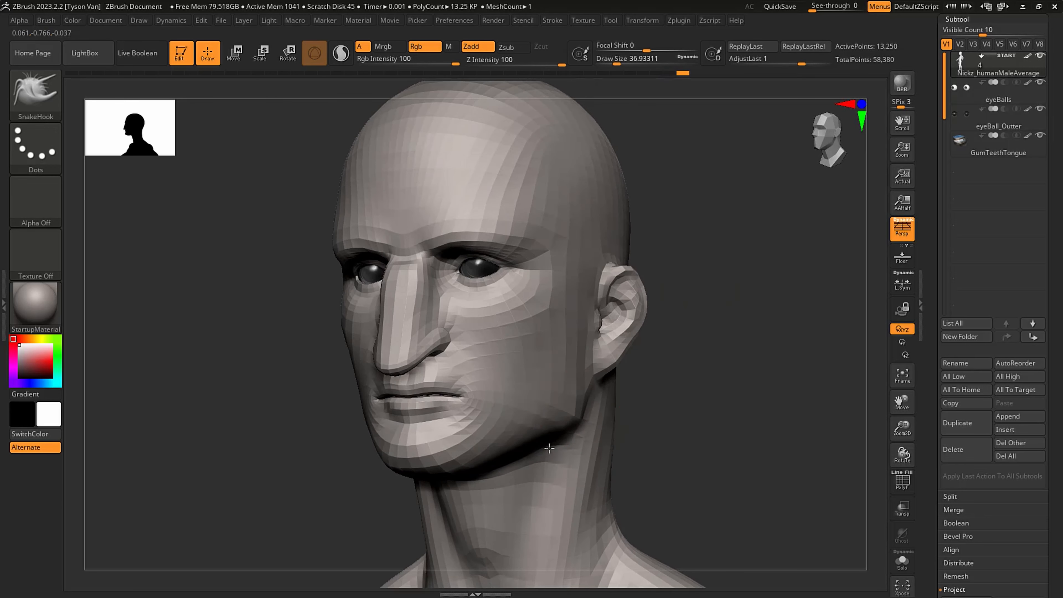
- Reshape the mouth corner with SnakeHook, reducing the draw size to about 20 and to about 13 for the close-up work
{"action": "key", "text": "s"}
{"action": "left_click_drag", "start_coordinate": [581, 416], "coordinate": [564, 420]}
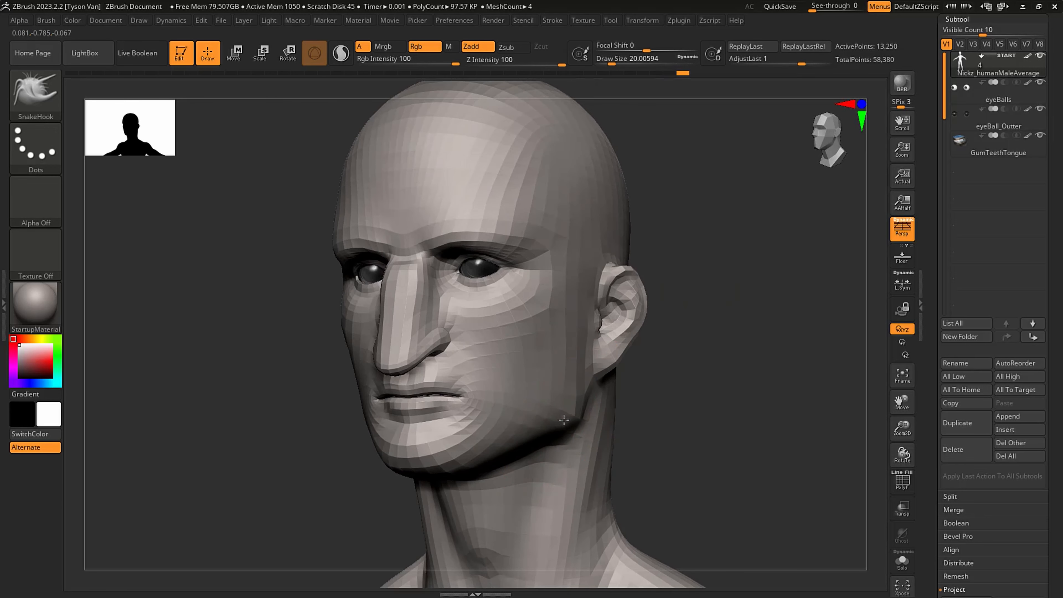
{"action": "right_click_drag", "start_coordinate": [458, 406], "coordinate": [442, 401]}
{"action": "left_click_drag", "start_coordinate": [472, 401], "coordinate": [465, 392]}
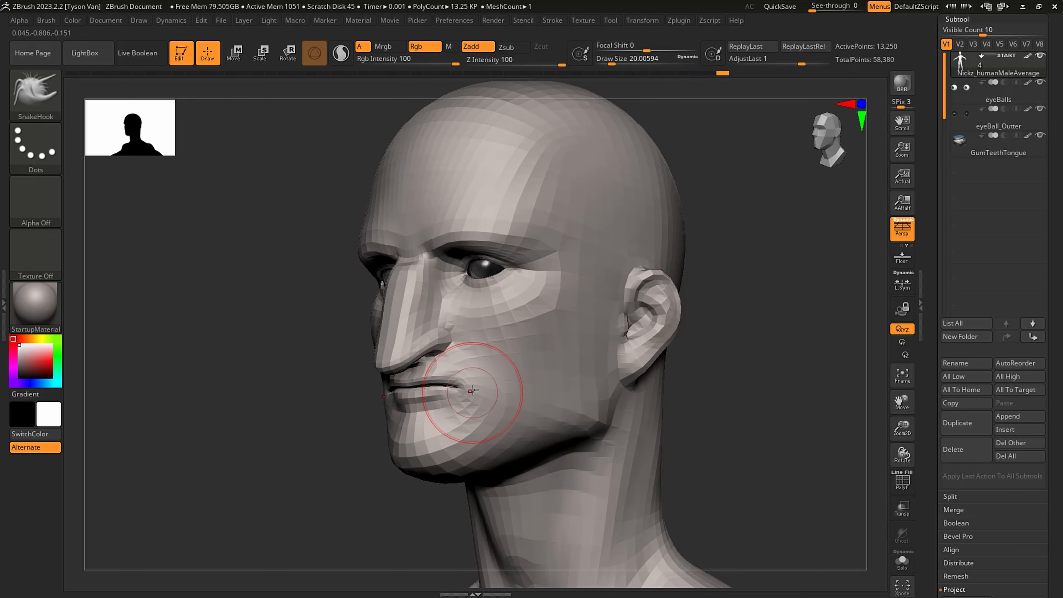
{"action": "mouse_move", "coordinate": [472, 390]}
{"action": "right_mouse_down"}
{"action": "mouse_move", "coordinate": [458, 386]}
{"action": "mouse_move", "coordinate": [461, 406]}
{"action": "mouse_move", "coordinate": [460, 394]}
{"action": "right_mouse_up"}
{"action": "key", "text": "s"}
{"action": "left_click_drag", "start_coordinate": [474, 390], "coordinate": [475, 384]}
{"action": "mouse_move", "coordinate": [475, 384]}
{"action": "right_mouse_down"}
{"action": "mouse_move", "coordinate": [500, 384]}
{"action": "mouse_move", "coordinate": [460, 381]}
{"action": "mouse_move", "coordinate": [476, 403]}
{"action": "mouse_move", "coordinate": [501, 403]}
{"action": "right_mouse_up"}
{"action": "key", "text": "s"}
{"action": "left_click_drag", "start_coordinate": [441, 406], "coordinate": [448, 407]}
{"action": "mouse_move", "coordinate": [451, 406]}
{"action": "right_mouse_down"}
{"action": "mouse_move", "coordinate": [496, 393]}
{"action": "mouse_move", "coordinate": [461, 409]}
{"action": "mouse_move", "coordinate": [441, 393]}
{"action": "right_mouse_up"}
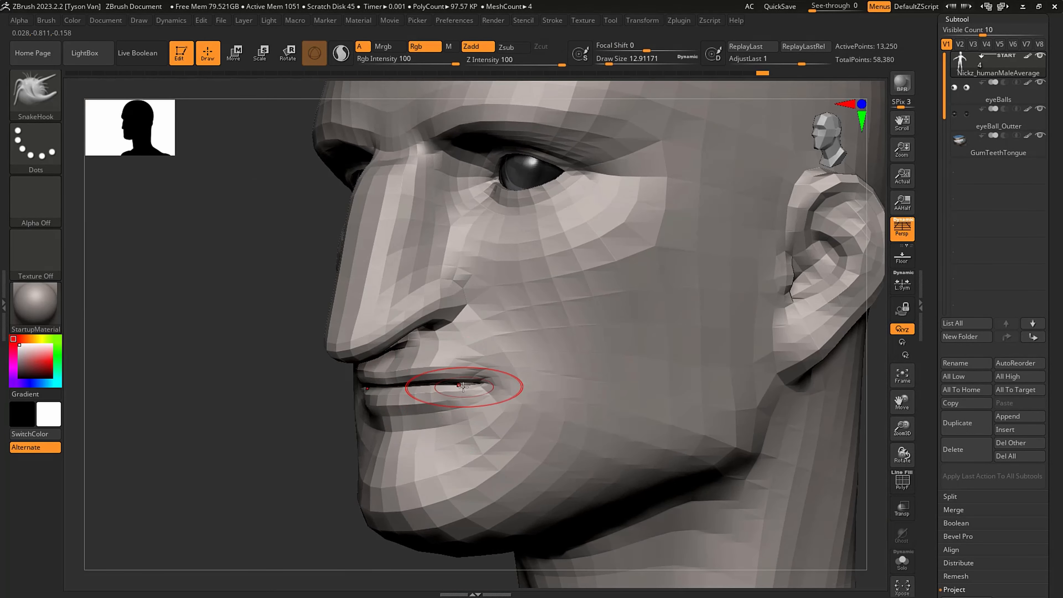
- Switch to the Move Topological brush, enlarge its draw size to about 18 and adjust the front of the lower lip
{"action": "left_click", "coordinate": [46, 96]}
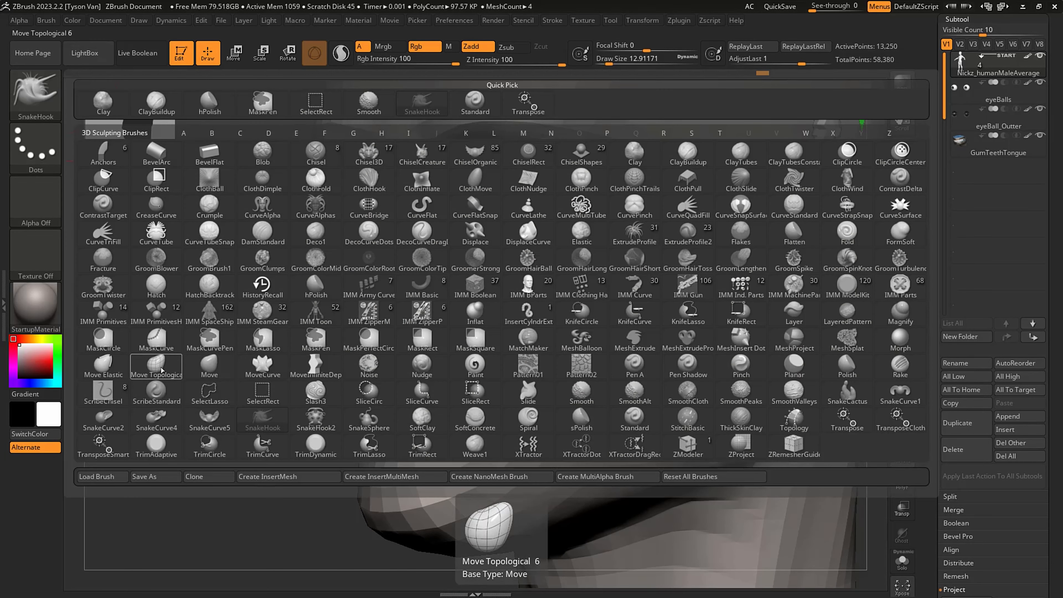
{"action": "key", "text": "m"}
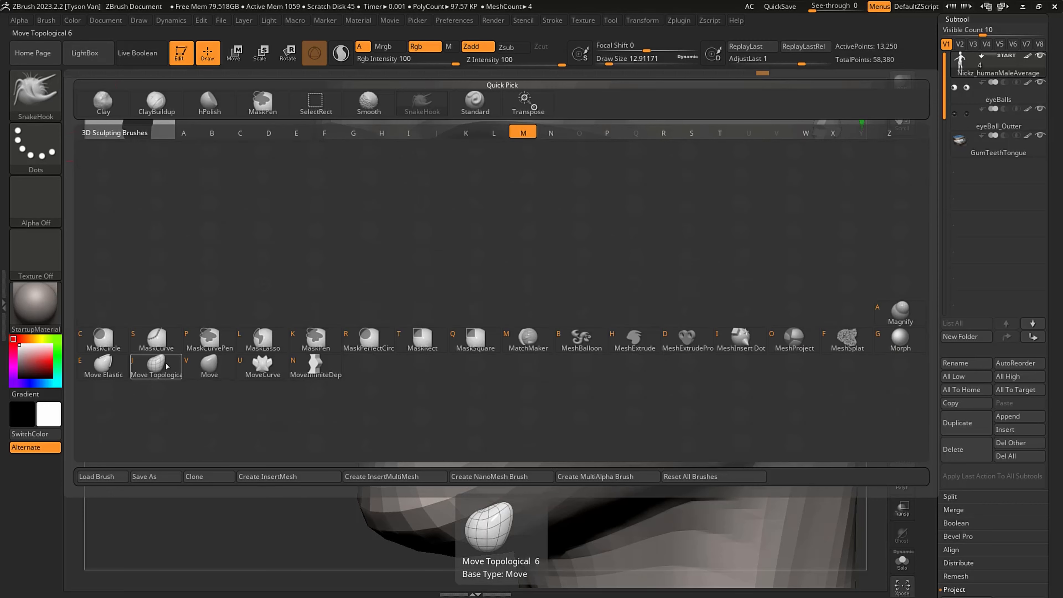
{"action": "left_click", "coordinate": [163, 370]}
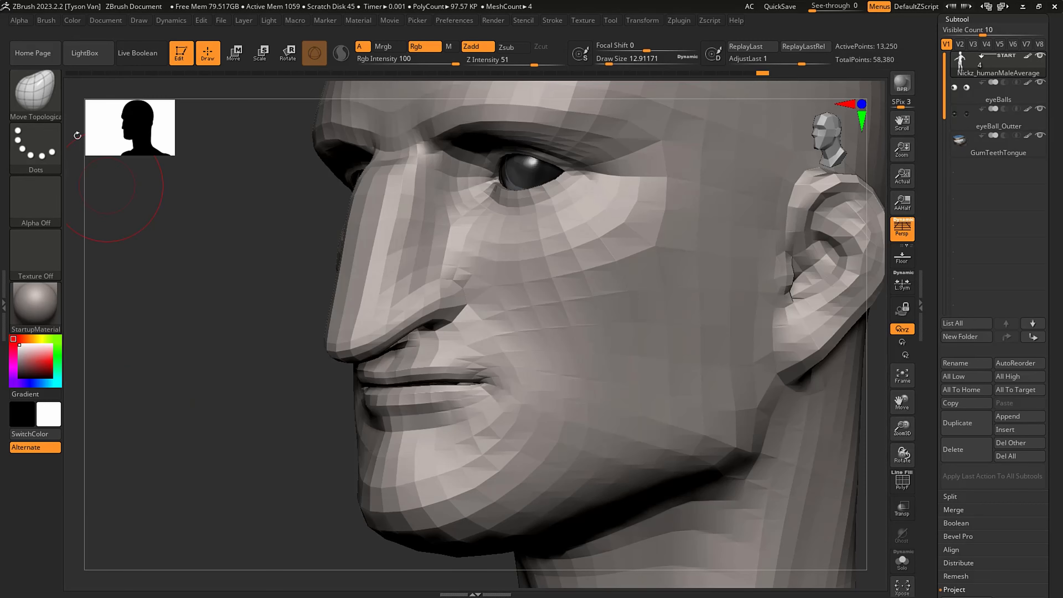
{"action": "right_click_drag", "start_coordinate": [489, 381], "coordinate": [544, 388]}
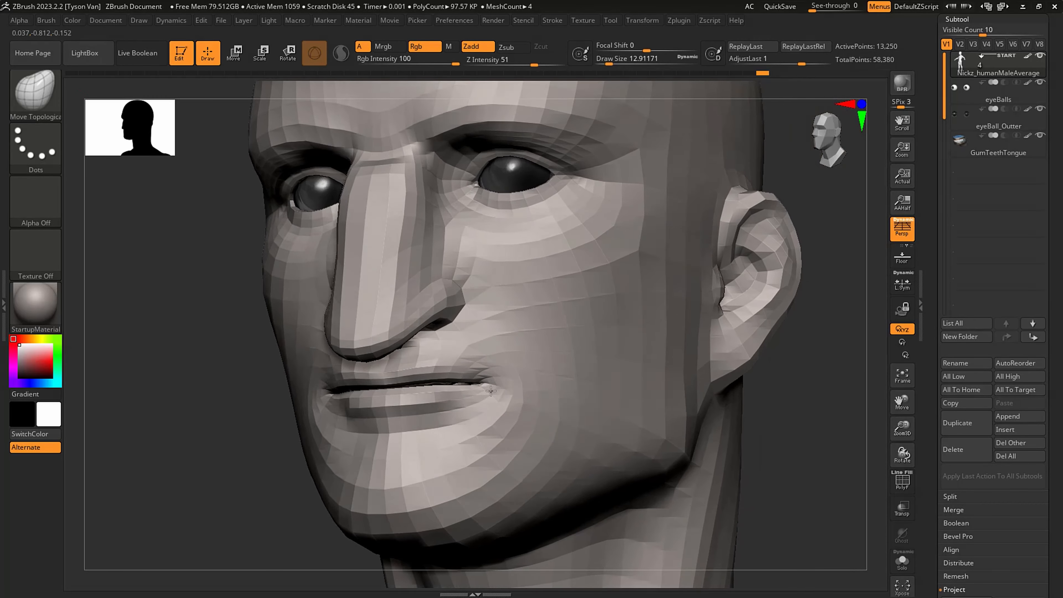
{"action": "mouse_move", "coordinate": [477, 381]}
{"action": "right_mouse_down"}
{"action": "mouse_move", "coordinate": [429, 399]}
{"action": "mouse_move", "coordinate": [435, 390]}
{"action": "mouse_move", "coordinate": [412, 387]}
{"action": "right_mouse_up"}
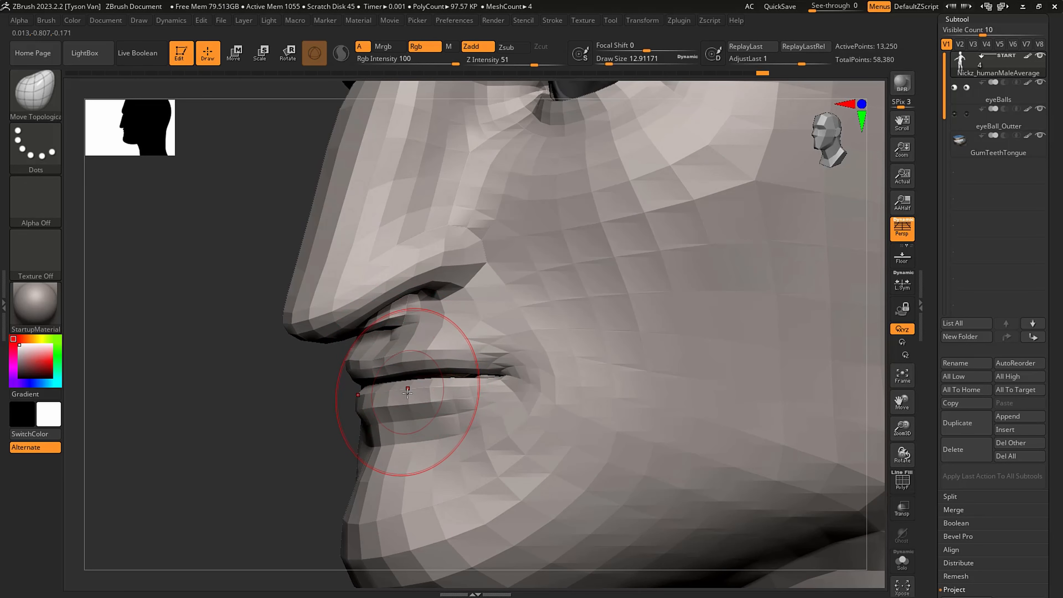
{"action": "key", "text": "bracketright"}
{"action": "key", "text": "bracketright"}
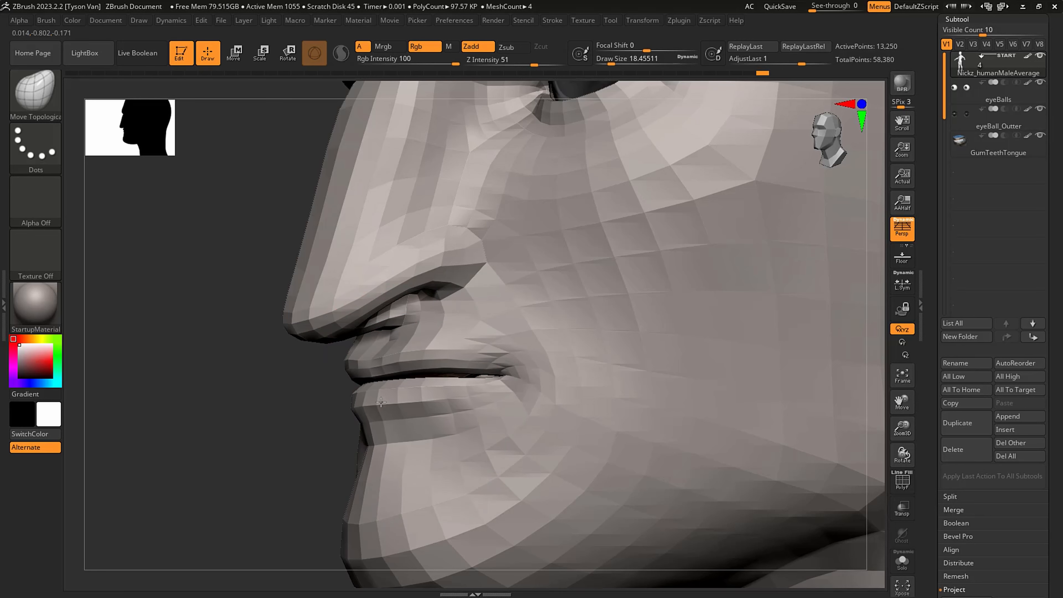
{"action": "left_click_drag", "start_coordinate": [384, 401], "coordinate": [402, 402]}
- Pull the lower lip forward in side view with Move Topological, setting the draw size to about 17
{"action": "right_click_drag", "start_coordinate": [418, 401], "coordinate": [425, 396]}
{"action": "key", "text": "s"}
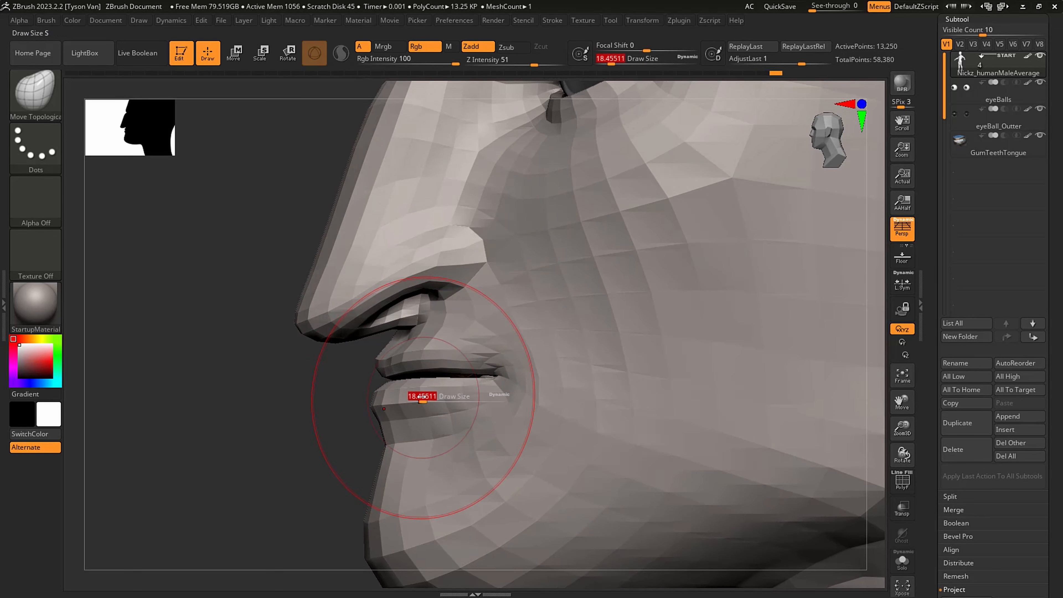
{"action": "left_click_drag", "start_coordinate": [425, 396], "coordinate": [397, 397]}
{"action": "key", "text": "s"}
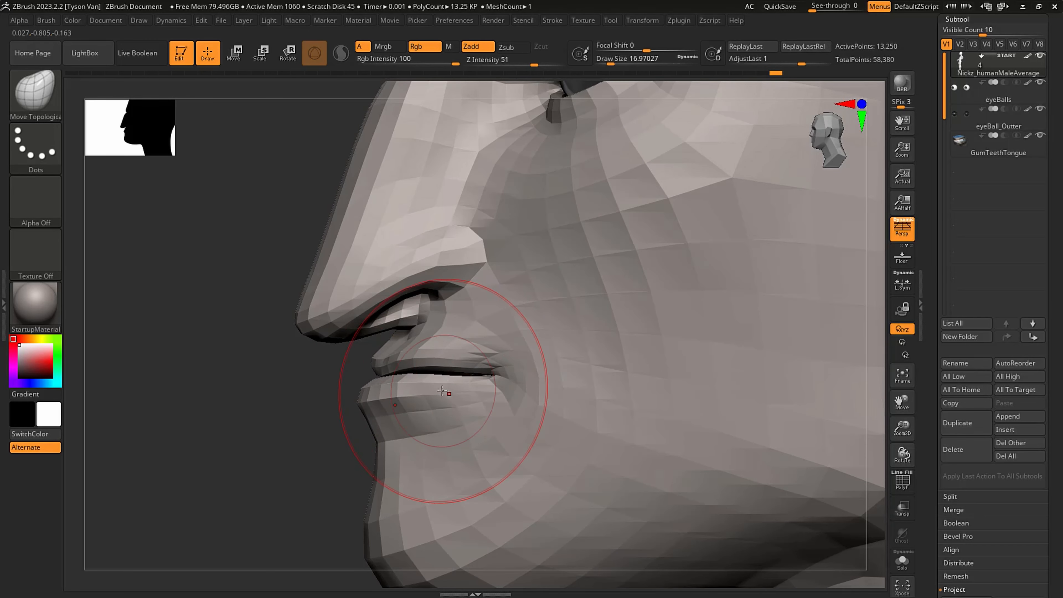
- Reduce the draw size to about 12, adjust the upper lip below the nose in side view and undo the last stroke
{"action": "mouse_move", "coordinate": [446, 393]}
{"action": "right_mouse_down"}
{"action": "mouse_move", "coordinate": [486, 393]}
{"action": "mouse_move", "coordinate": [392, 332]}
{"action": "mouse_move", "coordinate": [454, 369]}
{"action": "right_mouse_up"}
{"action": "key", "text": "s"}
{"action": "left_click_drag", "start_coordinate": [454, 369], "coordinate": [469, 369]}
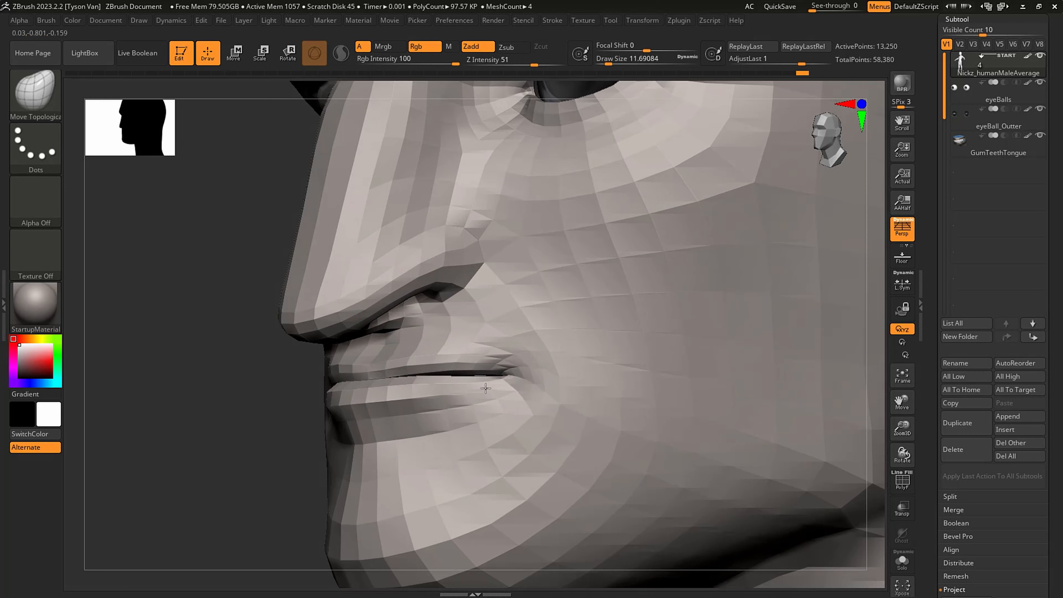
{"action": "mouse_move", "coordinate": [487, 384]}
{"action": "right_mouse_down"}
{"action": "mouse_move", "coordinate": [484, 369]}
{"action": "mouse_move", "coordinate": [449, 359]}
{"action": "mouse_move", "coordinate": [439, 335]}
{"action": "right_mouse_up"}
{"action": "left_click_drag", "start_coordinate": [448, 334], "coordinate": [441, 334]}
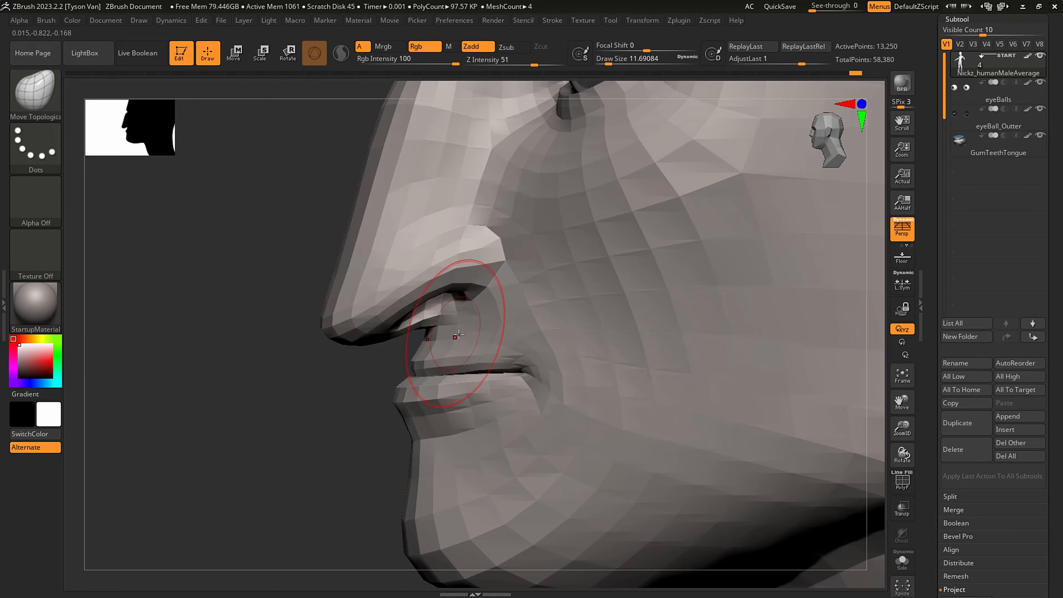
{"action": "key", "text": "ctrl+z"}
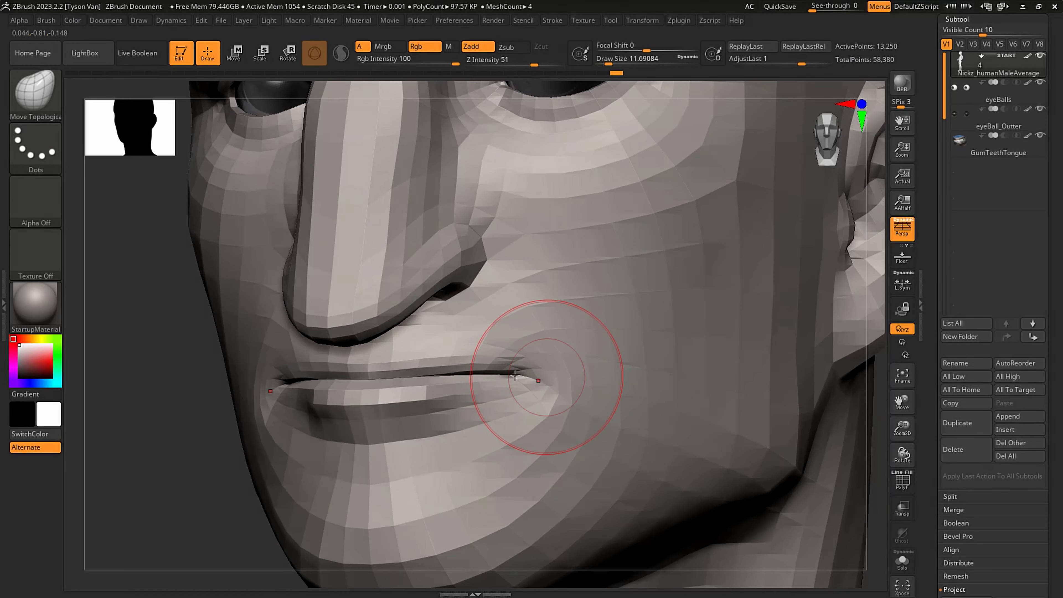
- Frame the head from the front, select the ClayBuildup brush and skip its SculptrisPro note until the next restart
{"action": "key", "text": "f"}
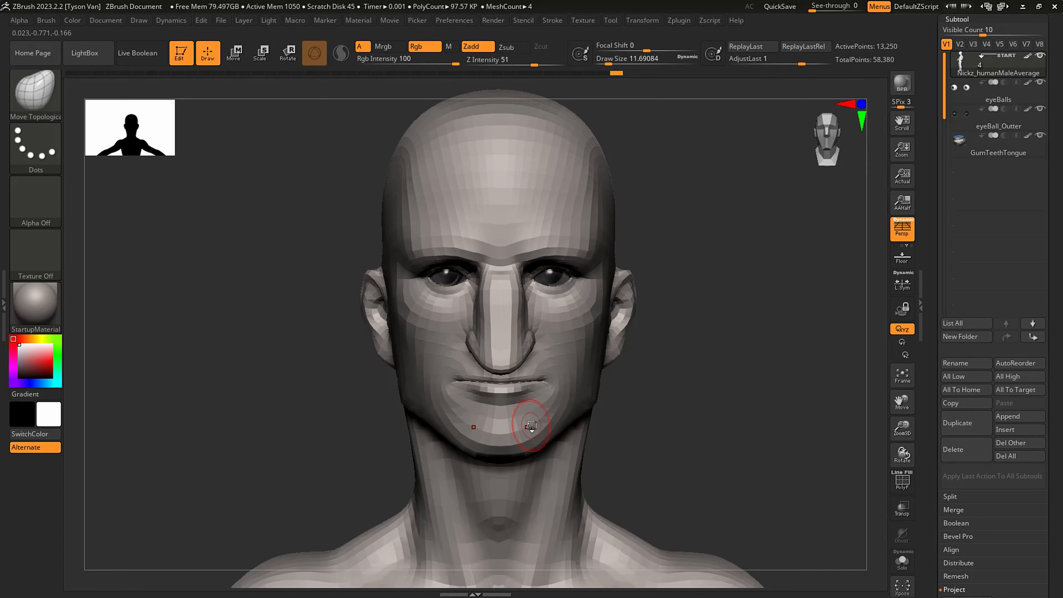
{"action": "key", "text": "b"}
{"action": "key", "text": "c"}
{"action": "key", "text": "b"}
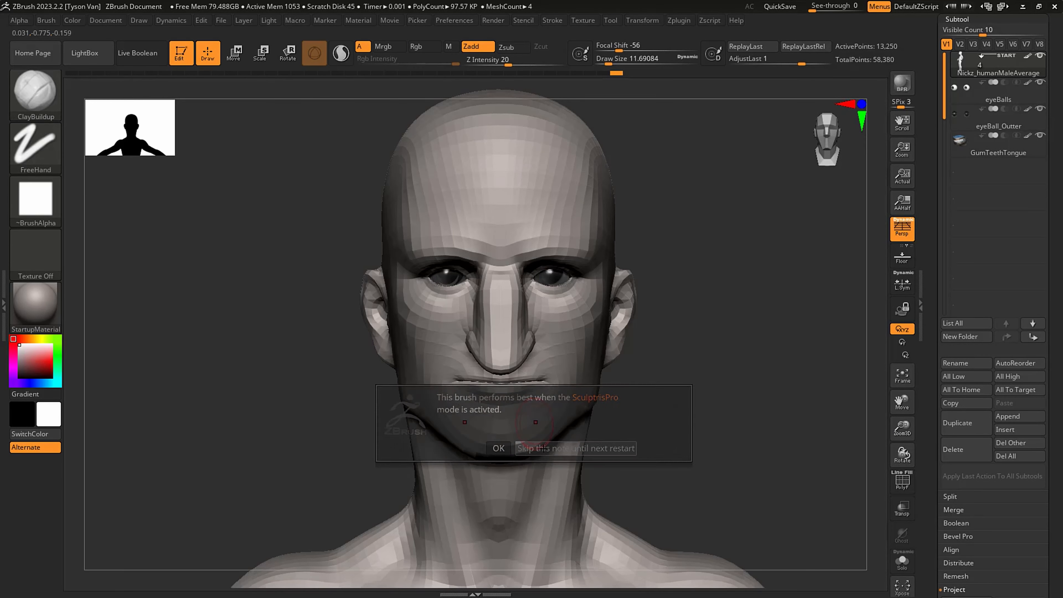
{"action": "left_click", "coordinate": [543, 448]}
- Return to SnakeHook and refine the mouth area in three-quarter view, reducing the draw size to about 17
{"action": "key", "text": "s"}
{"action": "left_click_drag", "start_coordinate": [524, 447], "coordinate": [540, 423]}
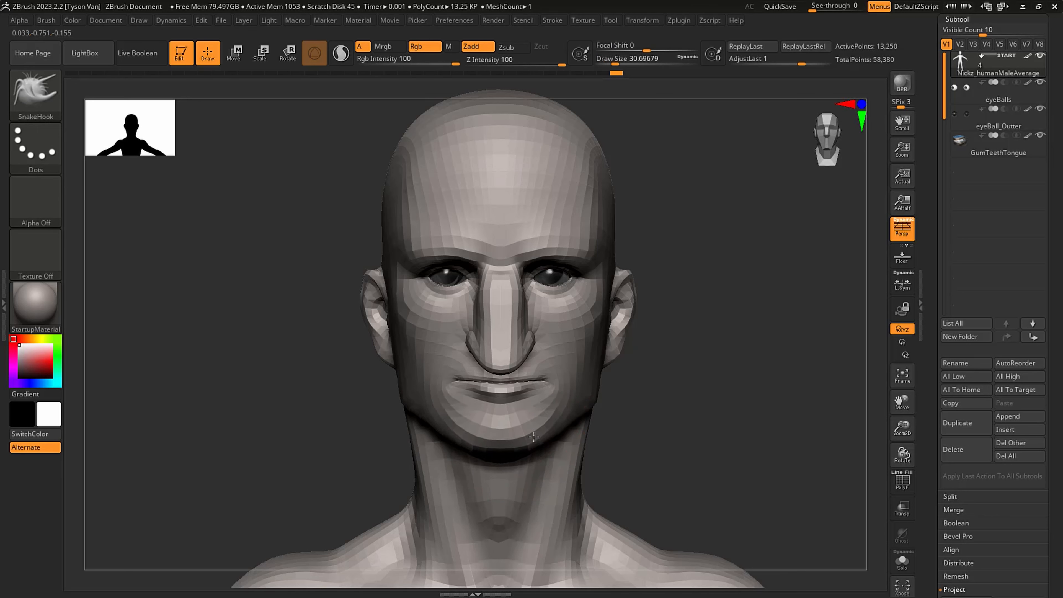
{"action": "right_click_drag", "start_coordinate": [603, 415], "coordinate": [538, 400]}
{"action": "key", "text": "s"}
{"action": "left_click_drag", "start_coordinate": [537, 399], "coordinate": [533, 399]}
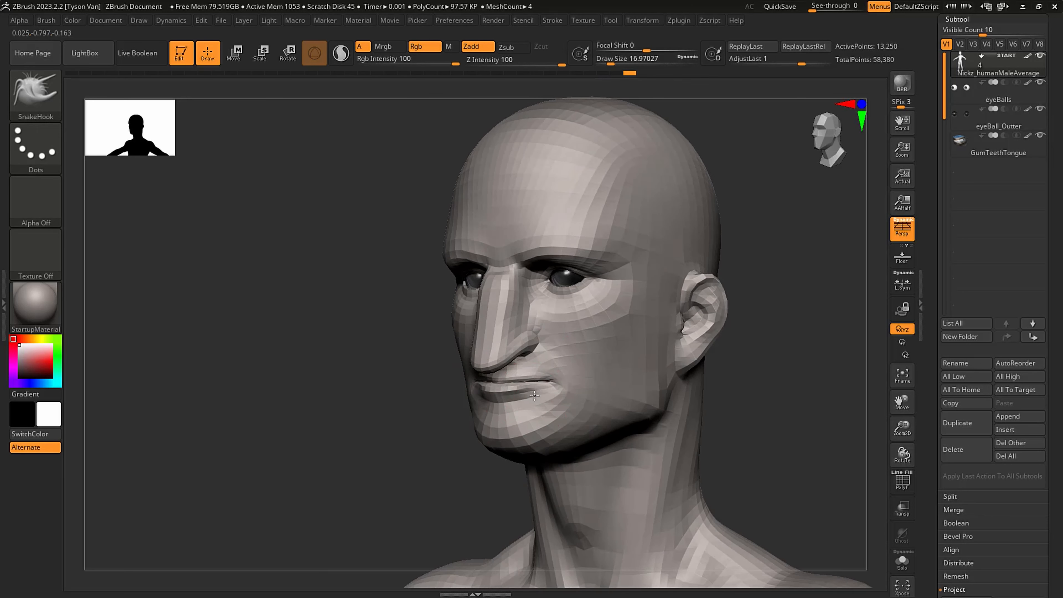
{"action": "right_click_drag", "start_coordinate": [536, 395], "coordinate": [549, 387]}
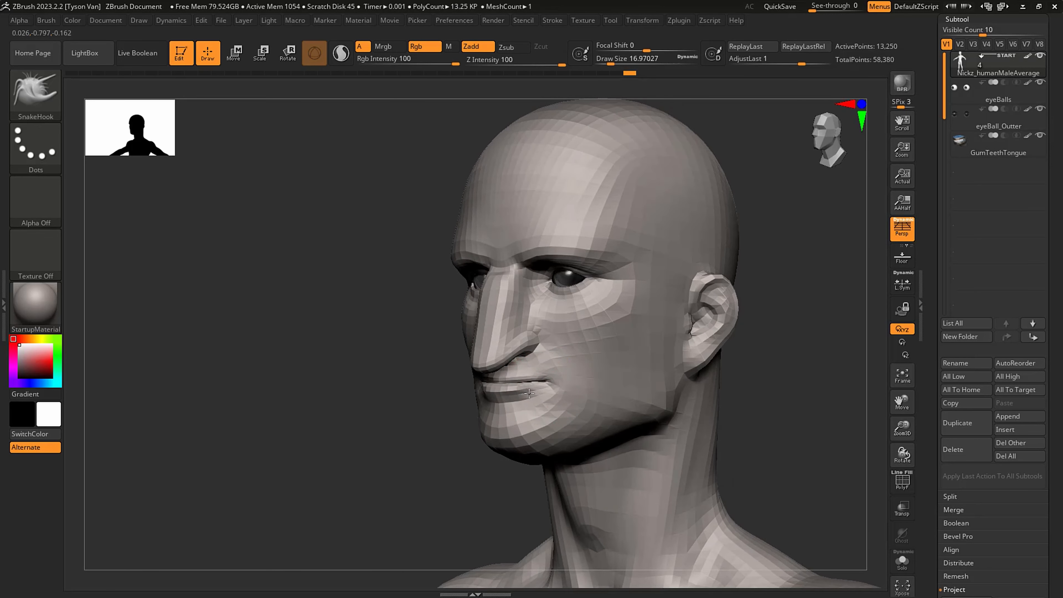
{"action": "left_click_drag", "start_coordinate": [544, 396], "coordinate": [598, 396]}
- Turn the head toward side view and enlarge the SnakeHook draw size to about 46
{"action": "mouse_move", "coordinate": [599, 396]}
{"action": "right_mouse_down"}
{"action": "mouse_move", "coordinate": [546, 396]}
{"action": "mouse_move", "coordinate": [557, 401]}
{"action": "right_mouse_up"}
{"action": "key", "text": "s"}
{"action": "left_click_drag", "start_coordinate": [443, 338], "coordinate": [452, 338]}
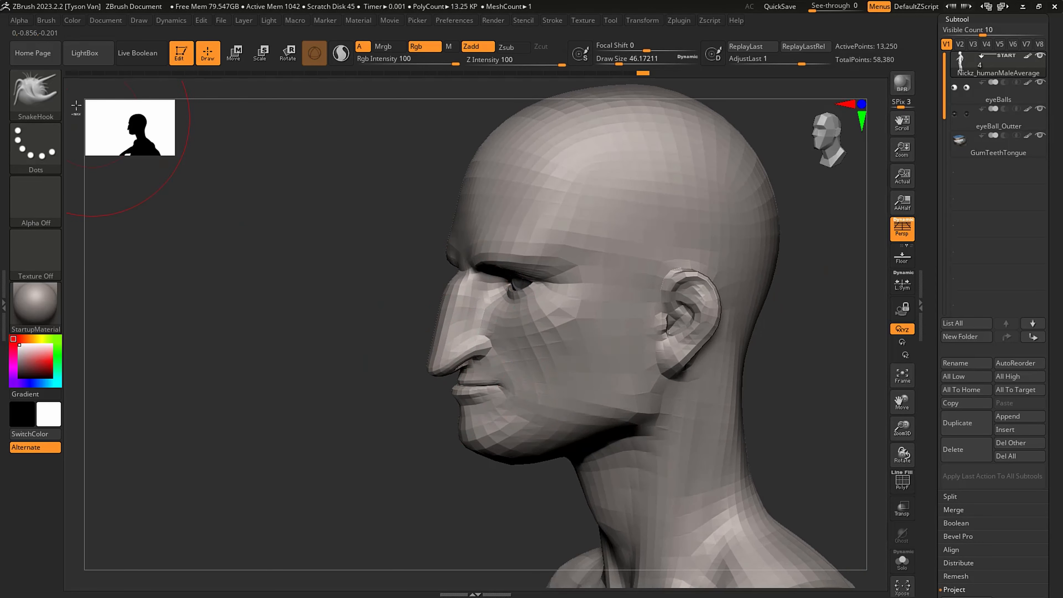
- Dock the Brush palette in the tray beside the canvas and bring up the brush selection
{"action": "left_click", "coordinate": [45, 20]}
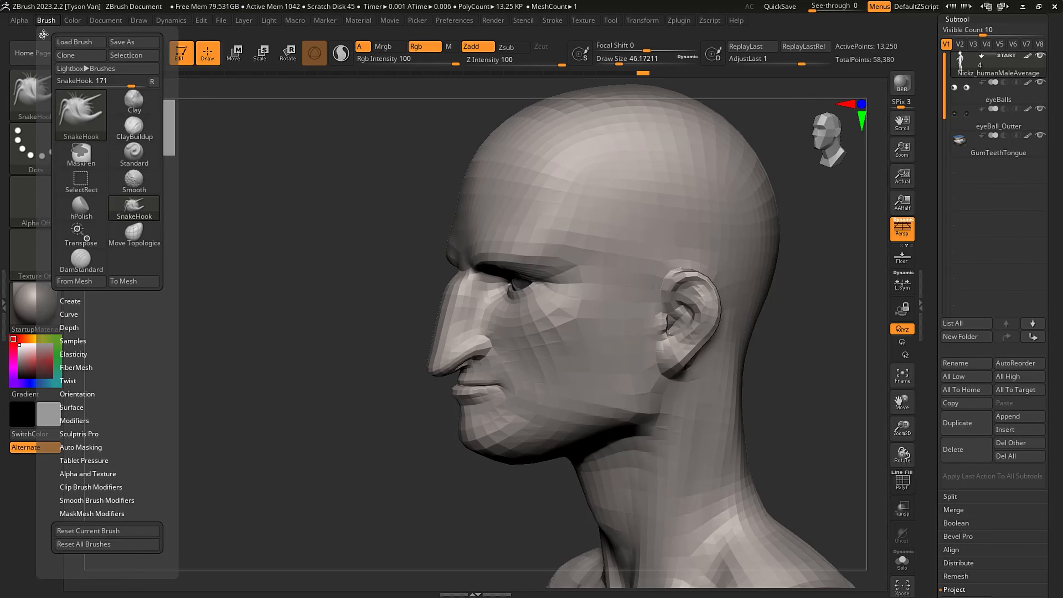
{"action": "left_click", "coordinate": [41, 35]}
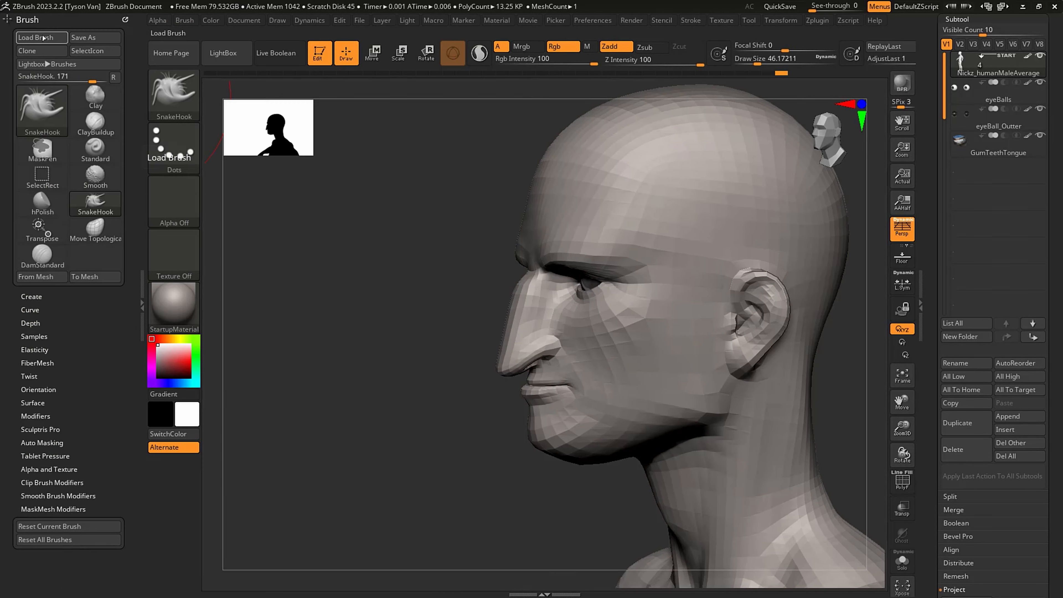
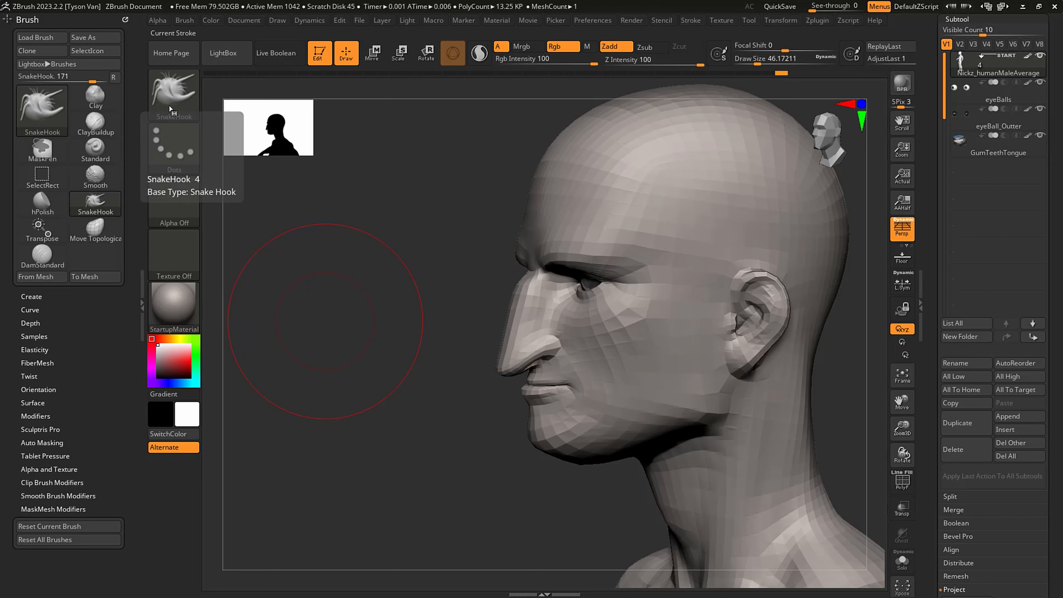
{"action": "left_click", "coordinate": [173, 94]}
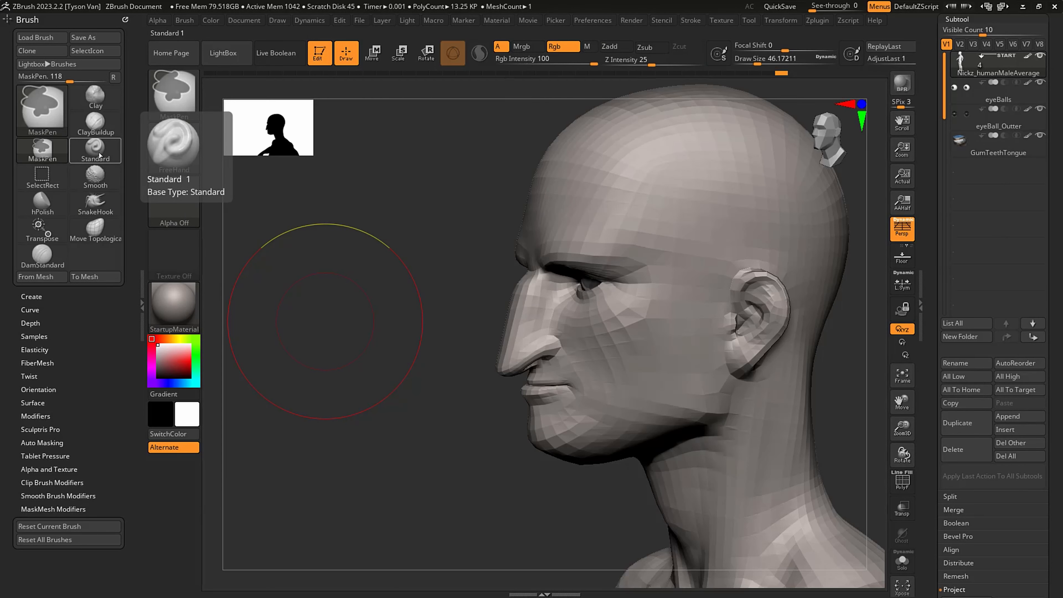
- Start custom hotkey assignments for the Standard and SnakeHook brushes and cancel them
{"action": "left_click", "coordinate": [97, 153], "text": "ctrl+alt"}
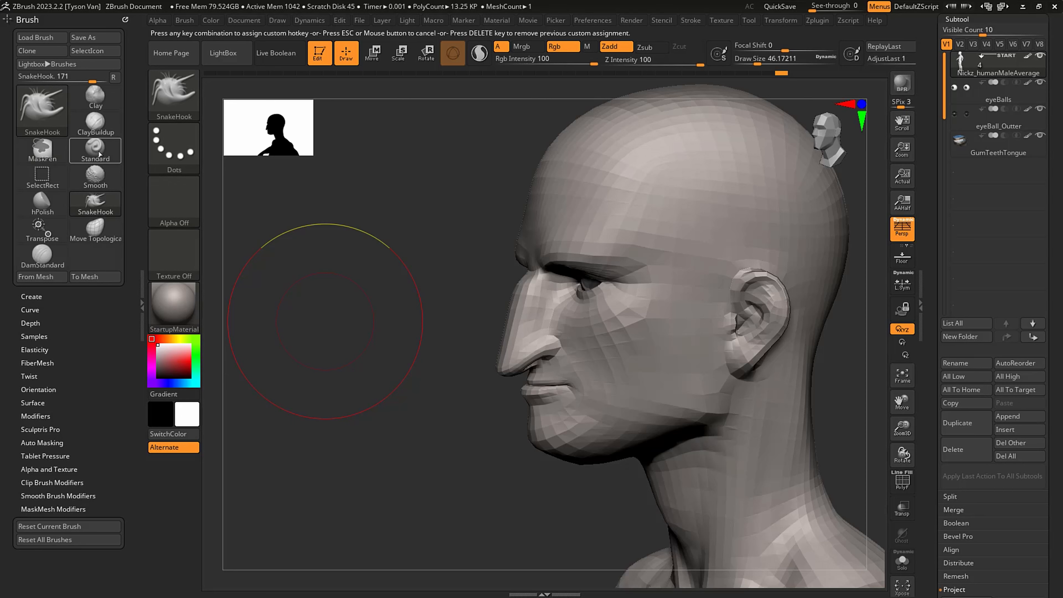
{"action": "left_click", "coordinate": [99, 205]}
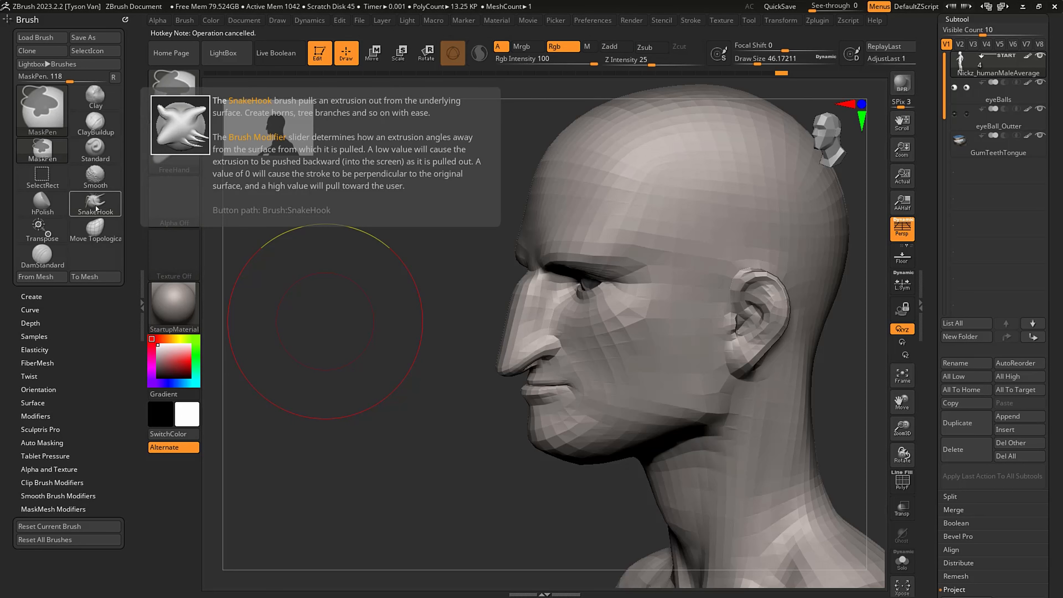
{"action": "left_click", "coordinate": [99, 206], "text": "ctrl+alt"}
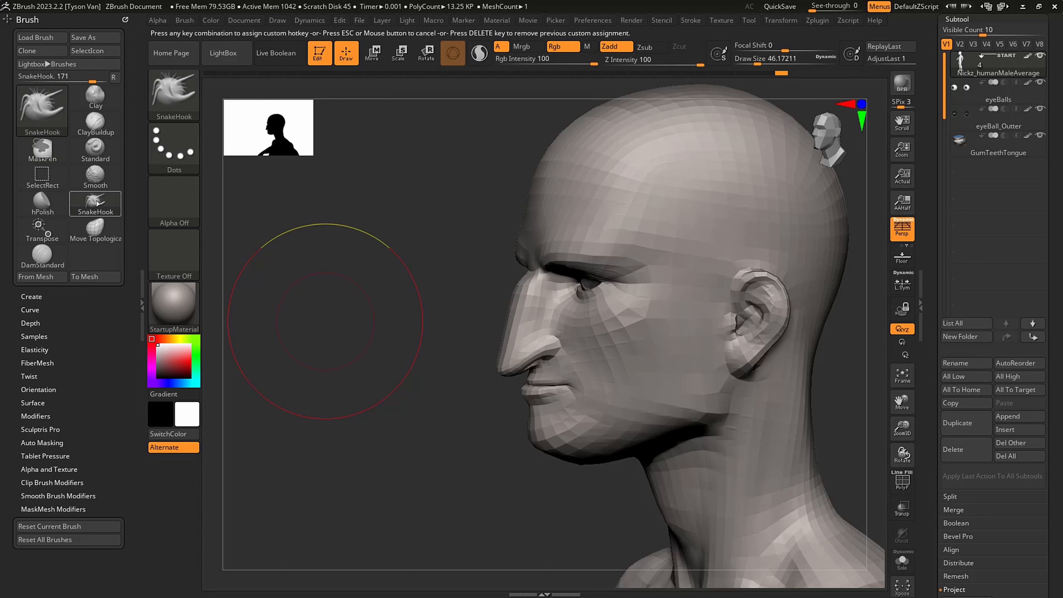
{"action": "key", "text": "ctrl"}
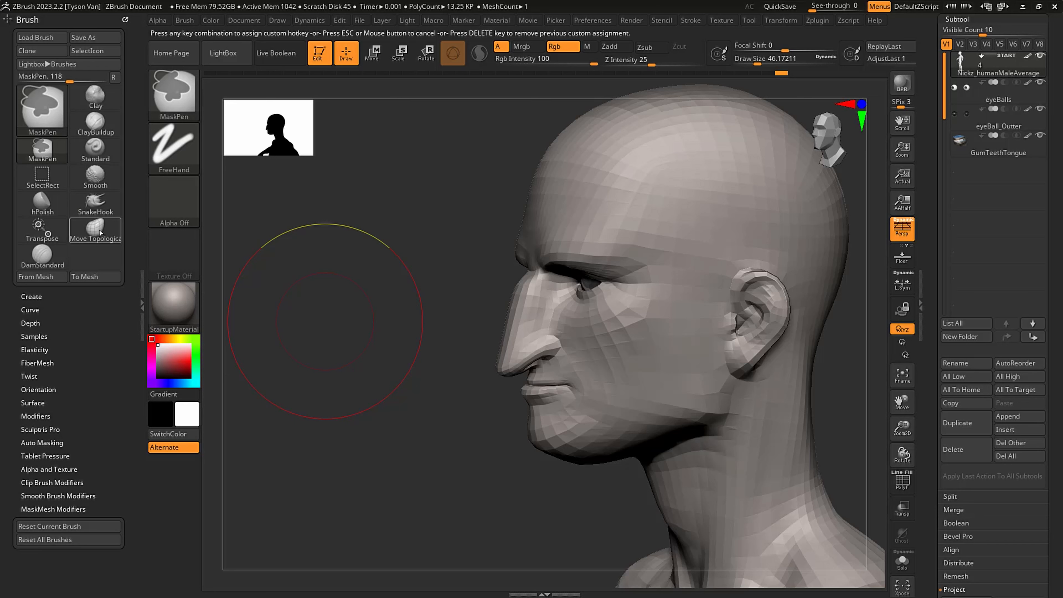
{"action": "key", "text": "Escape"}
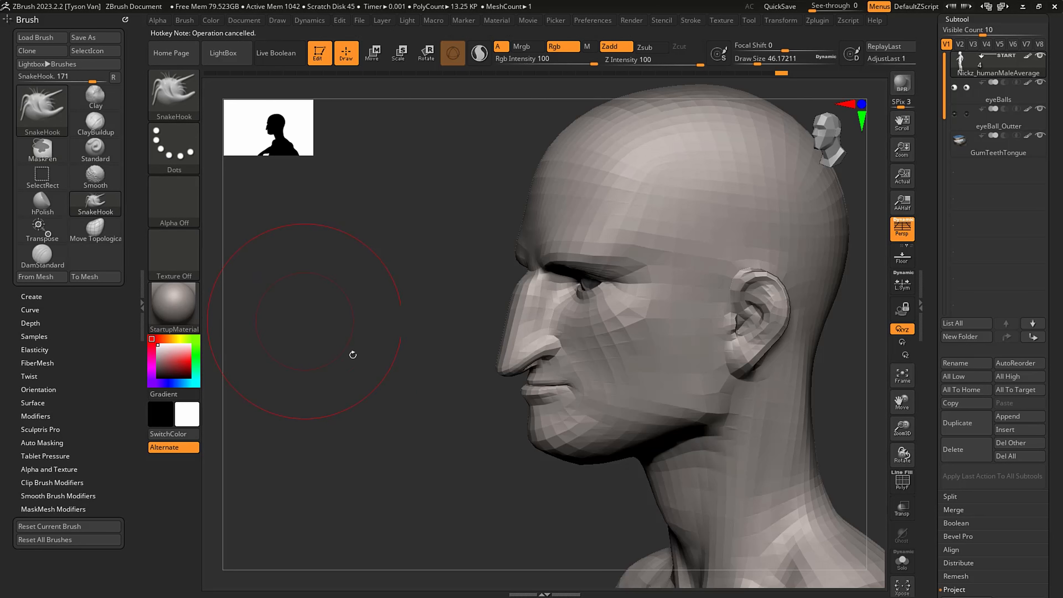
- Switch through the brushes that have custom hotkeys, including Standard and hPolish, ending on Pinch
{"action": "key", "text": "2"}
{"action": "key", "text": "3"}
{"action": "key", "text": "4"}
{"action": "key", "text": "1"}
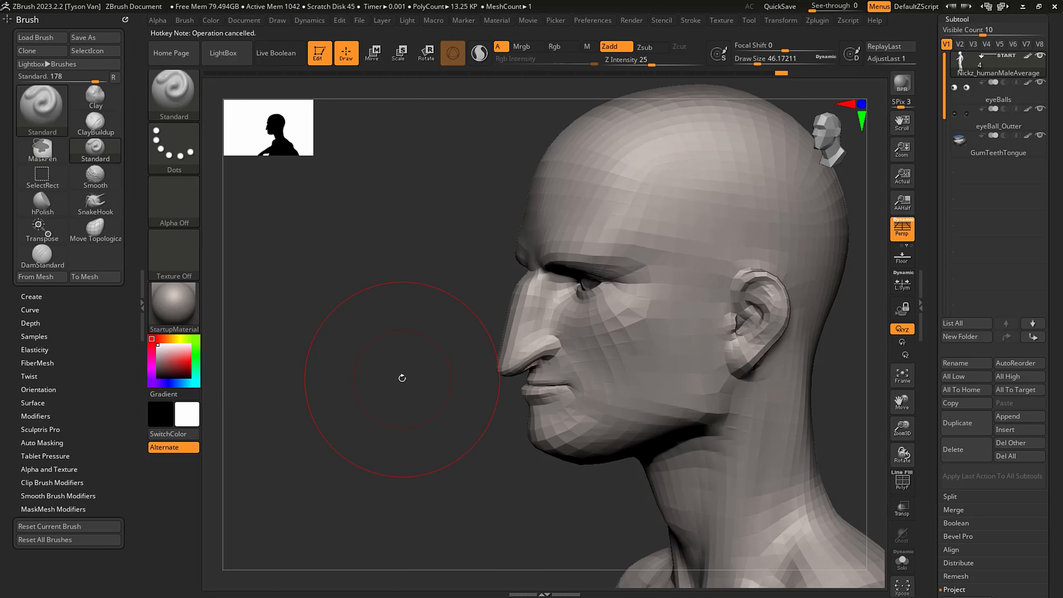
{"action": "key", "text": "2"}
{"action": "key", "text": "3"}
{"action": "key", "text": "4"}
{"action": "key", "text": "5"}
{"action": "key", "text": "4"}
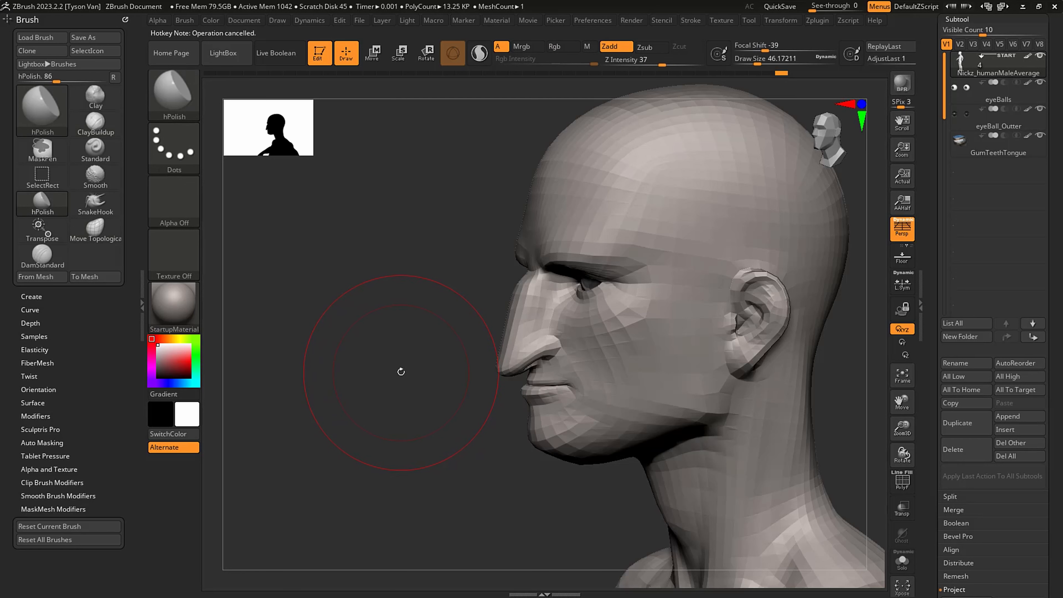
{"action": "key", "text": "6"}
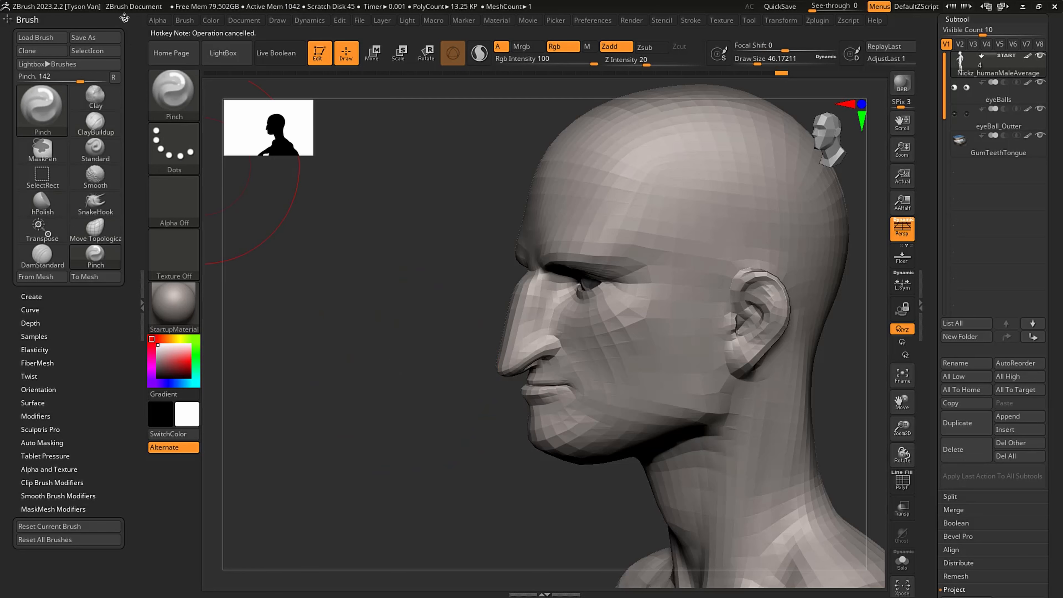
- Remove the Brush palette from the tray and collapse the empty tray
{"action": "left_click", "coordinate": [125, 18]}
{"action": "left_click", "coordinate": [142, 306]}
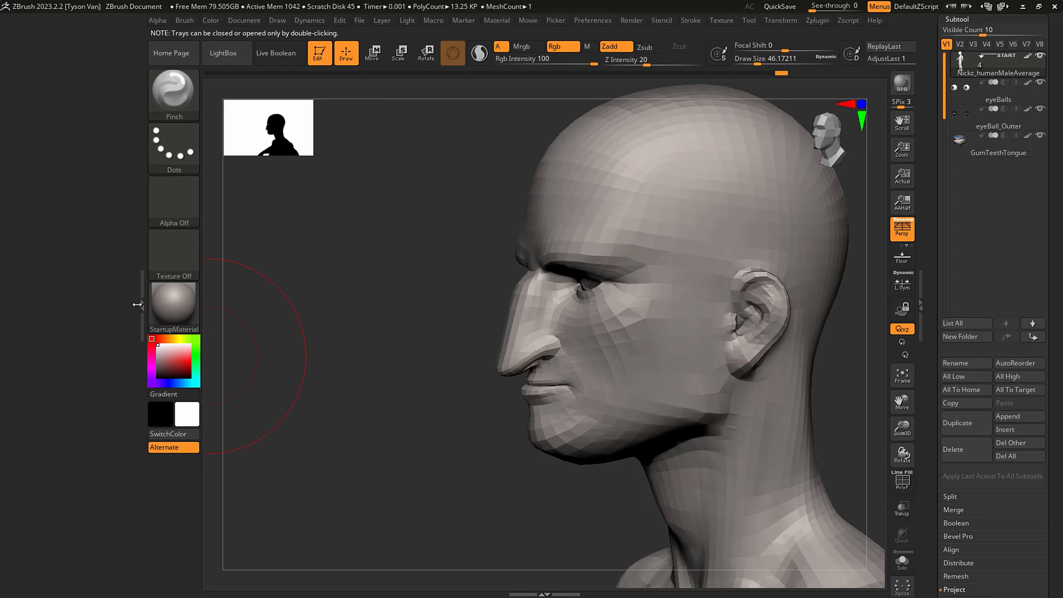
{"action": "double_click", "coordinate": [139, 305]}
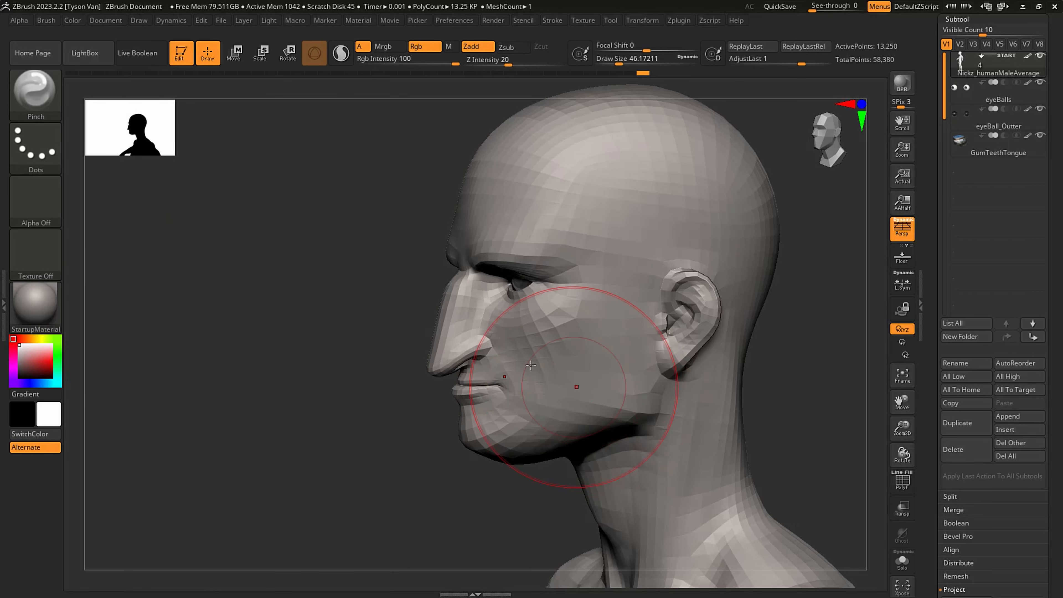
- Face the head frontally, set the draw size to about 37, undo the last change and switch from Pinch to SnakeHook
{"action": "left_click_drag", "start_coordinate": [356, 360], "coordinate": [461, 335]}
{"action": "key", "text": "s"}
{"action": "mouse_move", "coordinate": [384, 279]}
{"action": "left_mouse_down"}
{"action": "mouse_move", "coordinate": [382, 255]}
{"action": "mouse_move", "coordinate": [386, 280]}
{"action": "left_mouse_up"}
{"action": "key", "text": "ctrl+z"}
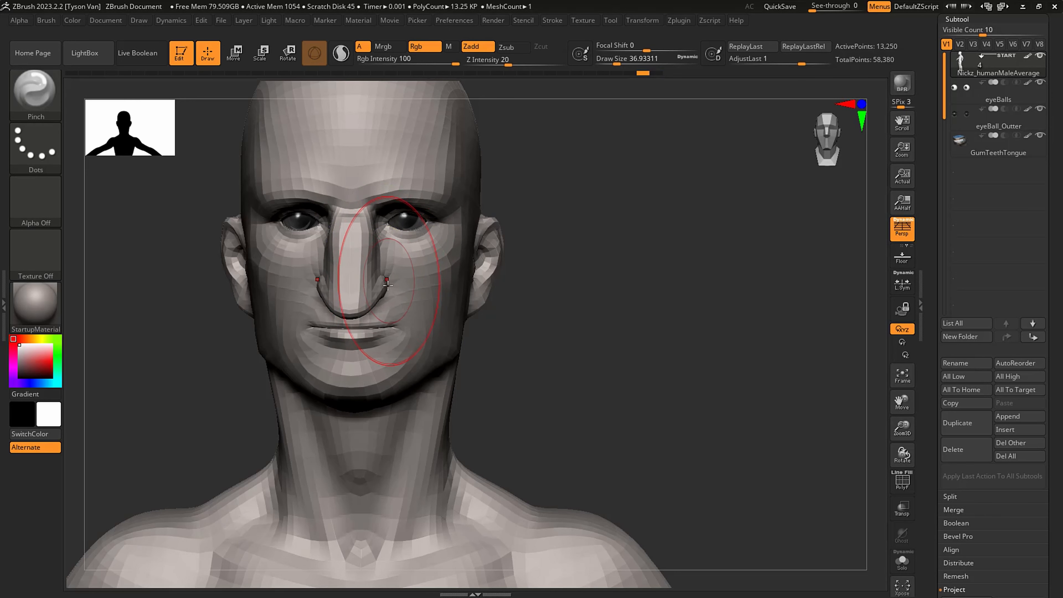
{"action": "key", "text": "b"}
{"action": "key", "text": "s"}
{"action": "key", "text": "h"}
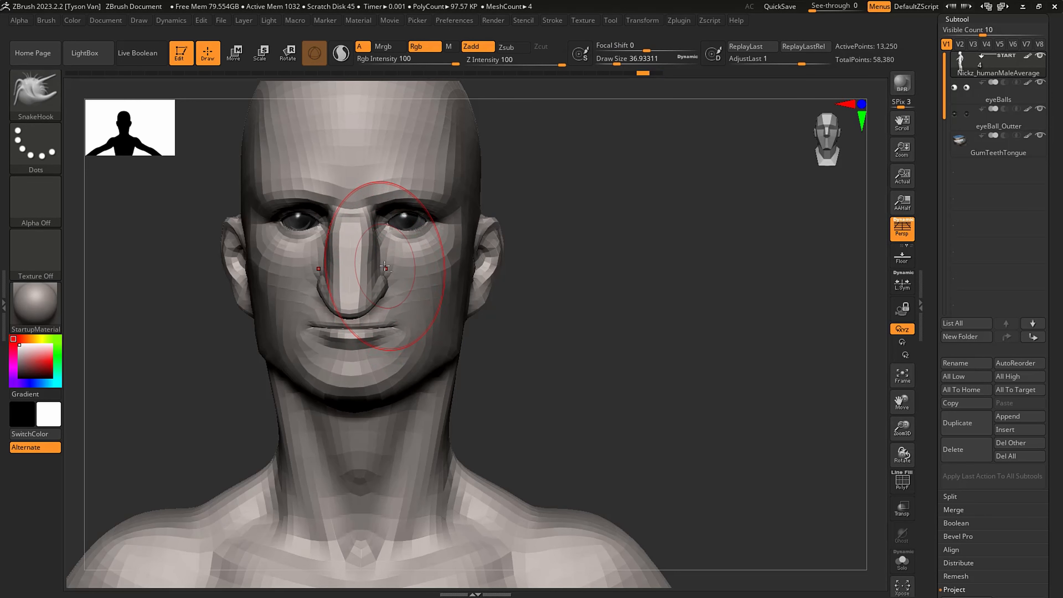
- Reduce the SnakeHook draw size to about 16 for work around the nose in front view
{"action": "right_click_drag", "start_coordinate": [385, 267], "coordinate": [381, 309], "text": "ctrl"}
{"action": "key", "text": "s"}
{"action": "mouse_move", "coordinate": [380, 309]}
{"action": "left_mouse_down"}
{"action": "mouse_move", "coordinate": [370, 308]}
{"action": "mouse_move", "coordinate": [392, 315]}
{"action": "left_mouse_up"}
- Switch to the ClayBuildup brush and back to SnakeHook using their brush shortcuts
{"action": "key", "text": "b"}
{"action": "key", "text": "c"}
{"action": "key", "text": "b"}
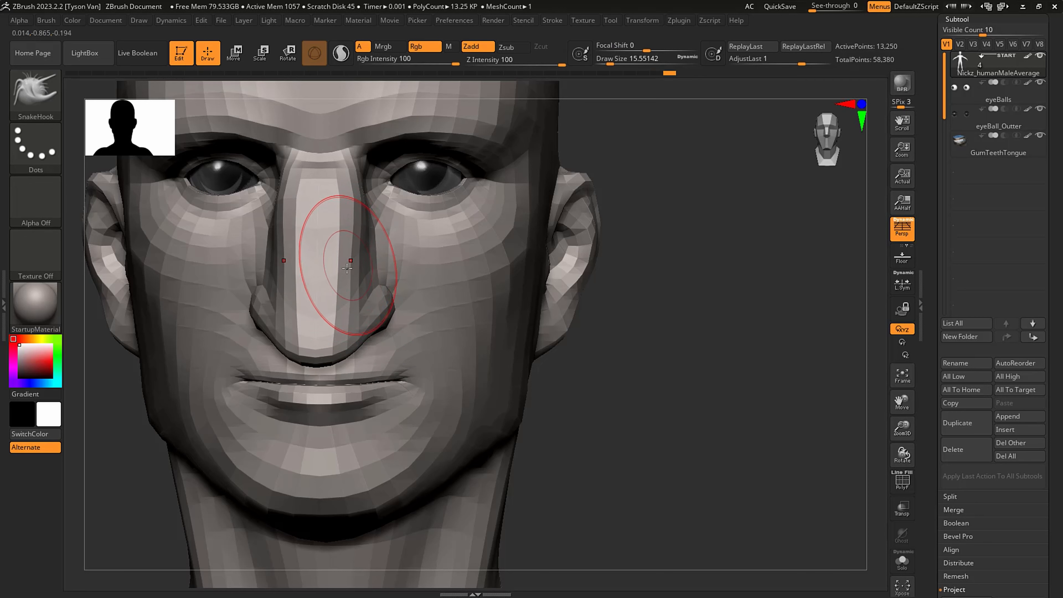
{"action": "key", "text": "b"}
{"action": "key", "text": "s"}
{"action": "key", "text": "h"}
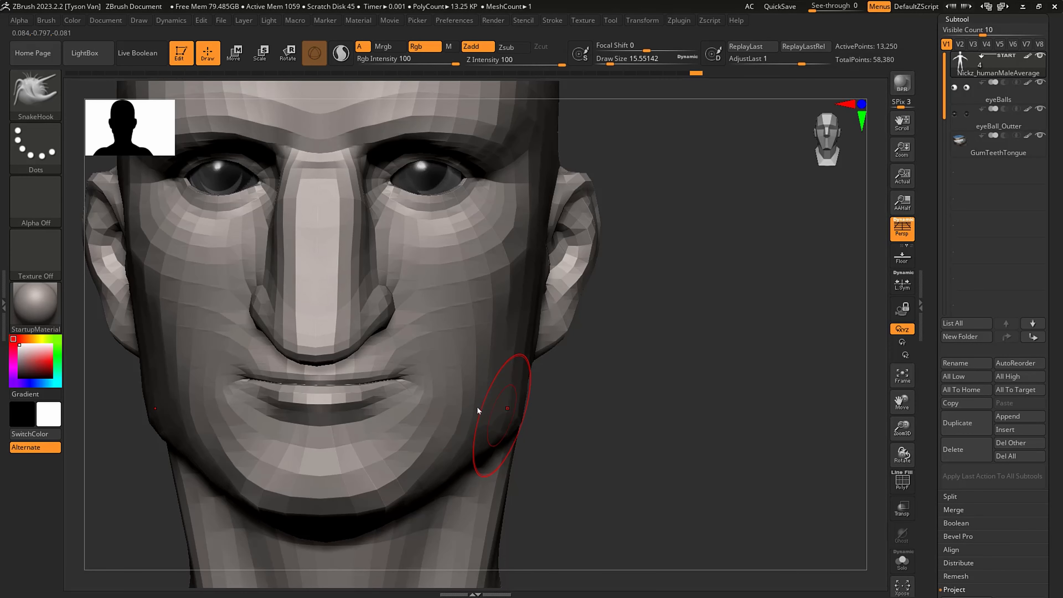
- Carve a fold from the side of the nose toward the mouth with the DamStandard brush at draw size about 7.5
{"action": "mouse_move", "coordinate": [477, 406]}
{"action": "right_mouse_down"}
{"action": "mouse_move", "coordinate": [456, 398]}
{"action": "mouse_move", "coordinate": [442, 354]}
{"action": "right_mouse_up"}
{"action": "key", "text": "b"}
{"action": "key", "text": "d"}
{"action": "key", "text": "s"}
{"action": "key", "text": "s"}
{"action": "left_click_drag", "start_coordinate": [390, 317], "coordinate": [397, 359]}
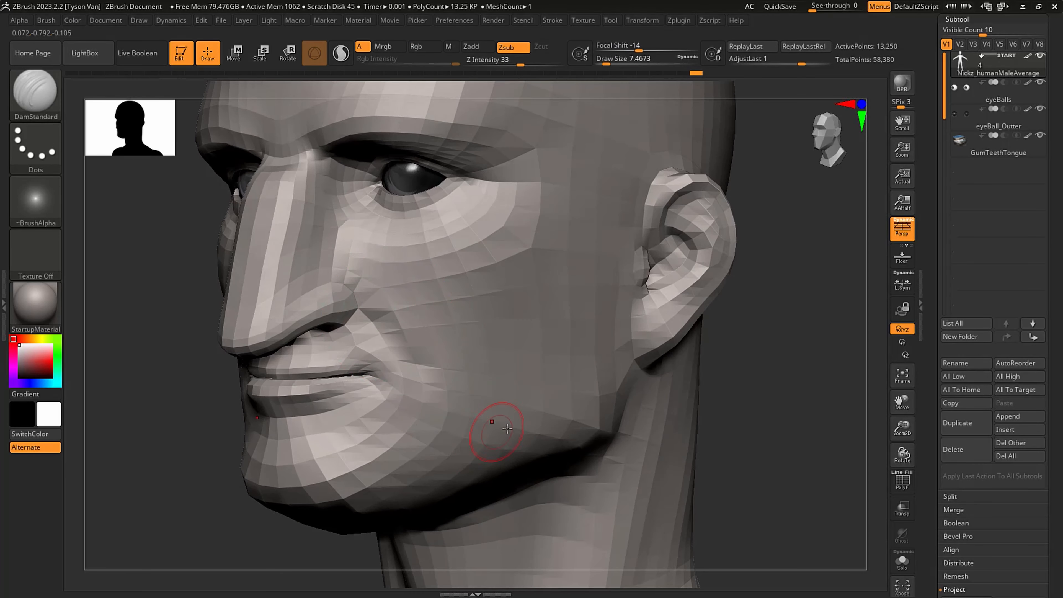
- Raise the head mesh to subdivision level 2 and divide it again to reach level 3
{"action": "mouse_move", "coordinate": [512, 422]}
{"action": "right_mouse_down", "text": "ctrl"}
{"action": "mouse_move", "coordinate": [571, 407]}
{"action": "mouse_move", "coordinate": [532, 288]}
{"action": "mouse_move", "coordinate": [533, 249]}
{"action": "right_mouse_up", "text": "ctrl"}
{"action": "right_click_drag", "start_coordinate": [595, 403], "coordinate": [509, 375], "text": "alt"}
{"action": "key", "text": "d"}
{"action": "right_click_drag", "start_coordinate": [589, 336], "coordinate": [552, 446], "text": "alt"}
{"action": "left_click_drag", "start_coordinate": [709, 263], "coordinate": [747, 233]}
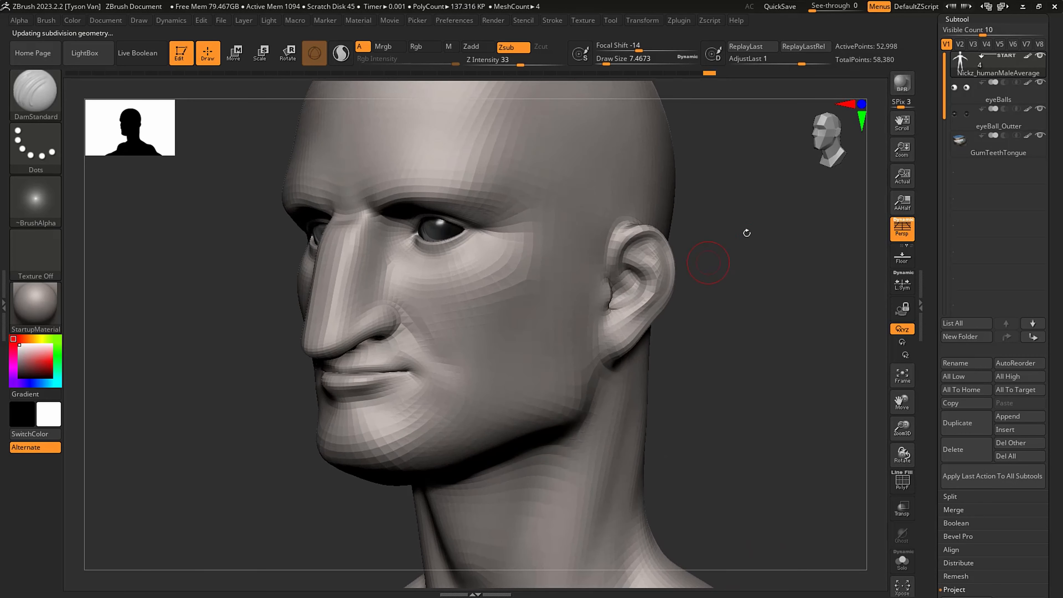
{"action": "left_click", "coordinate": [969, 19]}
{"action": "left_click", "coordinate": [962, 32]}
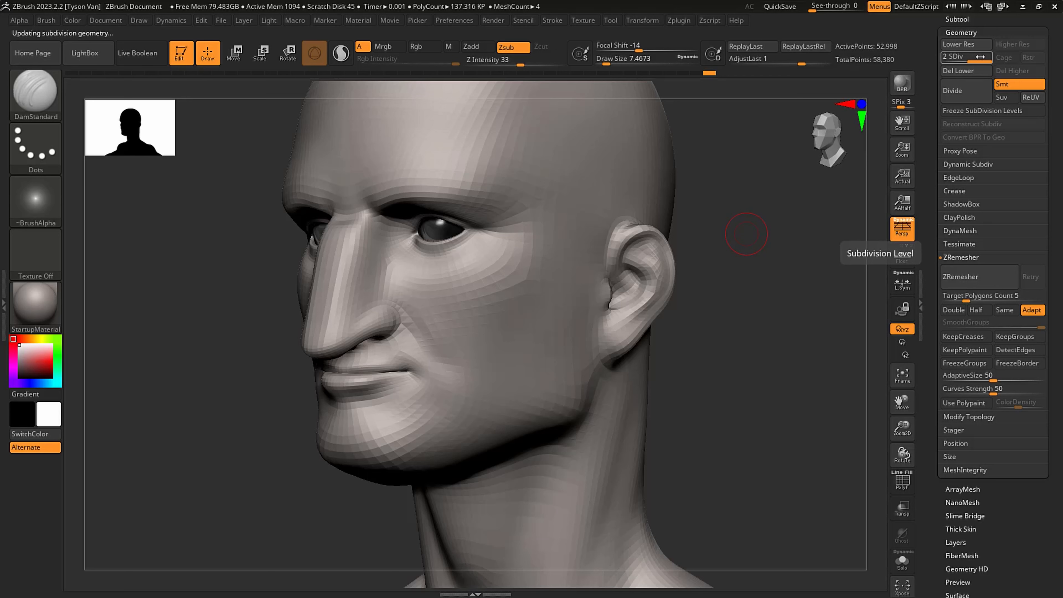
{"action": "key", "text": "ctrl+d"}
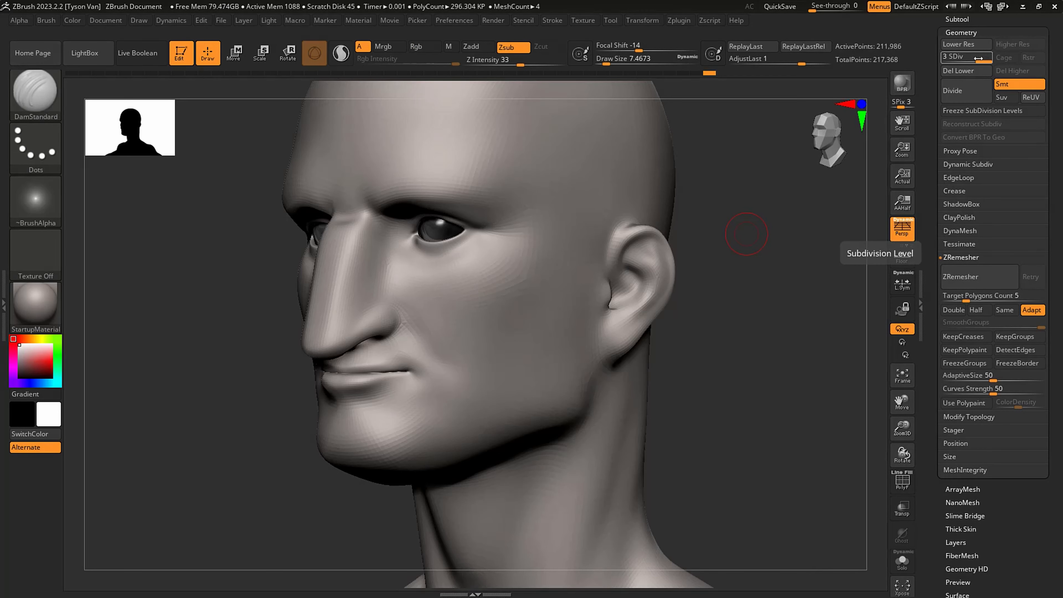
- Step the head down to subdivision level 1 and back up to level 3 to compare the detail
{"action": "key", "text": "shift"}
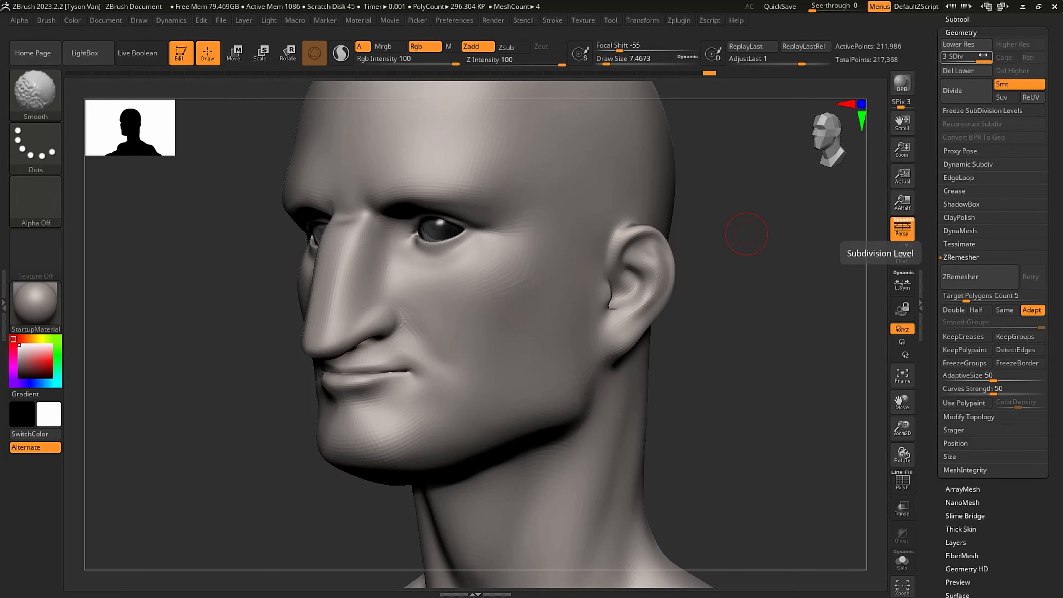
{"action": "key", "text": "shift+d"}
{"action": "key", "text": "shift+d"}
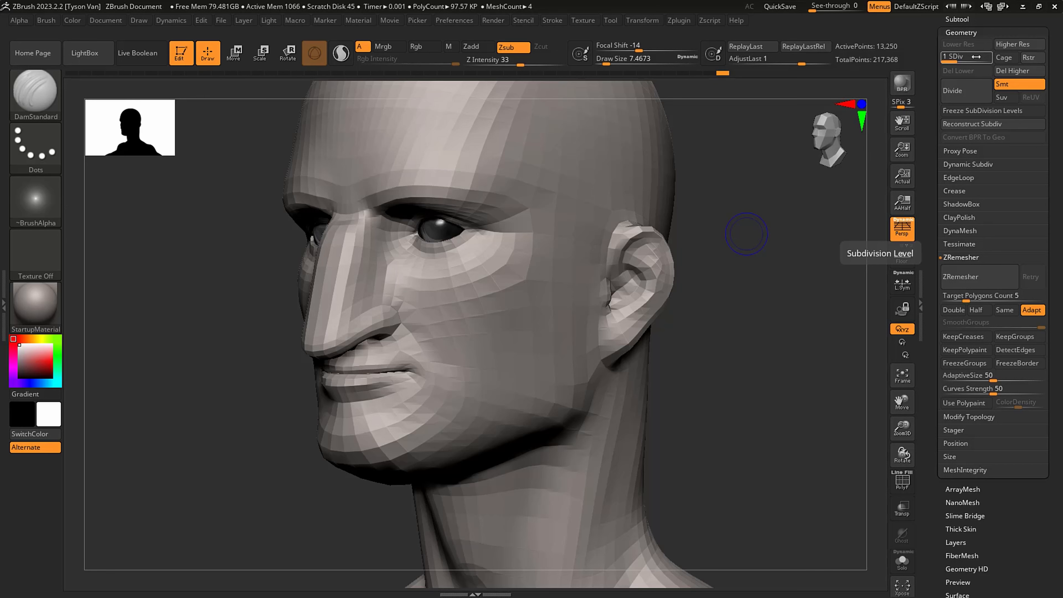
{"action": "key", "text": "d"}
{"action": "key", "text": "d"}
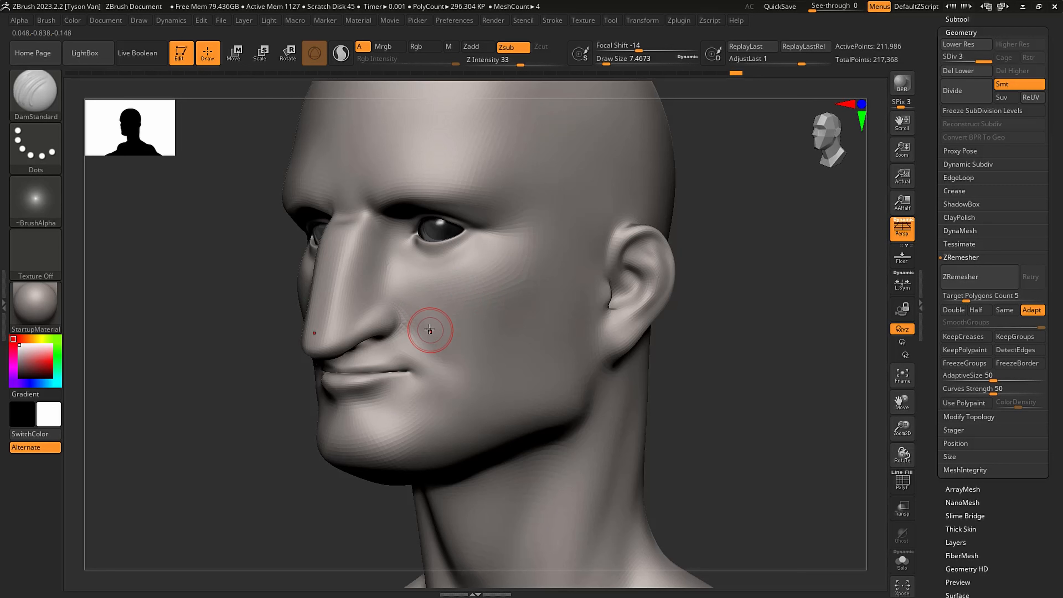
- Carve the smile line from the nostril down past the mouth corner with DamStandard and soften it with Smooth
{"action": "left_click_drag", "start_coordinate": [408, 316], "coordinate": [446, 366]}
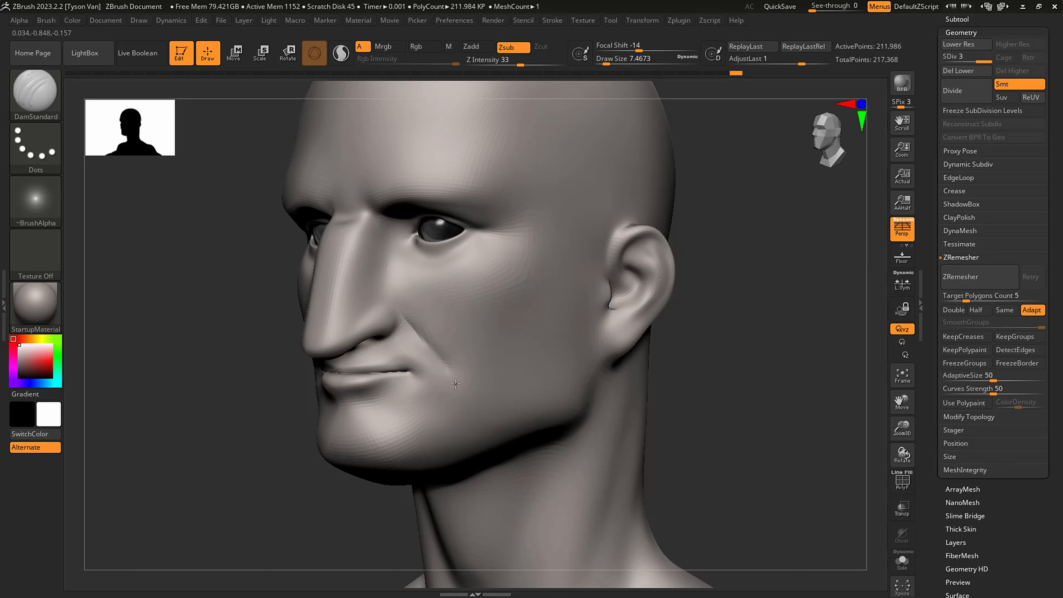
{"action": "key", "text": "shift"}
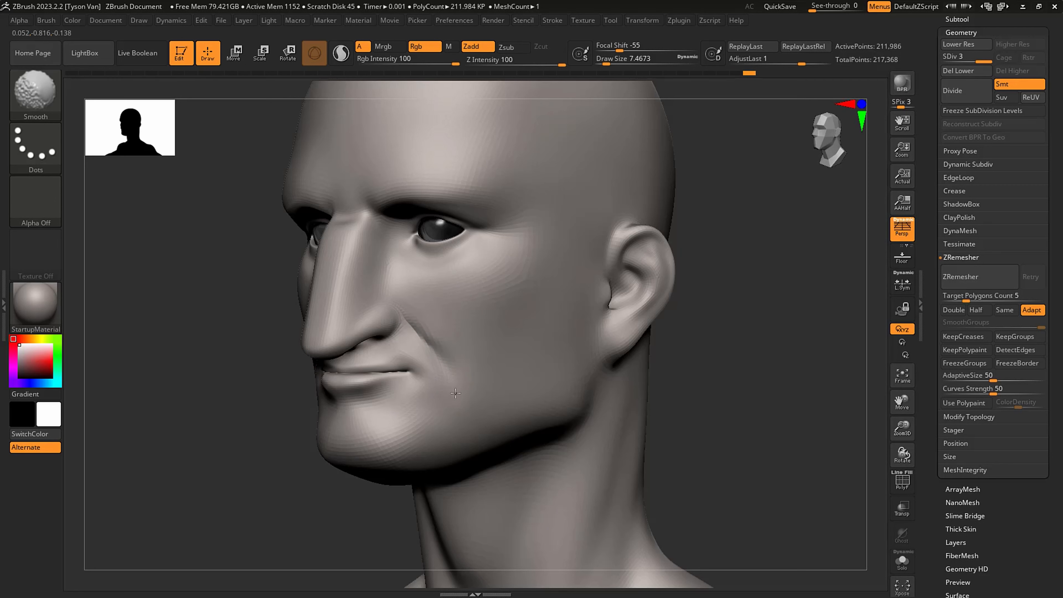
{"action": "right_click_drag", "start_coordinate": [438, 356], "coordinate": [392, 337]}
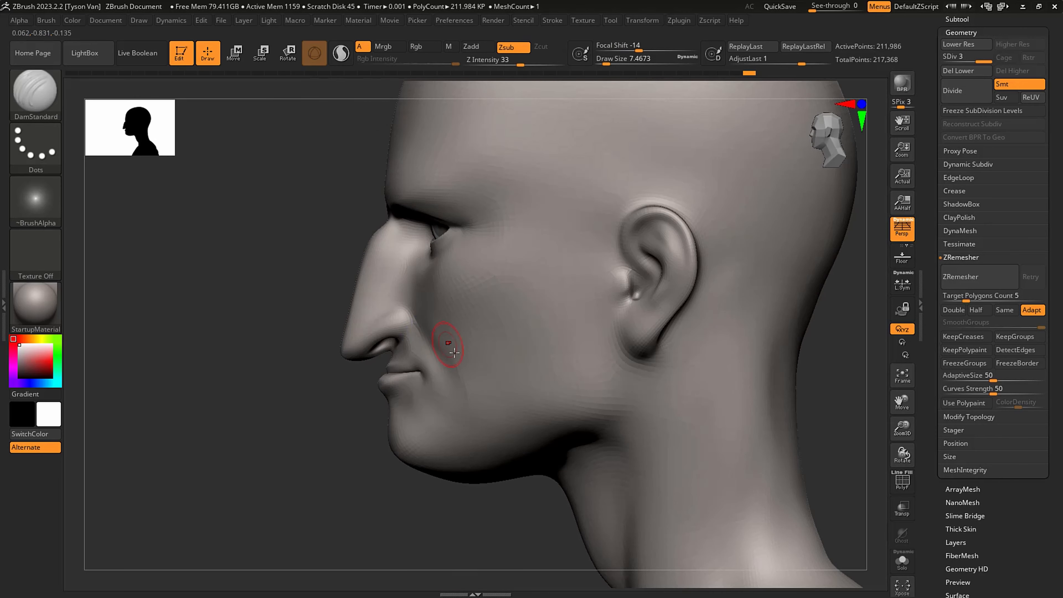
{"action": "key", "text": "b"}
{"action": "key", "text": "s"}
{"action": "key", "text": "h"}
{"action": "left_click_drag", "start_coordinate": [450, 385], "coordinate": [453, 389]}
{"action": "key", "text": "shift"}
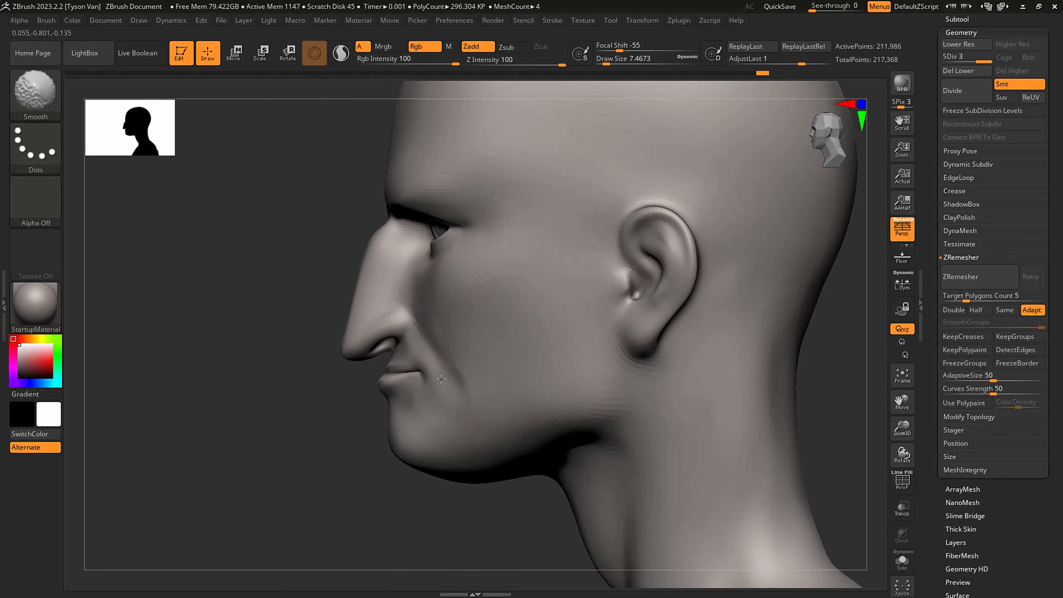
- Pull the chin forward and lift the underside of the jaw with the SnakeHook brush at draw size about 23
{"action": "key", "text": "s"}
{"action": "left_click_drag", "start_coordinate": [434, 461], "coordinate": [377, 445]}
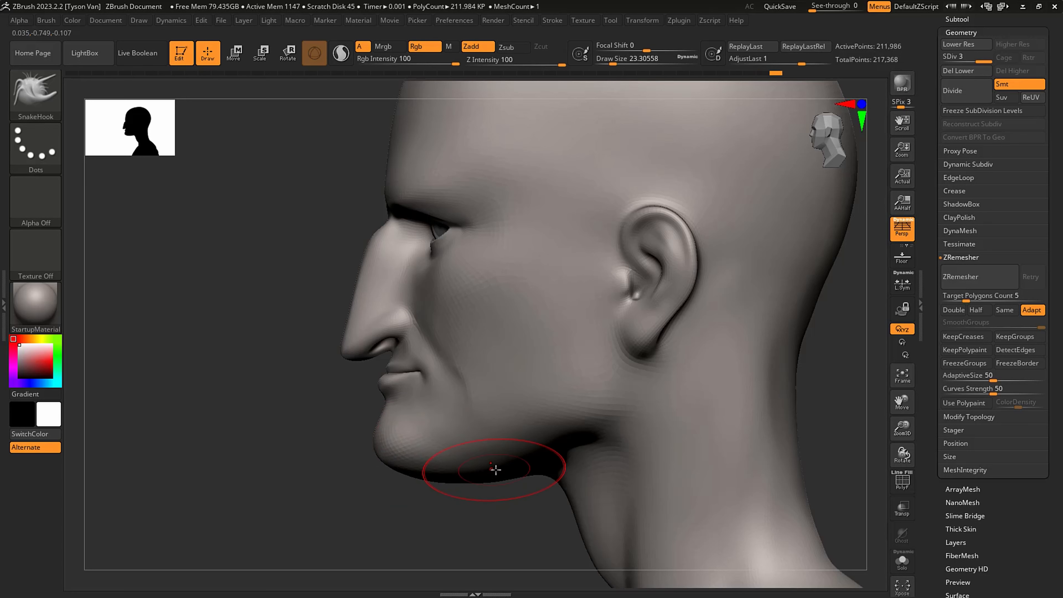
{"action": "left_click_drag", "start_coordinate": [490, 471], "coordinate": [482, 462]}
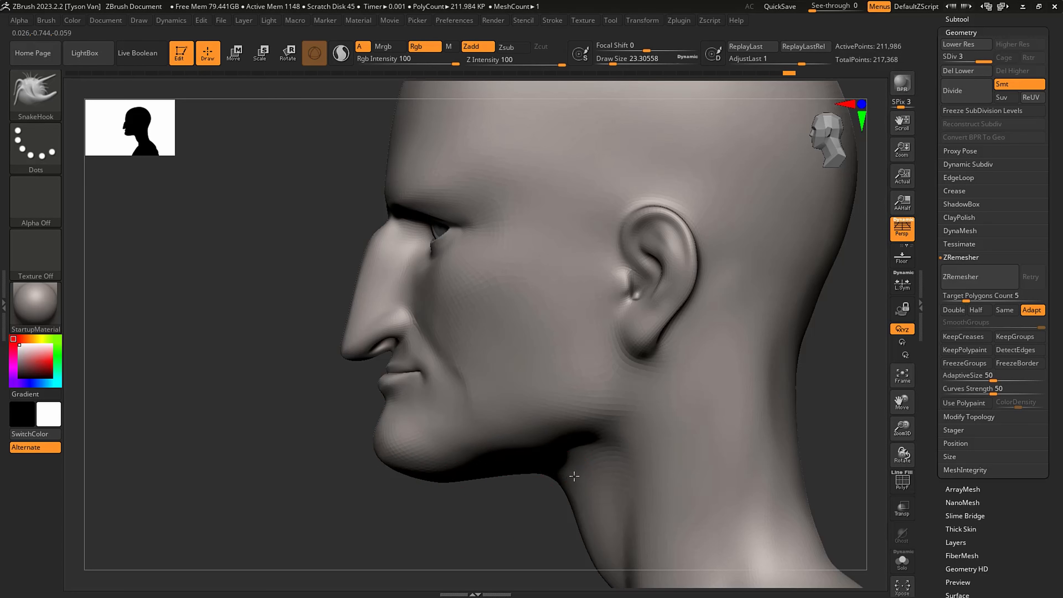
{"action": "mouse_move", "coordinate": [535, 516]}
{"action": "left_mouse_down"}
{"action": "mouse_move", "coordinate": [572, 519]}
{"action": "mouse_move", "coordinate": [544, 512]}
{"action": "mouse_move", "coordinate": [574, 505]}
{"action": "mouse_move", "coordinate": [578, 520]}
{"action": "mouse_move", "coordinate": [628, 461]}
{"action": "left_mouse_up"}
- Smooth the cheek beside the mouth and refine the face with SnakeHook at draw sizes between about 12 and 59
{"action": "key", "text": "s"}
{"action": "key", "text": "s"}
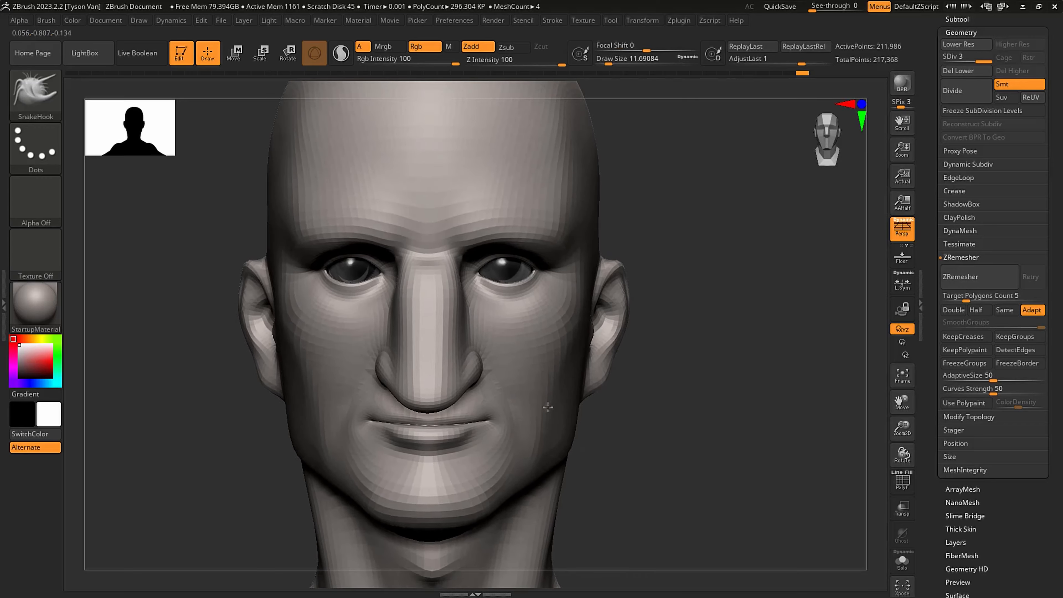
{"action": "left_click_drag", "start_coordinate": [548, 407], "coordinate": [503, 414], "text": "shift"}
{"action": "left_click_drag", "start_coordinate": [498, 426], "coordinate": [502, 425]}
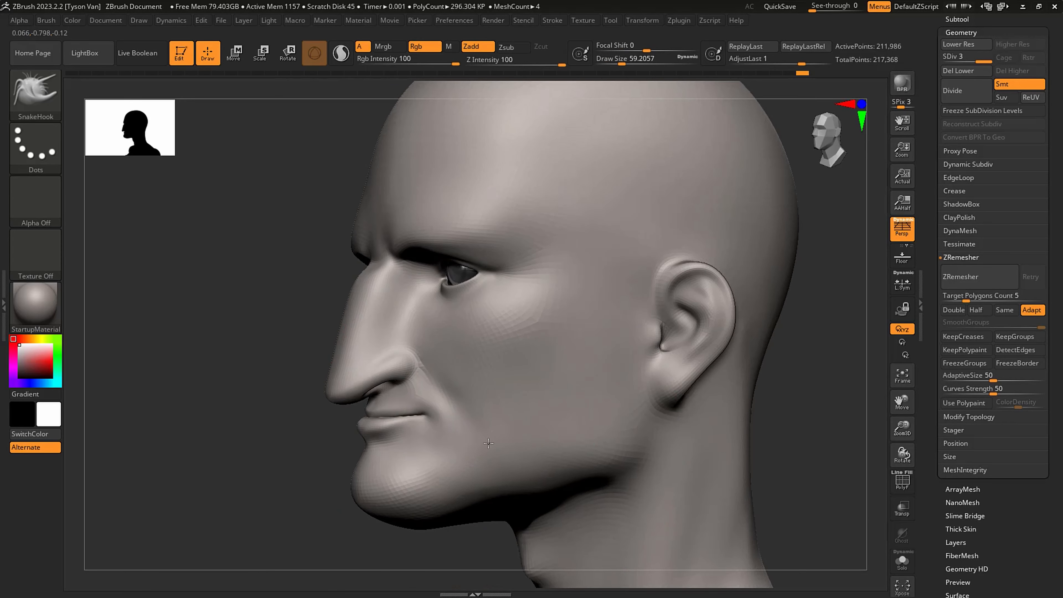
{"action": "mouse_move", "coordinate": [438, 413]}
{"action": "right_mouse_down"}
{"action": "mouse_move", "coordinate": [491, 435]}
{"action": "mouse_move", "coordinate": [513, 429]}
{"action": "right_mouse_up"}
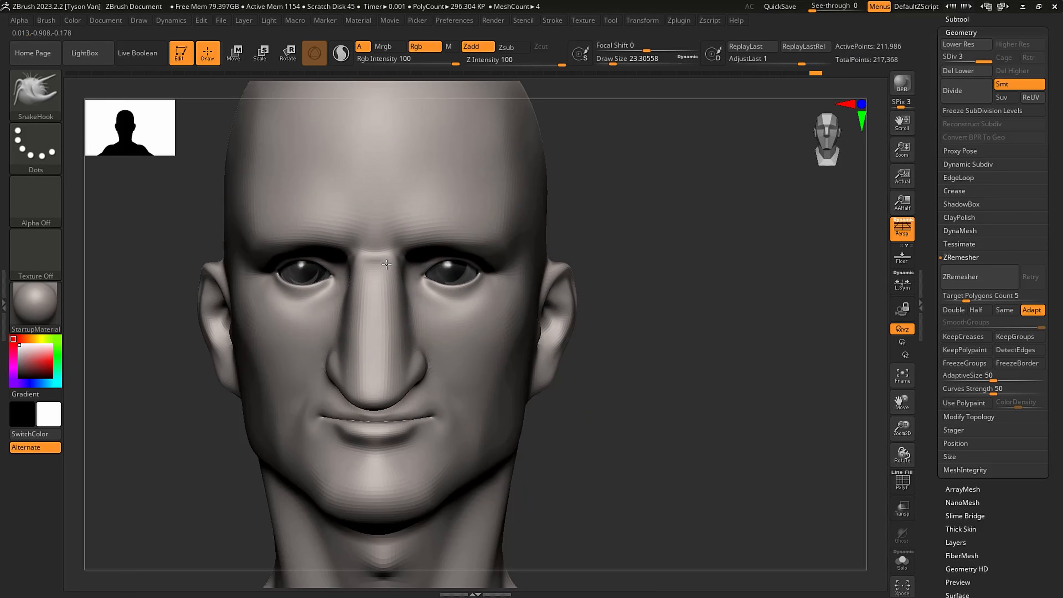
{"action": "key", "text": "s"}
{"action": "key", "text": "shift"}
{"action": "right_click_drag", "start_coordinate": [398, 308], "coordinate": [398, 290]}
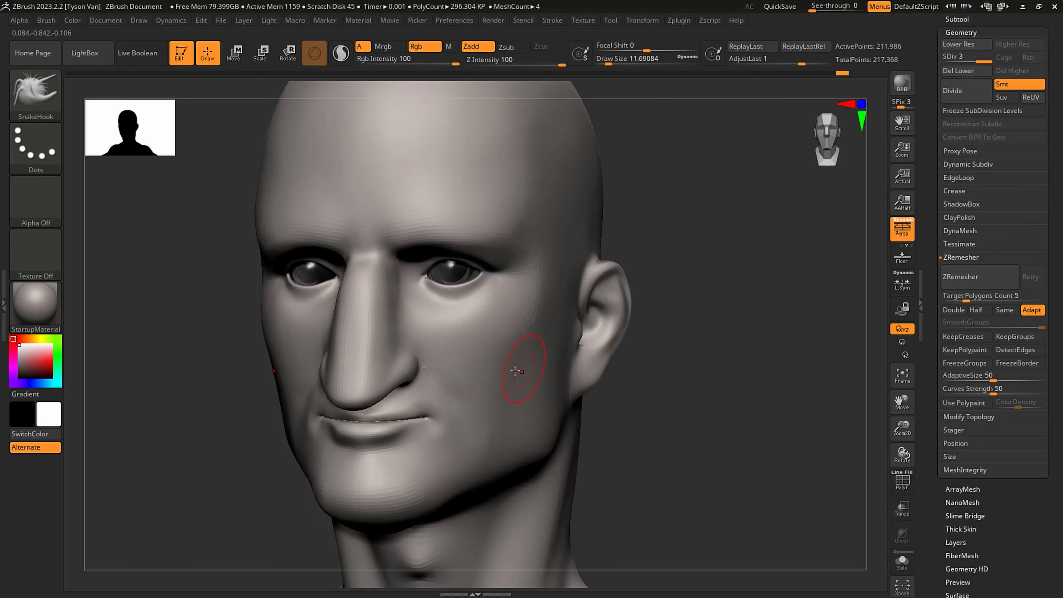
- Reshape the lower lip and the area just below it with SnakeHook at draw size about 23
{"action": "right_click_drag", "start_coordinate": [309, 372], "coordinate": [410, 385]}
{"action": "key", "text": "s"}
{"action": "left_click_drag", "start_coordinate": [411, 387], "coordinate": [421, 387]}
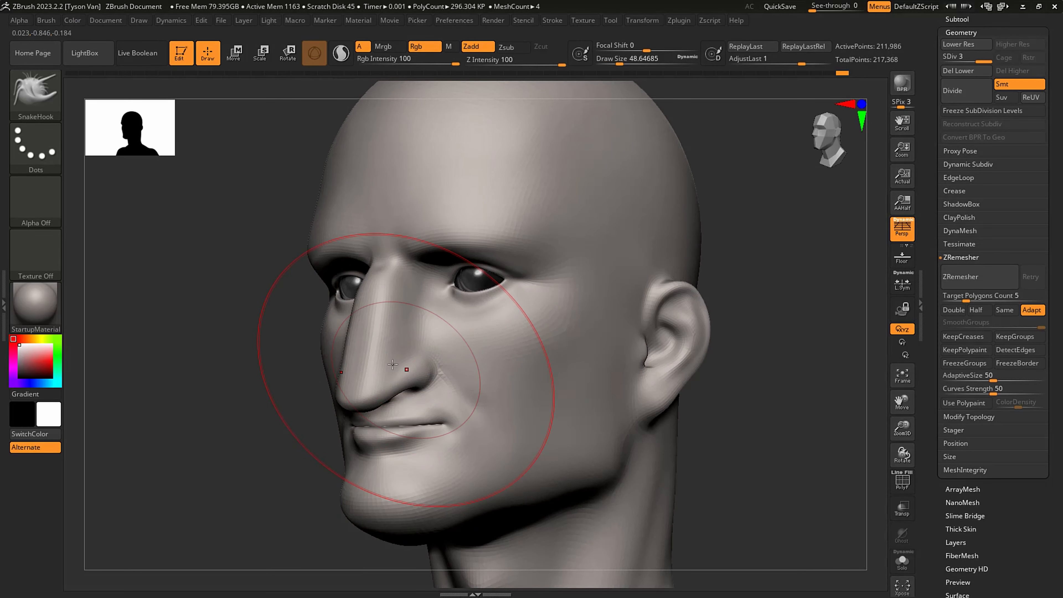
{"action": "right_click_drag", "start_coordinate": [481, 393], "coordinate": [418, 392]}
{"action": "key", "text": "s"}
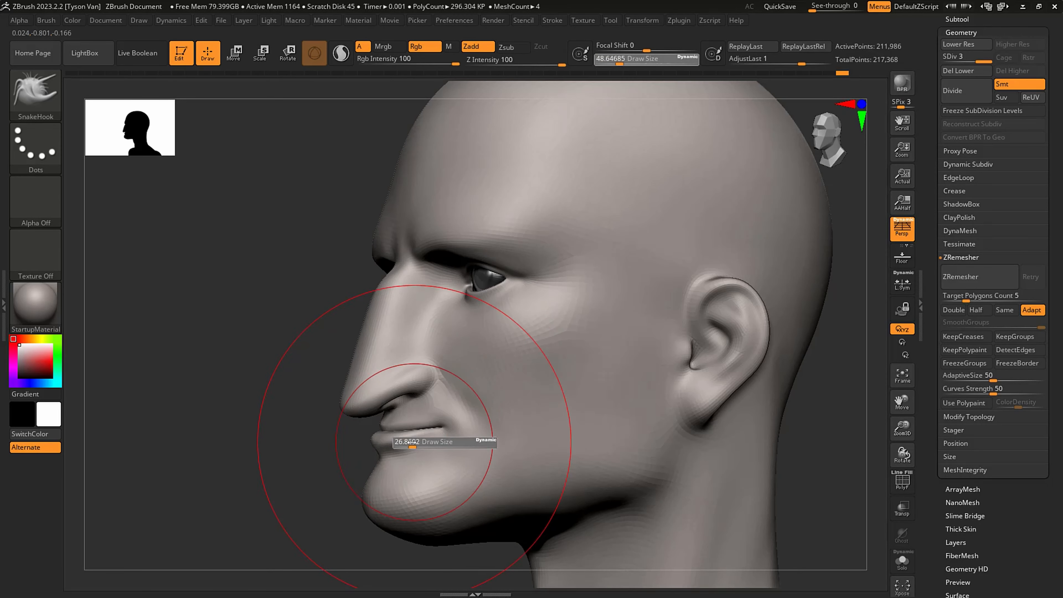
{"action": "left_click_drag", "start_coordinate": [411, 441], "coordinate": [423, 429]}
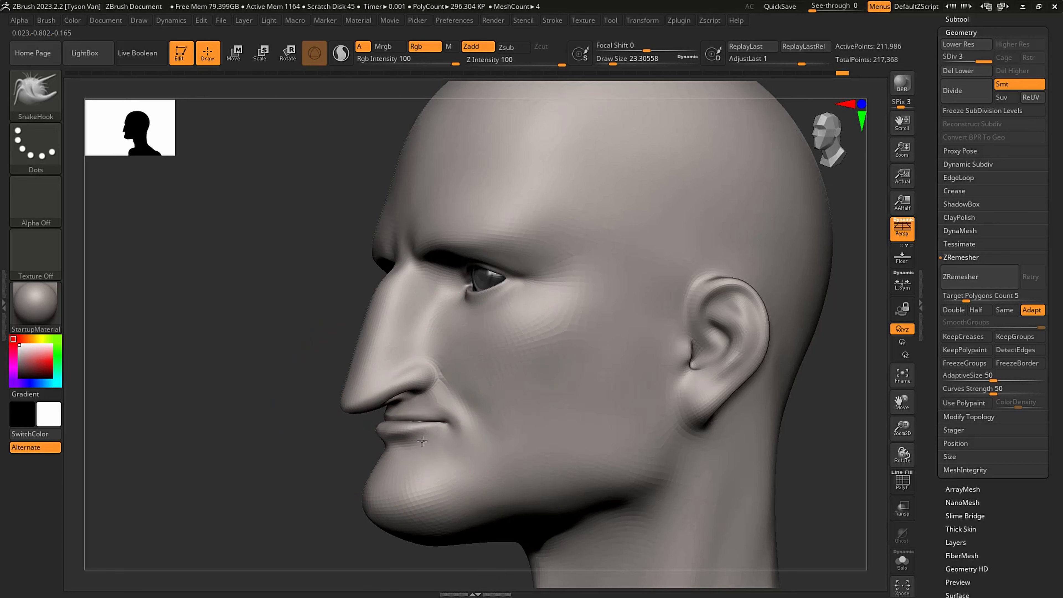
{"action": "right_click_drag", "start_coordinate": [440, 465], "coordinate": [444, 466]}
- Carve the crease beneath the lower lip with DamStandard and smooth it at draw size about 9.4
{"action": "key", "text": "b"}
{"action": "key", "text": "d"}
{"action": "key", "text": "s"}
{"action": "left_click_drag", "start_coordinate": [420, 453], "coordinate": [439, 473]}
{"action": "key", "text": "s"}
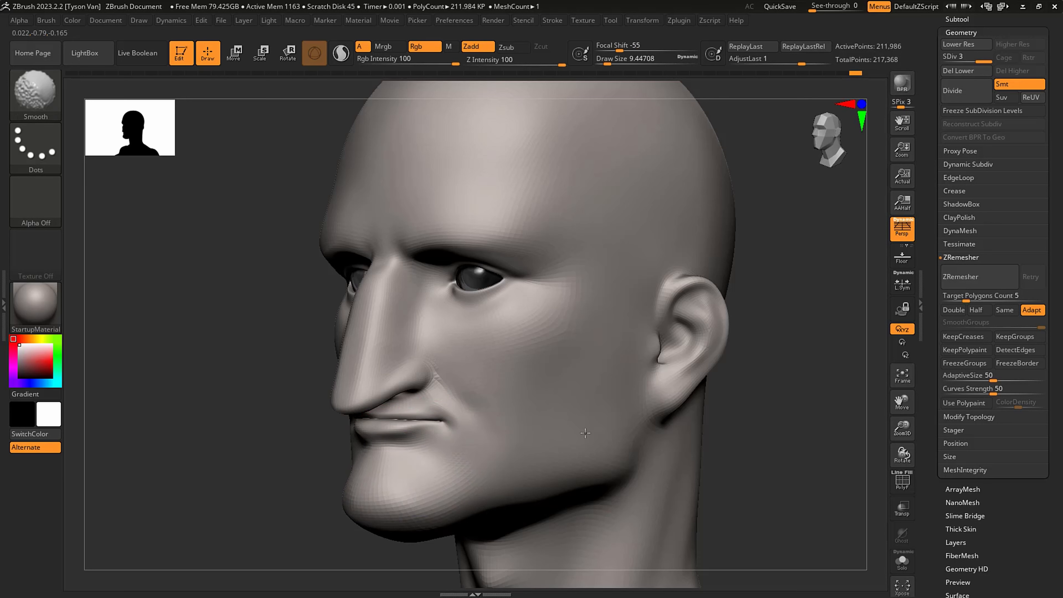
{"action": "mouse_move", "coordinate": [586, 432]}
{"action": "right_mouse_down"}
{"action": "mouse_move", "coordinate": [557, 481]}
{"action": "mouse_move", "coordinate": [440, 495]}
{"action": "right_mouse_up"}
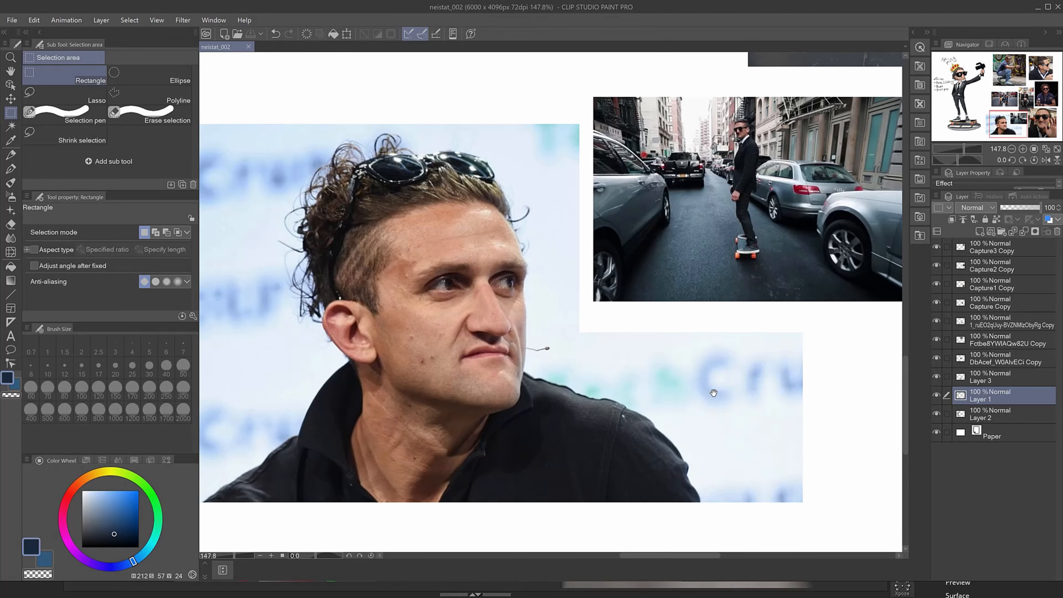
- Switch to Clip Studio Paint and examine the reference photos for the face and jaw shapes
{"action": "left_click_drag", "start_coordinate": [714, 394], "coordinate": [494, 404]}
{"action": "left_click_drag", "start_coordinate": [558, 435], "coordinate": [323, 595]}
{"action": "left_click_drag", "start_coordinate": [561, 279], "coordinate": [530, 463]}
{"action": "left_click_drag", "start_coordinate": [571, 243], "coordinate": [586, 236], "text": "alt"}
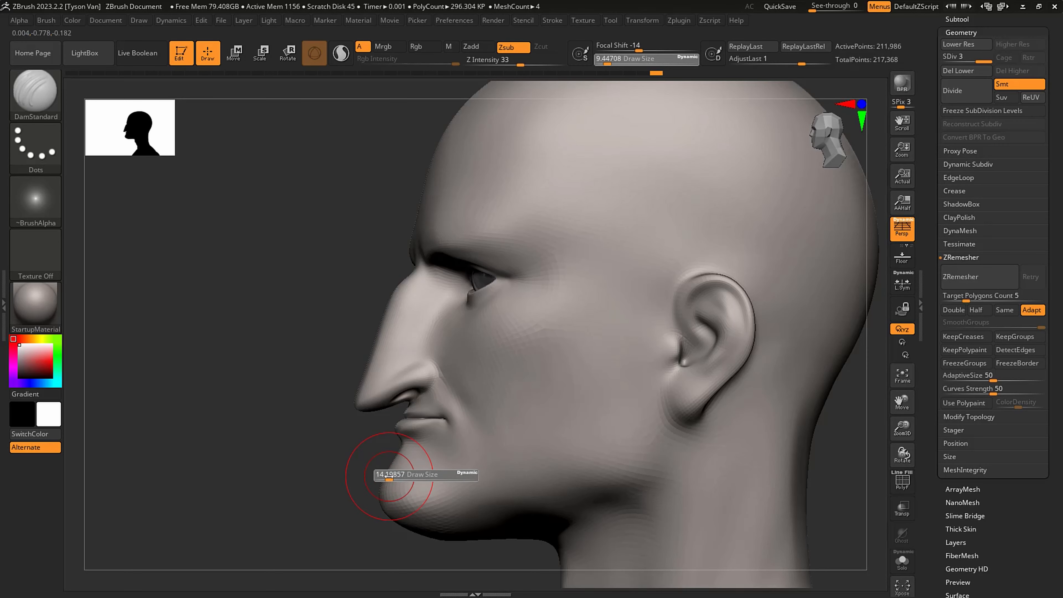
- Back in ZBrush, refine the front of the chin and smooth the lower jaw at draw size about 15.6
{"action": "key", "text": "b"}
{"action": "key", "text": "s"}
{"action": "key", "text": "h"}
{"action": "right_click_drag", "start_coordinate": [390, 476], "coordinate": [389, 479]}
{"action": "left_click_drag", "start_coordinate": [383, 475], "coordinate": [393, 501]}
{"action": "right_click_drag", "start_coordinate": [441, 538], "coordinate": [460, 511], "text": "shift"}
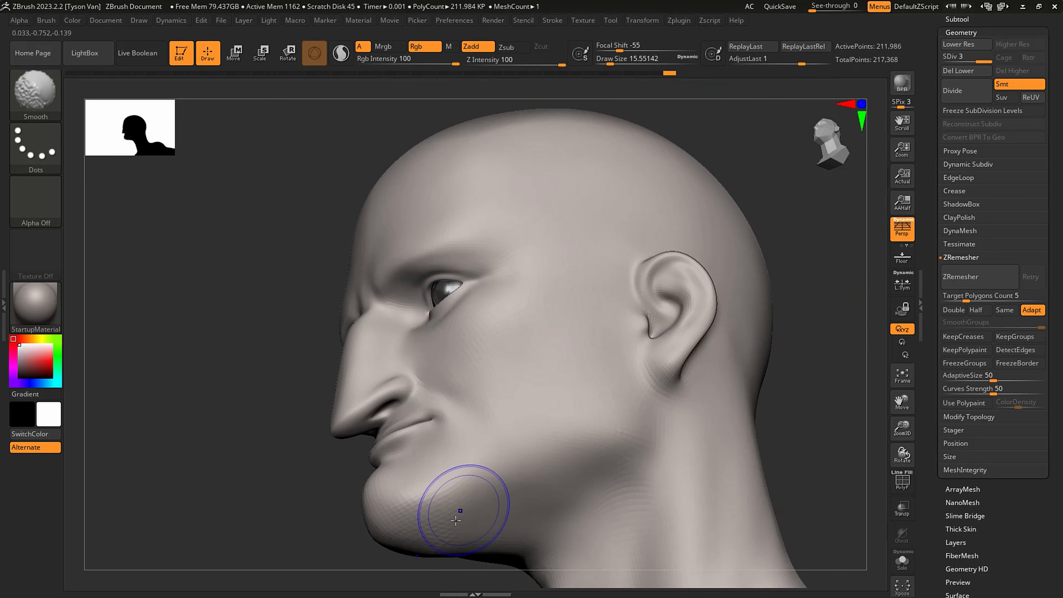
{"action": "left_click_drag", "start_coordinate": [460, 510], "coordinate": [452, 539], "text": "shift"}
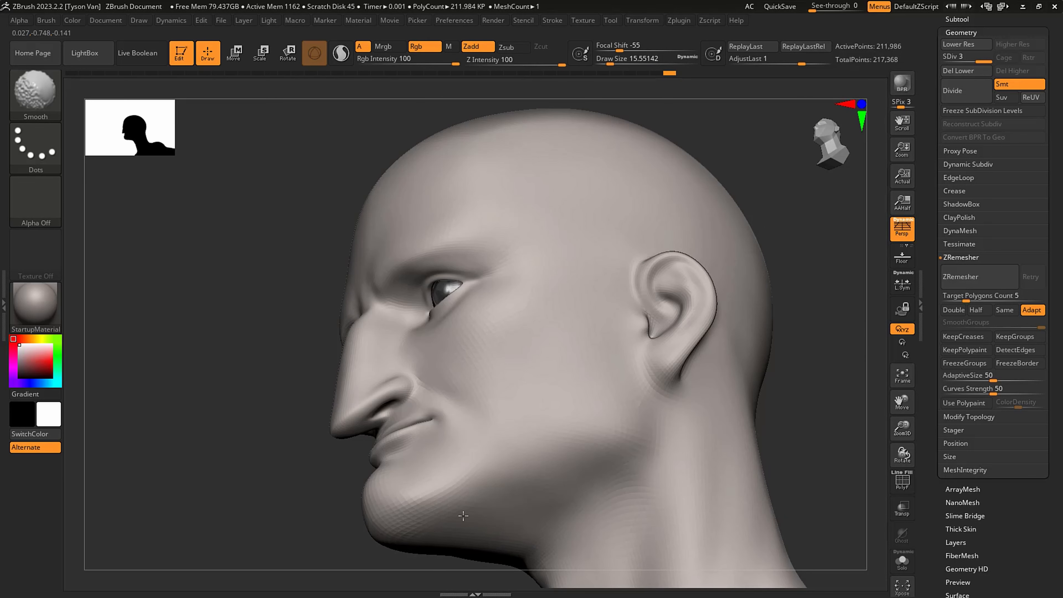
{"action": "right_click_drag", "start_coordinate": [579, 437], "coordinate": [516, 415]}
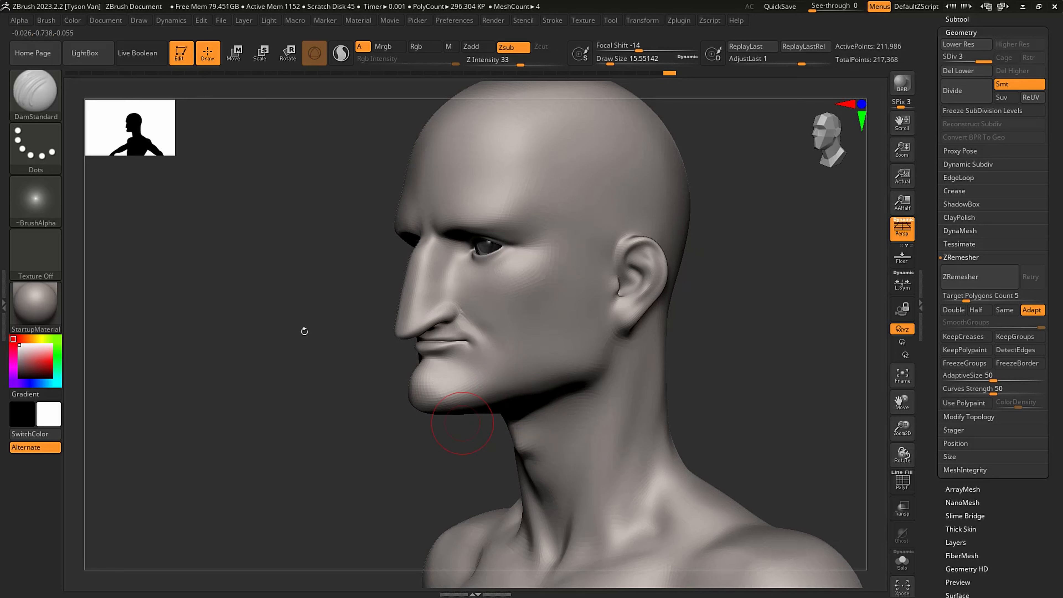
{"action": "mouse_move", "coordinate": [44, 95]}
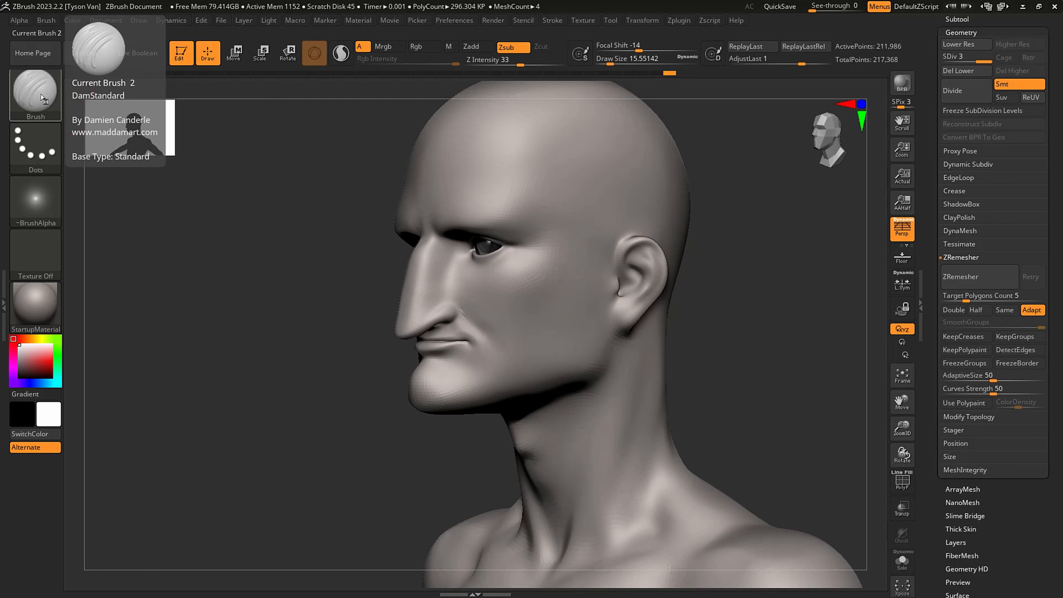
{"action": "left_click", "coordinate": [44, 96]}
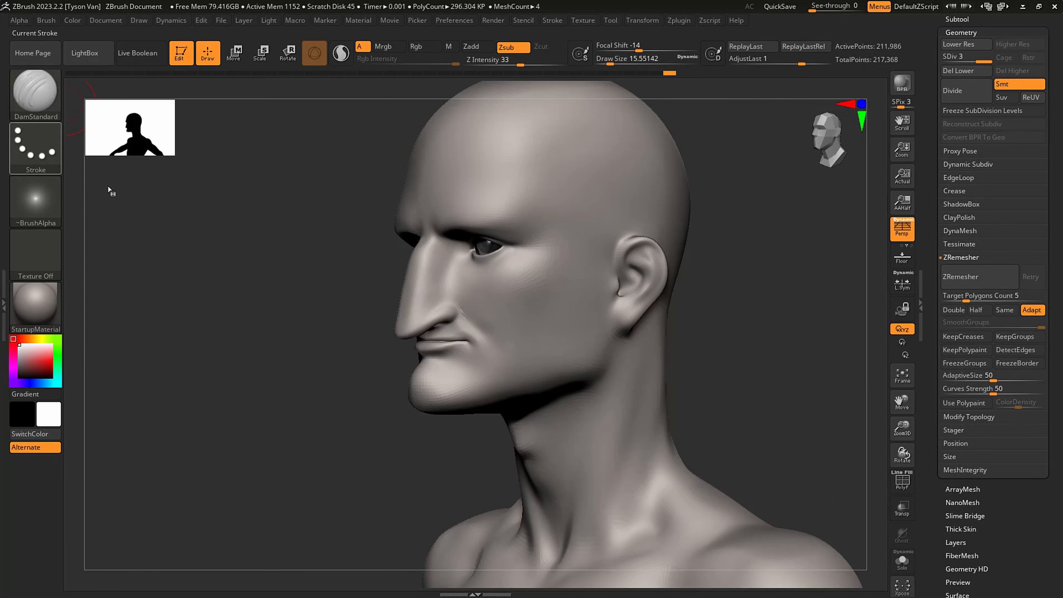
{"action": "left_click", "coordinate": [33, 94]}
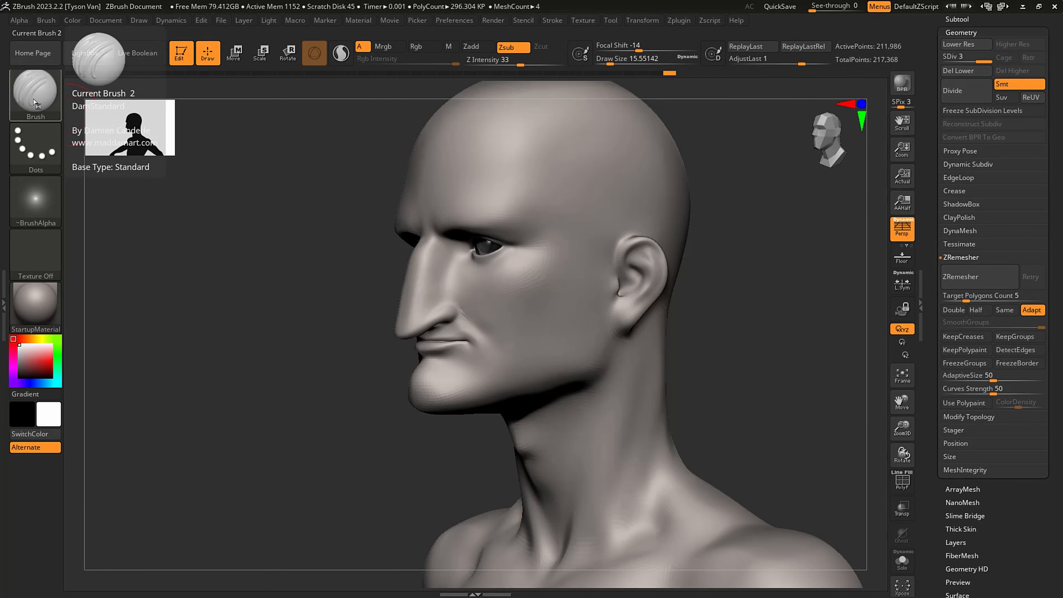
{"action": "left_click", "coordinate": [33, 96]}
{"action": "left_click", "coordinate": [34, 94]}
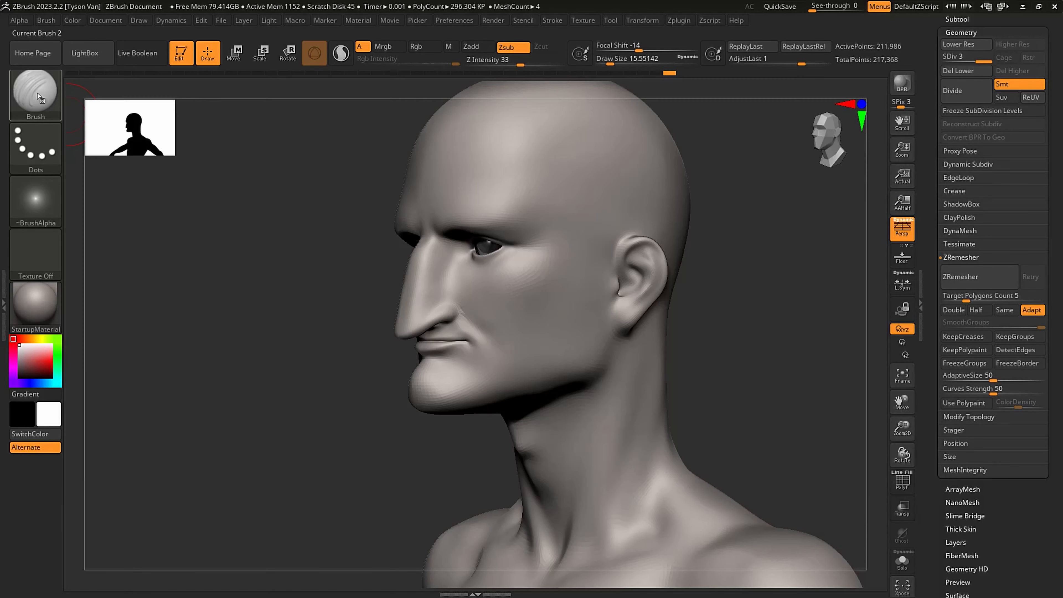
- Define the jawline below the ear with DamStandard at draw size about 31 and Z Intensity 14
{"action": "key", "text": "s"}
{"action": "left_click_drag", "start_coordinate": [511, 403], "coordinate": [518, 402]}
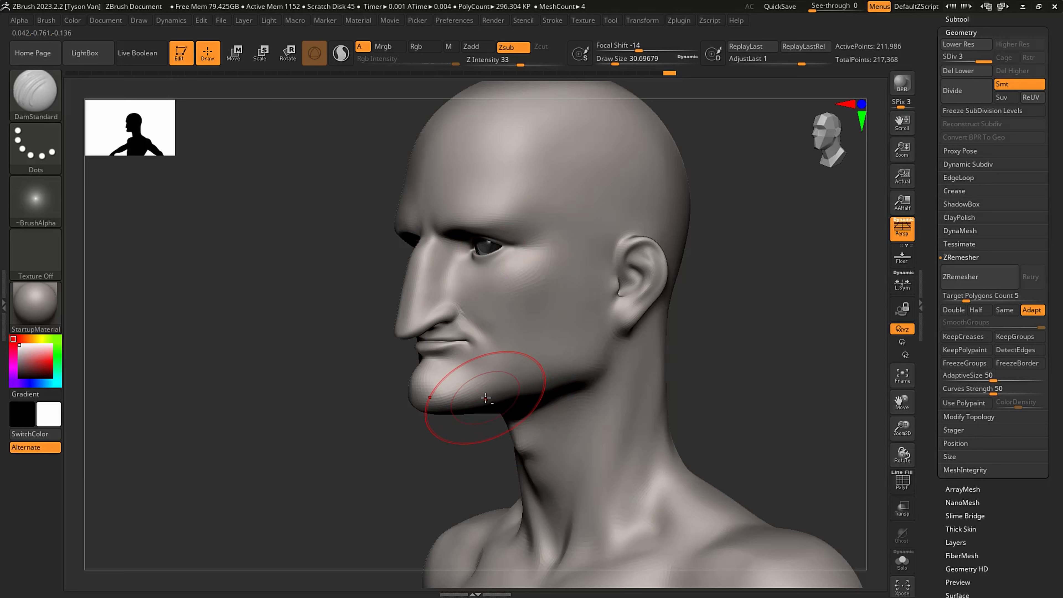
{"action": "left_click_drag", "start_coordinate": [520, 64], "coordinate": [501, 63]}
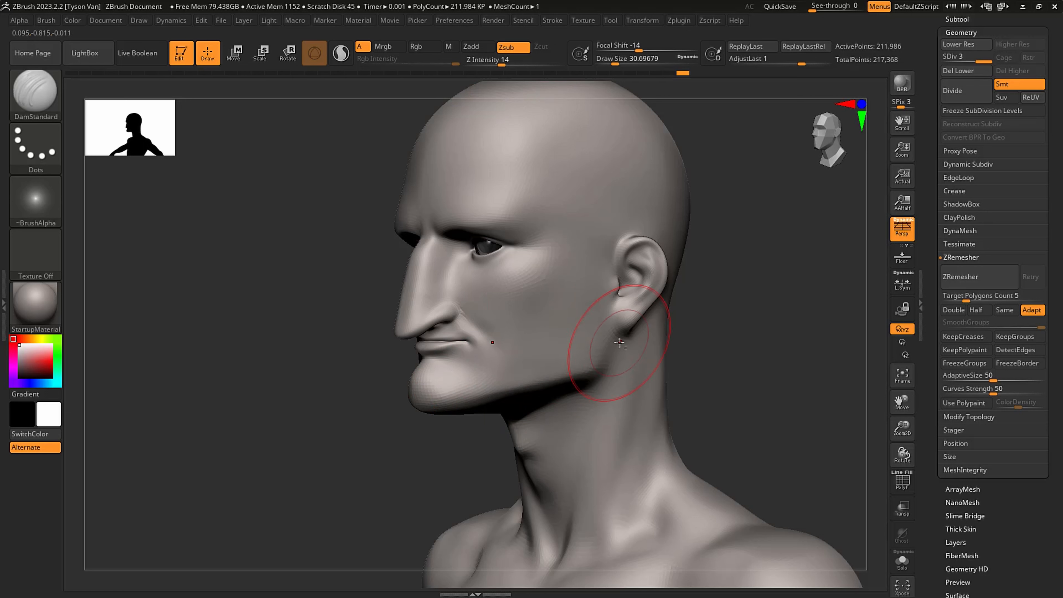
{"action": "mouse_move", "coordinate": [619, 342]}
{"action": "left_mouse_down"}
{"action": "mouse_move", "coordinate": [600, 346]}
{"action": "mouse_move", "coordinate": [578, 395]}
{"action": "left_mouse_up"}
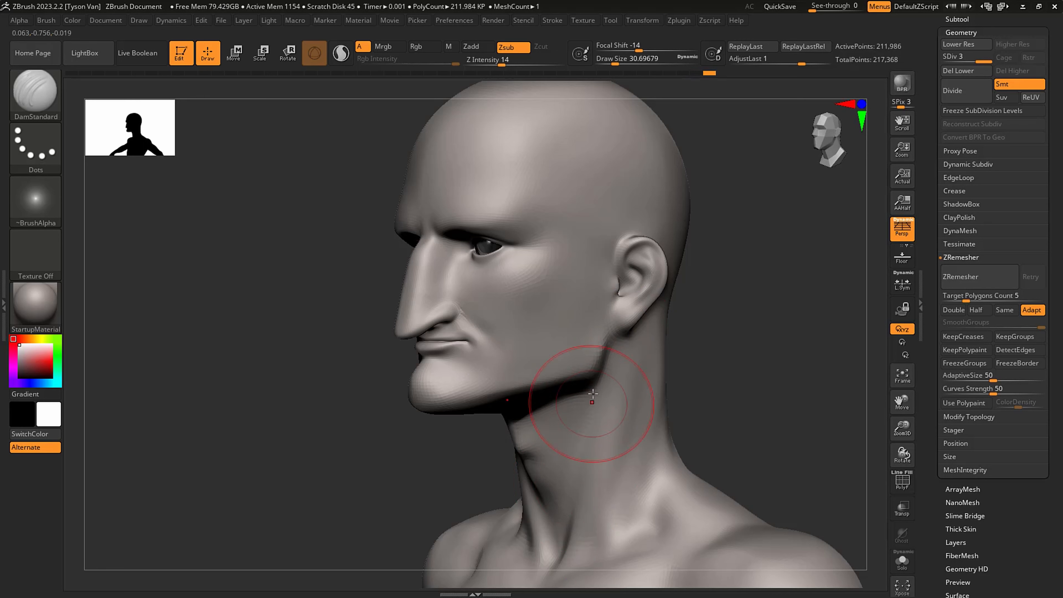
- Smooth the side of the neck below the jaw and set the DamStandard draw size to about 17
{"action": "right_click_drag", "start_coordinate": [568, 504], "coordinate": [632, 486]}
{"action": "right_click_drag", "start_coordinate": [589, 423], "coordinate": [581, 435]}
{"action": "left_click_drag", "start_coordinate": [581, 435], "coordinate": [631, 406], "text": "shift"}
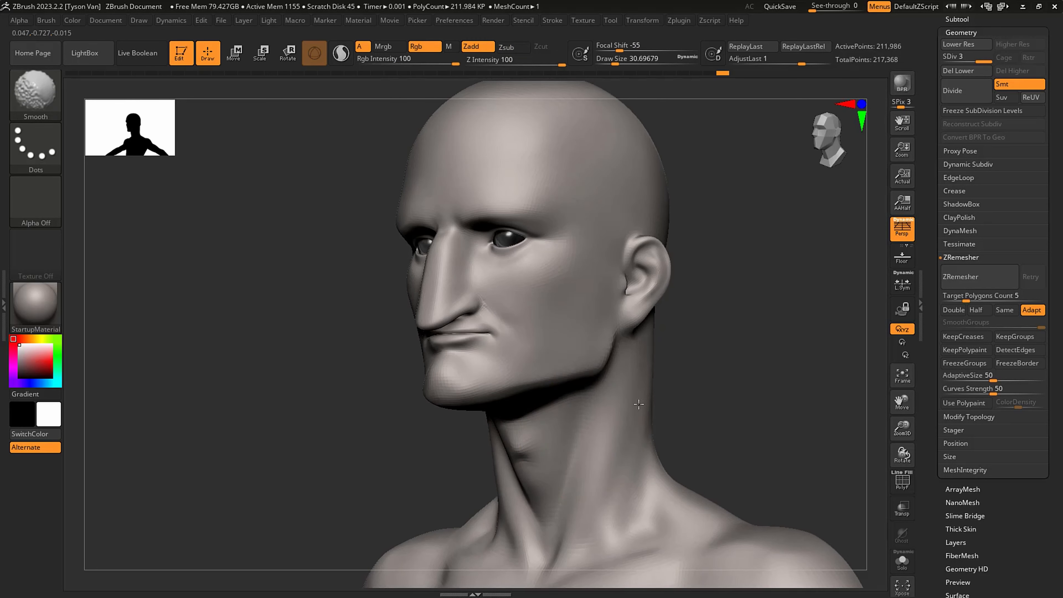
{"action": "mouse_move", "coordinate": [627, 422]}
{"action": "right_mouse_down", "text": "shift"}
{"action": "mouse_move", "coordinate": [665, 423]}
{"action": "mouse_move", "coordinate": [593, 430]}
{"action": "right_mouse_up", "text": "shift"}
{"action": "key", "text": "s"}
{"action": "left_click_drag", "start_coordinate": [595, 430], "coordinate": [587, 429]}
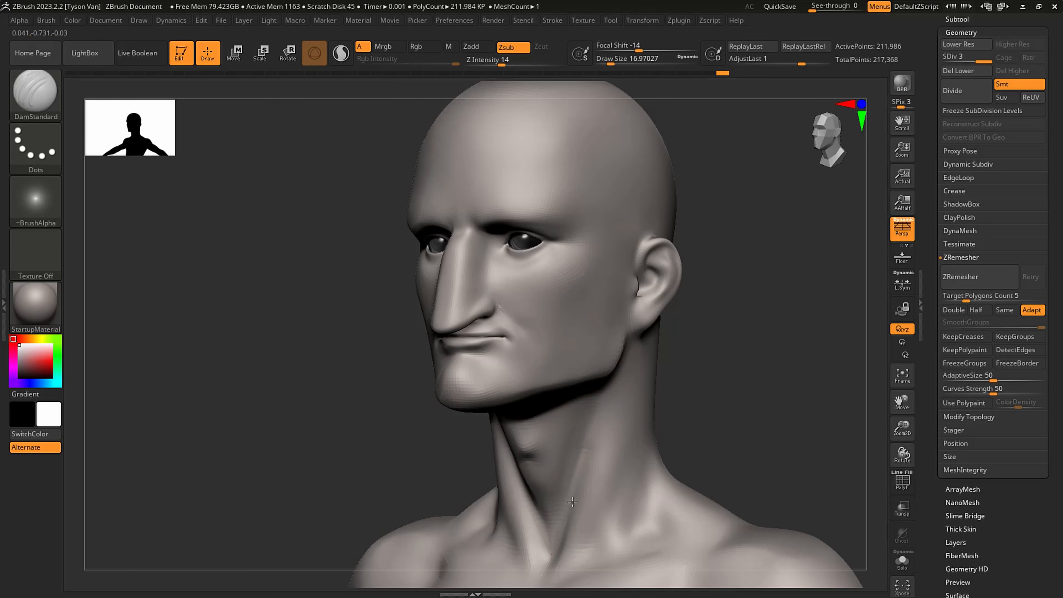
- Smooth the side of the neck and reshape its slope into the shoulder with SnakeHook at draw size 25
{"action": "key", "text": "shift"}
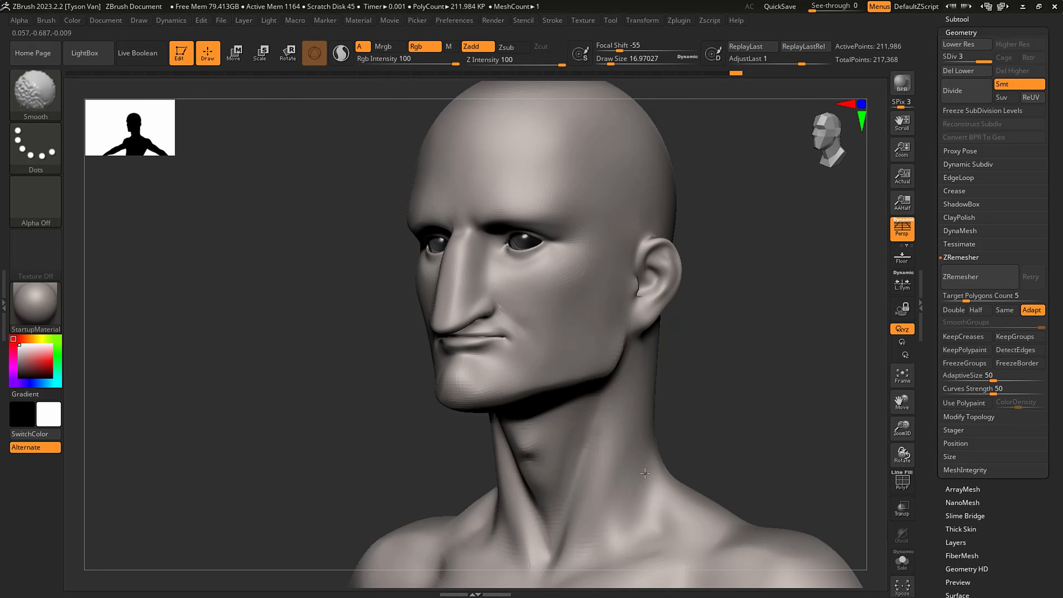
{"action": "key", "text": "b"}
{"action": "key", "text": "s"}
{"action": "key", "text": "h"}
{"action": "mouse_move", "coordinate": [679, 457]}
{"action": "right_mouse_down"}
{"action": "mouse_move", "coordinate": [674, 432]}
{"action": "mouse_move", "coordinate": [624, 389]}
{"action": "right_mouse_up"}
{"action": "key", "text": "s"}
{"action": "left_click_drag", "start_coordinate": [619, 390], "coordinate": [674, 406]}
{"action": "right_click_drag", "start_coordinate": [682, 408], "coordinate": [663, 410]}
{"action": "key", "text": "s"}
{"action": "left_click_drag", "start_coordinate": [663, 410], "coordinate": [661, 409]}
- Smooth the shoulder slope and carve the hollow beside the neck's base with DamStandard at draw size 25 and Z Intensity 14
{"action": "key", "text": "shift"}
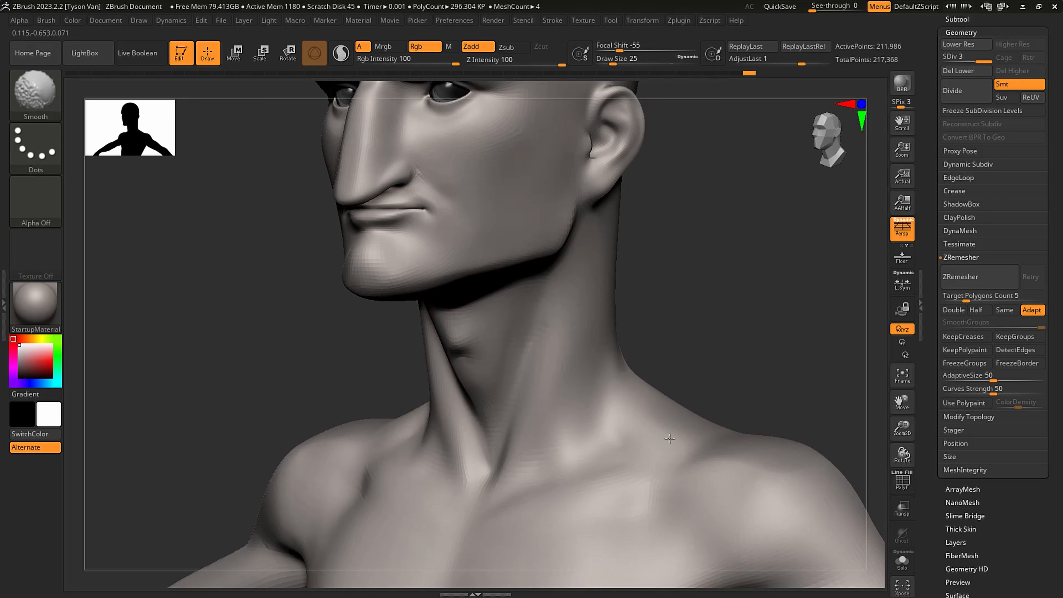
{"action": "right_click_drag", "start_coordinate": [670, 439], "coordinate": [645, 422]}
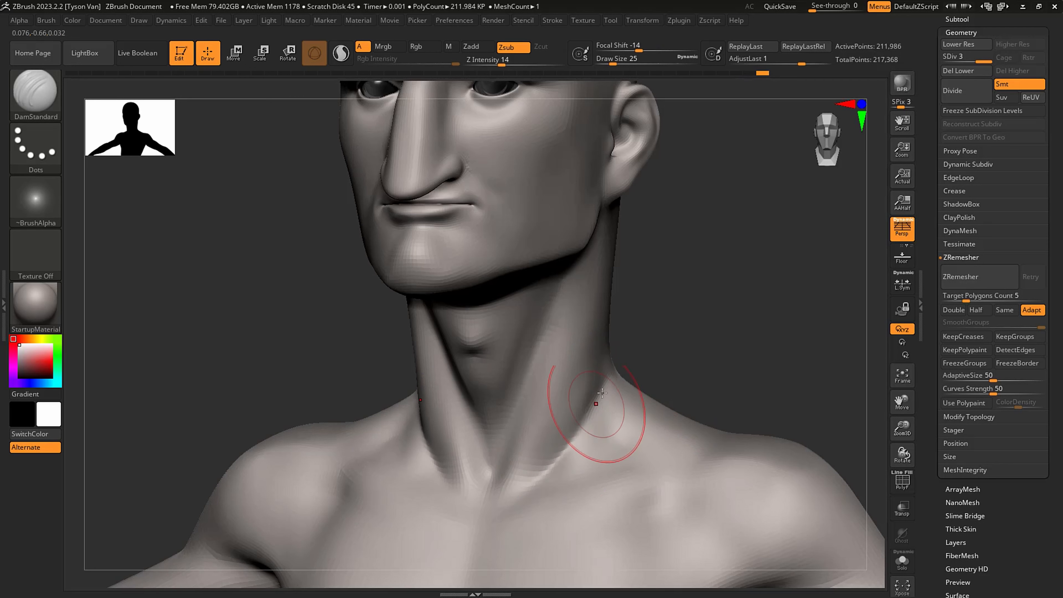
{"action": "key", "text": "shift"}
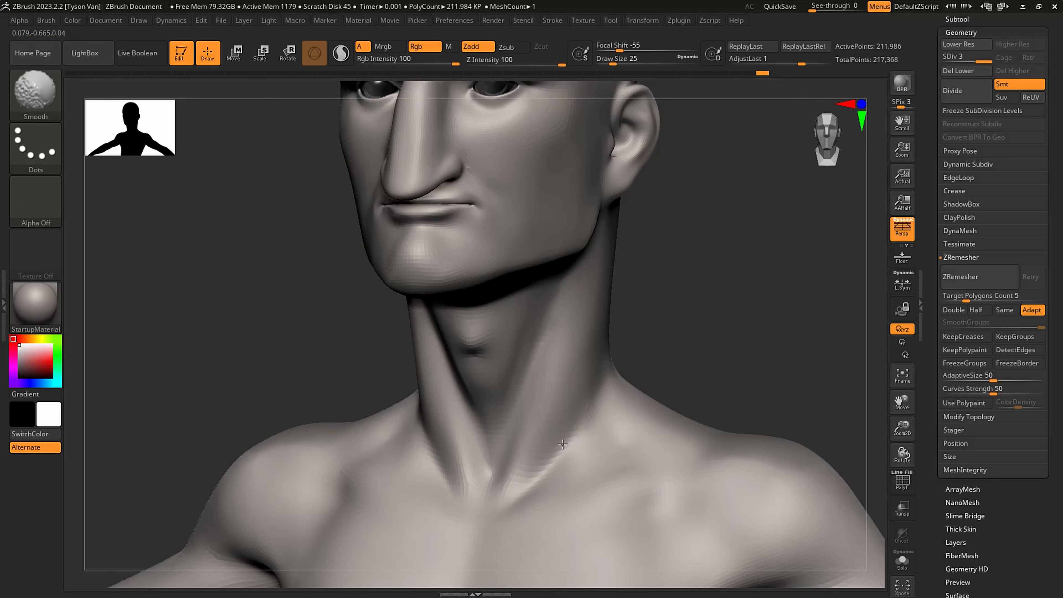
{"action": "right_click_drag", "start_coordinate": [545, 459], "coordinate": [550, 409], "text": "ctrl"}
- Smooth the front of the neck beside the throat at draw size about 8.4
{"action": "key", "text": "s"}
{"action": "left_click_drag", "start_coordinate": [534, 387], "coordinate": [527, 387]}
{"action": "key", "text": "shift"}
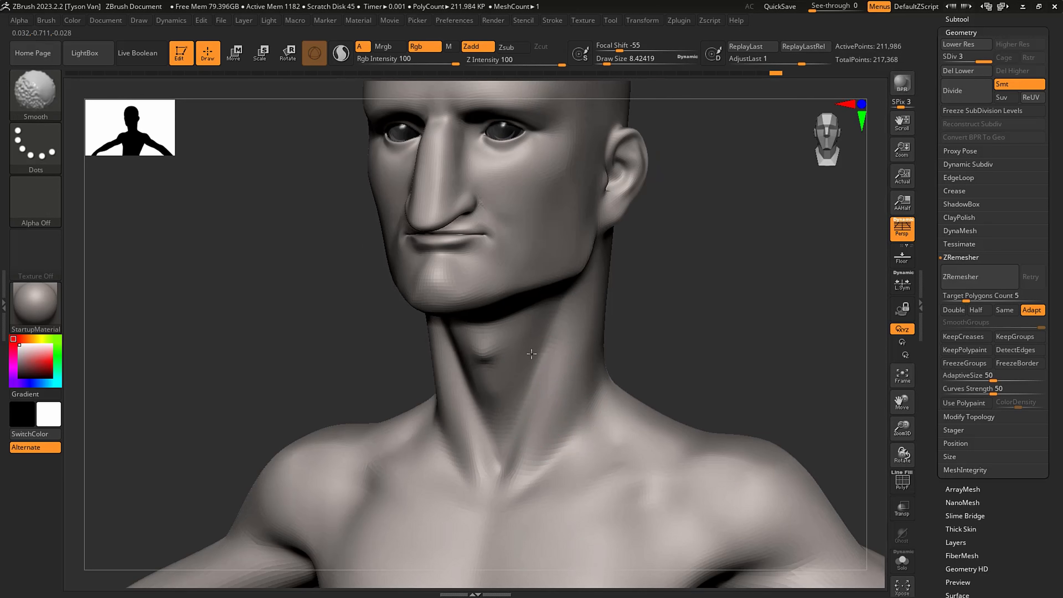
- Reshape the sides of the chin from the front with SnakeHook at draw size about 17
{"action": "right_click_drag", "start_coordinate": [515, 418], "coordinate": [523, 393], "text": "ctrl"}
{"action": "mouse_move", "coordinate": [523, 394]}
{"action": "right_mouse_down", "text": "shift"}
{"action": "mouse_move", "coordinate": [541, 389]}
{"action": "mouse_move", "coordinate": [551, 360]}
{"action": "right_mouse_up", "text": "shift"}
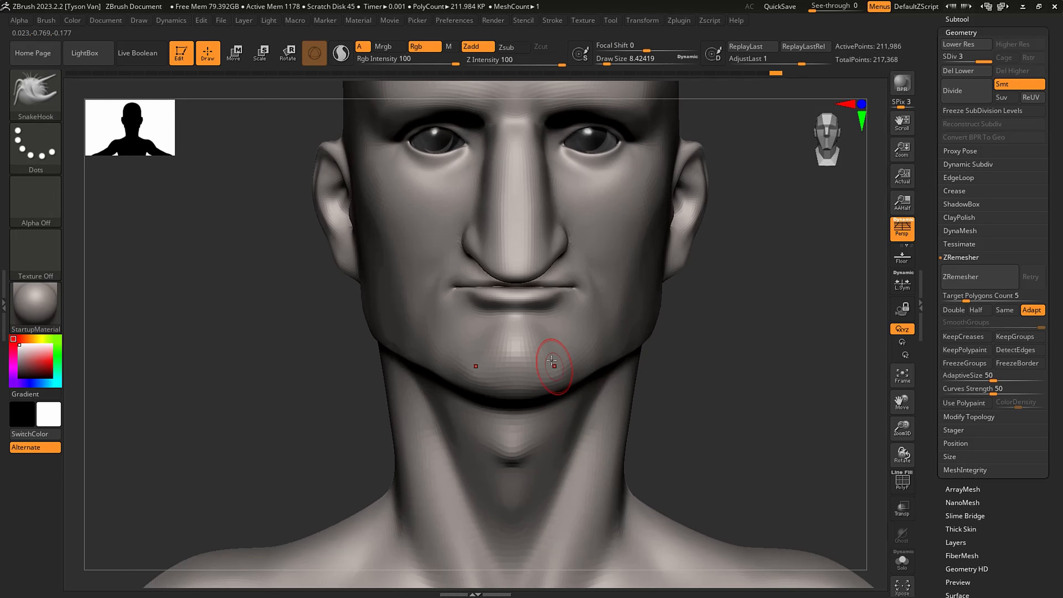
{"action": "key", "text": "s"}
{"action": "left_click_drag", "start_coordinate": [548, 361], "coordinate": [553, 361]}
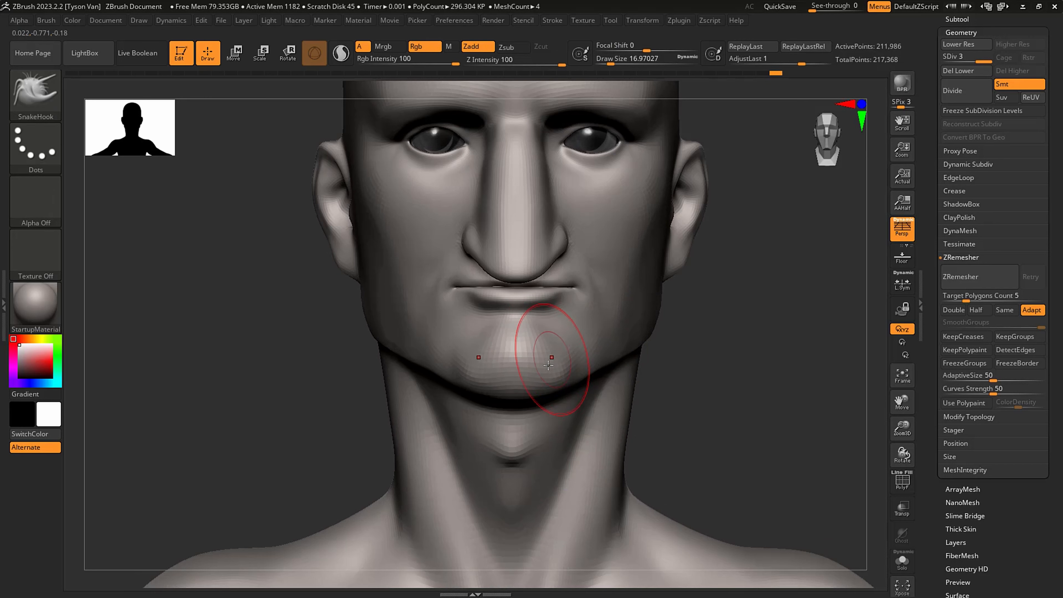
{"action": "key", "text": "shift"}
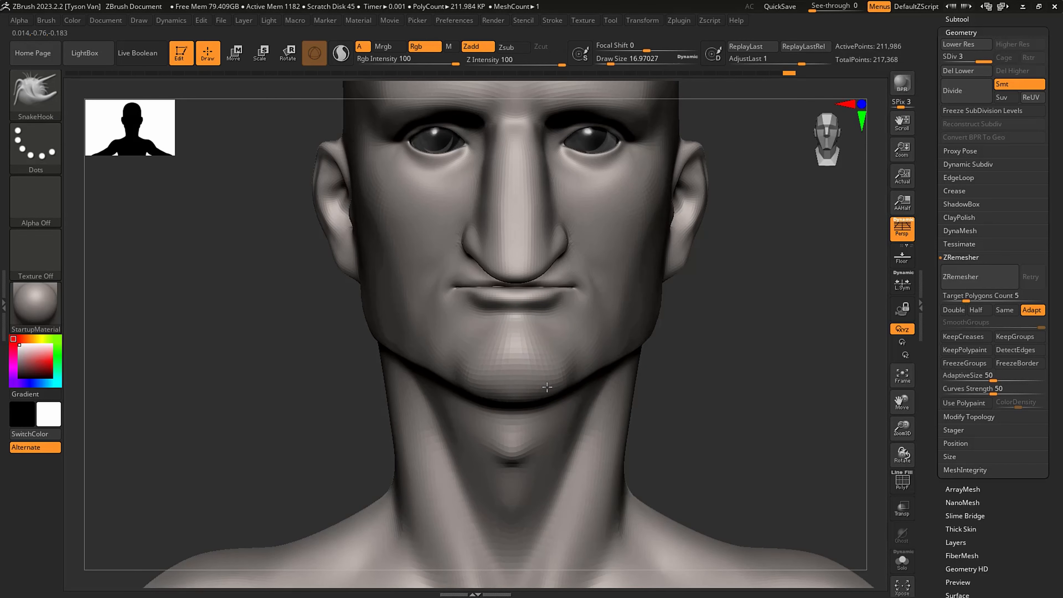
- Adjust the chin's profile from the side with SnakeHook at draw size about 9.4 and smooth its underside
{"action": "mouse_move", "coordinate": [565, 370]}
{"action": "right_mouse_down"}
{"action": "mouse_move", "coordinate": [544, 335]}
{"action": "mouse_move", "coordinate": [538, 391]}
{"action": "mouse_move", "coordinate": [519, 385]}
{"action": "mouse_move", "coordinate": [531, 380]}
{"action": "right_mouse_up"}
{"action": "key", "text": "s"}
{"action": "left_click", "coordinate": [526, 379]}
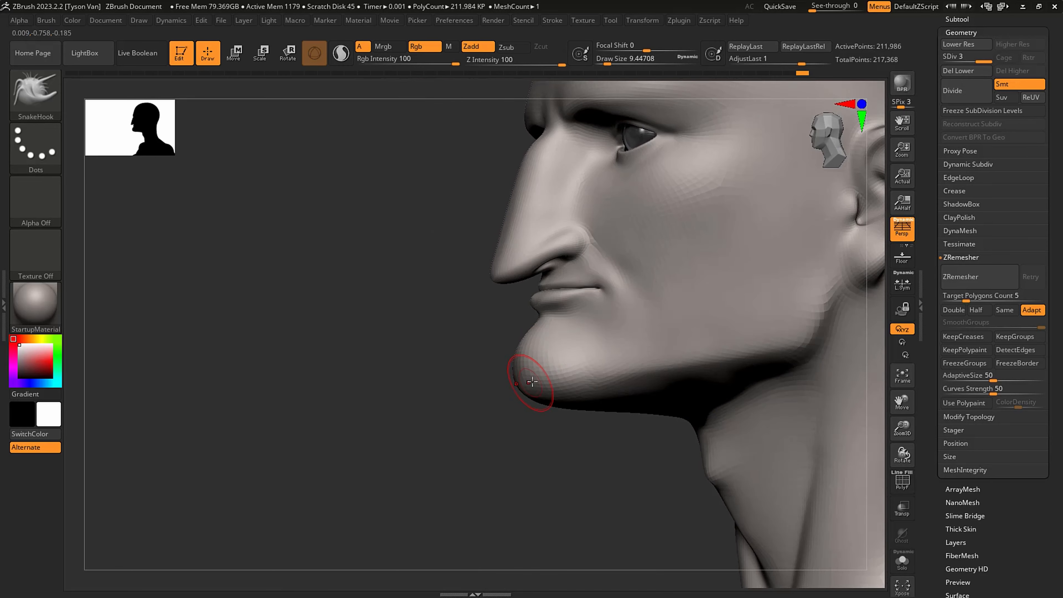
{"action": "key", "text": "shift"}
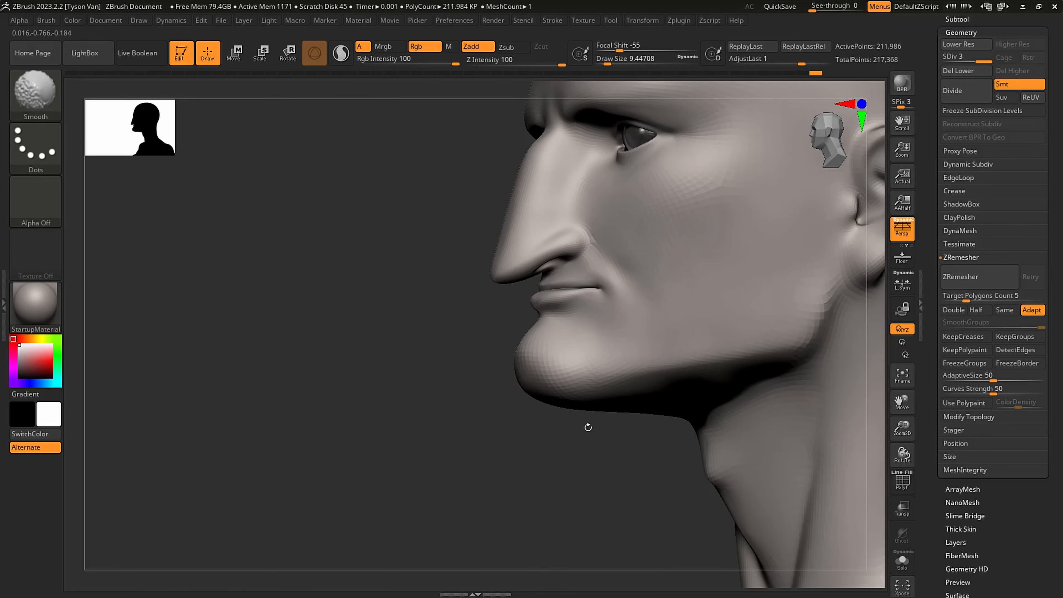
- Refine the earlobe and the front edge of the ear with SnakeHook at draw size about 9.4
{"action": "mouse_move", "coordinate": [566, 426]}
{"action": "right_mouse_down", "text": "alt"}
{"action": "mouse_move", "coordinate": [500, 425]}
{"action": "mouse_move", "coordinate": [366, 465]}
{"action": "right_mouse_up", "text": "alt"}
{"action": "mouse_move", "coordinate": [600, 415]}
{"action": "right_mouse_down", "text": "ctrl"}
{"action": "mouse_move", "coordinate": [574, 399]}
{"action": "mouse_move", "coordinate": [663, 341]}
{"action": "mouse_move", "coordinate": [616, 335]}
{"action": "right_mouse_up", "text": "ctrl"}
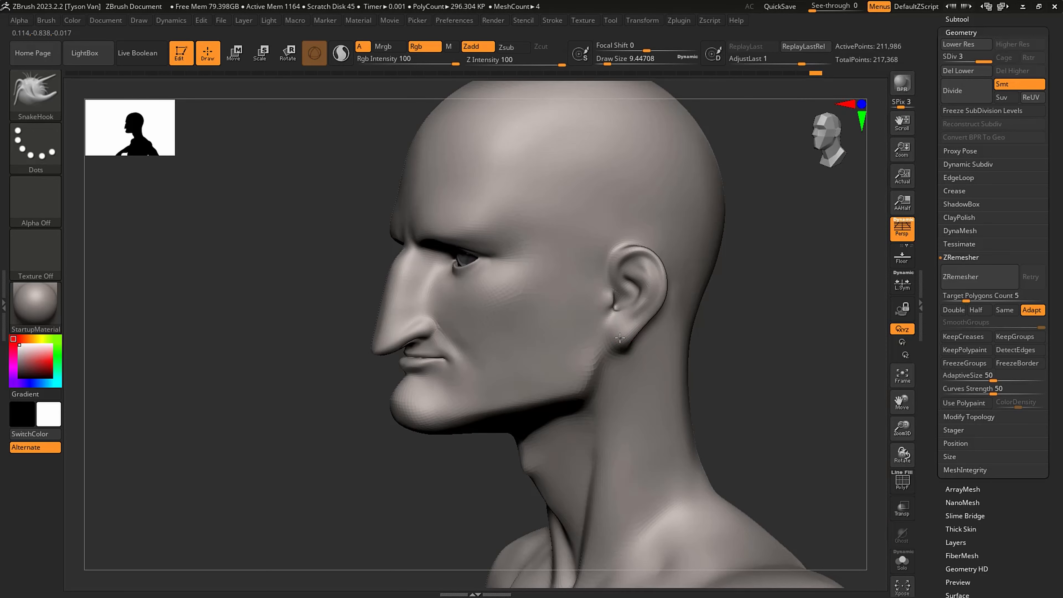
{"action": "left_click_drag", "start_coordinate": [620, 338], "coordinate": [636, 380]}
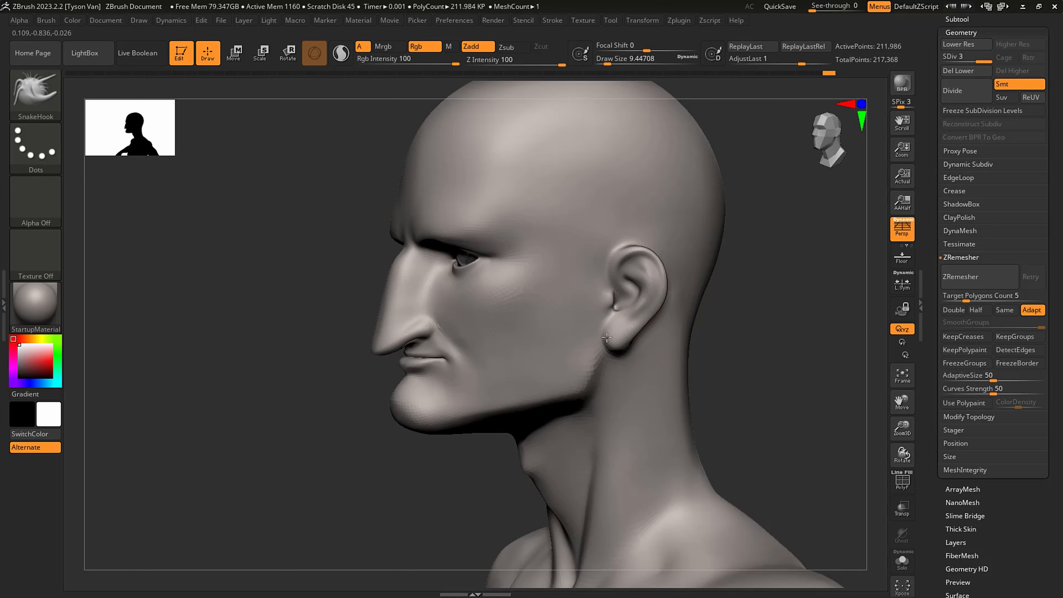
{"action": "scroll", "coordinate": [609, 301], "scroll_direction": "up", "scroll_amount": 5}
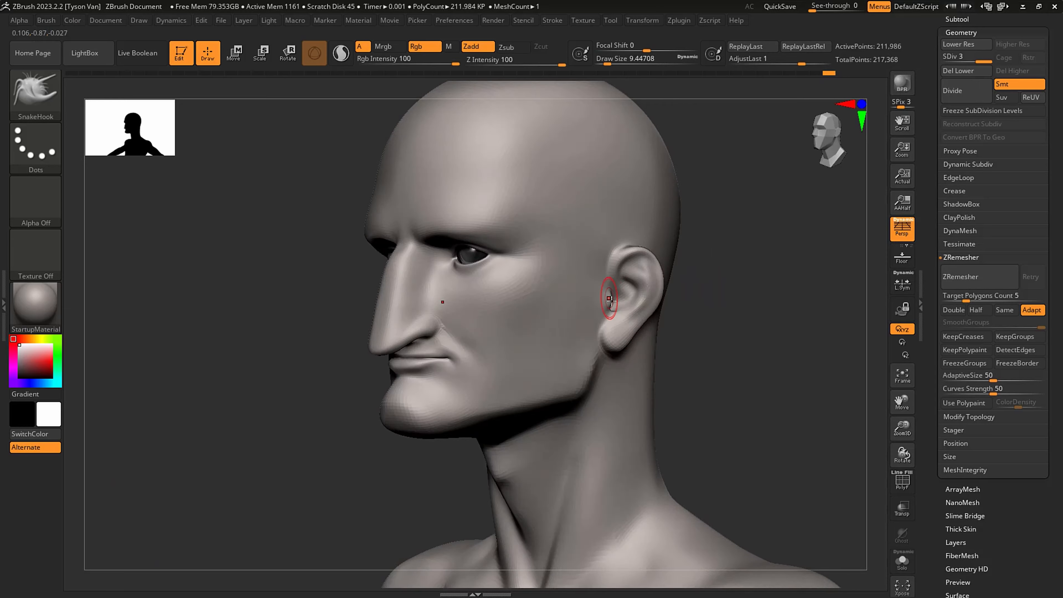
{"action": "left_click_drag", "start_coordinate": [614, 295], "coordinate": [616, 297]}
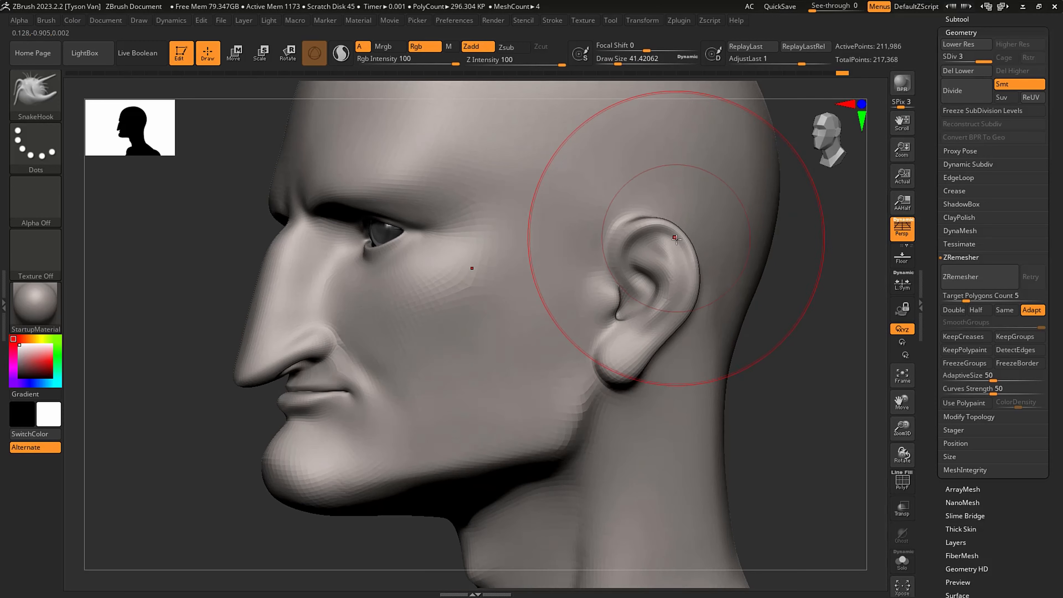
- Enlarge the ear by pulling its upper and rear rim outward and the lobe downward with SnakeHook, starting at draw size about 41
{"action": "left_click_drag", "start_coordinate": [668, 223], "coordinate": [686, 208]}
{"action": "left_click_drag", "start_coordinate": [688, 268], "coordinate": [708, 263]}
{"action": "key", "text": "s"}
{"action": "mouse_move", "coordinate": [690, 306]}
{"action": "left_mouse_down"}
{"action": "mouse_move", "coordinate": [682, 346]}
{"action": "mouse_move", "coordinate": [639, 372]}
{"action": "left_mouse_up"}
- Reshape the tragus and the ear opening with SnakeHook at draw size about 17
{"action": "key", "text": "s"}
{"action": "mouse_move", "coordinate": [629, 324]}
{"action": "left_mouse_down"}
{"action": "mouse_move", "coordinate": [626, 292]}
{"action": "mouse_move", "coordinate": [616, 315]}
{"action": "mouse_move", "coordinate": [628, 298]}
{"action": "left_mouse_up"}
{"action": "key", "text": "s"}
{"action": "mouse_move", "coordinate": [626, 319]}
{"action": "left_mouse_down"}
{"action": "mouse_move", "coordinate": [615, 318]}
{"action": "mouse_move", "coordinate": [612, 284]}
{"action": "left_mouse_up"}
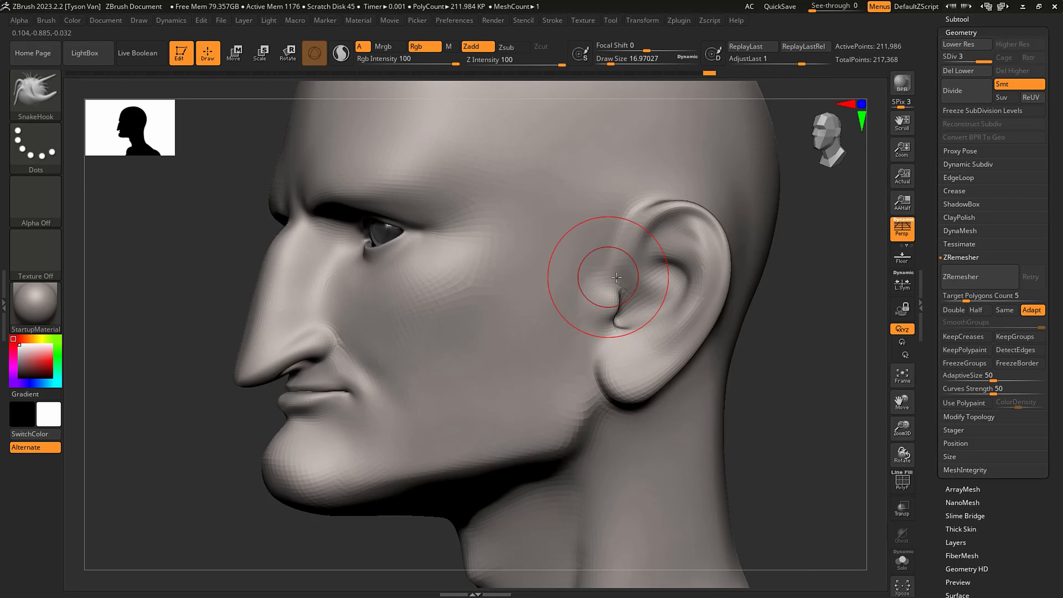
{"action": "right_click_drag", "start_coordinate": [613, 280], "coordinate": [581, 305]}
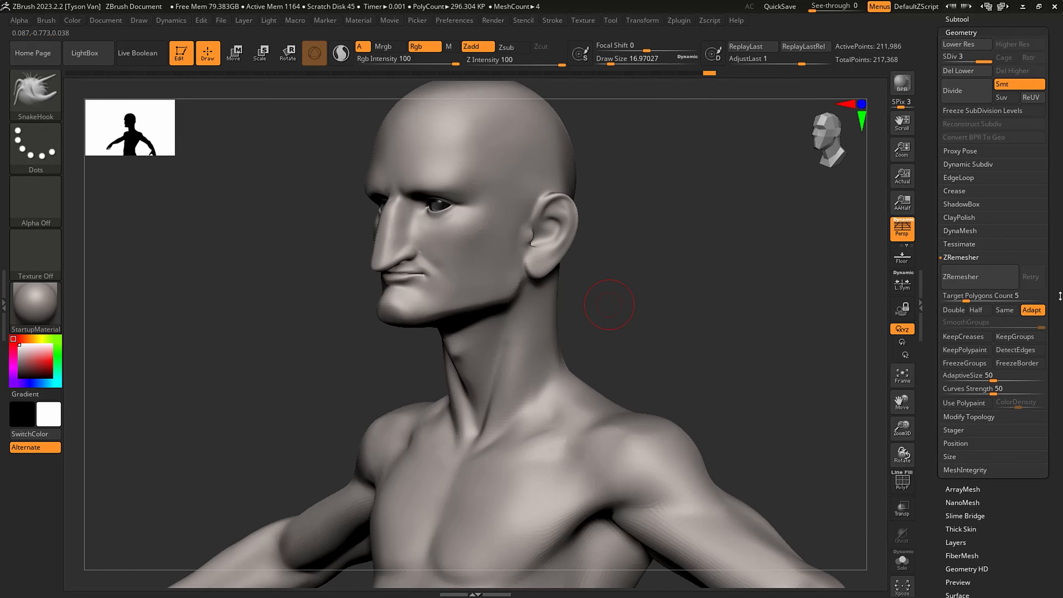
- Bake all layers, including ArmsDown and MouthOpen, into the mesh
{"action": "scroll", "coordinate": [1039, 309], "scroll_direction": "down", "scroll_amount": 5}
{"action": "scroll", "coordinate": [1008, 445], "scroll_direction": "down", "scroll_amount": 1}
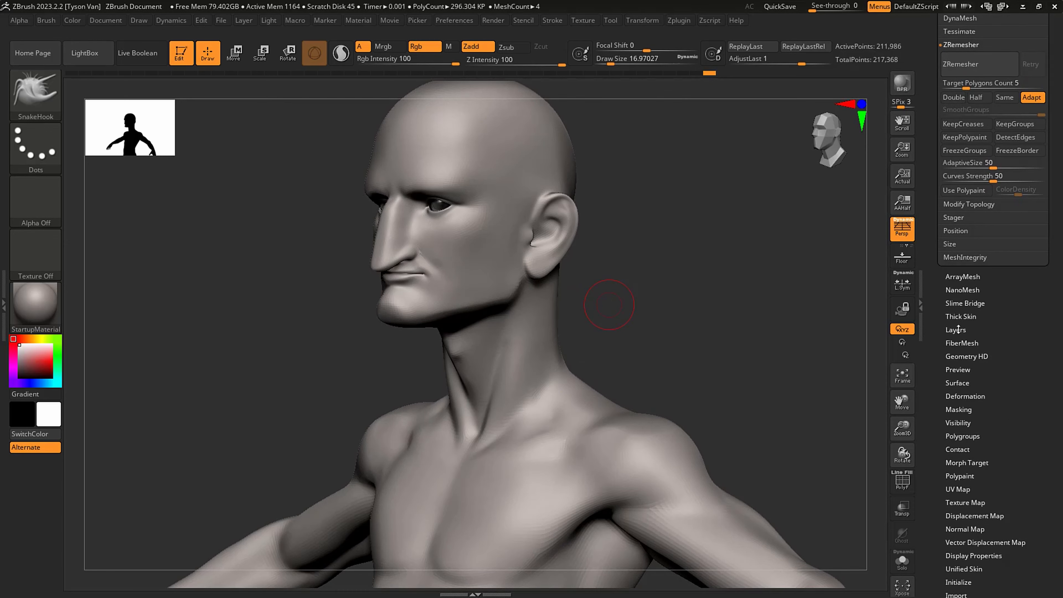
{"action": "scroll", "coordinate": [1008, 309], "scroll_direction": "up", "scroll_amount": 1}
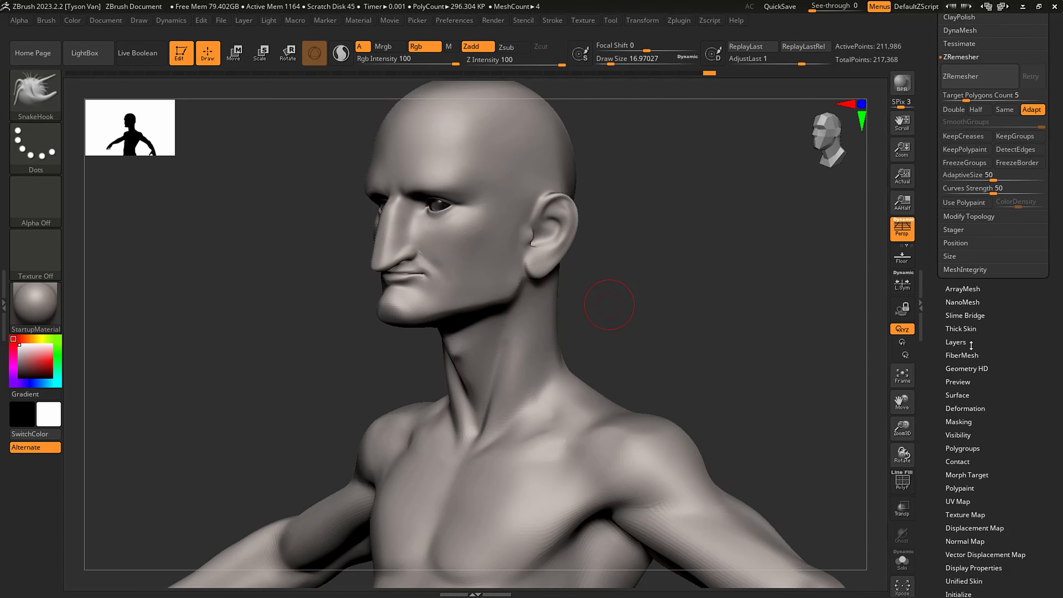
{"action": "left_click", "coordinate": [956, 341]}
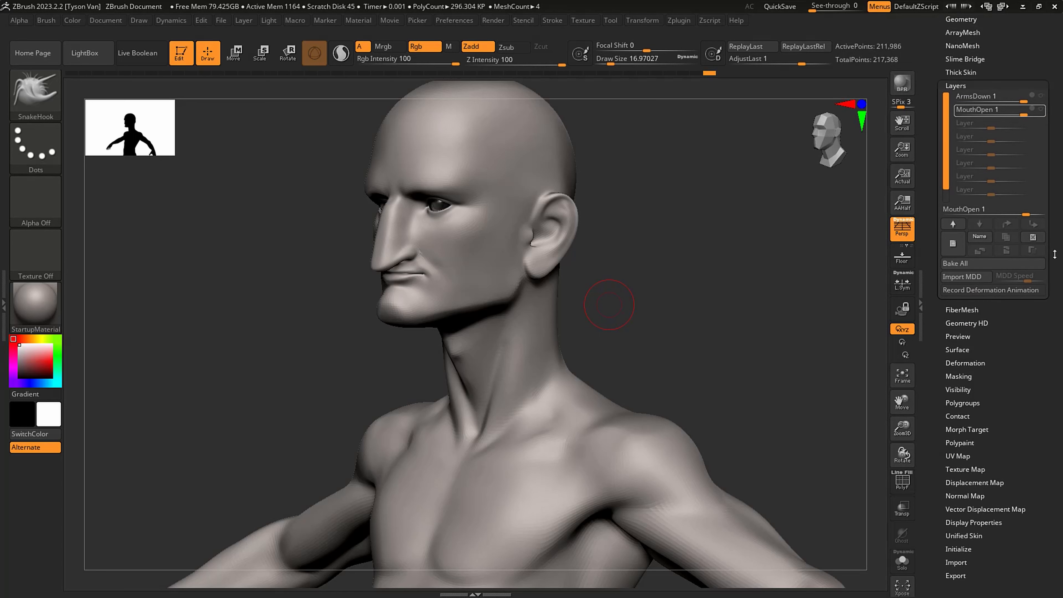
{"action": "scroll", "coordinate": [1054, 254], "scroll_direction": "up", "scroll_amount": 1}
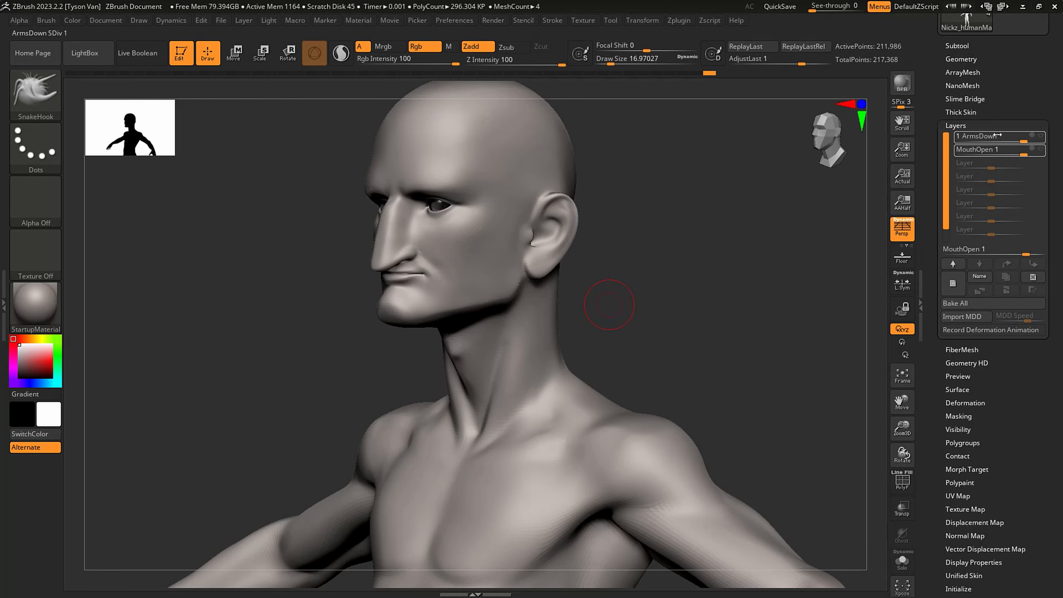
{"action": "left_click", "coordinate": [967, 303]}
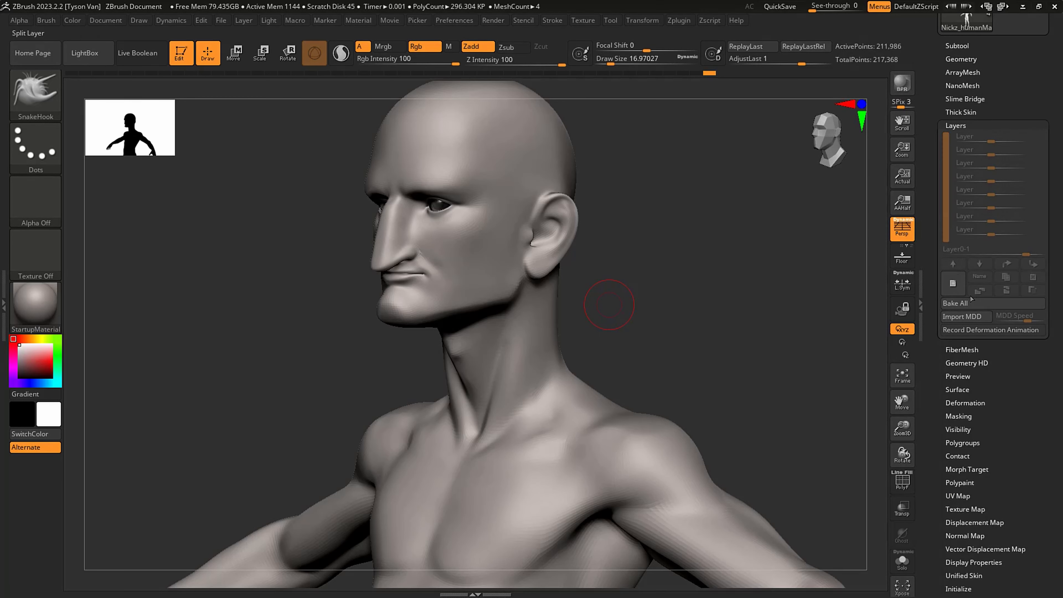
- Polish the cheek plane beside the eye with hPolish at draw size about 17 and Z Intensity 37, and smooth it toward the ear
{"action": "mouse_move", "coordinate": [511, 344]}
{"action": "right_mouse_down", "text": "alt"}
{"action": "mouse_move", "coordinate": [497, 440]}
{"action": "mouse_move", "coordinate": [506, 423]}
{"action": "right_mouse_up", "text": "alt"}
{"action": "key", "text": "b"}
{"action": "key", "text": "d"}
{"action": "key", "text": "s"}
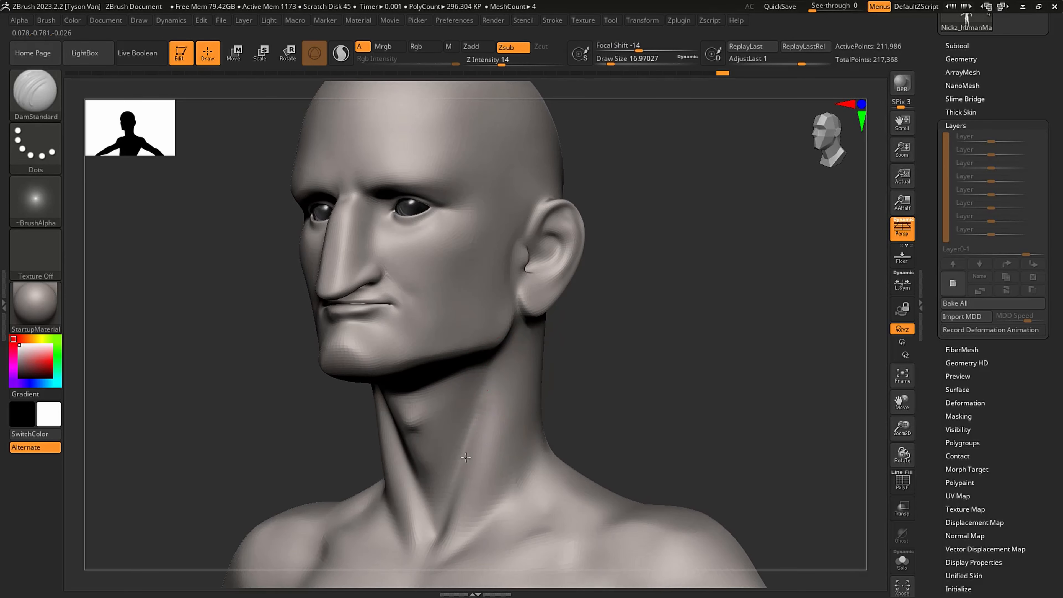
{"action": "key", "text": "b"}
{"action": "key", "text": "h"}
{"action": "key", "text": "p"}
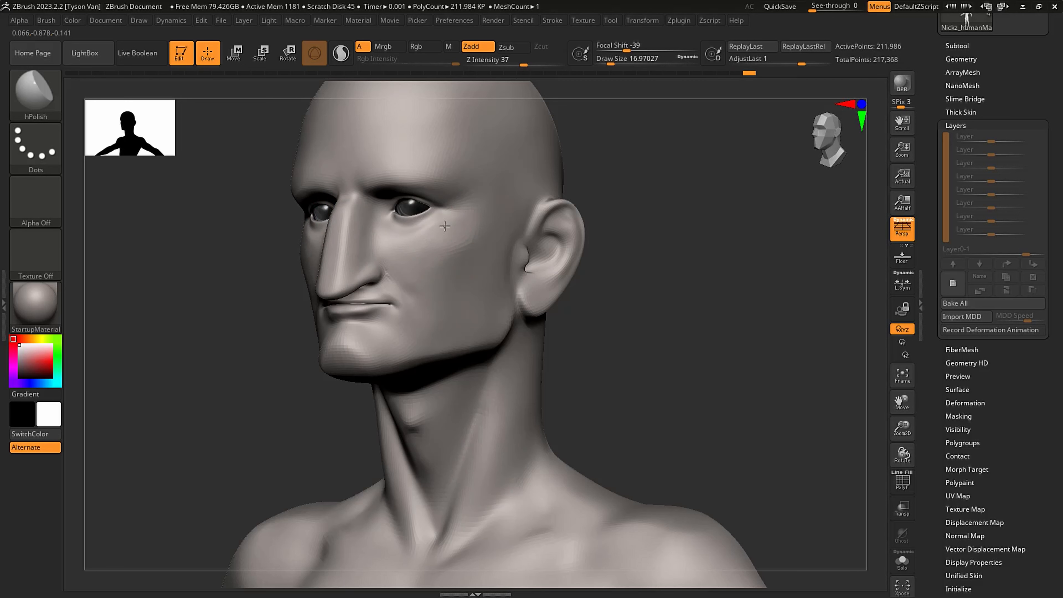
{"action": "key", "text": "shift"}
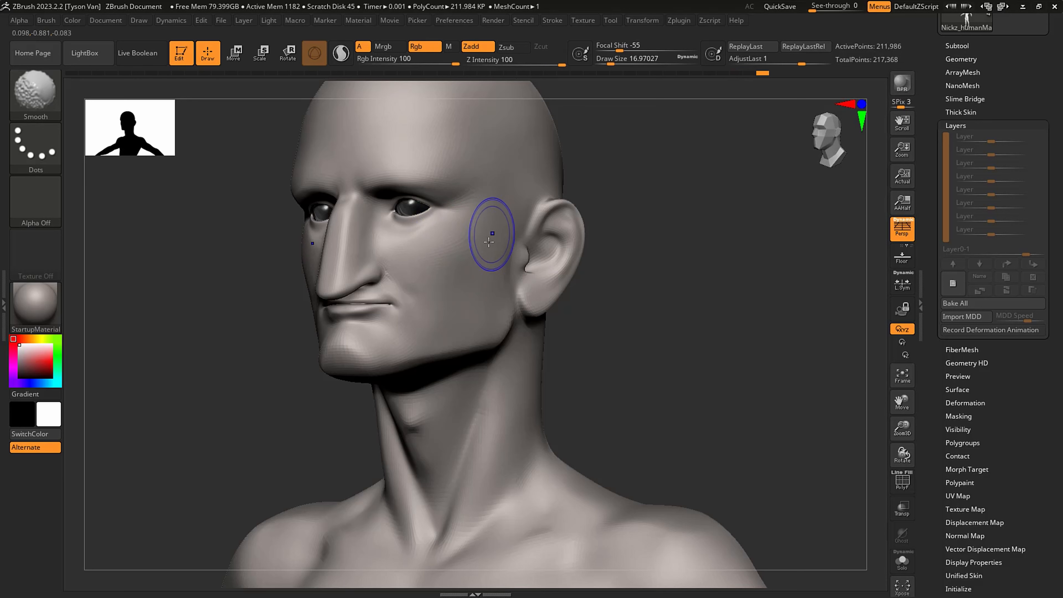
{"action": "right_click_drag", "start_coordinate": [468, 241], "coordinate": [482, 237], "text": "ctrl"}
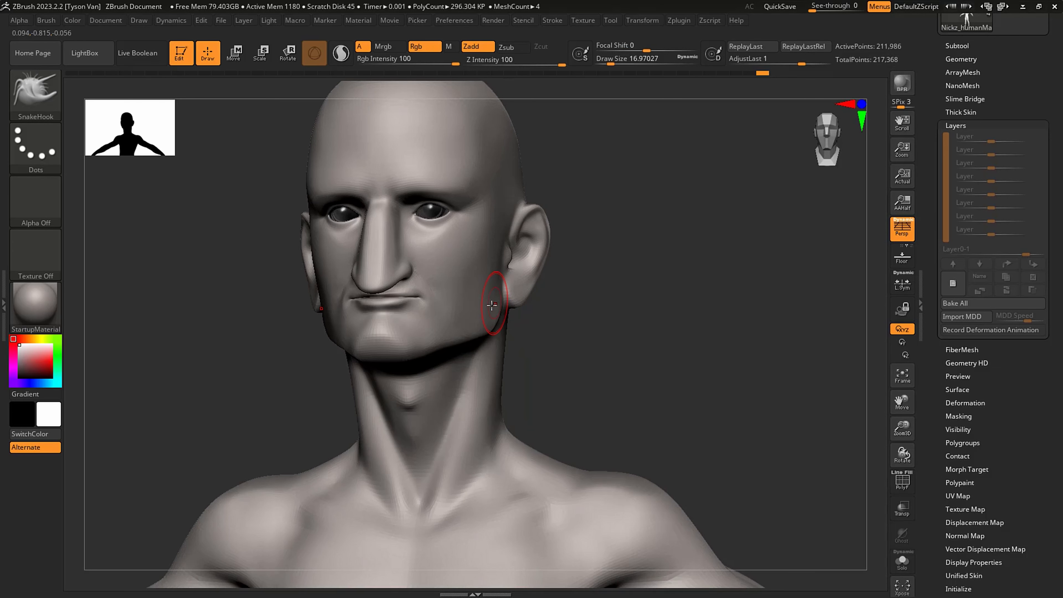
- Reshape the side of the face and the cheek with SnakeHook at draw sizes of about 37 and 23
{"action": "key", "text": "s"}
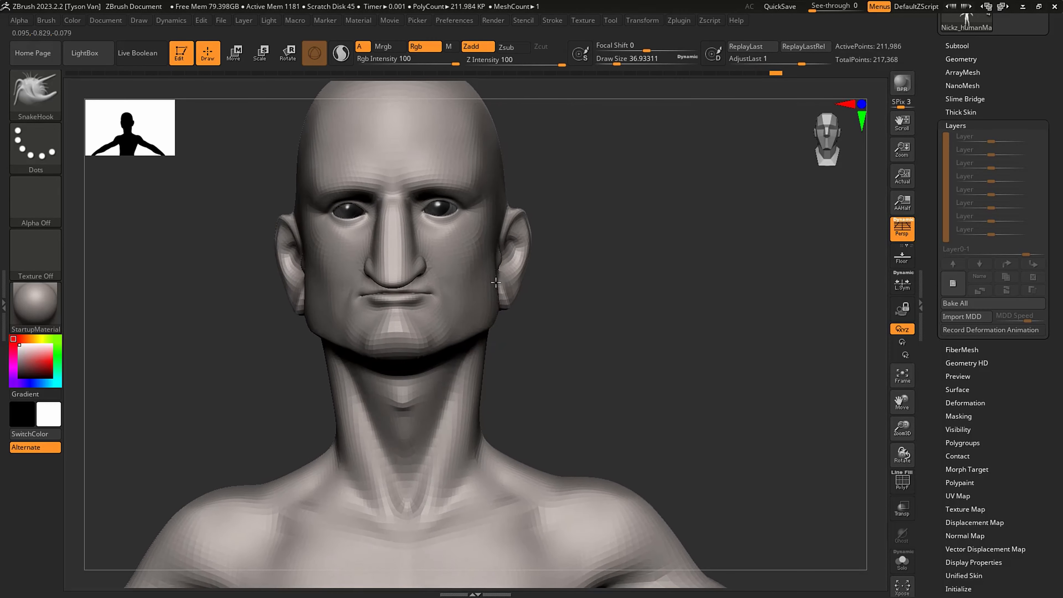
{"action": "key", "text": "s"}
{"action": "left_click_drag", "start_coordinate": [482, 243], "coordinate": [469, 262]}
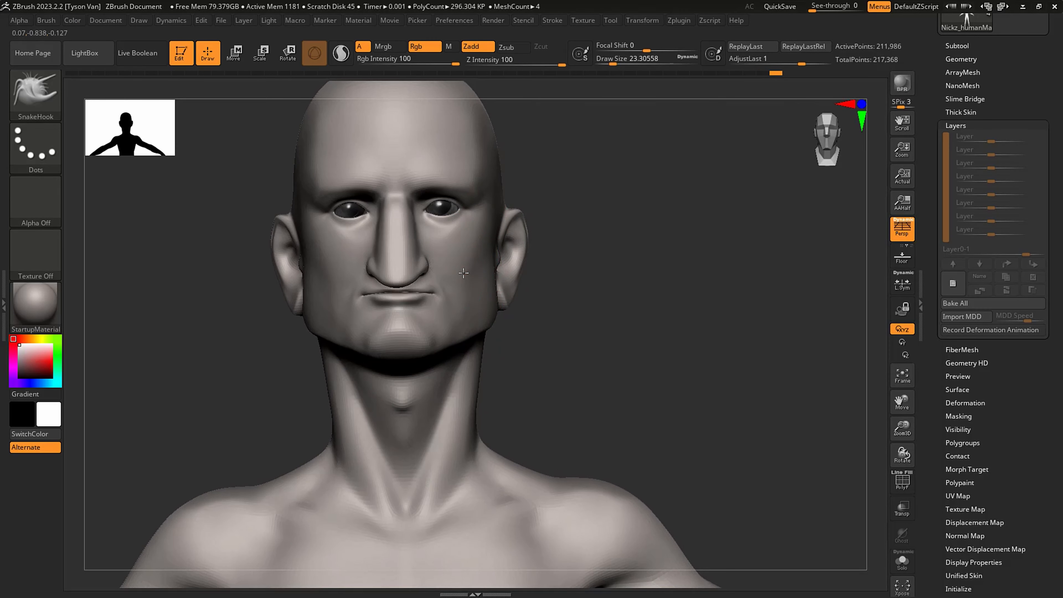
{"action": "mouse_move", "coordinate": [464, 273]}
{"action": "right_mouse_down"}
{"action": "mouse_move", "coordinate": [465, 232]}
{"action": "mouse_move", "coordinate": [452, 229]}
{"action": "right_mouse_up"}
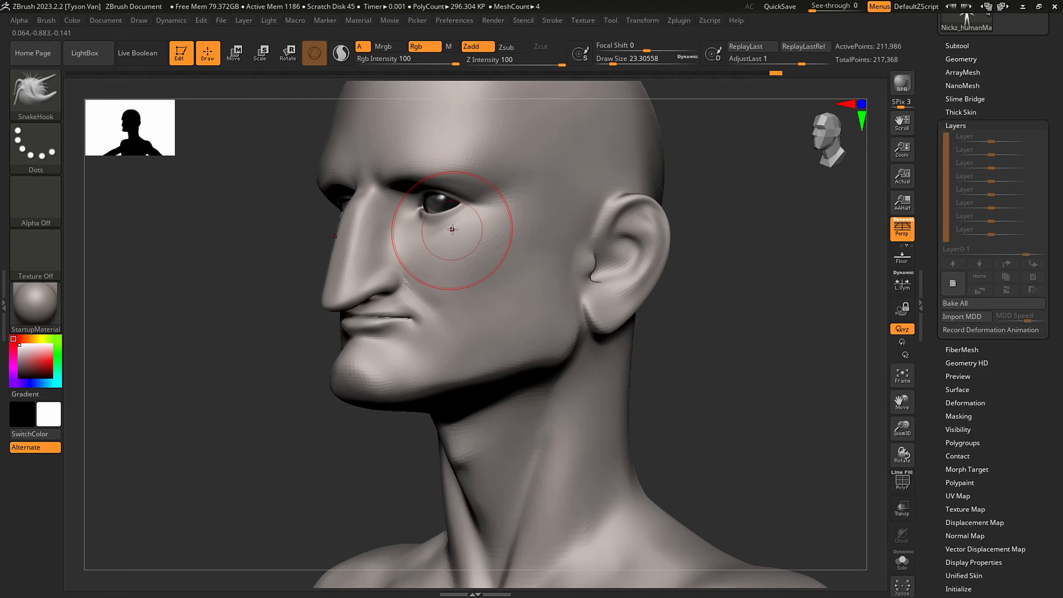
{"action": "right_click_drag", "start_coordinate": [450, 273], "coordinate": [440, 284]}
- Carve the cheek beside the nostril toward the ear with DamStandard at draw size about 23 and Z Intensity 14
{"action": "key", "text": "b"}
{"action": "key", "text": "d"}
{"action": "key", "text": "s"}
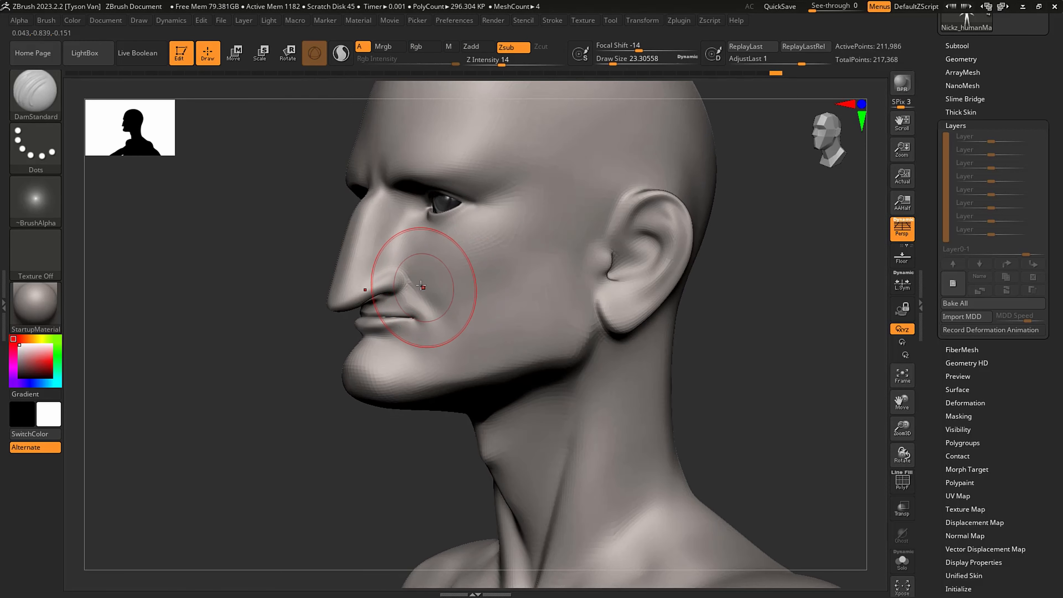
{"action": "mouse_move", "coordinate": [414, 283]}
{"action": "left_mouse_down"}
{"action": "mouse_move", "coordinate": [464, 323]}
{"action": "mouse_move", "coordinate": [450, 316]}
{"action": "mouse_move", "coordinate": [462, 320]}
{"action": "mouse_move", "coordinate": [478, 287]}
{"action": "left_mouse_up"}
{"action": "right_click_drag", "start_coordinate": [541, 261], "coordinate": [551, 259]}
- Build up the jaw muscle in front of the ear with Standard at Z Intensity 25 and define the cheek hollow with DamStandard at draw size about 33
{"action": "key", "text": "b"}
{"action": "key", "text": "s"}
{"action": "key", "text": "t"}
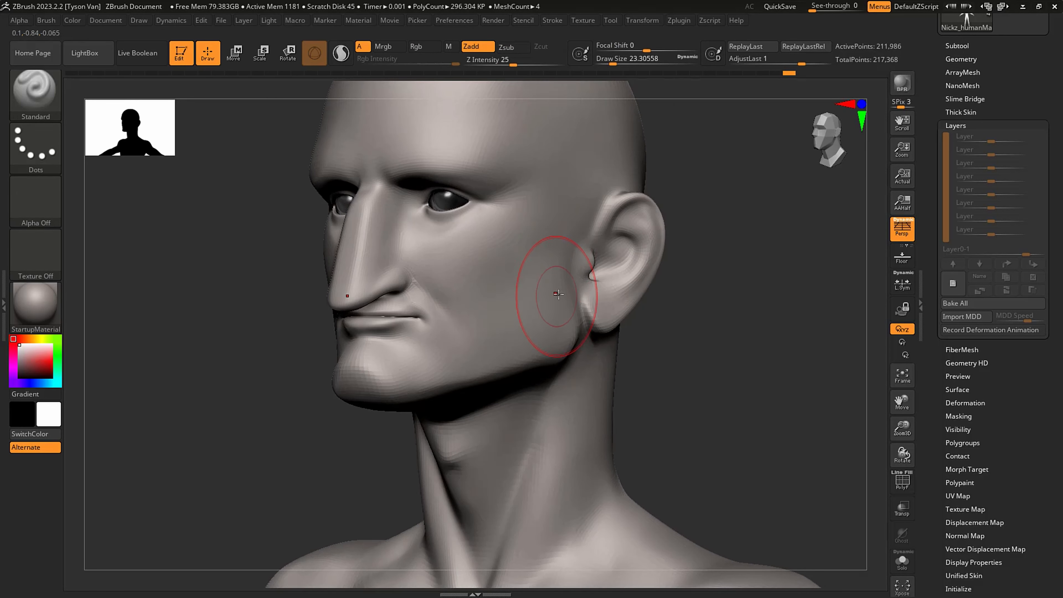
{"action": "key", "text": "b"}
{"action": "key", "text": "d"}
{"action": "key", "text": "s"}
{"action": "left_click_drag", "start_coordinate": [515, 312], "coordinate": [515, 312]}
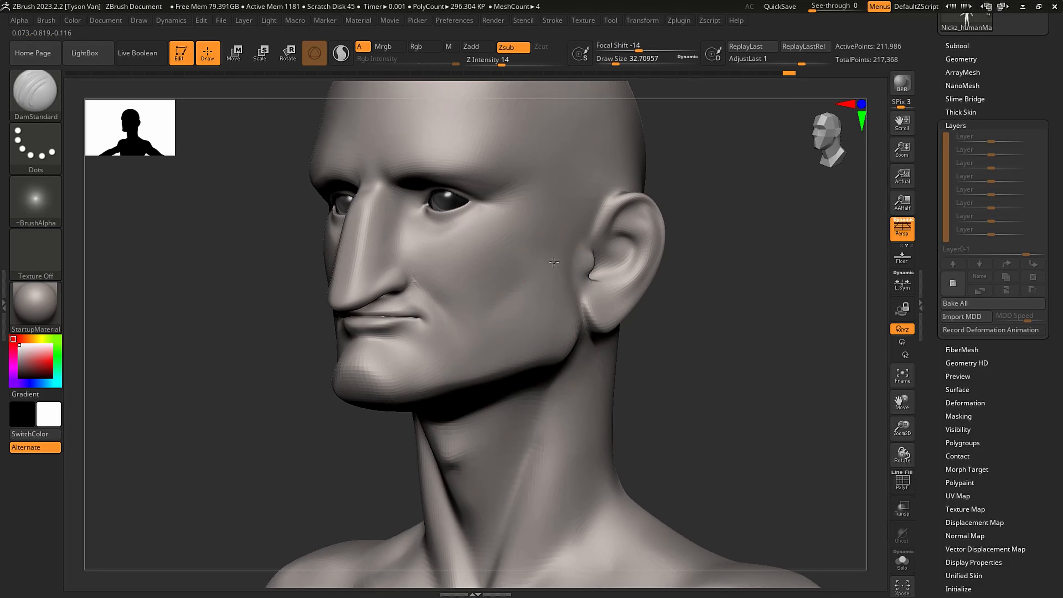
- Sharpen the crease under the brow with DamStandard at draw size about 10.5 and smooth its outer end toward the temple
{"action": "right_click_drag", "start_coordinate": [528, 313], "coordinate": [500, 472], "text": "alt"}
{"action": "key", "text": "s"}
{"action": "left_click_drag", "start_coordinate": [390, 325], "coordinate": [380, 325]}
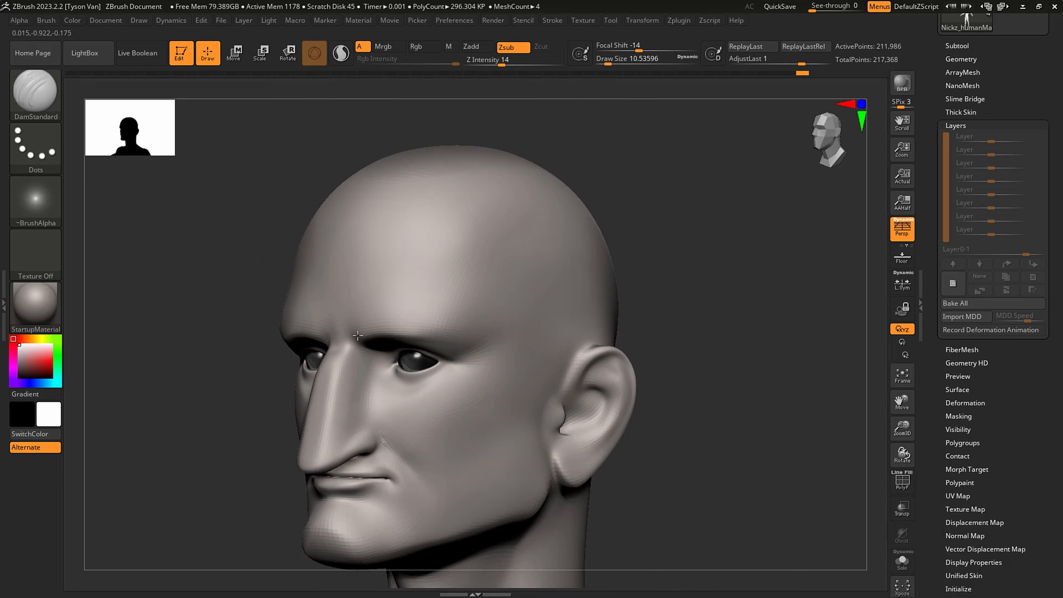
{"action": "left_click_drag", "start_coordinate": [358, 336], "coordinate": [438, 340]}
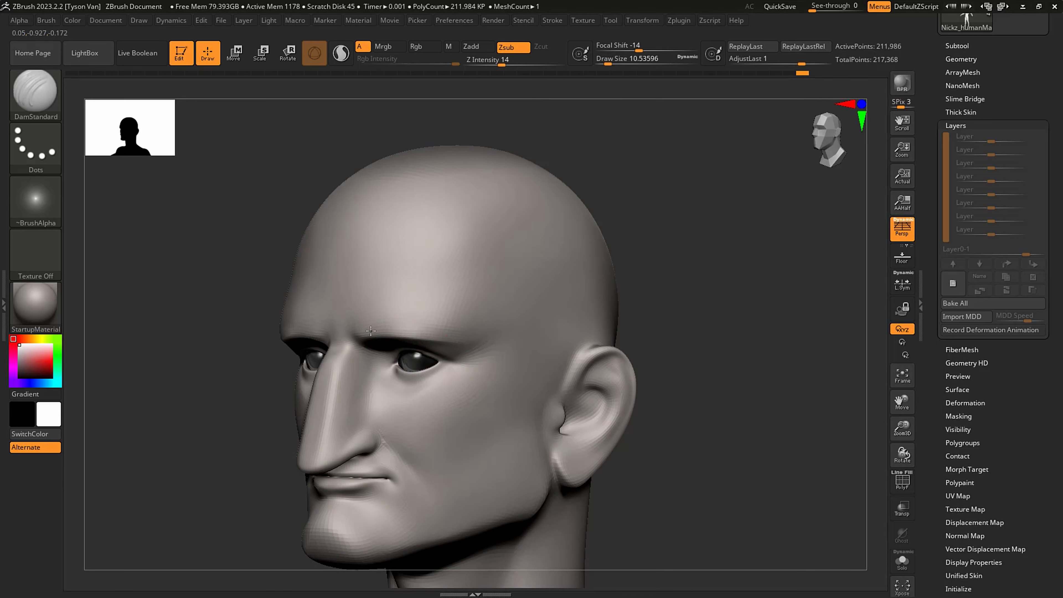
{"action": "key", "text": "shift"}
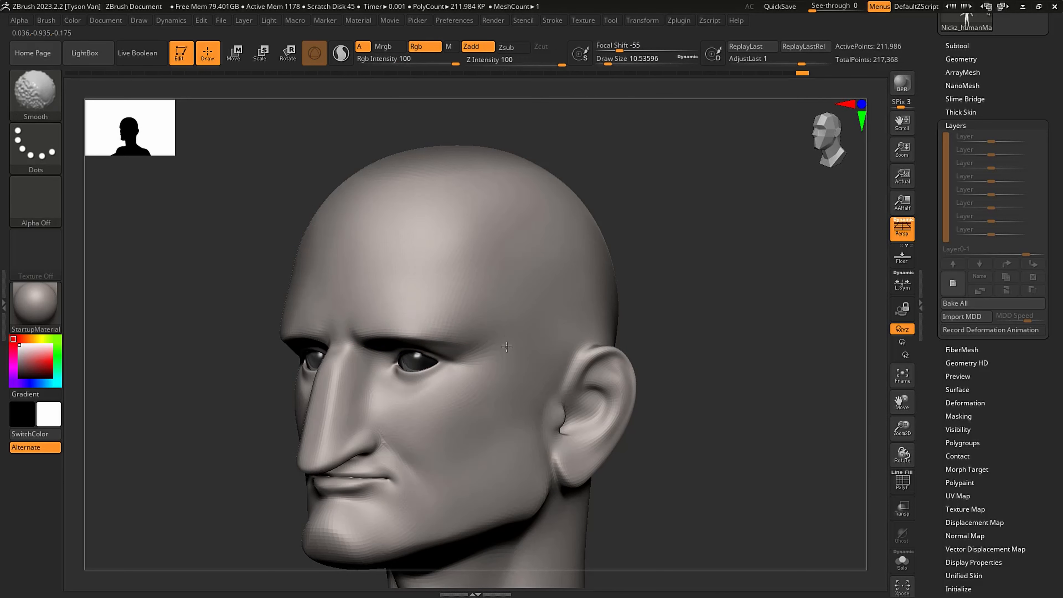
{"action": "right_click_drag", "start_coordinate": [507, 347], "coordinate": [471, 319], "text": "shift"}
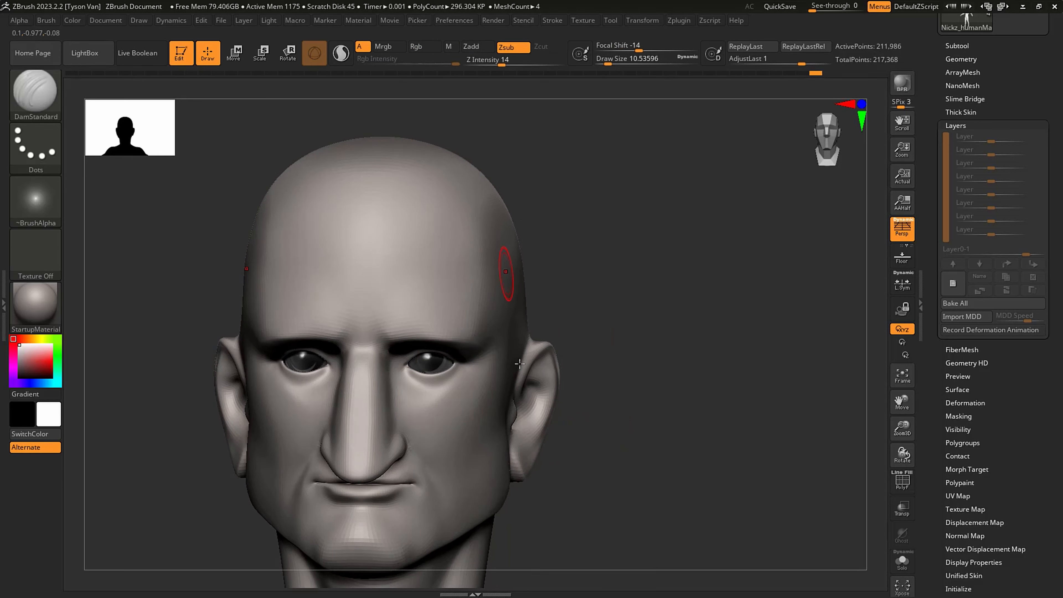
- Check the head from several angles, switch to the Clip Studio Paint reference sheet and examine the profile and dark-background portrait photos
{"action": "right_click_drag", "start_coordinate": [498, 273], "coordinate": [493, 332]}
{"action": "key", "text": "s"}
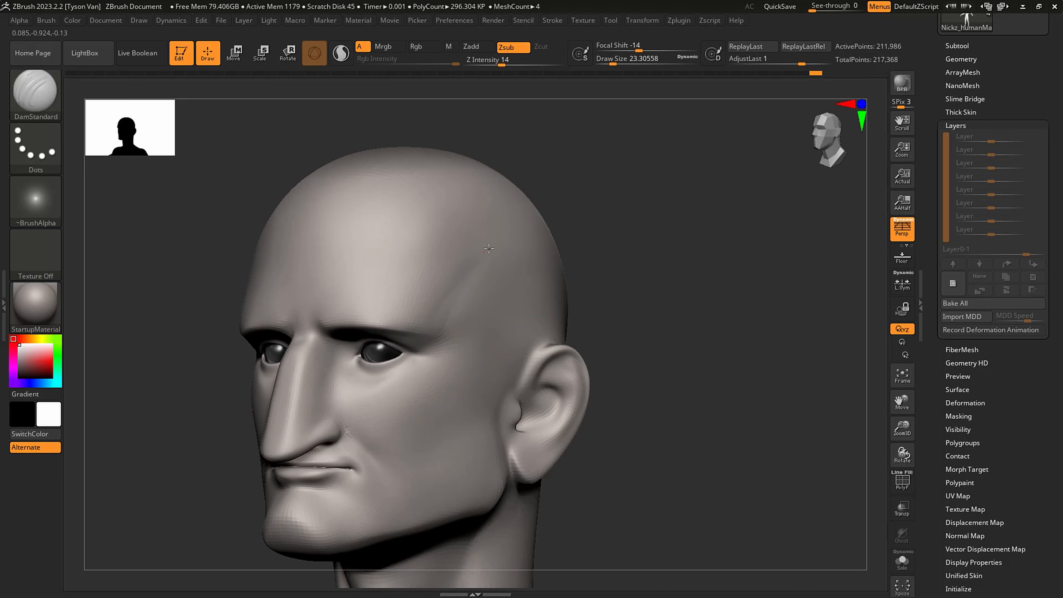
{"action": "key", "text": "shift+d"}
{"action": "right_click_drag", "start_coordinate": [483, 314], "coordinate": [481, 314], "text": "shift"}
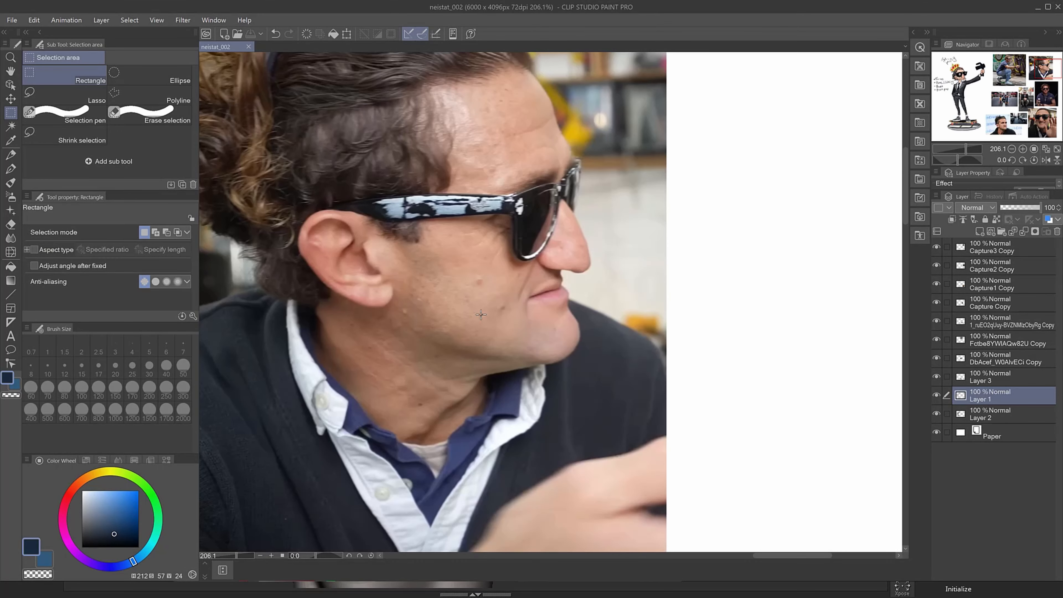
{"action": "scroll", "coordinate": [581, 386], "scroll_direction": "down", "scroll_amount": 6}
{"action": "scroll", "coordinate": [628, 406], "scroll_direction": "up", "scroll_amount": 2}
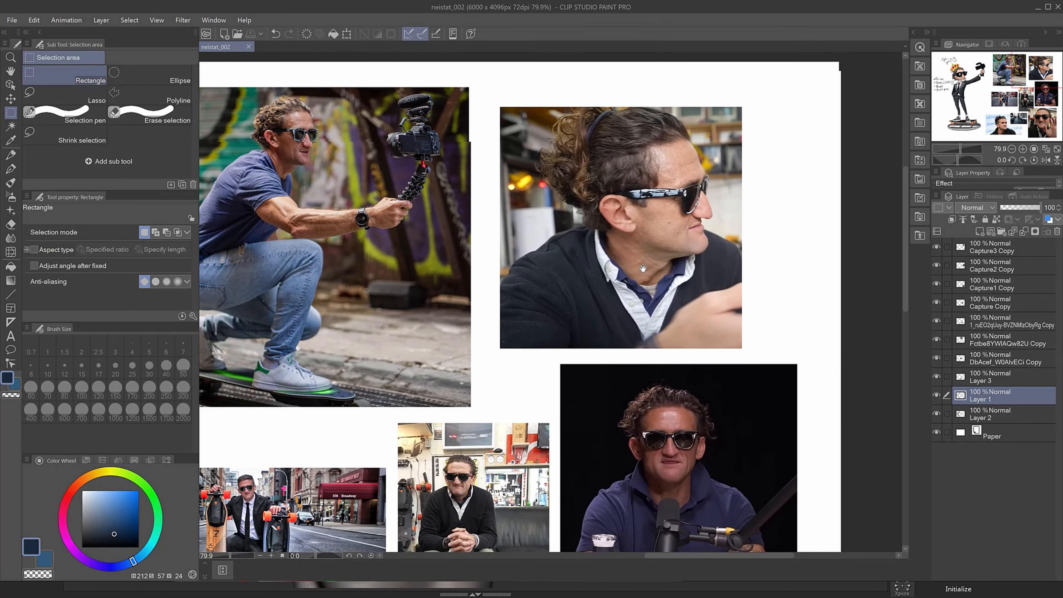
{"action": "scroll", "coordinate": [672, 424], "scroll_direction": "up", "scroll_amount": 4}
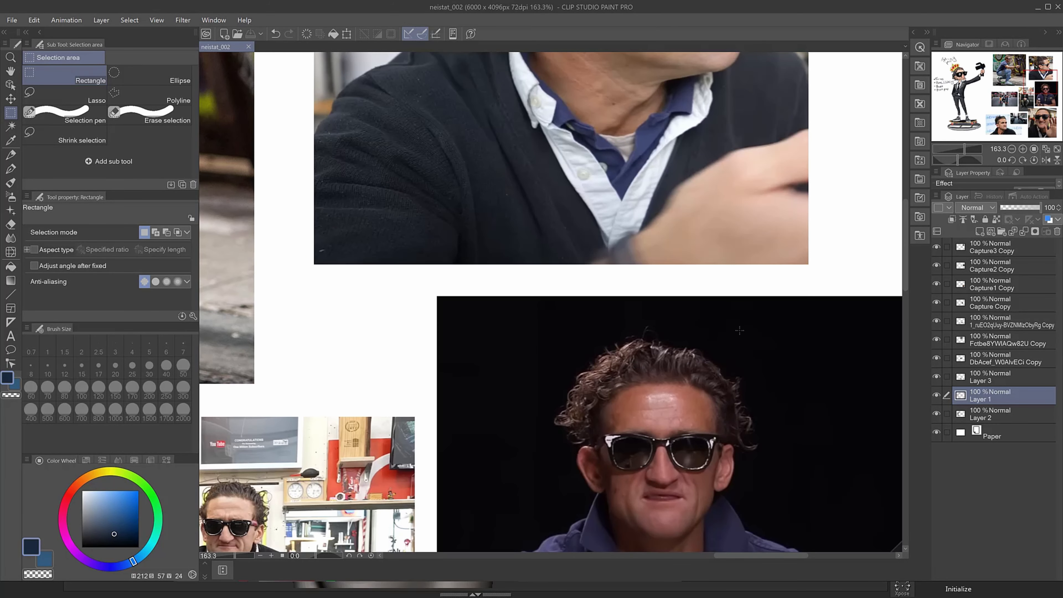
- Mark the cheek folds, nose base and side of the hair in red on a new layer over the dark-background portrait, using a size 7 mechanical pencil
{"action": "left_click", "coordinate": [9, 155]}
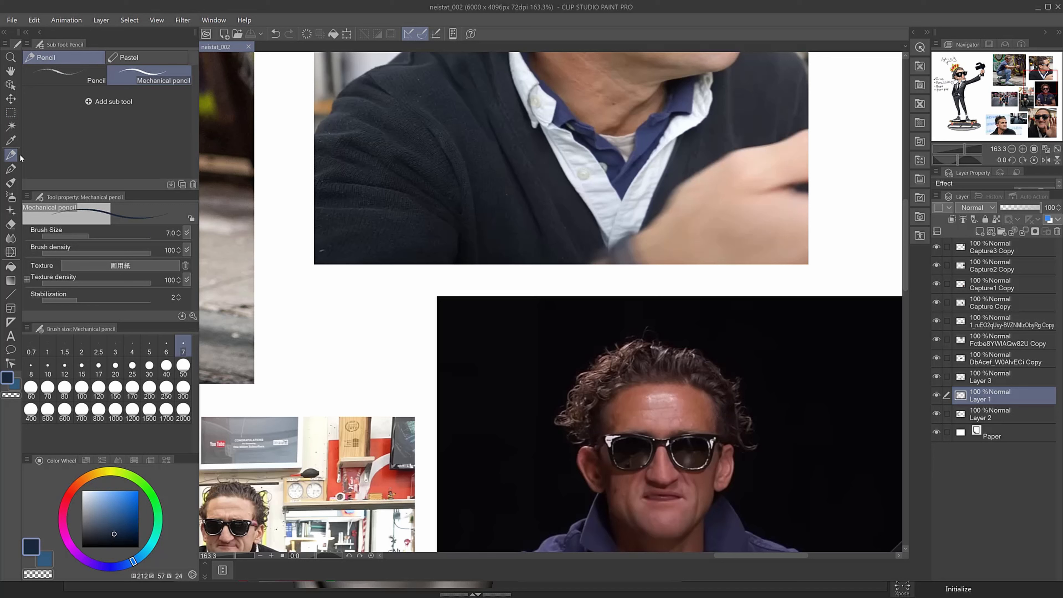
{"action": "left_click", "coordinate": [935, 395]}
{"action": "left_click", "coordinate": [936, 396]}
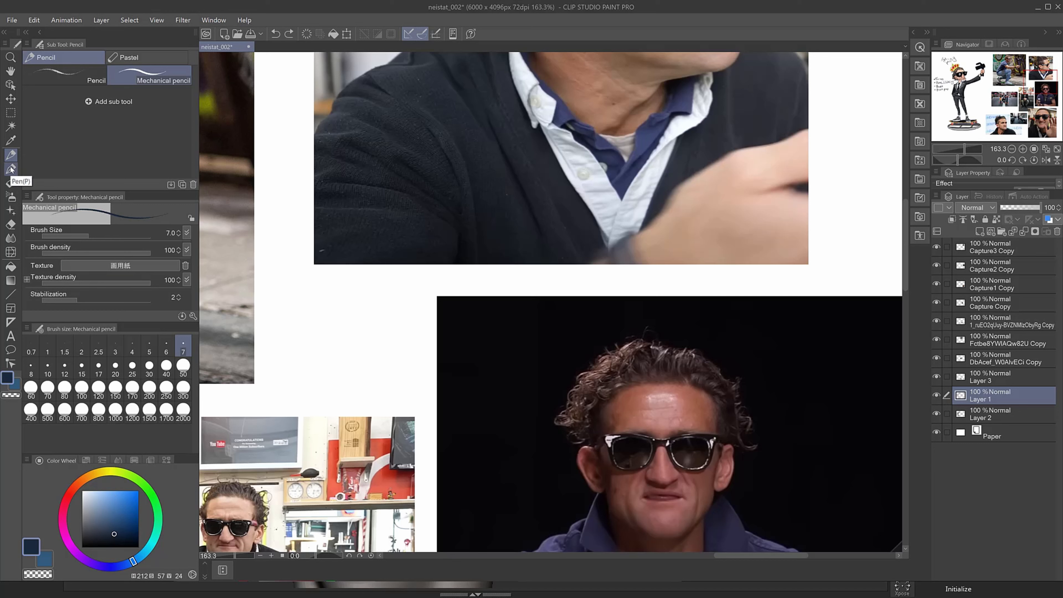
{"action": "left_click", "coordinate": [995, 248]}
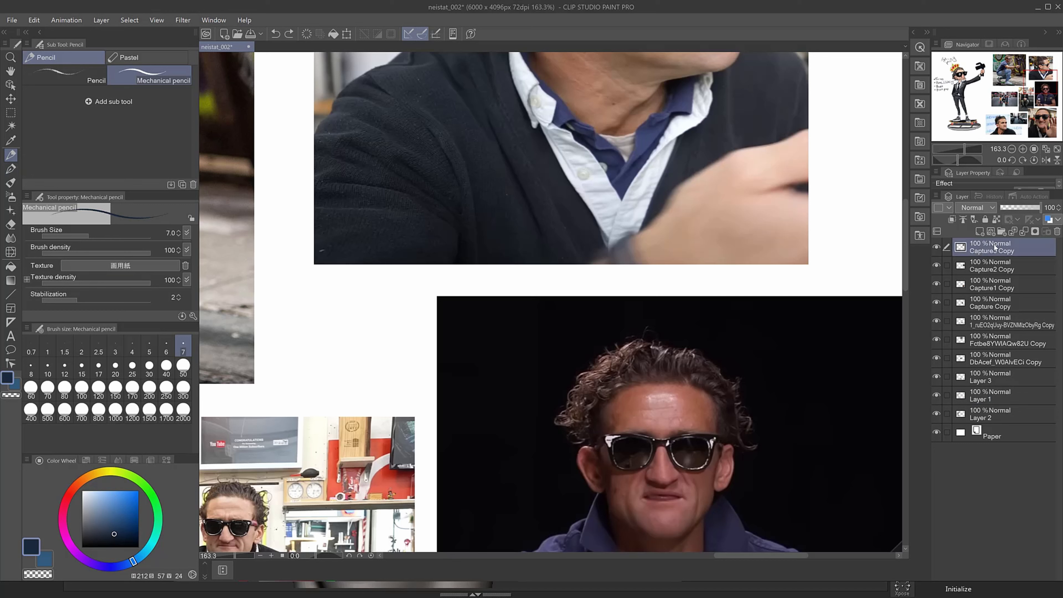
{"action": "key", "text": "ctrl+shift+n"}
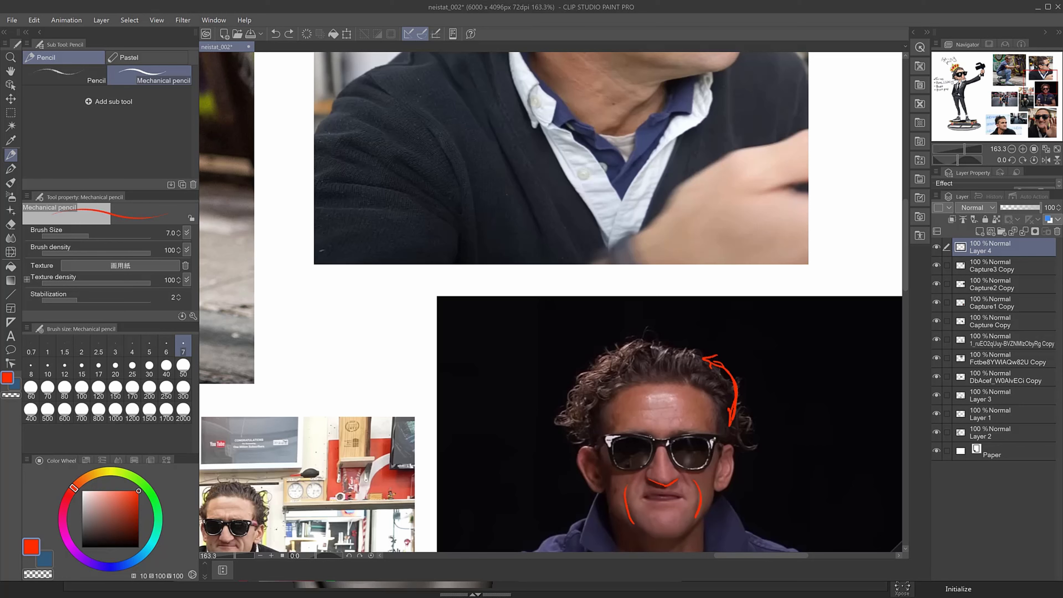
{"action": "mouse_move", "coordinate": [728, 479]}
{"action": "left_mouse_down", "text": "alt"}
{"action": "mouse_move", "coordinate": [717, 482]}
{"action": "mouse_move", "coordinate": [715, 432]}
{"action": "left_mouse_up", "text": "alt"}
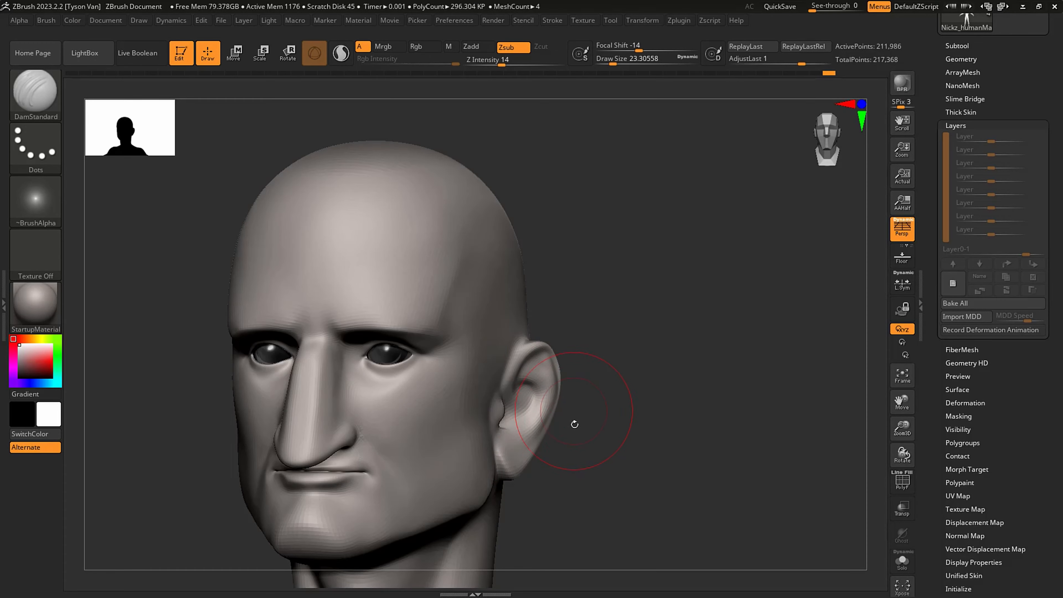
- Return to ZBrush and lower the front of the skull's crown with SnakeHook at draw size about 74
{"action": "key", "text": "alt+Tab"}
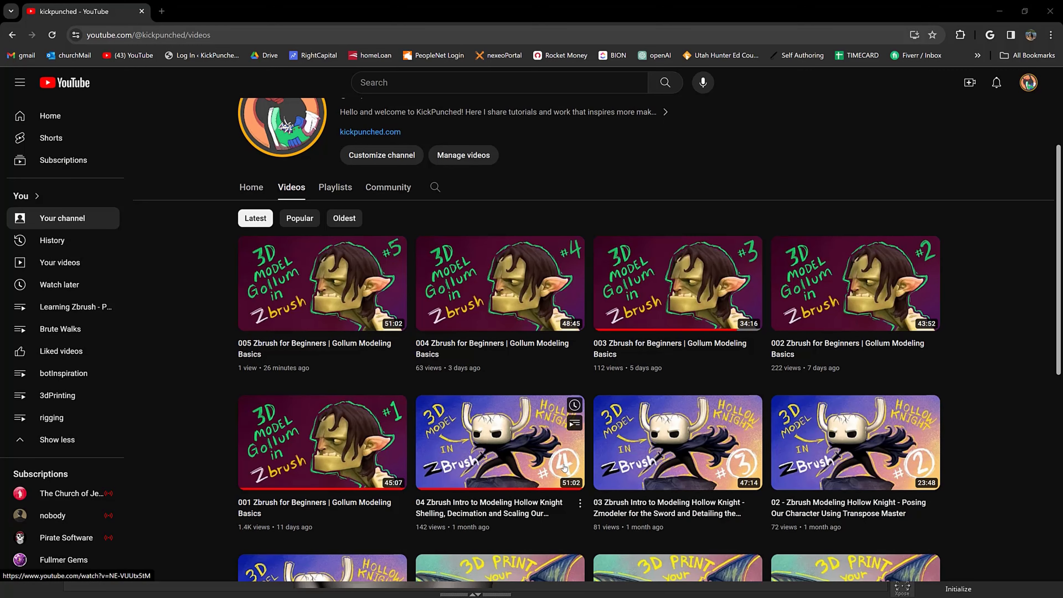
{"action": "key", "text": "alt+Tab"}
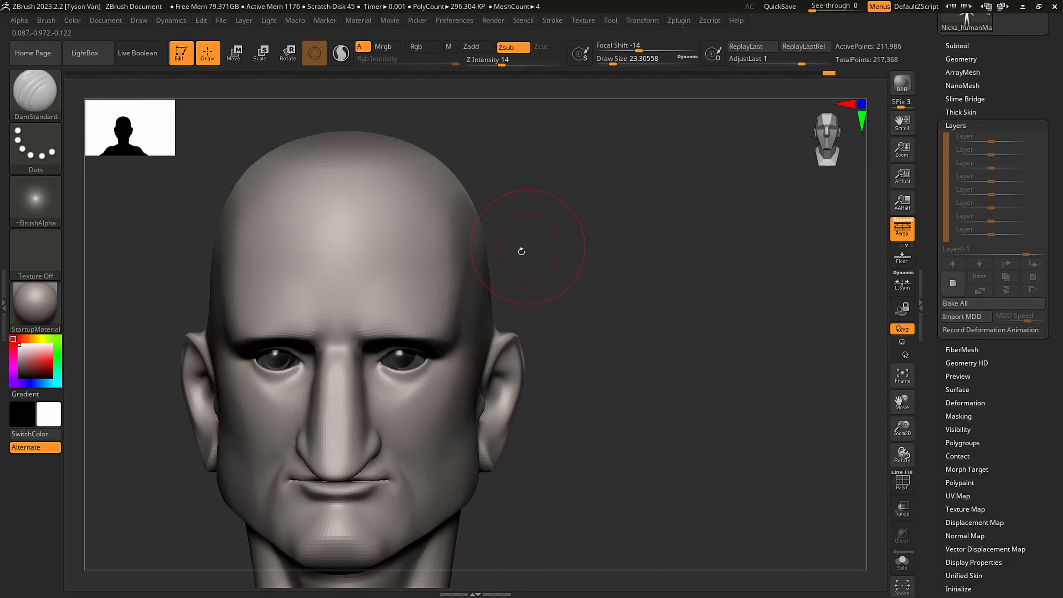
{"action": "key", "text": "b"}
{"action": "key", "text": "s"}
{"action": "key", "text": "h"}
{"action": "key", "text": "s"}
{"action": "mouse_move", "coordinate": [452, 214]}
{"action": "left_mouse_down"}
{"action": "mouse_move", "coordinate": [463, 214]}
{"action": "mouse_move", "coordinate": [449, 194]}
{"action": "left_mouse_up"}
{"action": "left_click_drag", "start_coordinate": [383, 134], "coordinate": [385, 147]}
{"action": "left_click_drag", "start_coordinate": [429, 190], "coordinate": [443, 185]}
{"action": "right_click_drag", "start_coordinate": [474, 217], "coordinate": [420, 186]}
{"action": "mouse_move", "coordinate": [486, 212]}
{"action": "left_mouse_down"}
{"action": "mouse_move", "coordinate": [502, 218]}
{"action": "mouse_move", "coordinate": [471, 194]}
{"action": "left_mouse_up"}
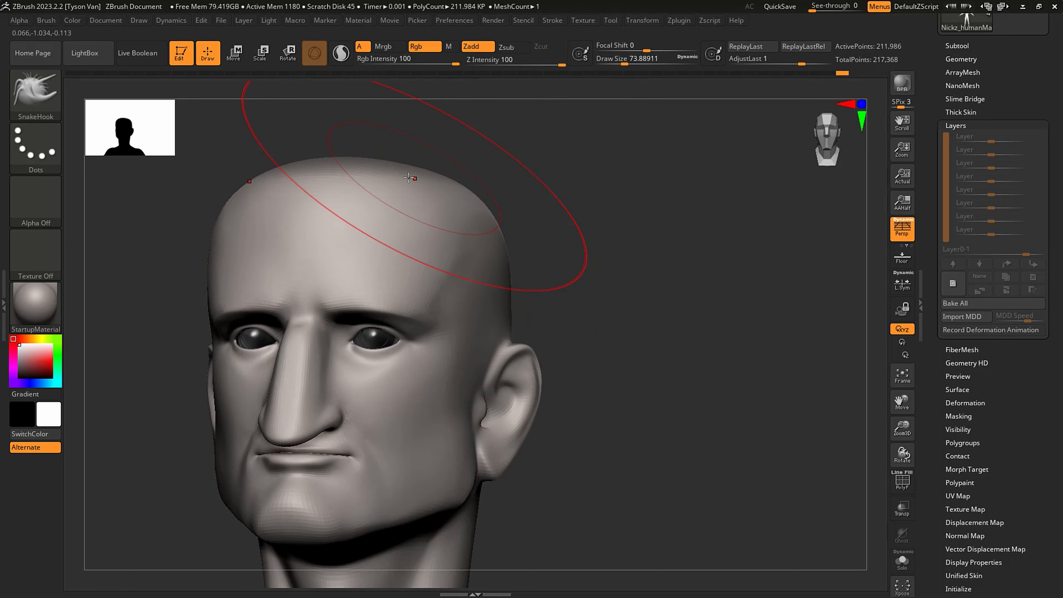
{"action": "left_click_drag", "start_coordinate": [416, 176], "coordinate": [420, 171]}
- Reshape the crown, back of the skull and nape in profile with SnakeHook at draw size about 74
{"action": "mouse_move", "coordinate": [469, 187]}
{"action": "right_mouse_down"}
{"action": "mouse_move", "coordinate": [389, 188]}
{"action": "mouse_move", "coordinate": [408, 178]}
{"action": "right_mouse_up"}
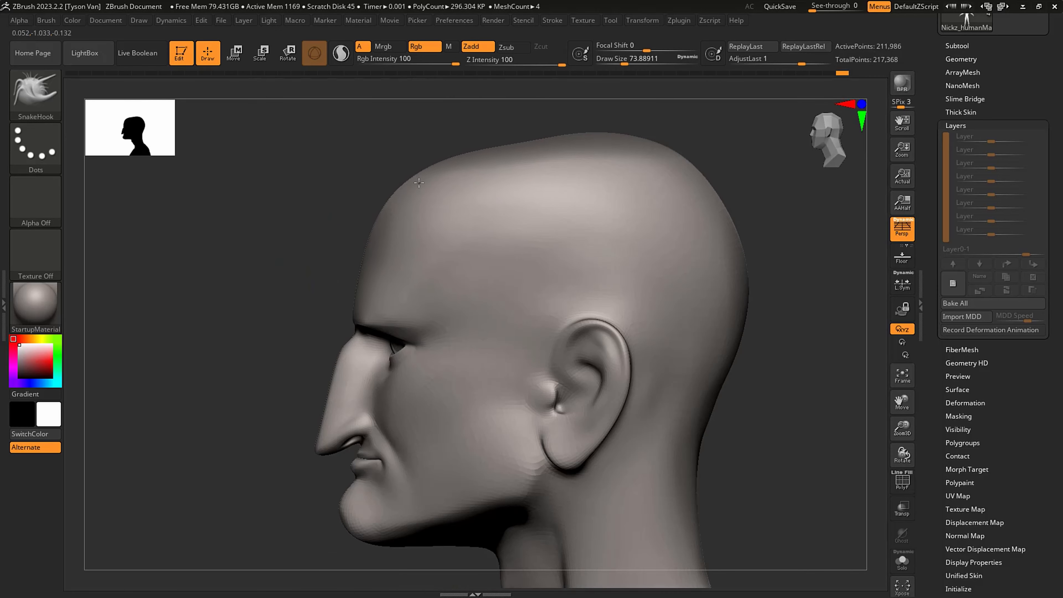
{"action": "left_click_drag", "start_coordinate": [659, 171], "coordinate": [674, 178]}
{"action": "left_click_drag", "start_coordinate": [734, 282], "coordinate": [728, 284]}
{"action": "left_click_drag", "start_coordinate": [716, 368], "coordinate": [712, 370]}
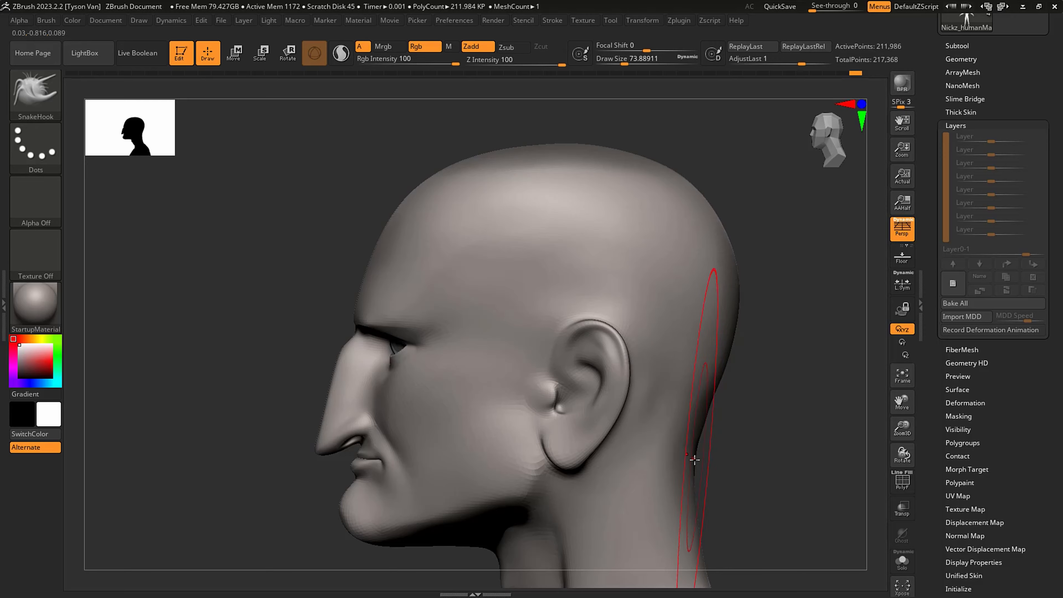
{"action": "left_click_drag", "start_coordinate": [695, 458], "coordinate": [691, 460]}
- Round the upper sides and top of the skull from the front with SnakeHook at draw sizes from about 54 to 108
{"action": "mouse_move", "coordinate": [704, 498]}
{"action": "right_mouse_down", "text": "alt"}
{"action": "mouse_move", "coordinate": [638, 363]}
{"action": "mouse_move", "coordinate": [619, 372]}
{"action": "mouse_move", "coordinate": [638, 385]}
{"action": "mouse_move", "coordinate": [582, 357]}
{"action": "mouse_move", "coordinate": [613, 356]}
{"action": "mouse_move", "coordinate": [563, 325]}
{"action": "right_mouse_up", "text": "alt"}
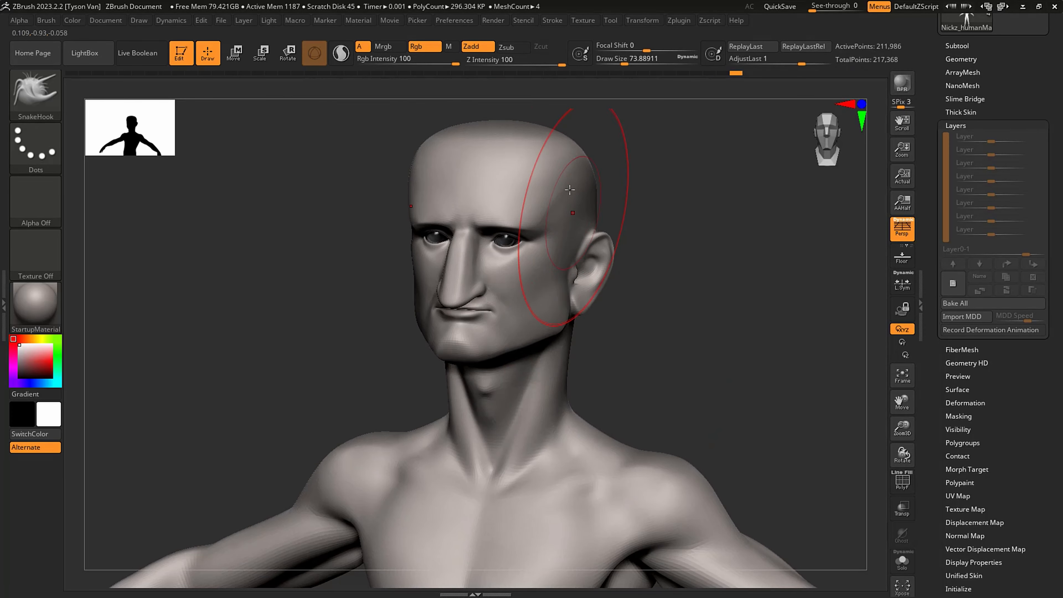
{"action": "key", "text": "s"}
{"action": "left_click_drag", "start_coordinate": [557, 156], "coordinate": [550, 156]}
{"action": "right_click_drag", "start_coordinate": [535, 168], "coordinate": [560, 161]}
{"action": "key", "text": "s"}
{"action": "left_click_drag", "start_coordinate": [544, 156], "coordinate": [549, 154]}
{"action": "right_click_drag", "start_coordinate": [563, 147], "coordinate": [557, 148]}
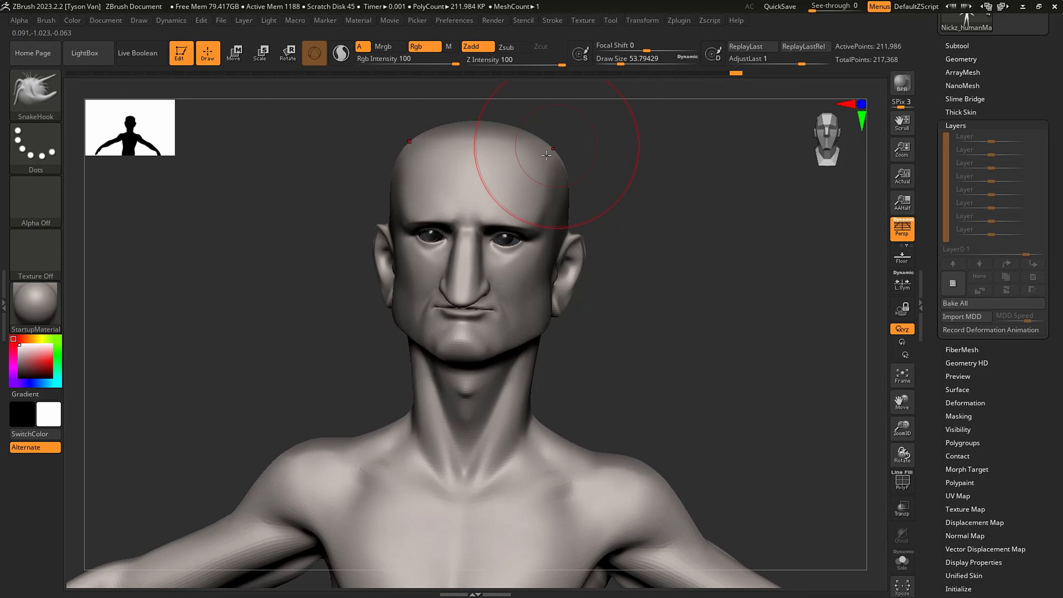
{"action": "key", "text": "s"}
{"action": "left_click_drag", "start_coordinate": [544, 155], "coordinate": [549, 163]}
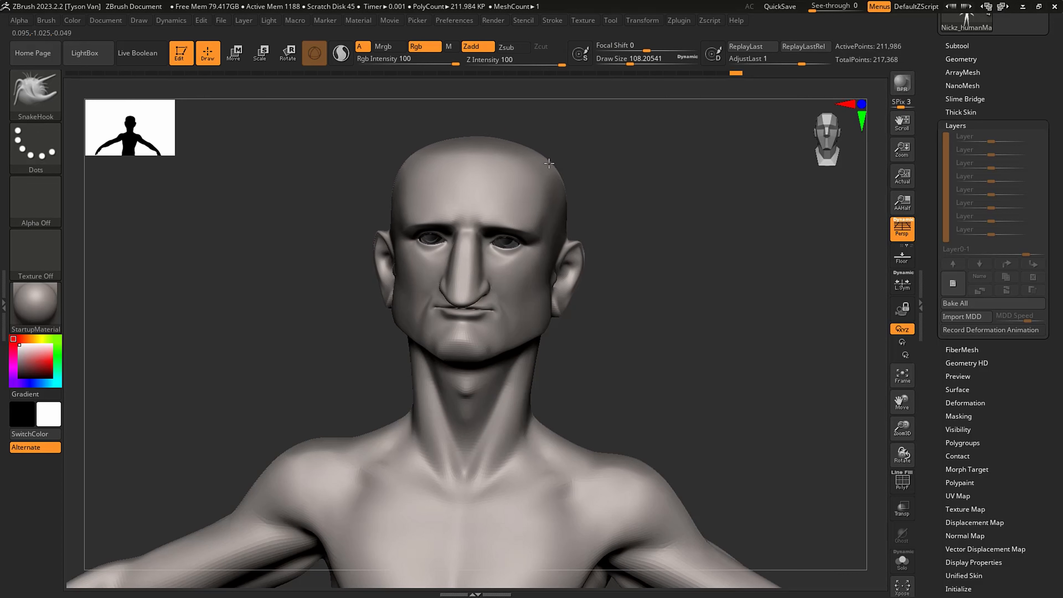
{"action": "key", "text": "s"}
{"action": "left_click_drag", "start_coordinate": [534, 224], "coordinate": [529, 225]}
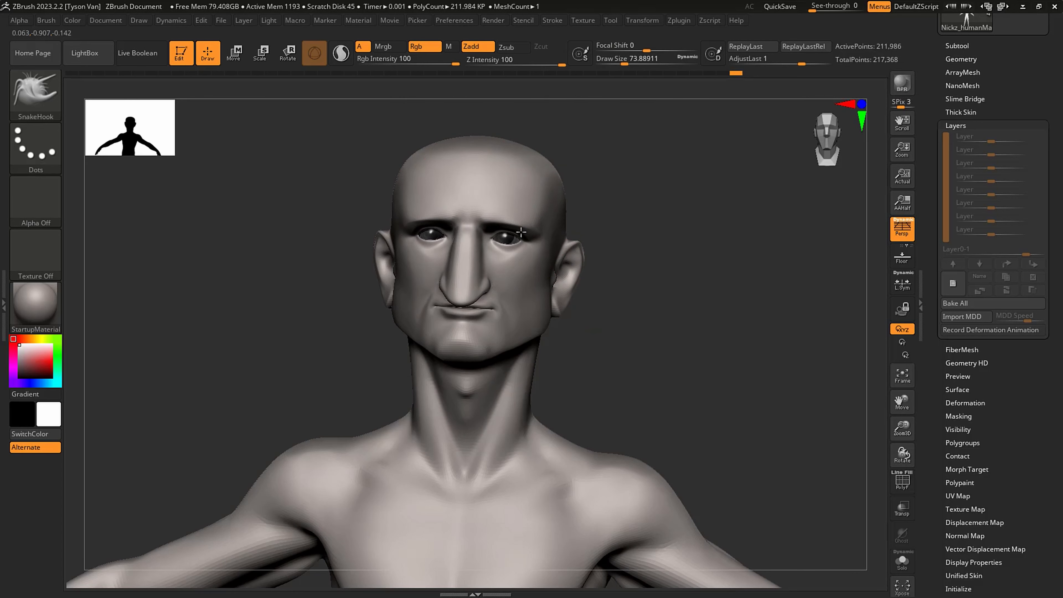
- Refine the jaw corners and lower cheeks with SnakeHook at draw sizes of about 31 and 18
{"action": "mouse_move", "coordinate": [532, 234]}
{"action": "right_mouse_down"}
{"action": "mouse_move", "coordinate": [469, 243]}
{"action": "mouse_move", "coordinate": [575, 251]}
{"action": "mouse_move", "coordinate": [565, 298]}
{"action": "right_mouse_up"}
{"action": "key", "text": "s"}
{"action": "left_click_drag", "start_coordinate": [565, 299], "coordinate": [570, 299]}
{"action": "right_click_drag", "start_coordinate": [552, 299], "coordinate": [605, 306]}
{"action": "key", "text": "s"}
{"action": "left_click_drag", "start_coordinate": [539, 321], "coordinate": [527, 322]}
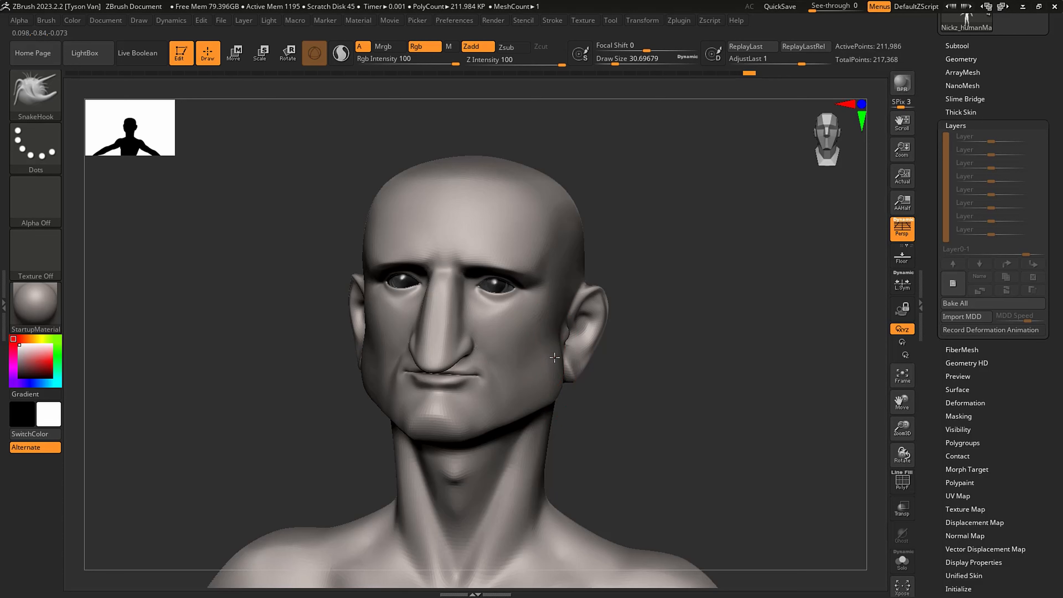
{"action": "right_click_drag", "start_coordinate": [555, 345], "coordinate": [566, 337]}
{"action": "key", "text": "s"}
{"action": "left_click_drag", "start_coordinate": [560, 400], "coordinate": [553, 400]}
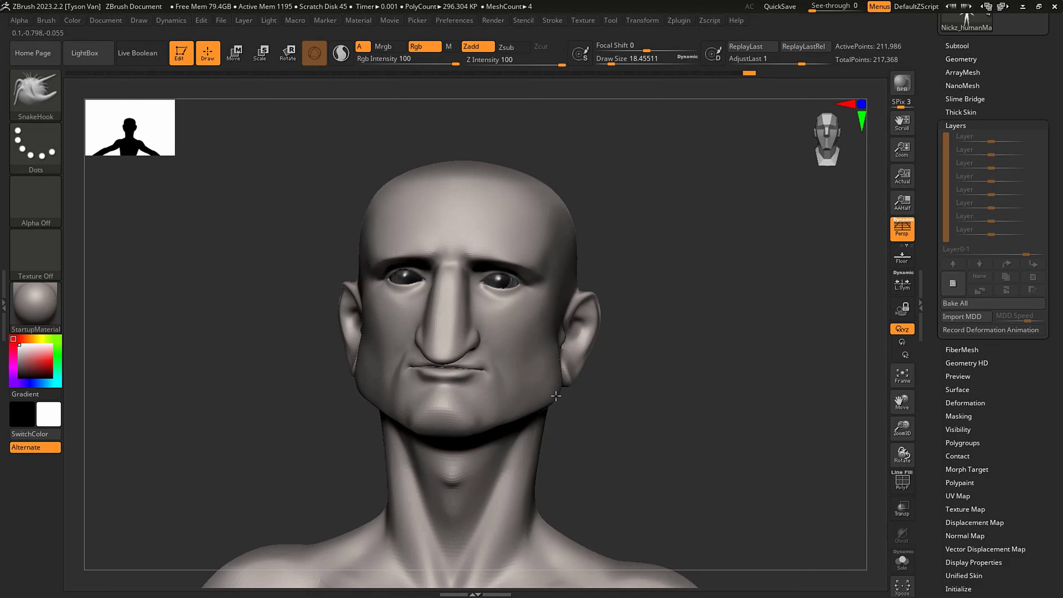
- Smooth the cheek in front of the ear and set the SnakeHook draw size to about 39
{"action": "left_click_drag", "start_coordinate": [553, 359], "coordinate": [556, 359], "text": "shift"}
{"action": "right_click_drag", "start_coordinate": [546, 361], "coordinate": [559, 363]}
{"action": "key", "text": "s"}
{"action": "left_click_drag", "start_coordinate": [547, 368], "coordinate": [555, 368]}
{"action": "right_click_drag", "start_coordinate": [545, 381], "coordinate": [557, 347]}
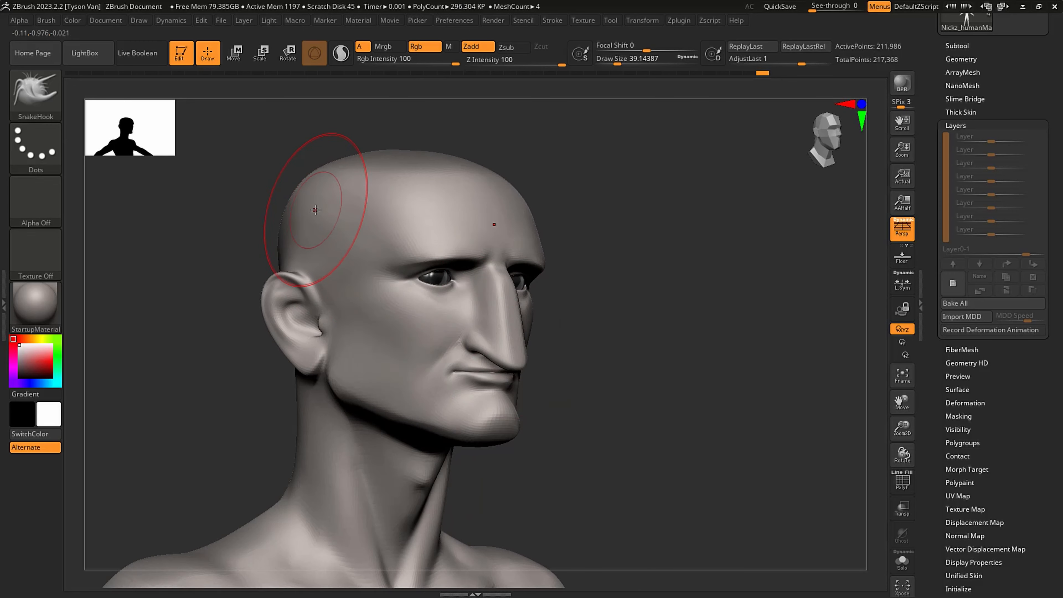
- Thicken the outer rim of the ear with Inflat at draw size about 8.4 and Z Intensity 10
{"action": "mouse_move", "coordinate": [619, 314]}
{"action": "right_mouse_down"}
{"action": "mouse_move", "coordinate": [531, 313]}
{"action": "mouse_move", "coordinate": [543, 375]}
{"action": "right_mouse_up"}
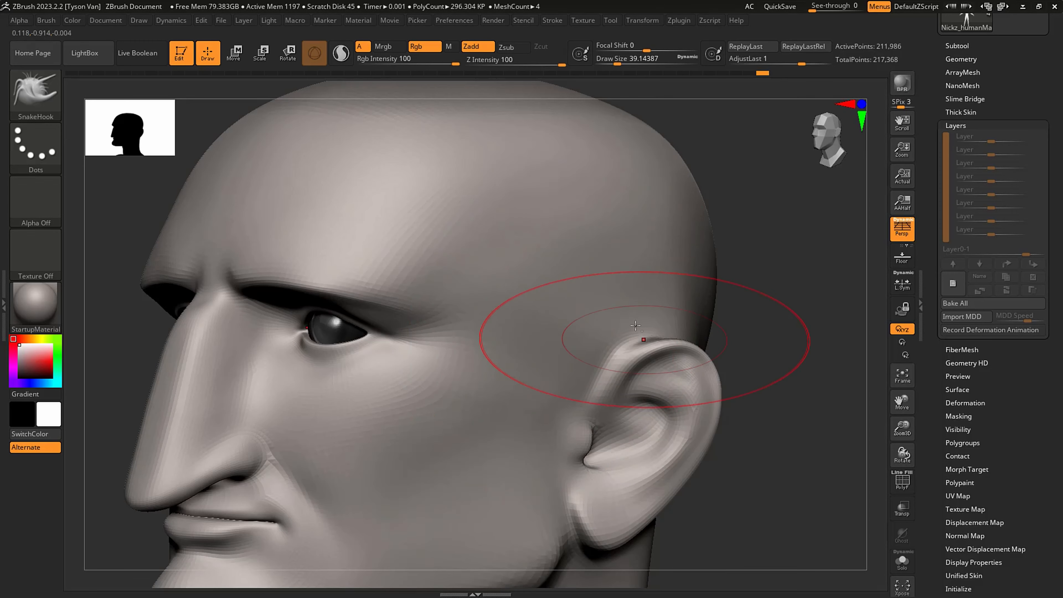
{"action": "right_click_drag", "start_coordinate": [645, 335], "coordinate": [401, 240], "text": "alt"}
{"action": "left_click", "coordinate": [36, 94]}
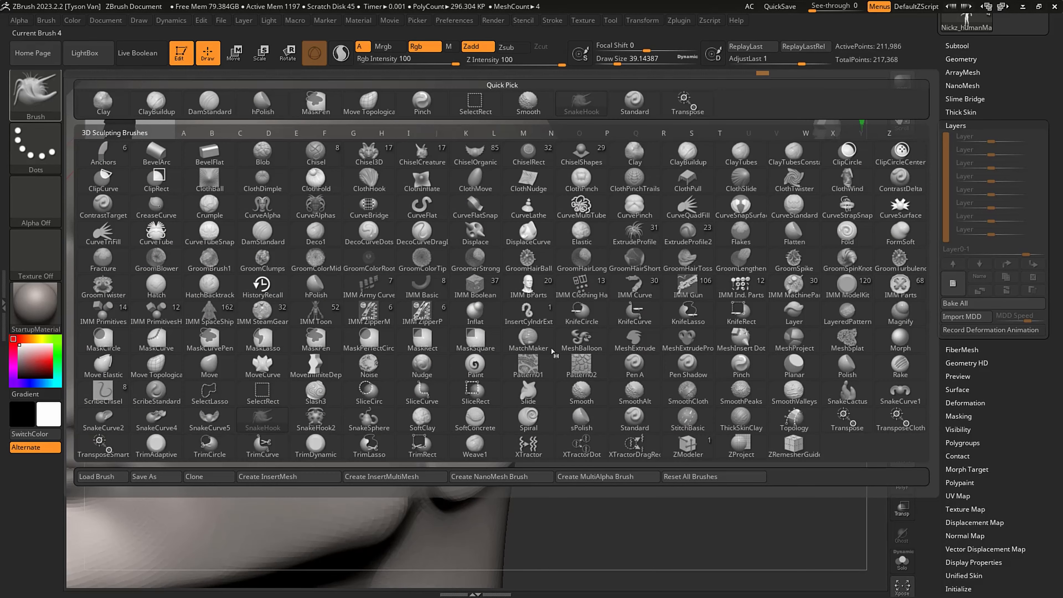
{"action": "left_click", "coordinate": [477, 317]}
{"action": "key", "text": "s"}
{"action": "left_click_drag", "start_coordinate": [586, 304], "coordinate": [563, 304]}
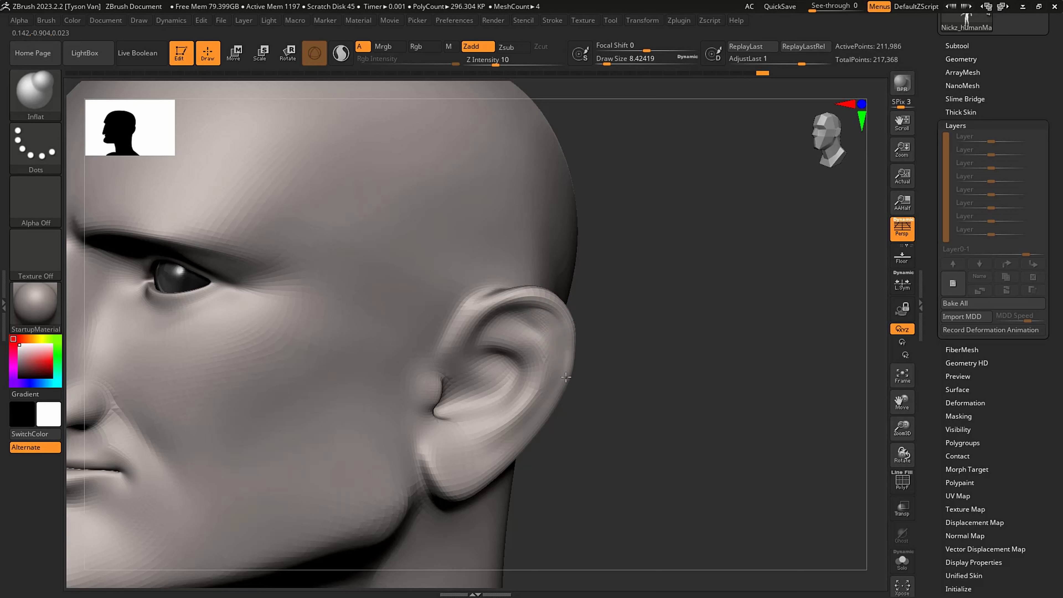
{"action": "left_click_drag", "start_coordinate": [566, 376], "coordinate": [557, 406]}
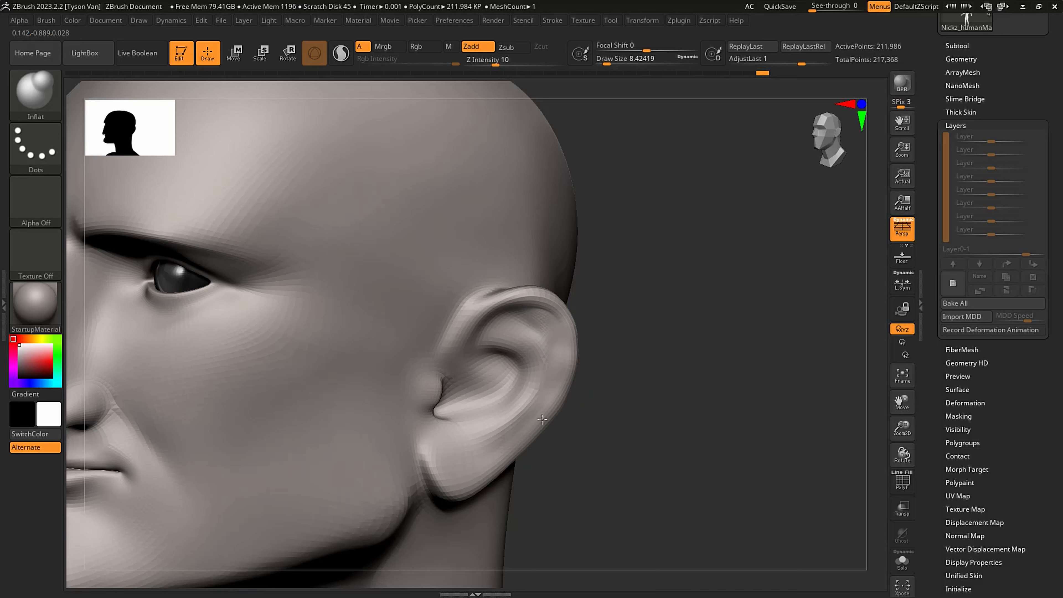
- Carve the groove inside the ear's outer rim with DamStandard at draw size about 5 and Z Intensity 14
{"action": "key", "text": "b"}
{"action": "key", "text": "d"}
{"action": "key", "text": "s"}
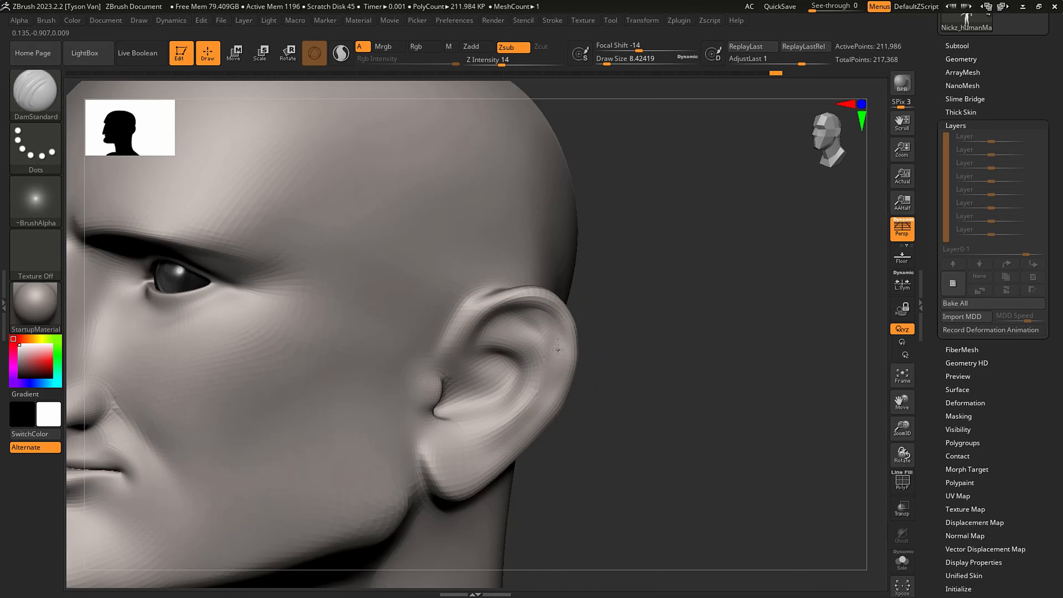
{"action": "key", "text": "s"}
{"action": "left_click_drag", "start_coordinate": [558, 329], "coordinate": [540, 311]}
{"action": "key", "text": "s"}
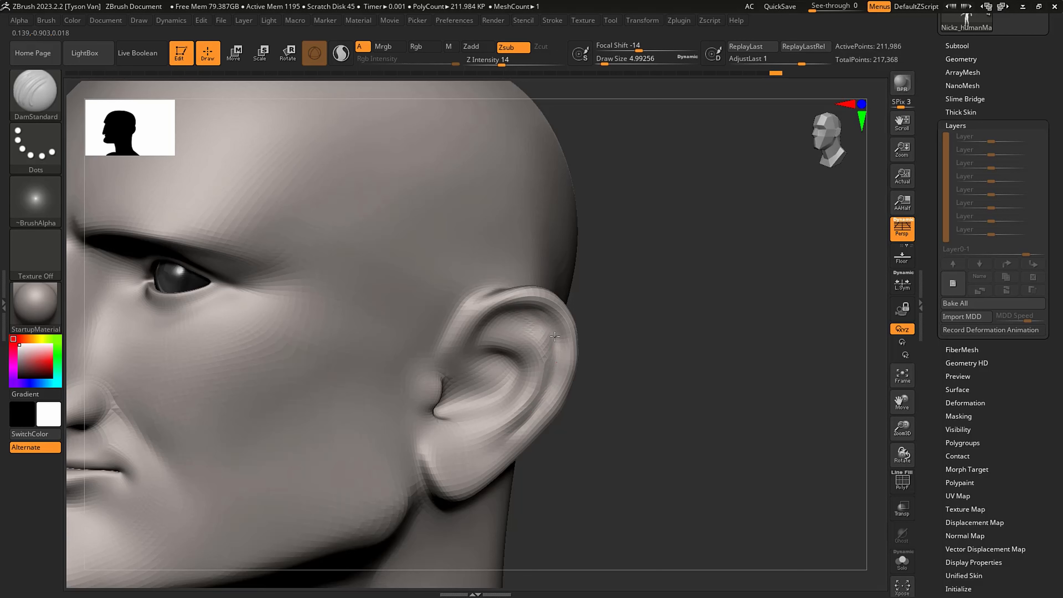
{"action": "left_click_drag", "start_coordinate": [555, 336], "coordinate": [553, 392]}
- Lower the body mesh by two subdivision levels and choose SnakeHook at draw size about 94
{"action": "mouse_move", "coordinate": [532, 408]}
{"action": "right_mouse_down", "text": "ctrl"}
{"action": "mouse_move", "coordinate": [510, 240]}
{"action": "mouse_move", "coordinate": [245, 366]}
{"action": "mouse_move", "coordinate": [408, 420]}
{"action": "mouse_move", "coordinate": [513, 420]}
{"action": "mouse_move", "coordinate": [489, 428]}
{"action": "mouse_move", "coordinate": [277, 401]}
{"action": "mouse_move", "coordinate": [515, 368]}
{"action": "mouse_move", "coordinate": [394, 404]}
{"action": "mouse_move", "coordinate": [318, 391]}
{"action": "mouse_move", "coordinate": [585, 401]}
{"action": "mouse_move", "coordinate": [527, 387]}
{"action": "mouse_move", "coordinate": [545, 374]}
{"action": "right_mouse_up", "text": "ctrl"}
{"action": "key", "text": "b"}
{"action": "key", "text": "s"}
{"action": "key", "text": "h"}
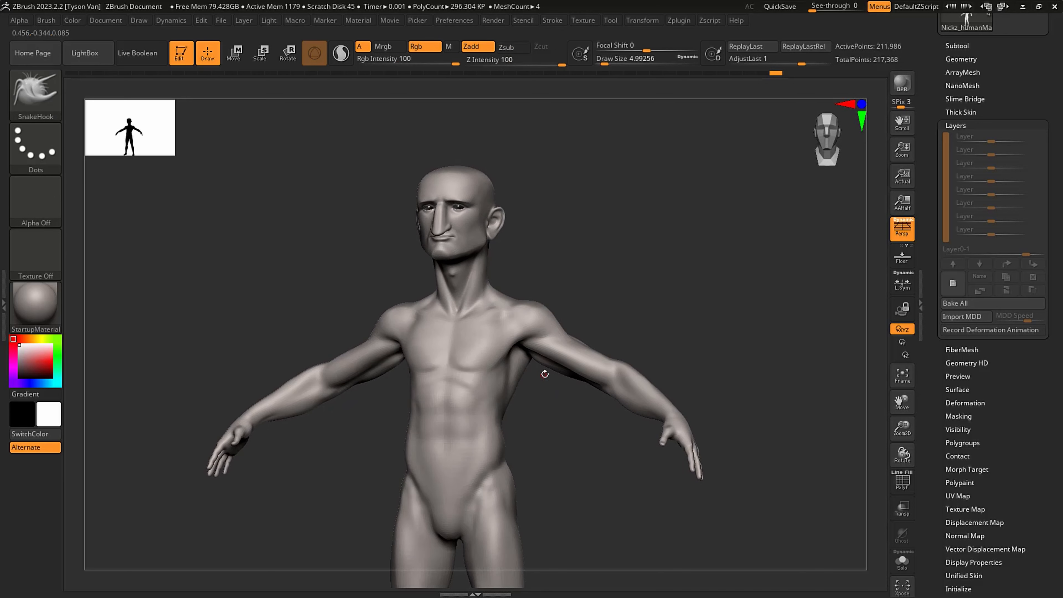
{"action": "key", "text": "s"}
{"action": "left_click_drag", "start_coordinate": [515, 379], "coordinate": [526, 379]}
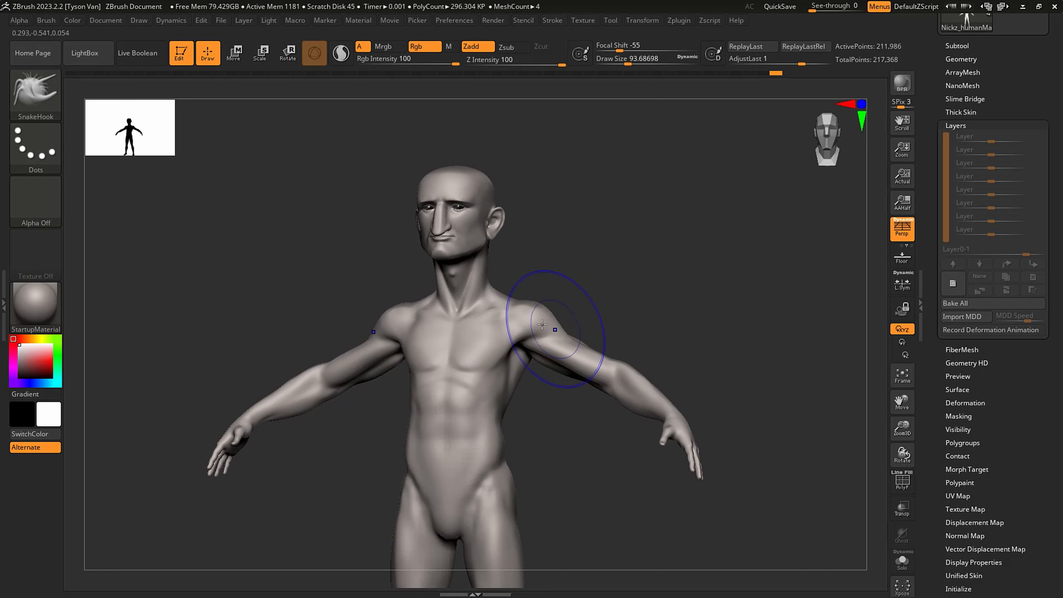
{"action": "key", "text": "shift+d"}
{"action": "key", "text": "shift+d"}
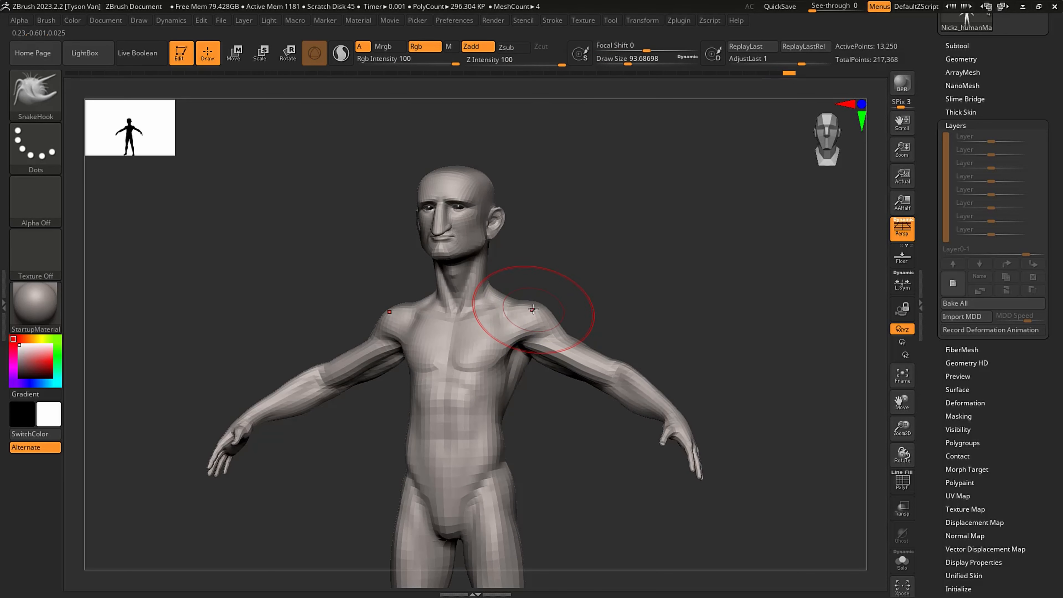
- Smooth the shoulders, arms and torso at draw size about 56
{"action": "key", "text": "s"}
{"action": "left_click_drag", "start_coordinate": [536, 309], "coordinate": [527, 308]}
{"action": "key", "text": "shift"}
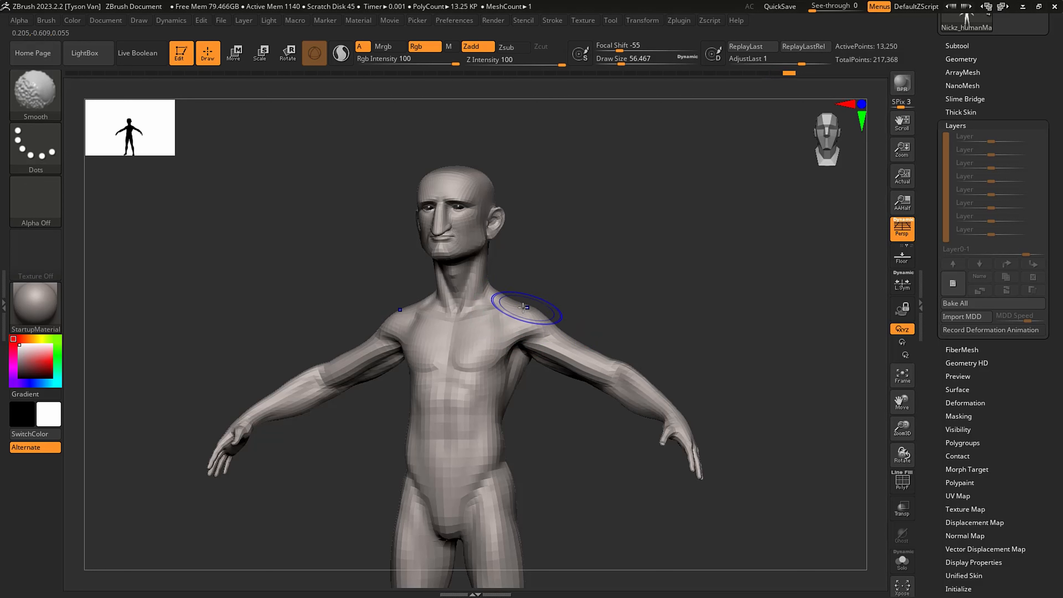
{"action": "mouse_move", "coordinate": [639, 369]}
{"action": "left_mouse_down", "text": "shift"}
{"action": "mouse_move", "coordinate": [477, 364]}
{"action": "mouse_move", "coordinate": [504, 450]}
{"action": "left_mouse_up", "text": "shift"}
{"action": "mouse_move", "coordinate": [504, 449]}
{"action": "right_mouse_down", "text": "shift"}
{"action": "mouse_move", "coordinate": [504, 461]}
{"action": "mouse_move", "coordinate": [593, 408]}
{"action": "mouse_move", "coordinate": [553, 355]}
{"action": "mouse_move", "coordinate": [636, 293]}
{"action": "right_mouse_up", "text": "shift"}
{"action": "key", "text": "shift"}
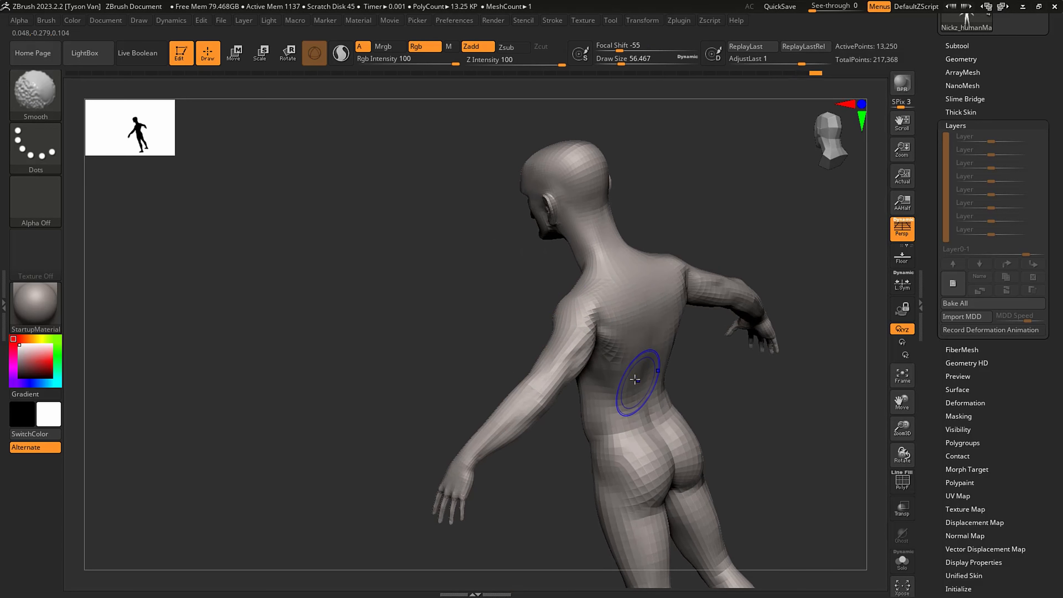
- Smooth the back, buttocks and upper thighs at draw size about 56
{"action": "right_click_drag", "start_coordinate": [636, 427], "coordinate": [524, 270], "text": "alt"}
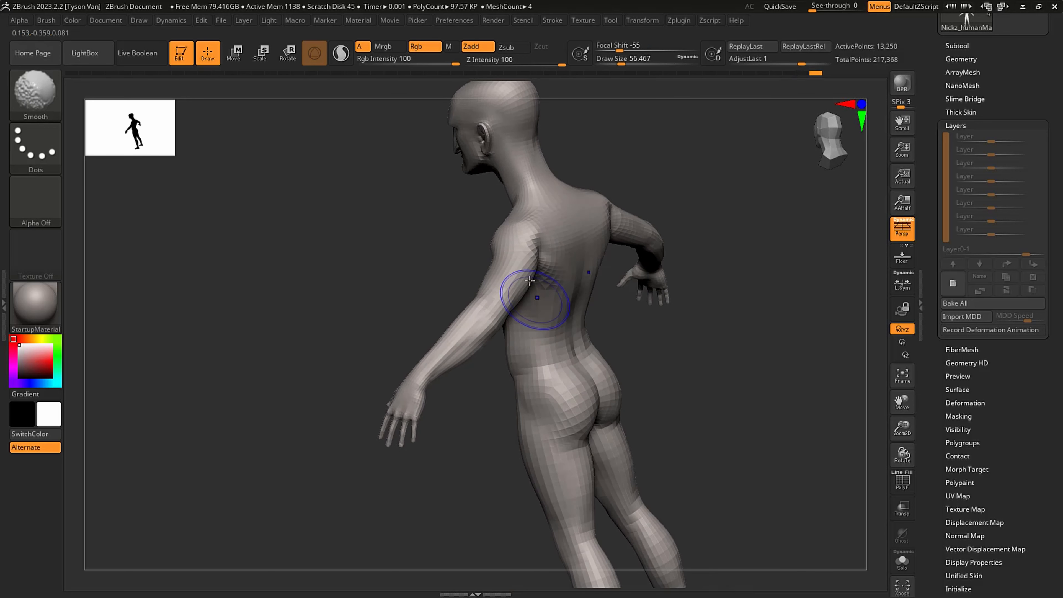
{"action": "left_click_drag", "start_coordinate": [577, 199], "coordinate": [555, 309], "text": "shift"}
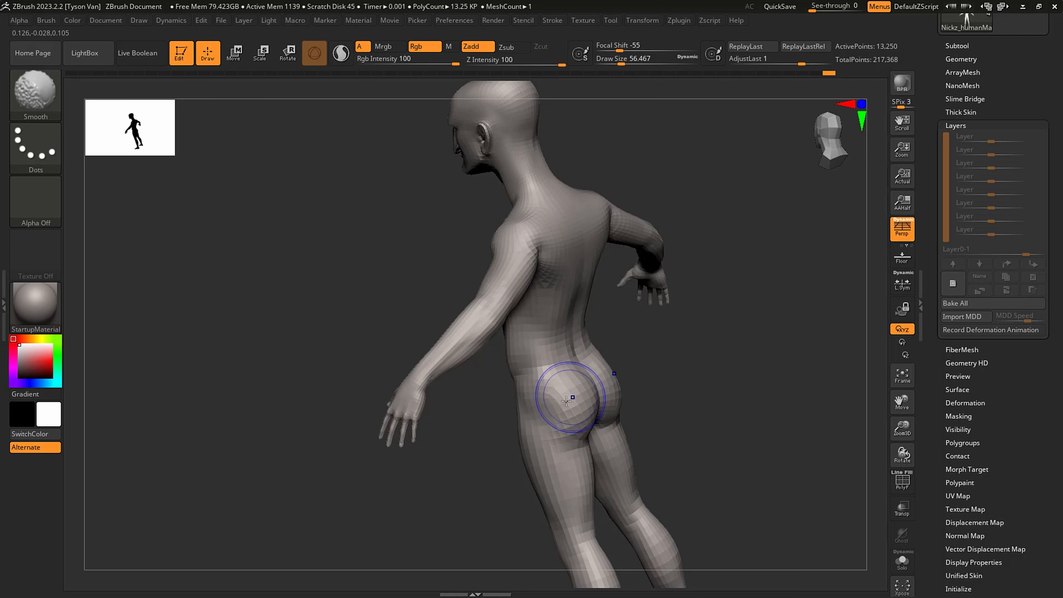
{"action": "mouse_move", "coordinate": [569, 451]}
{"action": "left_mouse_down", "text": "shift"}
{"action": "mouse_move", "coordinate": [586, 398]}
{"action": "mouse_move", "coordinate": [562, 435]}
{"action": "mouse_move", "coordinate": [586, 500]}
{"action": "left_mouse_up", "text": "shift"}
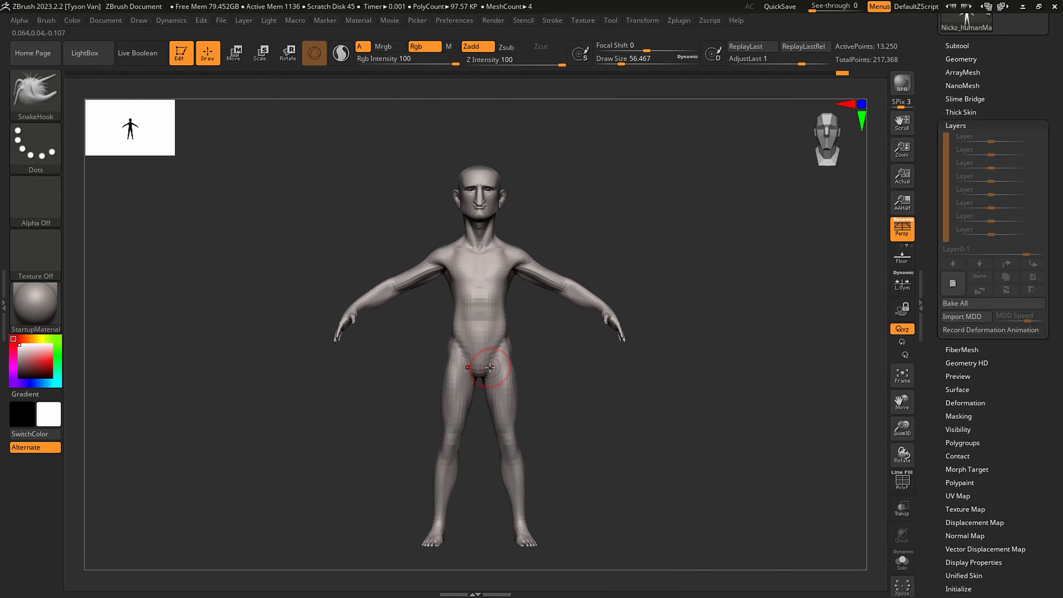
{"action": "right_click_drag", "start_coordinate": [516, 385], "coordinate": [493, 405], "text": "alt"}
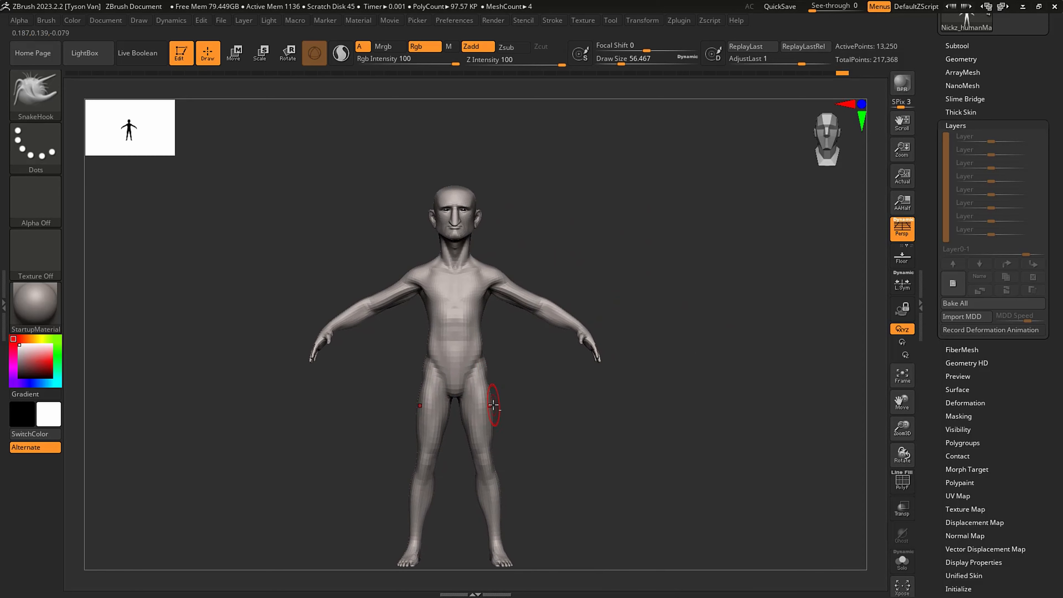
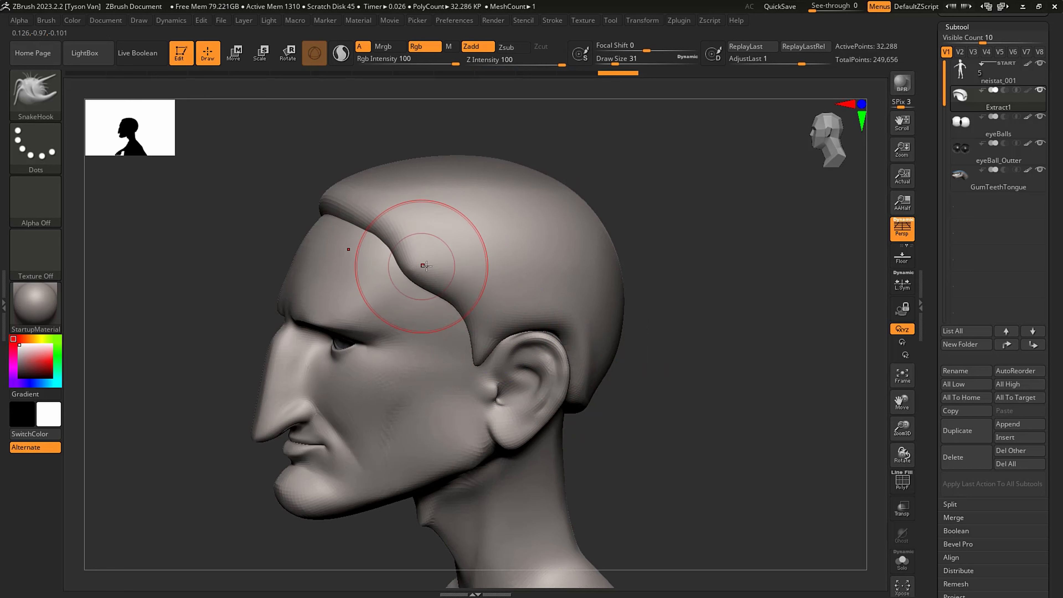
- Reshape the hair cap's hairline at the temple with SnakeHook at draw size about 16
{"action": "key", "text": "s"}
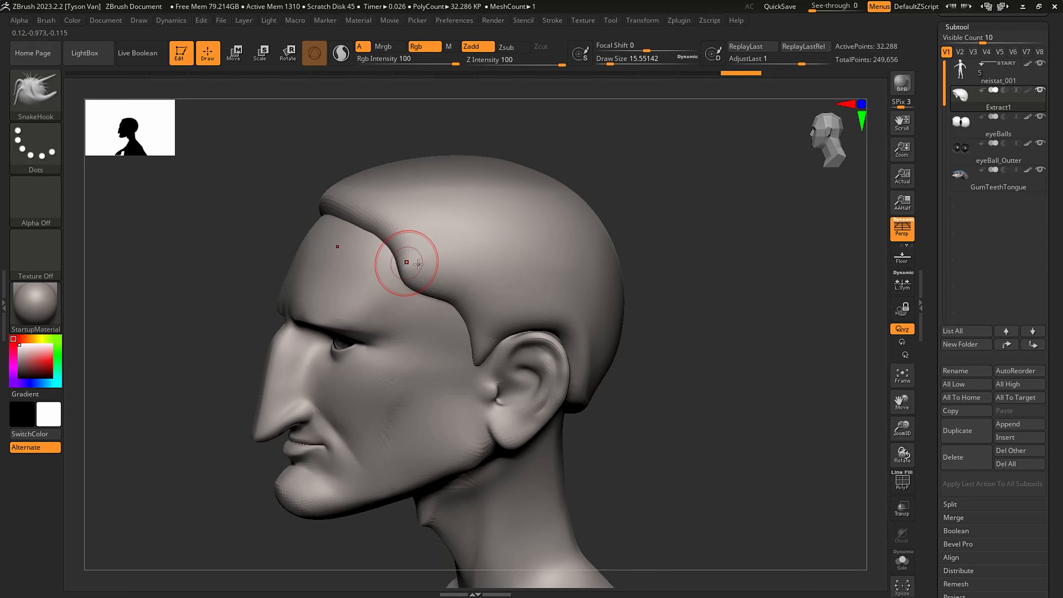
{"action": "mouse_move", "coordinate": [404, 249]}
{"action": "right_mouse_down"}
{"action": "mouse_move", "coordinate": [387, 244]}
{"action": "mouse_move", "coordinate": [384, 254]}
{"action": "right_mouse_up"}
{"action": "left_click_drag", "start_coordinate": [396, 262], "coordinate": [436, 274]}
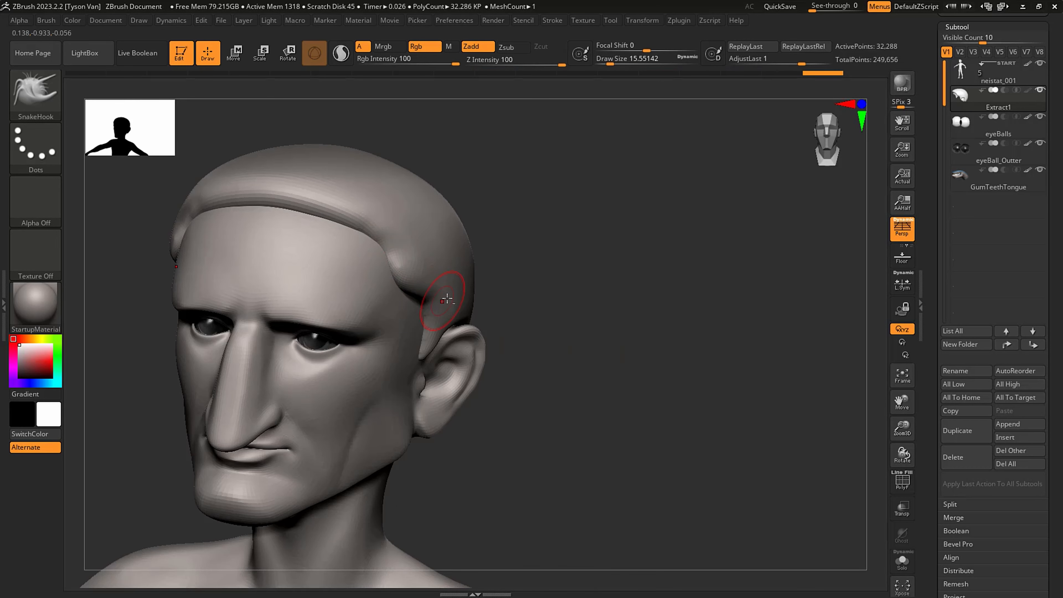
- Check the reference photos in Clip Studio Paint, then reshape the hairline's upper forehead corner with SnakeHook at draw size about 25
{"action": "key", "text": "alt+Tab"}
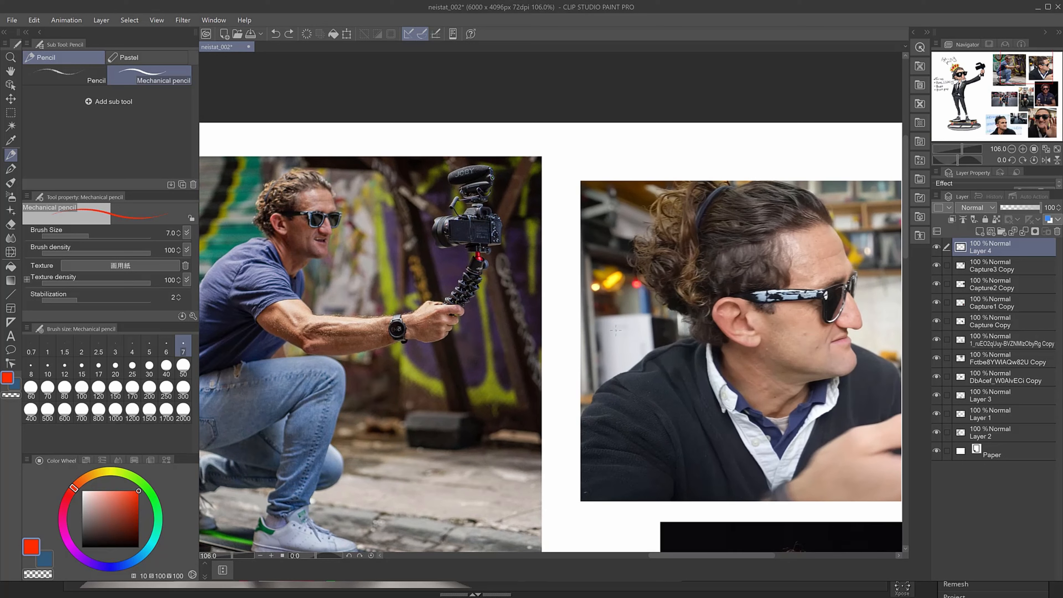
{"action": "key", "text": "alt+Tab"}
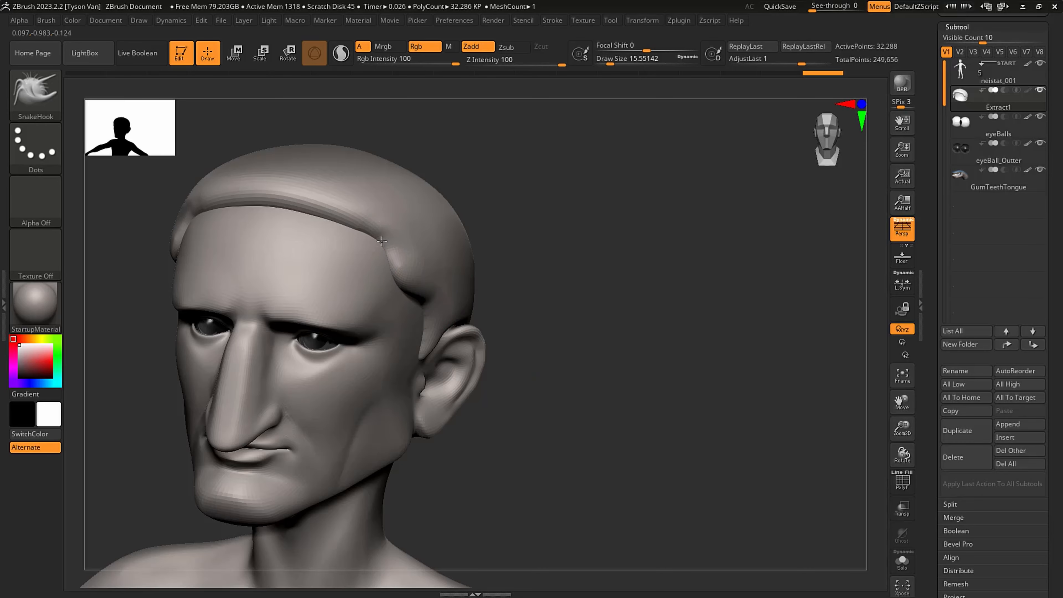
{"action": "right_click_drag", "start_coordinate": [351, 225], "coordinate": [324, 220]}
{"action": "key", "text": "s"}
{"action": "mouse_move", "coordinate": [326, 221]}
{"action": "left_mouse_down"}
{"action": "mouse_move", "coordinate": [336, 220]}
{"action": "mouse_move", "coordinate": [316, 233]}
{"action": "mouse_move", "coordinate": [357, 237]}
{"action": "left_mouse_up"}
{"action": "key", "text": "s"}
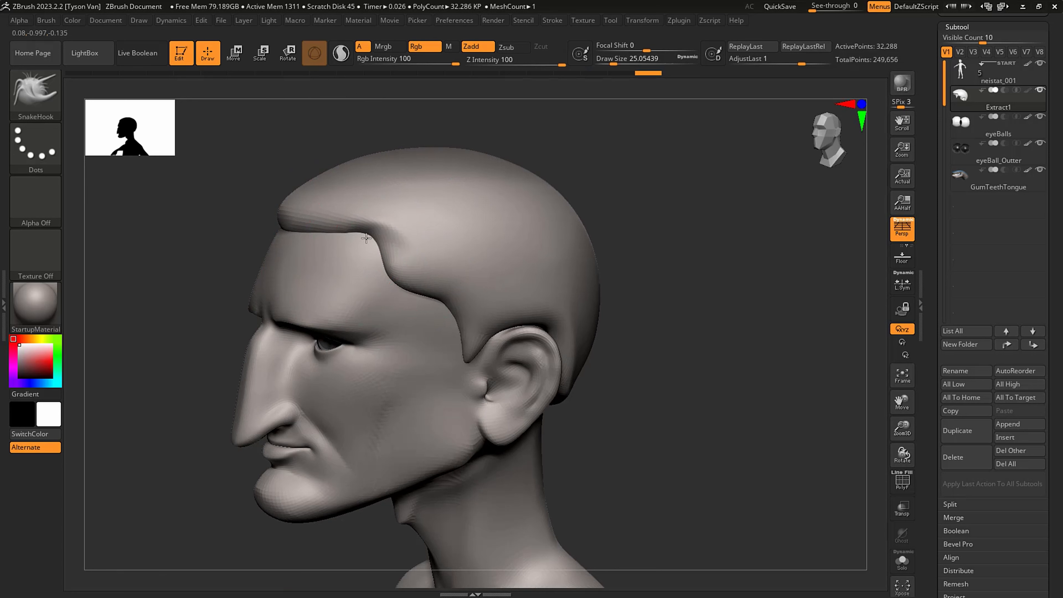
- Smooth the hairline between temple and ear and refine its temple recess with SnakeHook at draw size about 16
{"action": "key", "text": "shift"}
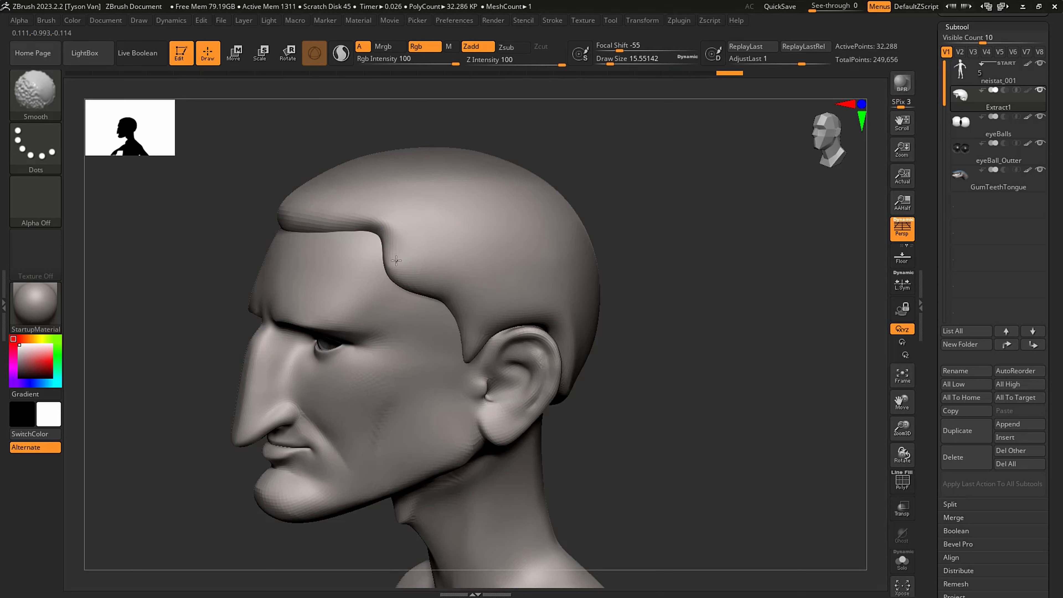
{"action": "left_click_drag", "start_coordinate": [454, 306], "coordinate": [457, 312], "text": "shift"}
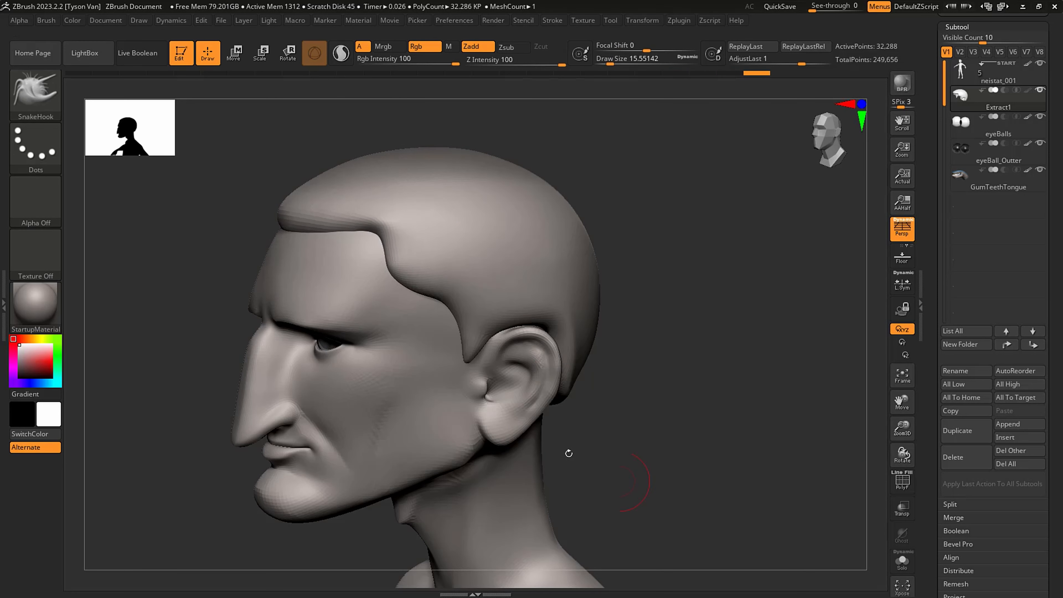
{"action": "left_click_drag", "start_coordinate": [387, 265], "coordinate": [393, 270]}
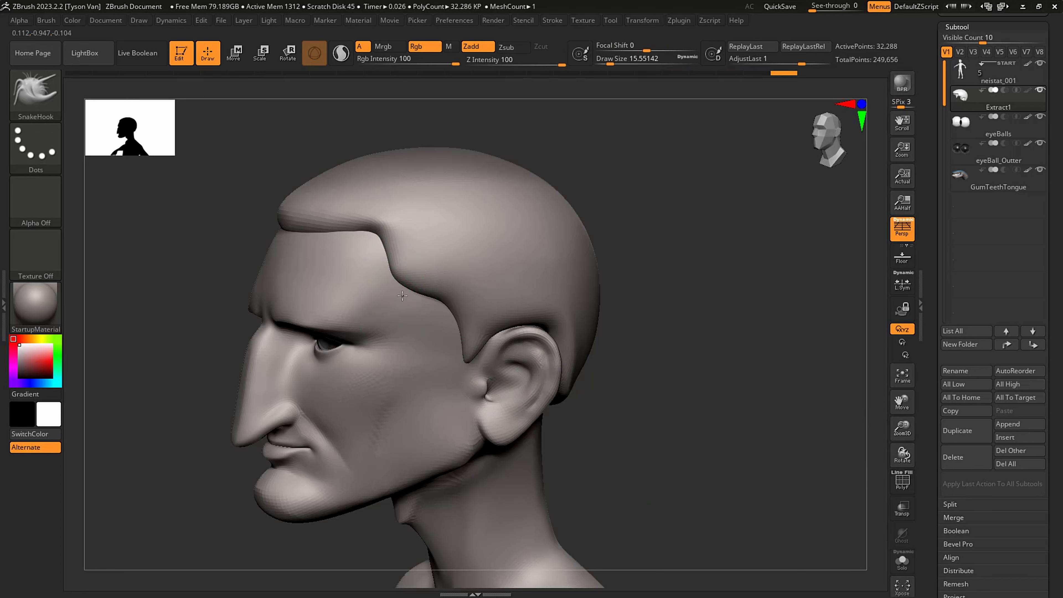
{"action": "right_click_drag", "start_coordinate": [422, 304], "coordinate": [532, 362]}
{"action": "key", "text": "shift"}
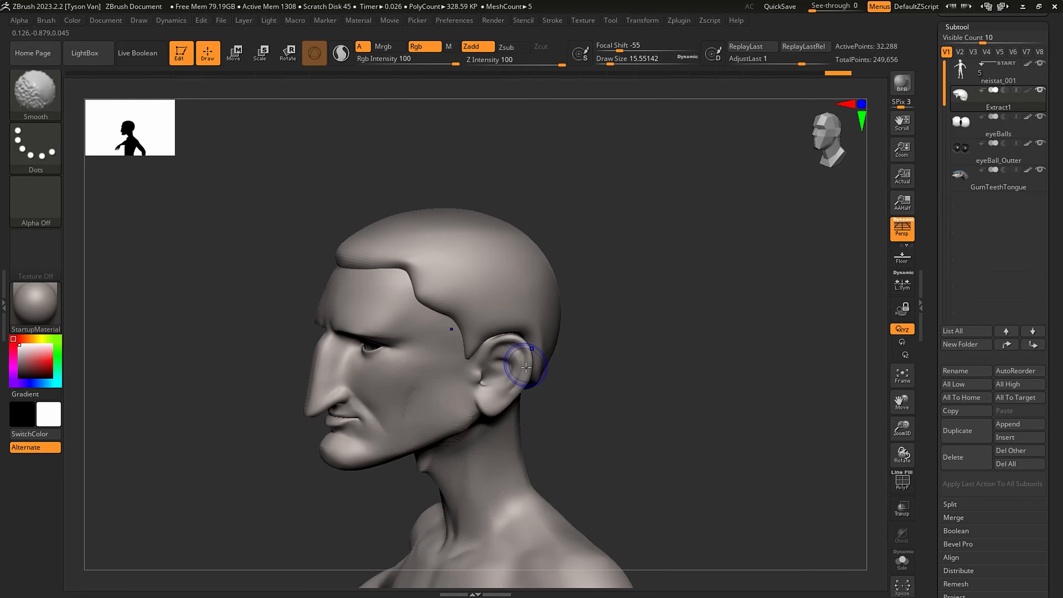
- Show the polyframe on the hair cap and open its DynaMesh geometry settings
{"action": "key", "text": "shift+f"}
{"action": "mouse_move", "coordinate": [485, 271]}
{"action": "right_mouse_down", "text": "ctrl"}
{"action": "mouse_move", "coordinate": [496, 344]}
{"action": "mouse_move", "coordinate": [424, 297]}
{"action": "right_mouse_up", "text": "ctrl"}
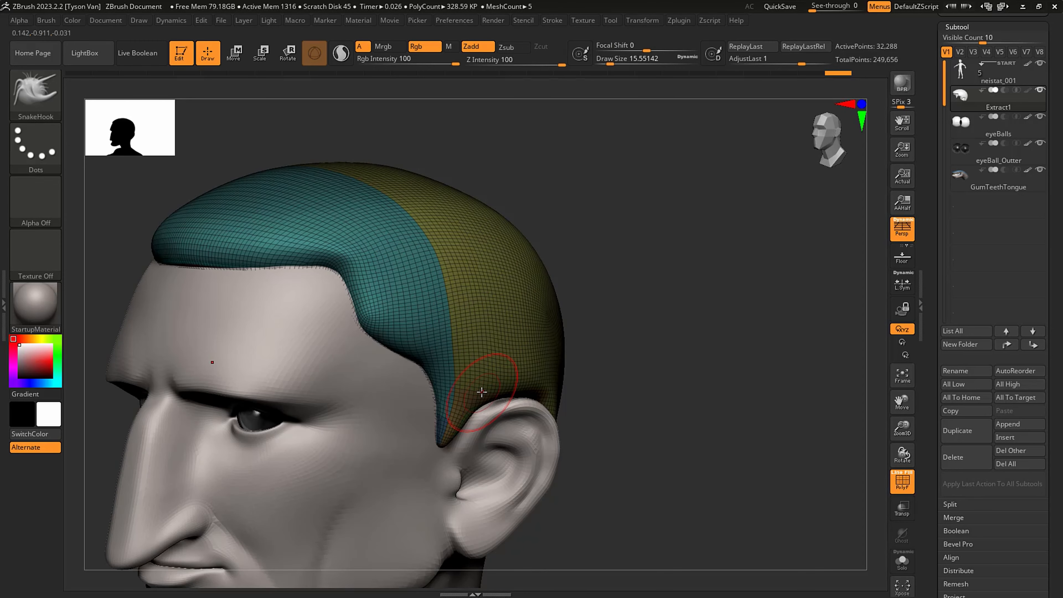
{"action": "right_click_drag", "start_coordinate": [482, 392], "coordinate": [467, 369]}
{"action": "left_click_drag", "start_coordinate": [1049, 396], "coordinate": [1058, 306]}
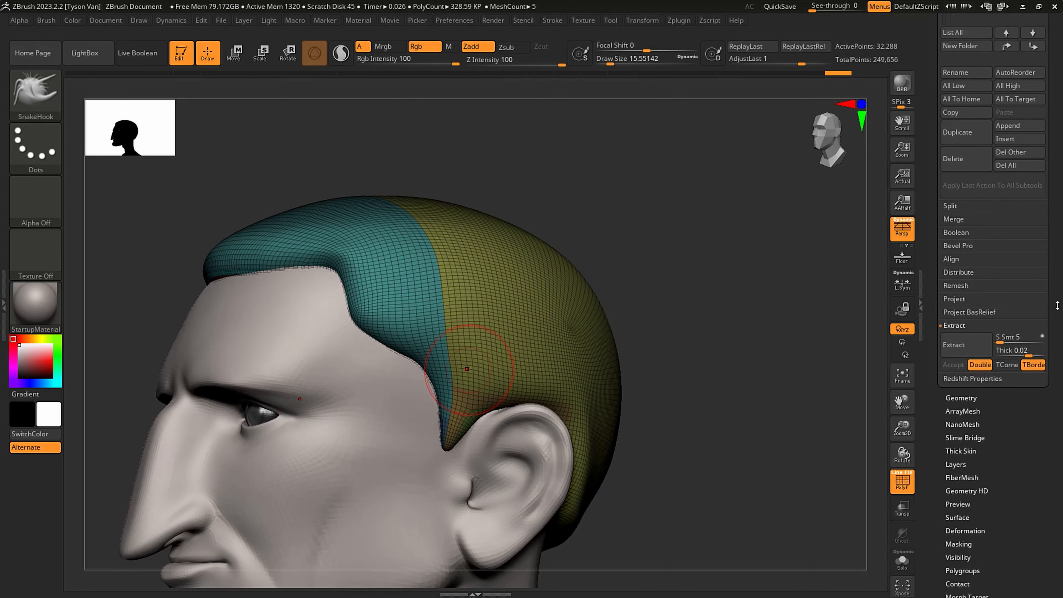
{"action": "scroll", "coordinate": [971, 367], "scroll_direction": "down", "scroll_amount": 2}
{"action": "left_click", "coordinate": [961, 361]}
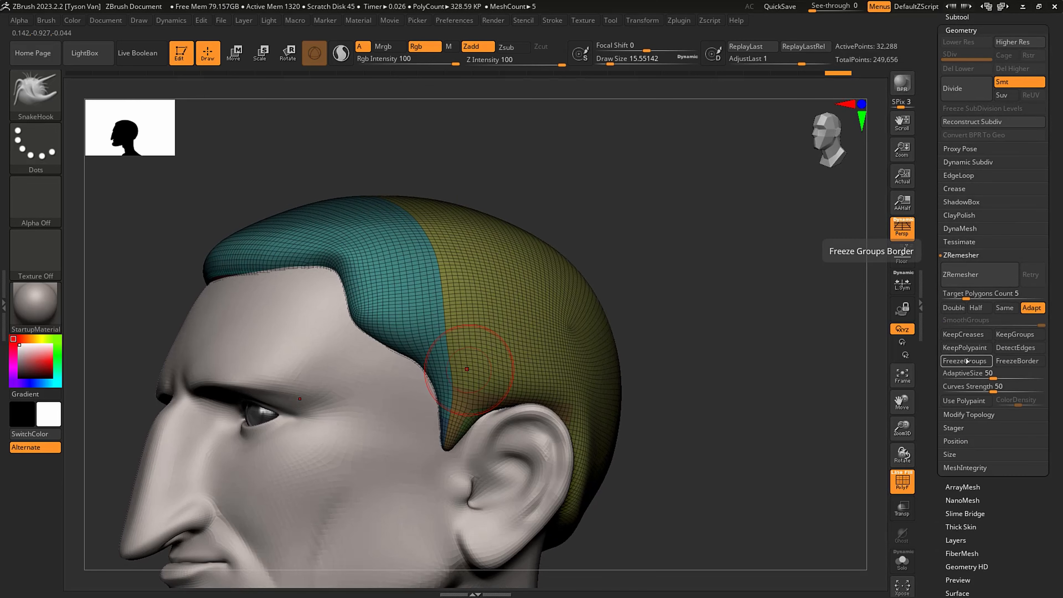
{"action": "left_click_drag", "start_coordinate": [1047, 225], "coordinate": [1052, 232]}
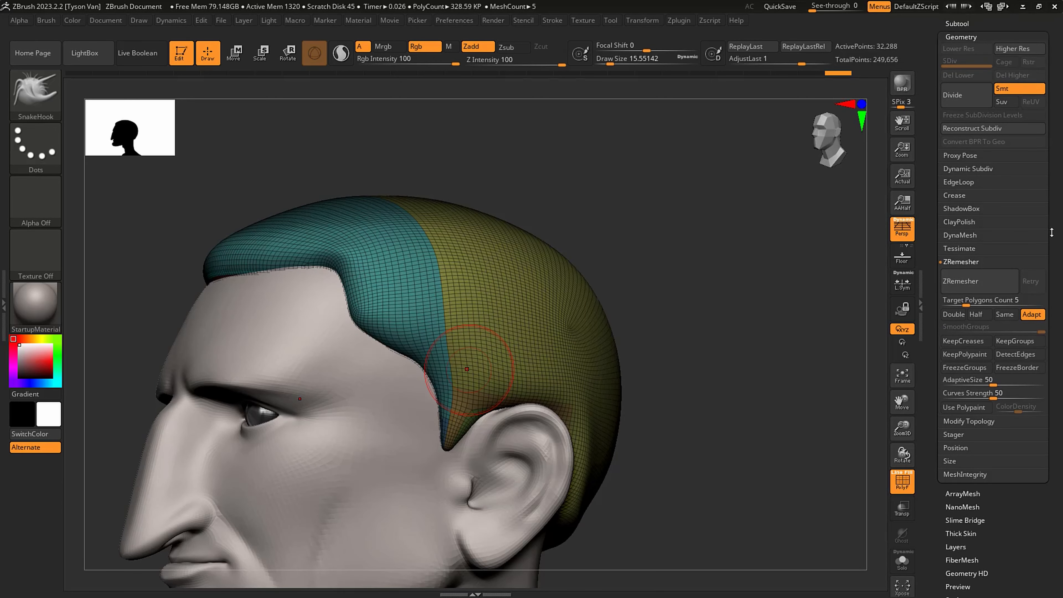
{"action": "left_click", "coordinate": [961, 235]}
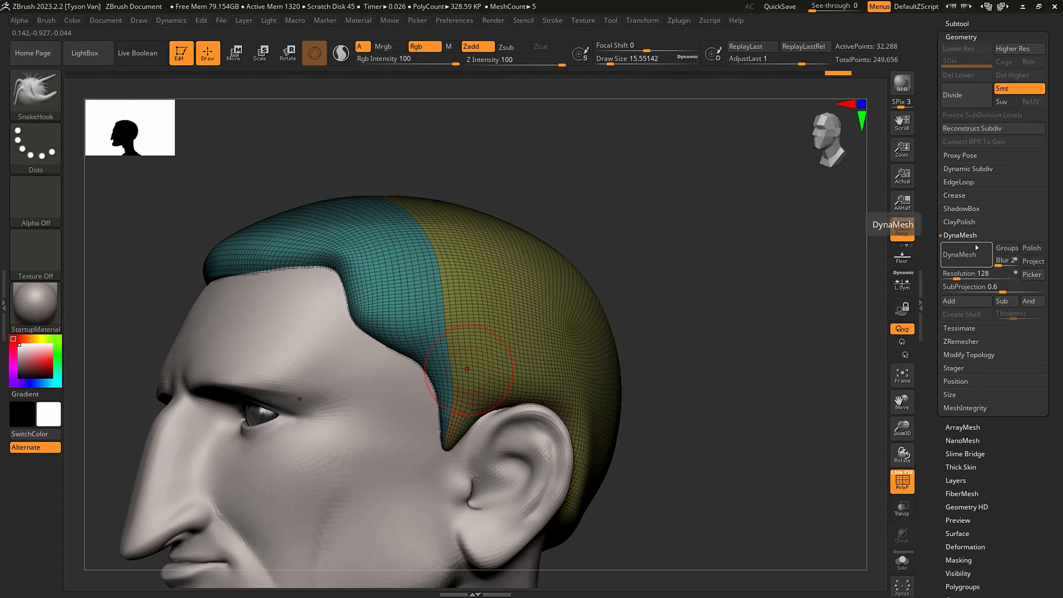
- Try DynaMesh on the hair cap at resolution 128, inspect the topology and undo the remesh
{"action": "left_click", "coordinate": [965, 256]}
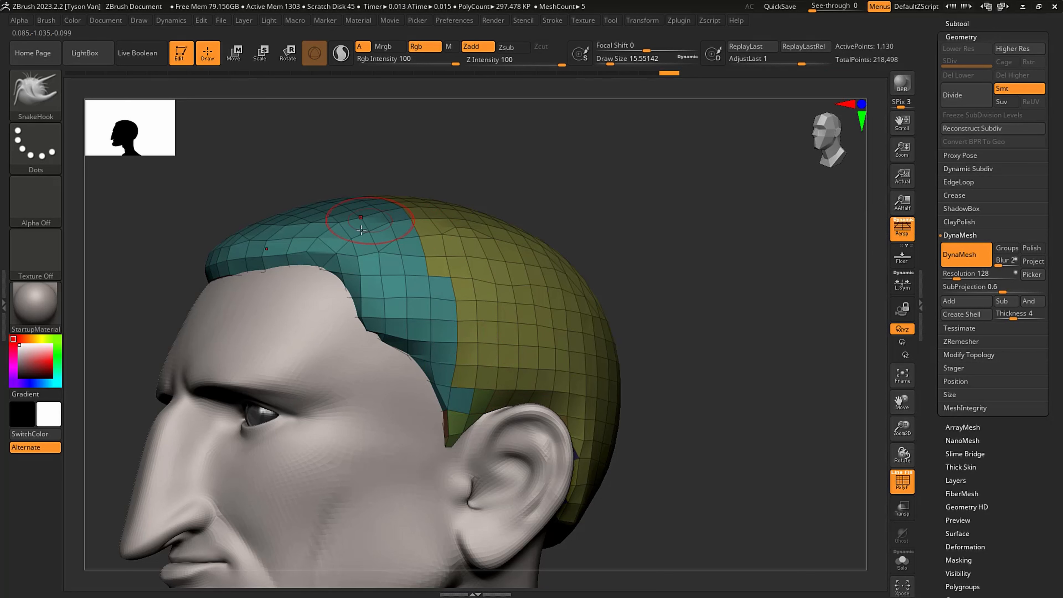
{"action": "right_click_drag", "start_coordinate": [526, 300], "coordinate": [486, 282]}
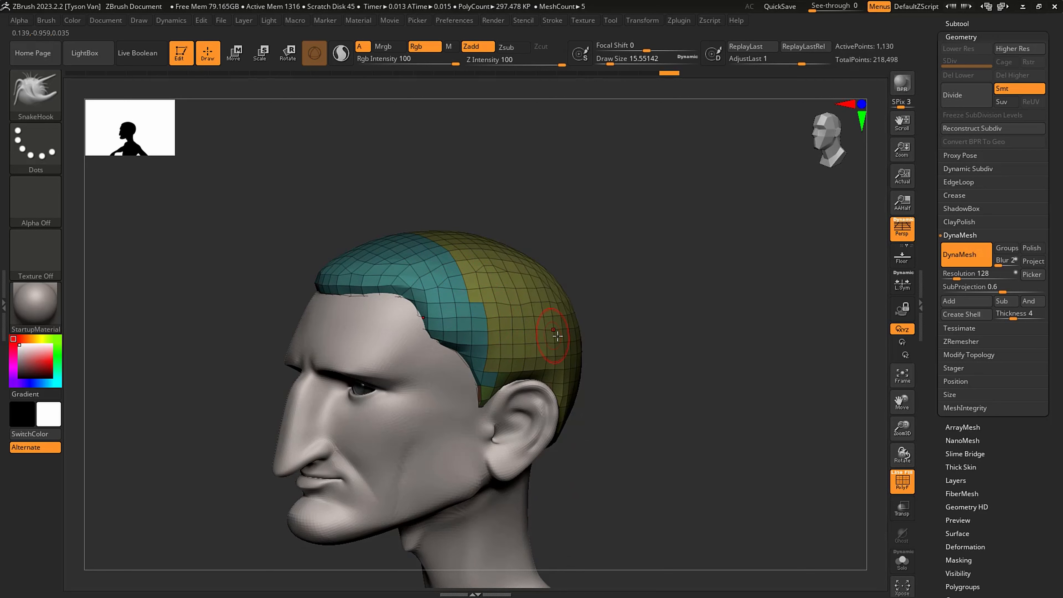
{"action": "key", "text": "ctrl"}
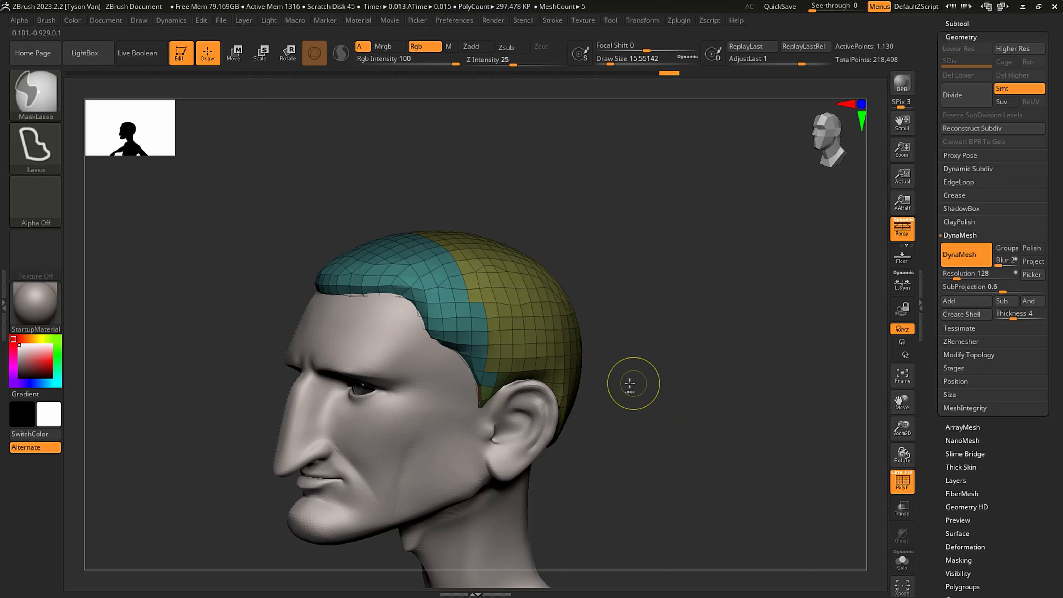
{"action": "left_click_drag", "start_coordinate": [628, 360], "coordinate": [624, 360], "text": "ctrl"}
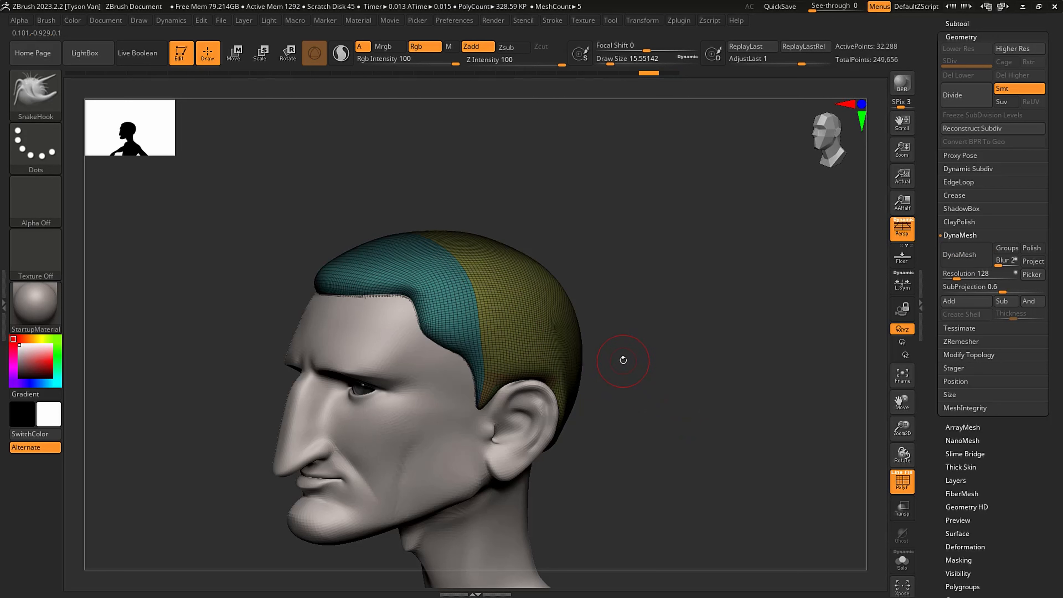
- Try DynaMesh on the hair cap at resolution 400 and undo the remesh
{"action": "left_click_drag", "start_coordinate": [963, 274], "coordinate": [965, 275]}
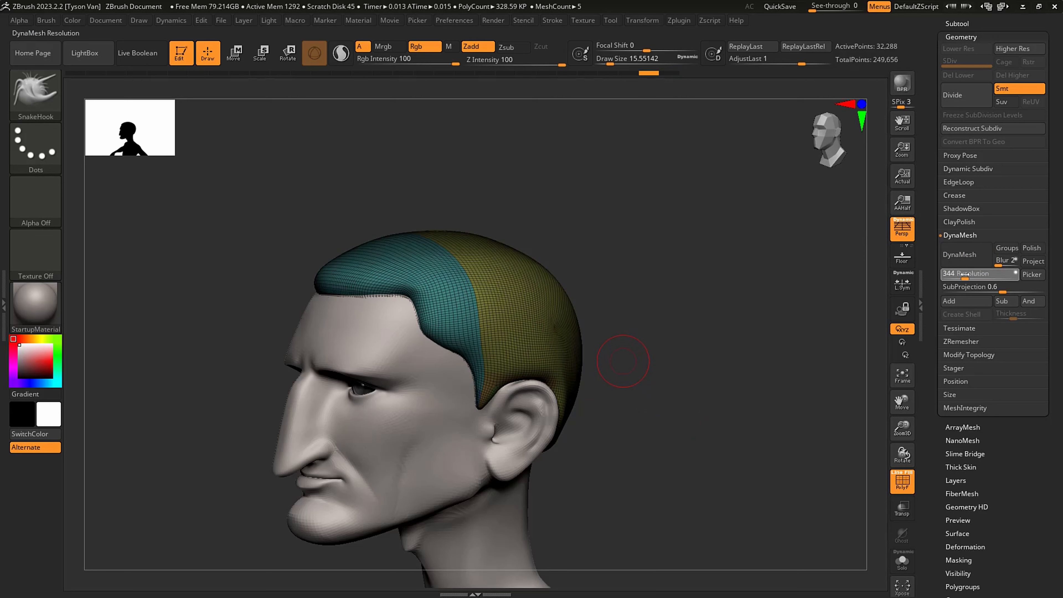
{"action": "left_click", "coordinate": [964, 274]}
{"action": "left_click", "coordinate": [965, 254]}
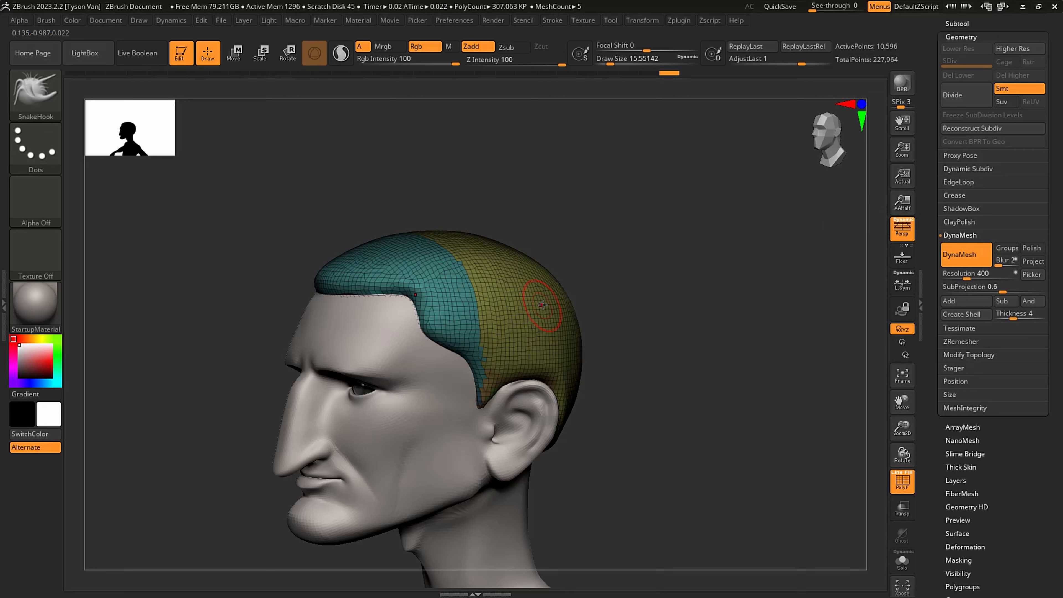
{"action": "key", "text": "ctrl+z"}
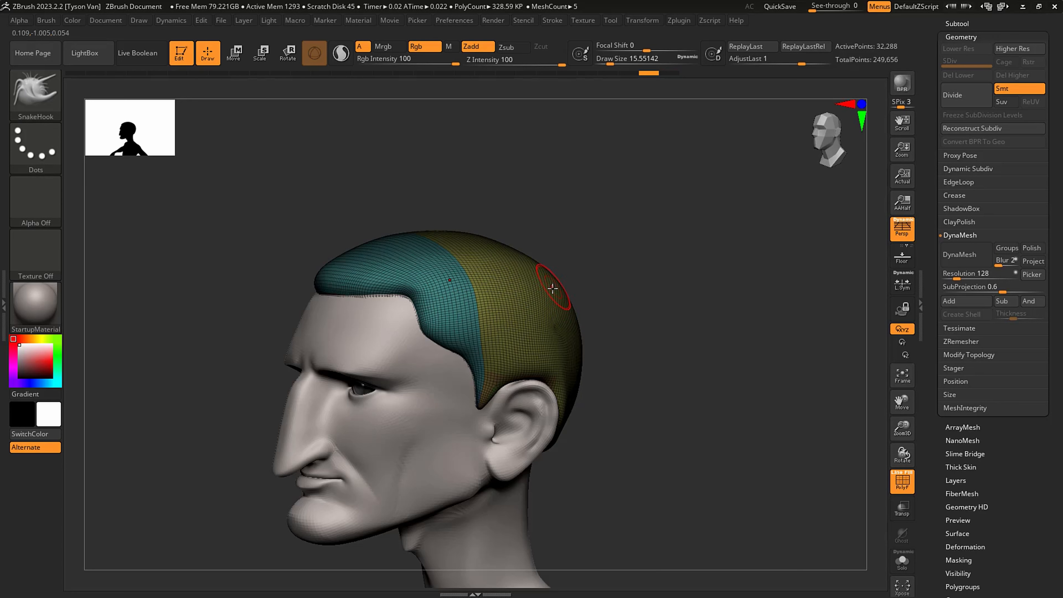
- Try pulling a long strand from the front of the hair cap with SnakeHook at draw size about 16, then undo the strokes
{"action": "mouse_move", "coordinate": [553, 288]}
{"action": "right_mouse_down"}
{"action": "mouse_move", "coordinate": [546, 279]}
{"action": "mouse_move", "coordinate": [566, 289]}
{"action": "right_mouse_up"}
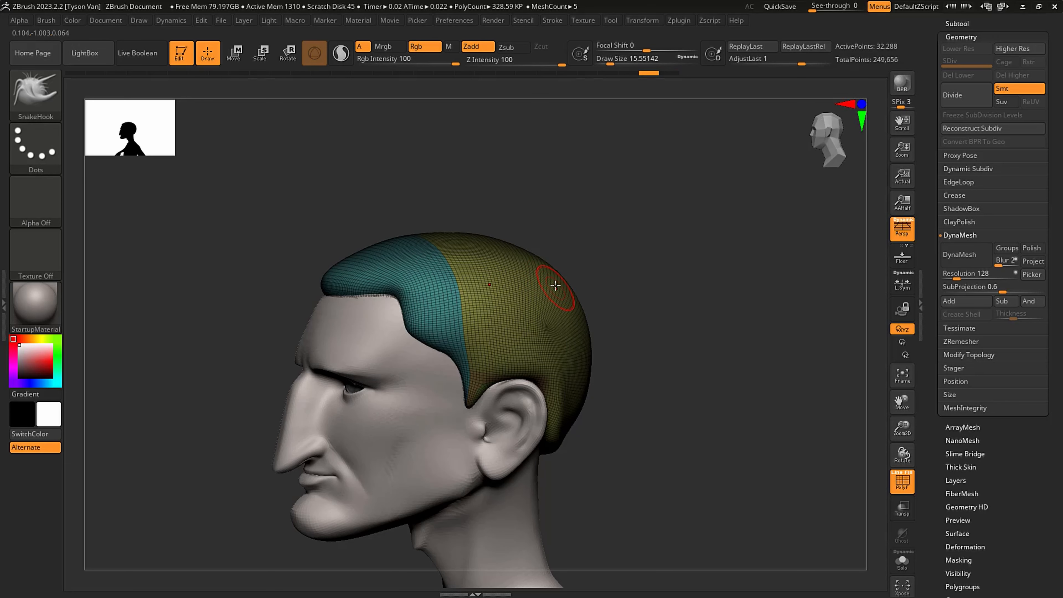
{"action": "mouse_move", "coordinate": [363, 276]}
{"action": "left_mouse_down"}
{"action": "mouse_move", "coordinate": [431, 239]}
{"action": "mouse_move", "coordinate": [494, 224]}
{"action": "mouse_move", "coordinate": [555, 183]}
{"action": "left_mouse_up"}
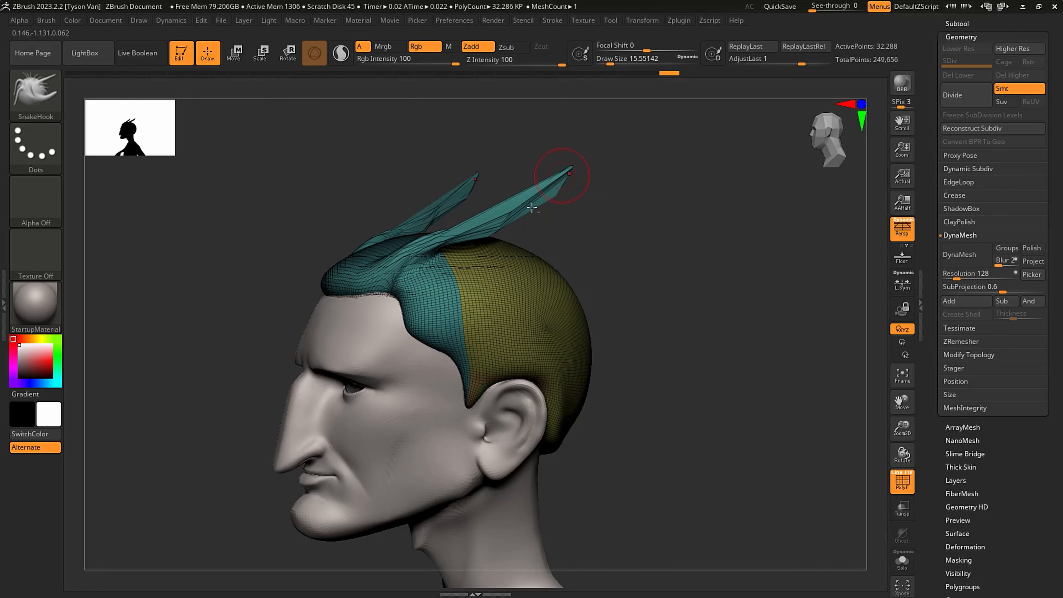
{"action": "right_click_drag", "start_coordinate": [495, 259], "coordinate": [471, 269]}
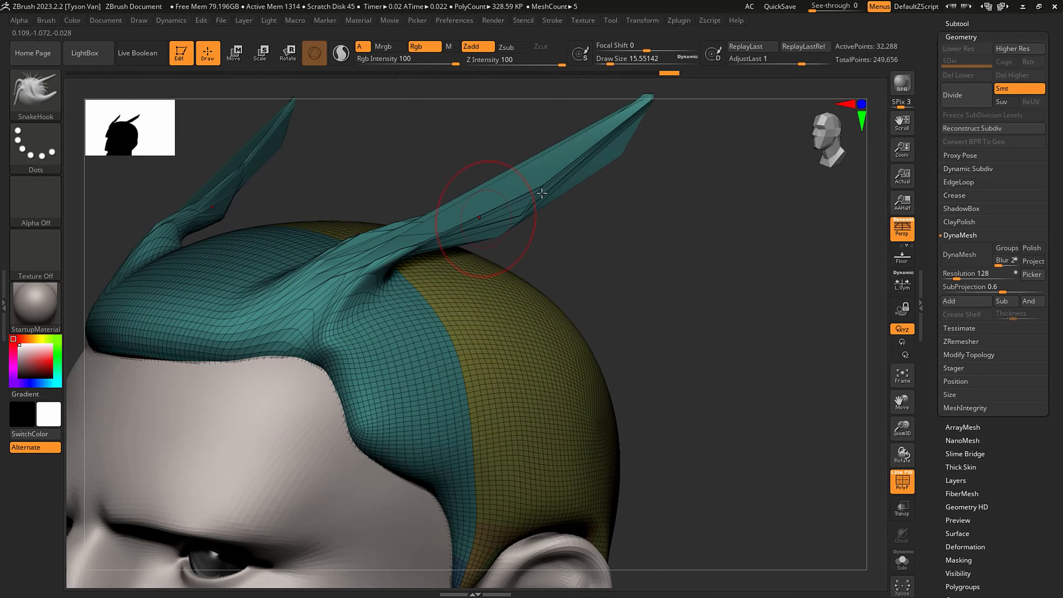
{"action": "mouse_move", "coordinate": [507, 237]}
{"action": "right_mouse_down"}
{"action": "mouse_move", "coordinate": [513, 366]}
{"action": "mouse_move", "coordinate": [462, 358]}
{"action": "mouse_move", "coordinate": [520, 327]}
{"action": "right_mouse_up"}
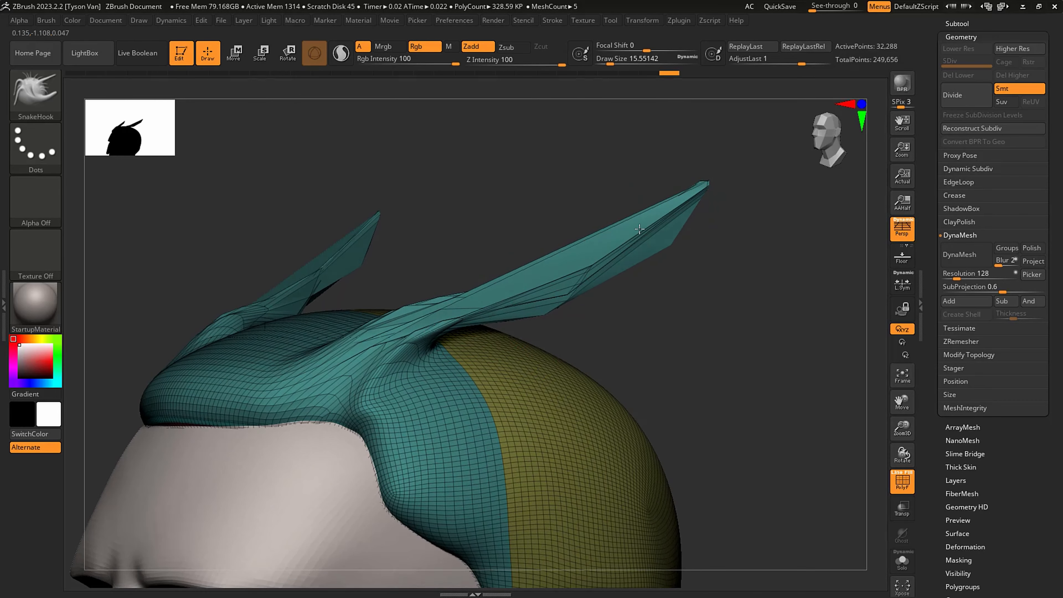
{"action": "mouse_move", "coordinate": [639, 228]}
{"action": "left_mouse_down"}
{"action": "mouse_move", "coordinate": [558, 287]}
{"action": "mouse_move", "coordinate": [643, 213]}
{"action": "left_mouse_up"}
{"action": "key", "text": "ctrl+z"}
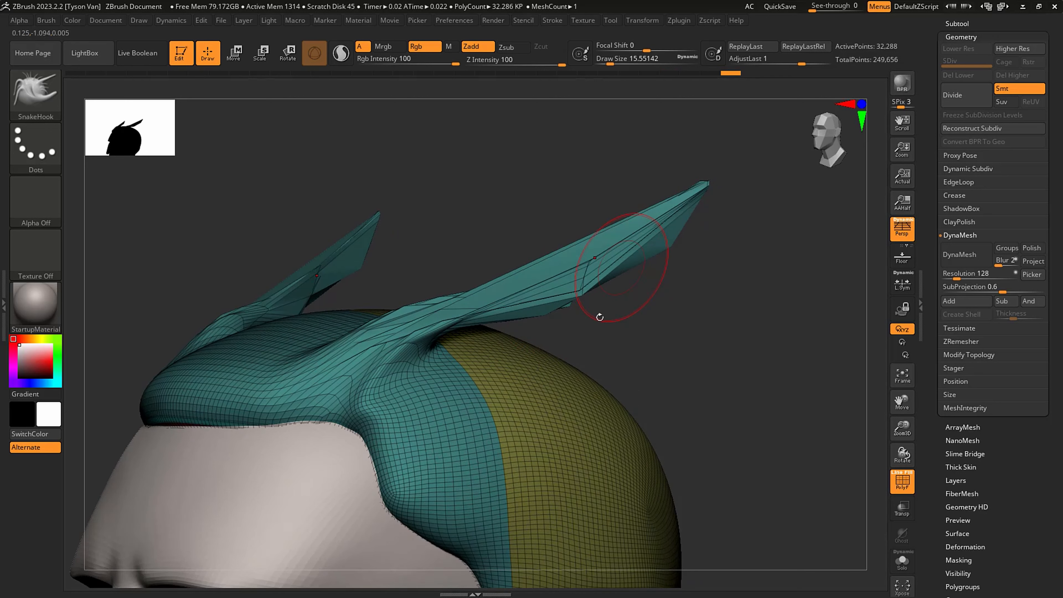
{"action": "key", "text": "ctrl+z"}
{"action": "key", "text": "ctrl+z"}
{"action": "key", "text": "ctrl+z"}
{"action": "key", "text": "ctrl+z"}
{"action": "key", "text": "ctrl+z"}
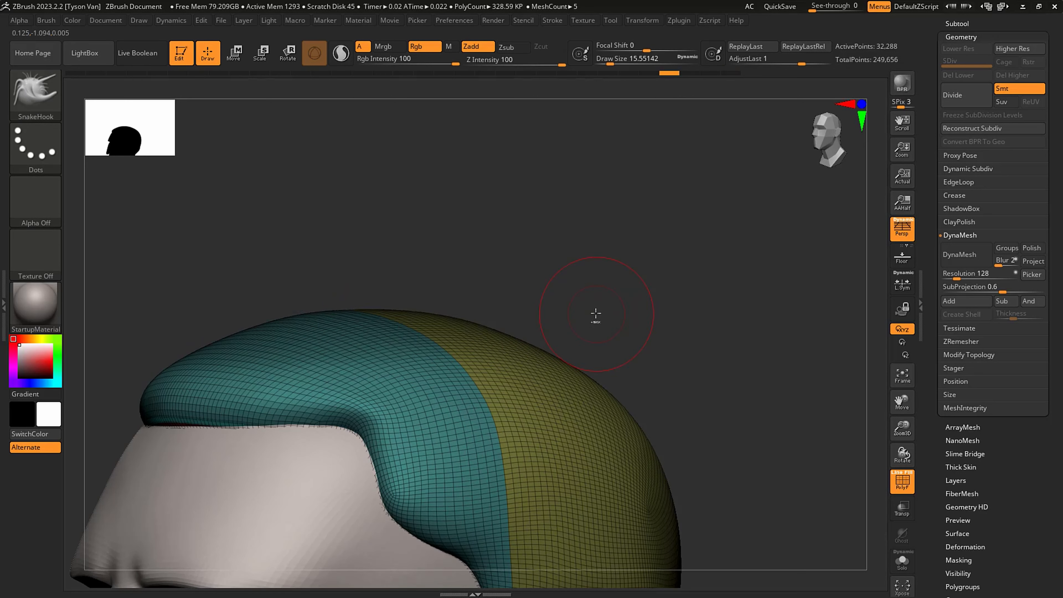
- Pull a long strand backward from the top of the hair cap with SnakeHook and remesh with DynaMesh at resolution 400
{"action": "mouse_move", "coordinate": [488, 265]}
{"action": "left_mouse_down"}
{"action": "mouse_move", "coordinate": [655, 225]}
{"action": "mouse_move", "coordinate": [679, 185]}
{"action": "left_mouse_up"}
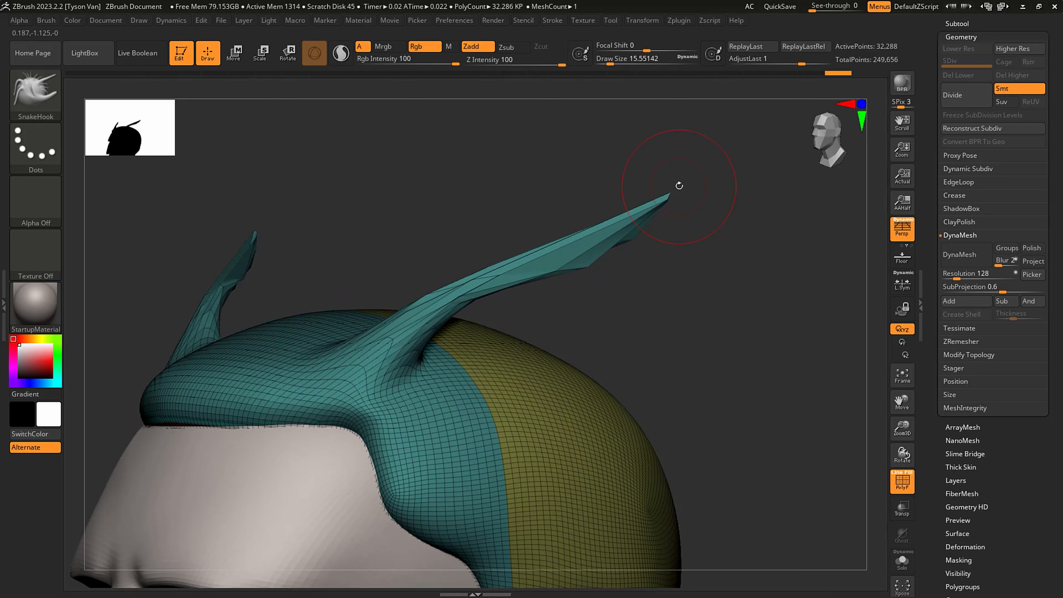
{"action": "left_click", "coordinate": [960, 274]}
{"action": "type", "text": "400"}
{"action": "key", "text": "Return"}
{"action": "left_click", "coordinate": [967, 255]}
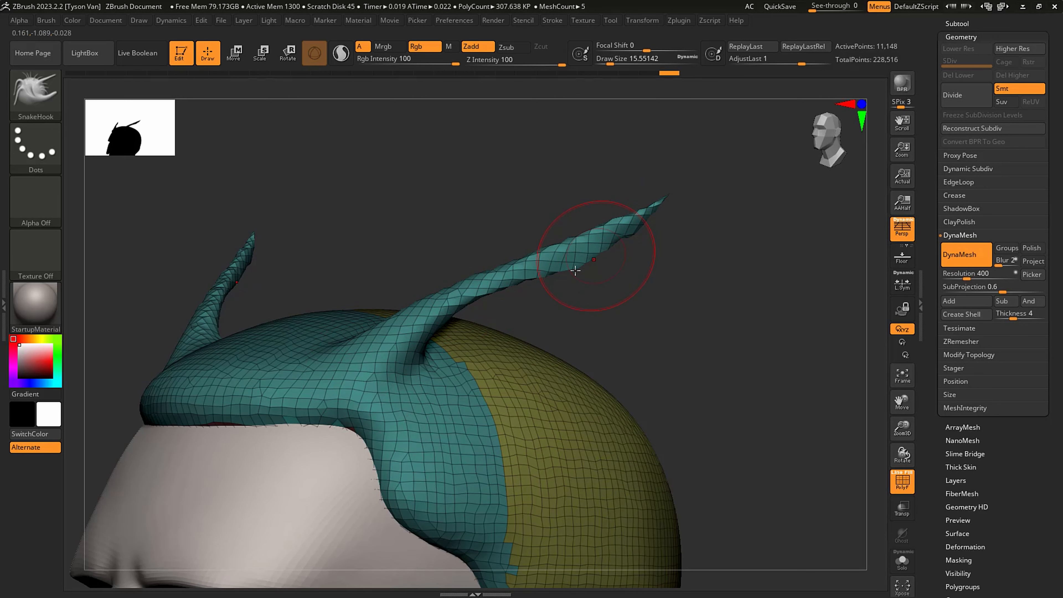
- Try bending the remeshed strand with SnakeHook, then undo the strand strokes and the DynaMesh remesh
{"action": "left_click_drag", "start_coordinate": [551, 265], "coordinate": [574, 293]}
{"action": "left_click_drag", "start_coordinate": [596, 247], "coordinate": [643, 263]}
{"action": "key", "text": "ctrl+z"}
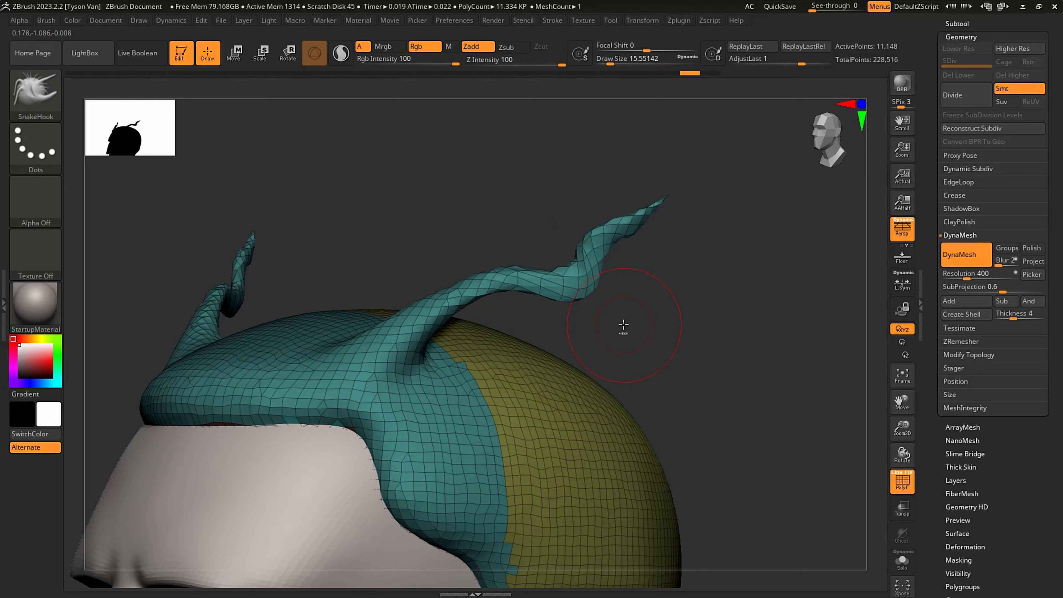
{"action": "mouse_move", "coordinate": [623, 324]}
{"action": "left_mouse_down"}
{"action": "mouse_move", "coordinate": [599, 371]}
{"action": "mouse_move", "coordinate": [591, 337]}
{"action": "left_mouse_up"}
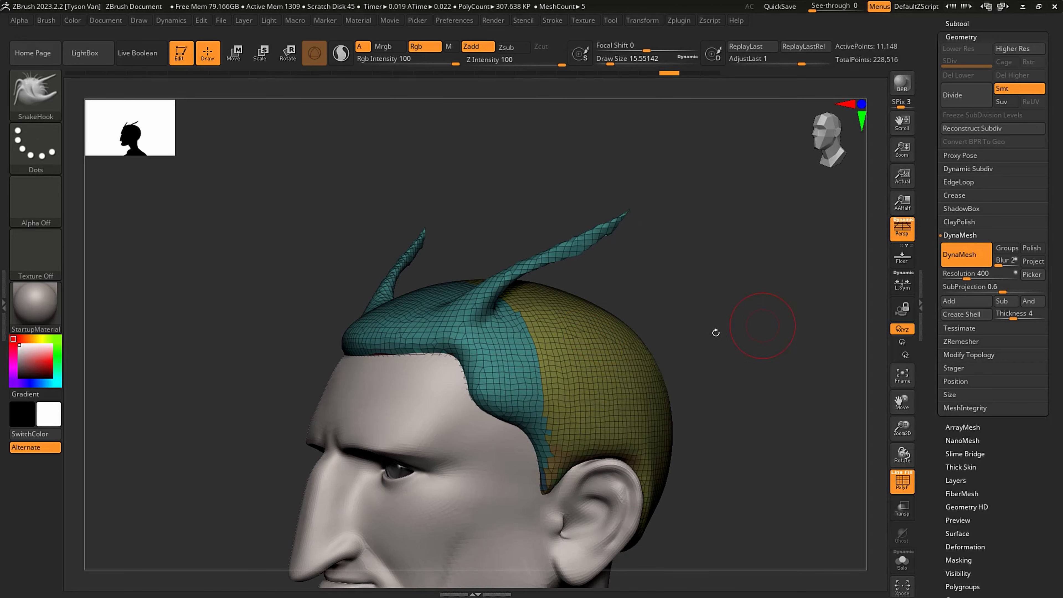
{"action": "key", "text": "ctrl+z"}
{"action": "key", "text": "ctrl+z"}
{"action": "key", "text": "ctrl+z"}
{"action": "key", "text": "ctrl+z"}
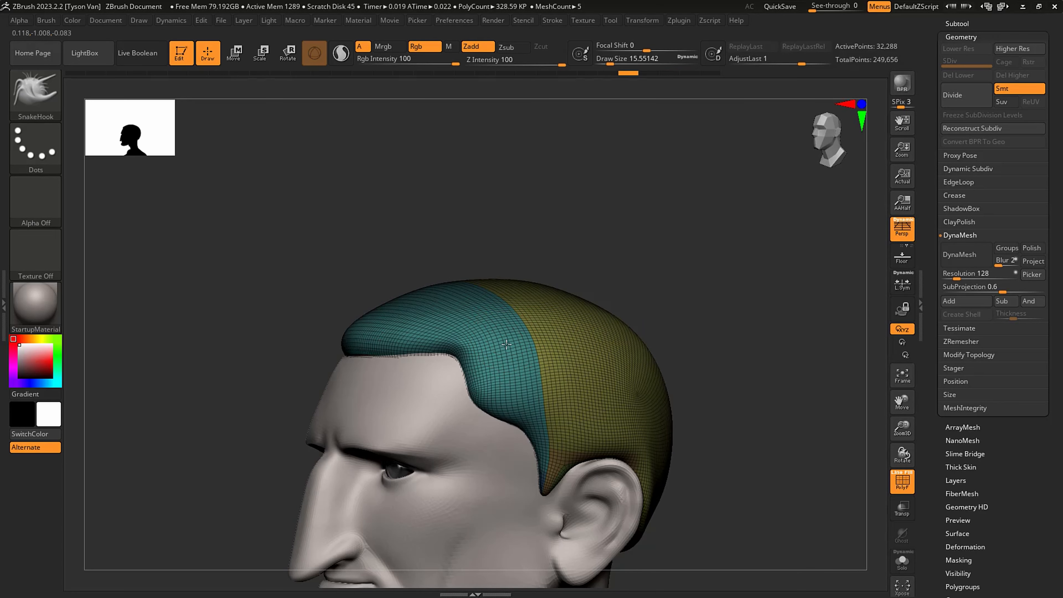
- Switch the sculpting brush to ClayBuildup for building up the hair strands
{"action": "key", "text": "b"}
{"action": "key", "text": "h"}
{"action": "key", "text": "p"}
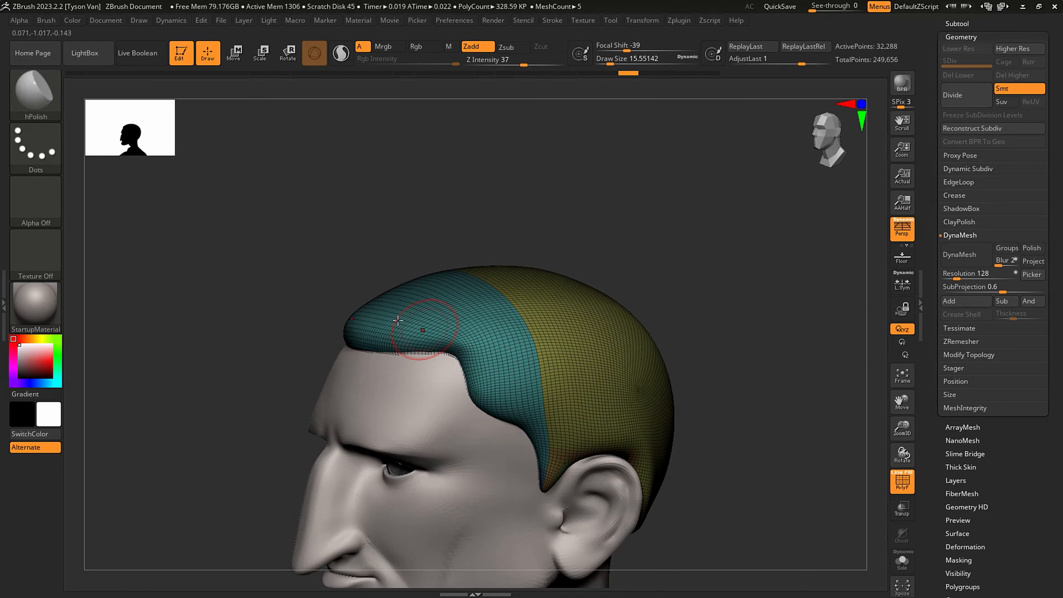
{"action": "key", "text": "b"}
{"action": "key", "text": "s"}
{"action": "key", "text": "k"}
{"action": "left_click", "coordinate": [56, 98]}
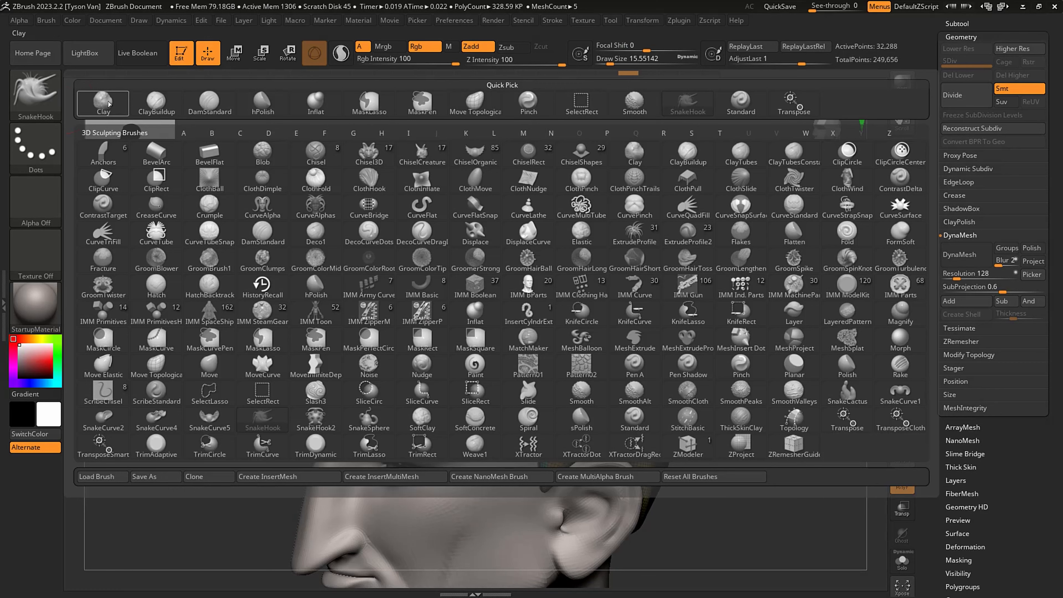
{"action": "left_click", "coordinate": [160, 107]}
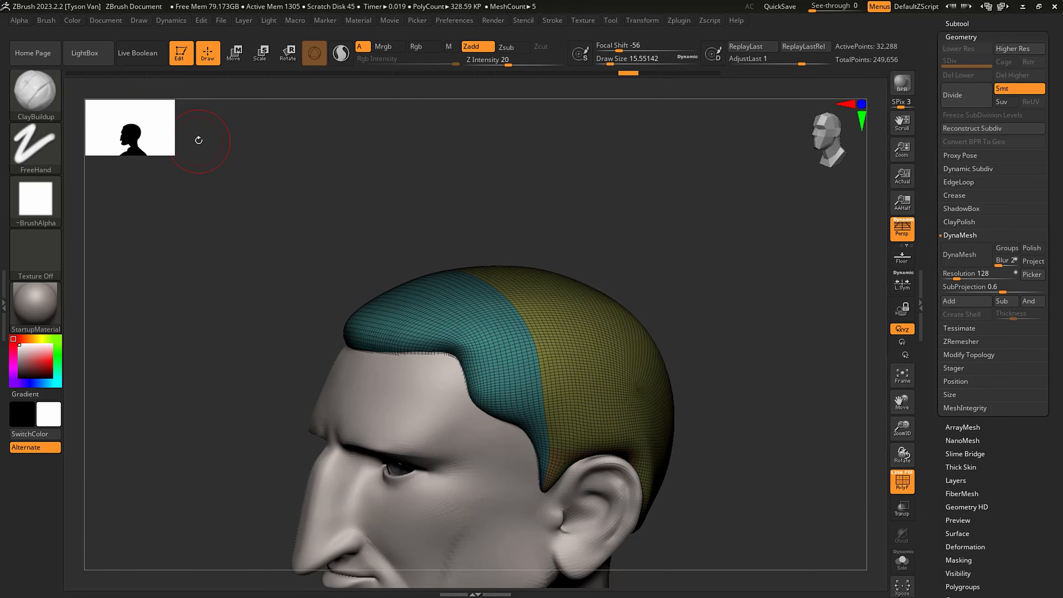
- Try sculpting backward ridges on the side of the hair cap with ClayBuildup at draw size about 12, then undo the strokes
{"action": "mouse_move", "coordinate": [510, 337]}
{"action": "right_mouse_down"}
{"action": "mouse_move", "coordinate": [521, 357]}
{"action": "mouse_move", "coordinate": [475, 347]}
{"action": "right_mouse_up"}
{"action": "key", "text": "s"}
{"action": "mouse_move", "coordinate": [475, 346]}
{"action": "left_mouse_down"}
{"action": "mouse_move", "coordinate": [546, 341]}
{"action": "mouse_move", "coordinate": [528, 328]}
{"action": "left_mouse_up"}
{"action": "mouse_move", "coordinate": [470, 374]}
{"action": "left_mouse_down"}
{"action": "mouse_move", "coordinate": [580, 357]}
{"action": "mouse_move", "coordinate": [541, 355]}
{"action": "mouse_move", "coordinate": [512, 376]}
{"action": "mouse_move", "coordinate": [571, 377]}
{"action": "left_mouse_up"}
{"action": "key", "text": "s"}
{"action": "left_click_drag", "start_coordinate": [490, 400], "coordinate": [572, 376]}
{"action": "key", "text": "ctrl"}
{"action": "key", "text": "ctrl+z"}
{"action": "key", "text": "ctrl+z"}
{"action": "key", "text": "ctrl+z"}
{"action": "key", "text": "ctrl+z"}
{"action": "key", "text": "ctrl+z"}
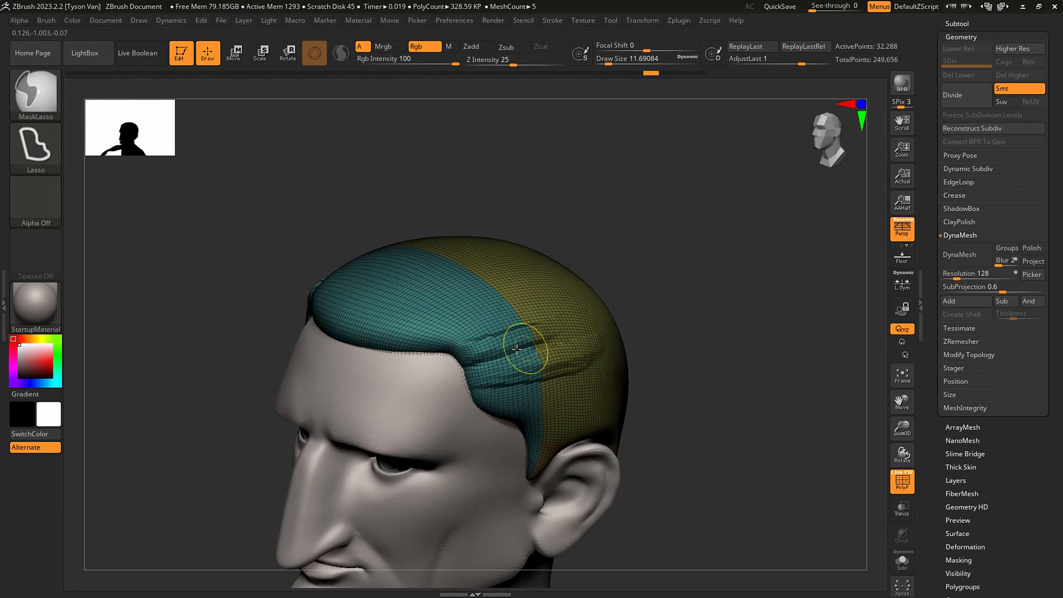
{"action": "key", "text": "ctrl+z"}
{"action": "key", "text": "ctrl+z"}
{"action": "key", "text": "ctrl+z"}
{"action": "key", "text": "ctrl+z"}
- Sculpt swept-back strands with ClayBuildup on the side and front of the hair cap
{"action": "left_click_drag", "start_coordinate": [467, 344], "coordinate": [580, 314]}
{"action": "mouse_move", "coordinate": [469, 344]}
{"action": "left_mouse_down"}
{"action": "mouse_move", "coordinate": [585, 319]}
{"action": "mouse_move", "coordinate": [451, 334]}
{"action": "mouse_move", "coordinate": [514, 288]}
{"action": "left_mouse_up"}
{"action": "key", "text": "s"}
{"action": "left_click_drag", "start_coordinate": [401, 334], "coordinate": [518, 288]}
{"action": "right_click_drag", "start_coordinate": [335, 306], "coordinate": [379, 327]}
{"action": "key", "text": "s"}
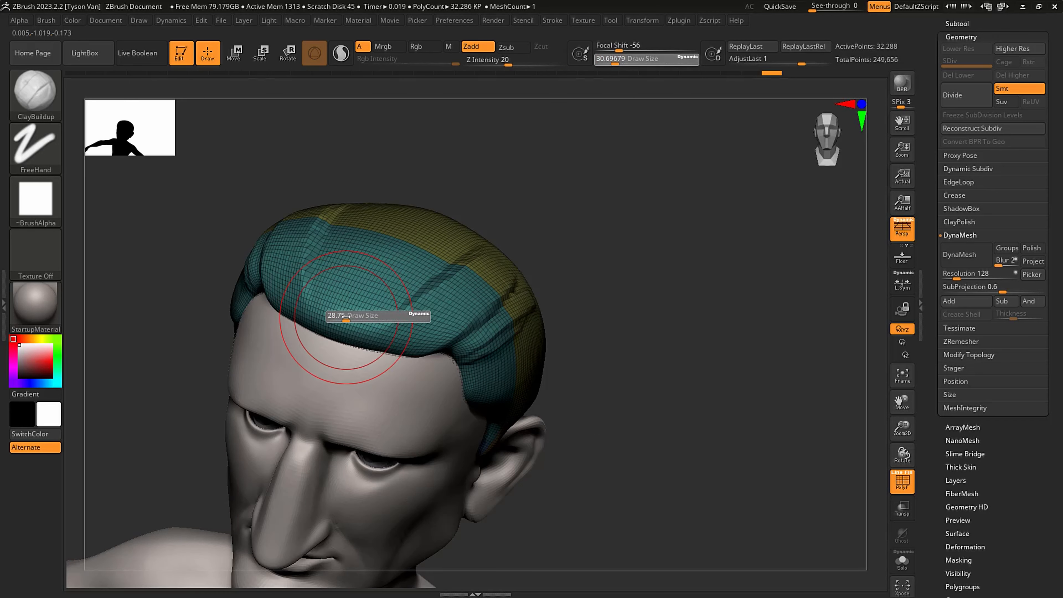
{"action": "left_click_drag", "start_coordinate": [349, 318], "coordinate": [346, 319]}
{"action": "left_click_drag", "start_coordinate": [332, 319], "coordinate": [360, 215]}
{"action": "mouse_move", "coordinate": [332, 320]}
{"action": "left_mouse_down"}
{"action": "mouse_move", "coordinate": [377, 195]}
{"action": "mouse_move", "coordinate": [365, 215]}
{"action": "left_mouse_up"}
- Sculpt long parallel strands from the front hairline over the top of the hair cap with ClayBuildup at draw size about 17
{"action": "right_click_drag", "start_coordinate": [356, 252], "coordinate": [337, 290]}
{"action": "key", "text": "s"}
{"action": "left_click_drag", "start_coordinate": [337, 290], "coordinate": [407, 152]}
{"action": "mouse_move", "coordinate": [341, 339]}
{"action": "left_mouse_down"}
{"action": "mouse_move", "coordinate": [452, 178]}
{"action": "mouse_move", "coordinate": [493, 189]}
{"action": "left_mouse_up"}
{"action": "left_click_drag", "start_coordinate": [379, 343], "coordinate": [506, 176]}
{"action": "left_click_drag", "start_coordinate": [378, 352], "coordinate": [521, 164]}
{"action": "left_click_drag", "start_coordinate": [397, 310], "coordinate": [514, 166]}
{"action": "left_click_drag", "start_coordinate": [456, 273], "coordinate": [516, 190]}
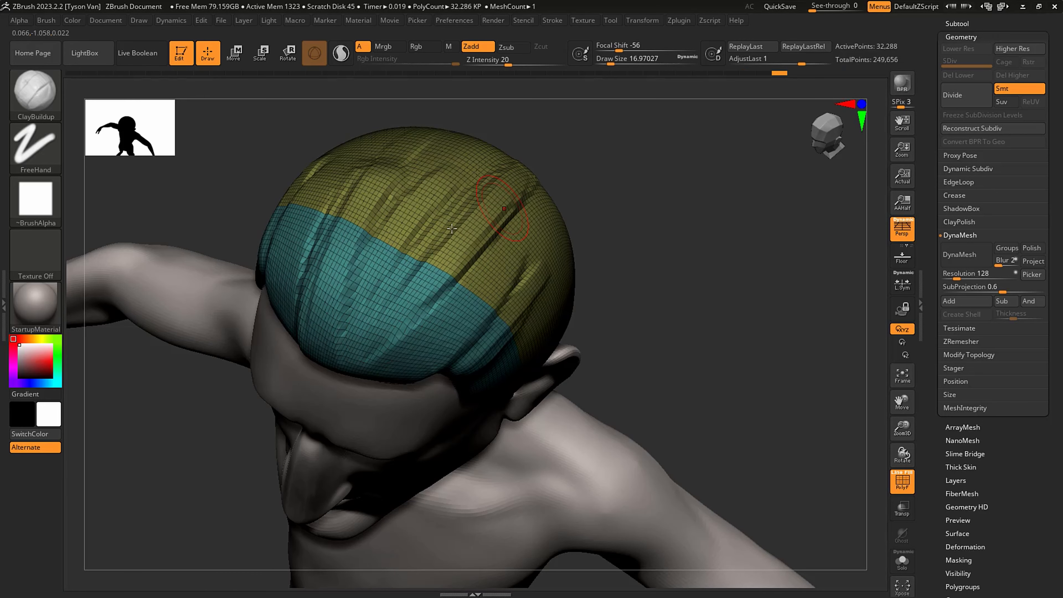
- Continue the ClayBuildup strands over the crown and down the side of the hair, reducing the draw size to about 13
{"action": "mouse_move", "coordinate": [537, 186]}
{"action": "right_mouse_down", "text": "ctrl"}
{"action": "mouse_move", "coordinate": [537, 242]}
{"action": "mouse_move", "coordinate": [496, 249]}
{"action": "mouse_move", "coordinate": [470, 284]}
{"action": "right_mouse_up", "text": "ctrl"}
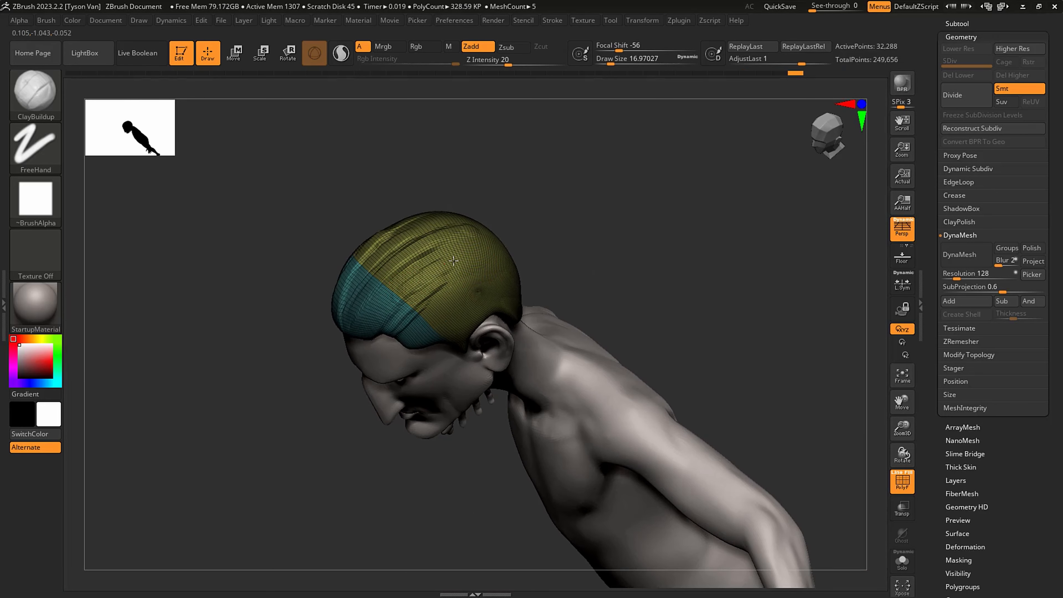
{"action": "left_click_drag", "start_coordinate": [453, 261], "coordinate": [465, 254]}
{"action": "left_click_drag", "start_coordinate": [400, 293], "coordinate": [474, 251]}
{"action": "right_click_drag", "start_coordinate": [488, 241], "coordinate": [464, 216]}
{"action": "right_click_drag", "start_coordinate": [364, 268], "coordinate": [363, 327], "text": "ctrl"}
{"action": "key", "text": "s"}
{"action": "mouse_move", "coordinate": [363, 327]}
{"action": "left_mouse_down"}
{"action": "mouse_move", "coordinate": [346, 333]}
{"action": "mouse_move", "coordinate": [364, 340]}
{"action": "mouse_move", "coordinate": [404, 323]}
{"action": "mouse_move", "coordinate": [463, 330]}
{"action": "mouse_move", "coordinate": [480, 381]}
{"action": "left_mouse_up"}
{"action": "mouse_move", "coordinate": [450, 312]}
{"action": "left_mouse_down"}
{"action": "mouse_move", "coordinate": [417, 388]}
{"action": "mouse_move", "coordinate": [378, 333]}
{"action": "left_mouse_up"}
{"action": "right_click_drag", "start_coordinate": [377, 334], "coordinate": [435, 335]}
{"action": "mouse_move", "coordinate": [311, 352]}
{"action": "right_mouse_down", "text": "alt"}
{"action": "mouse_move", "coordinate": [312, 273]}
{"action": "mouse_move", "coordinate": [377, 258]}
{"action": "right_mouse_up", "text": "alt"}
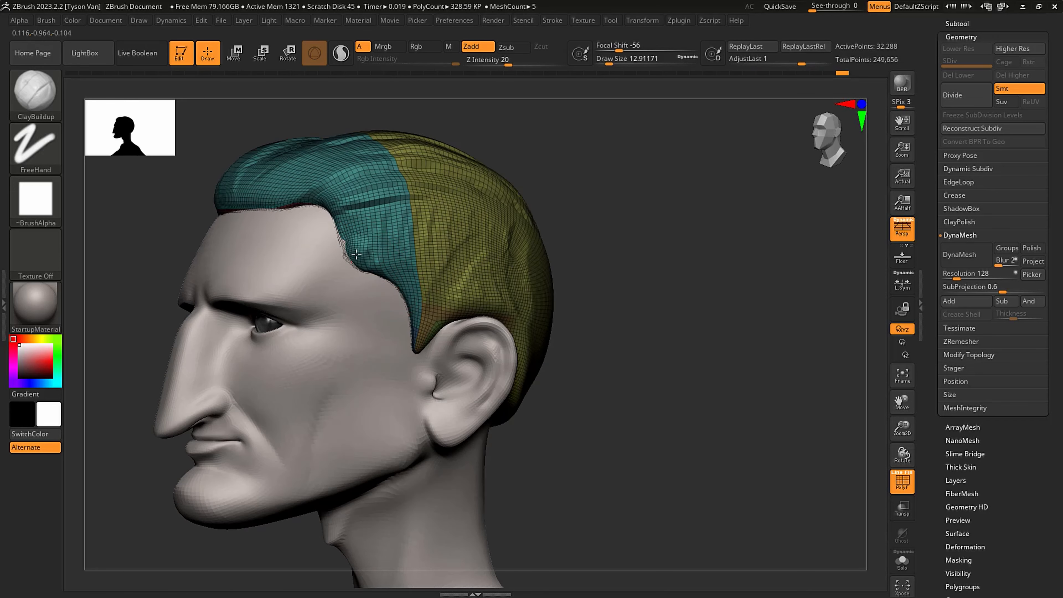
- Shape the temple hairline and sculpt fine downward strands above and behind the ear with ClayBuildup at draw size about 7.5
{"action": "left_click_drag", "start_coordinate": [356, 254], "coordinate": [355, 275]}
{"action": "key", "text": "bracketleft"}
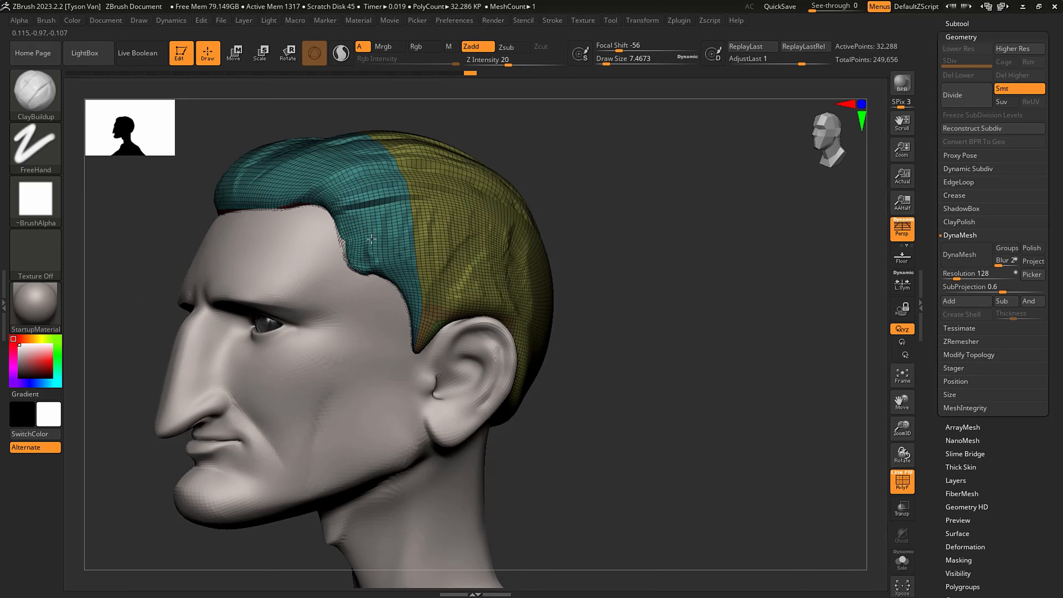
{"action": "left_click_drag", "start_coordinate": [439, 215], "coordinate": [460, 293]}
{"action": "left_click_drag", "start_coordinate": [477, 222], "coordinate": [496, 274]}
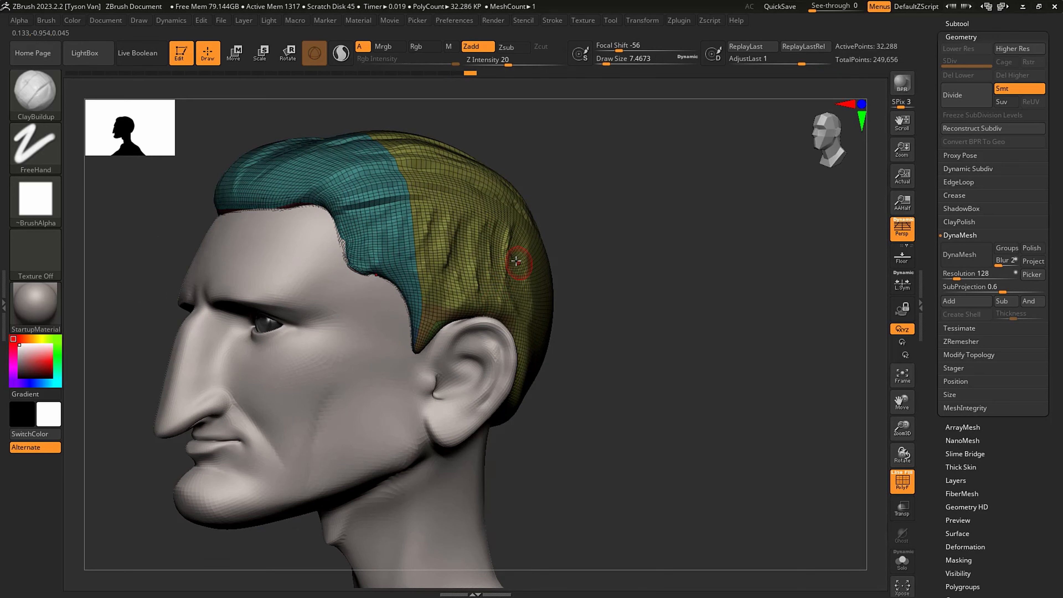
{"action": "right_click_drag", "start_coordinate": [524, 312], "coordinate": [534, 308]}
{"action": "mouse_move", "coordinate": [521, 345]}
{"action": "left_mouse_down"}
{"action": "mouse_move", "coordinate": [554, 264]}
{"action": "mouse_move", "coordinate": [544, 299]}
{"action": "left_mouse_up"}
{"action": "mouse_move", "coordinate": [523, 377]}
{"action": "left_mouse_down"}
{"action": "mouse_move", "coordinate": [561, 271]}
{"action": "mouse_move", "coordinate": [530, 403]}
{"action": "left_mouse_up"}
- Add fine ClayBuildup strands across the back of the head and along the upper side of the hair
{"action": "right_click_drag", "start_coordinate": [556, 337], "coordinate": [516, 334]}
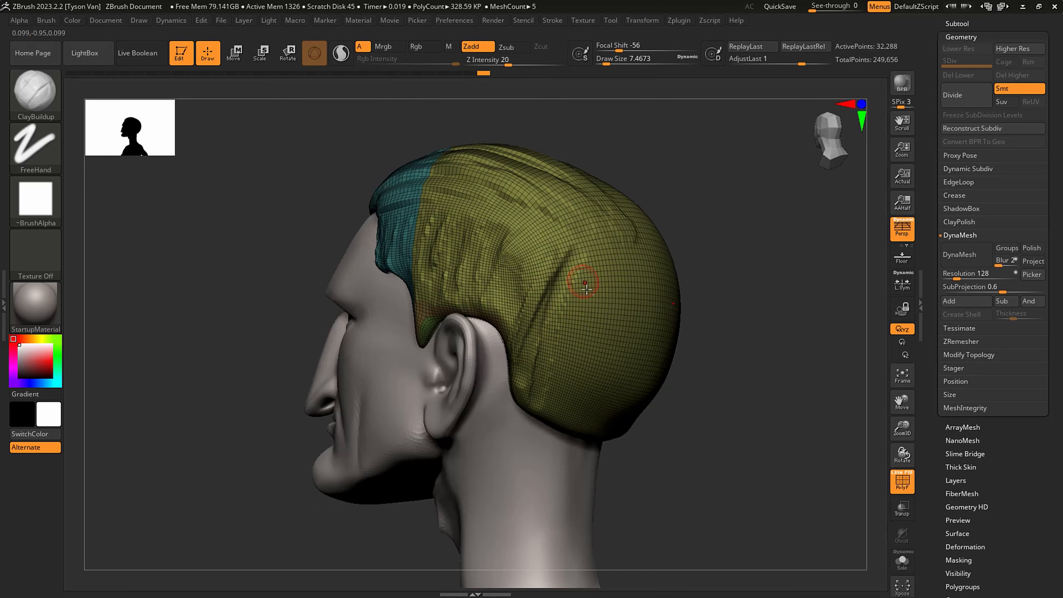
{"action": "mouse_move", "coordinate": [584, 279]}
{"action": "left_mouse_down"}
{"action": "mouse_move", "coordinate": [562, 421]}
{"action": "mouse_move", "coordinate": [629, 282]}
{"action": "mouse_move", "coordinate": [611, 419]}
{"action": "mouse_move", "coordinate": [658, 289]}
{"action": "mouse_move", "coordinate": [599, 436]}
{"action": "mouse_move", "coordinate": [540, 320]}
{"action": "mouse_move", "coordinate": [555, 245]}
{"action": "mouse_move", "coordinate": [505, 322]}
{"action": "mouse_move", "coordinate": [527, 222]}
{"action": "left_mouse_up"}
{"action": "right_click_drag", "start_coordinate": [519, 234], "coordinate": [477, 183]}
{"action": "left_click_drag", "start_coordinate": [438, 168], "coordinate": [519, 216]}
- Build thicker strands along the upper side of the hair toward the back, finishing with ClayBuildup at draw size about 13
{"action": "key", "text": "s"}
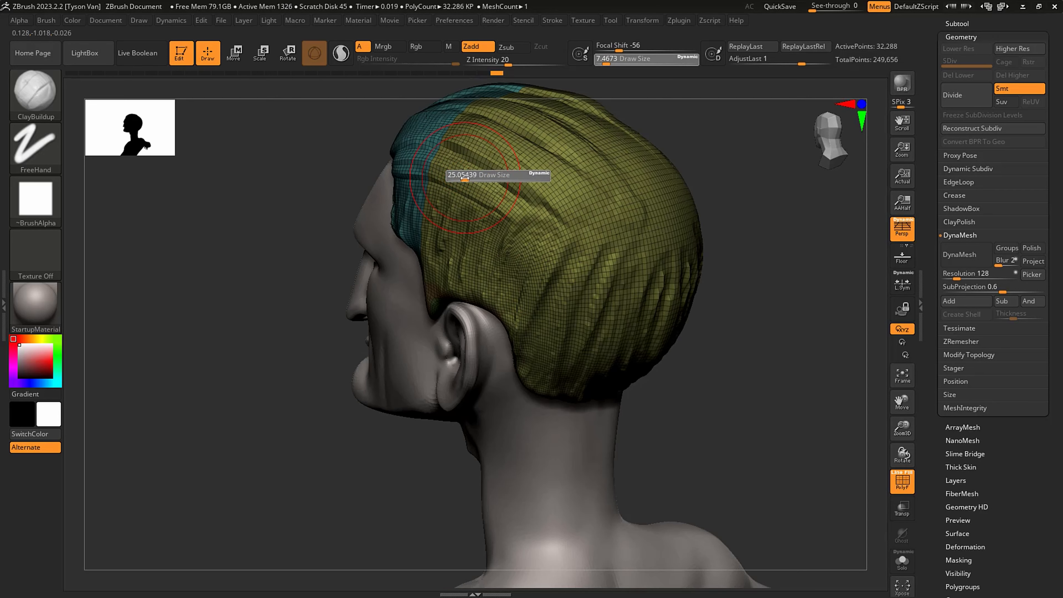
{"action": "left_click", "coordinate": [463, 178]}
{"action": "left_click_drag", "start_coordinate": [435, 163], "coordinate": [616, 247]}
{"action": "left_click_drag", "start_coordinate": [540, 203], "coordinate": [666, 243]}
{"action": "key", "text": "s"}
{"action": "left_click", "coordinate": [634, 229]}
{"action": "mouse_move", "coordinate": [524, 157]}
{"action": "left_mouse_down"}
{"action": "mouse_move", "coordinate": [607, 203]}
{"action": "mouse_move", "coordinate": [636, 242]}
{"action": "left_mouse_up"}
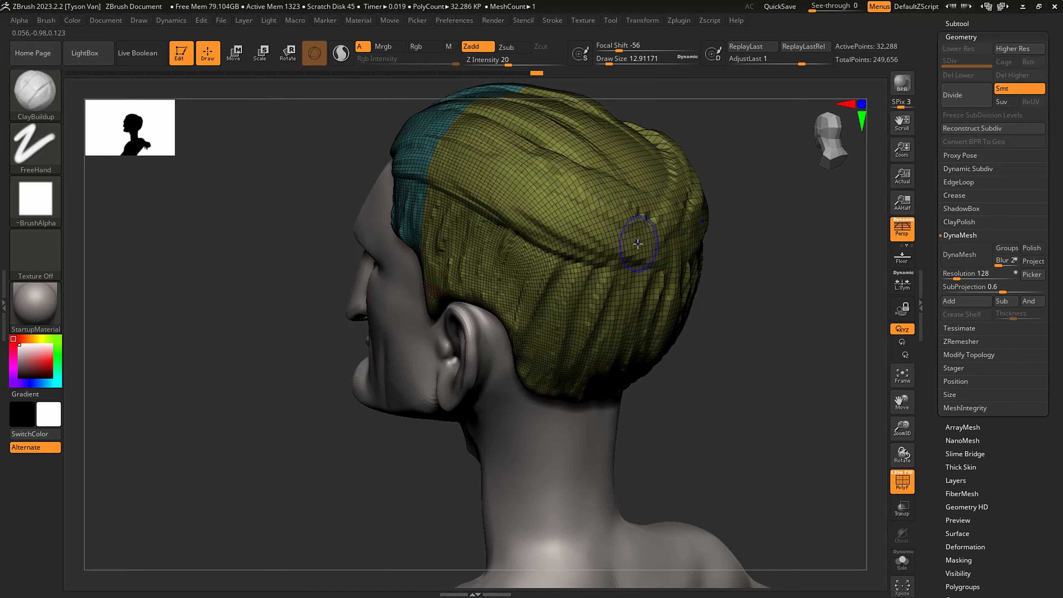
- Check the hair form without the polyframe, restore it, and add another strand at the back of the head
{"action": "key", "text": "shift+f"}
{"action": "right_click_drag", "start_coordinate": [598, 320], "coordinate": [496, 328], "text": "alt"}
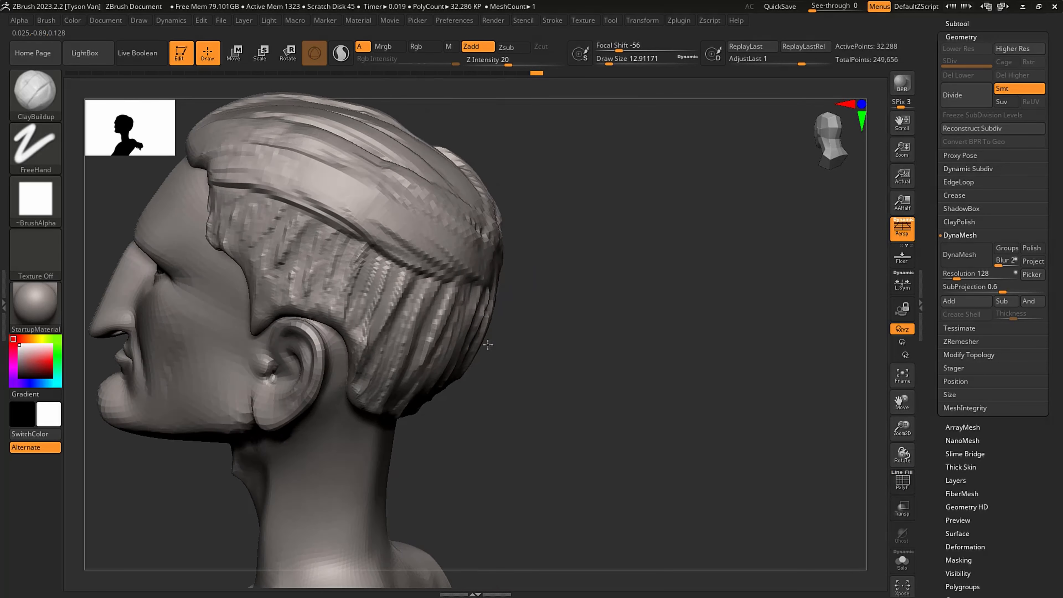
{"action": "key", "text": "shift+f"}
{"action": "right_click_drag", "start_coordinate": [418, 331], "coordinate": [444, 297]}
{"action": "mouse_move", "coordinate": [481, 299]}
{"action": "left_mouse_down"}
{"action": "mouse_move", "coordinate": [466, 306]}
{"action": "mouse_move", "coordinate": [526, 296]}
{"action": "left_mouse_up"}
- Set the masking brush to MaskPen and smooth the strand surface near the back of the crown
{"action": "key", "text": "ctrl"}
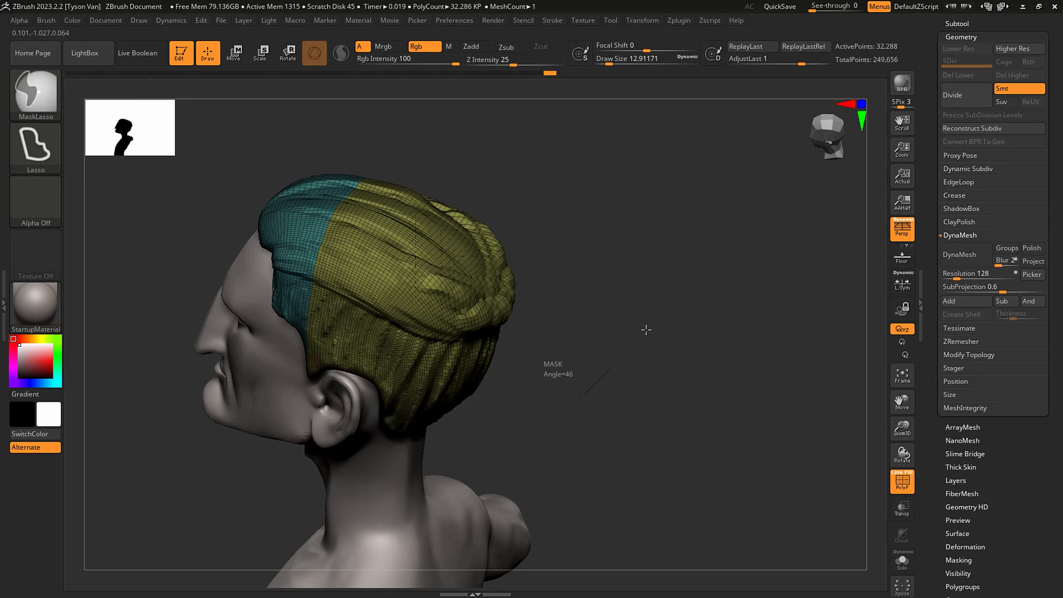
{"action": "mouse_move", "coordinate": [646, 329]}
{"action": "left_mouse_down", "text": "ctrl"}
{"action": "mouse_move", "coordinate": [694, 195]}
{"action": "mouse_move", "coordinate": [650, 178]}
{"action": "left_mouse_up", "text": "ctrl"}
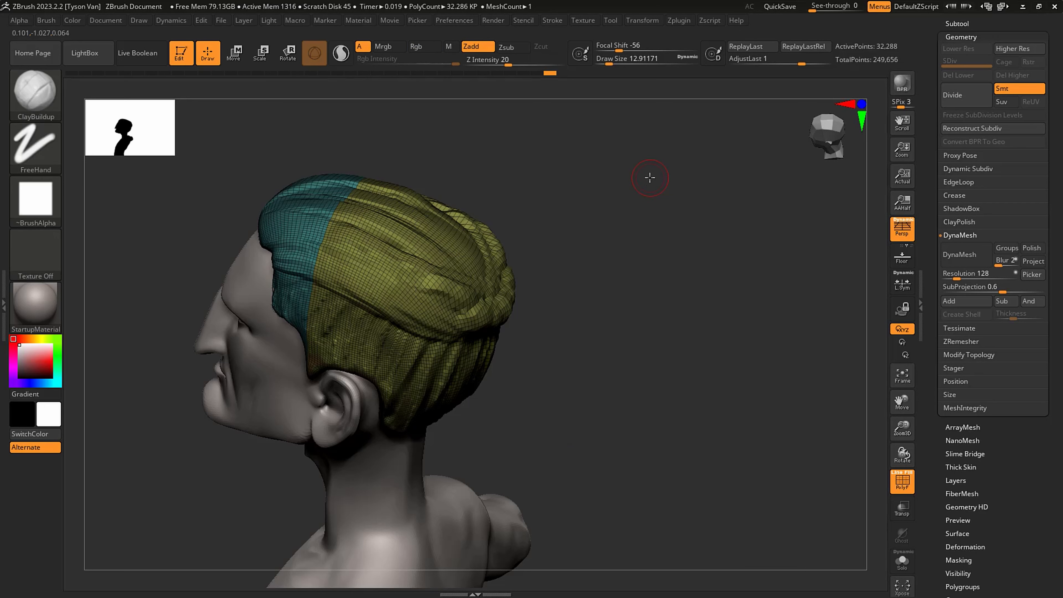
{"action": "key", "text": "ctrl"}
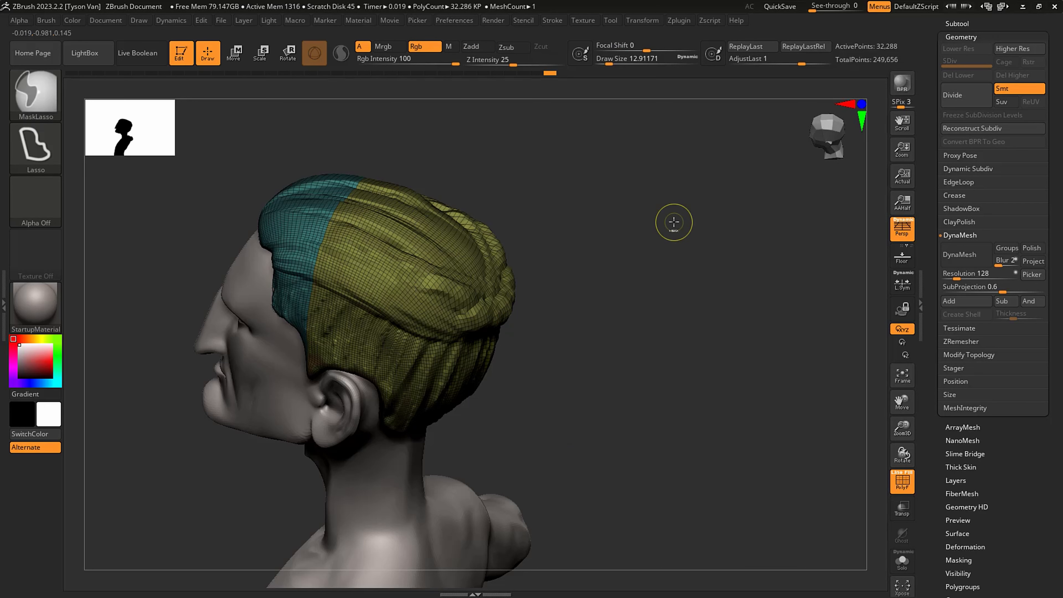
{"action": "left_click", "coordinate": [36, 93]}
{"action": "left_click", "coordinate": [157, 103]}
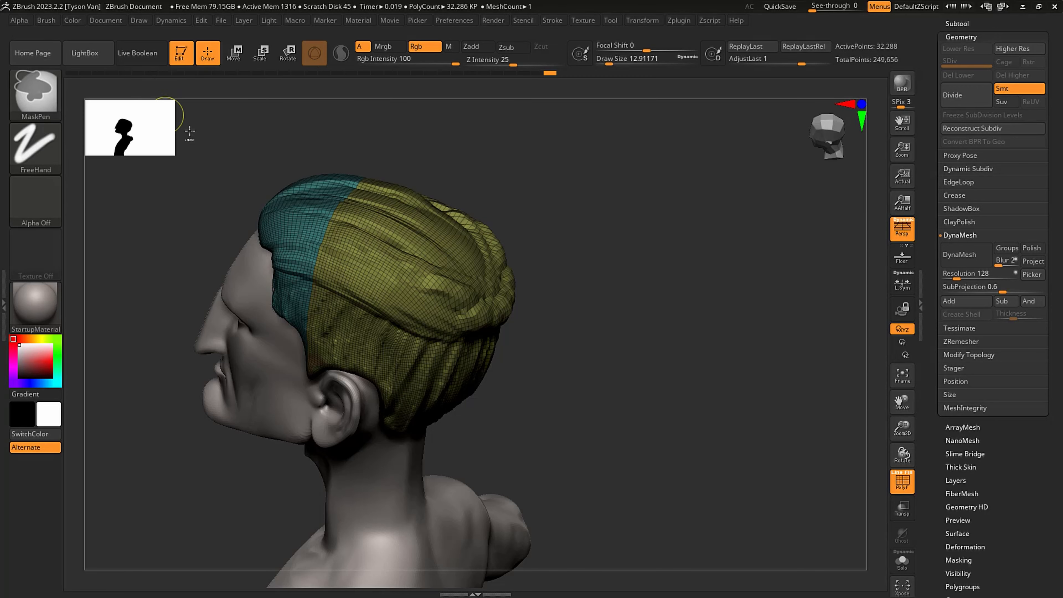
{"action": "left_click_drag", "start_coordinate": [419, 268], "coordinate": [464, 284], "text": "shift"}
{"action": "right_click_drag", "start_coordinate": [529, 306], "coordinate": [494, 358], "text": "ctrl"}
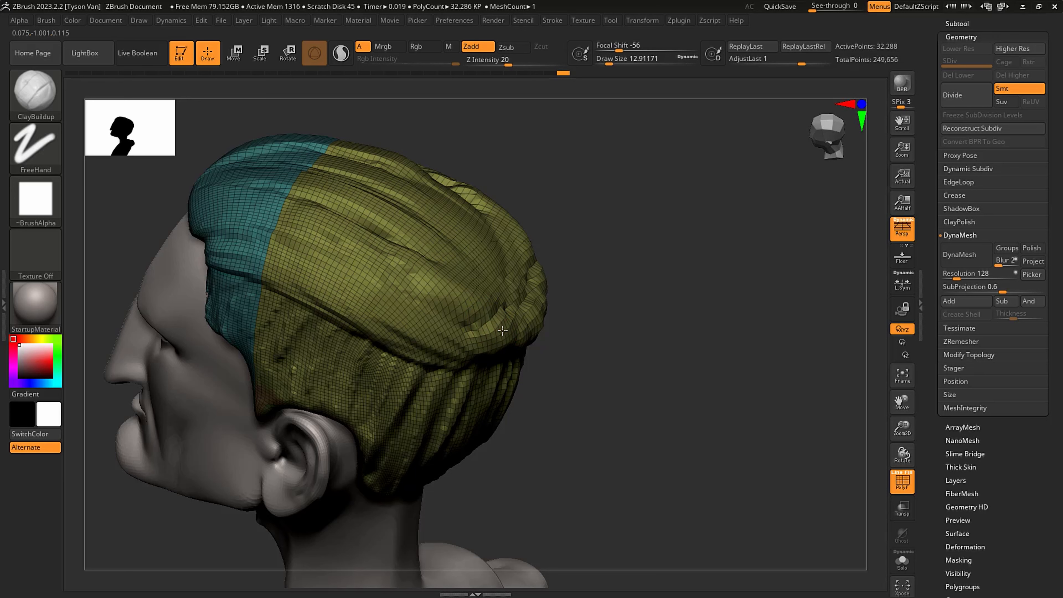
- Pull a pointed hair tip backward from the rear of the upper hair with SnakeHook at draw size about 13
{"action": "key", "text": "b"}
{"action": "key", "text": "s"}
{"action": "key", "text": "h"}
{"action": "left_click_drag", "start_coordinate": [480, 338], "coordinate": [548, 342]}
{"action": "right_click_drag", "start_coordinate": [612, 361], "coordinate": [584, 337]}
{"action": "key", "text": "ctrl+z"}
{"action": "left_click_drag", "start_coordinate": [499, 361], "coordinate": [550, 357]}
{"action": "left_click_drag", "start_coordinate": [671, 457], "coordinate": [813, 258], "text": "ctrl"}
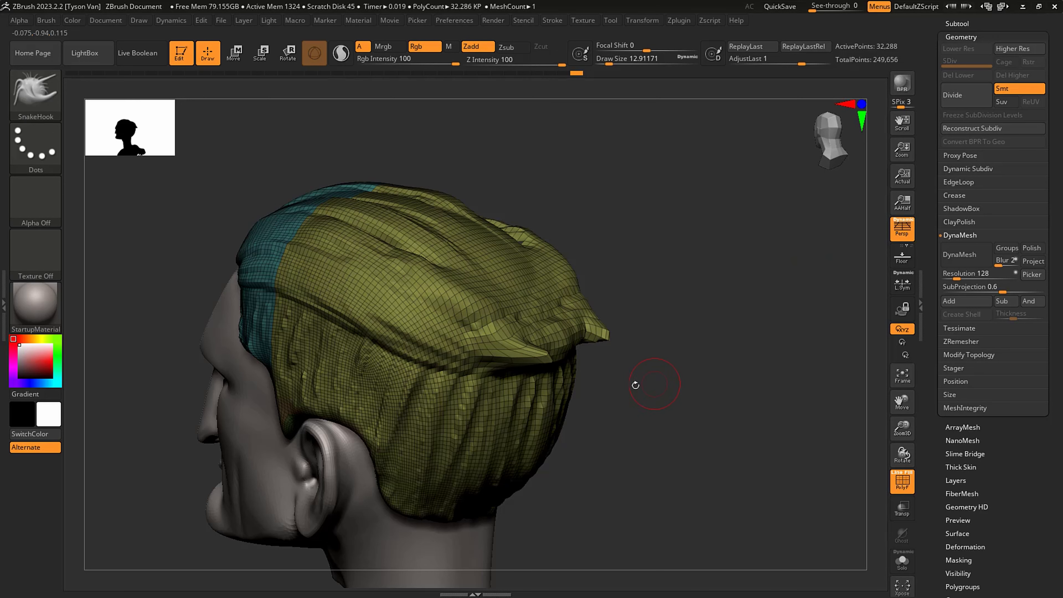
{"action": "left_click_drag", "start_coordinate": [624, 397], "coordinate": [676, 435]}
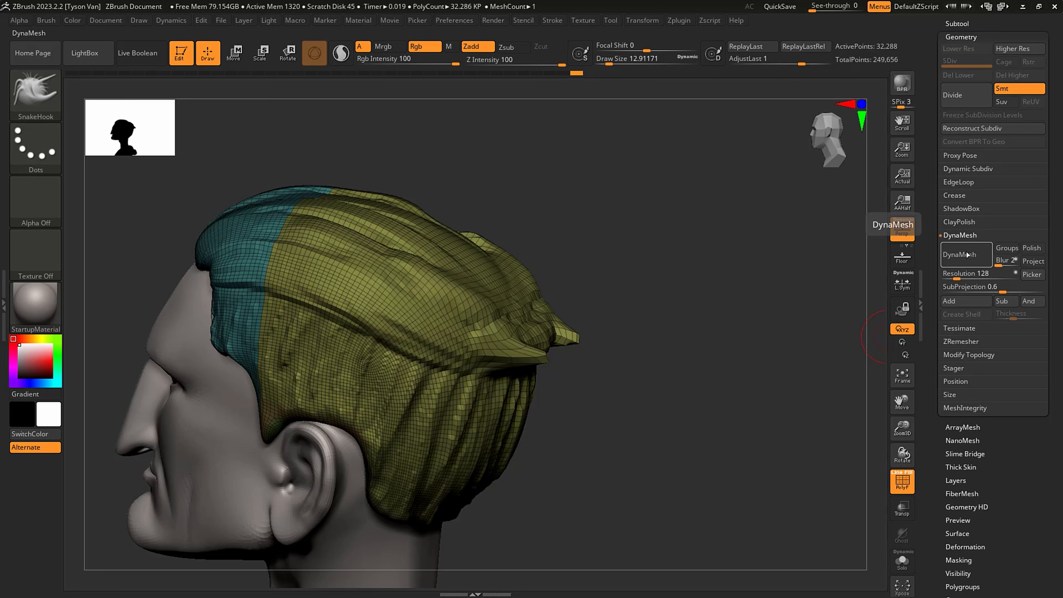
- Try remeshing the hair with DynaMesh at resolution 464, then undo the remesh
{"action": "left_click_drag", "start_coordinate": [957, 273], "coordinate": [964, 273]}
{"action": "type", "text": "464"}
{"action": "key", "text": "Return"}
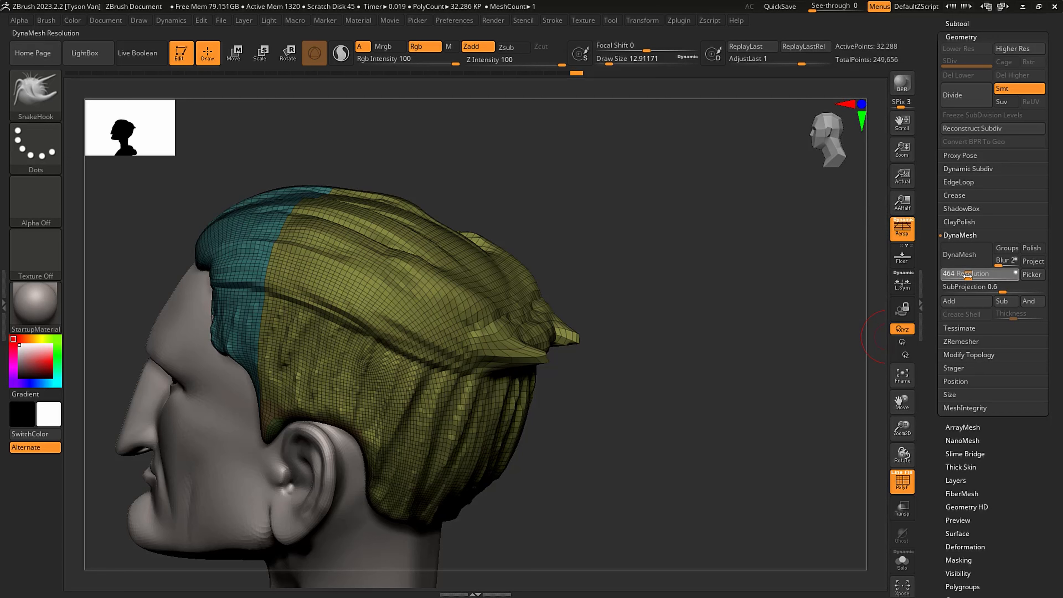
{"action": "left_click", "coordinate": [960, 254]}
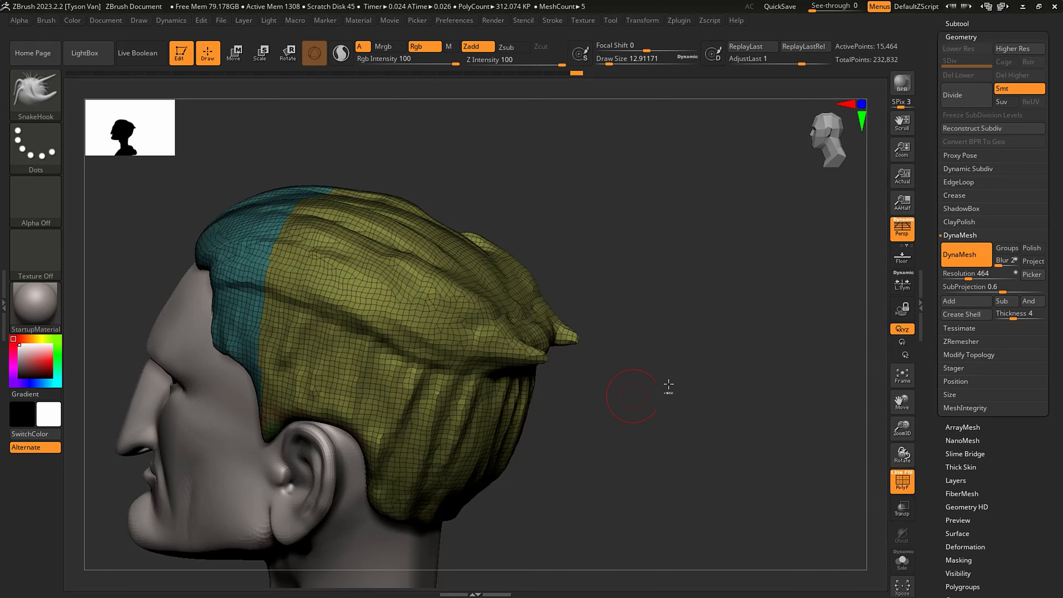
{"action": "key", "text": "ctrl+z"}
- Remesh the hair with DynaMesh at resolution 904
{"action": "type", "text": "128"}
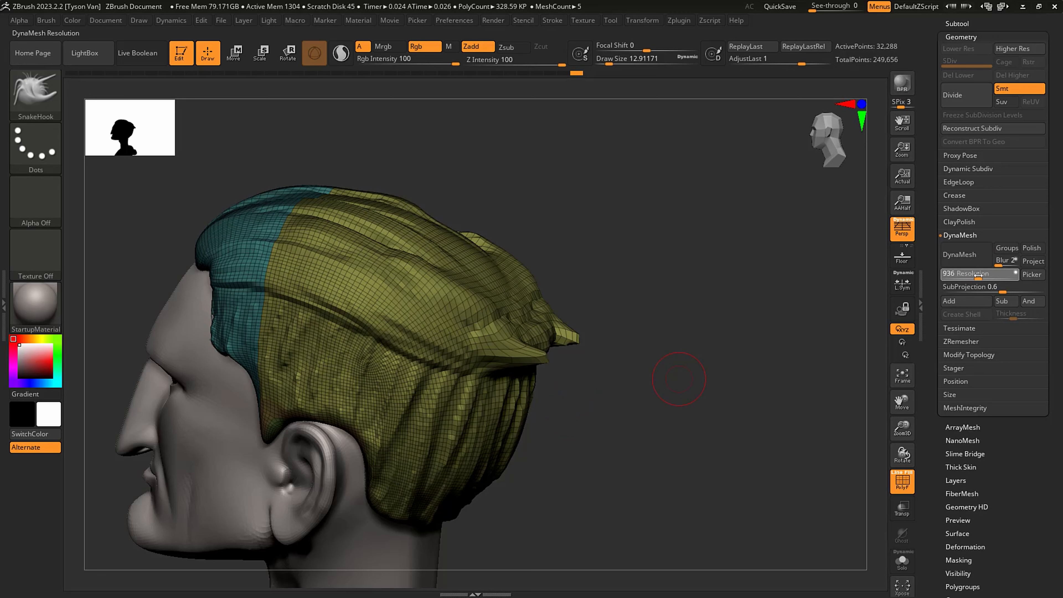
{"action": "key", "text": "Return"}
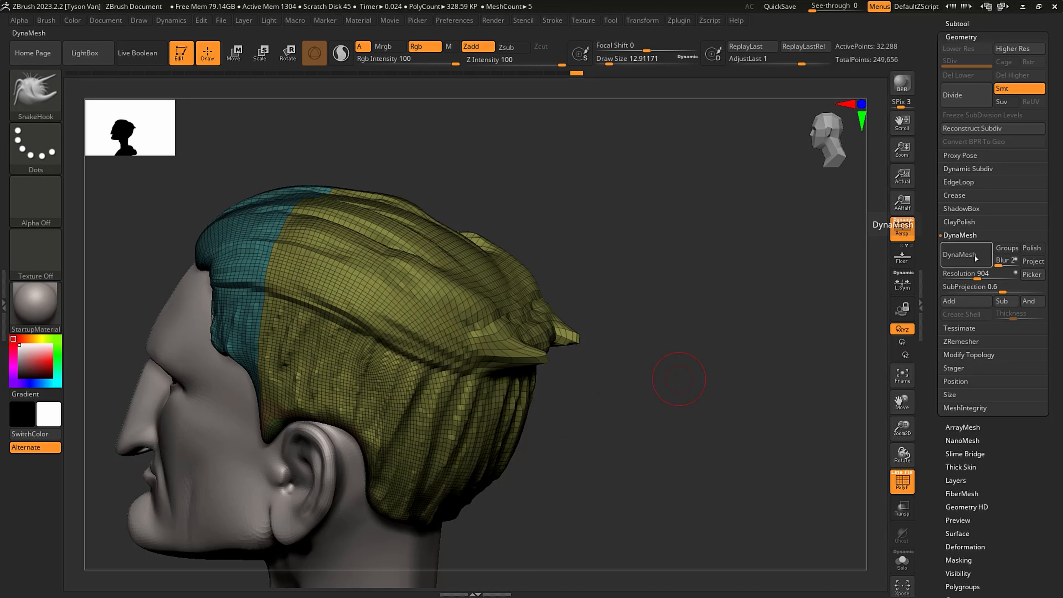
{"action": "left_click", "coordinate": [960, 254]}
- Extend and curve the rear hair tip with SnakeHook at draw size about 7.5 and update the DynaMesh
{"action": "left_click_drag", "start_coordinate": [526, 351], "coordinate": [550, 356]}
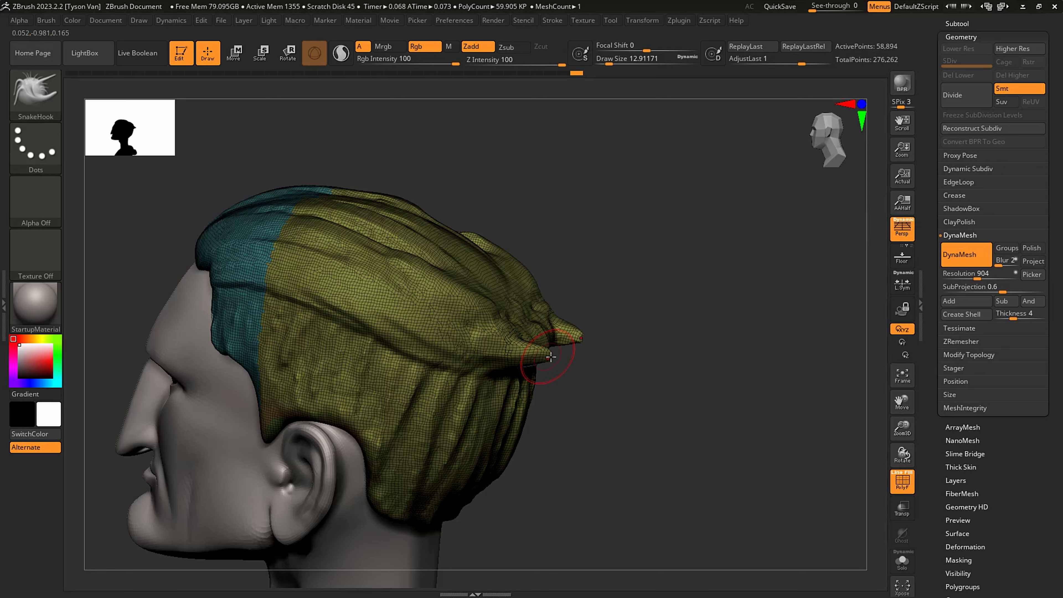
{"action": "right_click_drag", "start_coordinate": [508, 355], "coordinate": [540, 355]}
{"action": "key", "text": "s"}
{"action": "left_click_drag", "start_coordinate": [484, 357], "coordinate": [508, 359]}
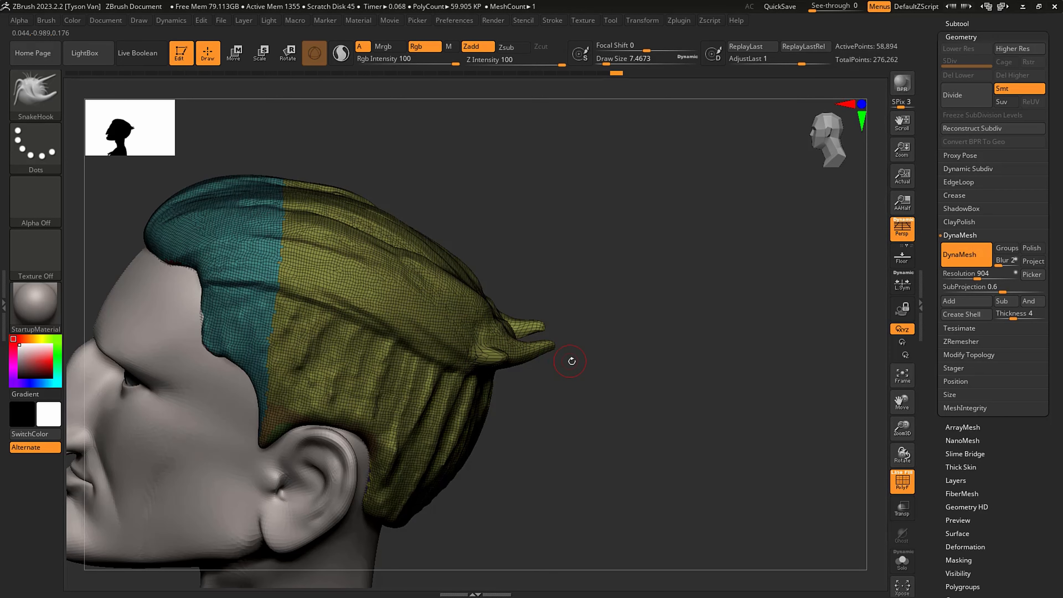
{"action": "right_click_drag", "start_coordinate": [559, 370], "coordinate": [622, 392]}
{"action": "left_click_drag", "start_coordinate": [639, 489], "coordinate": [764, 277], "text": "ctrl"}
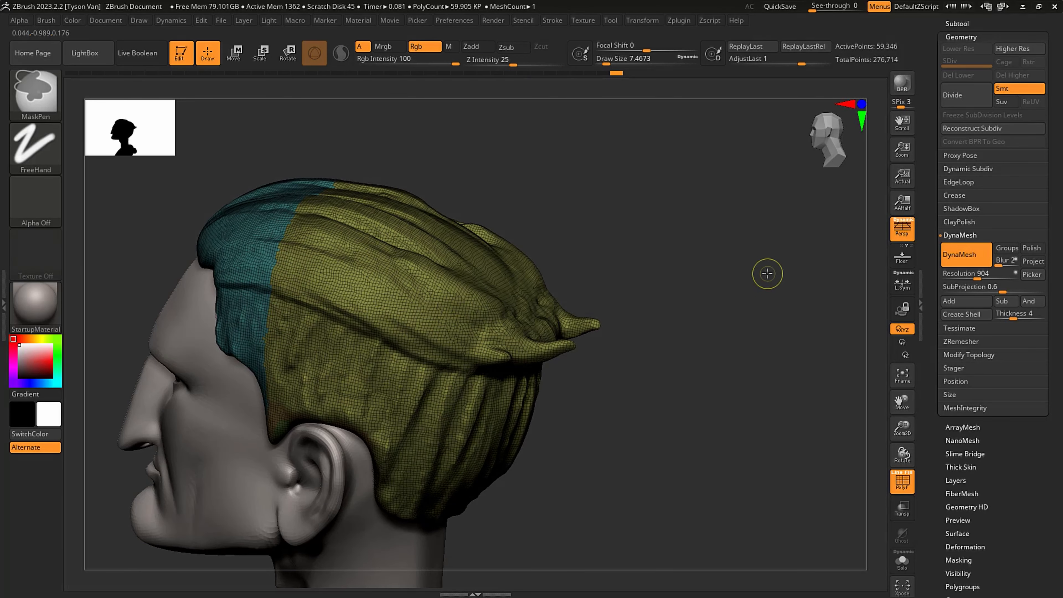
{"action": "right_click_drag", "start_coordinate": [497, 359], "coordinate": [519, 354]}
{"action": "key", "text": "shift"}
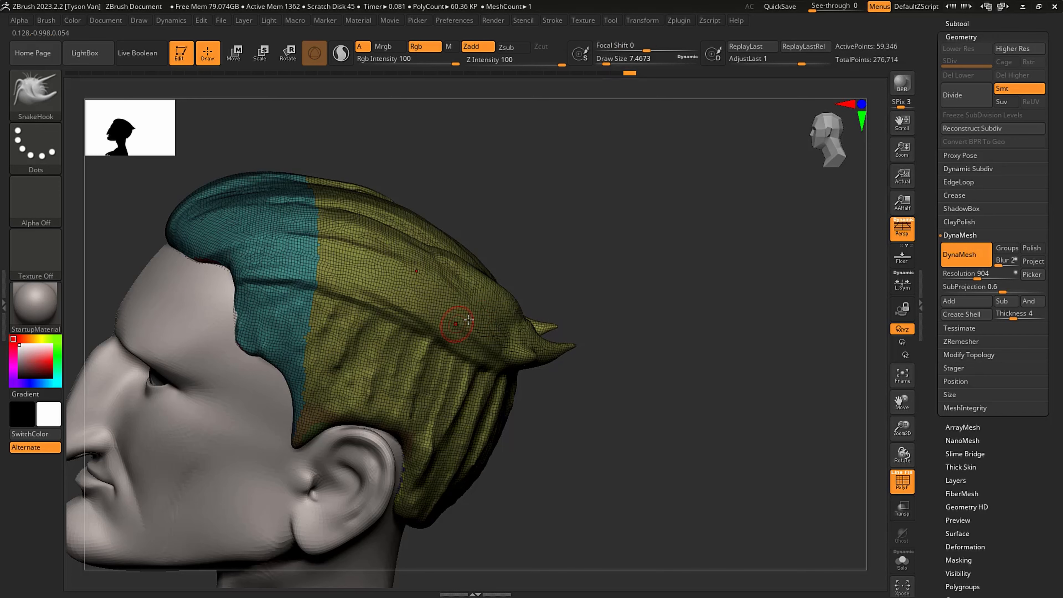
- Turn on Sculptris Pro and try pulling a long wavy strand from the back with SnakeHook at draw size about 17, then undo it
{"action": "mouse_move", "coordinate": [464, 318]}
{"action": "right_mouse_down", "text": "shift"}
{"action": "mouse_move", "coordinate": [489, 324]}
{"action": "mouse_move", "coordinate": [513, 382]}
{"action": "right_mouse_up", "text": "shift"}
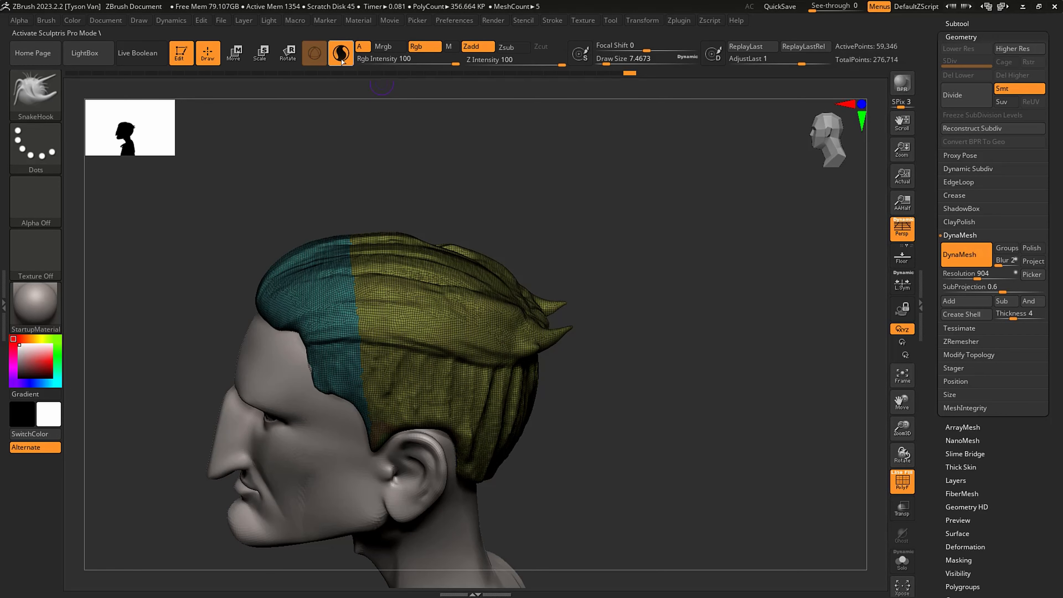
{"action": "key", "text": "s"}
{"action": "left_click_drag", "start_coordinate": [504, 315], "coordinate": [511, 315]}
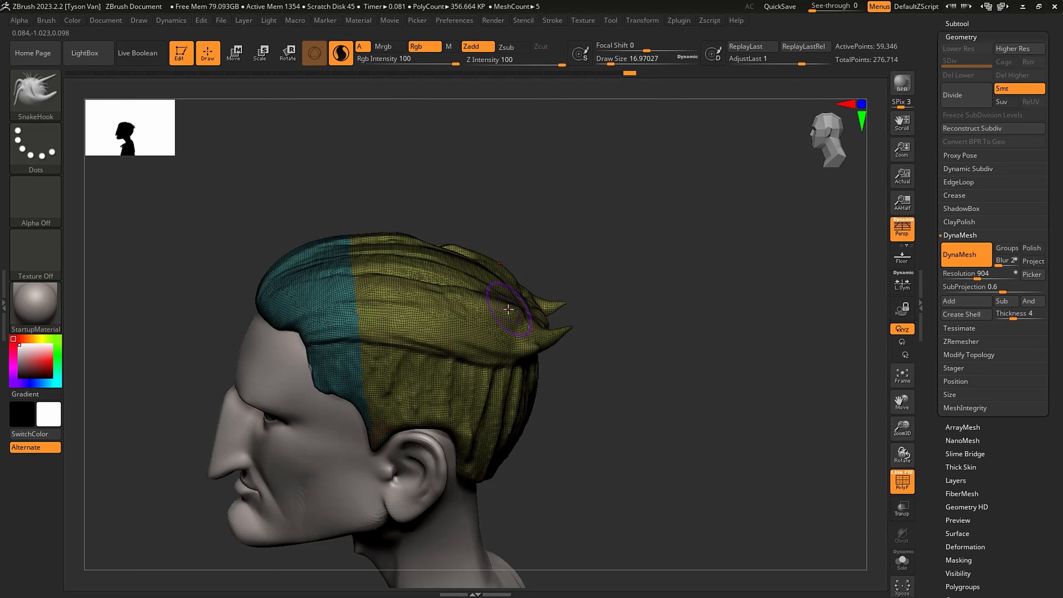
{"action": "mouse_move", "coordinate": [505, 310]}
{"action": "left_mouse_down"}
{"action": "mouse_move", "coordinate": [552, 290]}
{"action": "mouse_move", "coordinate": [623, 294]}
{"action": "left_mouse_up"}
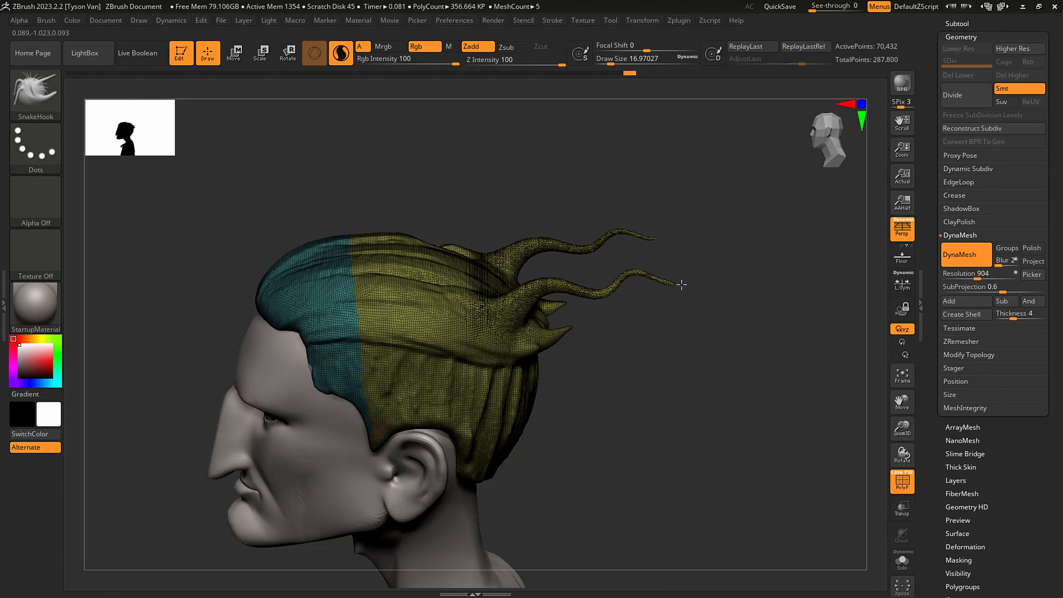
{"action": "left_click_drag", "start_coordinate": [713, 260], "coordinate": [719, 265]}
{"action": "mouse_move", "coordinate": [535, 313]}
{"action": "right_mouse_down", "text": "ctrl"}
{"action": "mouse_move", "coordinate": [529, 354]}
{"action": "mouse_move", "coordinate": [540, 319]}
{"action": "mouse_move", "coordinate": [503, 329]}
{"action": "right_mouse_up", "text": "ctrl"}
{"action": "key", "text": "ctrl+z"}
- Try pulling shorter strands from the back and upper side with SnakeHook at draw sizes about 14 and 7.5, undoing the strokes
{"action": "key", "text": "s"}
{"action": "left_click_drag", "start_coordinate": [503, 328], "coordinate": [613, 302]}
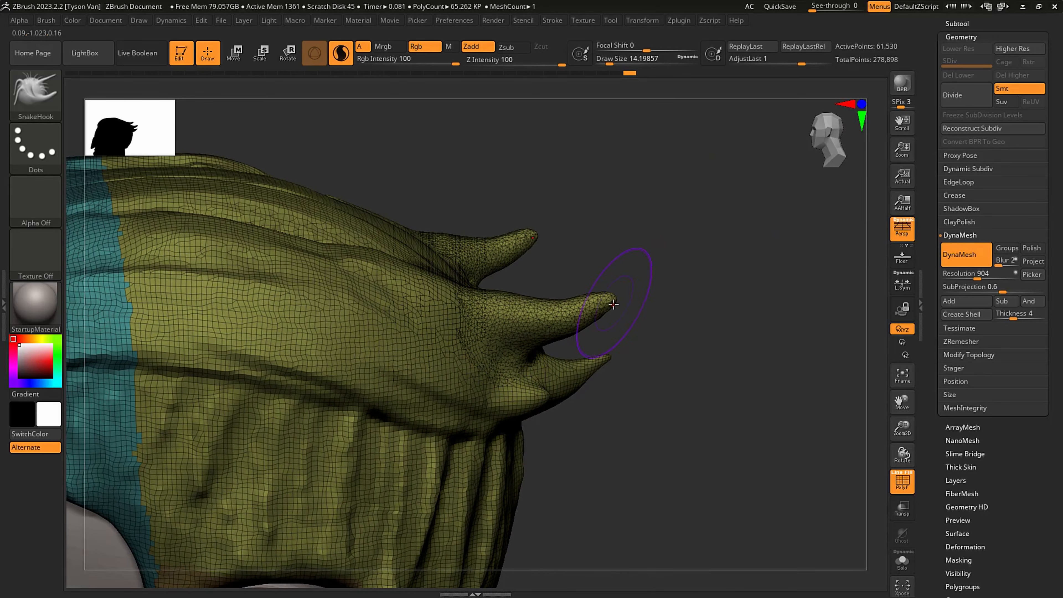
{"action": "key", "text": "ctrl+z"}
{"action": "mouse_move", "coordinate": [553, 358]}
{"action": "right_mouse_down"}
{"action": "mouse_move", "coordinate": [610, 404]}
{"action": "mouse_move", "coordinate": [575, 444]}
{"action": "right_mouse_up"}
{"action": "key", "text": "s"}
{"action": "left_click_drag", "start_coordinate": [354, 228], "coordinate": [475, 250]}
{"action": "key", "text": "s"}
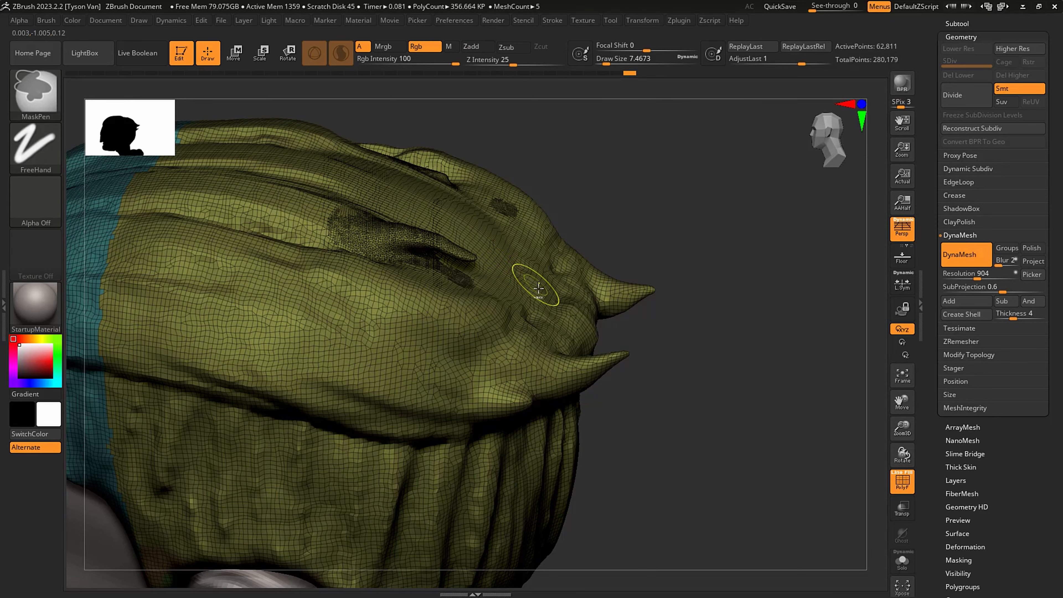
{"action": "key", "text": "ctrl+z"}
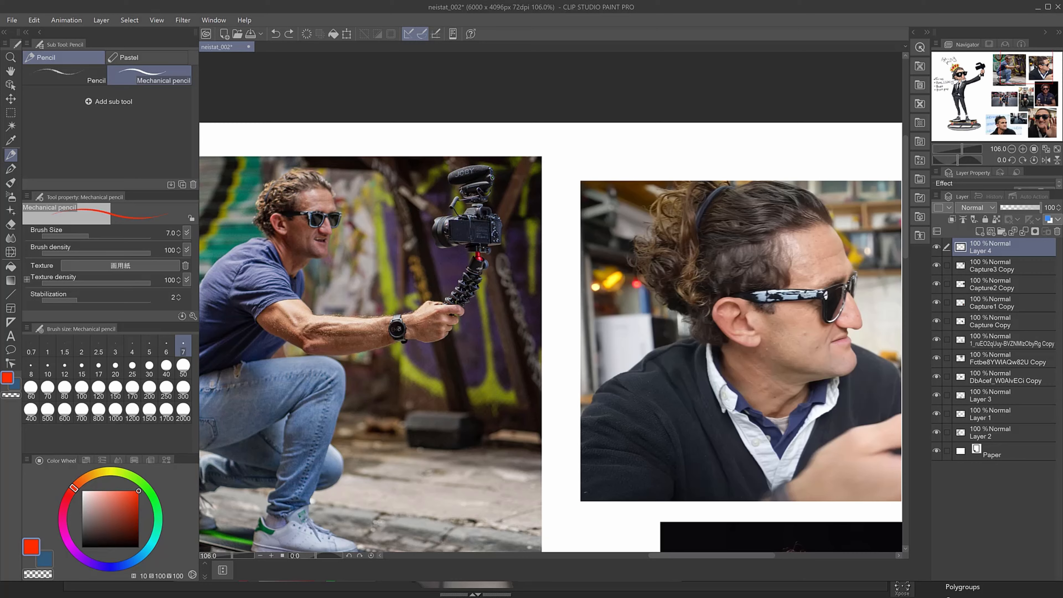
- Switch to ZBrush and start building up a hair bun at the back of the head with ClayBuildup
{"action": "key", "text": "alt+Tab"}
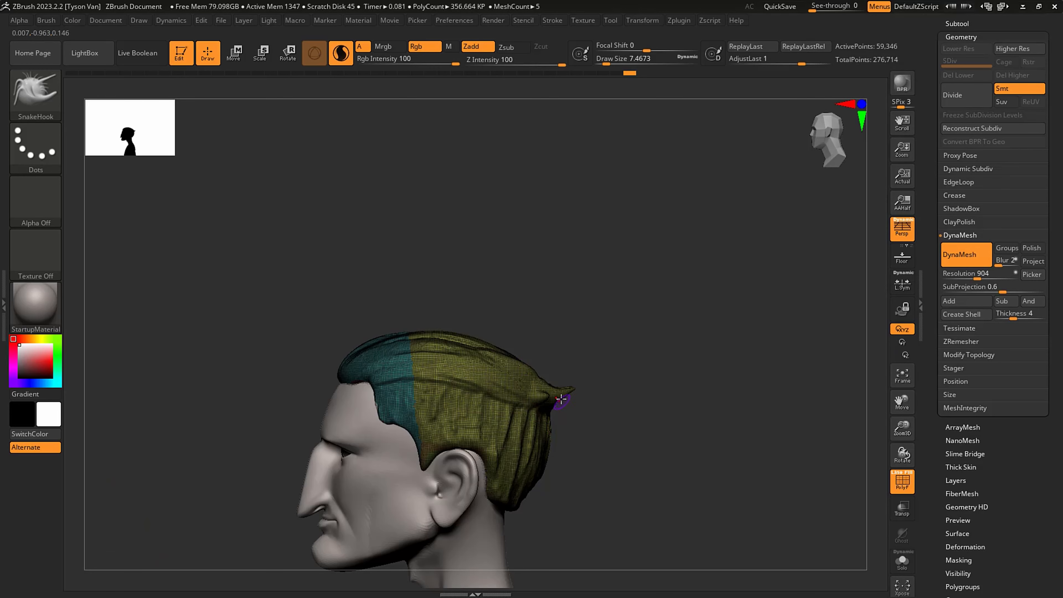
{"action": "left_click_drag", "start_coordinate": [561, 399], "coordinate": [572, 392]}
{"action": "key", "text": "b"}
{"action": "key", "text": "c"}
{"action": "key", "text": "b"}
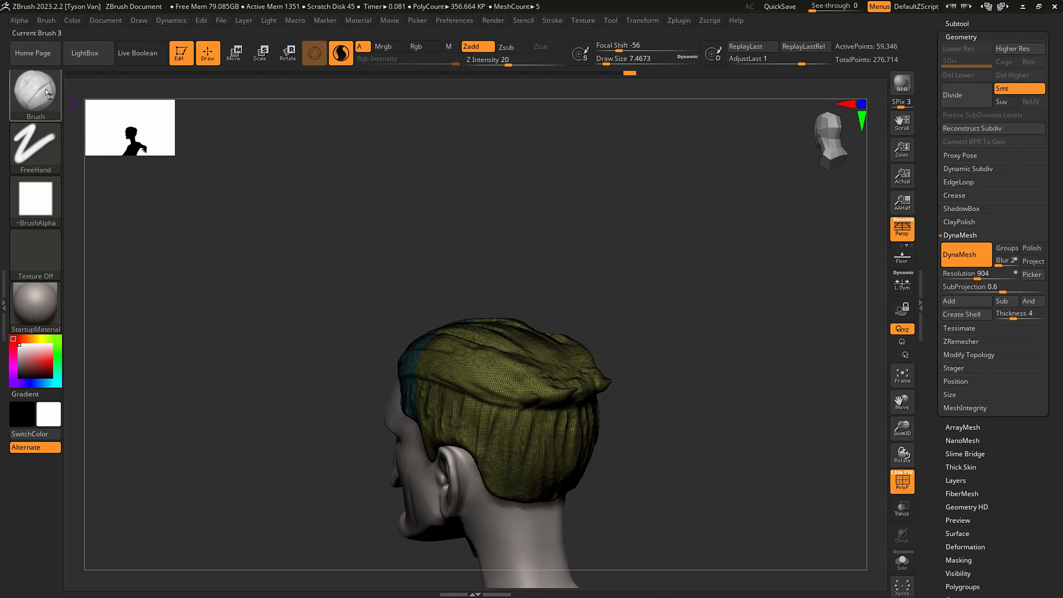
{"action": "right_click_drag", "start_coordinate": [585, 398], "coordinate": [570, 401]}
{"action": "key", "text": "s"}
{"action": "left_click_drag", "start_coordinate": [570, 401], "coordinate": [579, 401]}
{"action": "mouse_move", "coordinate": [595, 377]}
{"action": "left_mouse_down"}
{"action": "mouse_move", "coordinate": [560, 376]}
{"action": "mouse_move", "coordinate": [575, 412]}
{"action": "mouse_move", "coordinate": [602, 394]}
{"action": "mouse_move", "coordinate": [544, 402]}
{"action": "left_mouse_up"}
{"action": "mouse_move", "coordinate": [557, 352]}
{"action": "left_mouse_down"}
{"action": "mouse_move", "coordinate": [515, 392]}
{"action": "mouse_move", "coordinate": [534, 430]}
{"action": "left_mouse_up"}
- Enlarge and round out the bun with further ClayBuildup strokes over its top and back
{"action": "key", "text": "s"}
{"action": "mouse_move", "coordinate": [592, 413]}
{"action": "left_mouse_down"}
{"action": "mouse_move", "coordinate": [599, 381]}
{"action": "mouse_move", "coordinate": [574, 365]}
{"action": "left_mouse_up"}
{"action": "mouse_move", "coordinate": [565, 387]}
{"action": "right_mouse_down"}
{"action": "mouse_move", "coordinate": [579, 390]}
{"action": "mouse_move", "coordinate": [580, 408]}
{"action": "right_mouse_up"}
{"action": "mouse_move", "coordinate": [582, 346]}
{"action": "left_mouse_down"}
{"action": "mouse_move", "coordinate": [533, 370]}
{"action": "mouse_move", "coordinate": [603, 347]}
{"action": "mouse_move", "coordinate": [562, 408]}
{"action": "mouse_move", "coordinate": [615, 377]}
{"action": "left_mouse_up"}
{"action": "mouse_move", "coordinate": [565, 398]}
{"action": "right_mouse_down"}
{"action": "mouse_move", "coordinate": [554, 443]}
{"action": "mouse_move", "coordinate": [567, 442]}
{"action": "right_mouse_up"}
{"action": "key", "text": "s"}
{"action": "mouse_move", "coordinate": [567, 441]}
{"action": "left_mouse_down"}
{"action": "mouse_move", "coordinate": [588, 413]}
{"action": "mouse_move", "coordinate": [586, 389]}
{"action": "mouse_move", "coordinate": [544, 424]}
{"action": "left_mouse_up"}
- Try a ClayBuildup stroke on the bun at draw size about 5.75, then undo it
{"action": "key", "text": "s"}
{"action": "key", "text": "s"}
{"action": "key", "text": "s"}
{"action": "mouse_move", "coordinate": [539, 444]}
{"action": "left_mouse_down"}
{"action": "mouse_move", "coordinate": [541, 422]}
{"action": "mouse_move", "coordinate": [553, 449]}
{"action": "mouse_move", "coordinate": [567, 409]}
{"action": "left_mouse_up"}
{"action": "key", "text": "ctrl+z"}
{"action": "mouse_move", "coordinate": [610, 435]}
{"action": "right_mouse_down"}
{"action": "mouse_move", "coordinate": [594, 422]}
{"action": "mouse_move", "coordinate": [602, 454]}
{"action": "mouse_move", "coordinate": [584, 457]}
{"action": "right_mouse_up"}
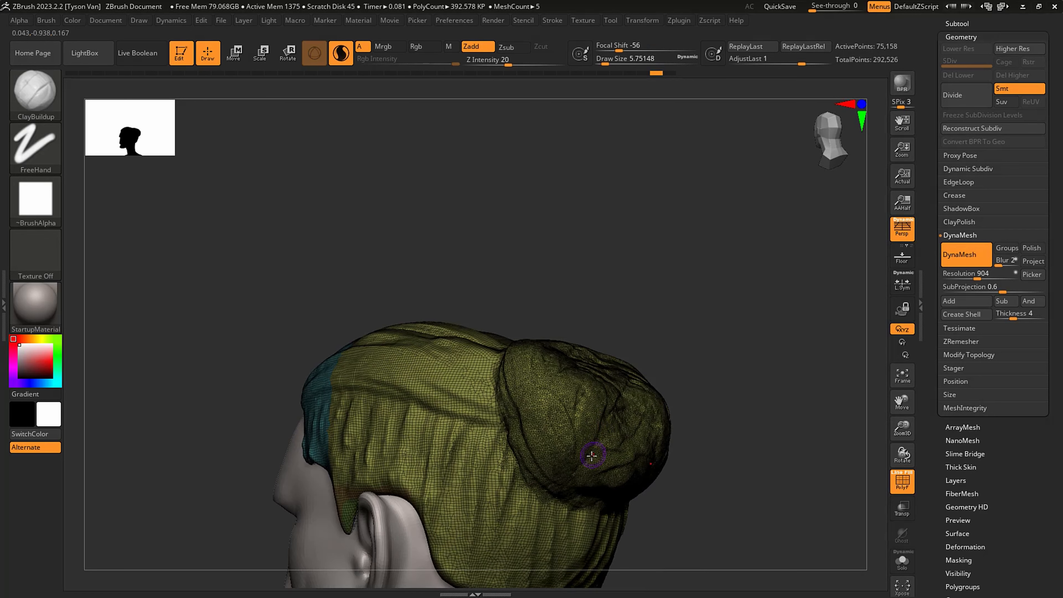
- Build up the bun's base and upper edge where it meets the head with ClayBuildup at draw size about 17
{"action": "key", "text": "s"}
{"action": "left_click_drag", "start_coordinate": [584, 459], "coordinate": [590, 459]}
{"action": "mouse_move", "coordinate": [558, 492]}
{"action": "left_mouse_down"}
{"action": "mouse_move", "coordinate": [602, 501]}
{"action": "mouse_move", "coordinate": [506, 404]}
{"action": "mouse_move", "coordinate": [507, 373]}
{"action": "left_mouse_up"}
{"action": "right_click_drag", "start_coordinate": [508, 373], "coordinate": [523, 367]}
{"action": "mouse_move", "coordinate": [522, 366]}
{"action": "left_mouse_down"}
{"action": "mouse_move", "coordinate": [496, 301]}
{"action": "mouse_move", "coordinate": [540, 321]}
{"action": "mouse_move", "coordinate": [557, 368]}
{"action": "mouse_move", "coordinate": [542, 426]}
{"action": "mouse_move", "coordinate": [559, 437]}
{"action": "mouse_move", "coordinate": [583, 335]}
{"action": "mouse_move", "coordinate": [573, 341]}
{"action": "left_mouse_up"}
{"action": "right_click_drag", "start_coordinate": [573, 342], "coordinate": [527, 358]}
{"action": "mouse_move", "coordinate": [553, 325]}
{"action": "left_mouse_down"}
{"action": "mouse_move", "coordinate": [544, 256]}
{"action": "mouse_move", "coordinate": [496, 268]}
{"action": "mouse_move", "coordinate": [467, 339]}
{"action": "mouse_move", "coordinate": [485, 288]}
{"action": "mouse_move", "coordinate": [520, 243]}
{"action": "mouse_move", "coordinate": [557, 252]}
{"action": "mouse_move", "coordinate": [584, 335]}
{"action": "left_mouse_up"}
{"action": "mouse_move", "coordinate": [584, 335]}
{"action": "right_mouse_down"}
{"action": "mouse_move", "coordinate": [565, 319]}
{"action": "mouse_move", "coordinate": [567, 294]}
{"action": "mouse_move", "coordinate": [542, 340]}
{"action": "mouse_move", "coordinate": [550, 376]}
{"action": "mouse_move", "coordinate": [532, 387]}
{"action": "right_mouse_up"}
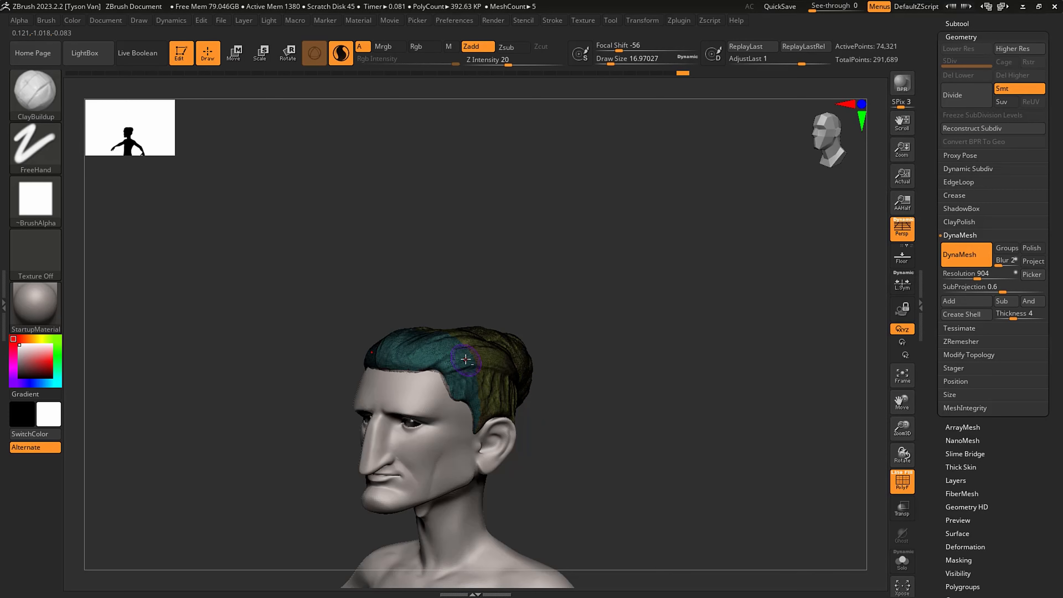
- Turn off the polyframe display and remesh the hair with DynaMesh at resolution 1536
{"action": "right_click_drag", "start_coordinate": [465, 359], "coordinate": [478, 415], "text": "ctrl"}
{"action": "key", "text": "shift+f"}
{"action": "key", "text": "s"}
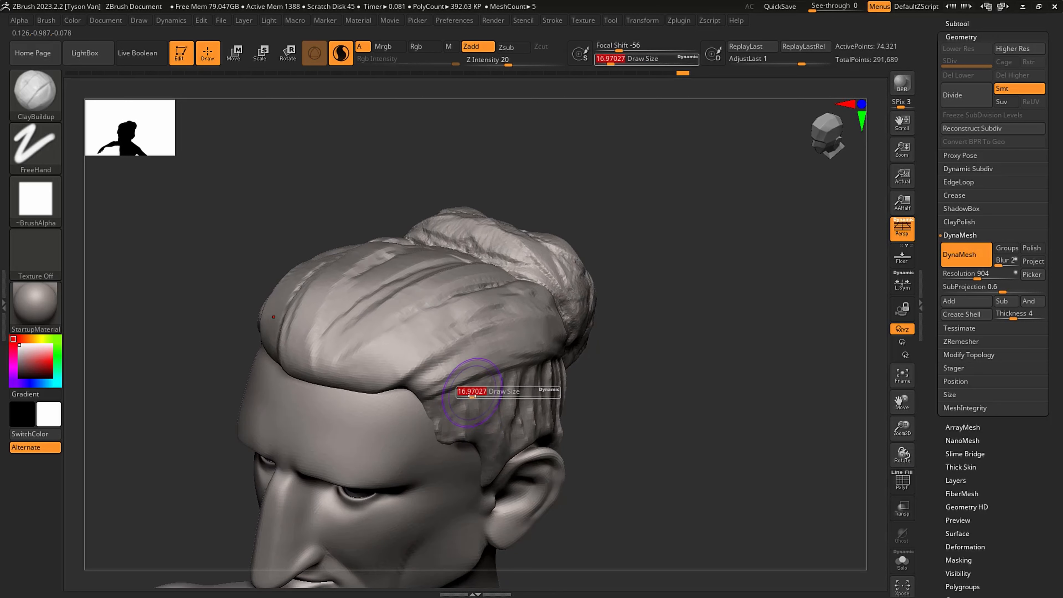
{"action": "left_click_drag", "start_coordinate": [472, 392], "coordinate": [469, 392]}
{"action": "key", "text": "shift+f"}
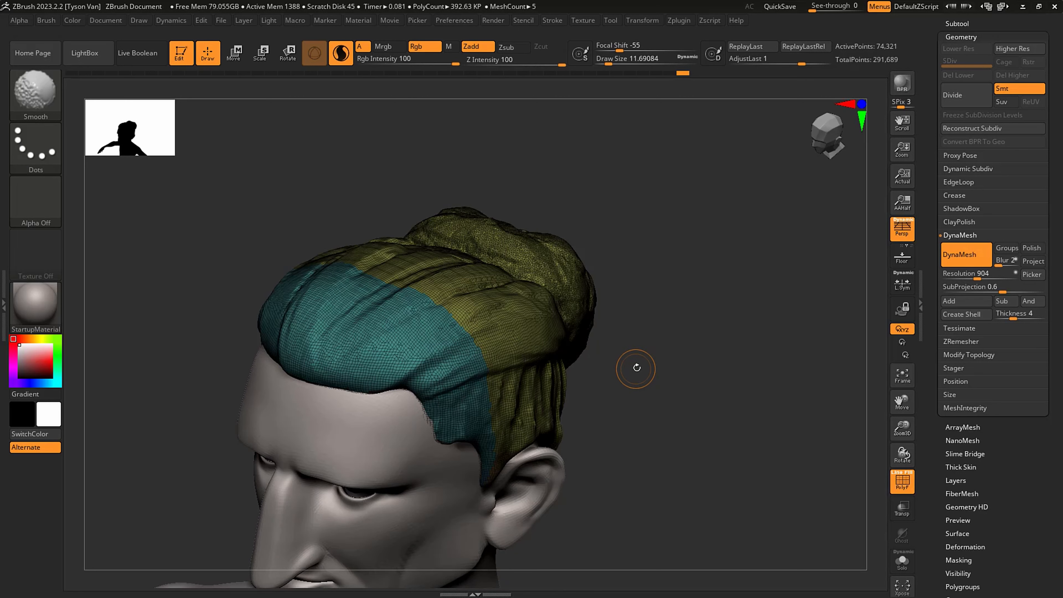
{"action": "key", "text": "shift+f"}
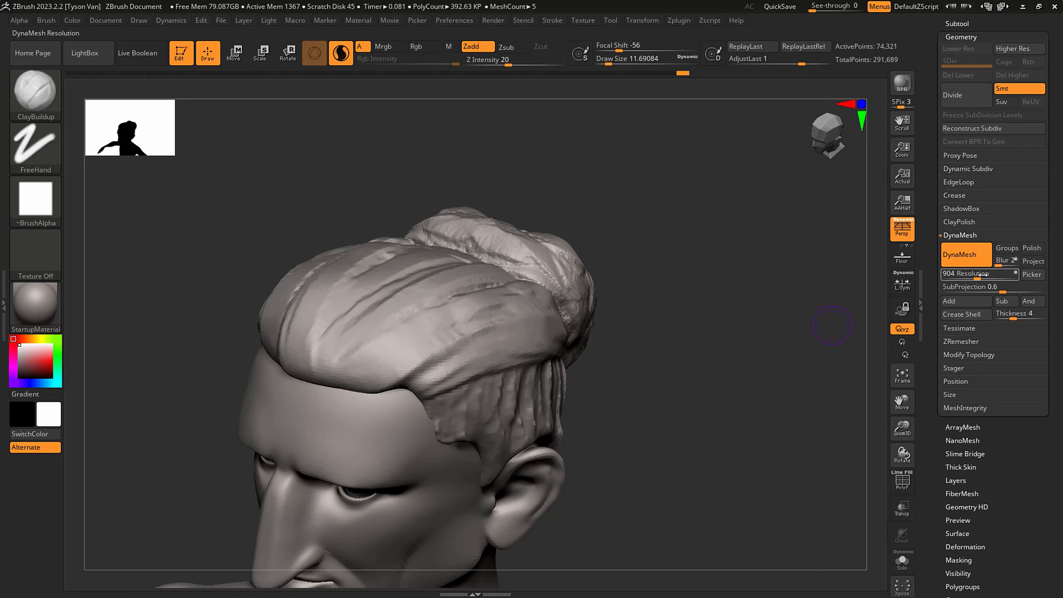
{"action": "left_click_drag", "start_coordinate": [982, 275], "coordinate": [987, 273]}
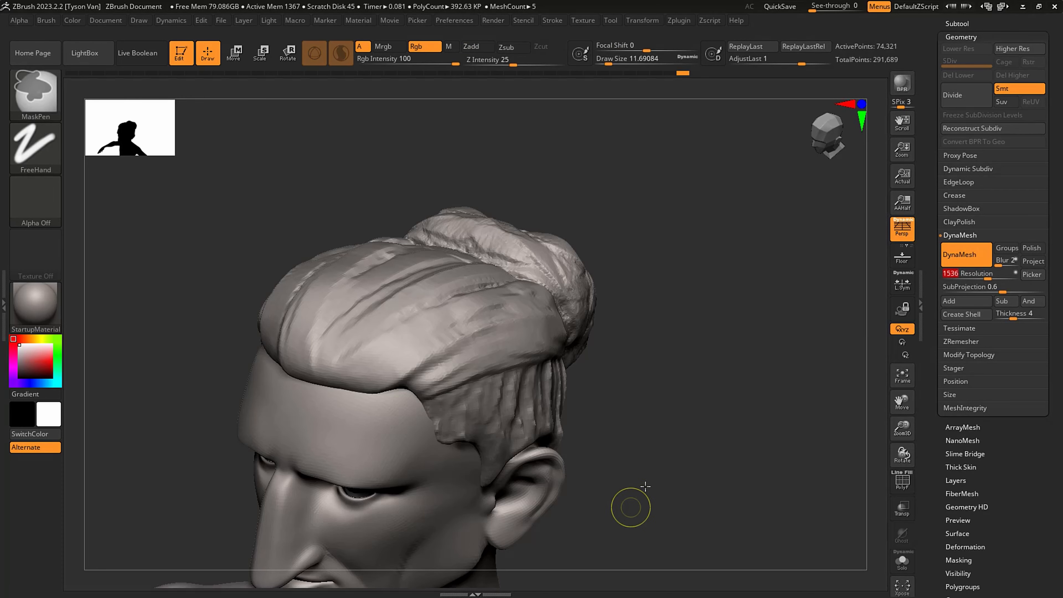
{"action": "left_click_drag", "start_coordinate": [696, 420], "coordinate": [670, 411], "text": "ctrl"}
- Carve a strand groove into the middle of the front hairline with DamStandard at draw size about 7.5
{"action": "key", "text": "s"}
{"action": "left_click_drag", "start_coordinate": [439, 376], "coordinate": [434, 377]}
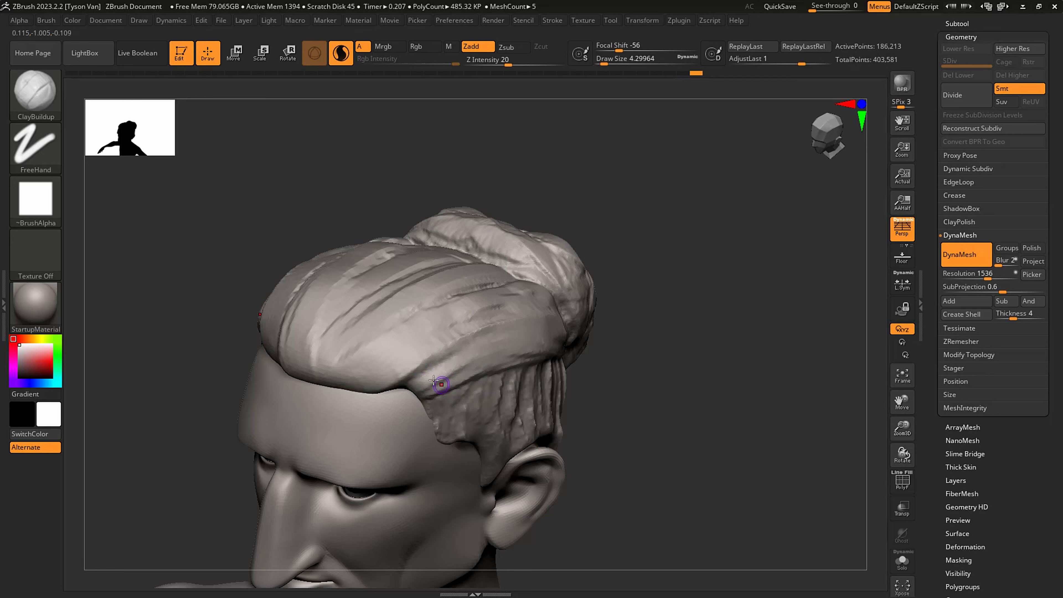
{"action": "right_click_drag", "start_coordinate": [370, 365], "coordinate": [361, 368]}
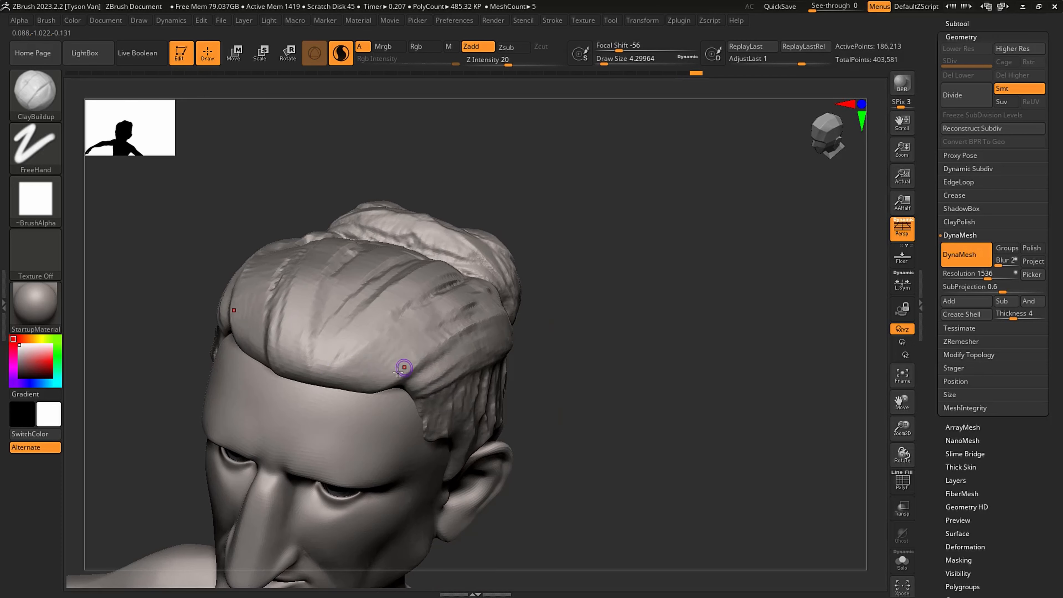
{"action": "key", "text": "b"}
{"action": "key", "text": "d"}
{"action": "key", "text": "s"}
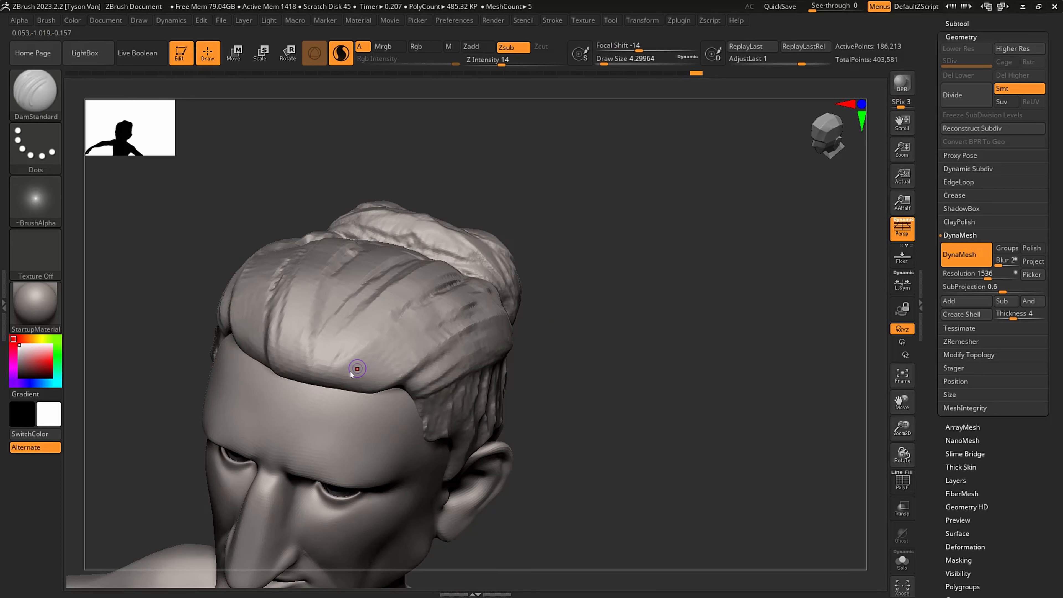
{"action": "key", "text": "s"}
{"action": "left_click_drag", "start_coordinate": [350, 371], "coordinate": [353, 371]}
{"action": "left_click_drag", "start_coordinate": [327, 299], "coordinate": [311, 390]}
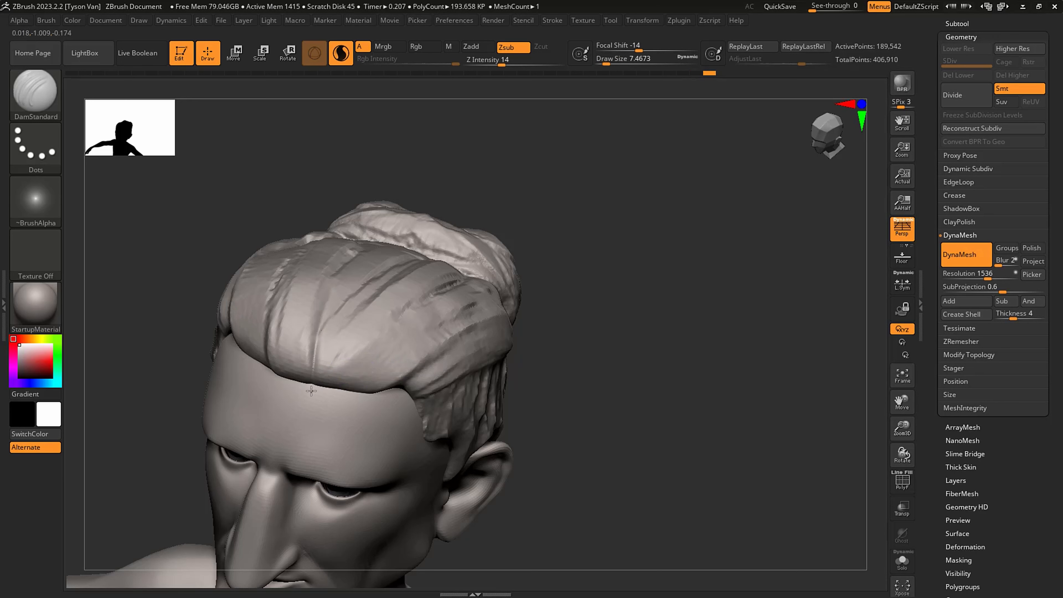
- Set the DamStandard intensity to 28 and carve grooves sweeping from the front hairline towards the character's left side
{"action": "left_click_drag", "start_coordinate": [506, 62], "coordinate": [518, 62]}
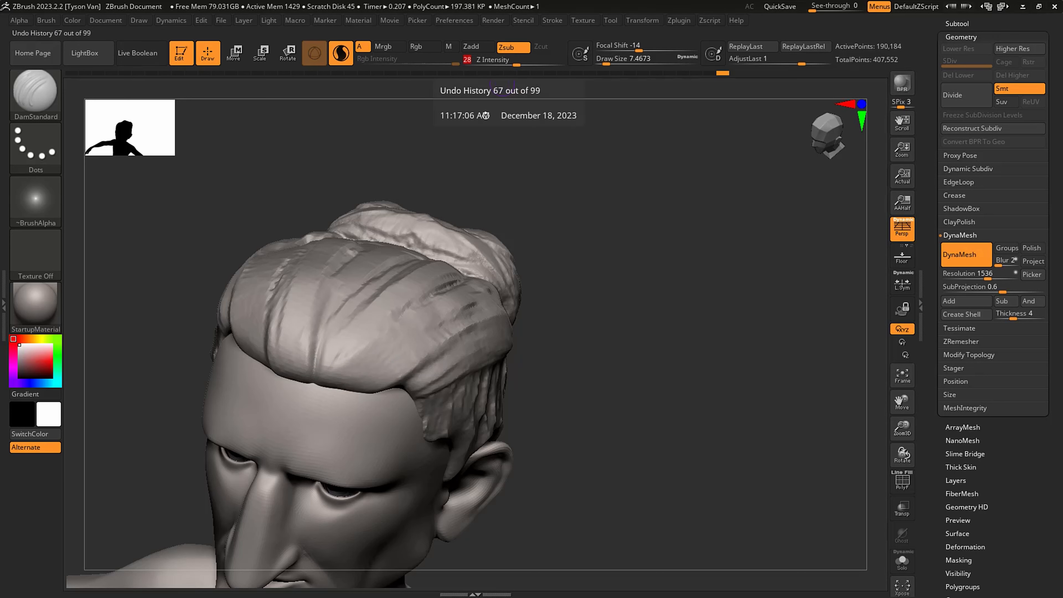
{"action": "mouse_move", "coordinate": [341, 386]}
{"action": "left_mouse_down"}
{"action": "mouse_move", "coordinate": [433, 310]}
{"action": "mouse_move", "coordinate": [421, 324]}
{"action": "mouse_move", "coordinate": [437, 336]}
{"action": "mouse_move", "coordinate": [418, 341]}
{"action": "left_mouse_up"}
{"action": "left_click_drag", "start_coordinate": [396, 388], "coordinate": [482, 330]}
{"action": "left_click_drag", "start_coordinate": [324, 374], "coordinate": [357, 313]}
{"action": "right_click_drag", "start_coordinate": [356, 313], "coordinate": [328, 356]}
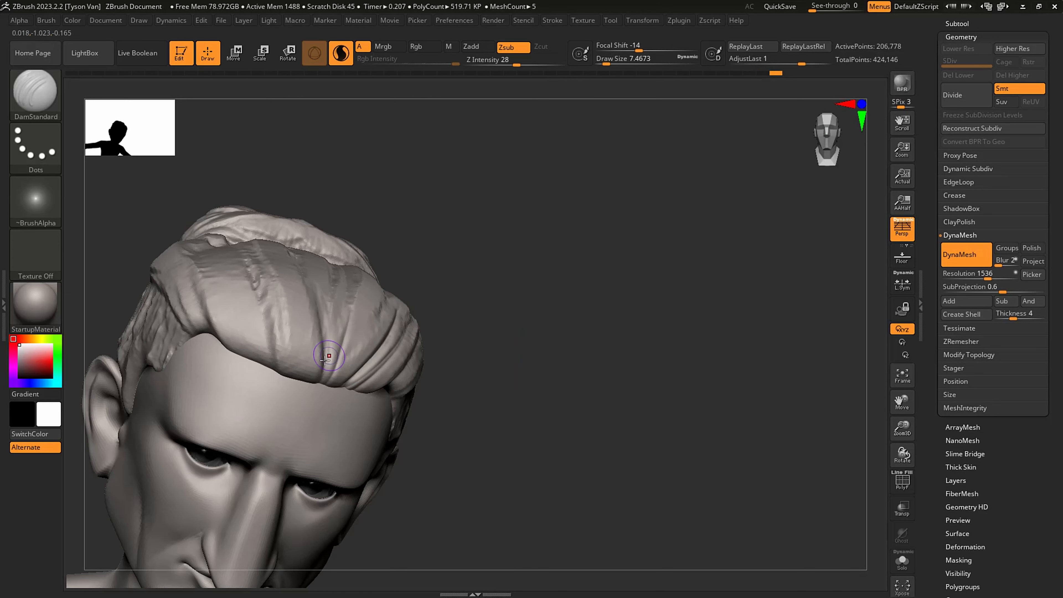
- Carve swept-back strand grooves from the hairline on the character's right side of the front hair
{"action": "left_click_drag", "start_coordinate": [275, 367], "coordinate": [269, 289]}
{"action": "mouse_move", "coordinate": [261, 368]}
{"action": "left_mouse_down"}
{"action": "mouse_move", "coordinate": [247, 294]}
{"action": "mouse_move", "coordinate": [219, 293]}
{"action": "left_mouse_up"}
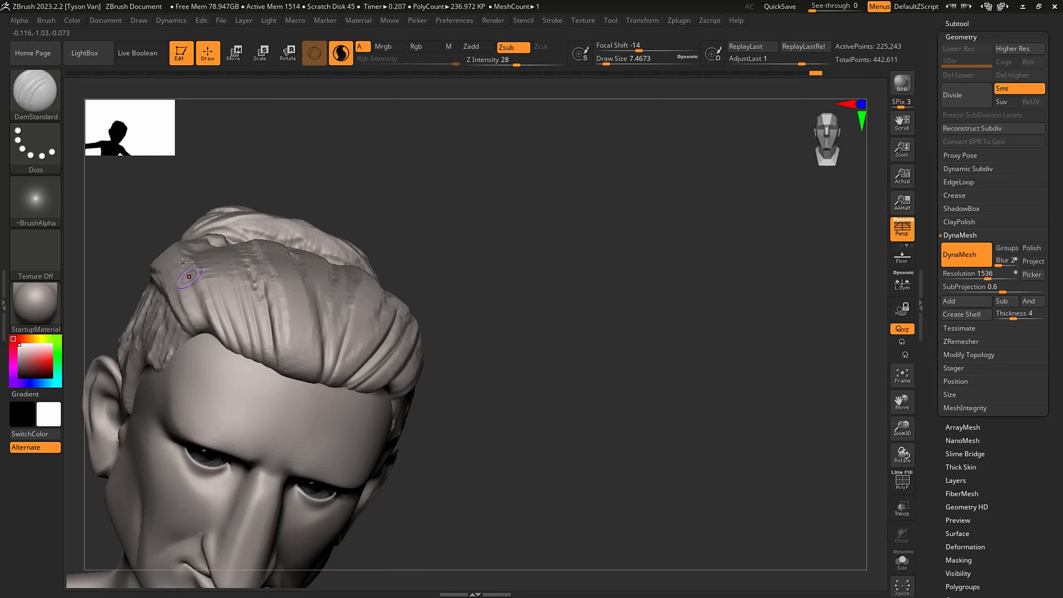
{"action": "left_click_drag", "start_coordinate": [205, 329], "coordinate": [191, 273]}
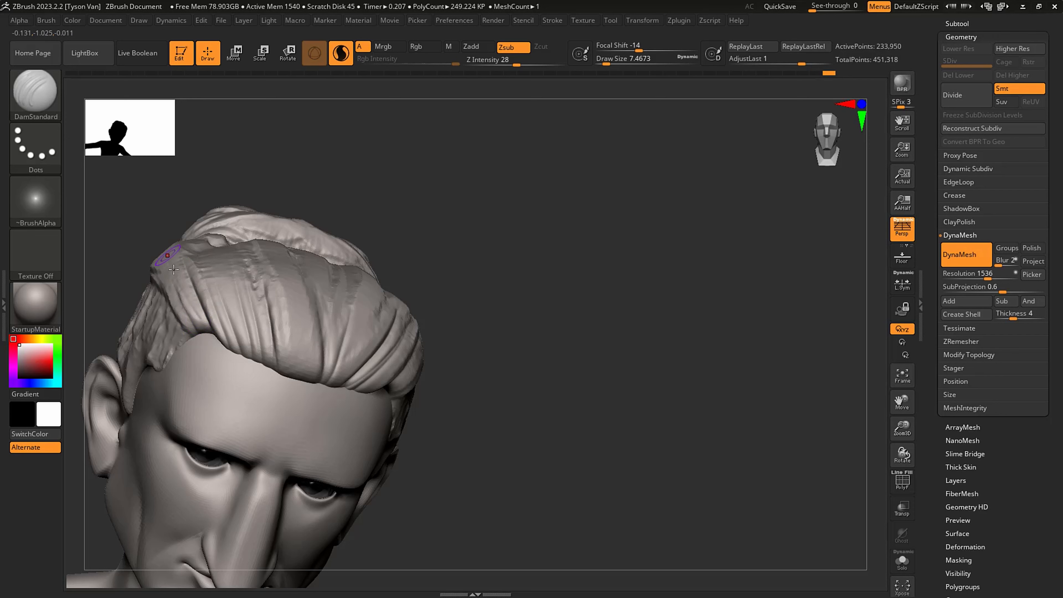
{"action": "right_click_drag", "start_coordinate": [283, 308], "coordinate": [285, 289]}
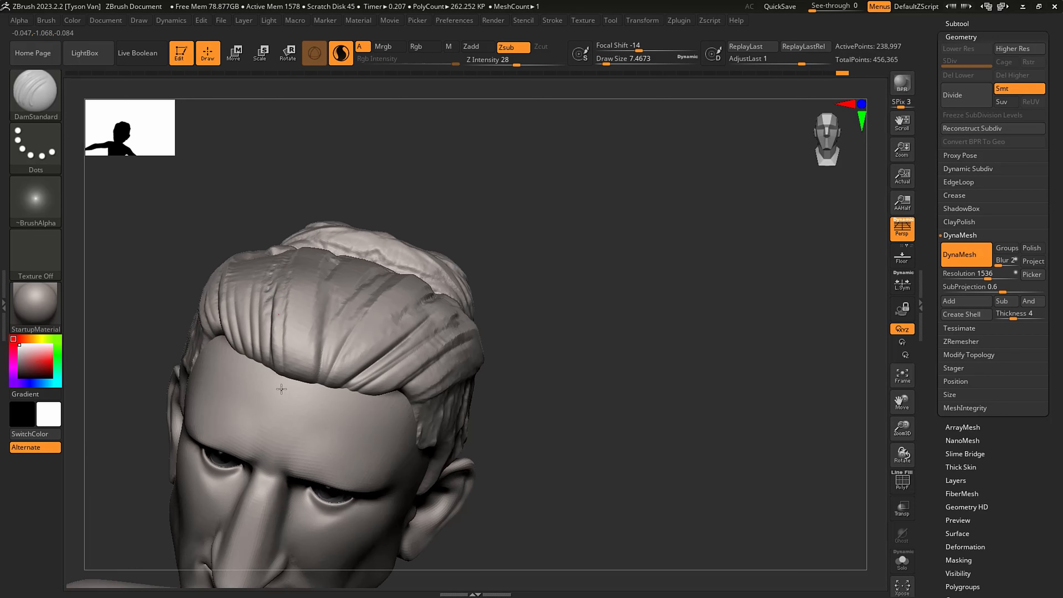
{"action": "mouse_move", "coordinate": [288, 364]}
{"action": "left_mouse_down"}
{"action": "mouse_move", "coordinate": [277, 314]}
{"action": "mouse_move", "coordinate": [288, 310]}
{"action": "left_mouse_up"}
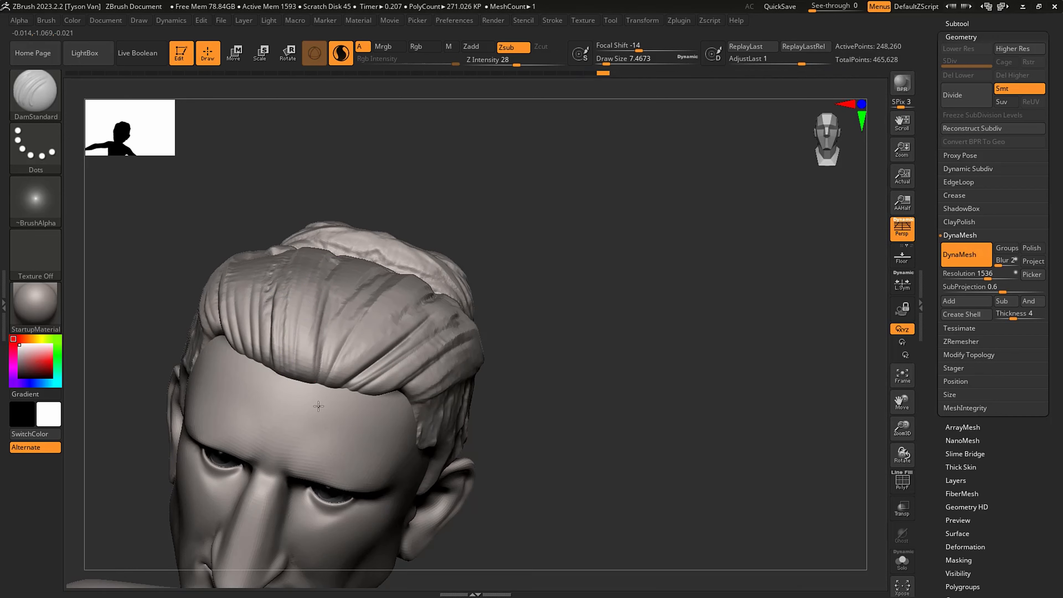
- Carve longer strand grooves from the centre of the hairline back over the crown towards the bun
{"action": "left_click_drag", "start_coordinate": [319, 383], "coordinate": [334, 281]}
{"action": "right_click_drag", "start_coordinate": [334, 282], "coordinate": [327, 365]}
{"action": "left_click_drag", "start_coordinate": [318, 384], "coordinate": [337, 266]}
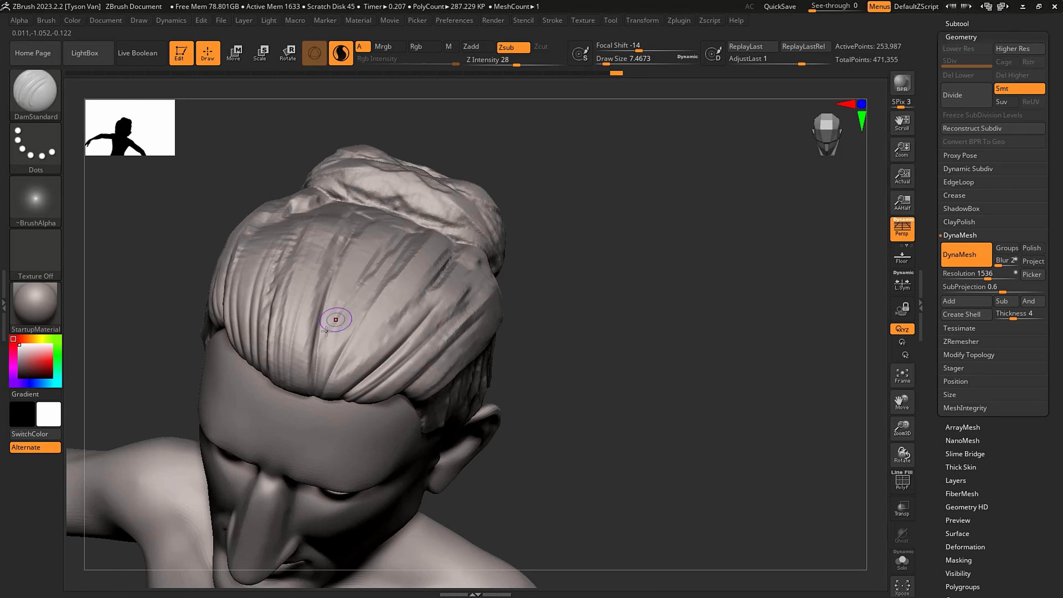
{"action": "mouse_move", "coordinate": [329, 392]}
{"action": "left_mouse_down"}
{"action": "mouse_move", "coordinate": [406, 280]}
{"action": "mouse_move", "coordinate": [417, 287]}
{"action": "left_mouse_up"}
{"action": "mouse_move", "coordinate": [351, 399]}
{"action": "left_mouse_down"}
{"action": "mouse_move", "coordinate": [431, 327]}
{"action": "mouse_move", "coordinate": [448, 335]}
{"action": "left_mouse_up"}
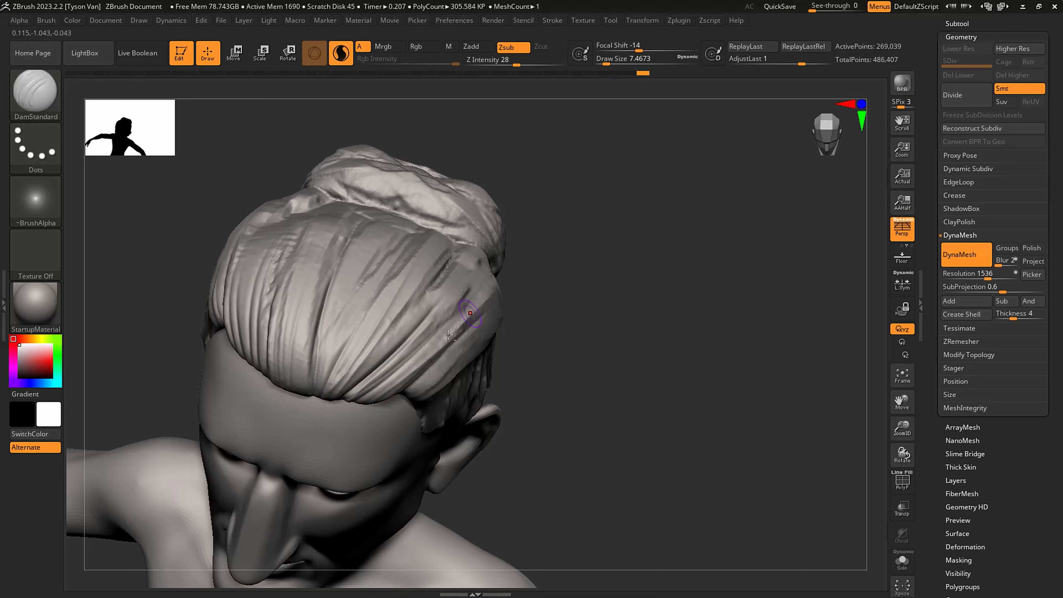
{"action": "mouse_move", "coordinate": [304, 380]}
{"action": "left_mouse_down"}
{"action": "mouse_move", "coordinate": [328, 243]}
{"action": "mouse_move", "coordinate": [356, 224]}
{"action": "left_mouse_up"}
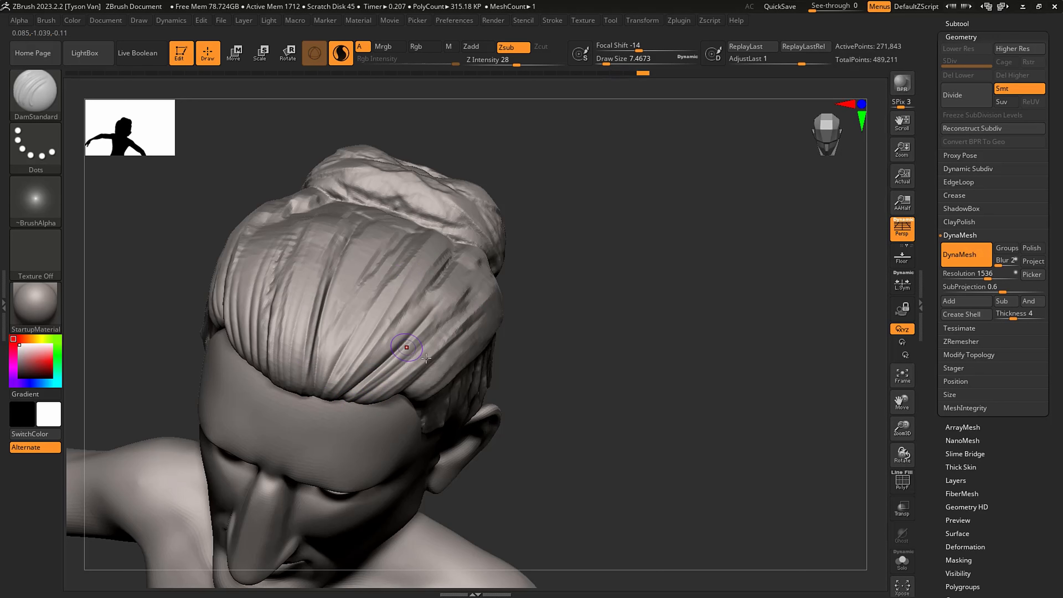
- Carve strand grooves along the left upper side, from the temple hairline back towards the bun
{"action": "right_click_drag", "start_coordinate": [422, 345], "coordinate": [447, 358]}
{"action": "left_click_drag", "start_coordinate": [471, 347], "coordinate": [506, 335]}
{"action": "right_click_drag", "start_coordinate": [444, 390], "coordinate": [415, 398]}
{"action": "left_click_drag", "start_coordinate": [419, 407], "coordinate": [536, 355]}
{"action": "right_click_drag", "start_coordinate": [484, 376], "coordinate": [437, 411]}
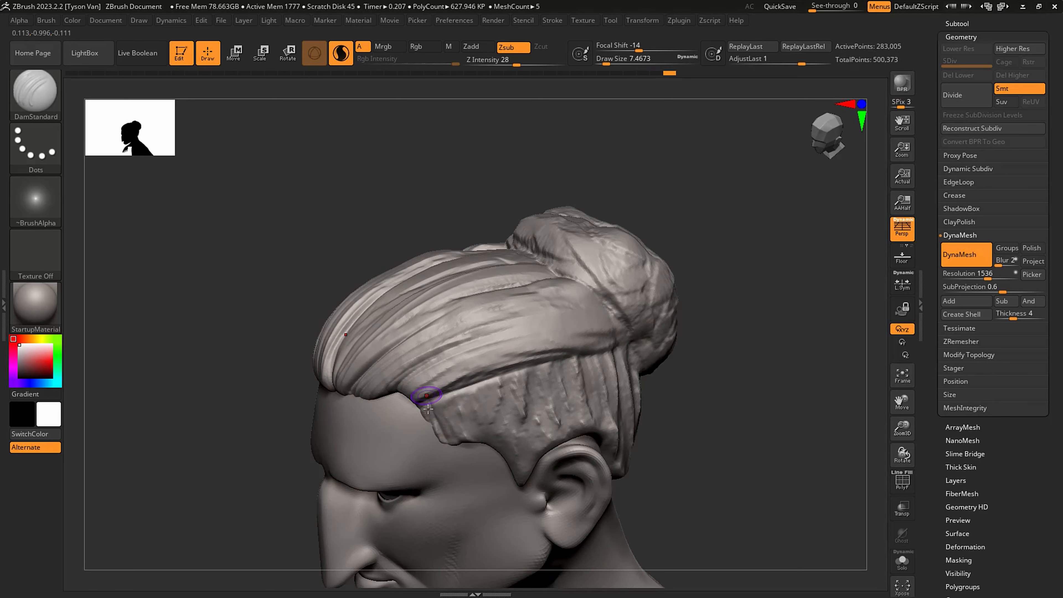
- Carve downward strand grooves into the short side hair from the left temple to the sideburn
{"action": "mouse_move", "coordinate": [436, 409]}
{"action": "left_mouse_down"}
{"action": "mouse_move", "coordinate": [459, 444]}
{"action": "mouse_move", "coordinate": [476, 436]}
{"action": "left_mouse_up"}
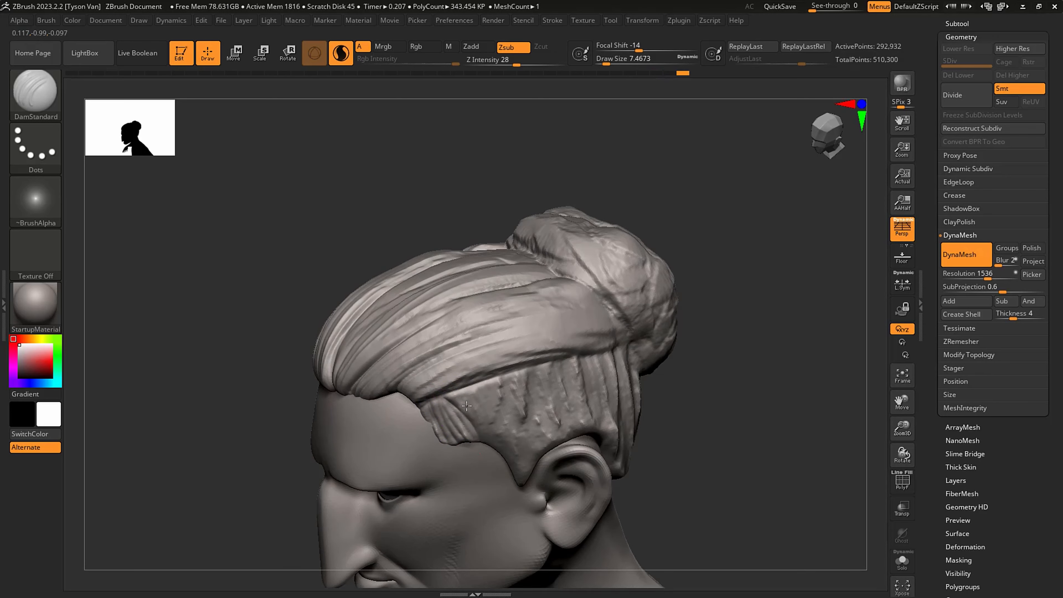
{"action": "left_click_drag", "start_coordinate": [483, 385], "coordinate": [521, 480]}
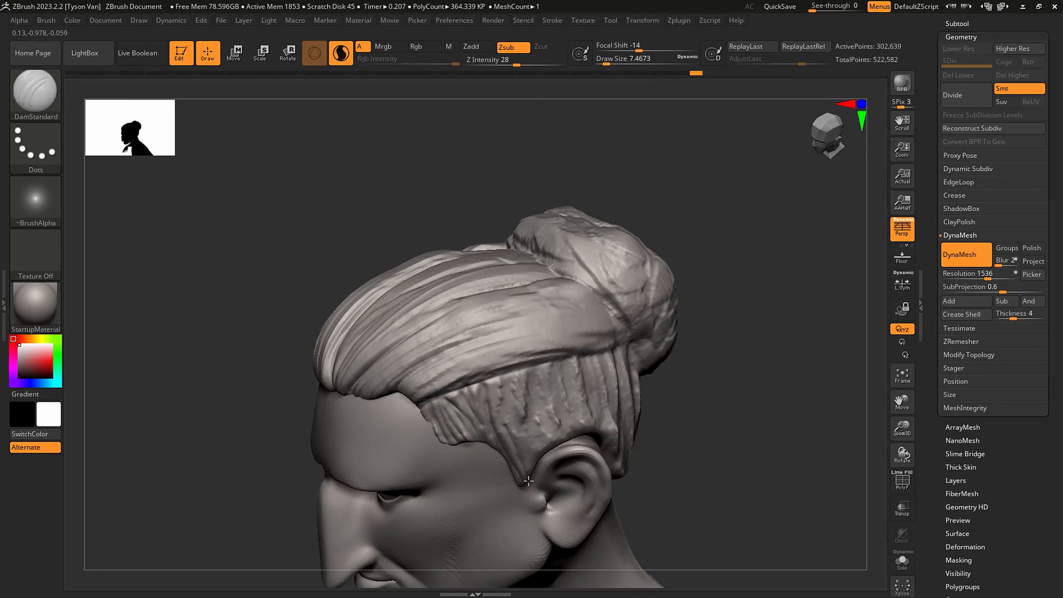
{"action": "mouse_move", "coordinate": [518, 382]}
{"action": "left_mouse_down"}
{"action": "mouse_move", "coordinate": [547, 455]}
{"action": "mouse_move", "coordinate": [563, 440]}
{"action": "left_mouse_up"}
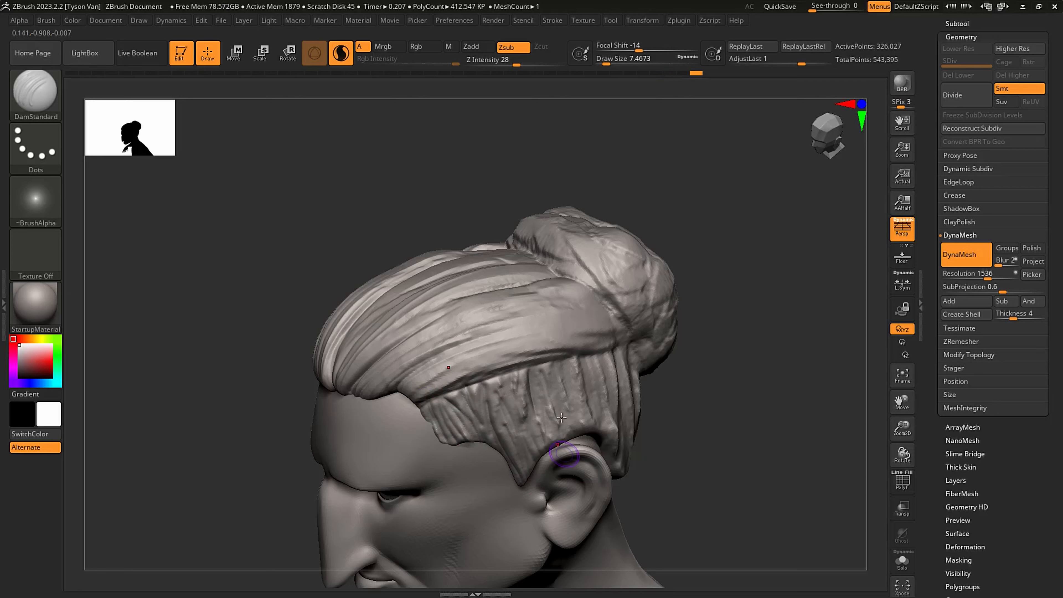
{"action": "left_click_drag", "start_coordinate": [497, 434], "coordinate": [499, 436]}
{"action": "left_click_drag", "start_coordinate": [448, 396], "coordinate": [476, 427]}
{"action": "left_click_drag", "start_coordinate": [465, 403], "coordinate": [493, 425]}
{"action": "left_click_drag", "start_coordinate": [532, 465], "coordinate": [534, 469]}
- Carve finer strand grooves above the left ear with DamStandard at draw size about 5
{"action": "right_click_drag", "start_coordinate": [541, 427], "coordinate": [551, 418]}
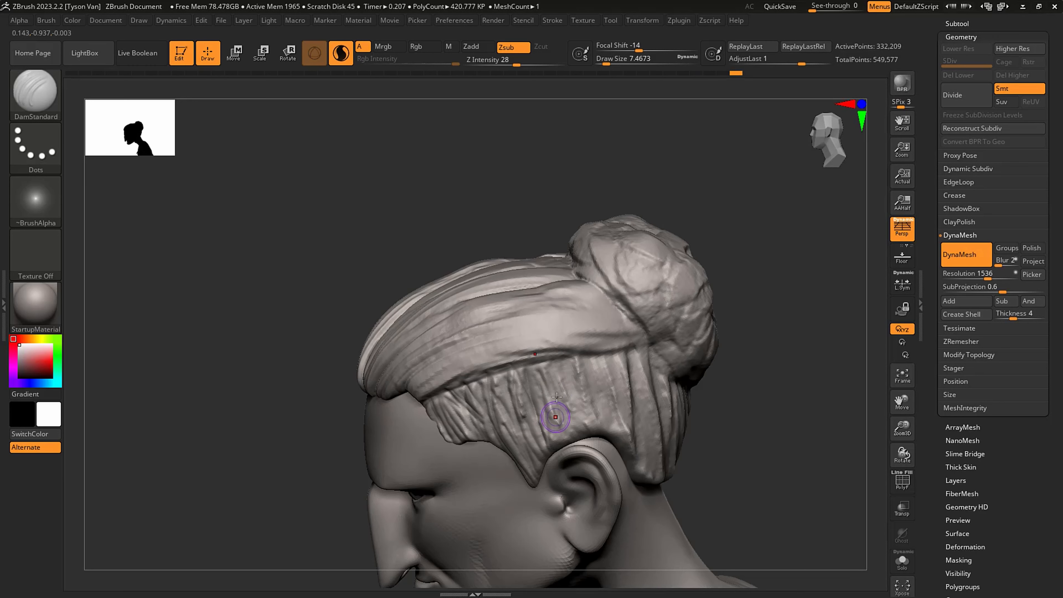
{"action": "key", "text": "s"}
{"action": "mouse_move", "coordinate": [547, 387]}
{"action": "left_mouse_down"}
{"action": "mouse_move", "coordinate": [561, 447]}
{"action": "mouse_move", "coordinate": [573, 435]}
{"action": "left_mouse_up"}
{"action": "left_click_drag", "start_coordinate": [559, 370], "coordinate": [590, 447]}
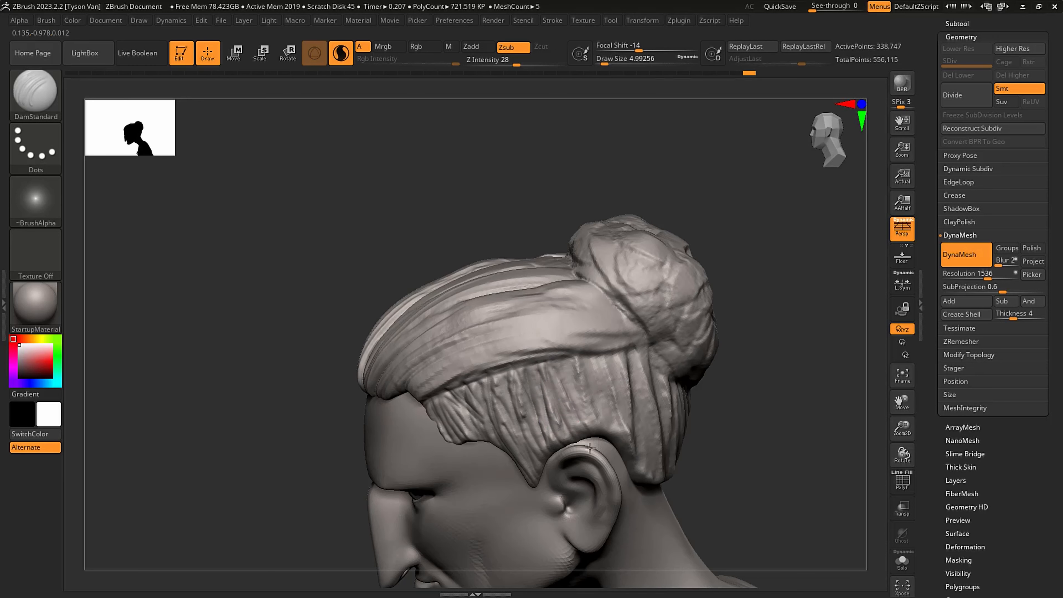
- Carve strand grooves above and behind the left ear down to the hairline with DamStandard at draw size about 8.4
{"action": "right_click_drag", "start_coordinate": [601, 429], "coordinate": [608, 402]}
{"action": "key", "text": "s"}
{"action": "left_click_drag", "start_coordinate": [608, 402], "coordinate": [628, 402]}
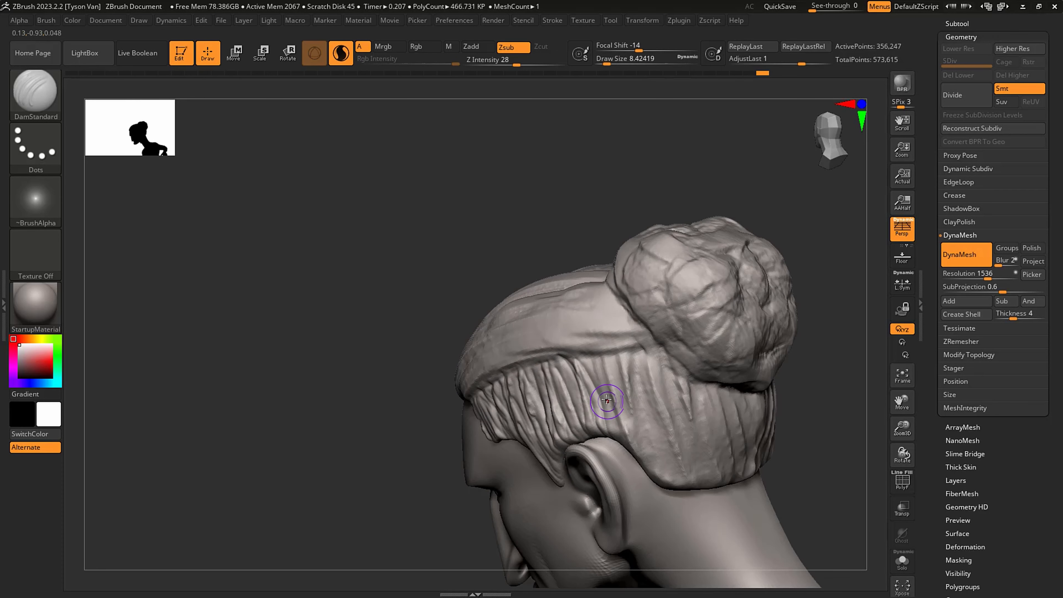
{"action": "mouse_move", "coordinate": [603, 361]}
{"action": "left_mouse_down"}
{"action": "mouse_move", "coordinate": [624, 449]}
{"action": "mouse_move", "coordinate": [662, 485]}
{"action": "mouse_move", "coordinate": [634, 439]}
{"action": "left_mouse_up"}
{"action": "left_click_drag", "start_coordinate": [632, 377], "coordinate": [666, 482]}
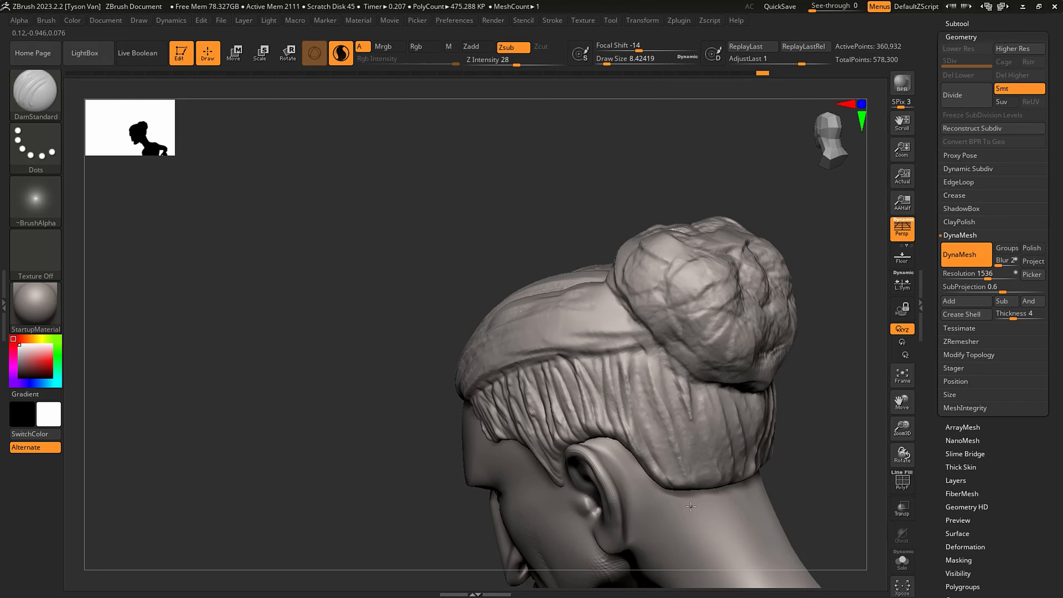
{"action": "right_click_drag", "start_coordinate": [668, 449], "coordinate": [579, 402], "text": "alt"}
{"action": "left_click_drag", "start_coordinate": [550, 323], "coordinate": [581, 423]}
{"action": "left_click_drag", "start_coordinate": [559, 340], "coordinate": [581, 421]}
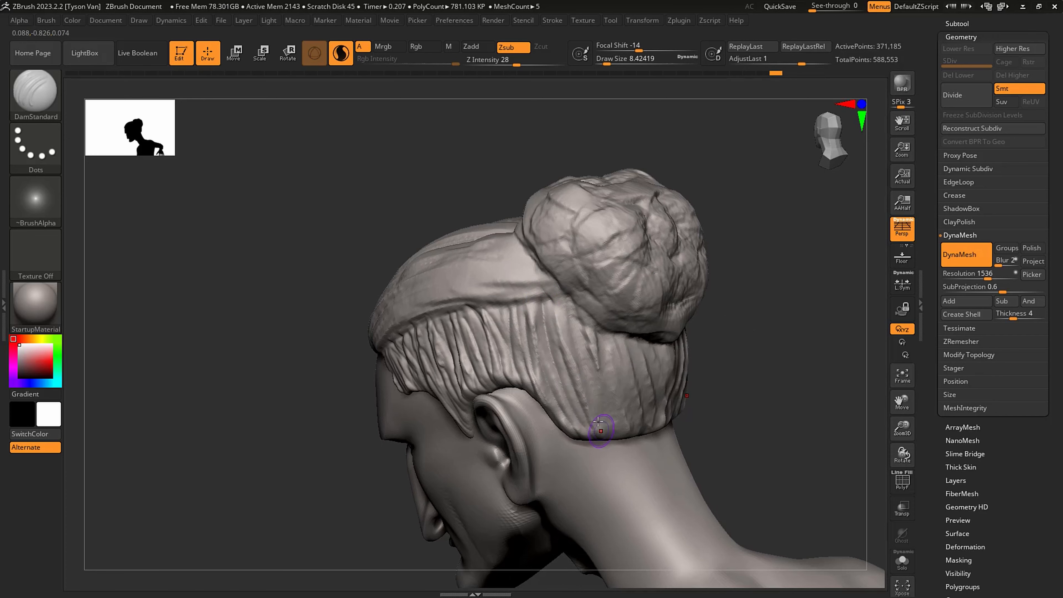
- Pull the nape hairline into a slightly lower, irregular edge with SnakeHook at draw size about 8.4
{"action": "right_click_drag", "start_coordinate": [644, 427], "coordinate": [610, 433]}
{"action": "key", "text": "b"}
{"action": "key", "text": "s"}
{"action": "key", "text": "h"}
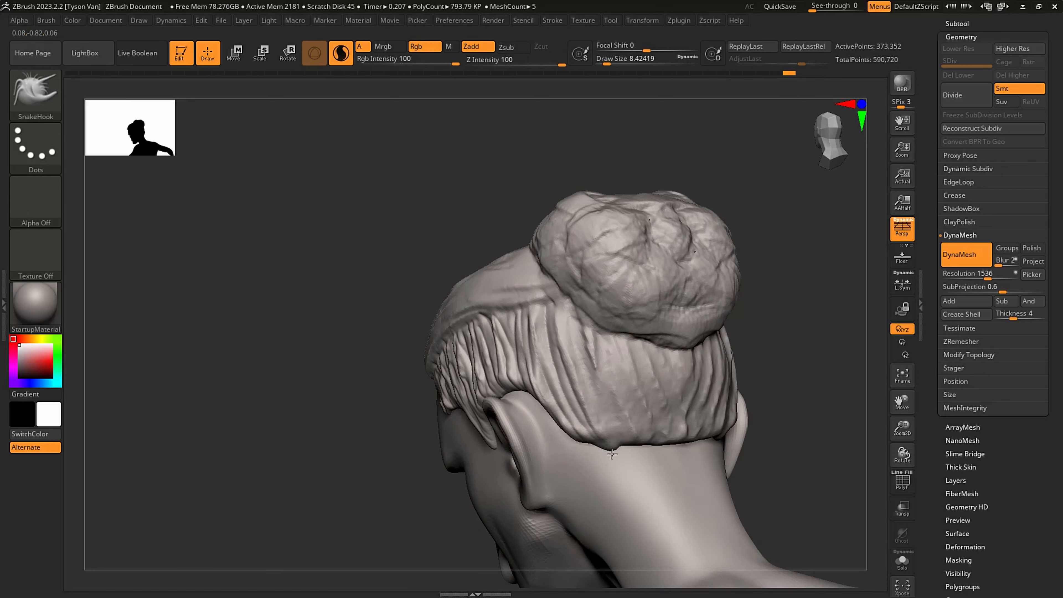
{"action": "mouse_move", "coordinate": [640, 441]}
{"action": "left_mouse_down"}
{"action": "mouse_move", "coordinate": [643, 452]}
{"action": "mouse_move", "coordinate": [669, 452]}
{"action": "mouse_move", "coordinate": [681, 436]}
{"action": "left_mouse_up"}
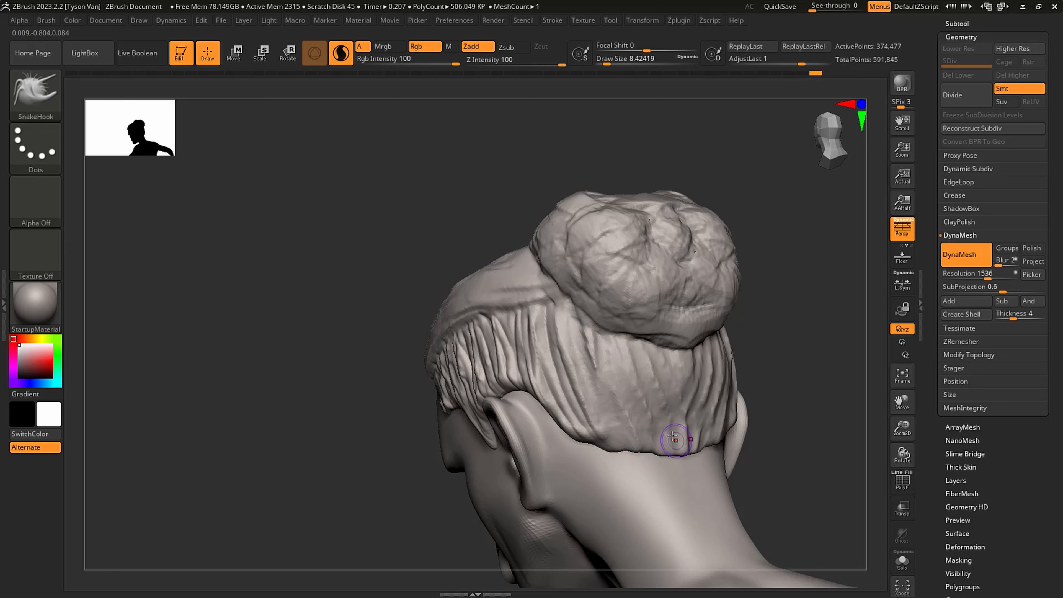
- Carve strand grooves down the back hair from under the bun to the nape with DamStandard at draw size about 8.4
{"action": "key", "text": "b"}
{"action": "key", "text": "d"}
{"action": "key", "text": "s"}
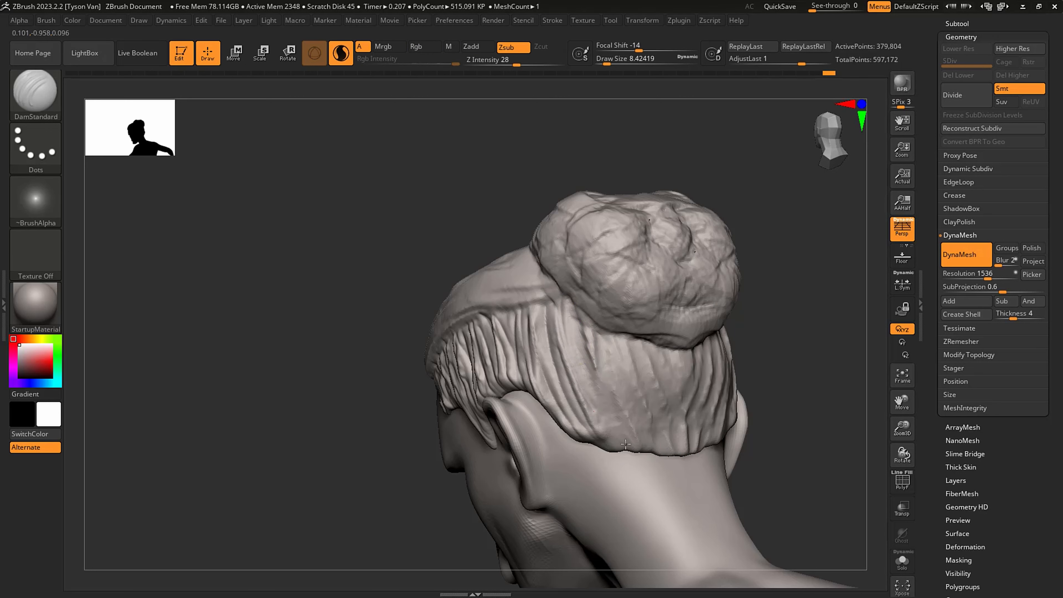
{"action": "left_click_drag", "start_coordinate": [598, 402], "coordinate": [622, 418]}
{"action": "mouse_move", "coordinate": [581, 322]}
{"action": "left_mouse_down"}
{"action": "mouse_move", "coordinate": [595, 368]}
{"action": "mouse_move", "coordinate": [630, 412]}
{"action": "mouse_move", "coordinate": [632, 389]}
{"action": "left_mouse_up"}
{"action": "mouse_move", "coordinate": [713, 337]}
{"action": "left_mouse_down"}
{"action": "mouse_move", "coordinate": [714, 423]}
{"action": "mouse_move", "coordinate": [698, 454]}
{"action": "left_mouse_up"}
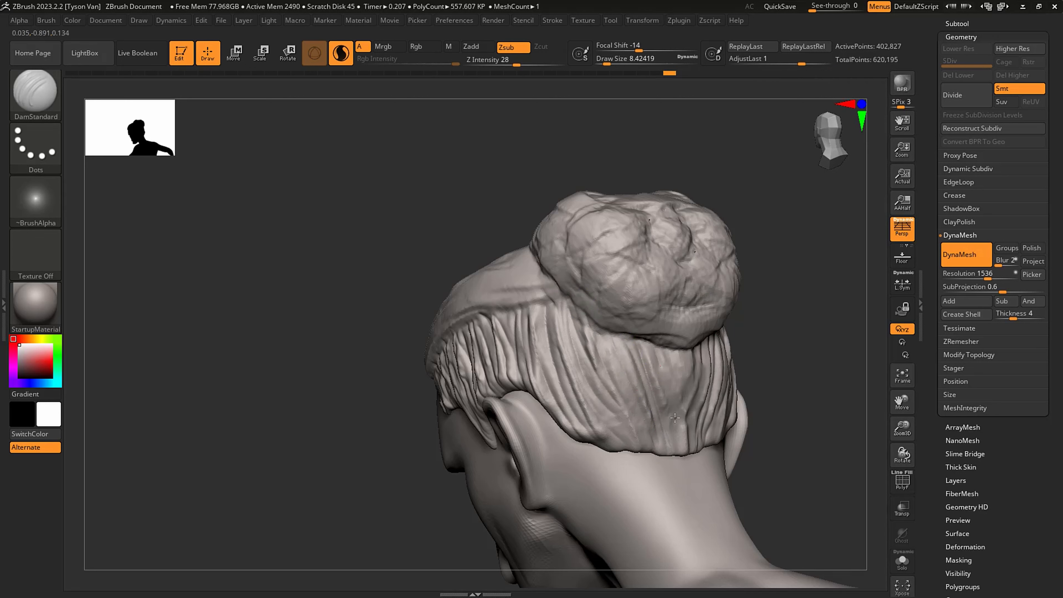
{"action": "left_click_drag", "start_coordinate": [692, 362], "coordinate": [682, 452]}
{"action": "mouse_move", "coordinate": [695, 344]}
{"action": "left_mouse_down"}
{"action": "mouse_move", "coordinate": [690, 445]}
{"action": "mouse_move", "coordinate": [679, 455]}
{"action": "left_mouse_up"}
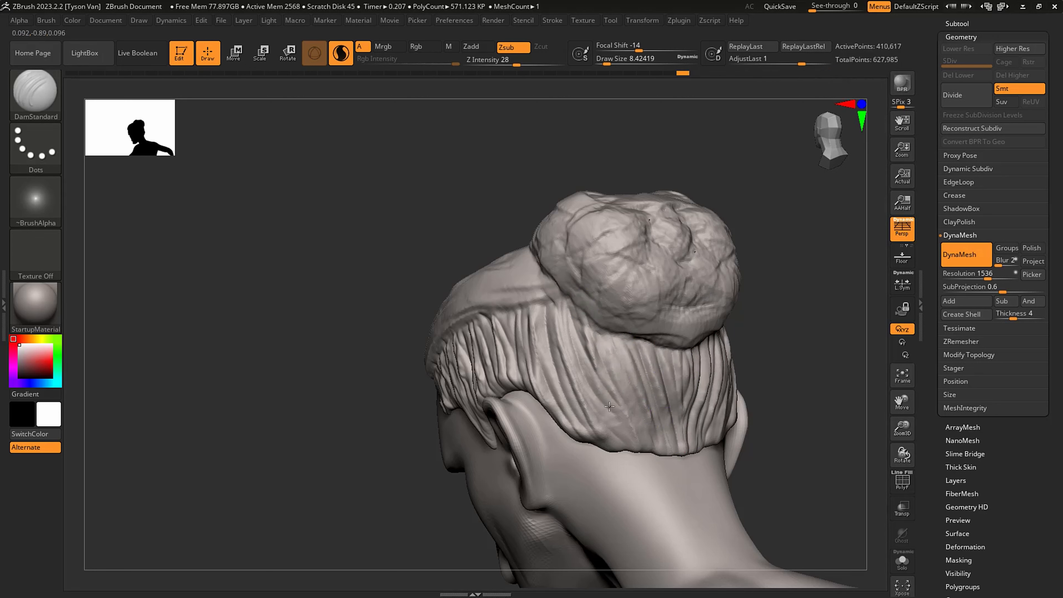
{"action": "left_click_drag", "start_coordinate": [606, 423], "coordinate": [612, 440]}
- Carve a finer groove along the border between the swept-back top hair and the left side hair at draw size about 5.8
{"action": "right_click_drag", "start_coordinate": [745, 453], "coordinate": [817, 448]}
{"action": "key", "text": "s"}
{"action": "left_click_drag", "start_coordinate": [547, 318], "coordinate": [545, 318]}
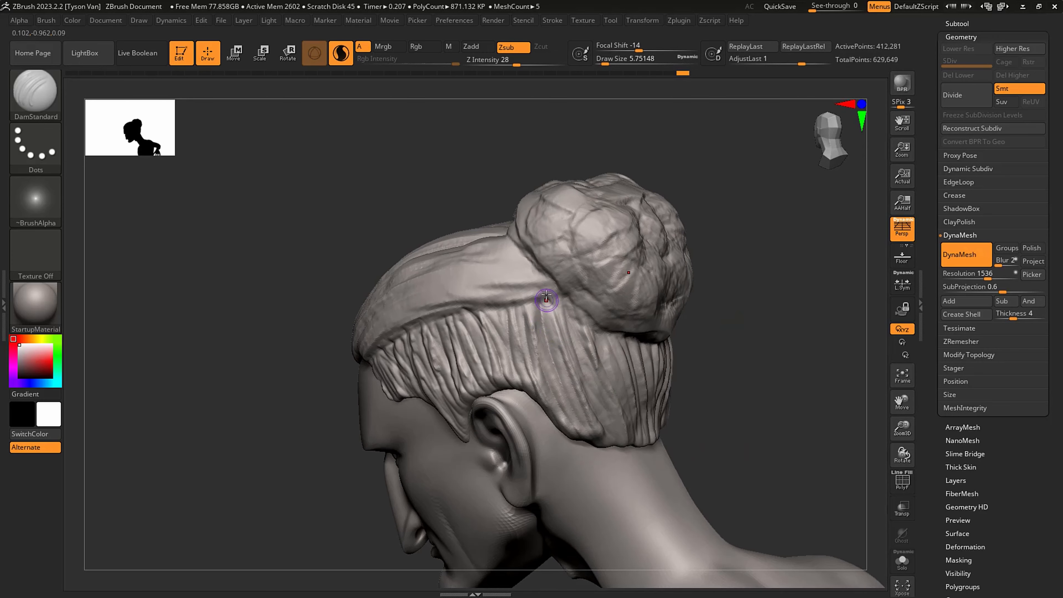
{"action": "mouse_move", "coordinate": [546, 309]}
{"action": "right_mouse_down"}
{"action": "mouse_move", "coordinate": [444, 342]}
{"action": "mouse_move", "coordinate": [354, 351]}
{"action": "right_mouse_up"}
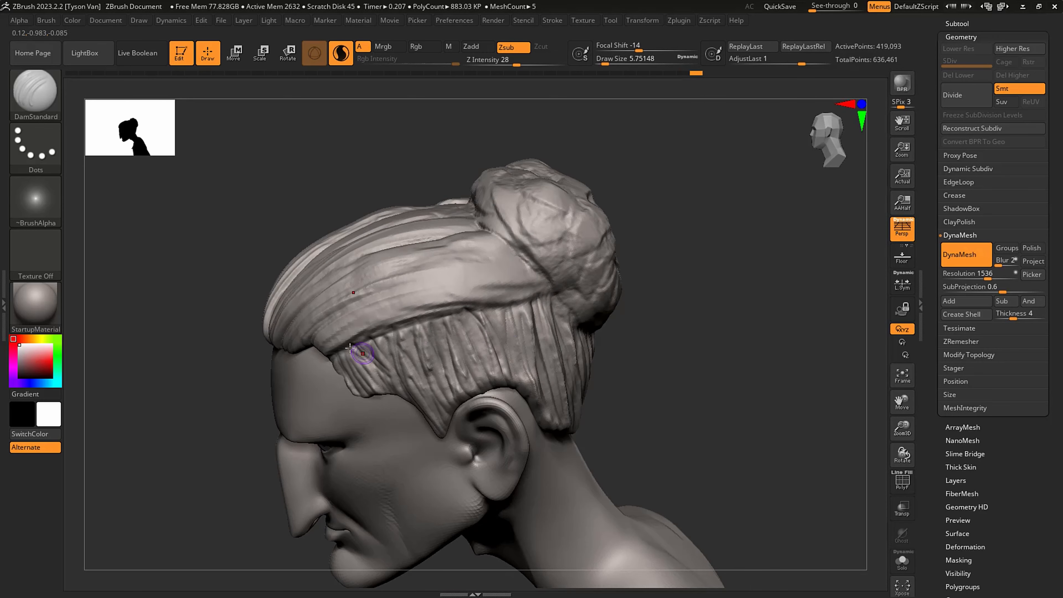
{"action": "left_click_drag", "start_coordinate": [407, 322], "coordinate": [436, 314]}
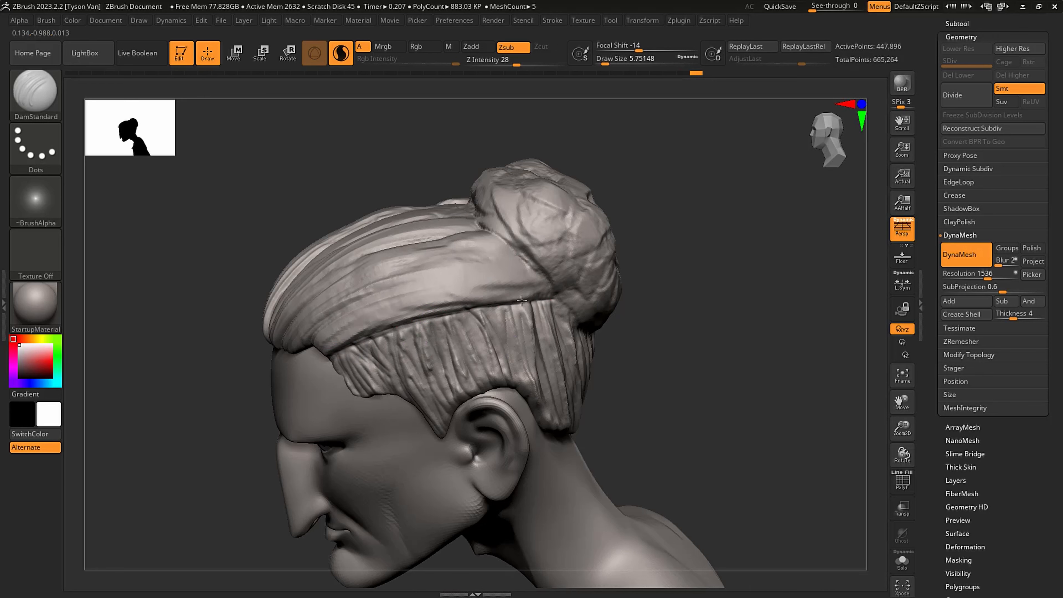
{"action": "left_click_drag", "start_coordinate": [522, 301], "coordinate": [446, 312]}
- Carve swept-back strand grooves in the lower left of the top hair, running from the bun toward the front
{"action": "right_click_drag", "start_coordinate": [519, 298], "coordinate": [522, 283]}
{"action": "left_click_drag", "start_coordinate": [531, 273], "coordinate": [402, 300]}
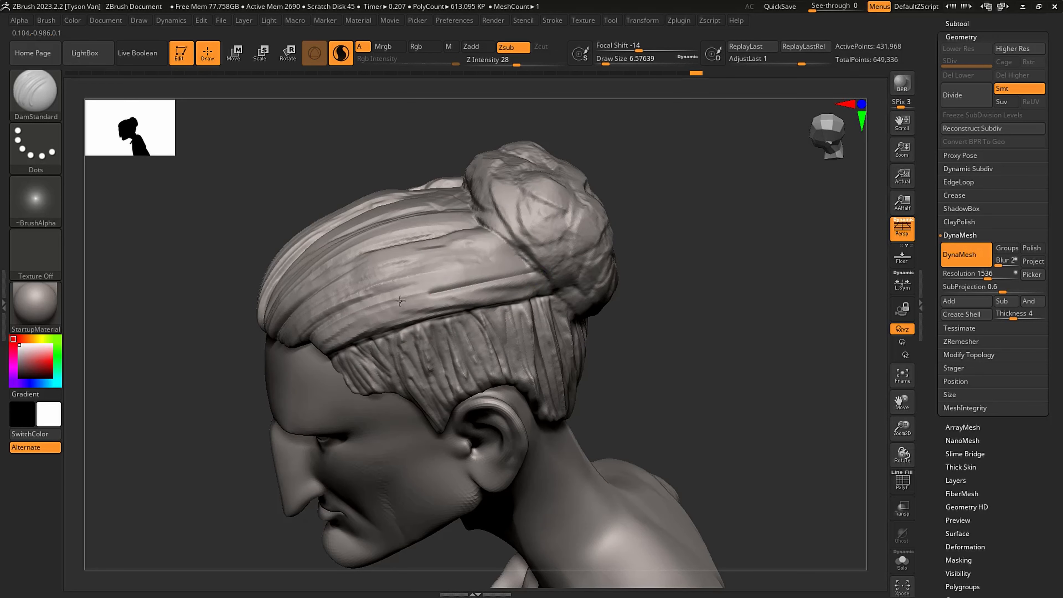
{"action": "key", "text": "s"}
{"action": "left_click_drag", "start_coordinate": [469, 285], "coordinate": [477, 285]}
{"action": "left_click_drag", "start_coordinate": [526, 245], "coordinate": [454, 272]}
{"action": "right_click_drag", "start_coordinate": [450, 277], "coordinate": [494, 251]}
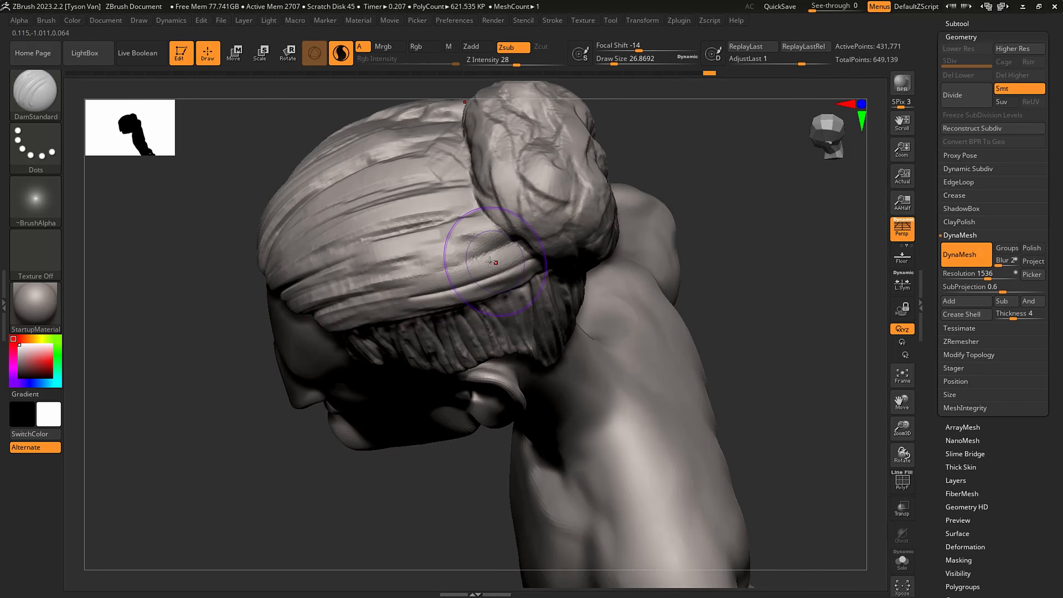
- Turn off Sculptris Pro, set the DamStandard draw size to about 9.4 and remesh the hair with DynaMesh at resolution 1536
{"action": "left_click", "coordinate": [341, 53]}
{"action": "key", "text": "s"}
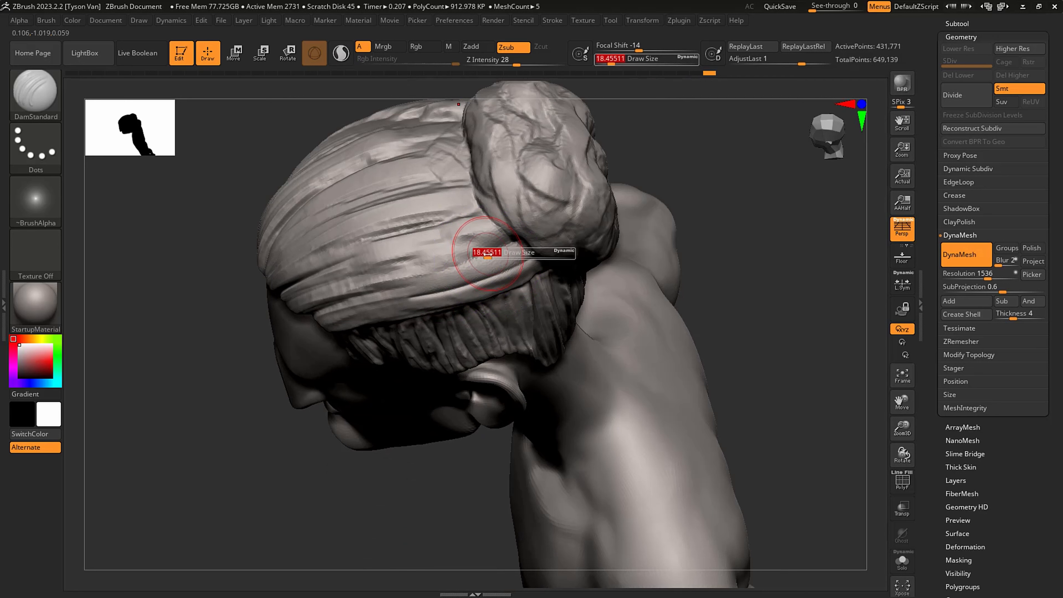
{"action": "left_click_drag", "start_coordinate": [488, 255], "coordinate": [482, 254]}
{"action": "mouse_move", "coordinate": [398, 270]}
{"action": "left_mouse_down"}
{"action": "mouse_move", "coordinate": [520, 247]}
{"action": "mouse_move", "coordinate": [406, 263]}
{"action": "left_mouse_up"}
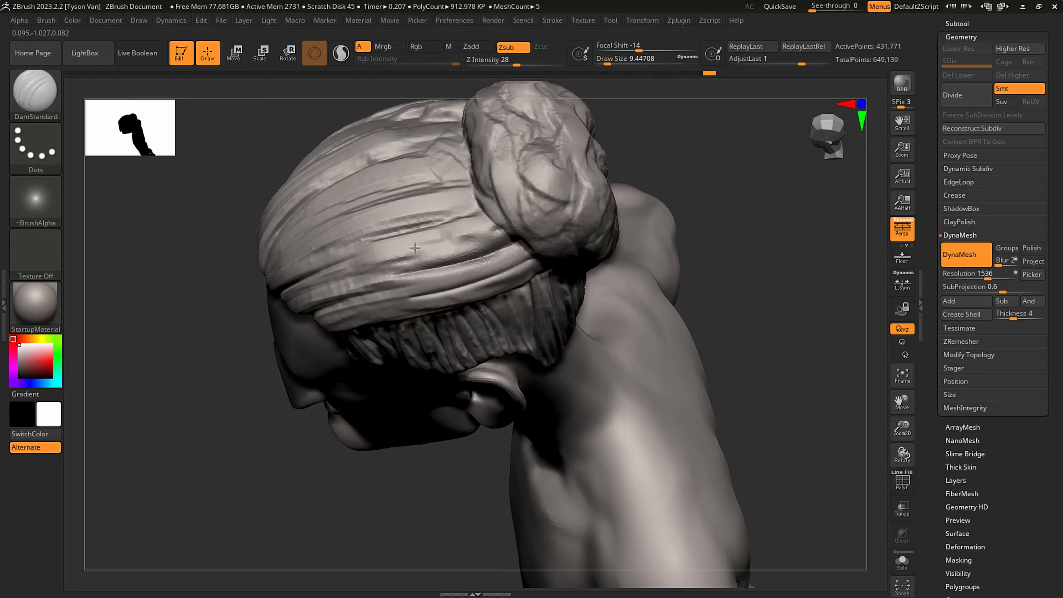
{"action": "mouse_move", "coordinate": [128, 505]}
{"action": "left_mouse_down", "text": "ctrl"}
{"action": "mouse_move", "coordinate": [200, 357]}
{"action": "mouse_move", "coordinate": [194, 363]}
{"action": "left_mouse_up", "text": "ctrl"}
- Carve long swept-back grooves along the left side of the top hair with DamStandard at draw size about 9.4
{"action": "right_click_drag", "start_coordinate": [463, 310], "coordinate": [455, 340]}
{"action": "left_click_drag", "start_coordinate": [440, 312], "coordinate": [335, 336]}
{"action": "left_click_drag", "start_coordinate": [419, 260], "coordinate": [255, 317]}
- Carve fine strand grooves back from the front hairline near the middle parting with DamStandard at draw sizes about 3.7 and 5.8
{"action": "mouse_move", "coordinate": [399, 335]}
{"action": "right_mouse_down", "text": "ctrl"}
{"action": "mouse_move", "coordinate": [176, 324]}
{"action": "mouse_move", "coordinate": [440, 369]}
{"action": "mouse_move", "coordinate": [440, 378]}
{"action": "mouse_move", "coordinate": [447, 277]}
{"action": "mouse_move", "coordinate": [522, 379]}
{"action": "mouse_move", "coordinate": [436, 252]}
{"action": "right_mouse_up", "text": "ctrl"}
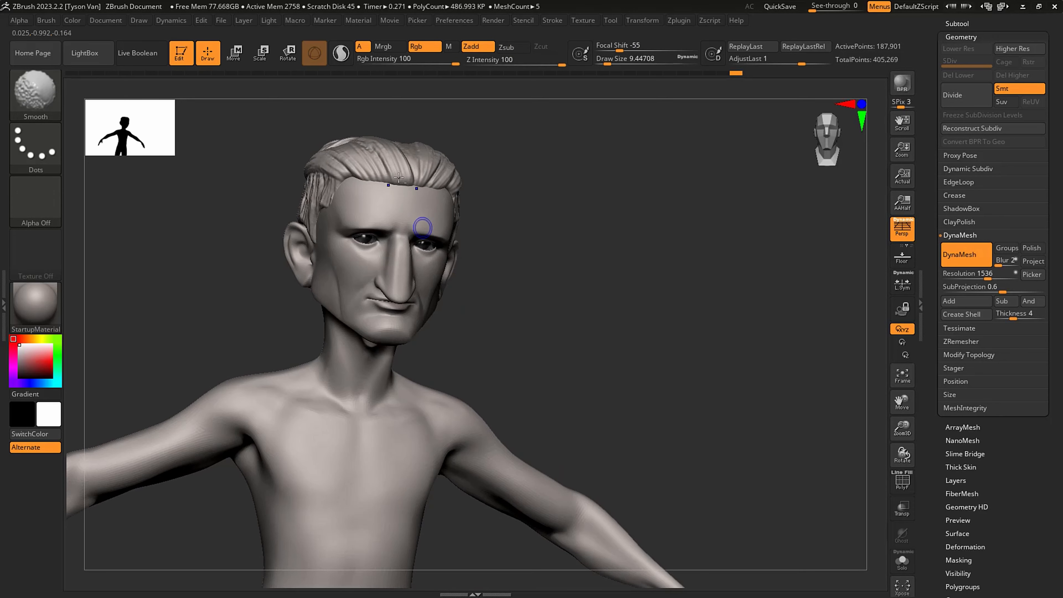
{"action": "right_click_drag", "start_coordinate": [398, 178], "coordinate": [431, 259], "text": "ctrl"}
{"action": "key", "text": "bracketleft"}
{"action": "key", "text": "bracketleft"}
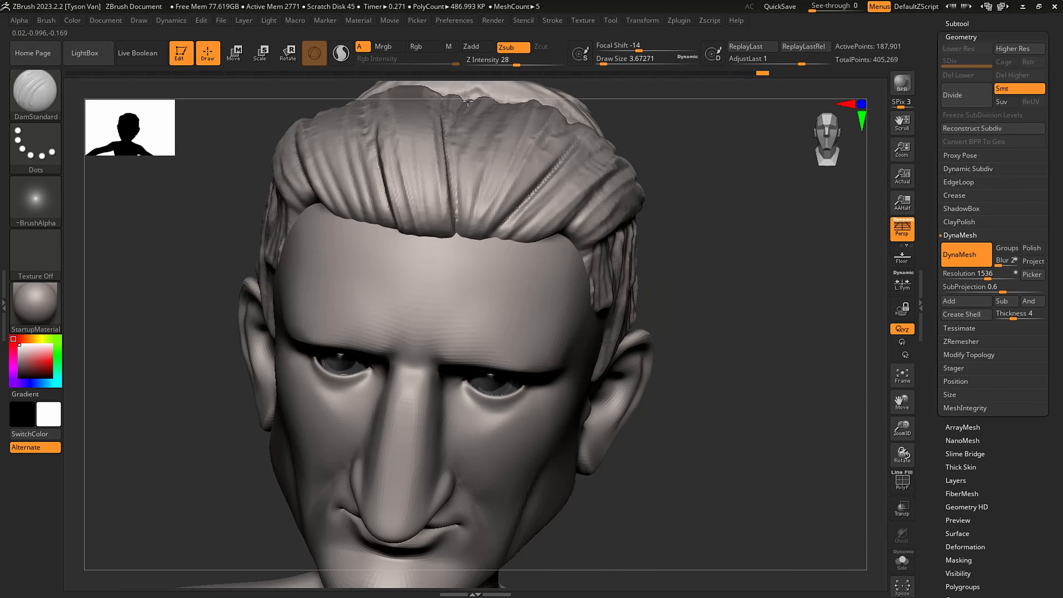
{"action": "key", "text": "bracketright"}
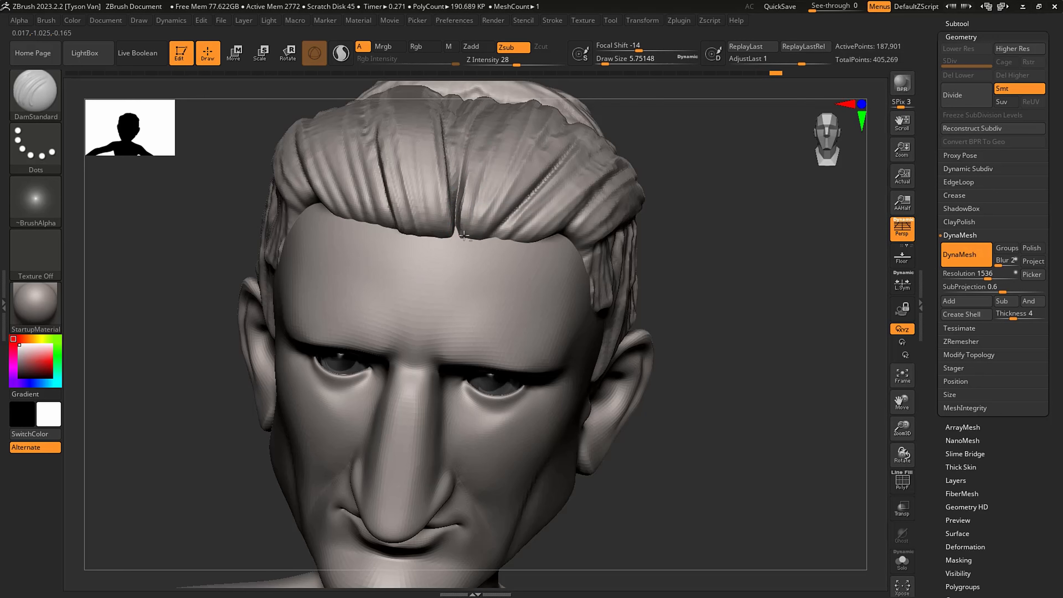
{"action": "left_click_drag", "start_coordinate": [481, 241], "coordinate": [563, 137]}
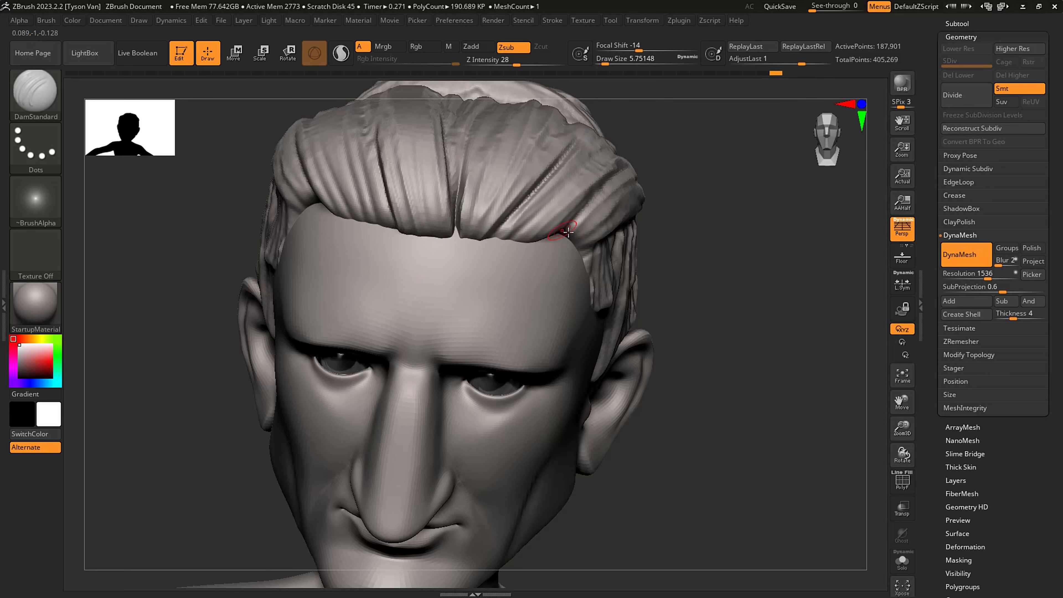
{"action": "left_click", "coordinate": [568, 232]}
- Carve additional swept-back strand grooves along the side of the top hair with DamStandard
{"action": "mouse_move", "coordinate": [568, 232]}
{"action": "right_mouse_down", "text": "ctrl"}
{"action": "mouse_move", "coordinate": [413, 197]}
{"action": "mouse_move", "coordinate": [474, 214]}
{"action": "mouse_move", "coordinate": [503, 270]}
{"action": "mouse_move", "coordinate": [475, 267]}
{"action": "mouse_move", "coordinate": [470, 205]}
{"action": "mouse_move", "coordinate": [470, 247]}
{"action": "right_mouse_up", "text": "ctrl"}
{"action": "mouse_move", "coordinate": [470, 205]}
{"action": "right_mouse_down"}
{"action": "mouse_move", "coordinate": [456, 234]}
{"action": "mouse_move", "coordinate": [430, 228]}
{"action": "right_mouse_up"}
{"action": "key", "text": "s"}
{"action": "mouse_move", "coordinate": [431, 228]}
{"action": "left_mouse_down"}
{"action": "mouse_move", "coordinate": [495, 180]}
{"action": "mouse_move", "coordinate": [492, 195]}
{"action": "left_mouse_up"}
{"action": "mouse_move", "coordinate": [409, 228]}
{"action": "left_mouse_down"}
{"action": "mouse_move", "coordinate": [528, 170]}
{"action": "mouse_move", "coordinate": [554, 183]}
{"action": "left_mouse_up"}
- Build up a curved hair strand on the bun with ClayBuildup at draw size about 8.4 and check the bun reference photo
{"action": "mouse_move", "coordinate": [720, 239]}
{"action": "right_mouse_down"}
{"action": "mouse_move", "coordinate": [573, 256]}
{"action": "mouse_move", "coordinate": [592, 283]}
{"action": "mouse_move", "coordinate": [521, 266]}
{"action": "right_mouse_up"}
{"action": "key", "text": "s"}
{"action": "mouse_move", "coordinate": [480, 272]}
{"action": "left_mouse_down"}
{"action": "mouse_move", "coordinate": [469, 272]}
{"action": "mouse_move", "coordinate": [510, 307]}
{"action": "mouse_move", "coordinate": [517, 299]}
{"action": "left_mouse_up"}
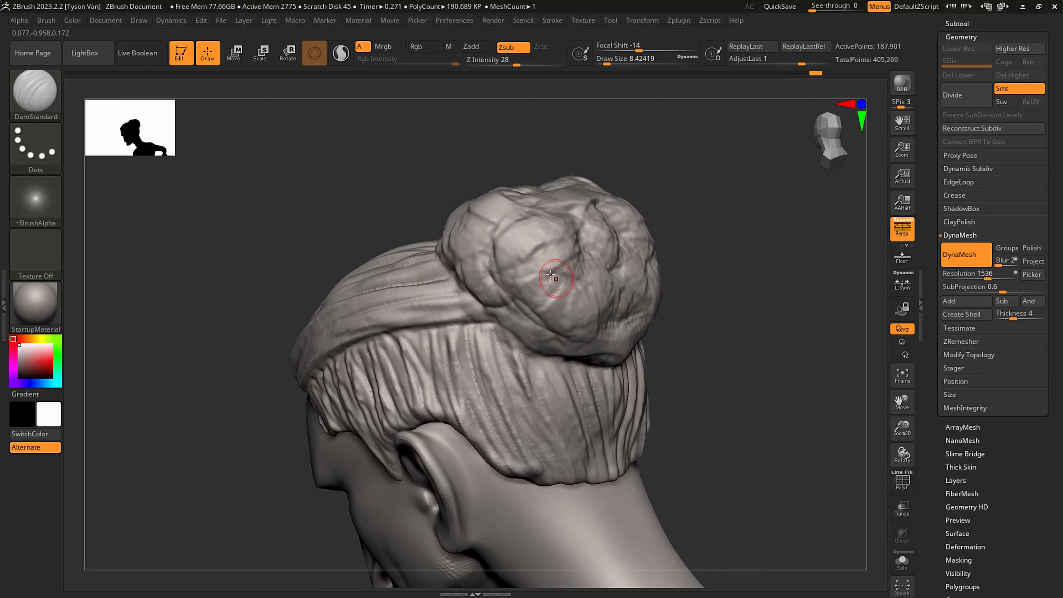
{"action": "key", "text": "b"}
{"action": "key", "text": "s"}
{"action": "key", "text": "h"}
{"action": "key", "text": "b"}
{"action": "key", "text": "c"}
{"action": "key", "text": "b"}
{"action": "mouse_move", "coordinate": [565, 272]}
{"action": "left_mouse_down"}
{"action": "mouse_move", "coordinate": [515, 251]}
{"action": "mouse_move", "coordinate": [485, 268]}
{"action": "mouse_move", "coordinate": [522, 297]}
{"action": "mouse_move", "coordinate": [510, 244]}
{"action": "mouse_move", "coordinate": [486, 246]}
{"action": "mouse_move", "coordinate": [558, 339]}
{"action": "left_mouse_up"}
{"action": "key", "text": "alt+Tab"}
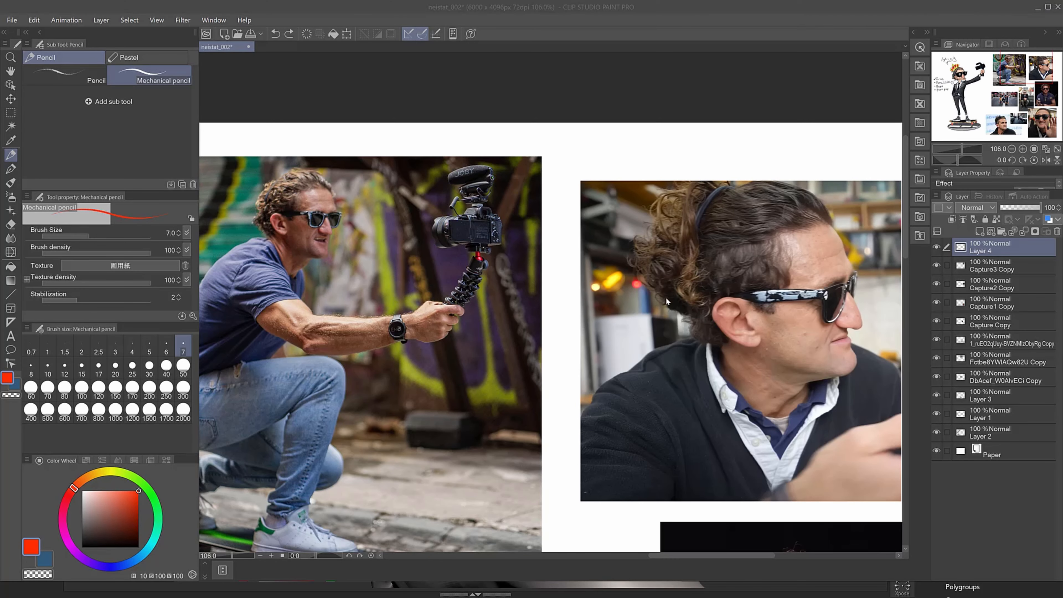
{"action": "key", "text": "alt+Tab"}
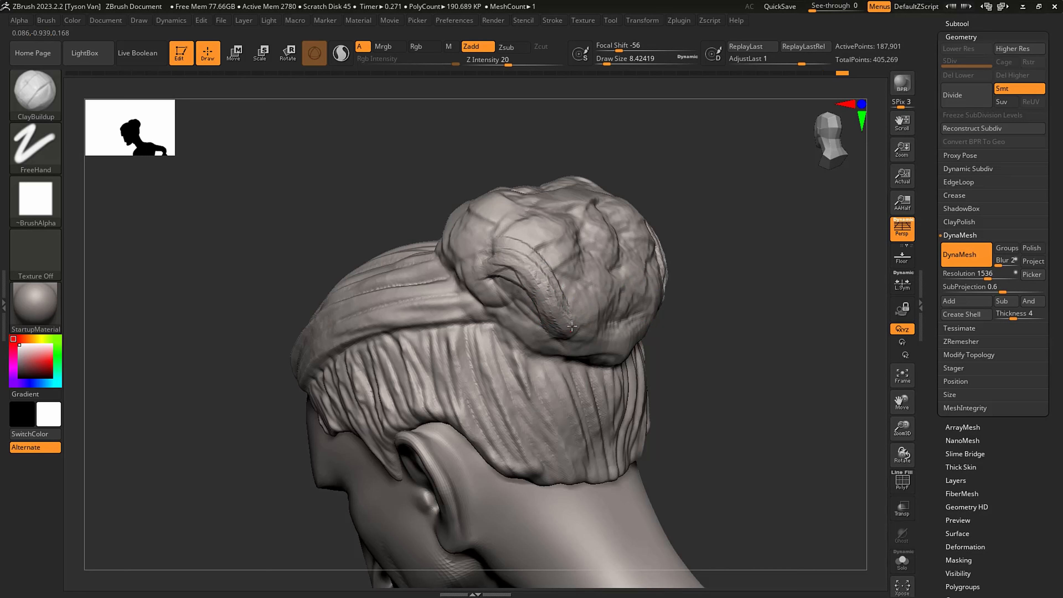
- Carve curved grooves along the raised bun strand with DamStandard at draw size about 8.4 and undo the last stroke
{"action": "key", "text": "b"}
{"action": "key", "text": "d"}
{"action": "key", "text": "s"}
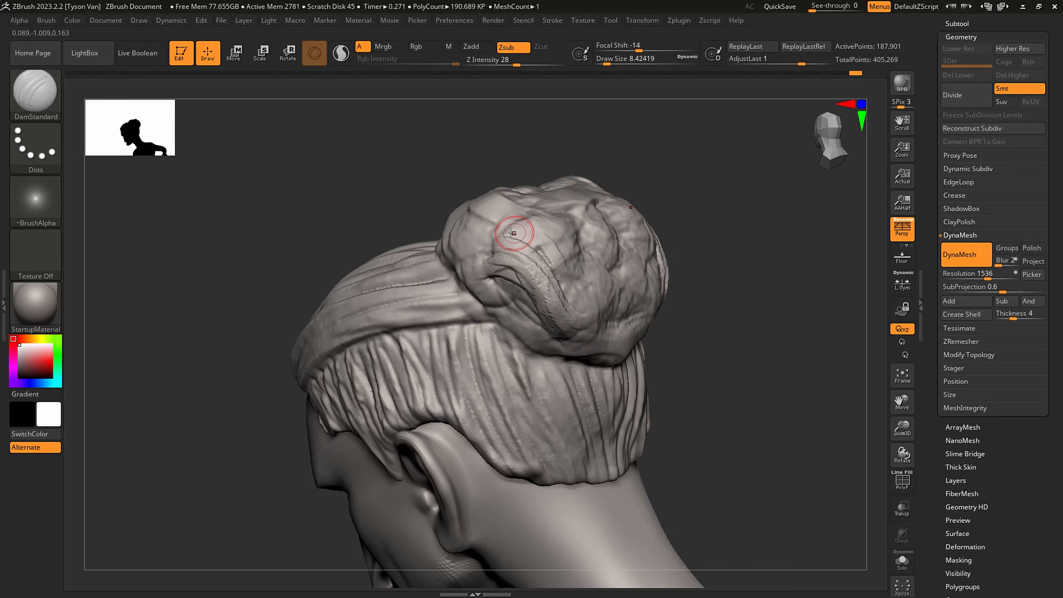
{"action": "mouse_move", "coordinate": [492, 217]}
{"action": "left_mouse_down"}
{"action": "mouse_move", "coordinate": [542, 230]}
{"action": "mouse_move", "coordinate": [550, 219]}
{"action": "mouse_move", "coordinate": [603, 346]}
{"action": "mouse_move", "coordinate": [596, 367]}
{"action": "left_mouse_up"}
{"action": "left_click_drag", "start_coordinate": [517, 283], "coordinate": [582, 365]}
{"action": "left_click_drag", "start_coordinate": [498, 298], "coordinate": [558, 343]}
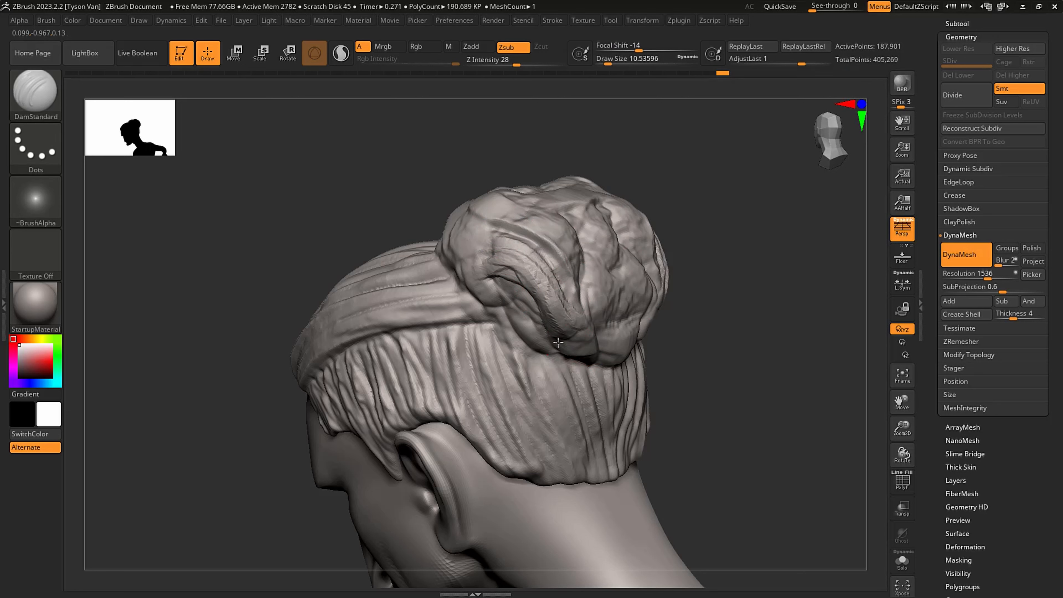
{"action": "key", "text": "ctrl+z"}
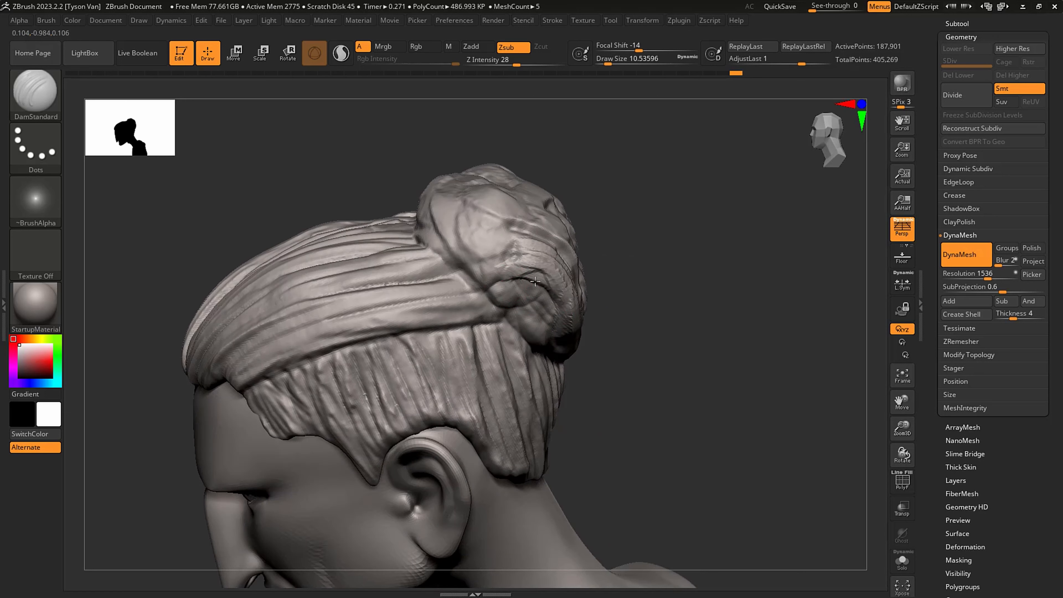
{"action": "key", "text": "s"}
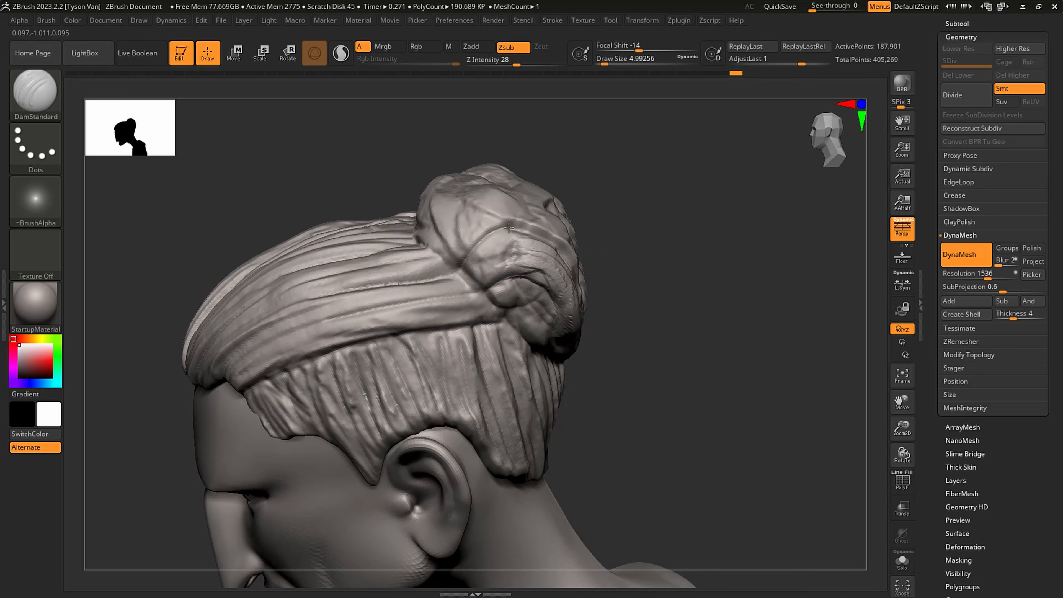
{"action": "mouse_move", "coordinate": [467, 275]}
{"action": "left_mouse_down"}
{"action": "mouse_move", "coordinate": [487, 288]}
{"action": "mouse_move", "coordinate": [520, 259]}
{"action": "left_mouse_up"}
{"action": "key", "text": "ctrl+z"}
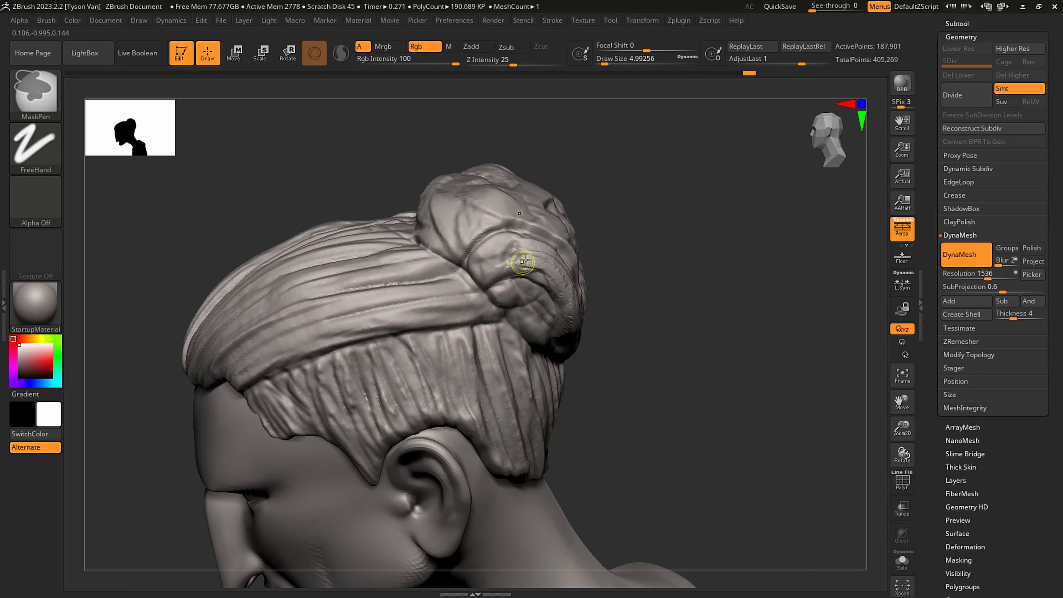
- Carve a deep crease where the bun meets the top hair and grooves across the bun at draw size about 9.4
{"action": "right_click_drag", "start_coordinate": [486, 268], "coordinate": [478, 260]}
{"action": "mouse_move", "coordinate": [425, 223]}
{"action": "right_mouse_down"}
{"action": "mouse_move", "coordinate": [433, 292]}
{"action": "mouse_move", "coordinate": [377, 301]}
{"action": "right_mouse_up"}
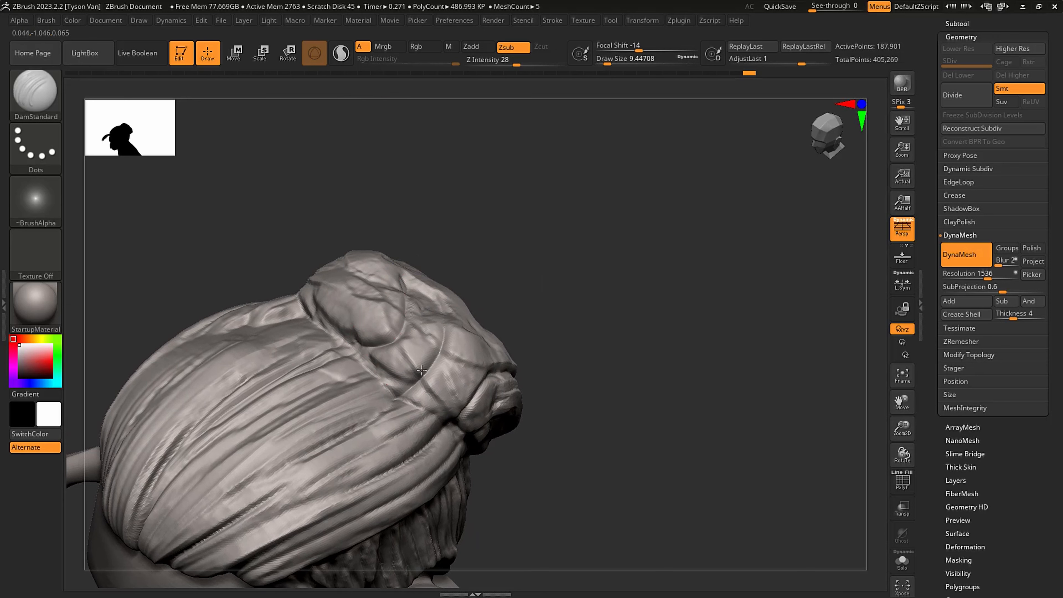
{"action": "mouse_move", "coordinate": [422, 371]}
{"action": "left_mouse_down"}
{"action": "mouse_move", "coordinate": [404, 379]}
{"action": "mouse_move", "coordinate": [397, 366]}
{"action": "mouse_move", "coordinate": [419, 291]}
{"action": "mouse_move", "coordinate": [413, 355]}
{"action": "left_mouse_up"}
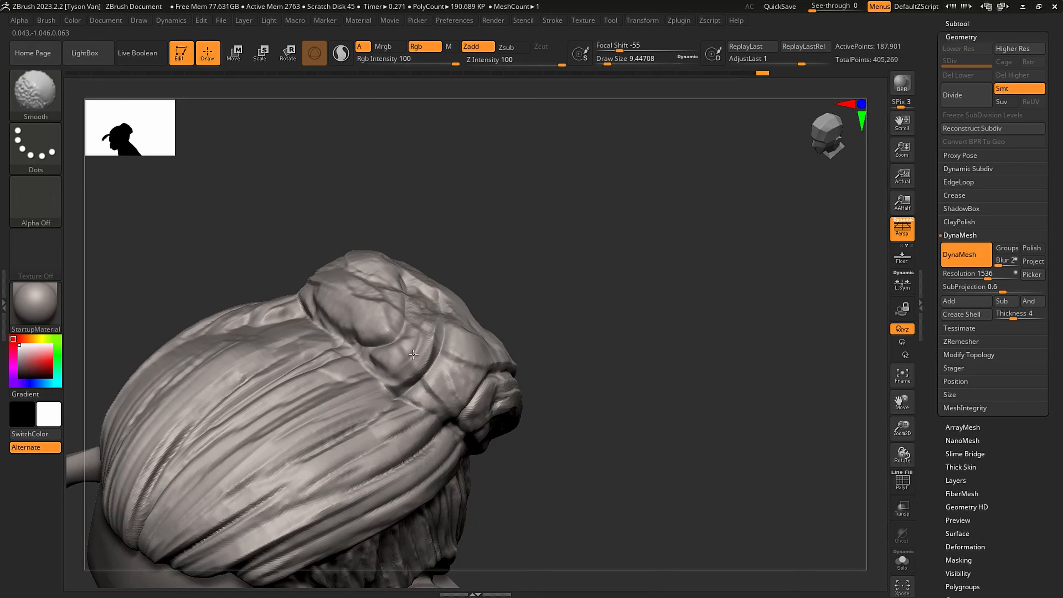
{"action": "mouse_move", "coordinate": [341, 333]}
{"action": "left_mouse_down"}
{"action": "mouse_move", "coordinate": [415, 402]}
{"action": "mouse_move", "coordinate": [462, 427]}
{"action": "left_mouse_up"}
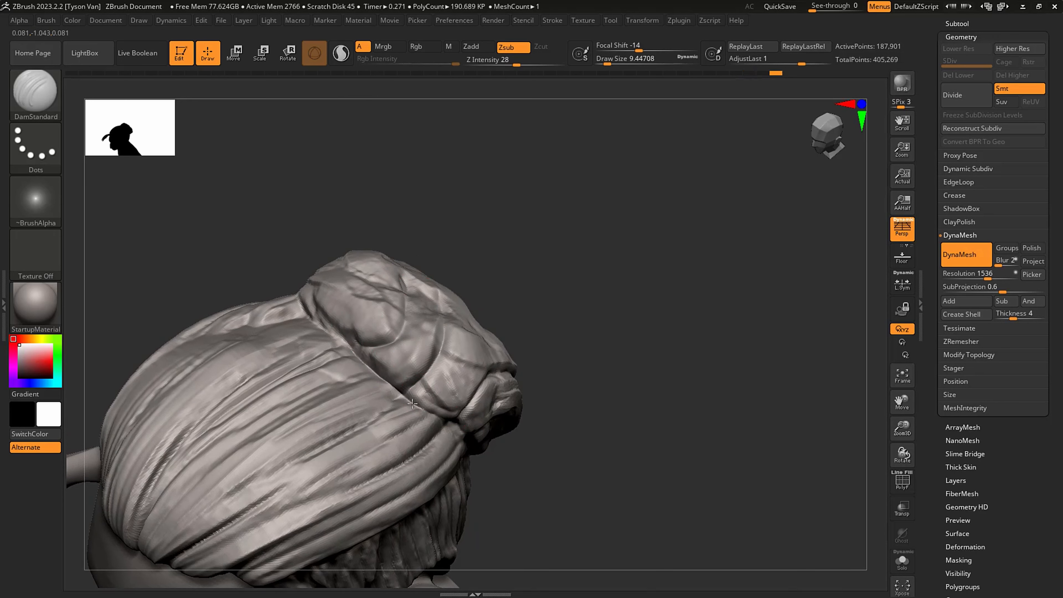
{"action": "left_click_drag", "start_coordinate": [419, 398], "coordinate": [468, 374]}
- Carve strand grooves over the top and far side of the bun and along its base with DamStandard at draw size about 9.4
{"action": "right_click_drag", "start_coordinate": [467, 375], "coordinate": [377, 319]}
{"action": "left_click_drag", "start_coordinate": [389, 251], "coordinate": [326, 331]}
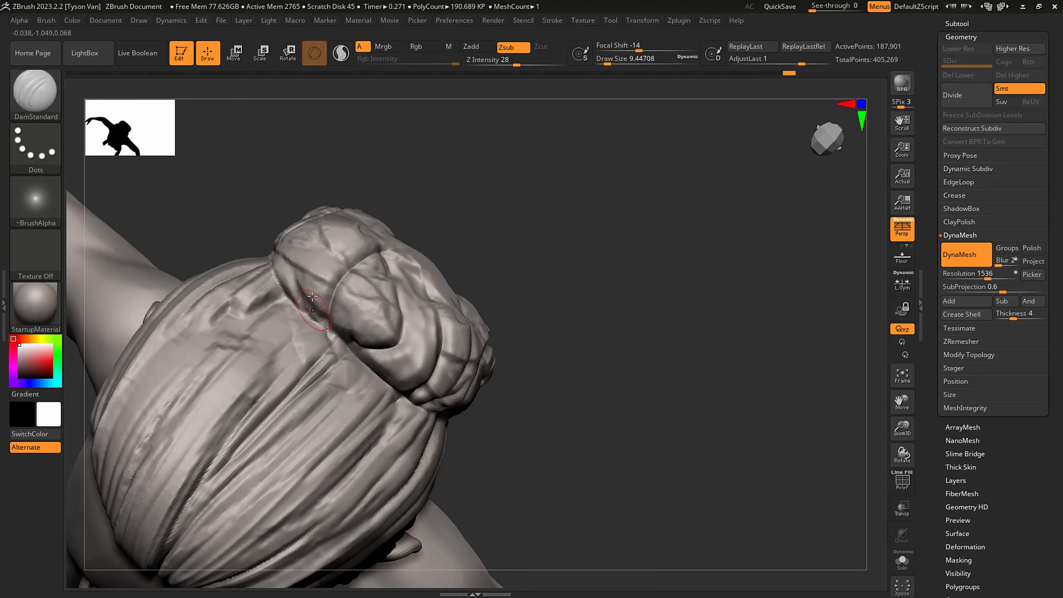
{"action": "left_click_drag", "start_coordinate": [377, 235], "coordinate": [352, 289]}
{"action": "right_click_drag", "start_coordinate": [353, 290], "coordinate": [349, 196], "text": "alt"}
{"action": "left_click_drag", "start_coordinate": [339, 193], "coordinate": [278, 299]}
{"action": "right_click_drag", "start_coordinate": [318, 219], "coordinate": [352, 192]}
{"action": "mouse_move", "coordinate": [318, 216]}
{"action": "left_mouse_down"}
{"action": "mouse_move", "coordinate": [411, 200]}
{"action": "mouse_move", "coordinate": [358, 237]}
{"action": "mouse_move", "coordinate": [349, 201]}
{"action": "mouse_move", "coordinate": [375, 227]}
{"action": "mouse_move", "coordinate": [389, 218]}
{"action": "mouse_move", "coordinate": [368, 196]}
{"action": "mouse_move", "coordinate": [329, 226]}
{"action": "mouse_move", "coordinate": [373, 272]}
{"action": "left_mouse_up"}
{"action": "right_click_drag", "start_coordinate": [373, 272], "coordinate": [341, 316]}
{"action": "mouse_move", "coordinate": [340, 293]}
{"action": "left_mouse_down"}
{"action": "mouse_move", "coordinate": [358, 264]}
{"action": "mouse_move", "coordinate": [381, 278]}
{"action": "left_mouse_up"}
- Select the outer eyeball subtool and set the Standard brush to paint only the material channel, with Zadd off
{"action": "mouse_move", "coordinate": [387, 252]}
{"action": "right_mouse_down", "text": "ctrl"}
{"action": "mouse_move", "coordinate": [417, 260]}
{"action": "mouse_move", "coordinate": [458, 194]}
{"action": "mouse_move", "coordinate": [415, 237]}
{"action": "mouse_move", "coordinate": [435, 276]}
{"action": "mouse_move", "coordinate": [466, 296]}
{"action": "mouse_move", "coordinate": [481, 361]}
{"action": "mouse_move", "coordinate": [463, 364]}
{"action": "mouse_move", "coordinate": [468, 337]}
{"action": "right_mouse_up", "text": "ctrl"}
{"action": "right_click_drag", "start_coordinate": [436, 251], "coordinate": [435, 281], "text": "ctrl"}
{"action": "mouse_move", "coordinate": [392, 171]}
{"action": "right_mouse_down", "text": "alt"}
{"action": "mouse_move", "coordinate": [413, 263]}
{"action": "mouse_move", "coordinate": [395, 298]}
{"action": "right_mouse_up", "text": "alt"}
{"action": "left_click", "coordinate": [416, 274], "text": "alt"}
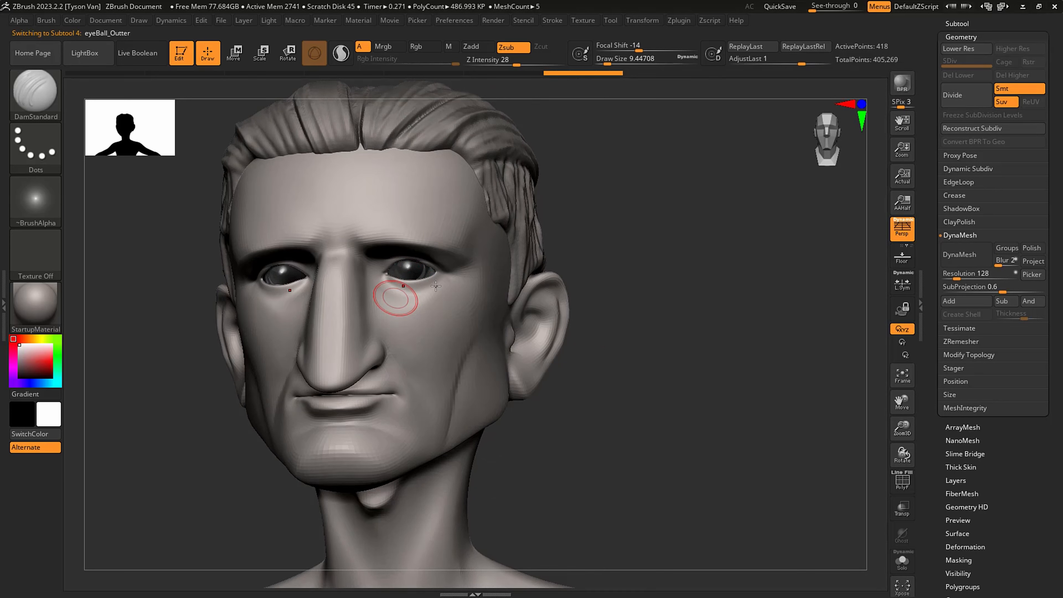
{"action": "key", "text": "b"}
{"action": "key", "text": "s"}
{"action": "key", "text": "t"}
{"action": "left_click", "coordinate": [452, 46]}
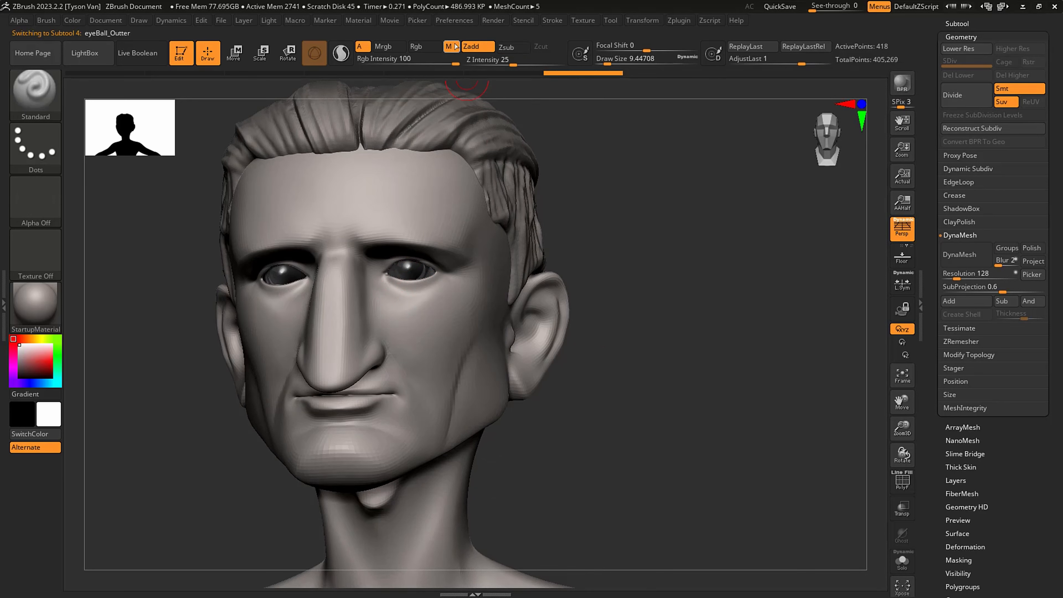
{"action": "left_click", "coordinate": [477, 48]}
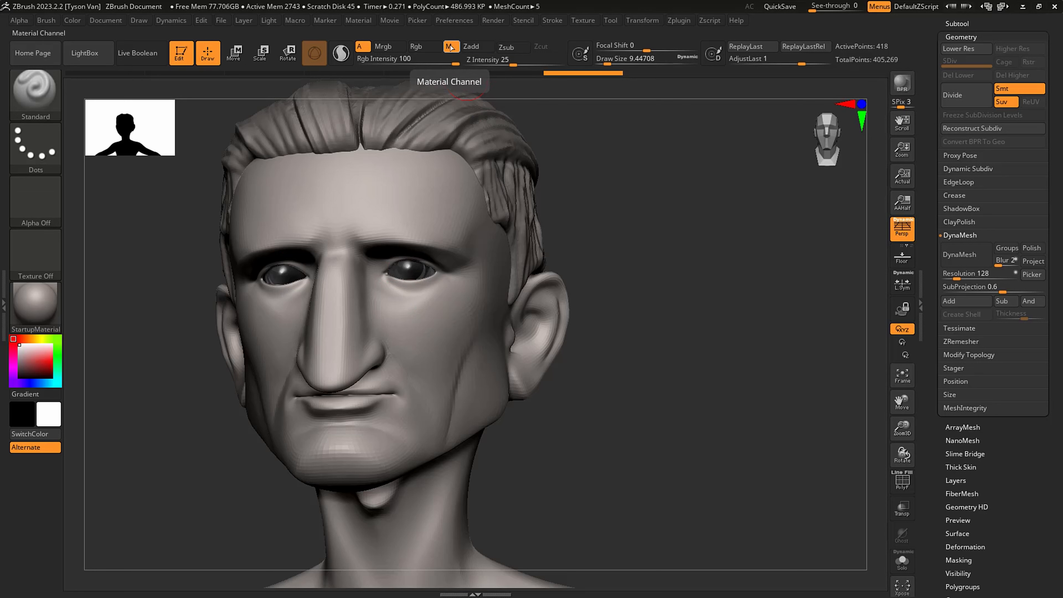
- Paint both outer eyeballs with StartupMaterial using the Standard brush at draw size about 32.7
{"action": "key", "text": "s"}
{"action": "left_click_drag", "start_coordinate": [406, 275], "coordinate": [445, 267]}
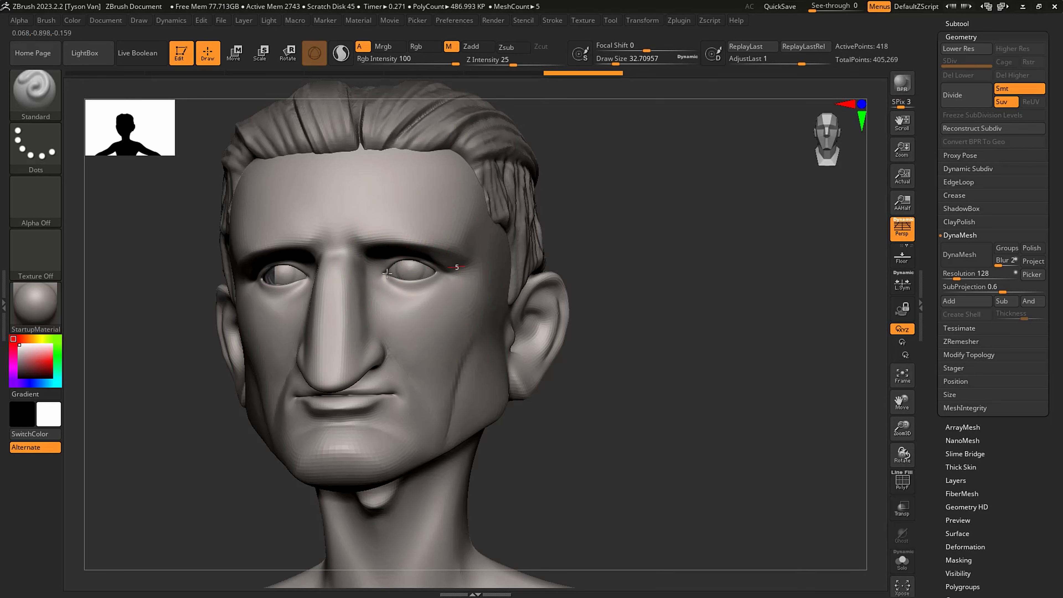
{"action": "right_click_drag", "start_coordinate": [395, 278], "coordinate": [427, 282]}
{"action": "left_click_drag", "start_coordinate": [311, 279], "coordinate": [248, 290]}
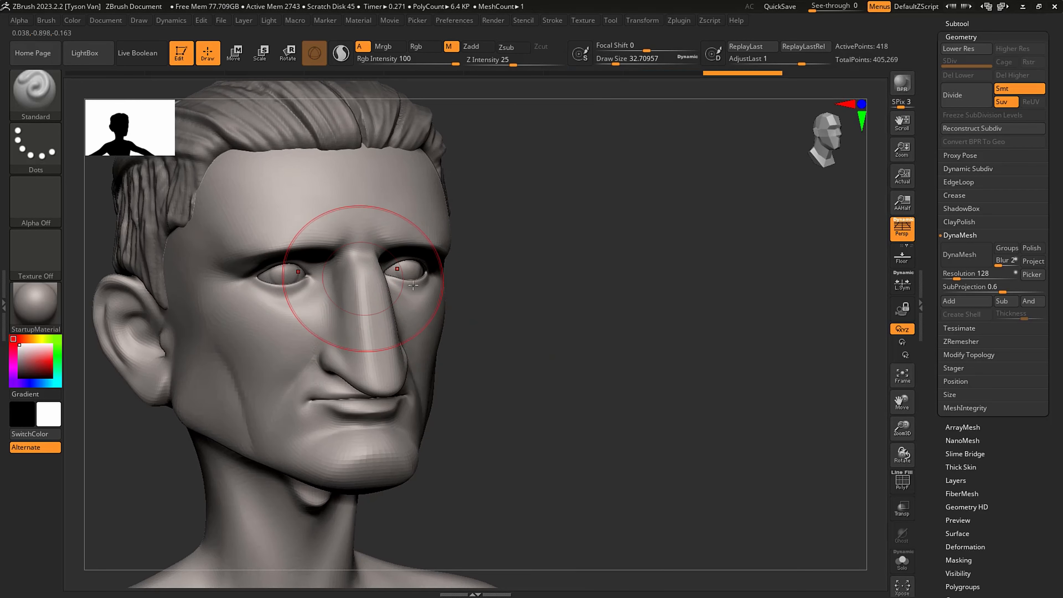
{"action": "right_click_drag", "start_coordinate": [494, 284], "coordinate": [401, 291]}
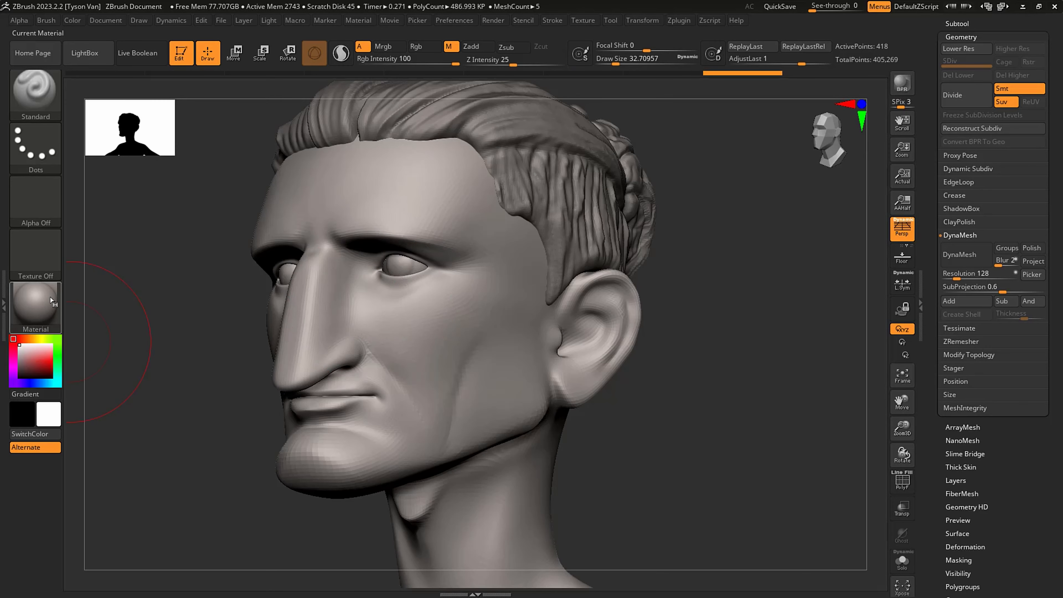
- Center the transform gizmo on the outer eyeballs and adjust them in the eye sockets from the side view
{"action": "mouse_move", "coordinate": [370, 337]}
{"action": "right_mouse_down"}
{"action": "mouse_move", "coordinate": [403, 327]}
{"action": "mouse_move", "coordinate": [433, 348]}
{"action": "mouse_move", "coordinate": [420, 346]}
{"action": "mouse_move", "coordinate": [498, 335]}
{"action": "mouse_move", "coordinate": [464, 337]}
{"action": "mouse_move", "coordinate": [513, 343]}
{"action": "mouse_move", "coordinate": [486, 301]}
{"action": "mouse_move", "coordinate": [516, 206]}
{"action": "right_mouse_up"}
{"action": "right_click_drag", "start_coordinate": [517, 306], "coordinate": [441, 491], "text": "ctrl"}
{"action": "right_click_drag", "start_coordinate": [450, 280], "coordinate": [465, 387], "text": "alt"}
{"action": "right_click_drag", "start_coordinate": [438, 314], "coordinate": [482, 435], "text": "ctrl"}
{"action": "left_click", "coordinate": [262, 55]}
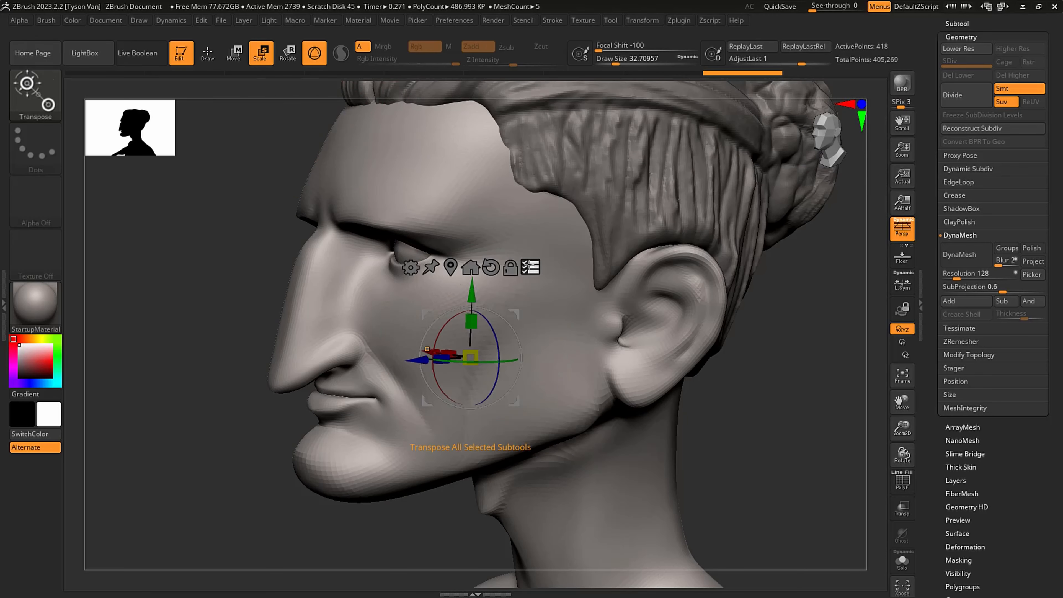
{"action": "left_click", "coordinate": [450, 268]}
{"action": "right_click_drag", "start_coordinate": [450, 267], "coordinate": [586, 268], "text": "shift"}
{"action": "left_click_drag", "start_coordinate": [432, 207], "coordinate": [418, 206]}
{"action": "right_click_drag", "start_coordinate": [473, 218], "coordinate": [444, 219]}
- Delete the outer eyeball subtool and paint StartupMaterial onto the inner eyeBalls subtool
{"action": "left_click", "coordinate": [958, 24]}
{"action": "left_click", "coordinate": [965, 449]}
{"action": "key", "text": "q"}
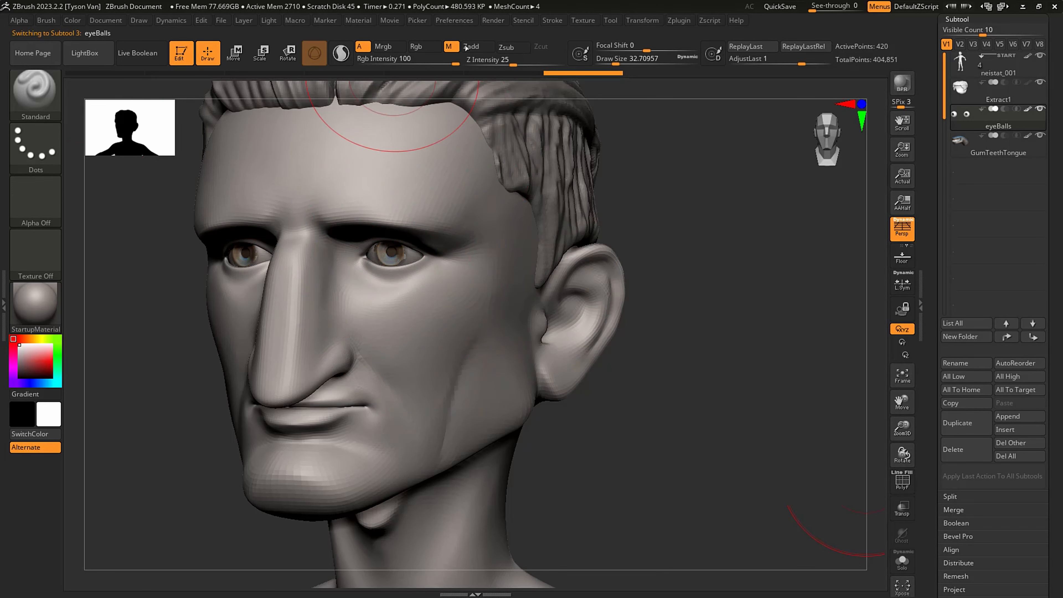
{"action": "left_click", "coordinate": [399, 300]}
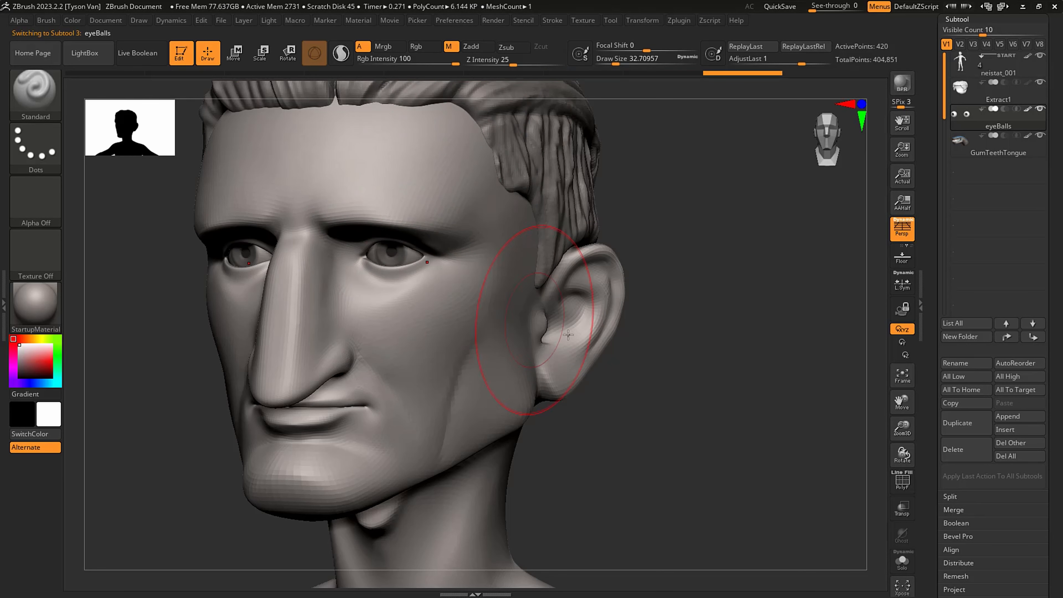
- Center the transform gizmo on the eyeBalls subtool and adjust the eyeballs inside the eye sockets from the front
{"action": "left_click_drag", "start_coordinate": [648, 437], "coordinate": [780, 334], "text": "ctrl"}
{"action": "right_click_drag", "start_coordinate": [487, 306], "coordinate": [527, 308]}
{"action": "key", "text": "e"}
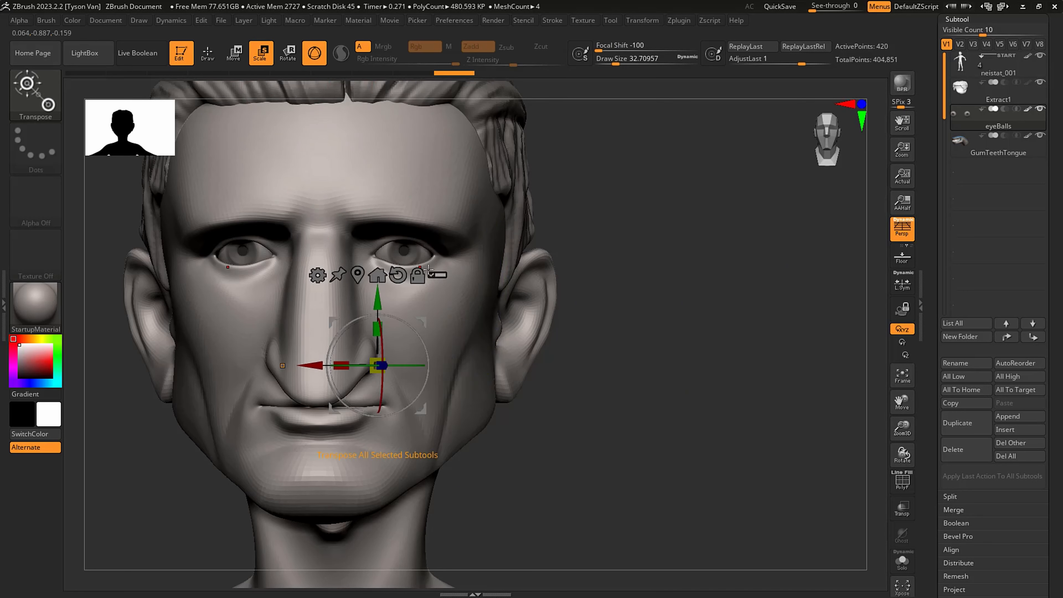
{"action": "left_click", "coordinate": [377, 275]}
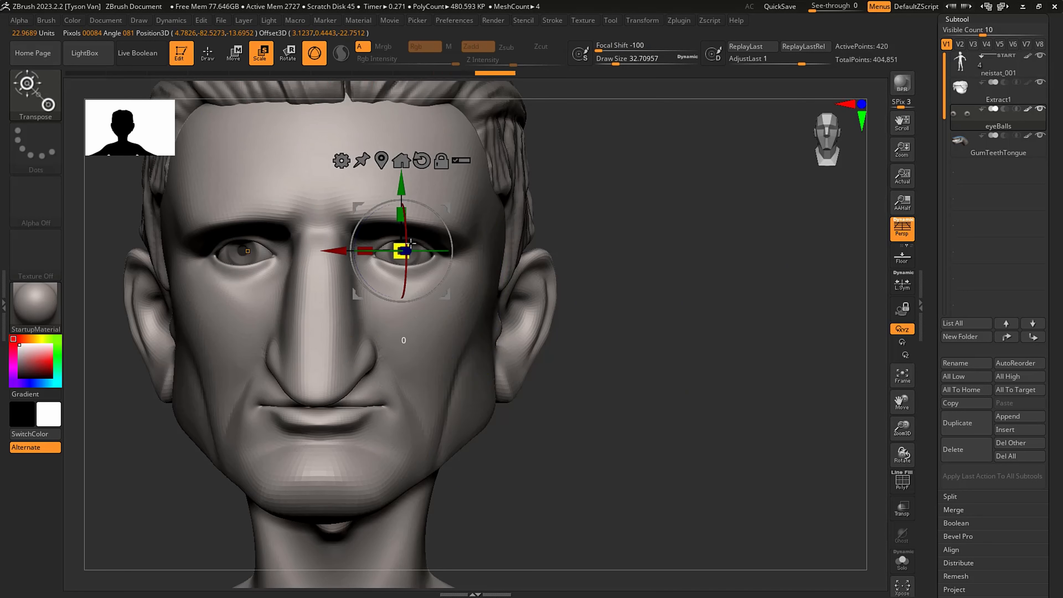
{"action": "mouse_move", "coordinate": [402, 251]}
{"action": "left_mouse_down"}
{"action": "mouse_move", "coordinate": [444, 207]}
{"action": "mouse_move", "coordinate": [405, 241]}
{"action": "left_mouse_up"}
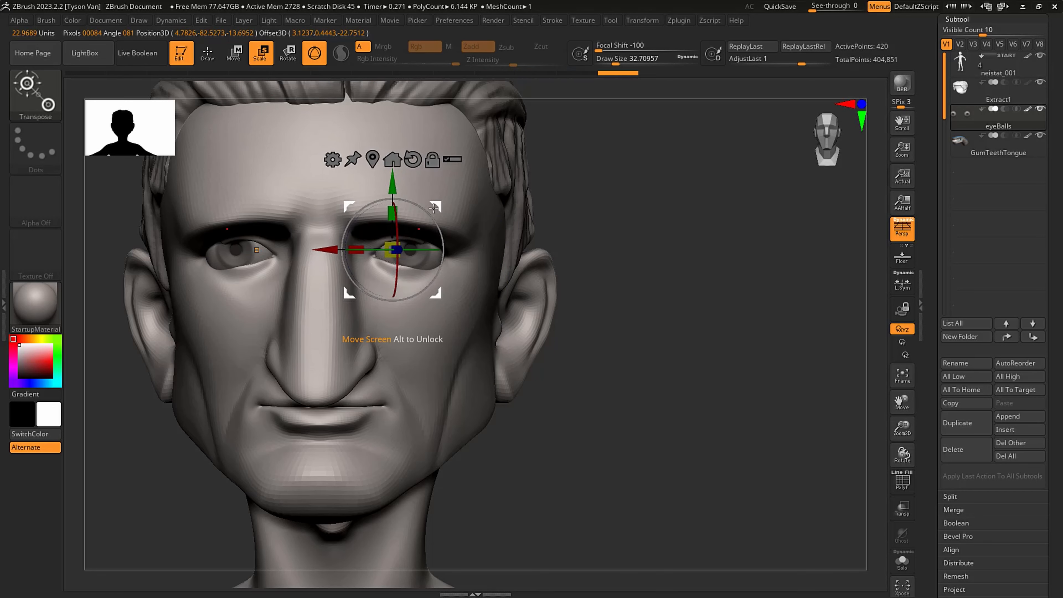
{"action": "key", "text": "q"}
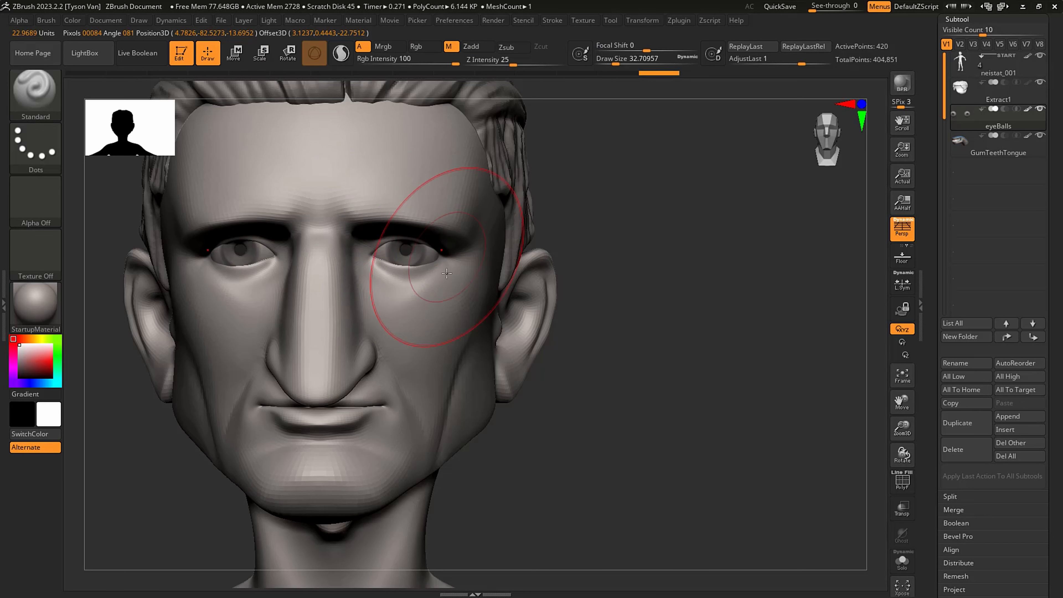
- Select the neistat_001 body subtool and adjust the skin around the lower eyelids with SnakeHook at draw sizes of about 34.8 and 23.3
{"action": "left_click", "coordinate": [454, 307], "text": "alt"}
{"action": "key", "text": "s"}
{"action": "left_click_drag", "start_coordinate": [442, 403], "coordinate": [438, 403]}
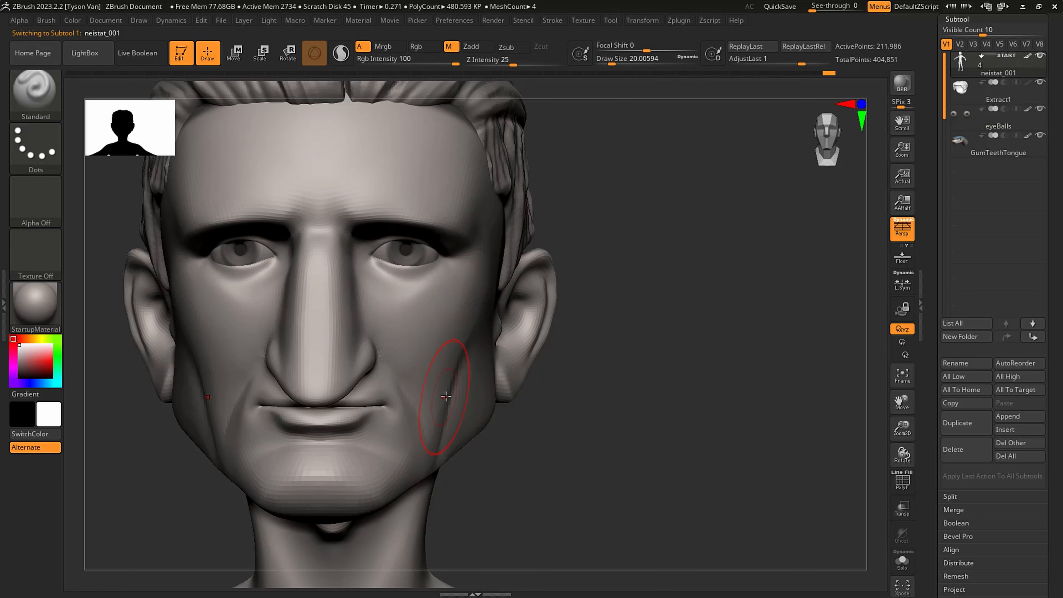
{"action": "key", "text": "b"}
{"action": "key", "text": "s"}
{"action": "key", "text": "h"}
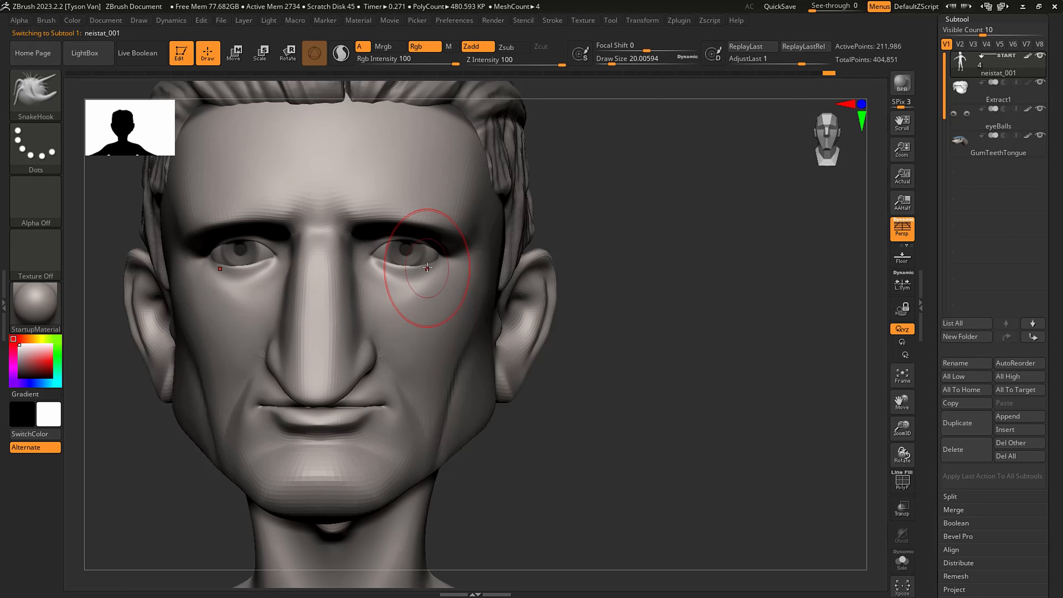
{"action": "right_click_drag", "start_coordinate": [427, 268], "coordinate": [434, 268]}
{"action": "key", "text": "s"}
{"action": "left_click_drag", "start_coordinate": [433, 268], "coordinate": [438, 268]}
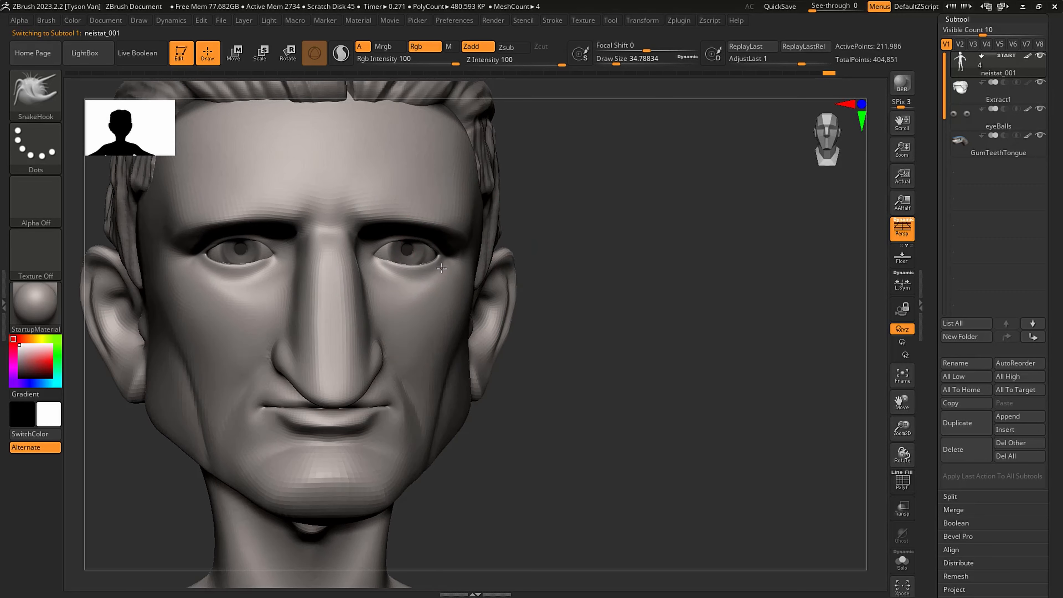
{"action": "mouse_move", "coordinate": [439, 267]}
{"action": "right_mouse_down"}
{"action": "mouse_move", "coordinate": [382, 274]}
{"action": "mouse_move", "coordinate": [442, 275]}
{"action": "right_mouse_up"}
{"action": "key", "text": "shift"}
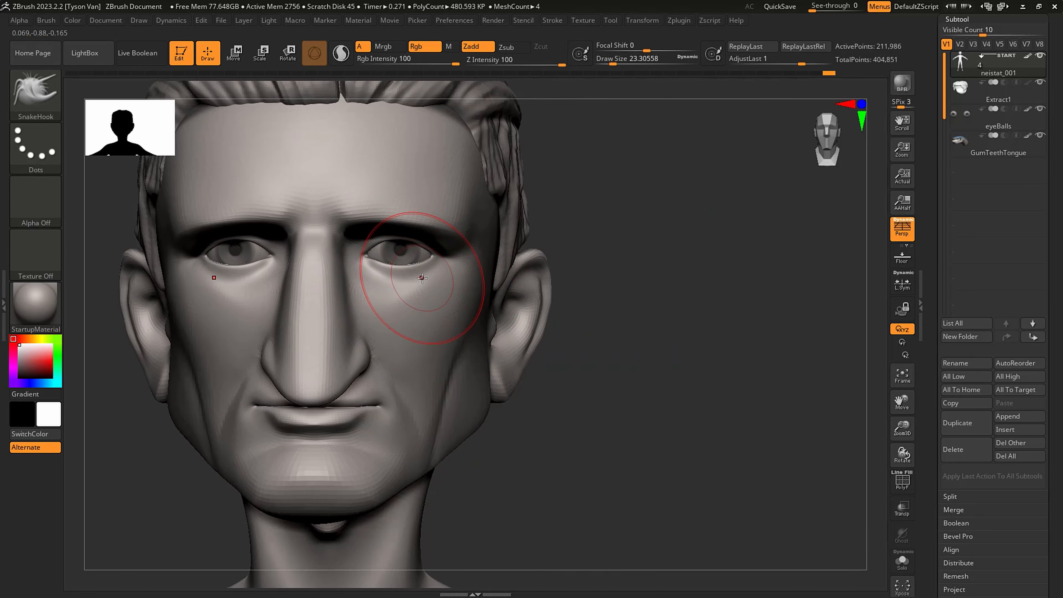
- Switch to Clip Studio Paint and examine the eye area in the reference photo of the man without sunglasses covering his eyes
{"action": "key", "text": "alt+Tab"}
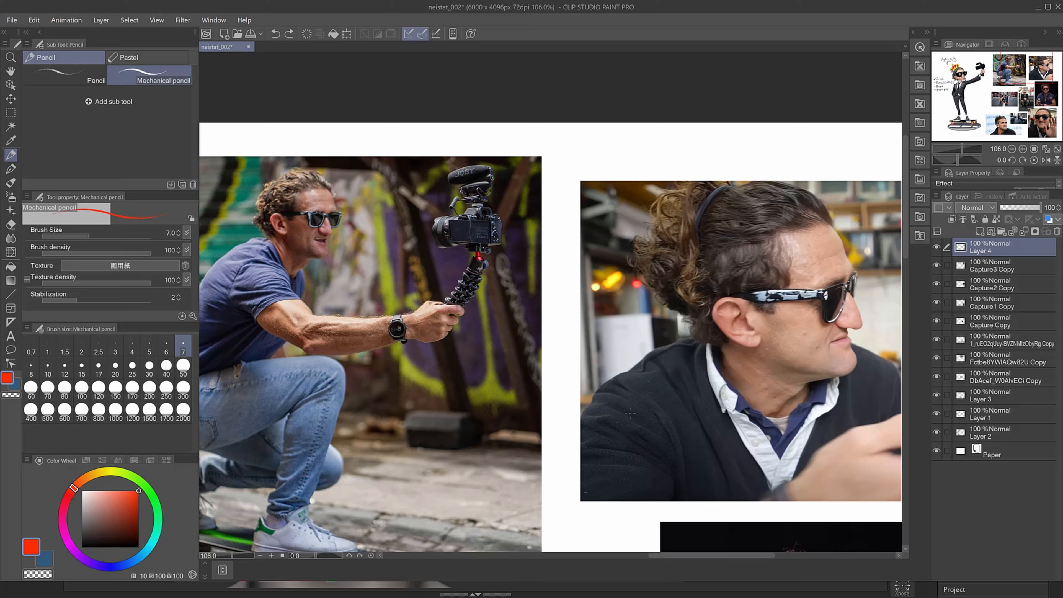
{"action": "scroll", "coordinate": [628, 403], "scroll_direction": "down", "scroll_amount": 5}
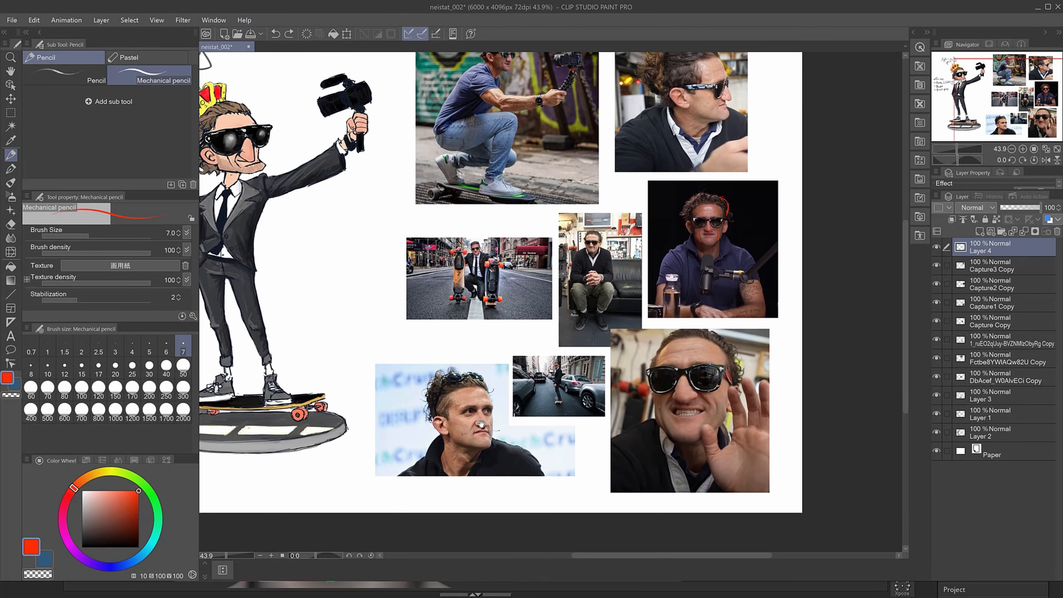
{"action": "left_click_drag", "start_coordinate": [481, 424], "coordinate": [491, 422]}
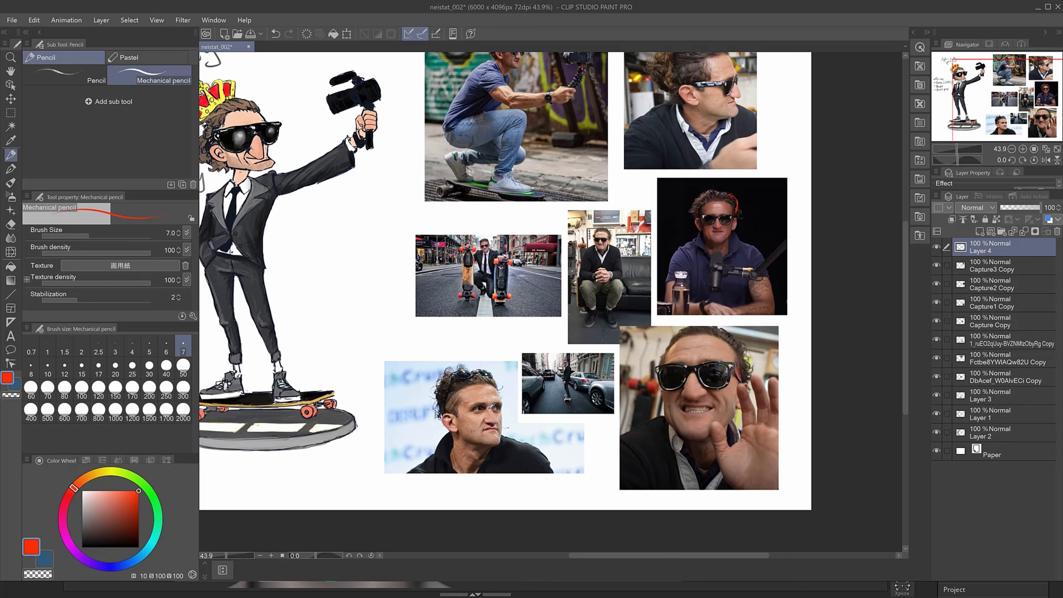
{"action": "scroll", "coordinate": [490, 408], "scroll_direction": "up", "scroll_amount": 7}
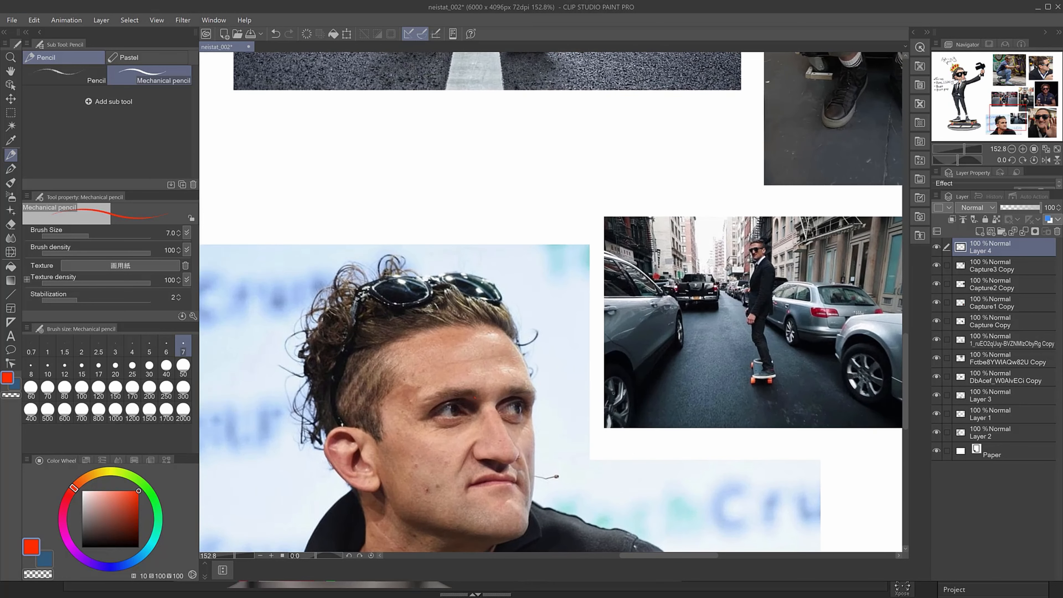
{"action": "scroll", "coordinate": [605, 405], "scroll_direction": "down", "scroll_amount": 2}
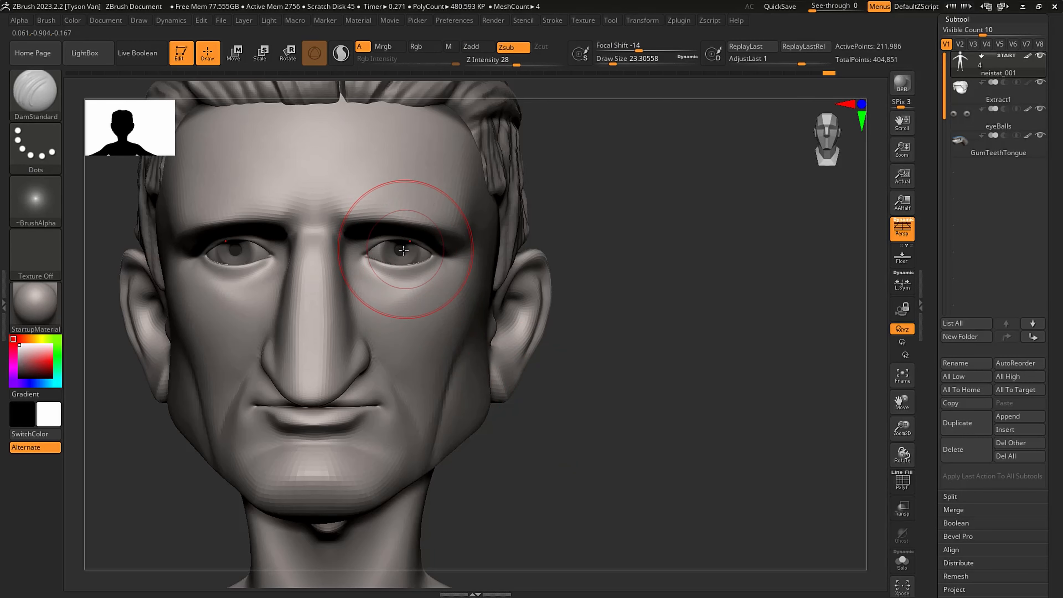
- Back in ZBrush, carve the eye-bag creases below both eyes with DamStandard at draw size about 2.6
{"action": "key", "text": "s"}
{"action": "left_click_drag", "start_coordinate": [401, 267], "coordinate": [381, 269]}
{"action": "right_click_drag", "start_coordinate": [365, 269], "coordinate": [373, 270], "text": "ctrl"}
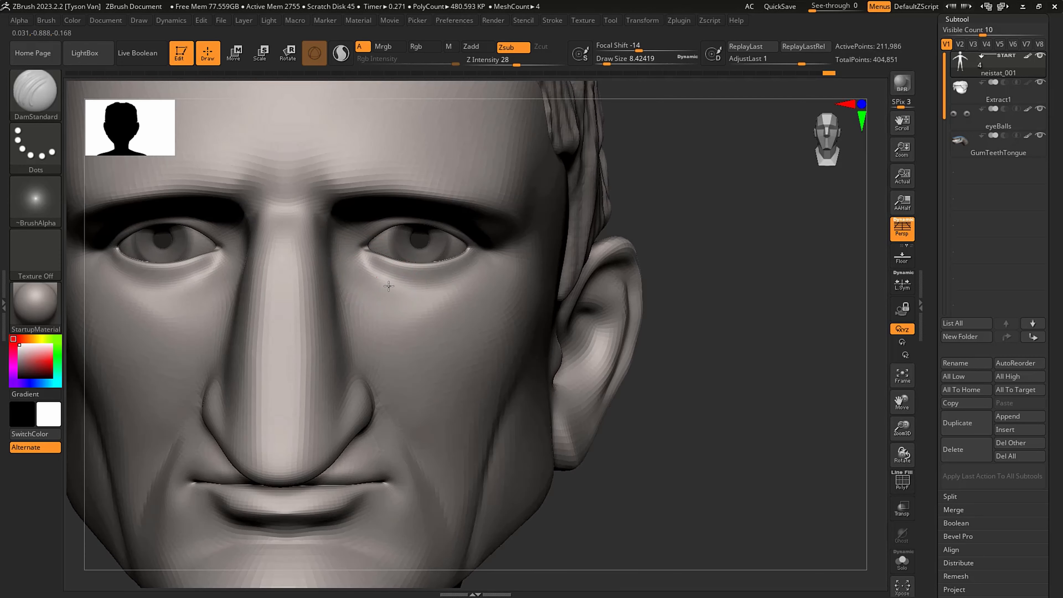
{"action": "key", "text": "s"}
{"action": "left_click_drag", "start_coordinate": [393, 285], "coordinate": [381, 285]}
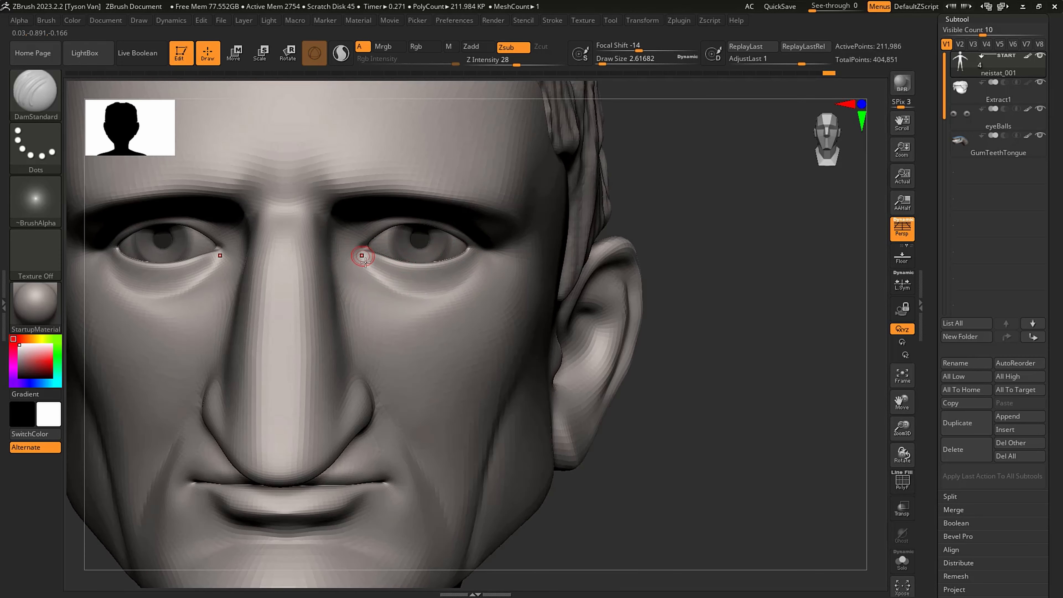
{"action": "key", "text": "s"}
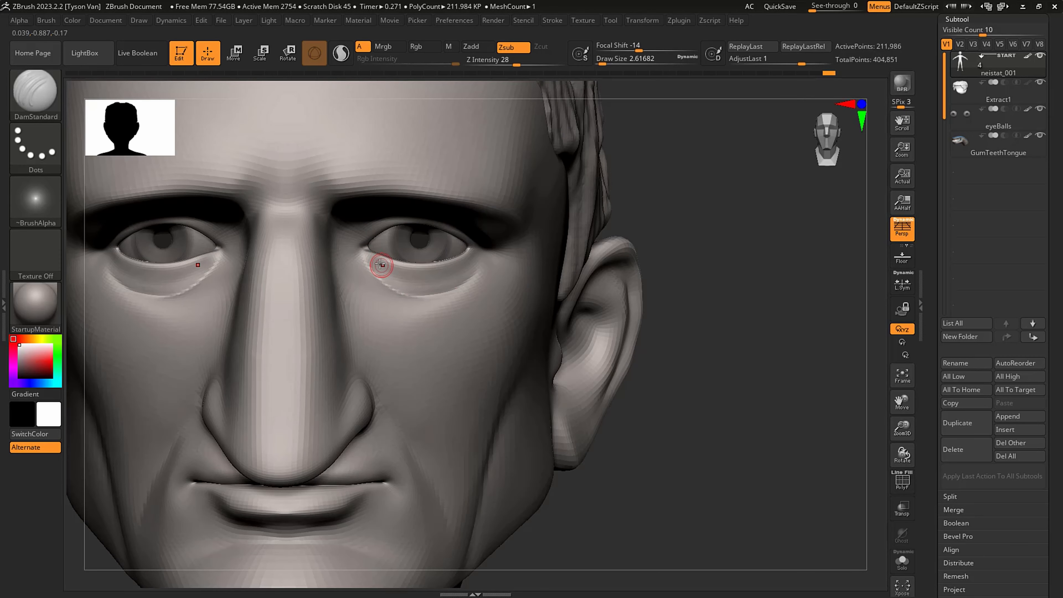
- Carve a line just under the lower eyelids with DamStandard at draw size about 3.7 and smooth it out
{"action": "key", "text": "s"}
{"action": "left_click_drag", "start_coordinate": [379, 262], "coordinate": [382, 262]}
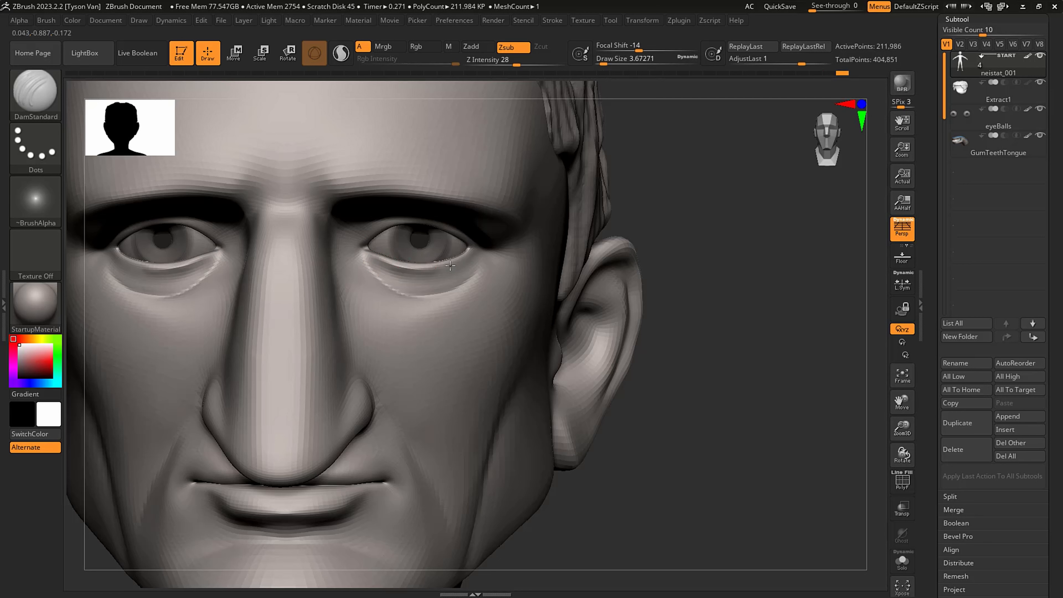
{"action": "mouse_move", "coordinate": [450, 265]}
{"action": "left_mouse_down"}
{"action": "mouse_move", "coordinate": [468, 257]}
{"action": "mouse_move", "coordinate": [369, 249]}
{"action": "left_mouse_up"}
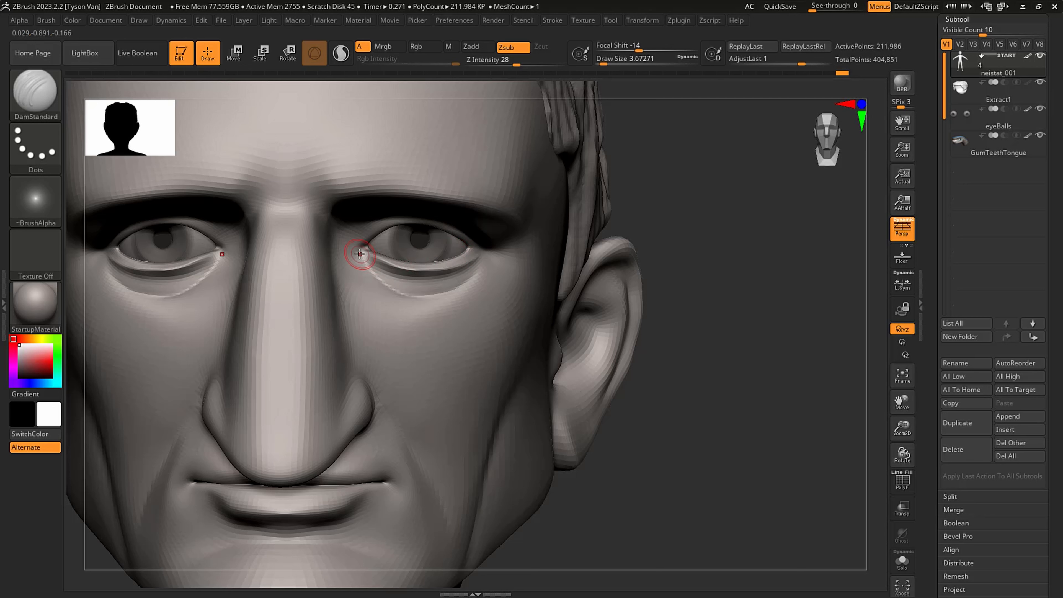
{"action": "mouse_move", "coordinate": [362, 264]}
{"action": "left_mouse_down", "text": "shift"}
{"action": "mouse_move", "coordinate": [411, 304]}
{"action": "mouse_move", "coordinate": [482, 270]}
{"action": "left_mouse_up", "text": "shift"}
- Flatten and clean up the lower eyelids and eye bags with hPolish at draw size about 2.6 and Z Intensity 64
{"action": "key", "text": "b"}
{"action": "key", "text": "h"}
{"action": "key", "text": "p"}
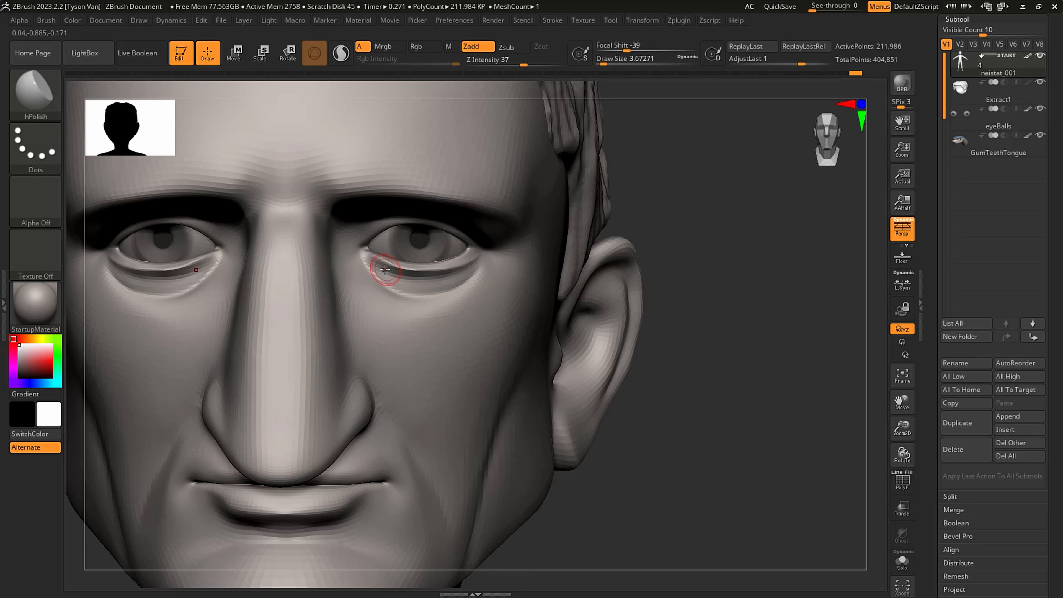
{"action": "key", "text": "bracketleft"}
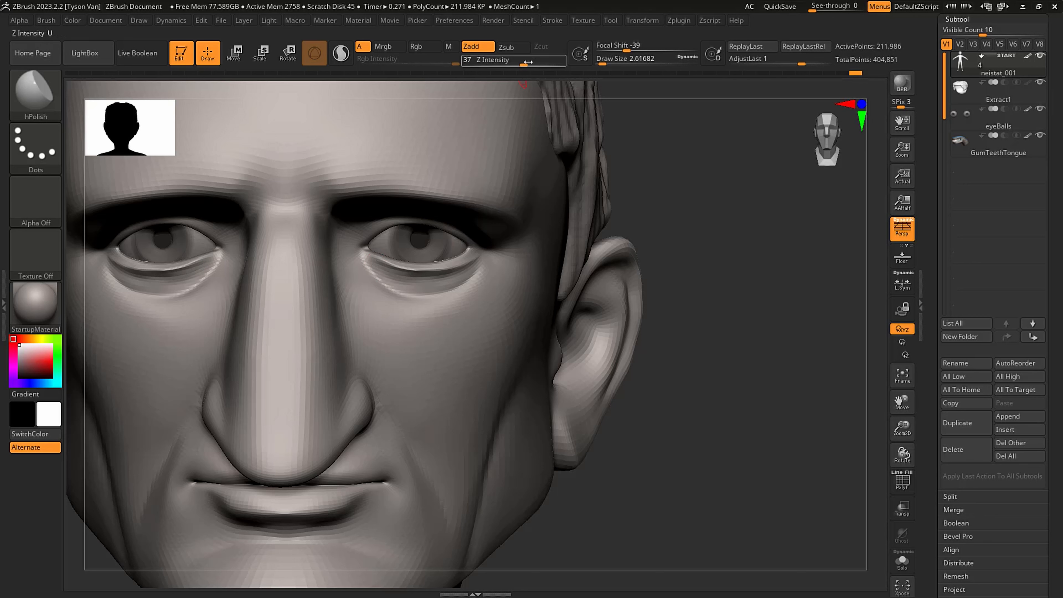
{"action": "left_click_drag", "start_coordinate": [524, 62], "coordinate": [543, 62]}
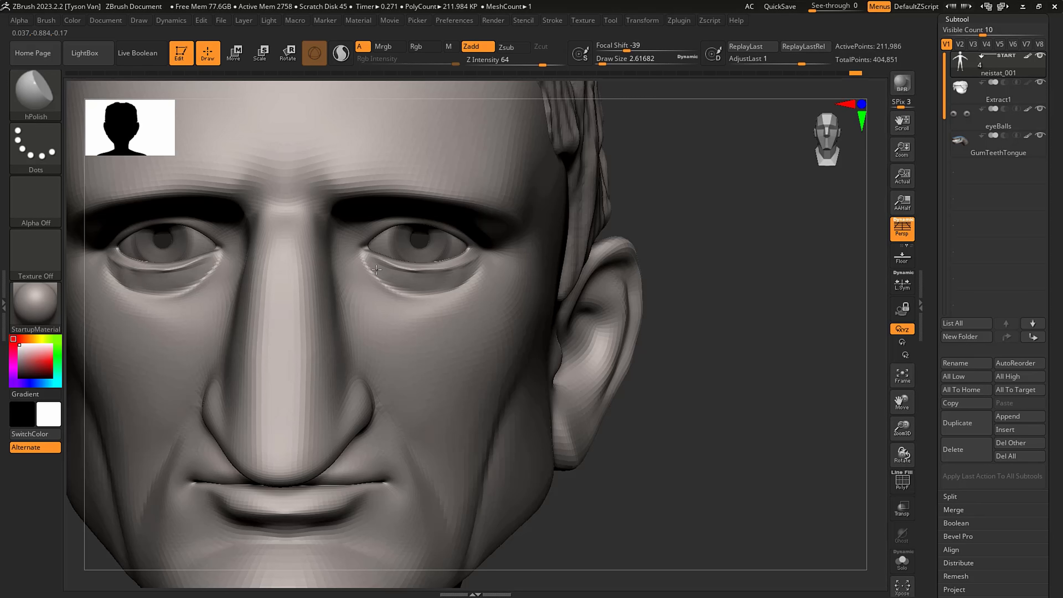
{"action": "key", "text": "shift"}
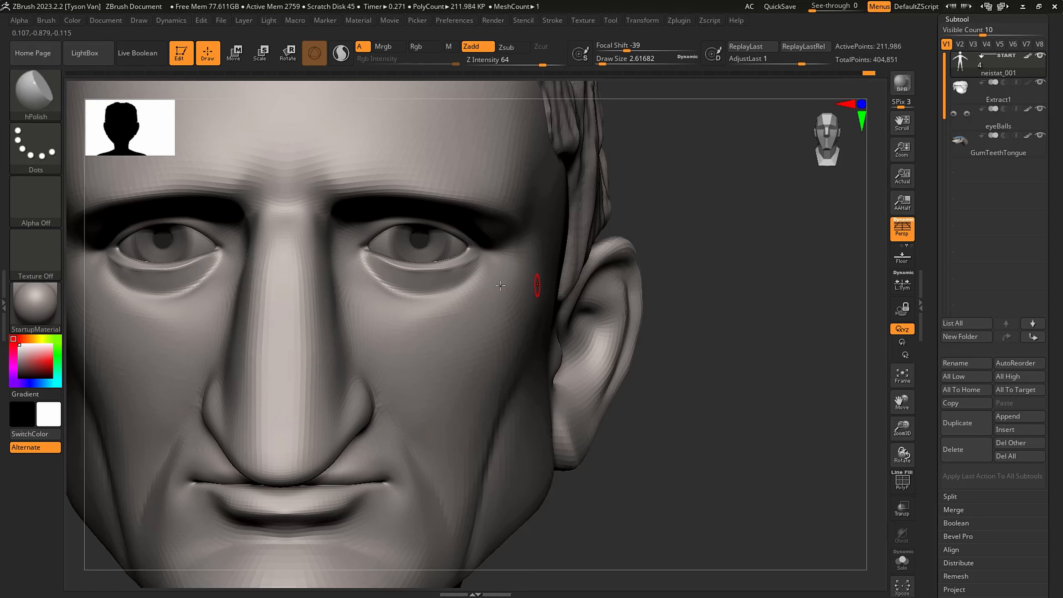
{"action": "key", "text": "f"}
{"action": "left_click_drag", "start_coordinate": [553, 355], "coordinate": [479, 290]}
{"action": "key", "text": "shift"}
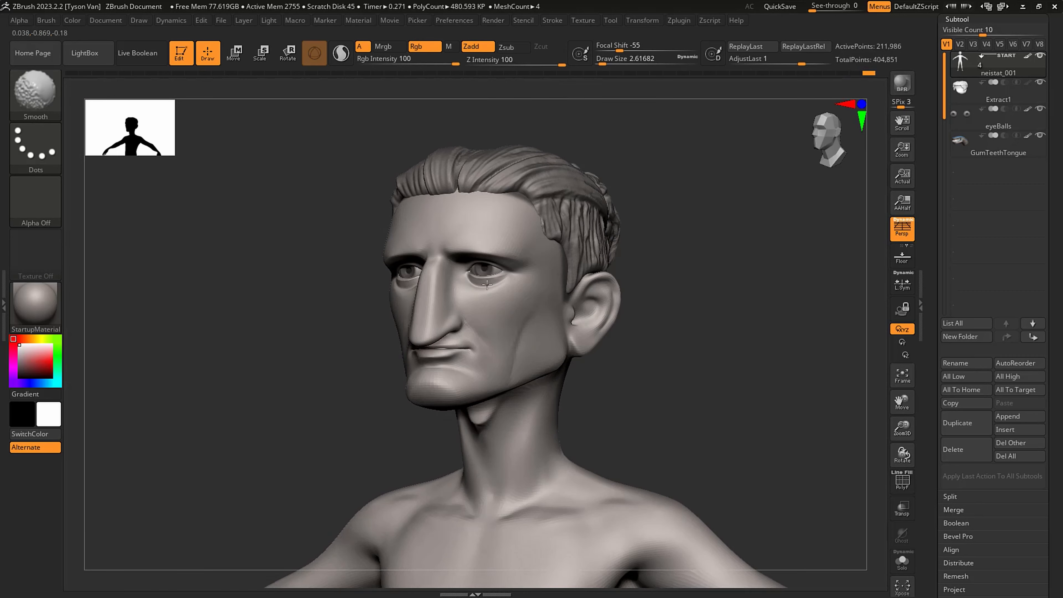
- Carve the crease above the upper eyelids from inner to outer corner with DamStandard at draw size about 2.6
{"action": "mouse_move", "coordinate": [504, 278]}
{"action": "right_mouse_down", "text": "ctrl"}
{"action": "mouse_move", "coordinate": [500, 319]}
{"action": "mouse_move", "coordinate": [543, 299]}
{"action": "mouse_move", "coordinate": [506, 291]}
{"action": "mouse_move", "coordinate": [515, 306]}
{"action": "right_mouse_up", "text": "ctrl"}
{"action": "key", "text": "b"}
{"action": "key", "text": "c"}
{"action": "key", "text": "b"}
{"action": "key", "text": "b"}
{"action": "key", "text": "d"}
{"action": "key", "text": "s"}
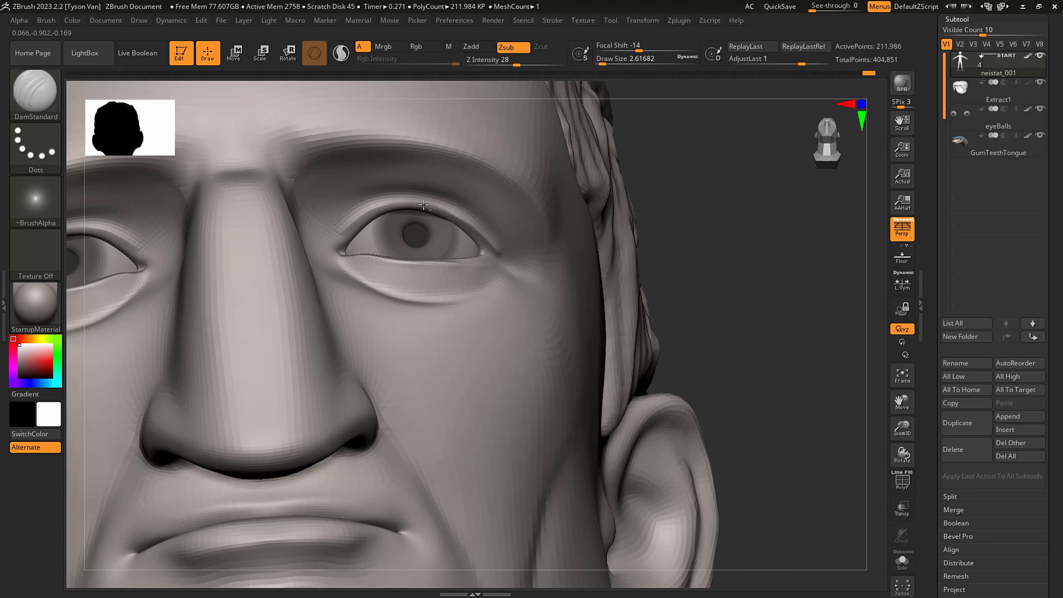
{"action": "mouse_move", "coordinate": [341, 225]}
{"action": "left_mouse_down"}
{"action": "mouse_move", "coordinate": [405, 193]}
{"action": "mouse_move", "coordinate": [461, 207]}
{"action": "mouse_move", "coordinate": [397, 195]}
{"action": "mouse_move", "coordinate": [331, 234]}
{"action": "mouse_move", "coordinate": [362, 203]}
{"action": "mouse_move", "coordinate": [480, 218]}
{"action": "left_mouse_up"}
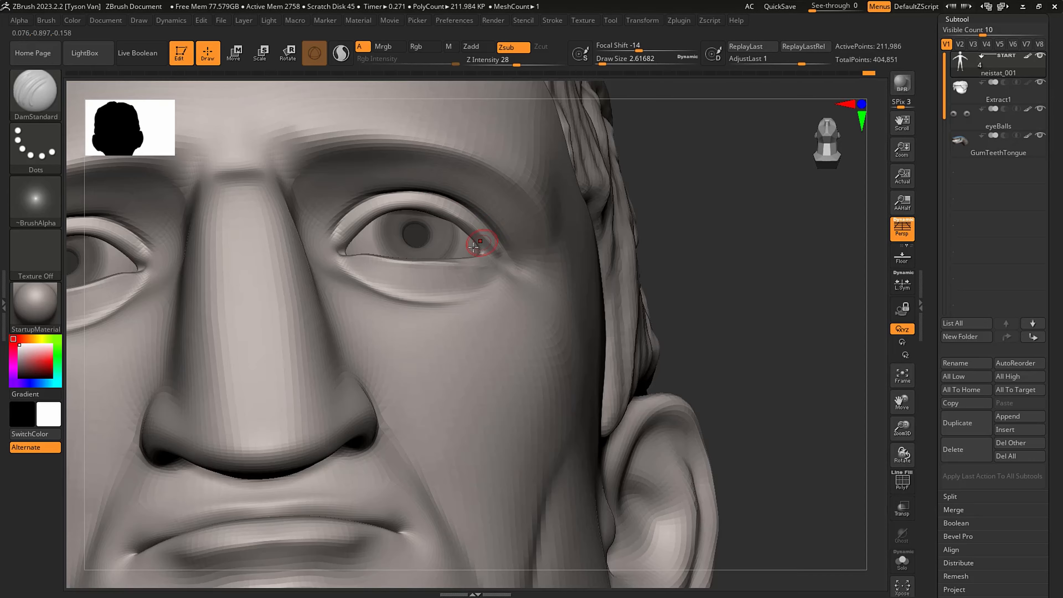
- Smooth the skin at the outer corners of the eyes where the eyelid creases end
{"action": "right_click_drag", "start_coordinate": [473, 247], "coordinate": [486, 255]}
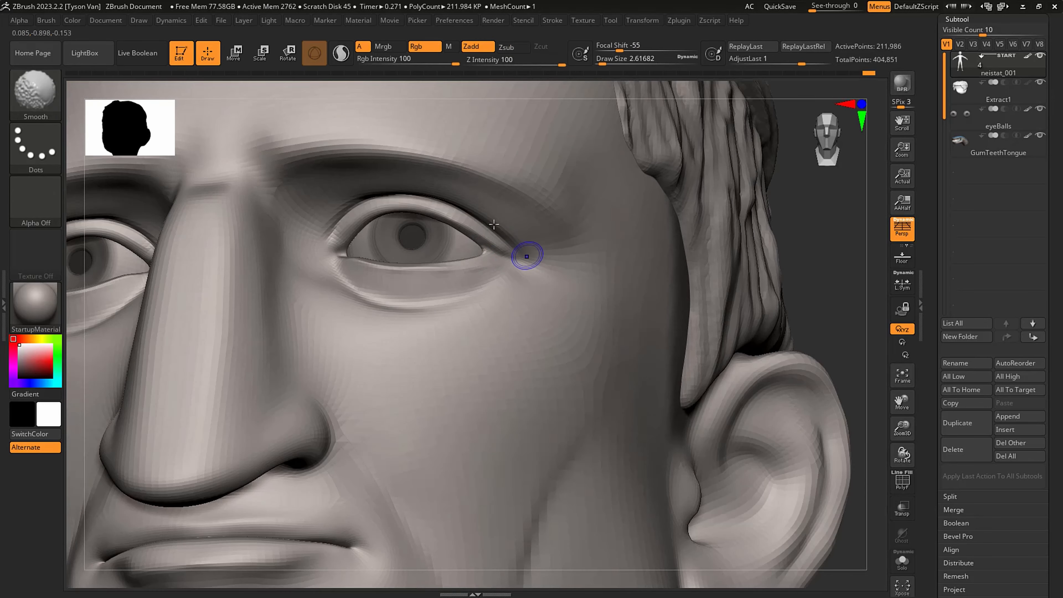
{"action": "mouse_move", "coordinate": [527, 255]}
{"action": "left_mouse_down", "text": "shift"}
{"action": "mouse_move", "coordinate": [556, 273]}
{"action": "mouse_move", "coordinate": [546, 259]}
{"action": "left_mouse_up", "text": "shift"}
{"action": "key", "text": "shift+d"}
{"action": "right_click_drag", "start_coordinate": [263, 274], "coordinate": [541, 409], "text": "ctrl"}
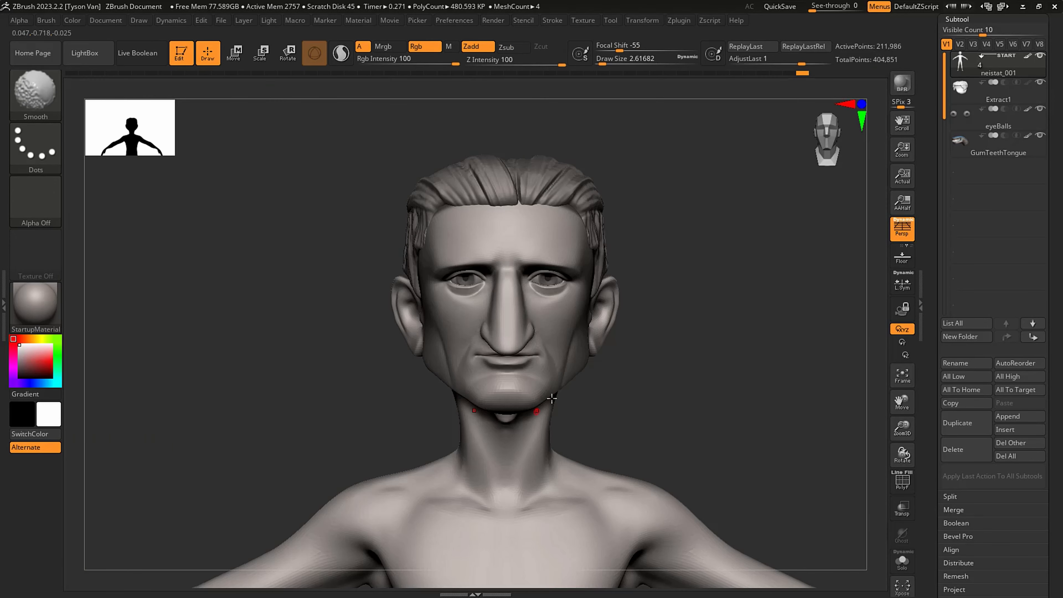
- Adjust the head's silhouette around the temples with SnakeHook, reducing the draw size from about 41.4 to 21.6
{"action": "right_click_drag", "start_coordinate": [548, 327], "coordinate": [511, 324], "text": "alt"}
{"action": "key", "text": "b"}
{"action": "key", "text": "s"}
{"action": "key", "text": "h"}
{"action": "key", "text": "s"}
{"action": "left_click_drag", "start_coordinate": [488, 252], "coordinate": [504, 250]}
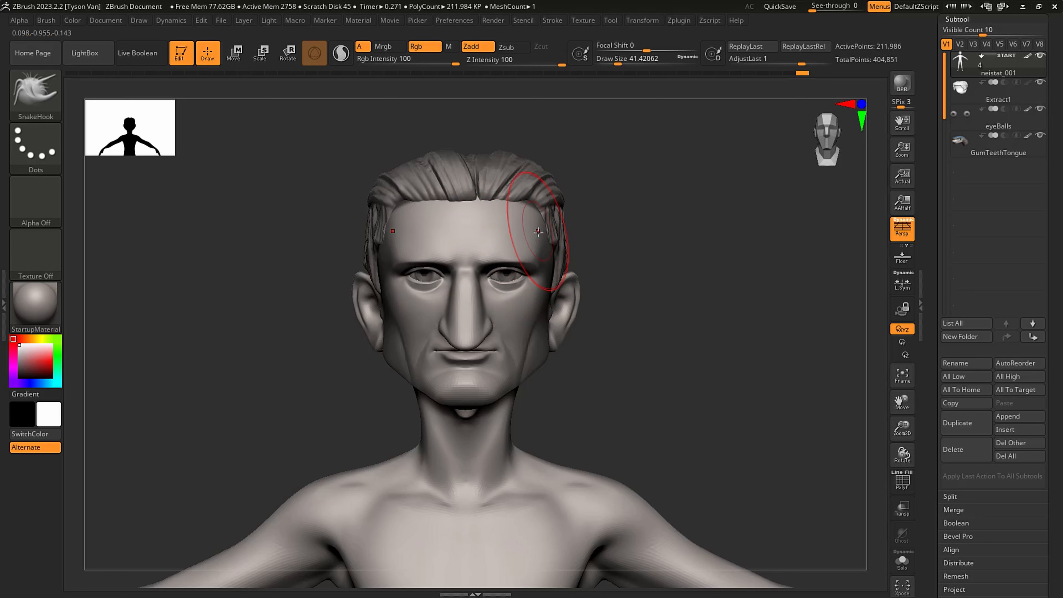
{"action": "left_click_drag", "start_coordinate": [629, 291], "coordinate": [581, 285]}
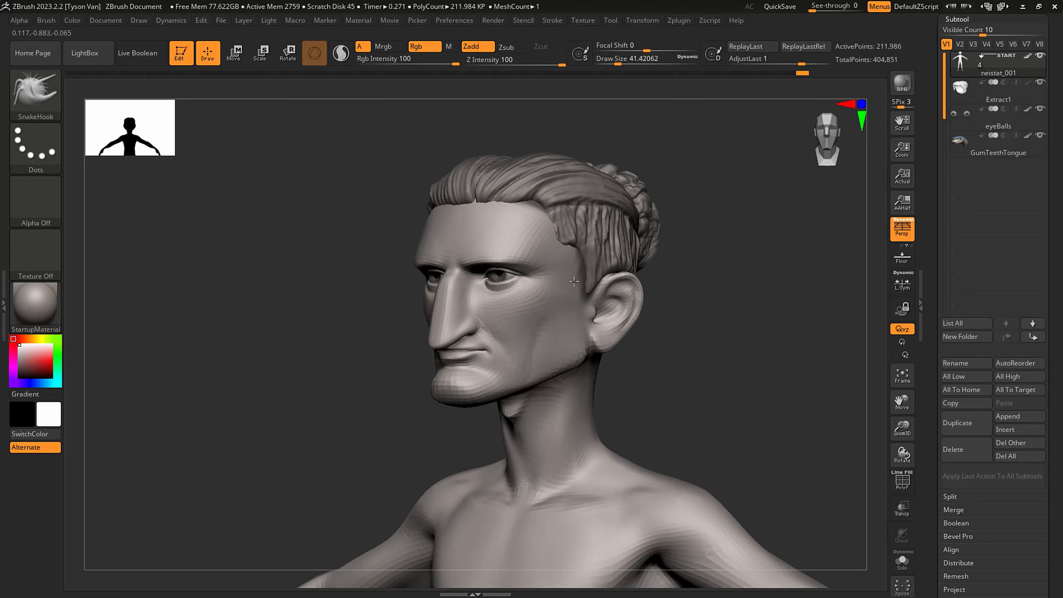
{"action": "left_click_drag", "start_coordinate": [667, 285], "coordinate": [560, 280]}
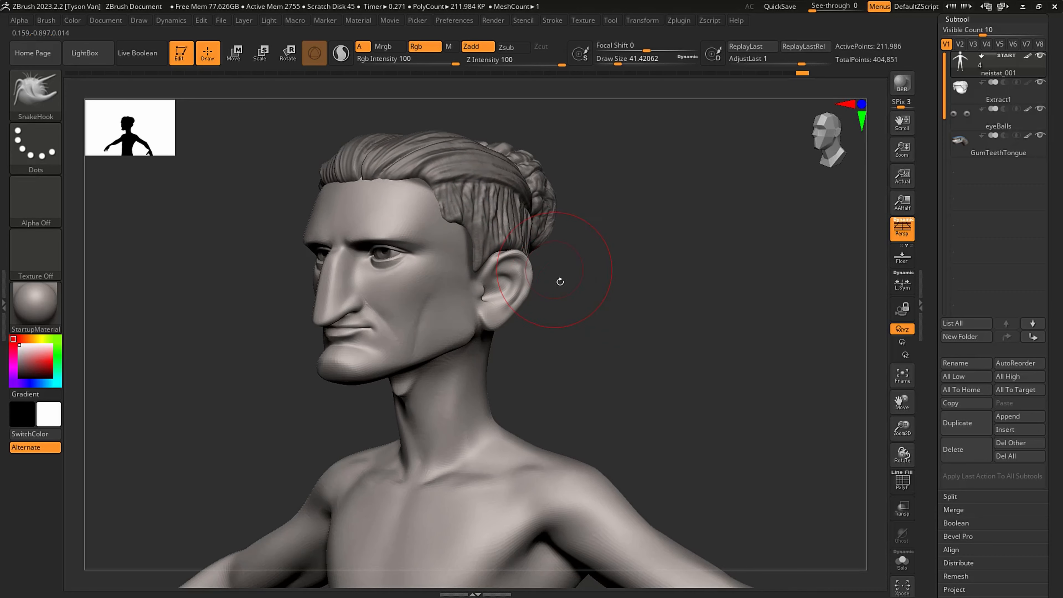
{"action": "key", "text": "ctrl"}
{"action": "left_click_drag", "start_coordinate": [600, 397], "coordinate": [747, 221], "text": "ctrl"}
{"action": "right_click_drag", "start_coordinate": [383, 211], "coordinate": [431, 208]}
{"action": "key", "text": "s"}
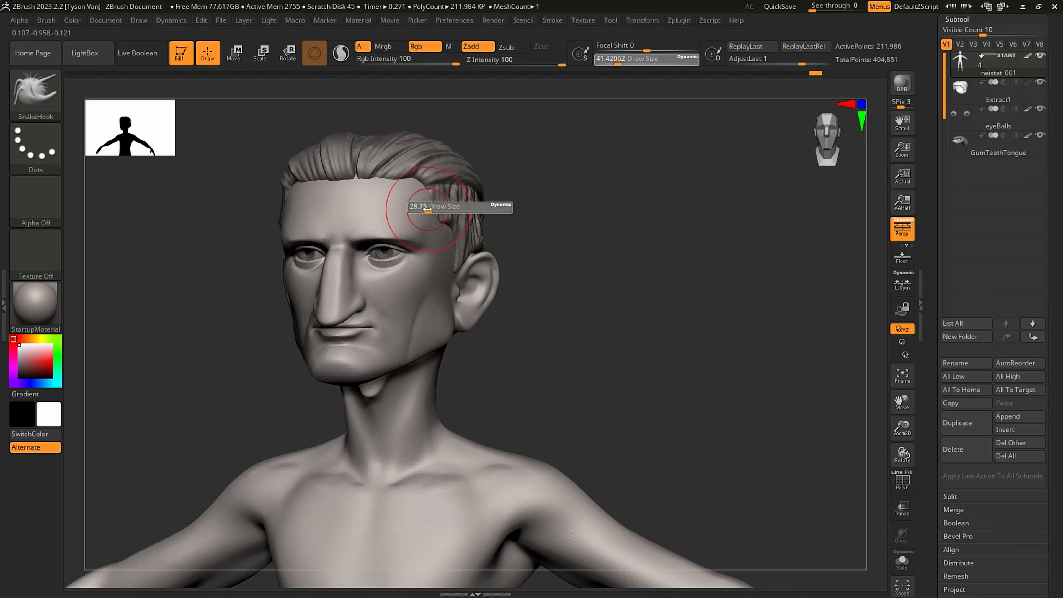
{"action": "left_click_drag", "start_coordinate": [432, 208], "coordinate": [426, 208]}
- Reshape the wrists and hands with SnakeHook at draw size about 34.8, and the forearms at about 62
{"action": "mouse_move", "coordinate": [472, 305]}
{"action": "right_mouse_down", "text": "ctrl"}
{"action": "mouse_move", "coordinate": [422, 298]}
{"action": "mouse_move", "coordinate": [441, 295]}
{"action": "mouse_move", "coordinate": [416, 310]}
{"action": "mouse_move", "coordinate": [446, 325]}
{"action": "mouse_move", "coordinate": [487, 252]}
{"action": "mouse_move", "coordinate": [475, 277]}
{"action": "mouse_move", "coordinate": [587, 338]}
{"action": "mouse_move", "coordinate": [575, 333]}
{"action": "mouse_move", "coordinate": [559, 321]}
{"action": "mouse_move", "coordinate": [596, 328]}
{"action": "right_mouse_up", "text": "ctrl"}
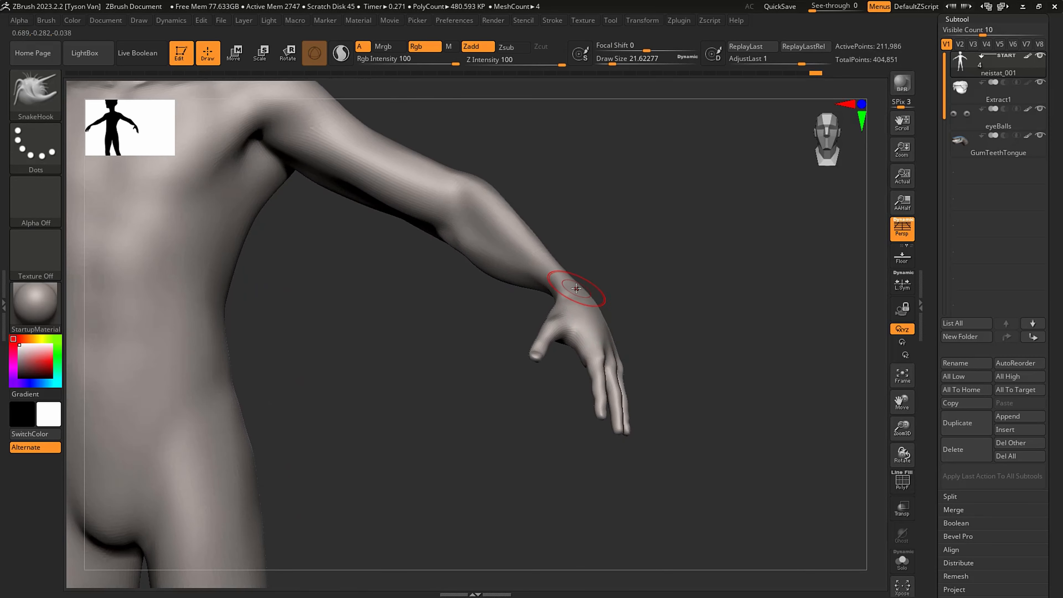
{"action": "right_click_drag", "start_coordinate": [569, 285], "coordinate": [584, 302]}
{"action": "key", "text": "s"}
{"action": "left_click_drag", "start_coordinate": [585, 300], "coordinate": [592, 300]}
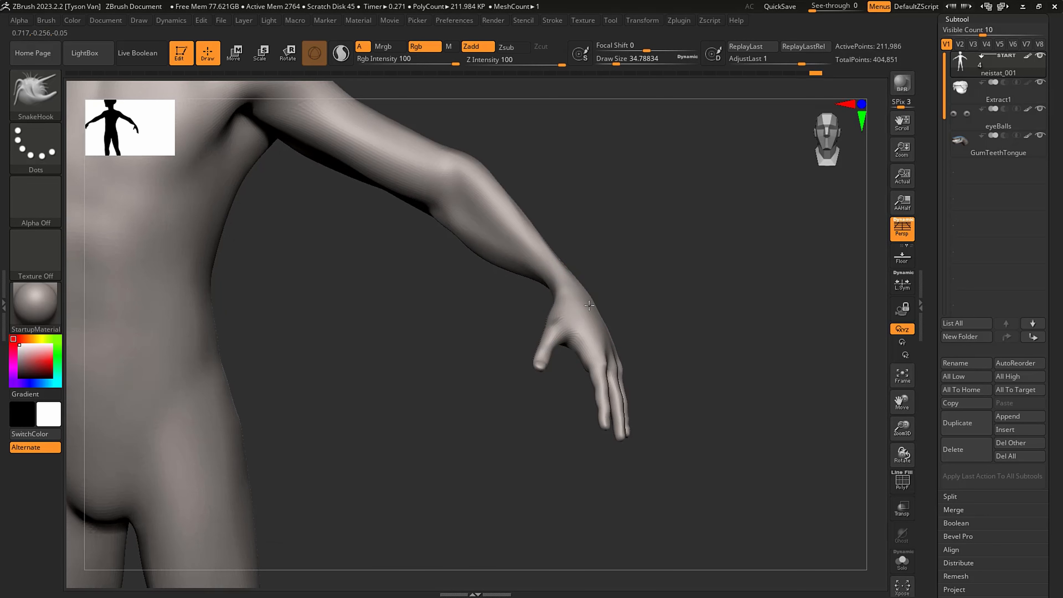
{"action": "mouse_move", "coordinate": [589, 305]}
{"action": "right_mouse_down", "text": "ctrl"}
{"action": "mouse_move", "coordinate": [572, 286]}
{"action": "mouse_move", "coordinate": [588, 277]}
{"action": "right_mouse_up", "text": "ctrl"}
{"action": "key", "text": "s"}
{"action": "left_click_drag", "start_coordinate": [532, 255], "coordinate": [539, 255]}
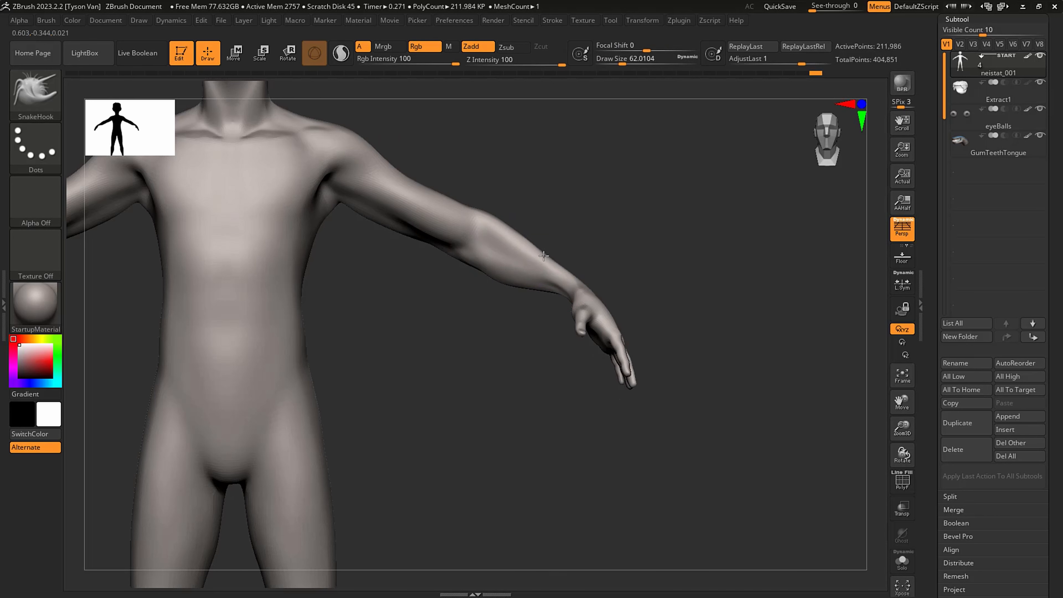
{"action": "mouse_move", "coordinate": [503, 231]}
{"action": "right_mouse_down", "text": "ctrl"}
{"action": "mouse_move", "coordinate": [425, 228]}
{"action": "mouse_move", "coordinate": [541, 373]}
{"action": "mouse_move", "coordinate": [538, 400]}
{"action": "right_mouse_up", "text": "ctrl"}
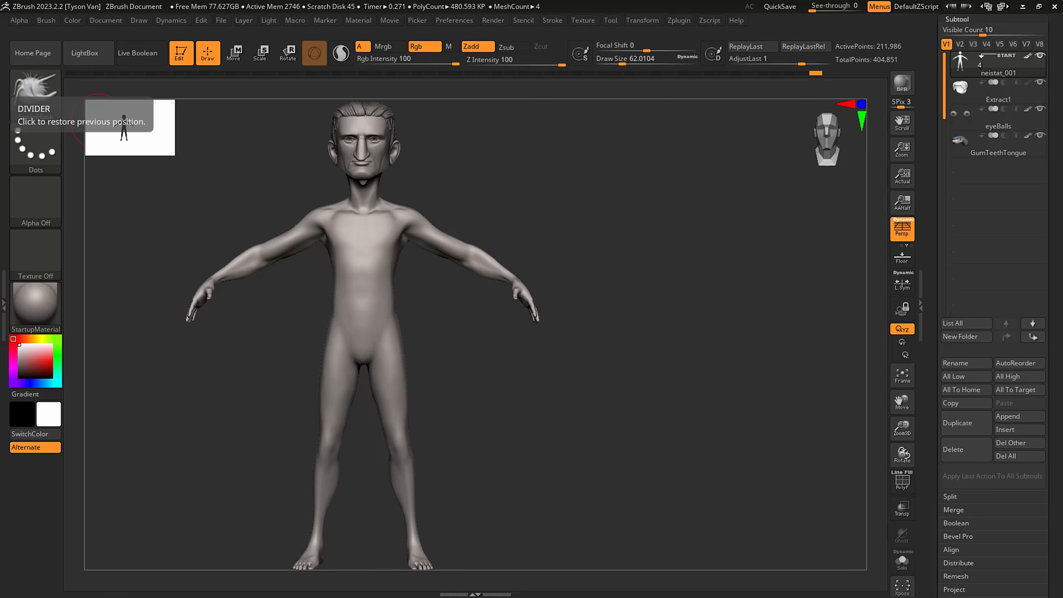
- Refine the shoulders and upper chest with SnakeHook at draw size 17 and smooth the area
{"action": "right_click_drag", "start_coordinate": [434, 254], "coordinate": [448, 302], "text": "ctrl"}
{"action": "mouse_move", "coordinate": [377, 163]}
{"action": "right_mouse_down", "text": "alt"}
{"action": "mouse_move", "coordinate": [423, 303]}
{"action": "mouse_move", "coordinate": [456, 314]}
{"action": "mouse_move", "coordinate": [434, 308]}
{"action": "mouse_move", "coordinate": [449, 278]}
{"action": "right_mouse_up", "text": "alt"}
{"action": "key", "text": "s"}
{"action": "mouse_move", "coordinate": [447, 281]}
{"action": "left_mouse_down"}
{"action": "mouse_move", "coordinate": [434, 281]}
{"action": "mouse_move", "coordinate": [440, 295]}
{"action": "left_mouse_up"}
{"action": "mouse_move", "coordinate": [462, 274]}
{"action": "right_mouse_down", "text": "ctrl"}
{"action": "mouse_move", "coordinate": [448, 275]}
{"action": "mouse_move", "coordinate": [503, 300]}
{"action": "mouse_move", "coordinate": [464, 286]}
{"action": "right_mouse_up", "text": "ctrl"}
{"action": "right_click_drag", "start_coordinate": [510, 373], "coordinate": [477, 275], "text": "alt"}
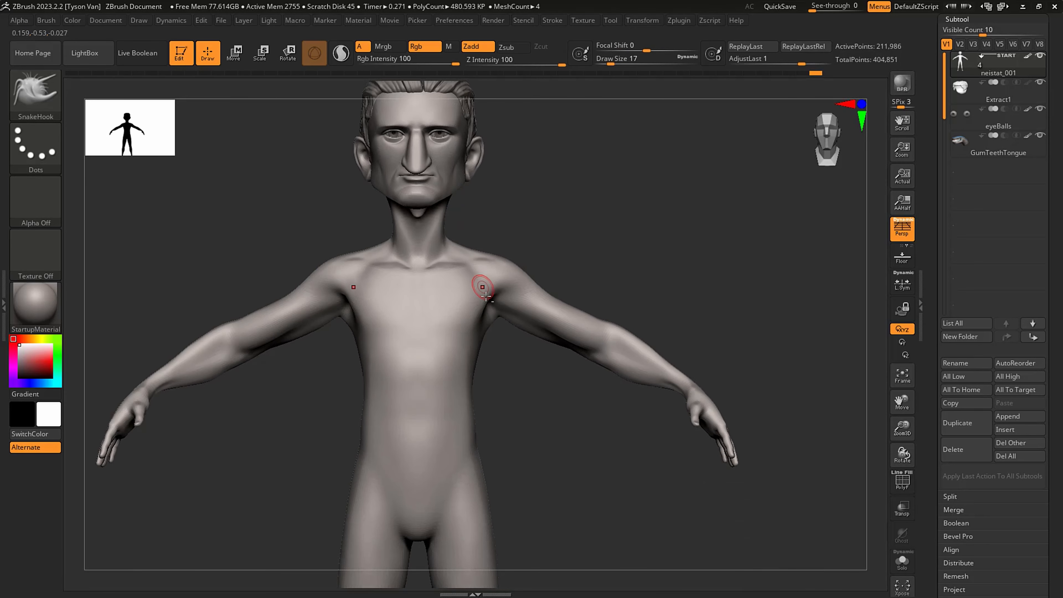
{"action": "key", "text": "shift"}
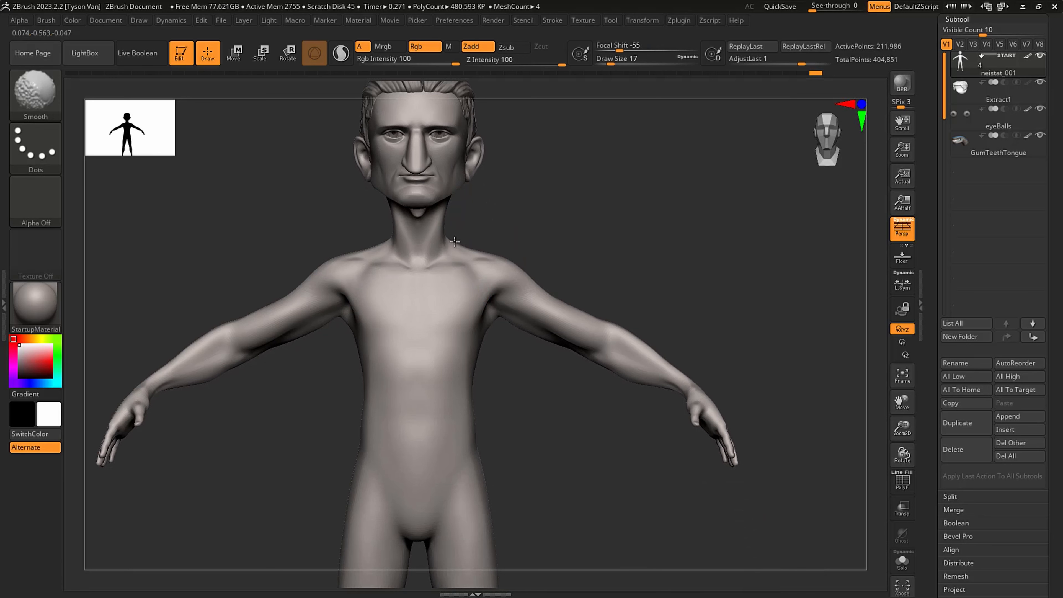
{"action": "right_click_drag", "start_coordinate": [460, 259], "coordinate": [508, 317]}
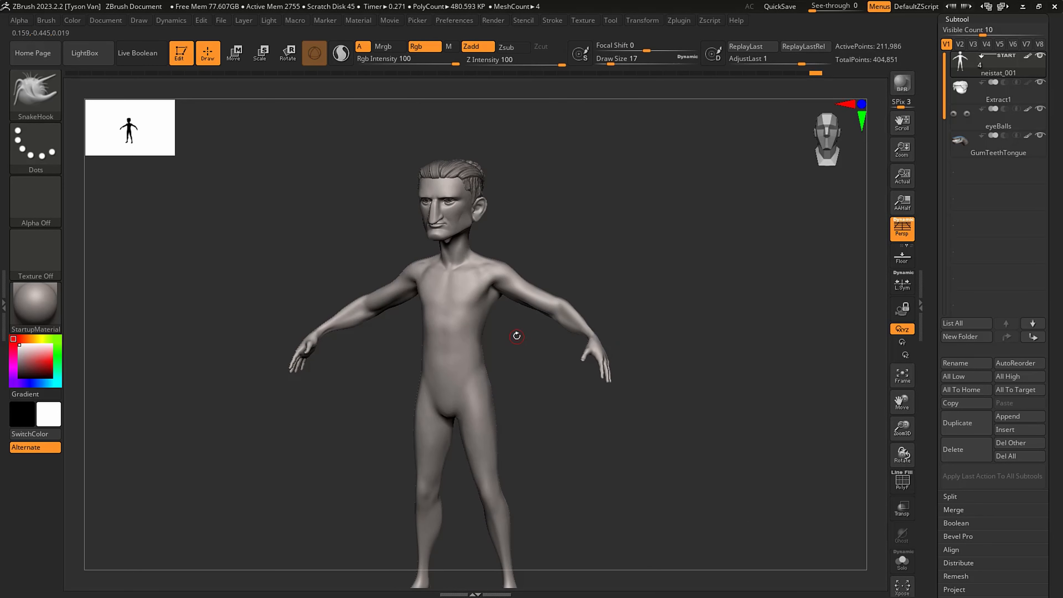